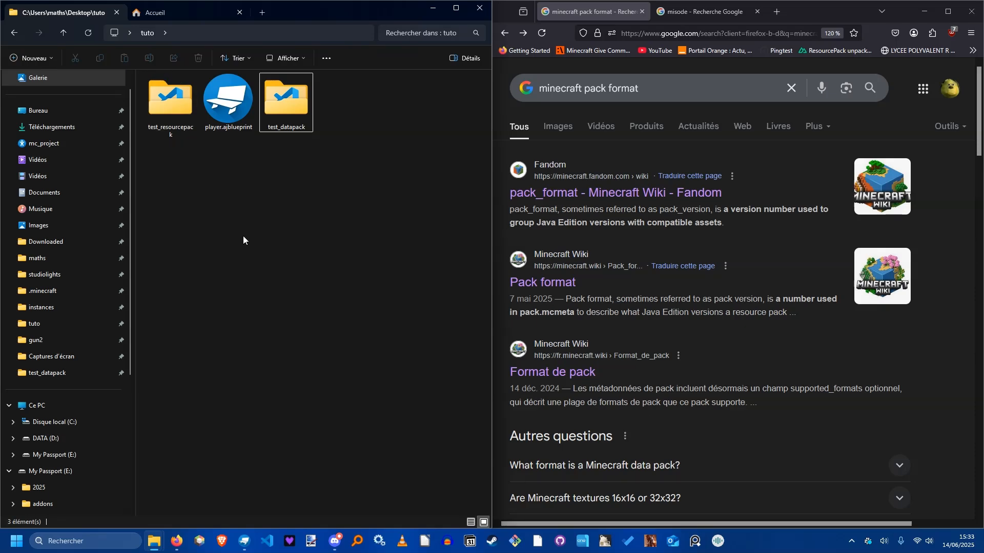
Delete the existing pack.mcmeta file from the test_resourcepack folder.
{"action": "double_click", "coordinate": [164, 103]}
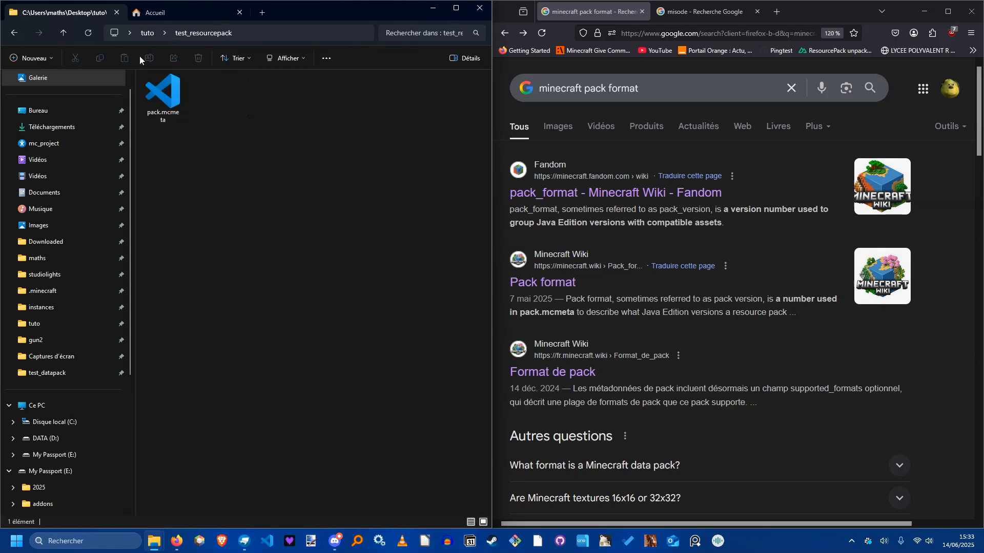
{"action": "left_click_drag", "start_coordinate": [231, 163], "coordinate": [162, 90]}
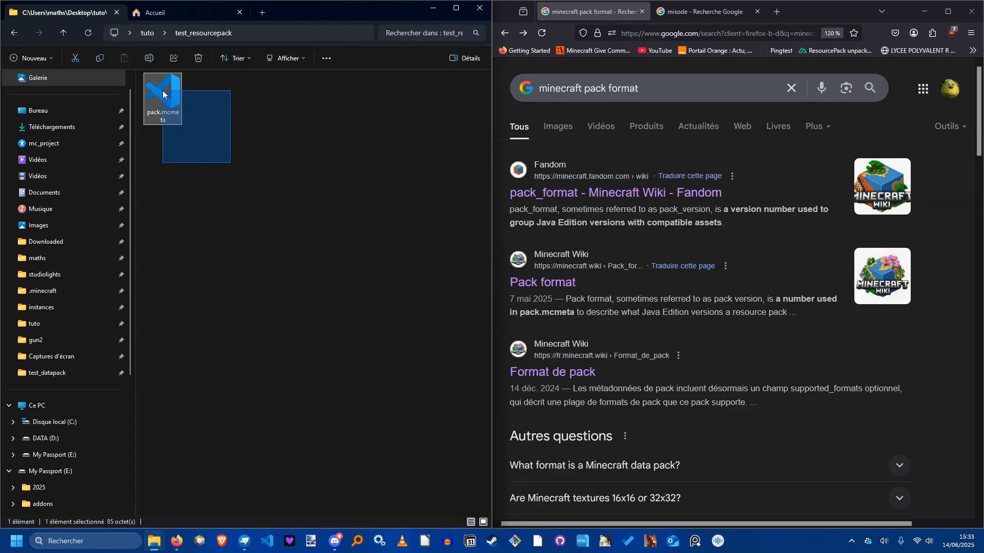
{"action": "key", "text": "Delete"}
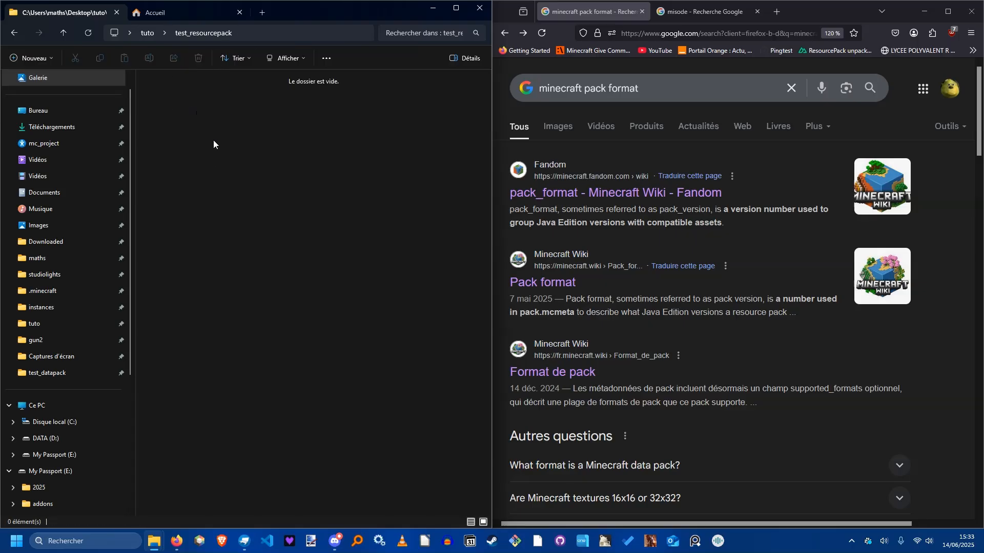
Create a new folder named assets inside test_resourcepack.
{"action": "right_click", "coordinate": [228, 131]}
{"action": "mouse_move", "coordinate": [271, 336]}
{"action": "left_click", "coordinate": [444, 333]}
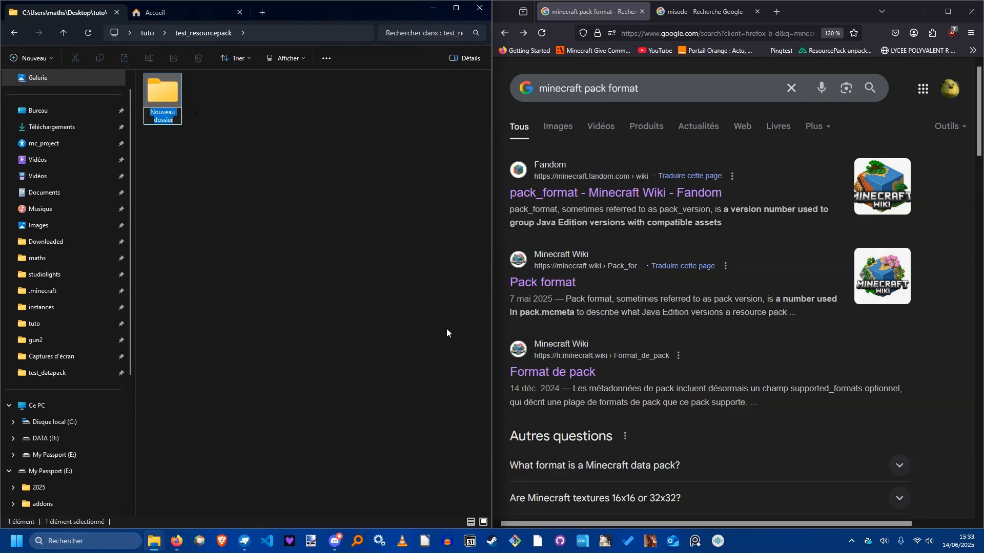
{"action": "type", "text": "assets"}
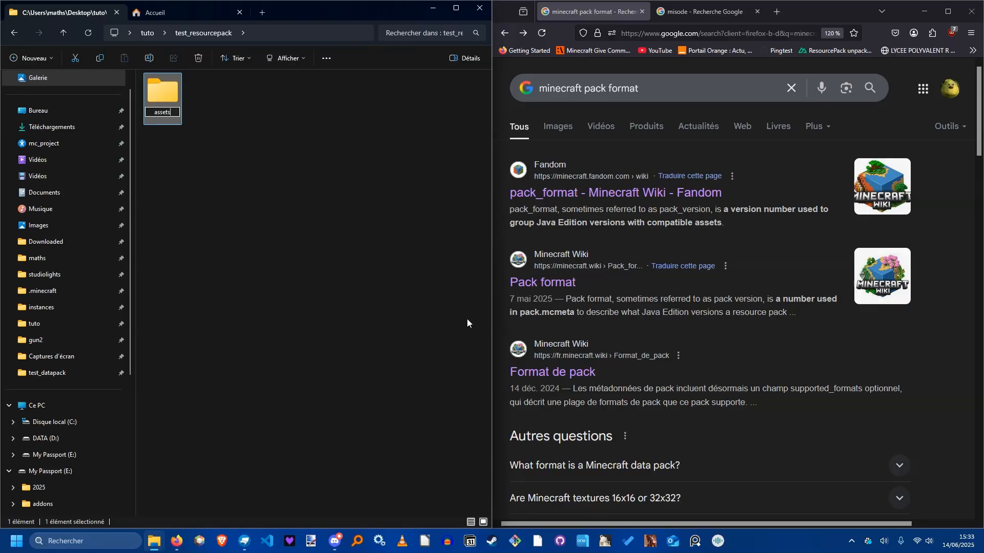
{"action": "key", "text": "Return"}
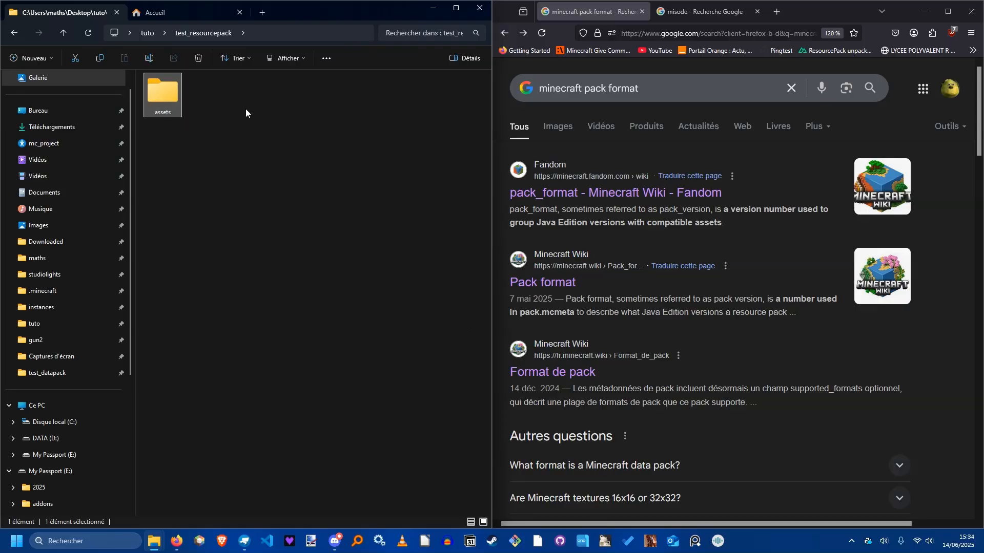
Create a new text document beside the assets folder and name it pack.mcmeta, replacing the .txt extension.
{"action": "right_click", "coordinate": [204, 197]}
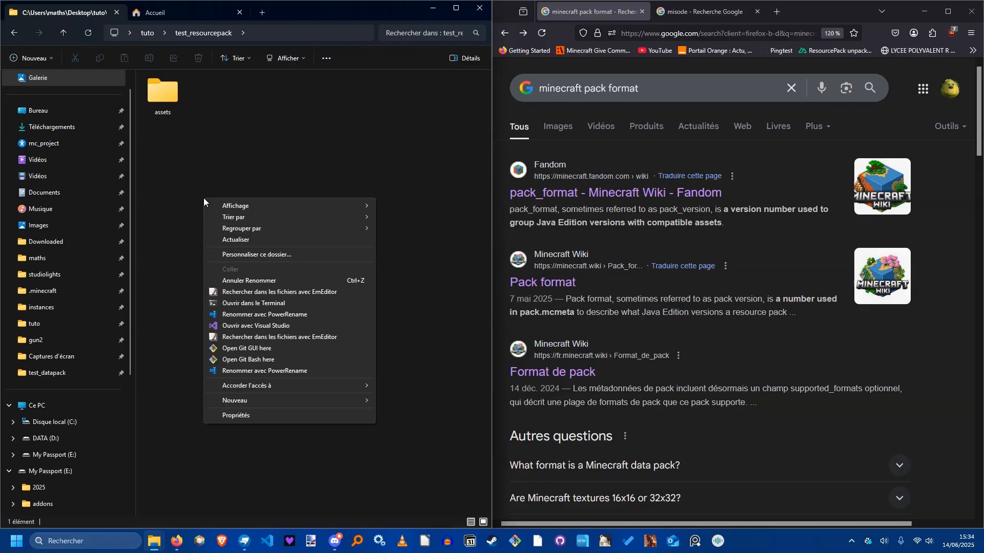
{"action": "mouse_move", "coordinate": [259, 400]}
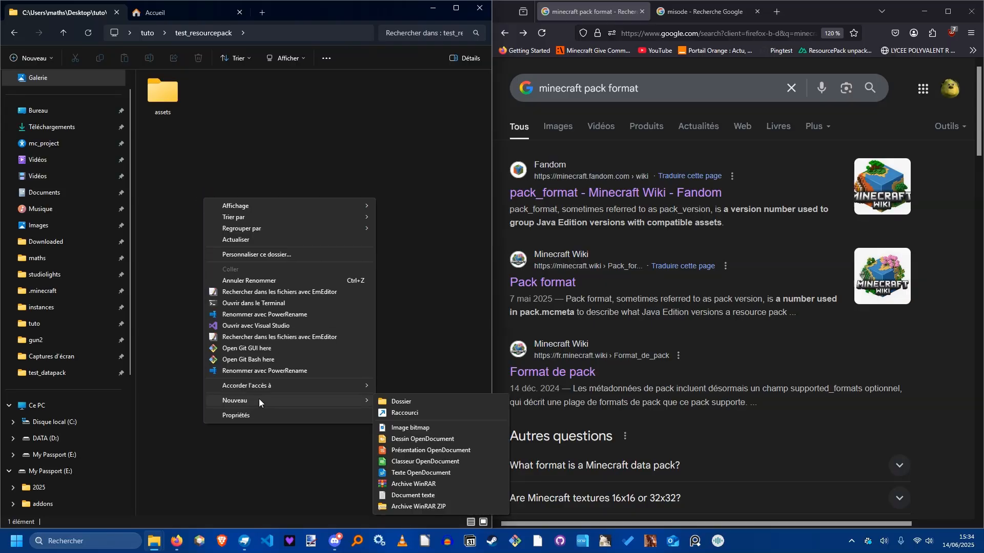
{"action": "left_click", "coordinate": [403, 493]}
{"action": "type", "text": "pack"}
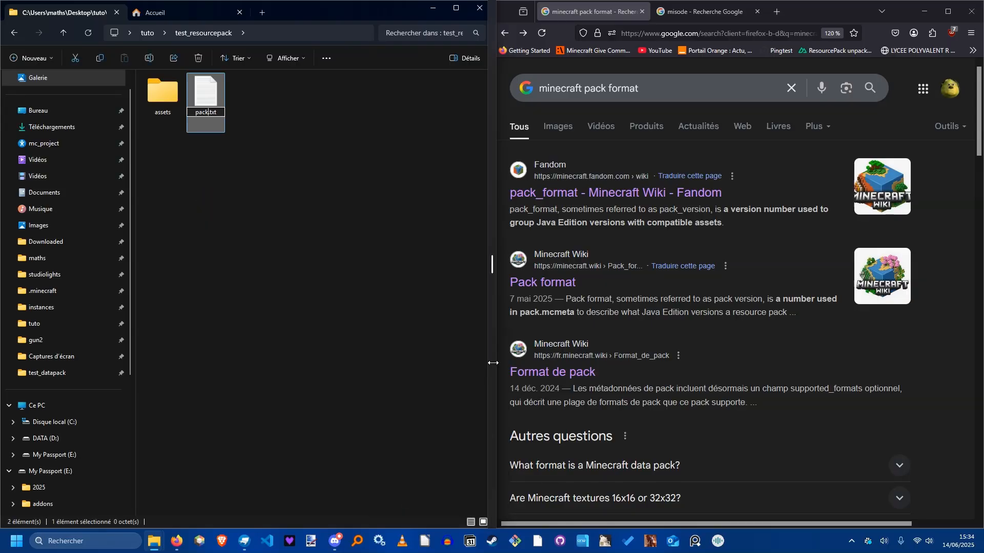
{"action": "type", "text": ".mcmeta."}
{"action": "key", "text": "shift+End"}
{"action": "key", "text": "Delete"}
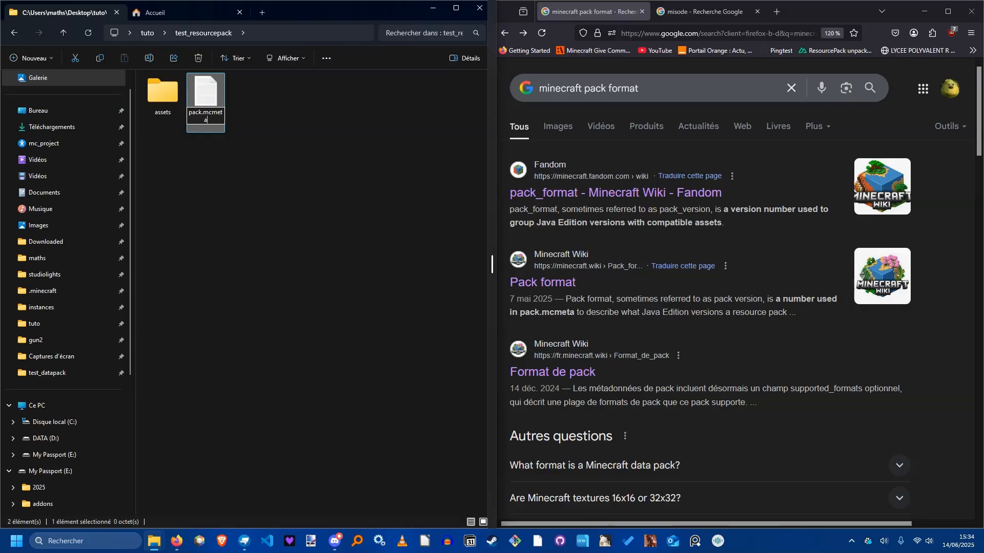
{"action": "key", "text": "Return"}
{"action": "key", "text": "Return"}
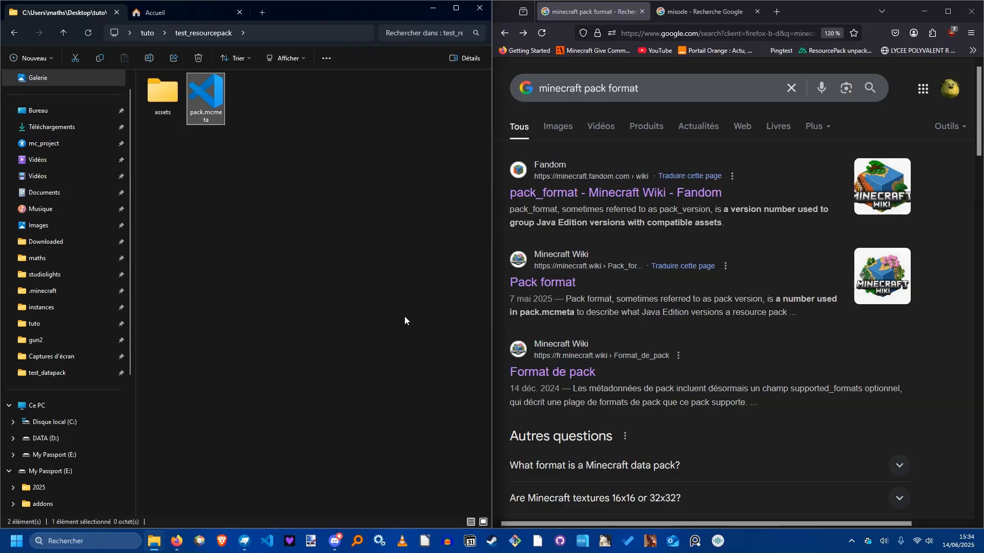
{"action": "left_click", "coordinate": [198, 113]}
{"action": "left_click", "coordinate": [205, 115]}
{"action": "mouse_move", "coordinate": [204, 113]}
{"action": "left_mouse_down"}
{"action": "mouse_move", "coordinate": [219, 113]}
{"action": "mouse_move", "coordinate": [209, 120]}
{"action": "left_mouse_up"}
{"action": "left_click", "coordinate": [228, 155]}
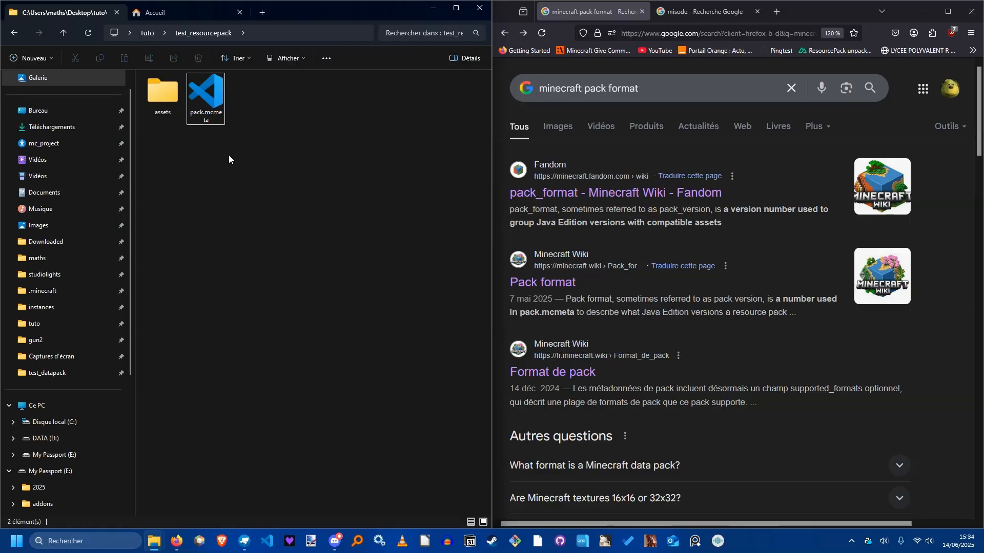
{"action": "left_click", "coordinate": [210, 118]}
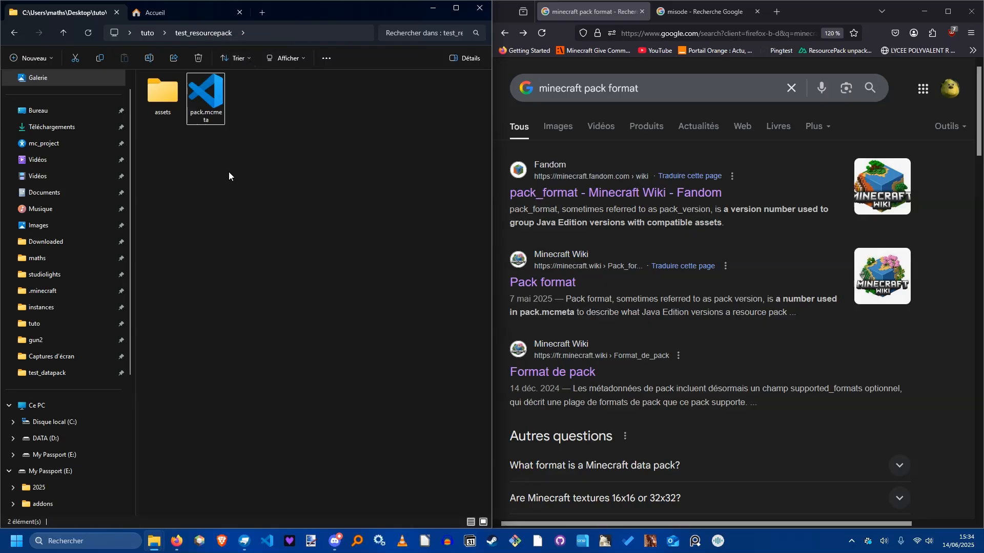
{"action": "left_click", "coordinate": [214, 119]}
{"action": "double_click", "coordinate": [207, 112]}
{"action": "left_click", "coordinate": [231, 151]}
Check in the folder's display options whether file name extensions are shown.
{"action": "left_click", "coordinate": [294, 58]}
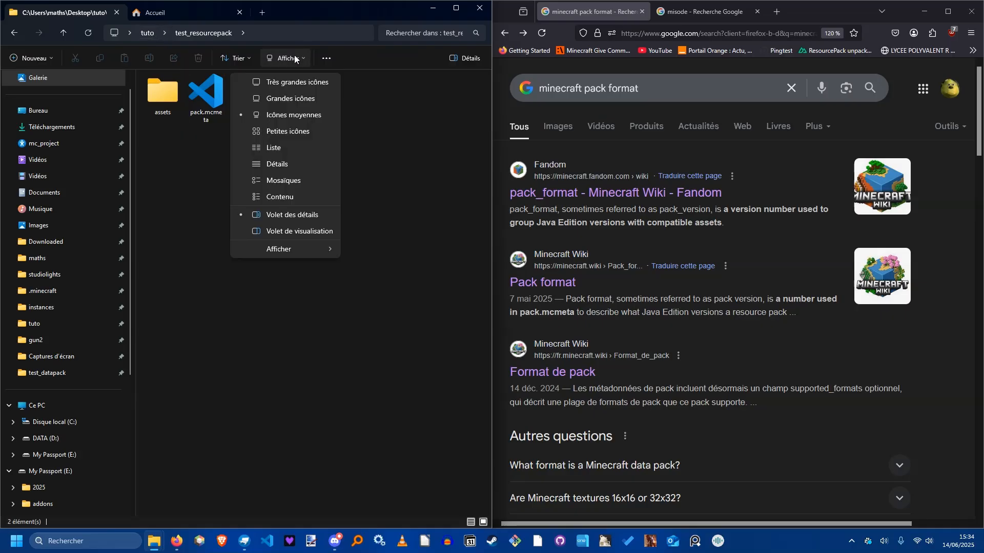
{"action": "mouse_move", "coordinate": [276, 250]}
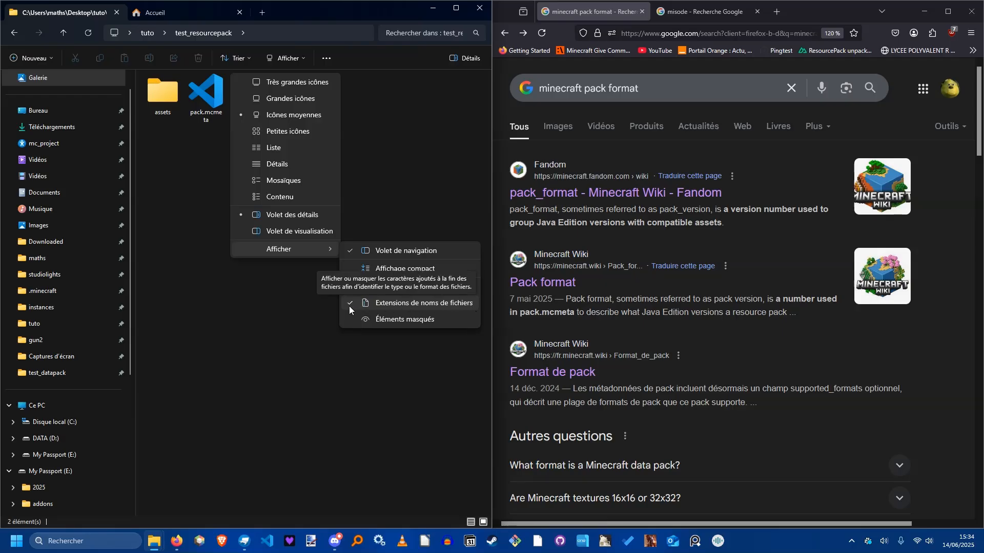
{"action": "left_click", "coordinate": [383, 133]}
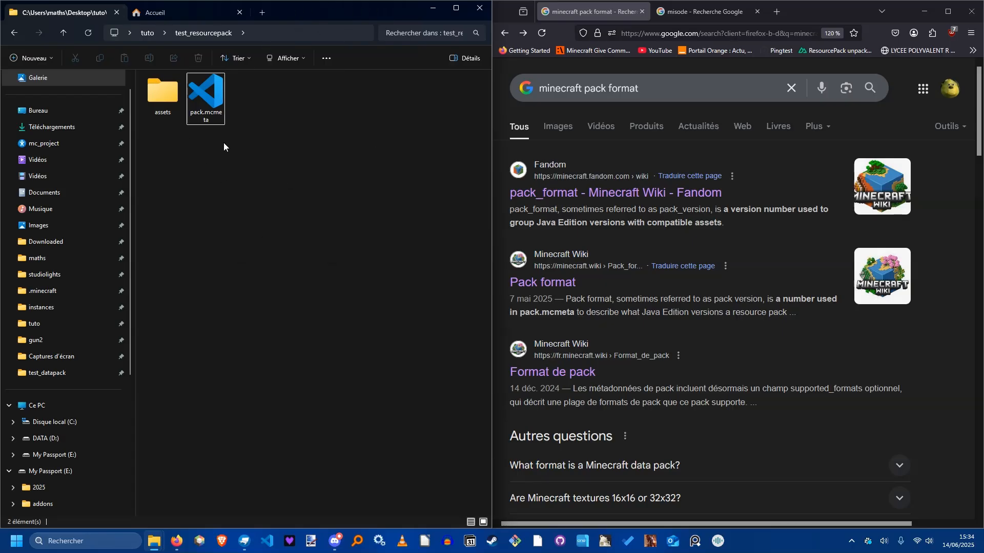
Open the new pack.mcmeta file in Visual Studio Code and dismiss the Restricted Mode notice.
{"action": "left_click", "coordinate": [156, 113]}
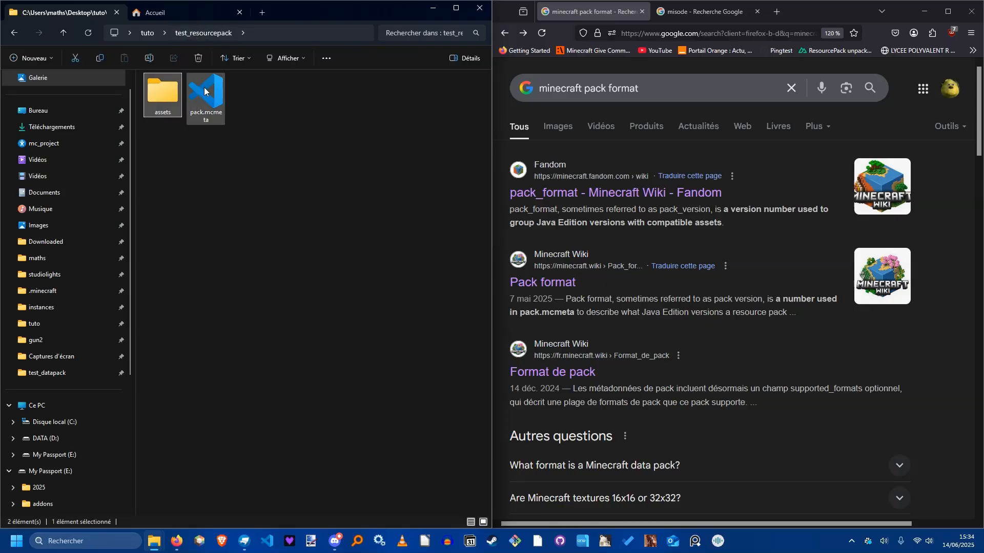
{"action": "left_click", "coordinate": [209, 92]}
{"action": "double_click", "coordinate": [211, 95]}
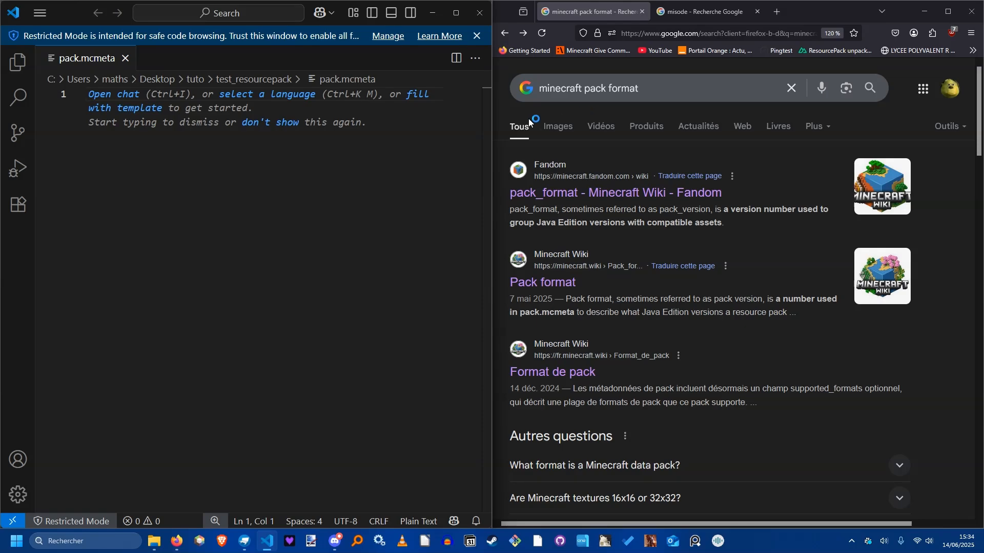
{"action": "left_click", "coordinate": [476, 40]}
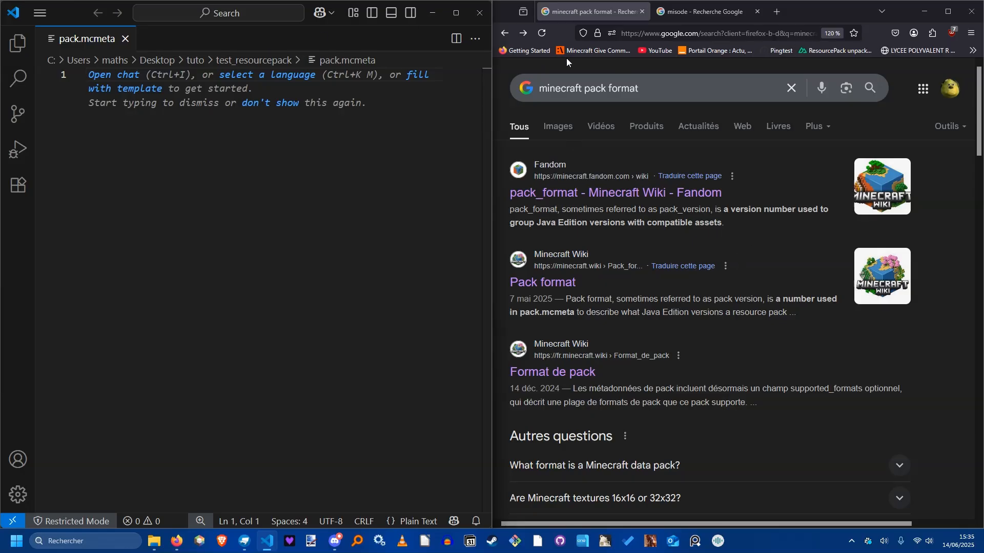
In the browser, open the Minecraft Wiki "Pack format" result for "minecraft pack format" and maximize the window.
{"action": "left_click_drag", "start_coordinate": [645, 89], "coordinate": [533, 91]}
{"action": "left_click", "coordinate": [460, 222]}
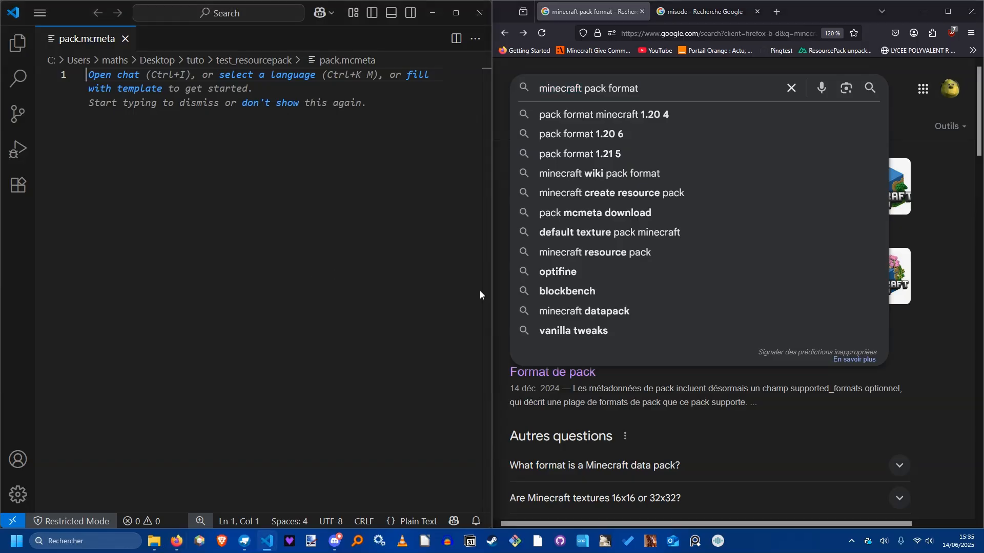
{"action": "left_click", "coordinate": [952, 354]}
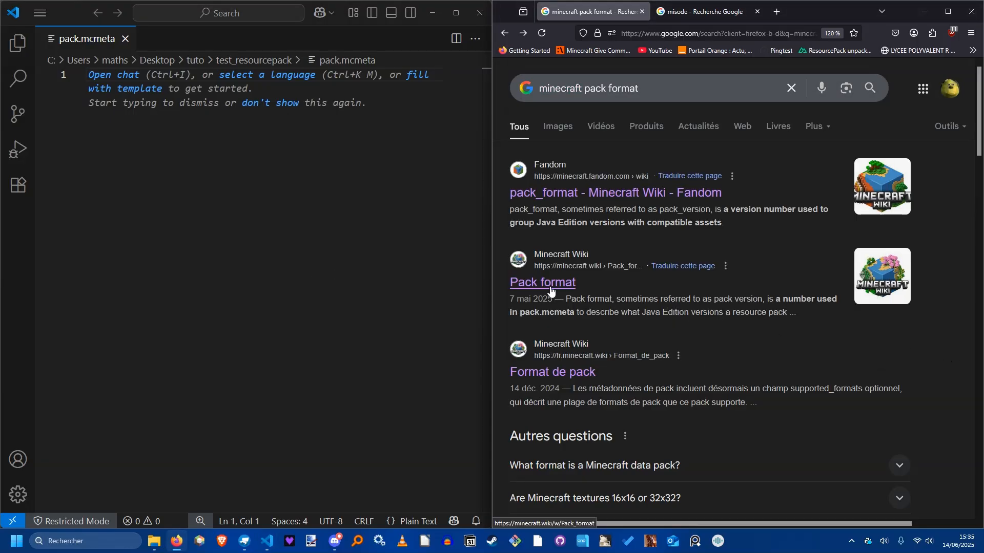
{"action": "left_click", "coordinate": [544, 282]}
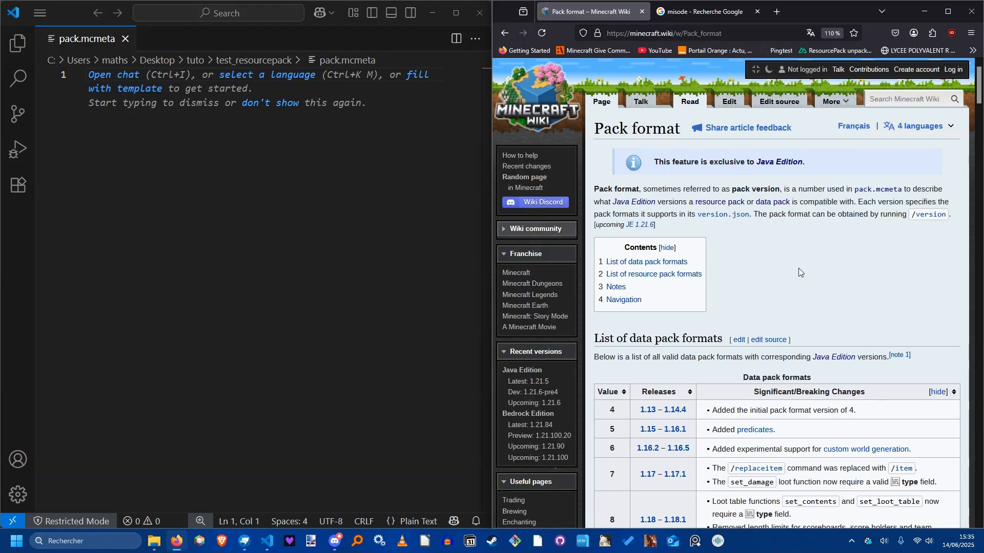
{"action": "left_click", "coordinate": [948, 11]}
Examine the list of data pack formats and its heading on the wiki page.
{"action": "scroll", "coordinate": [377, 271], "scroll_direction": "down", "scroll_amount": 4}
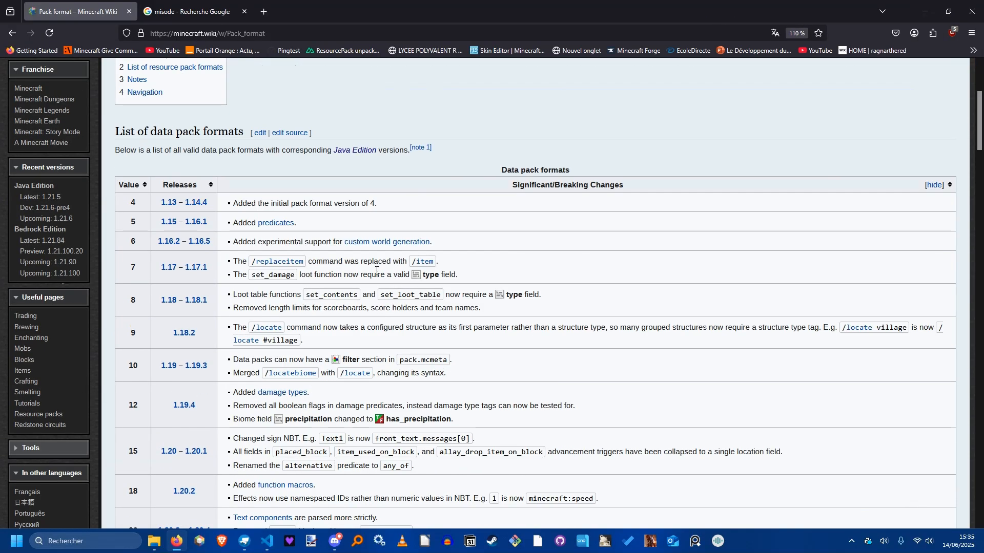
{"action": "scroll", "coordinate": [314, 259], "scroll_direction": "up", "scroll_amount": 3}
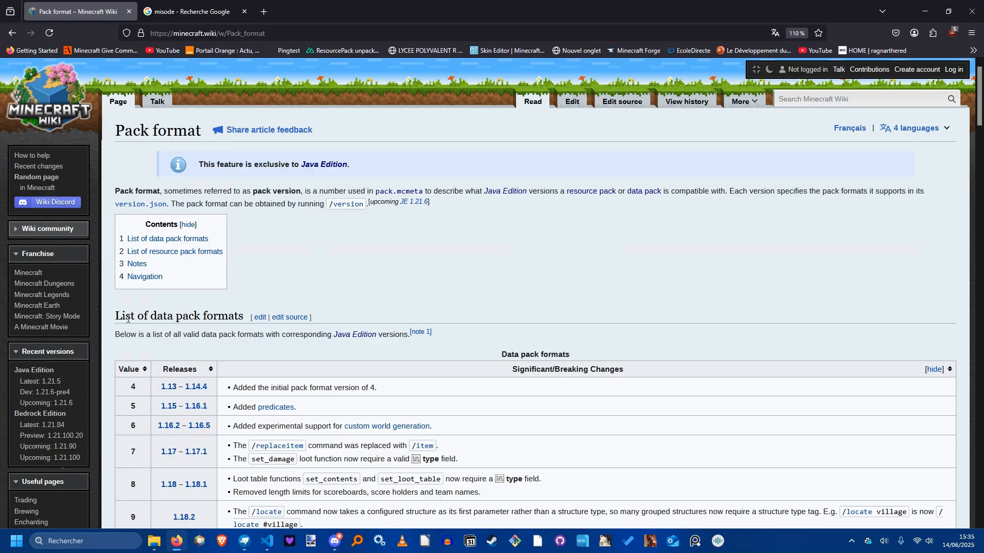
{"action": "left_click_drag", "start_coordinate": [125, 318], "coordinate": [252, 322]}
{"action": "left_click", "coordinate": [207, 326]}
{"action": "left_click_drag", "start_coordinate": [150, 318], "coordinate": [194, 317]}
{"action": "left_click", "coordinate": [445, 205]}
Look up the pack format value for Minecraft 1.21.5 in the list of resource pack formats.
{"action": "scroll", "coordinate": [446, 204], "scroll_direction": "down", "scroll_amount": 20}
{"action": "scroll", "coordinate": [252, 239], "scroll_direction": "up", "scroll_amount": 5}
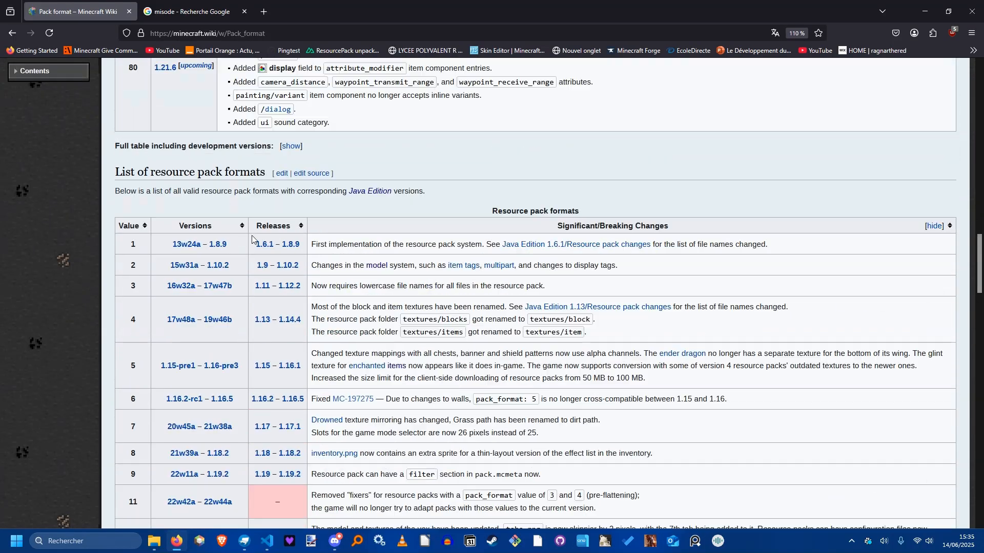
{"action": "scroll", "coordinate": [252, 238], "scroll_direction": "up", "scroll_amount": 1}
{"action": "left_click_drag", "start_coordinate": [147, 229], "coordinate": [230, 229]}
{"action": "left_click_drag", "start_coordinate": [466, 13], "coordinate": [528, 268]}
{"action": "left_click_drag", "start_coordinate": [611, 272], "coordinate": [607, 2]}
{"action": "scroll", "coordinate": [326, 362], "scroll_direction": "down", "scroll_amount": 8}
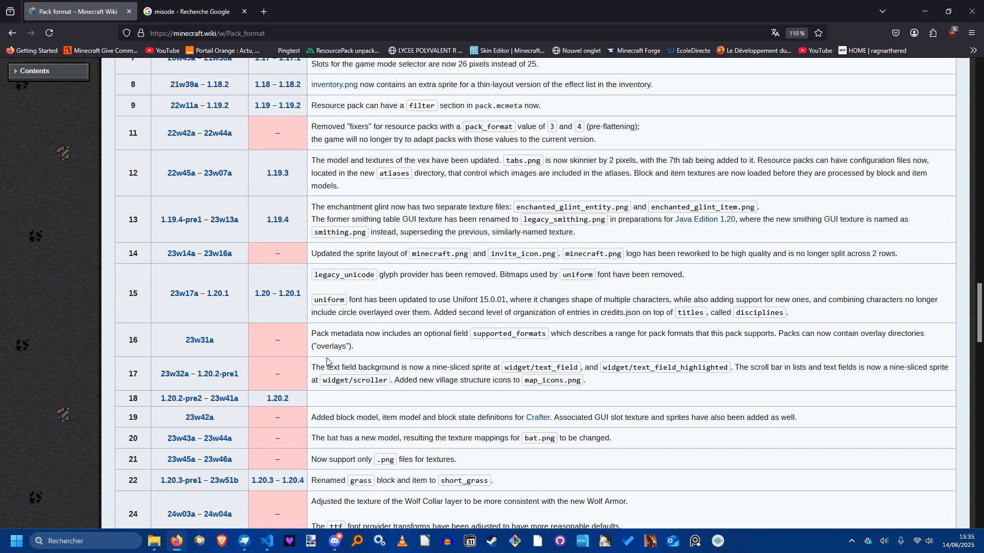
{"action": "scroll", "coordinate": [327, 362], "scroll_direction": "down", "scroll_amount": 18}
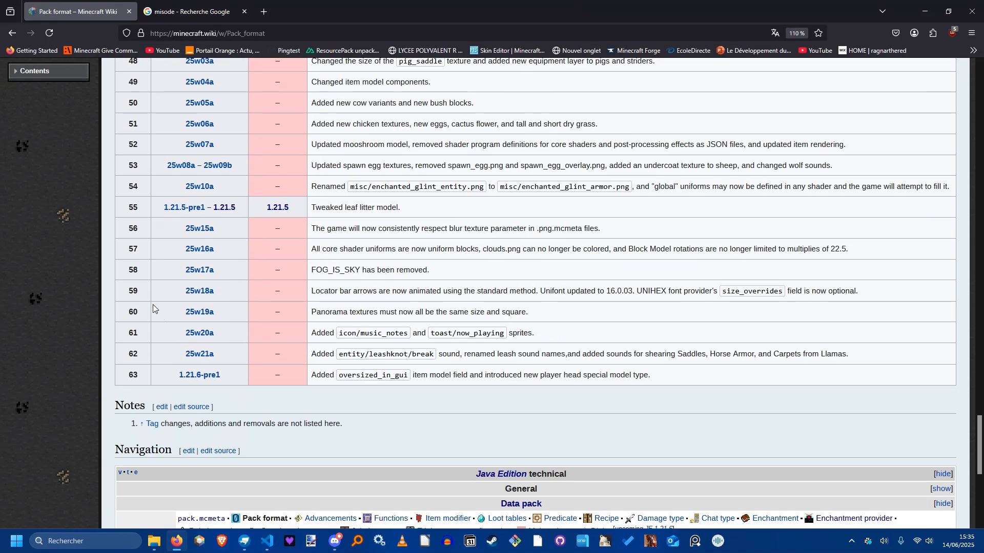
{"action": "scroll", "coordinate": [151, 299], "scroll_direction": "up", "scroll_amount": 2}
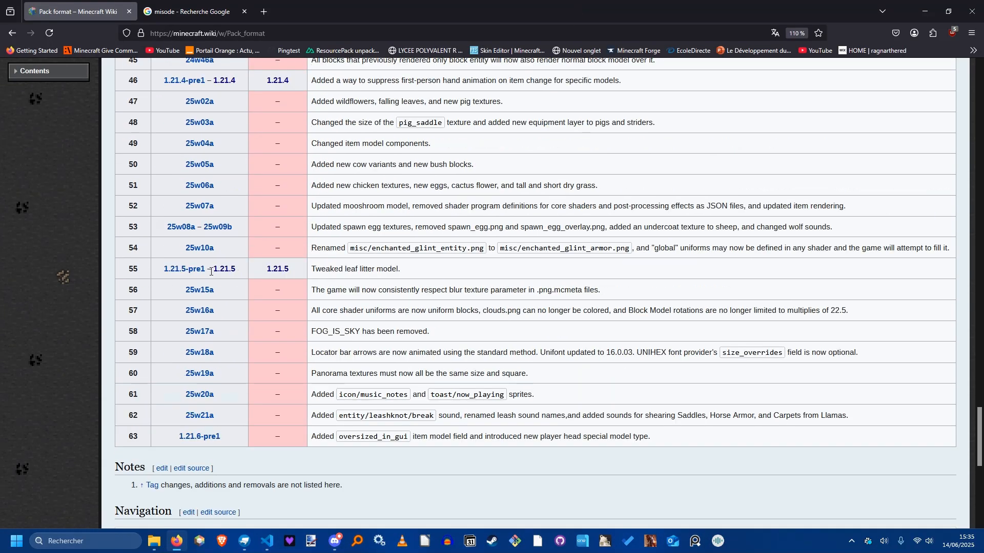
{"action": "double_click", "coordinate": [133, 269]}
{"action": "left_click", "coordinate": [131, 275]}
Open the Data Pack Generators site at misode.github.io from the "misode" search results.
{"action": "left_click", "coordinate": [190, 11]}
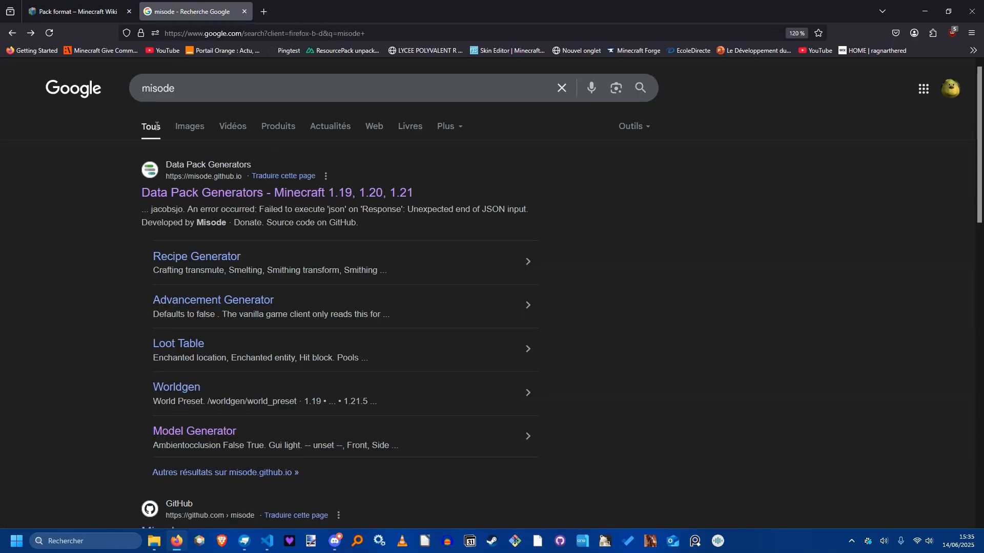
{"action": "left_click_drag", "start_coordinate": [194, 86], "coordinate": [103, 84]}
{"action": "left_click", "coordinate": [27, 294]}
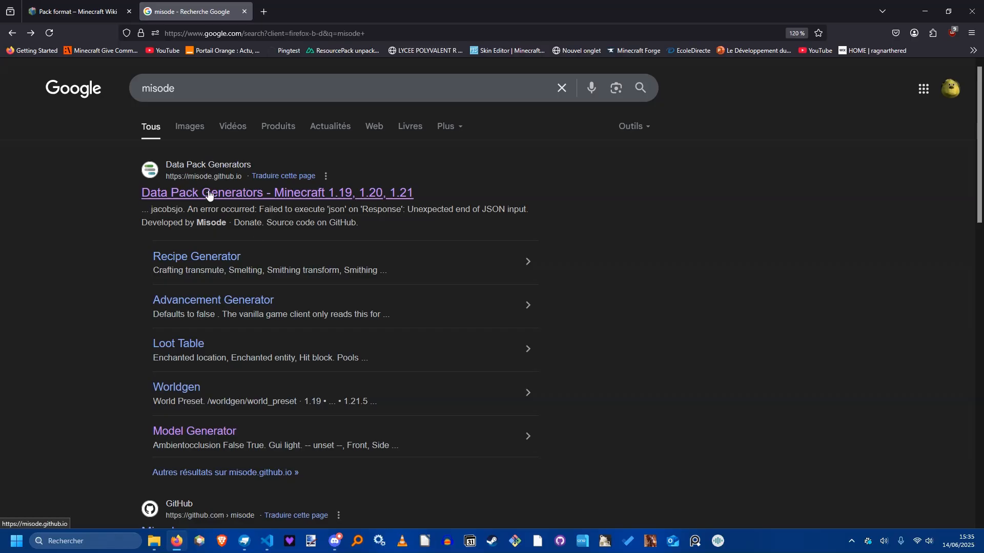
{"action": "left_click", "coordinate": [240, 196]}
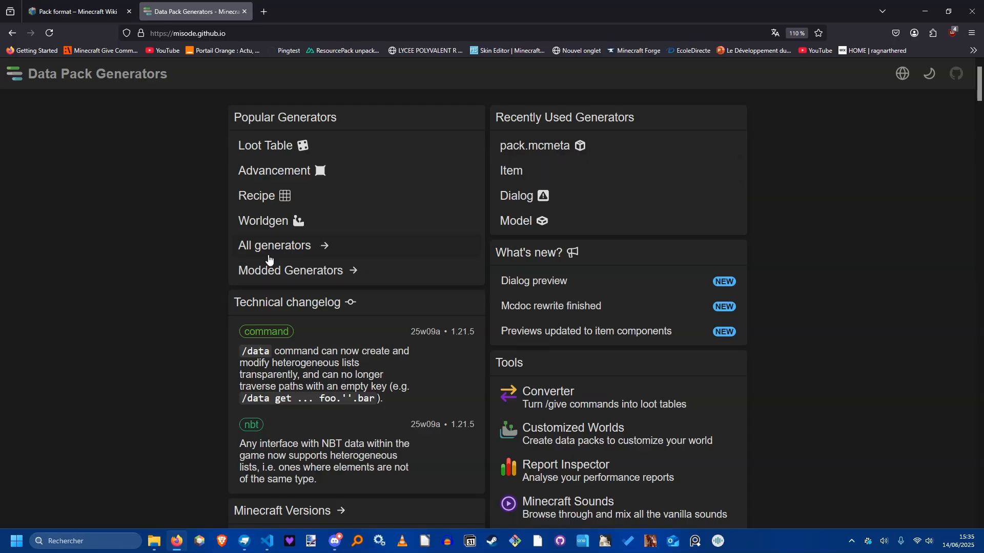
Search all generators for "pack" and open the pack.mcmeta generator.
{"action": "left_click", "coordinate": [293, 254]}
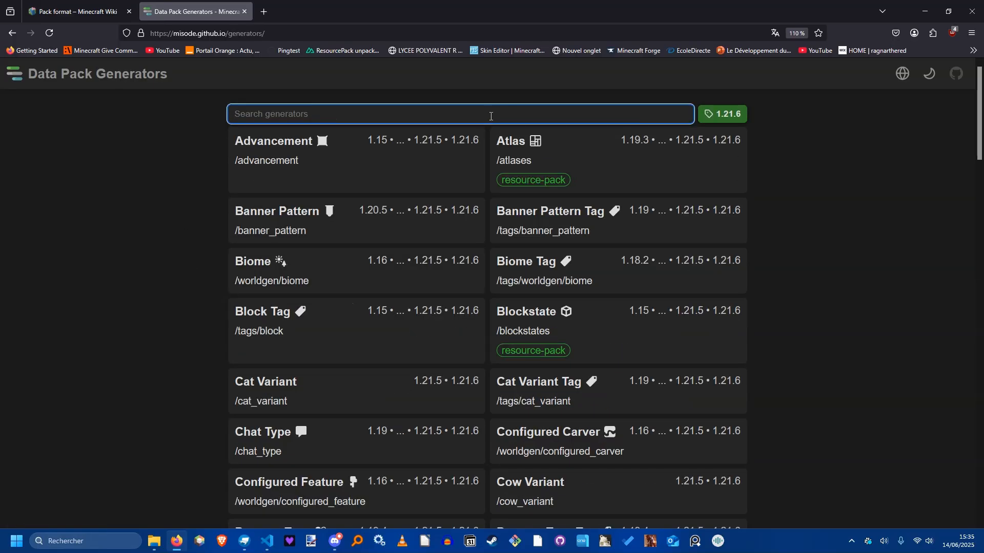
{"action": "type", "text": "pack"}
{"action": "left_click", "coordinate": [375, 143]}
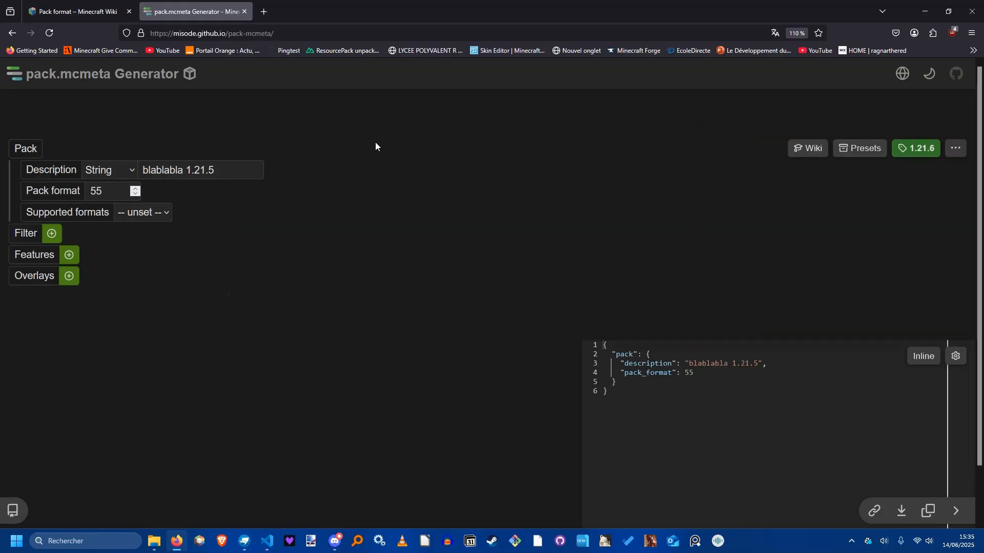
Examine the generator's JSON output, description and pack format, comparing the format with the wiki's resource pack list.
{"action": "left_click_drag", "start_coordinate": [688, 436], "coordinate": [681, 341]}
{"action": "left_click", "coordinate": [682, 382]}
{"action": "left_click_drag", "start_coordinate": [756, 362], "coordinate": [755, 356]}
{"action": "left_click", "coordinate": [713, 437]}
{"action": "left_click_drag", "start_coordinate": [237, 172], "coordinate": [137, 250]}
{"action": "left_click", "coordinate": [244, 253]}
{"action": "key", "text": "ctrl+Tab"}
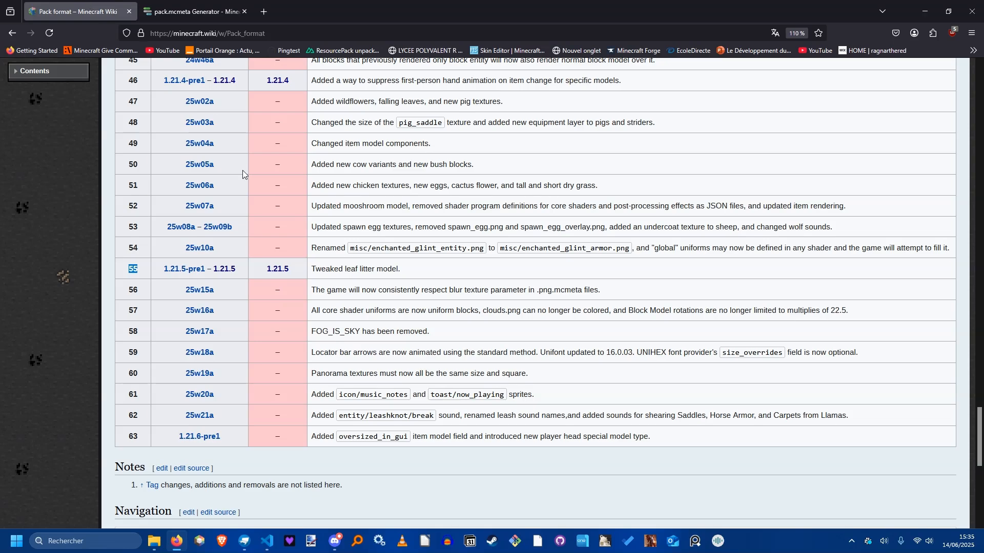
{"action": "key", "text": "ctrl+Tab"}
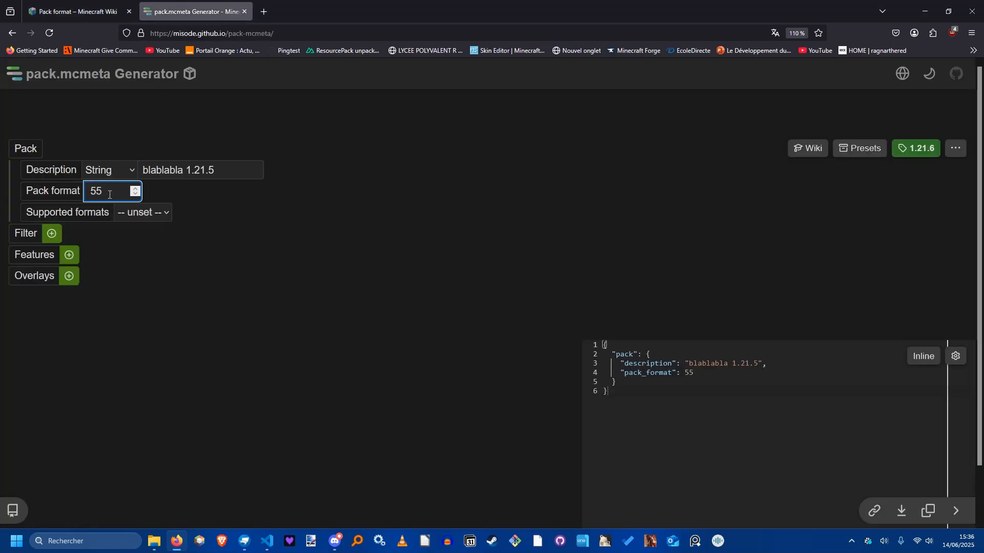
Copy the generator's JSON output into the resource pack's pack.mcmeta in Visual Studio Code, then close the file.
{"action": "double_click", "coordinate": [108, 194]}
{"action": "left_click", "coordinate": [927, 512]}
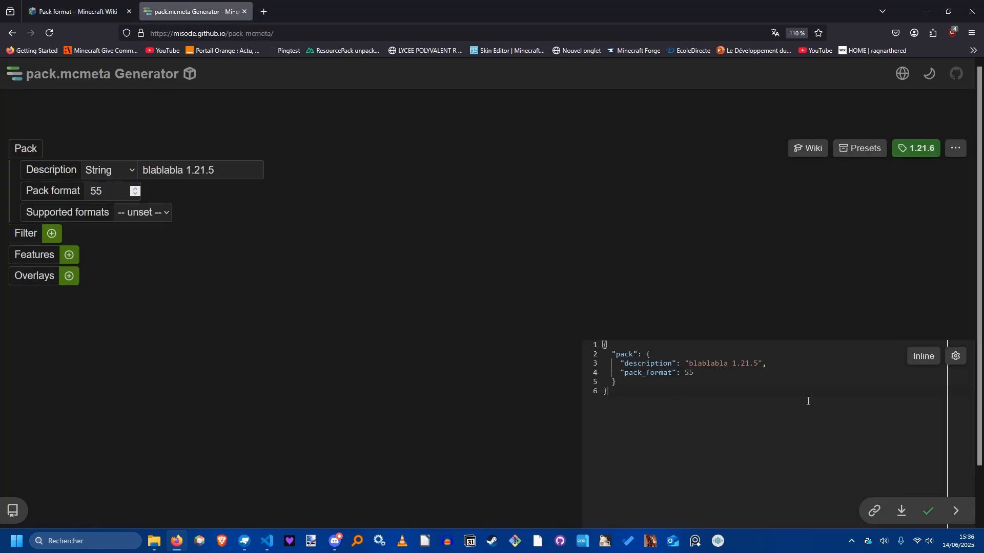
{"action": "key", "text": "alt+Tab"}
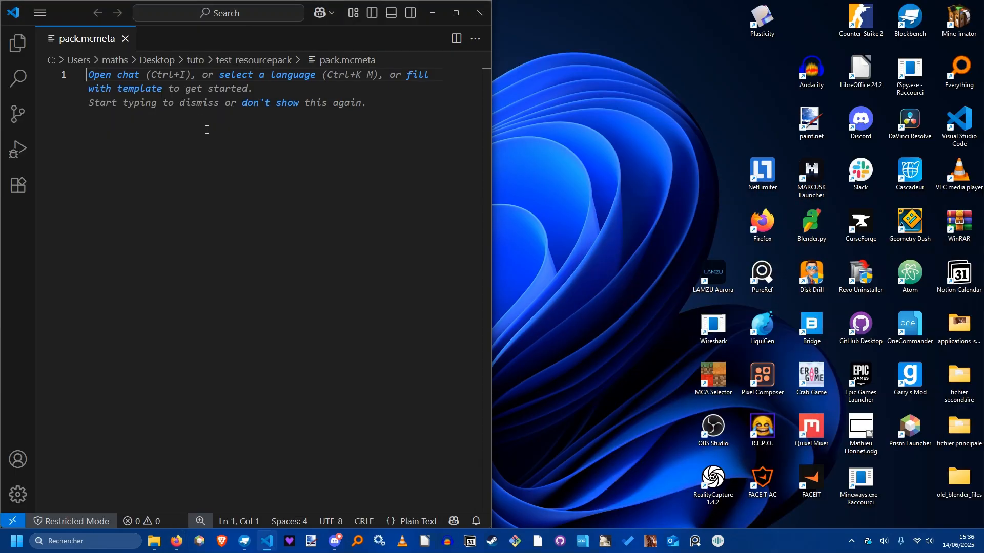
{"action": "key", "text": "ctrl+v"}
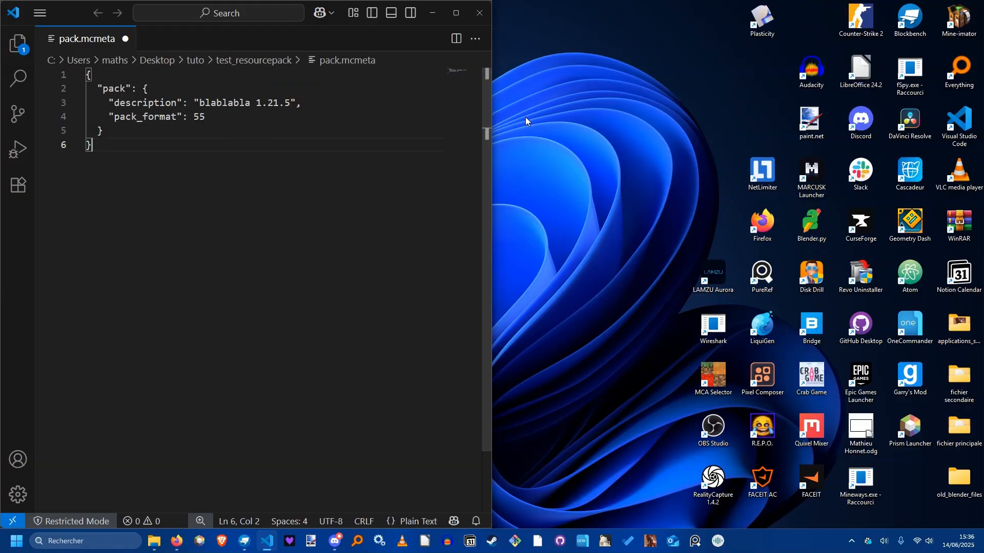
{"action": "left_click", "coordinate": [488, 15]}
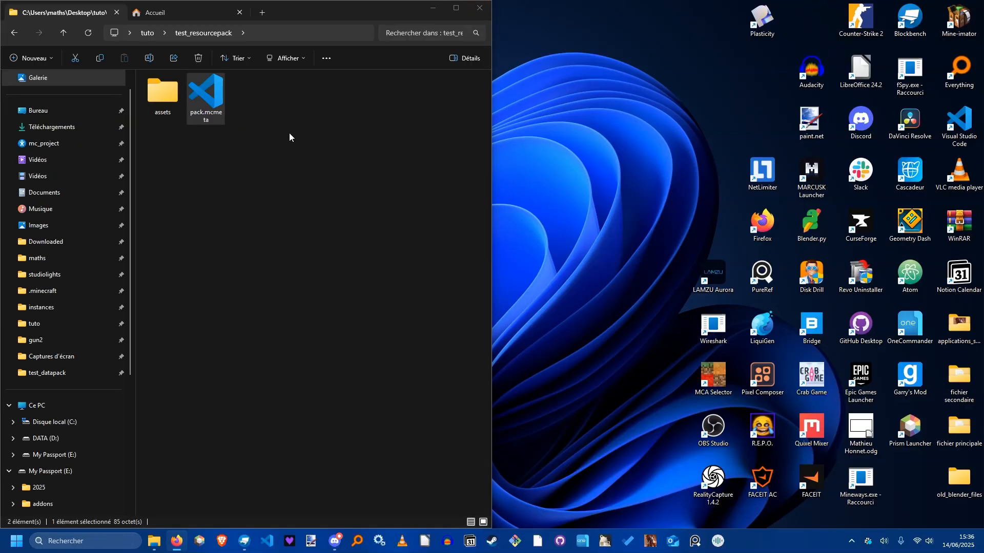
Open the test_datapack folder inside tuto and display its contents as large icons.
{"action": "left_click_drag", "start_coordinate": [319, 153], "coordinate": [172, 91]}
{"action": "left_click", "coordinate": [58, 28]}
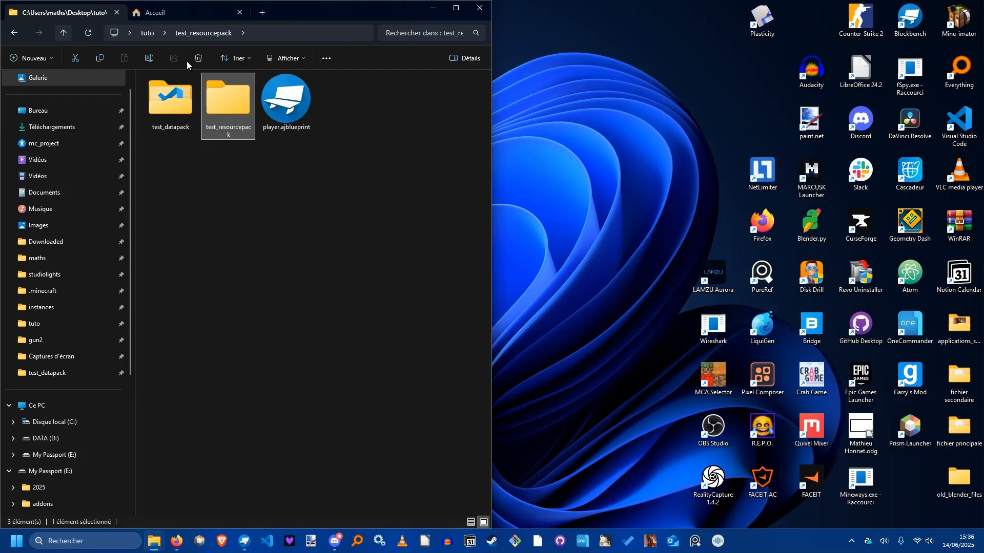
{"action": "double_click", "coordinate": [160, 128]}
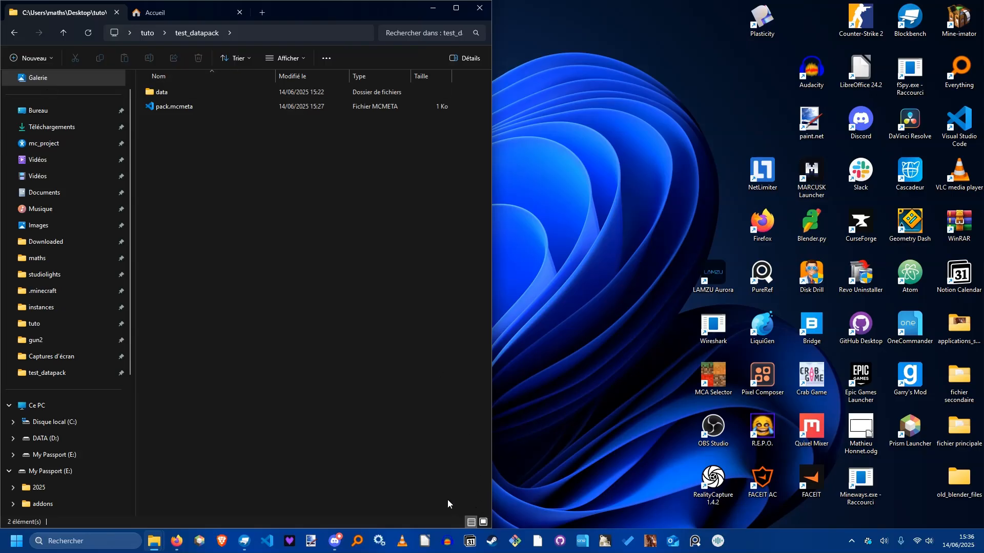
{"action": "scroll", "coordinate": [248, 193], "scroll_direction": "up", "scroll_amount": 3, "text": "ctrl"}
{"action": "scroll", "coordinate": [247, 192], "scroll_direction": "up", "scroll_amount": 1, "text": "ctrl"}
{"action": "scroll", "coordinate": [250, 193], "scroll_direction": "down", "scroll_amount": 1, "text": "ctrl"}
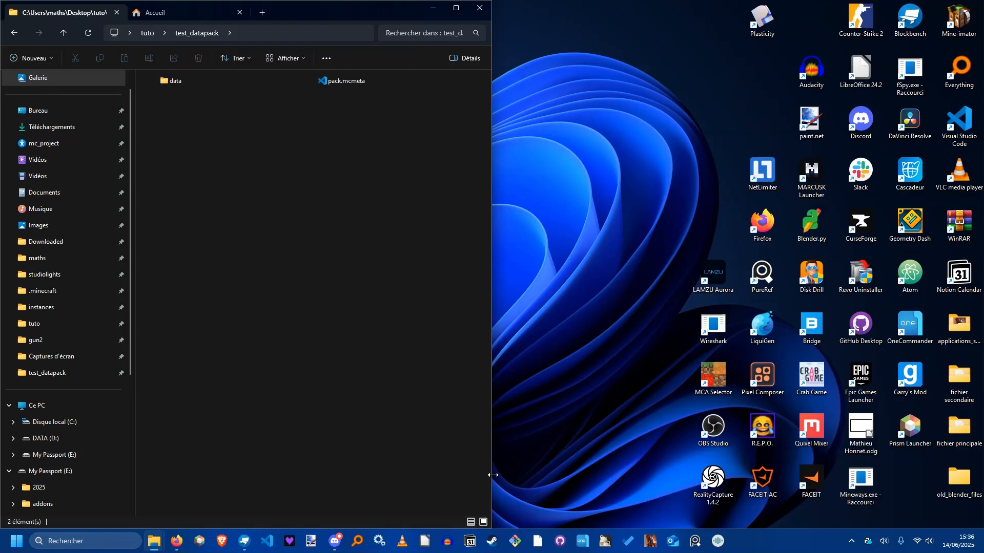
{"action": "left_click", "coordinate": [483, 524]}
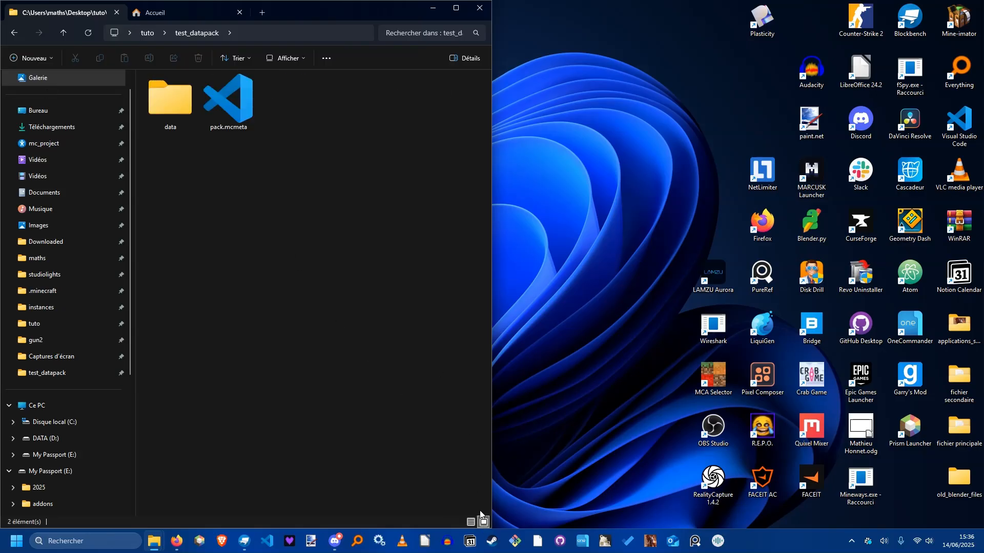
Open the data pack's pack.mcmeta and arrange it side by side with the wiki's Pack format page.
{"action": "left_click", "coordinate": [157, 108]}
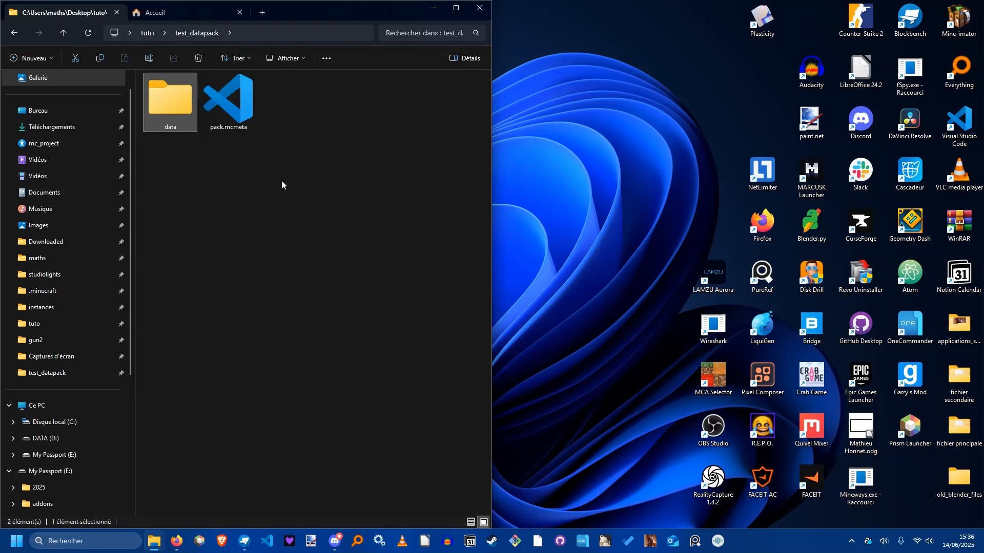
{"action": "double_click", "coordinate": [230, 126]}
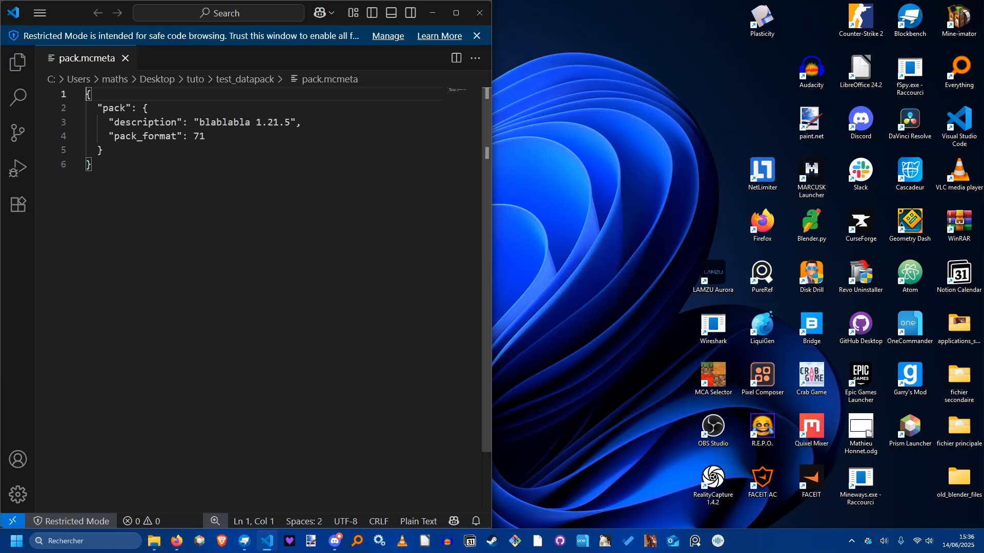
{"action": "left_click_drag", "start_coordinate": [1, 154], "coordinate": [983, 112]}
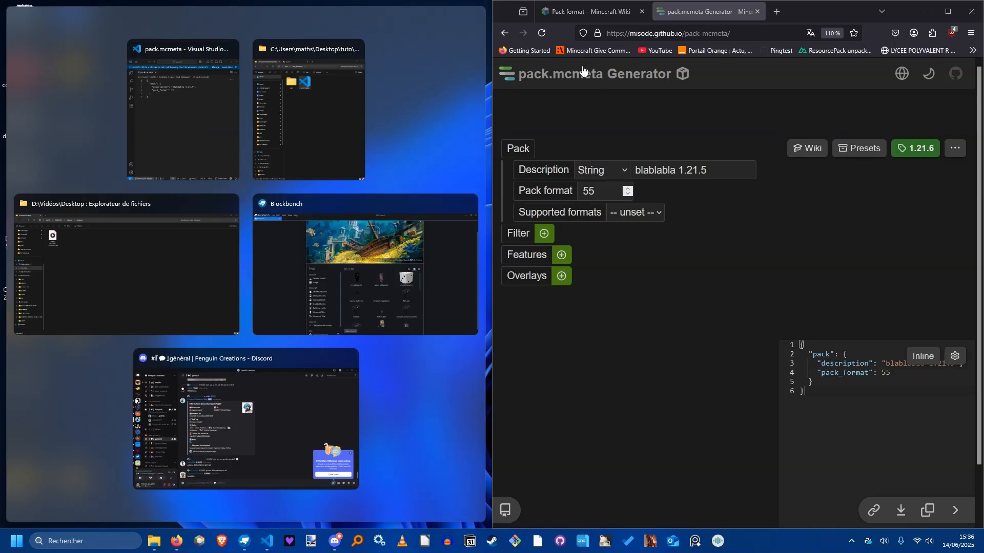
{"action": "left_click", "coordinate": [183, 108]}
{"action": "left_click", "coordinate": [589, 12]}
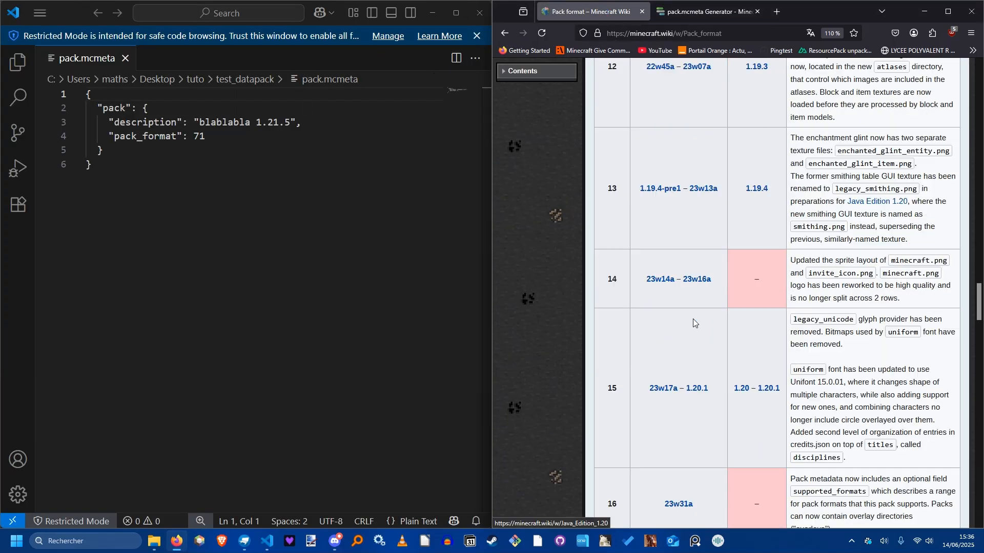
Look up the 1.21.5 value in the list of data pack formats, compare it with the file's pack_format, and close the file.
{"action": "scroll", "coordinate": [693, 320], "scroll_direction": "up", "scroll_amount": 20}
{"action": "scroll", "coordinate": [690, 343], "scroll_direction": "down", "scroll_amount": 5}
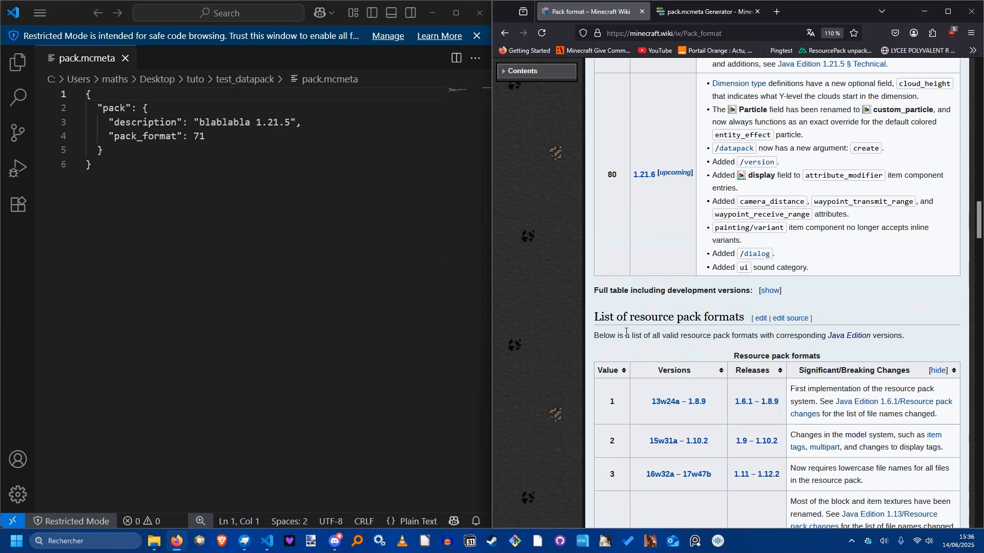
{"action": "scroll", "coordinate": [627, 315], "scroll_direction": "up", "scroll_amount": 20}
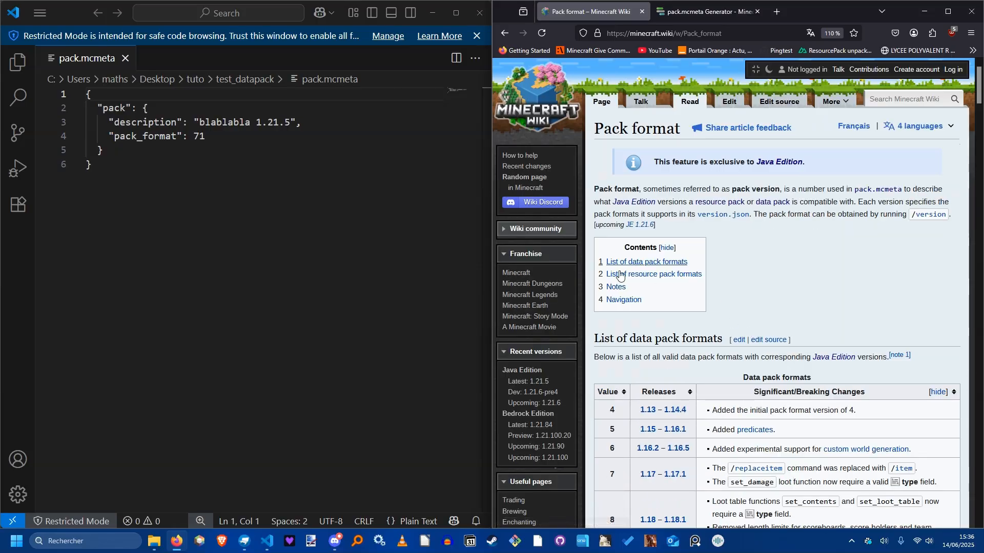
{"action": "scroll", "coordinate": [609, 293], "scroll_direction": "down", "scroll_amount": 15}
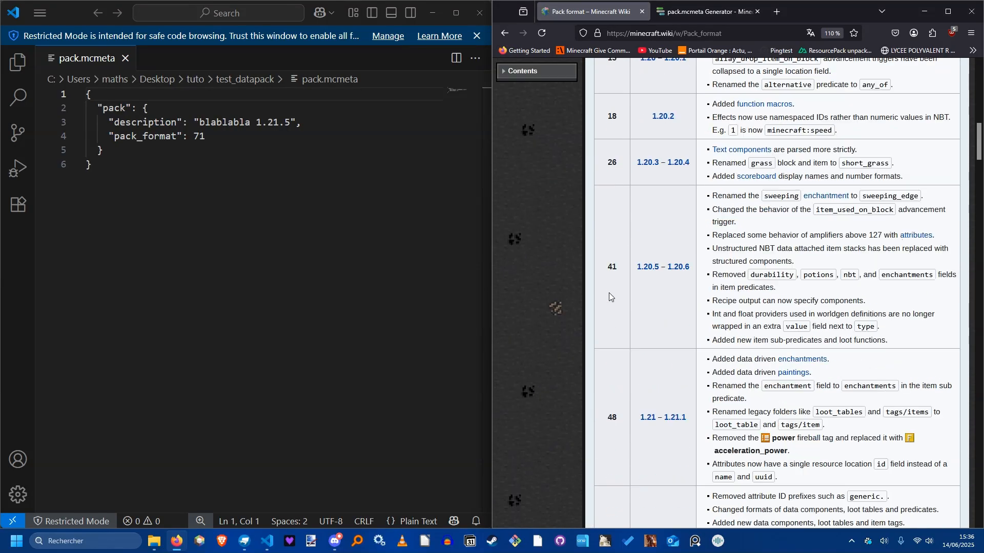
{"action": "scroll", "coordinate": [607, 293], "scroll_direction": "down", "scroll_amount": 3}
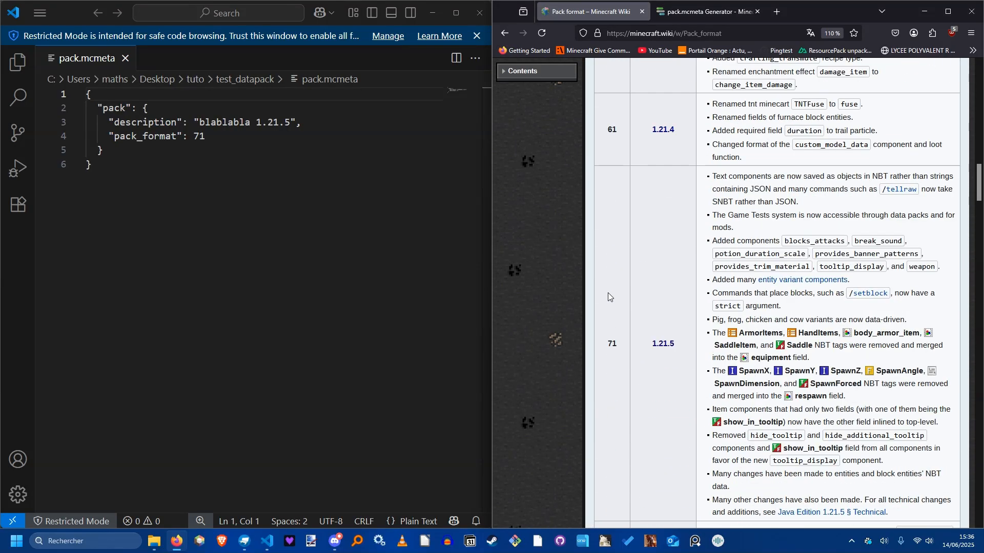
{"action": "double_click", "coordinate": [612, 343]}
{"action": "double_click", "coordinate": [199, 136]}
{"action": "key", "text": "ctrl+v"}
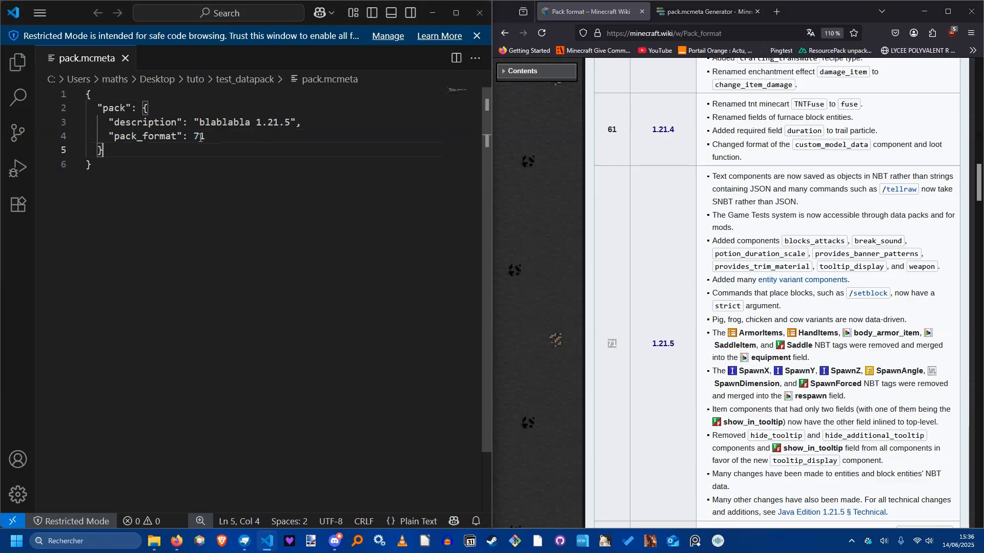
{"action": "left_click", "coordinate": [476, 36]}
{"action": "left_click", "coordinate": [479, 12]}
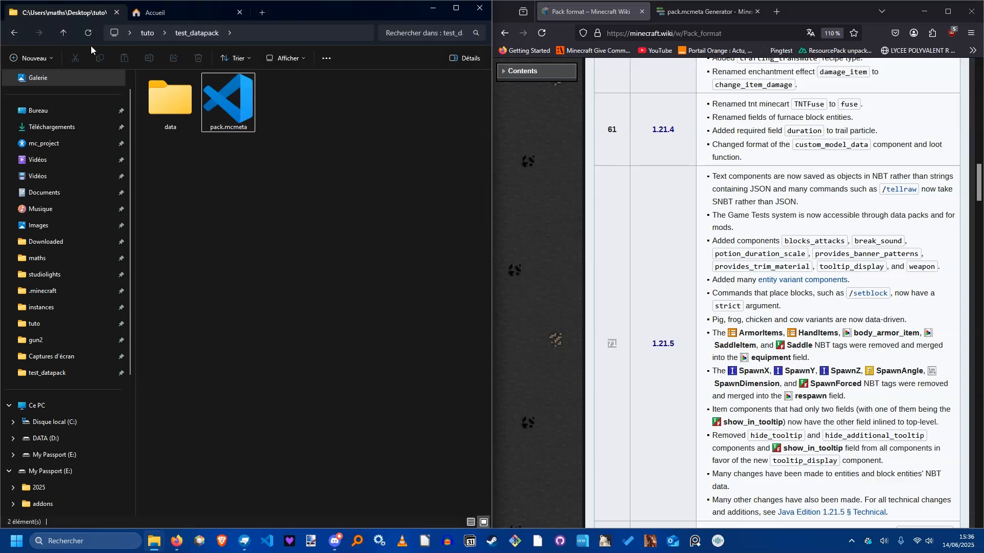
Return to the tuto folder, minimize the browser and maximize the folder window.
{"action": "left_click", "coordinate": [64, 32]}
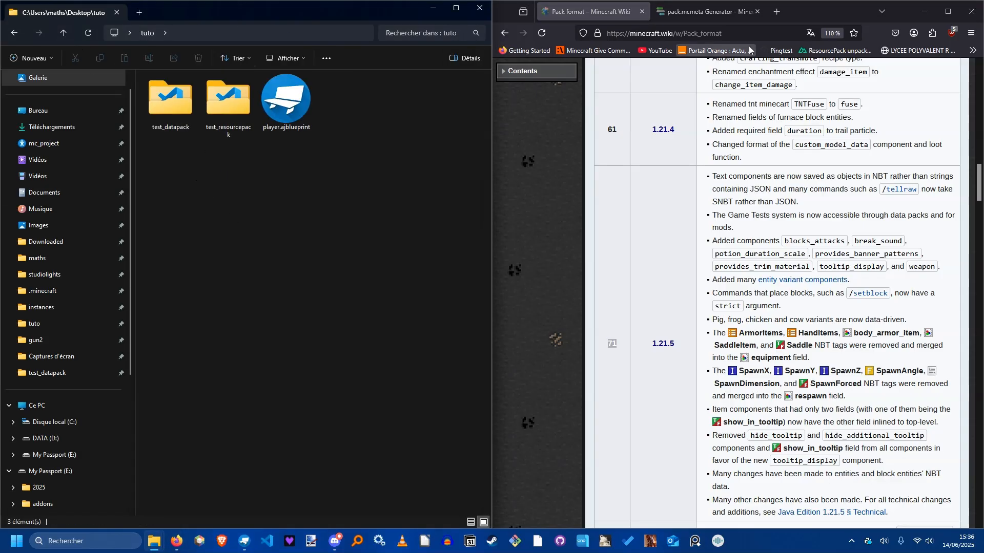
{"action": "left_click", "coordinate": [923, 18]}
{"action": "left_click", "coordinate": [460, 9]}
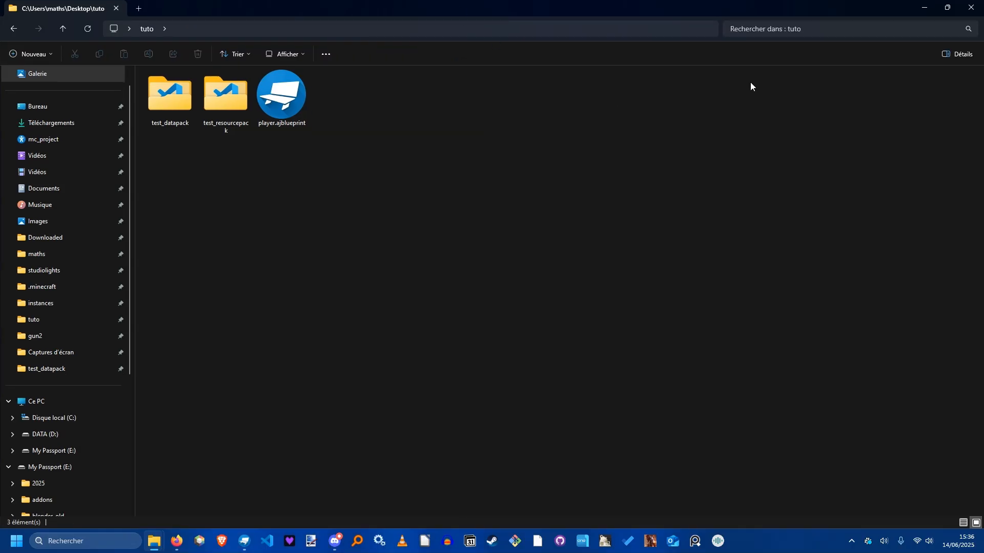
{"action": "left_click", "coordinate": [139, 8]}
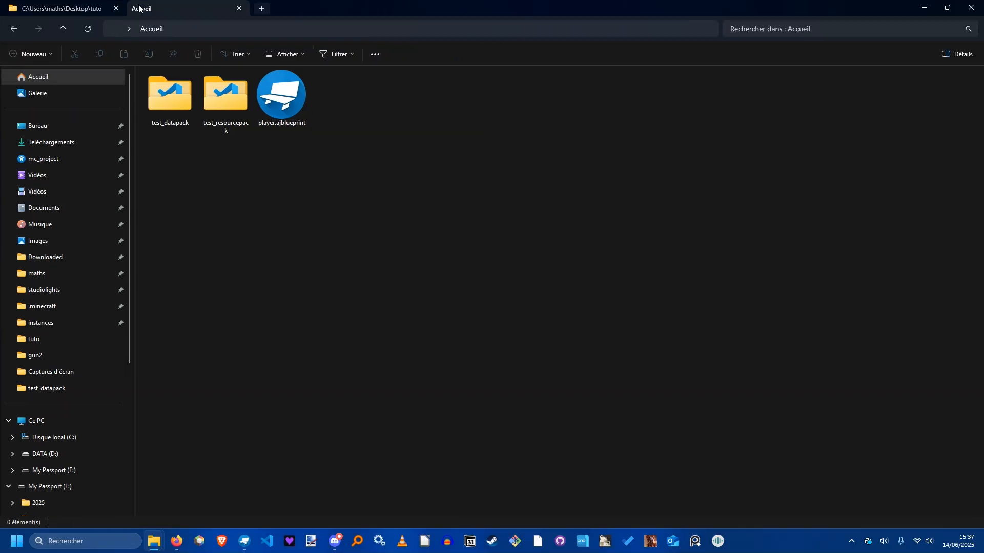
{"action": "left_click", "coordinate": [240, 9]}
{"action": "key", "text": "super"}
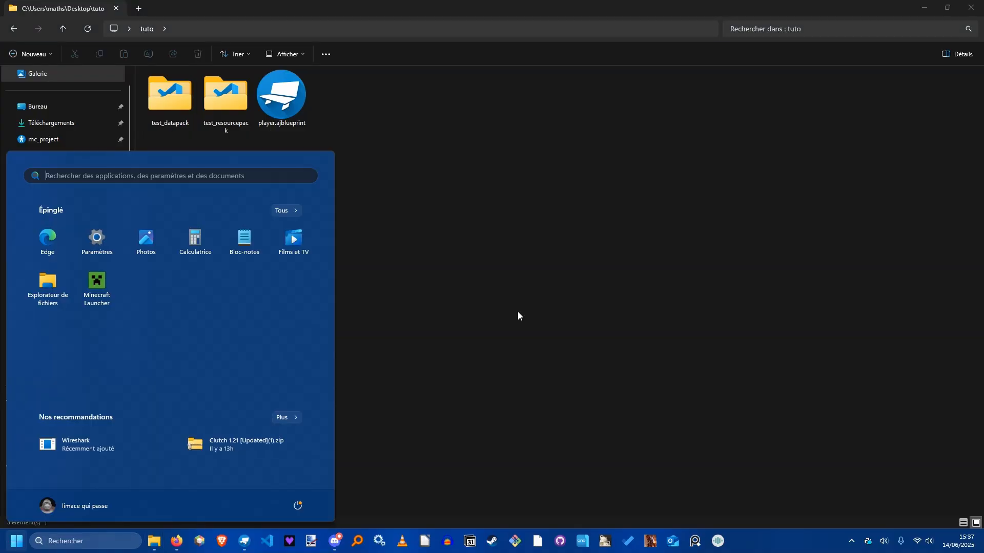
{"action": "key", "text": "super"}
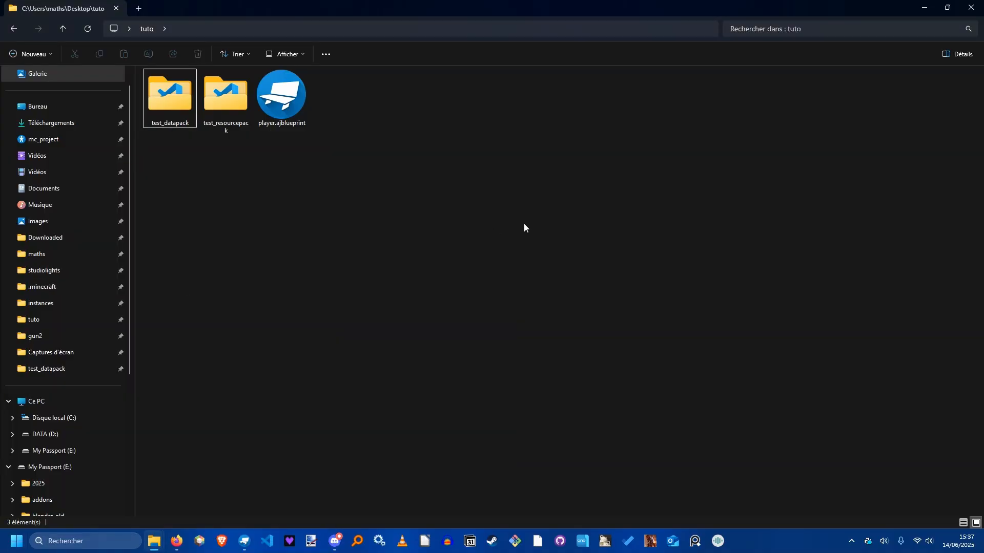
Open the .minecraft folder through %appdata% and arrange it side by side with the tuto folder.
{"action": "key", "text": "super+r"}
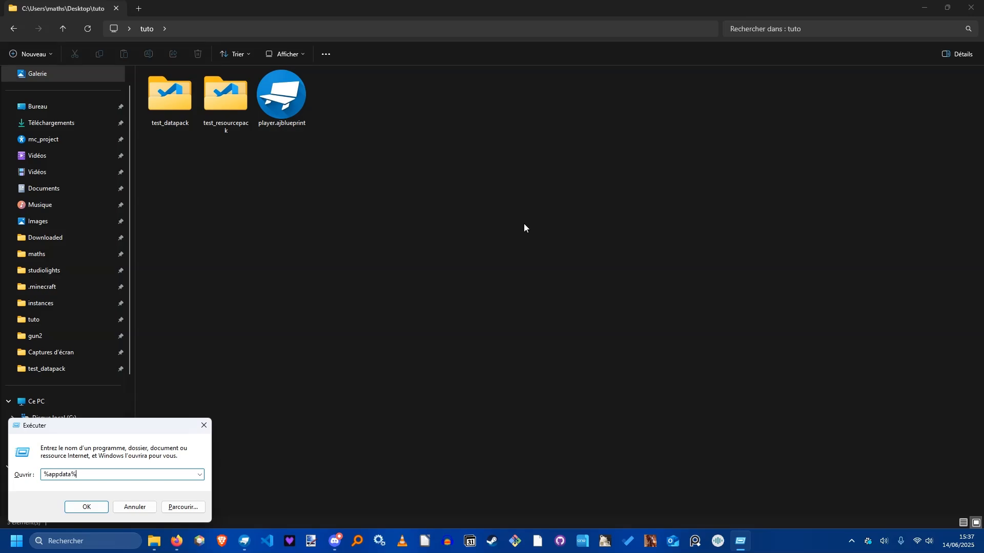
{"action": "key", "text": "Return"}
{"action": "left_click_drag", "start_coordinate": [582, 63], "coordinate": [427, 70]}
{"action": "double_click", "coordinate": [402, 166]}
{"action": "scroll", "coordinate": [405, 179], "scroll_direction": "down", "scroll_amount": 2}
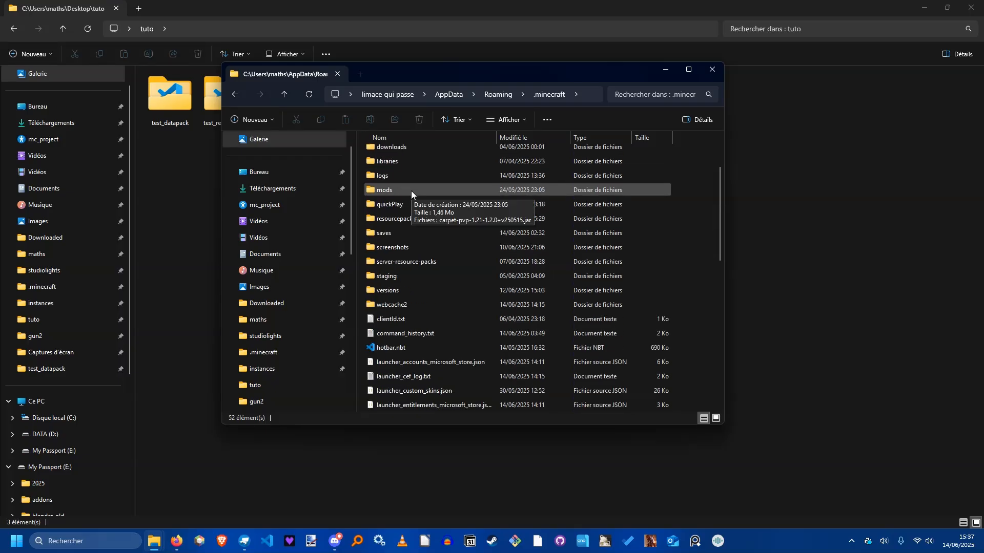
{"action": "left_click_drag", "start_coordinate": [410, 9], "coordinate": [1, 153]}
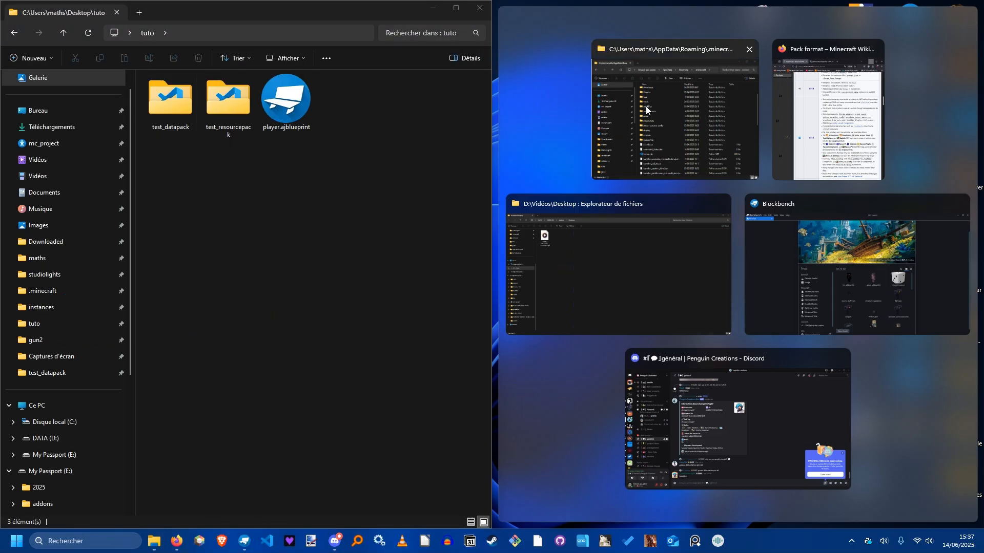
{"action": "left_click", "coordinate": [675, 118]}
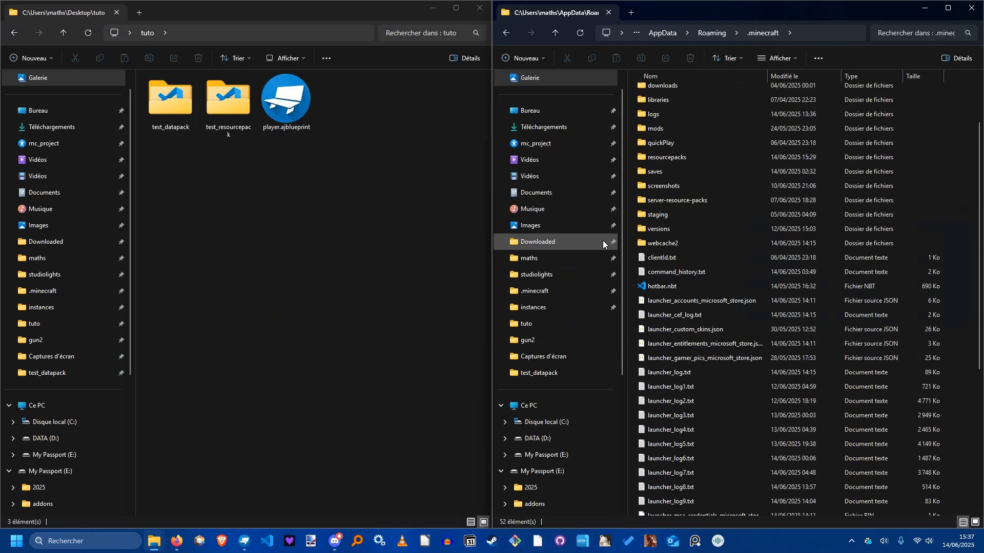
Move the test_resourcepack folder from tuto into .minecraft's resourcepacks folder.
{"action": "left_click", "coordinate": [177, 122]}
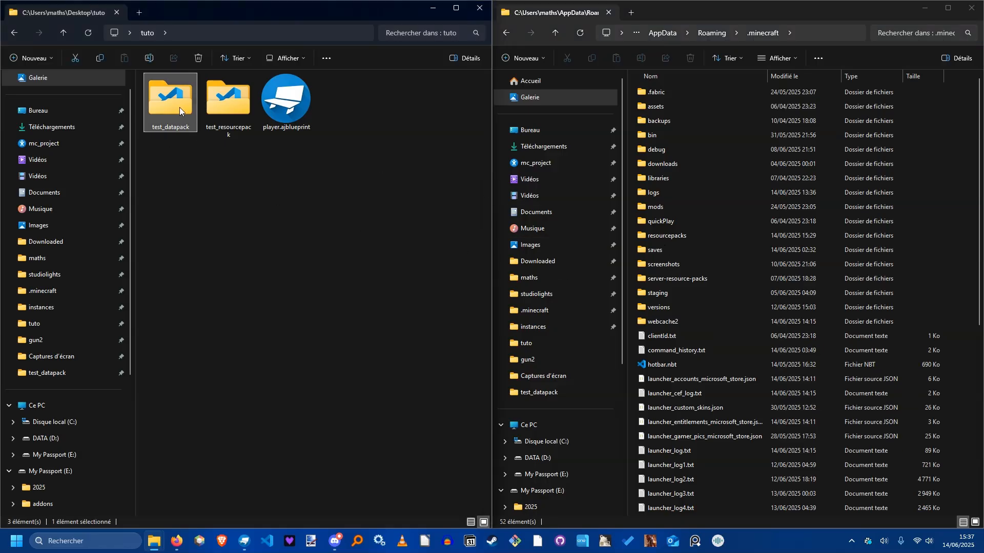
{"action": "left_click", "coordinate": [230, 108]}
{"action": "double_click", "coordinate": [666, 236]}
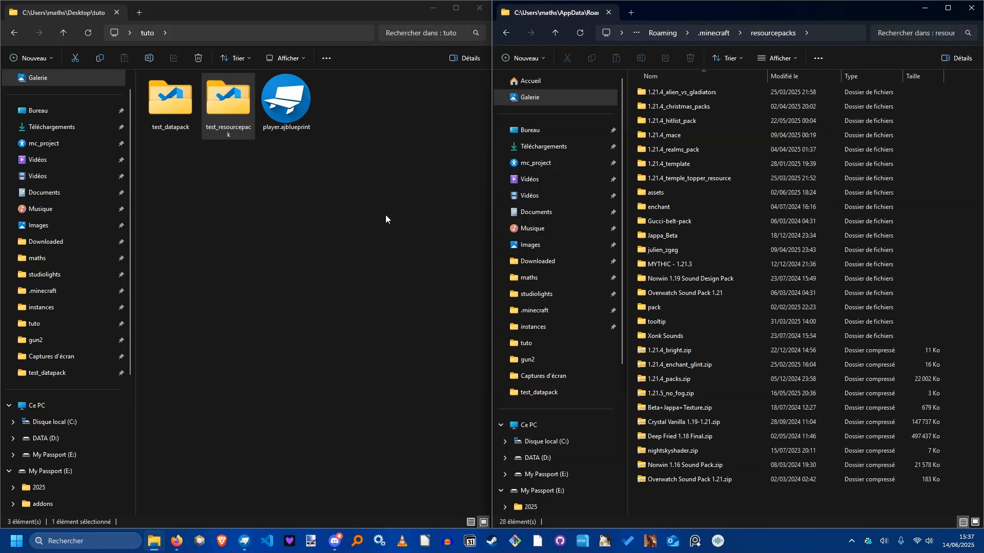
{"action": "left_click_drag", "start_coordinate": [228, 103], "coordinate": [677, 501]}
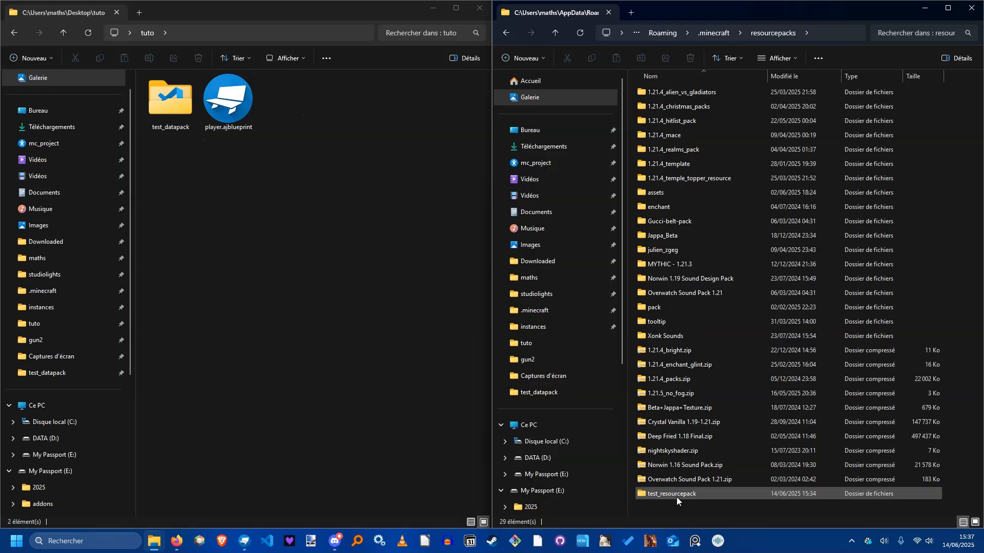
Select test_datapack in tuto and open the maps world folder inside .minecraft's saves folder.
{"action": "left_click", "coordinate": [230, 189]}
{"action": "left_click", "coordinate": [189, 122]}
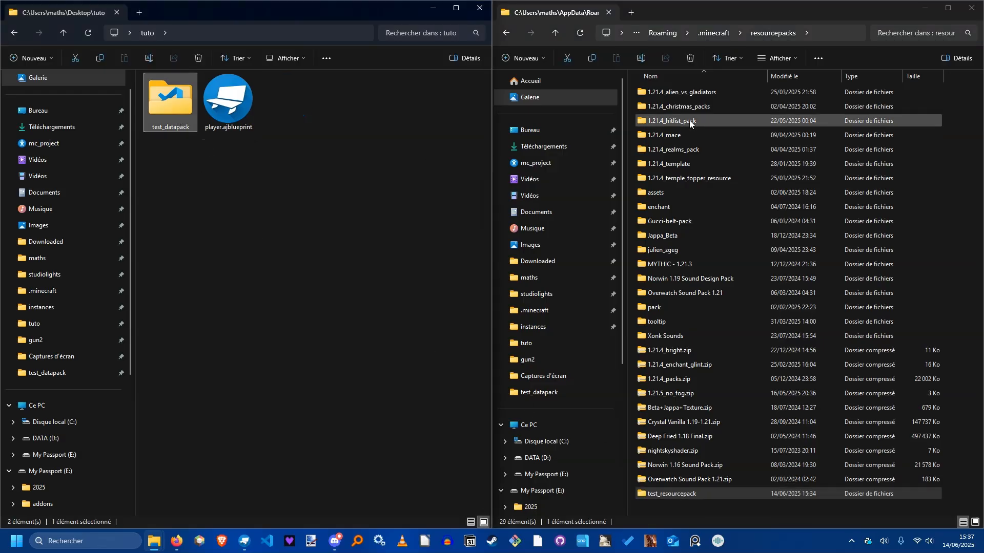
{"action": "left_click", "coordinate": [716, 33]}
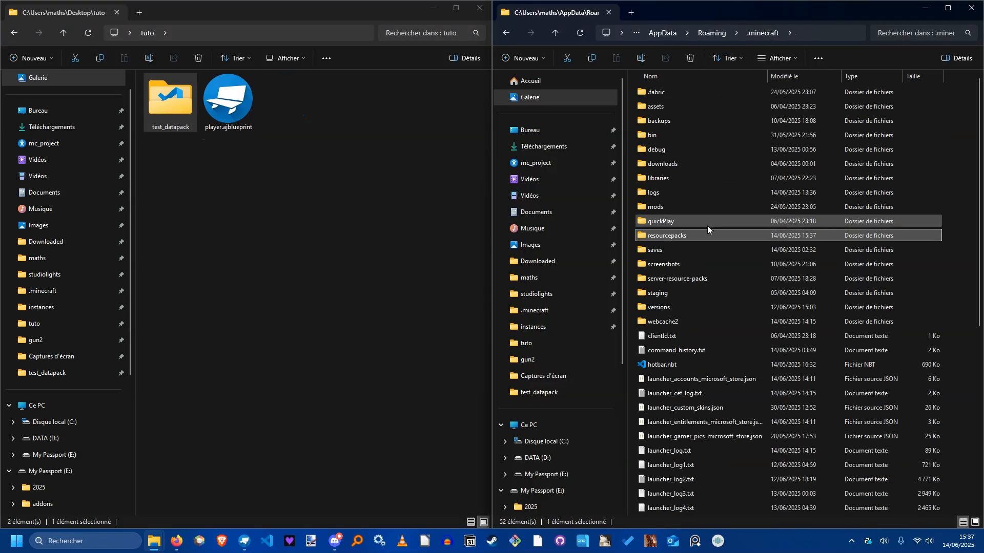
{"action": "double_click", "coordinate": [681, 251]}
{"action": "left_click", "coordinate": [555, 35]}
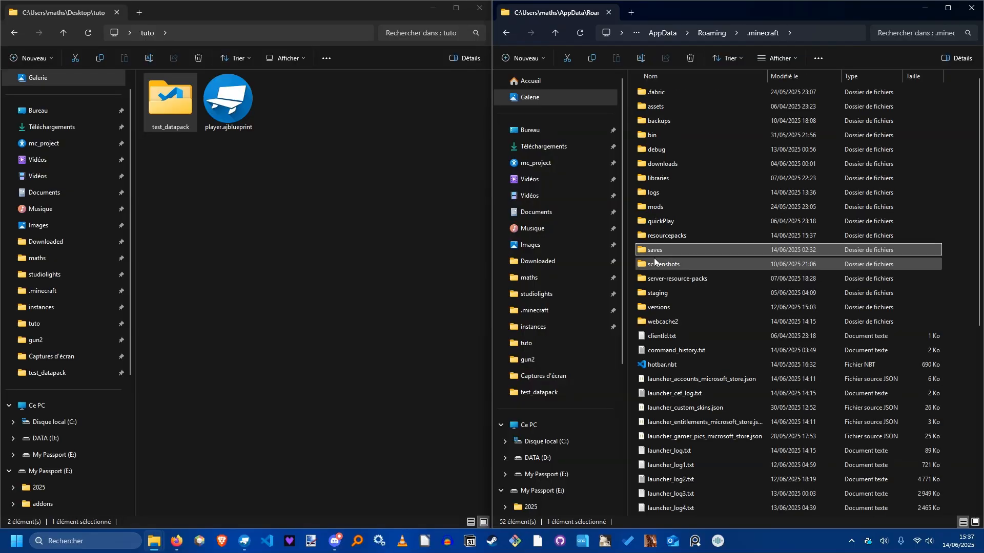
{"action": "double_click", "coordinate": [660, 248]}
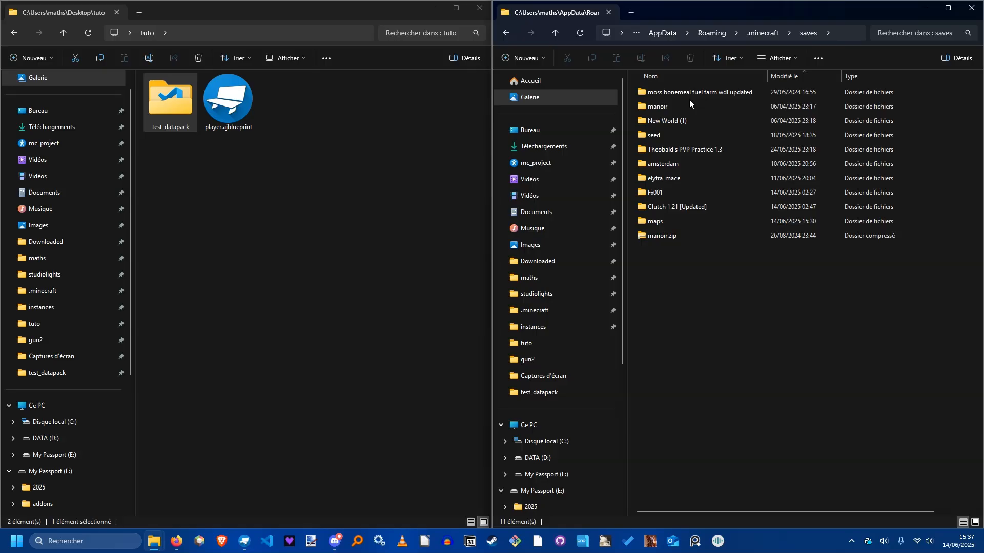
{"action": "double_click", "coordinate": [659, 221]}
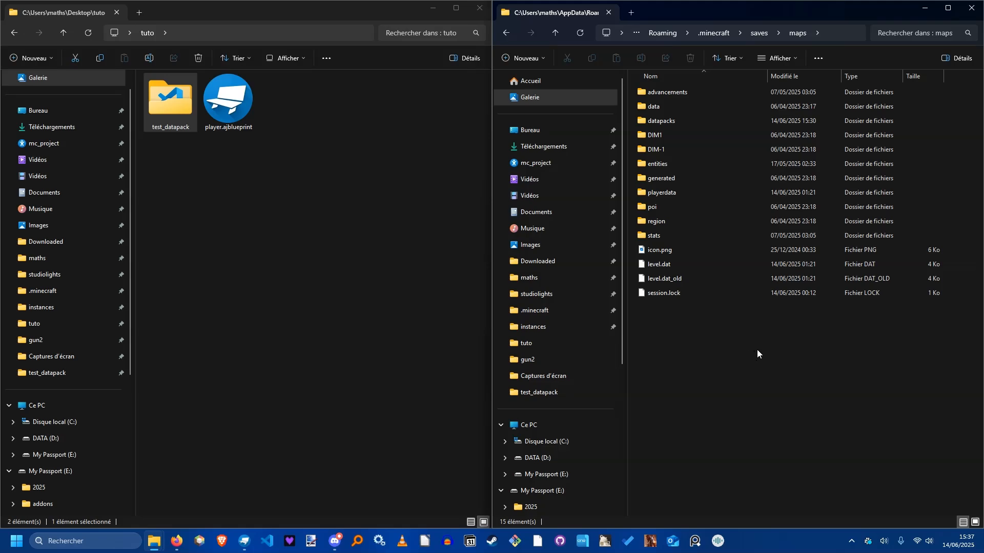
{"action": "left_click", "coordinate": [684, 121]}
{"action": "left_click_drag", "start_coordinate": [728, 379], "coordinate": [723, 359]}
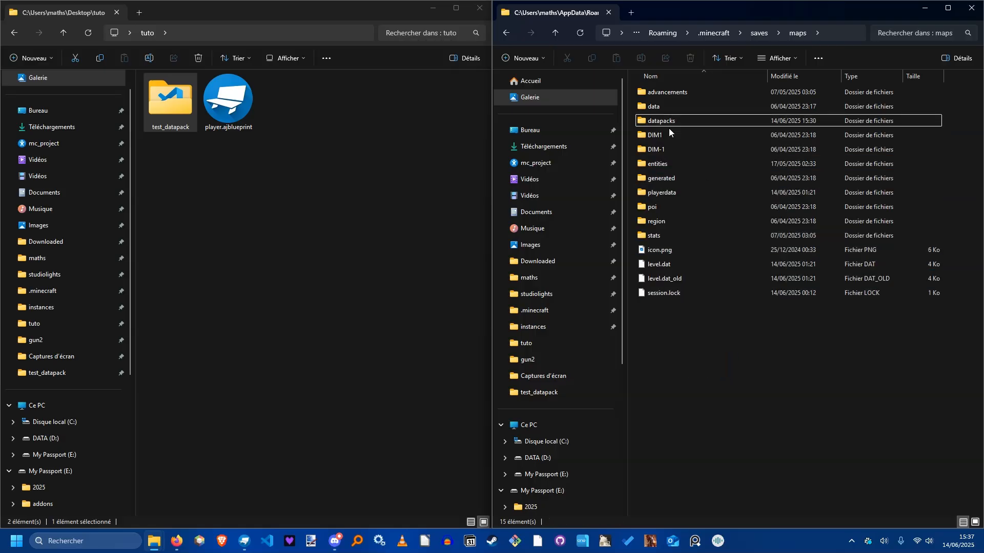
{"action": "right_click", "coordinate": [666, 361]}
{"action": "mouse_move", "coordinate": [739, 337]}
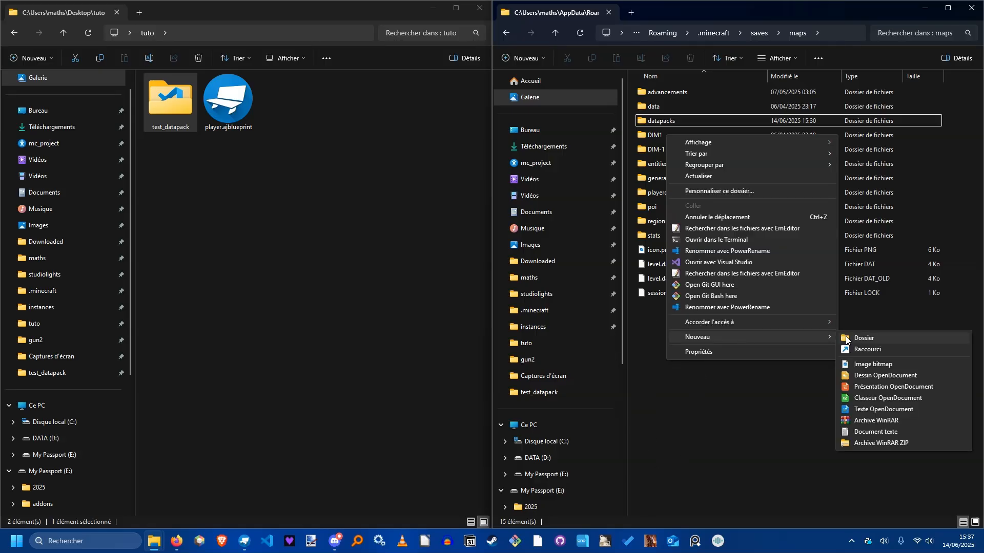
{"action": "left_click", "coordinate": [865, 339]}
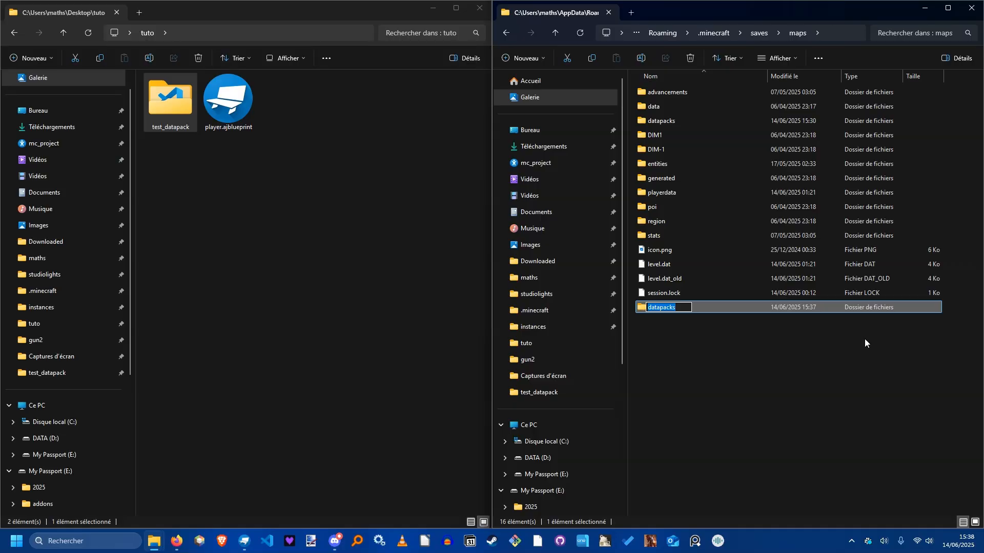
{"action": "key", "text": "BackSpace"}
{"action": "key", "text": "Escape"}
{"action": "key", "text": "Delete"}
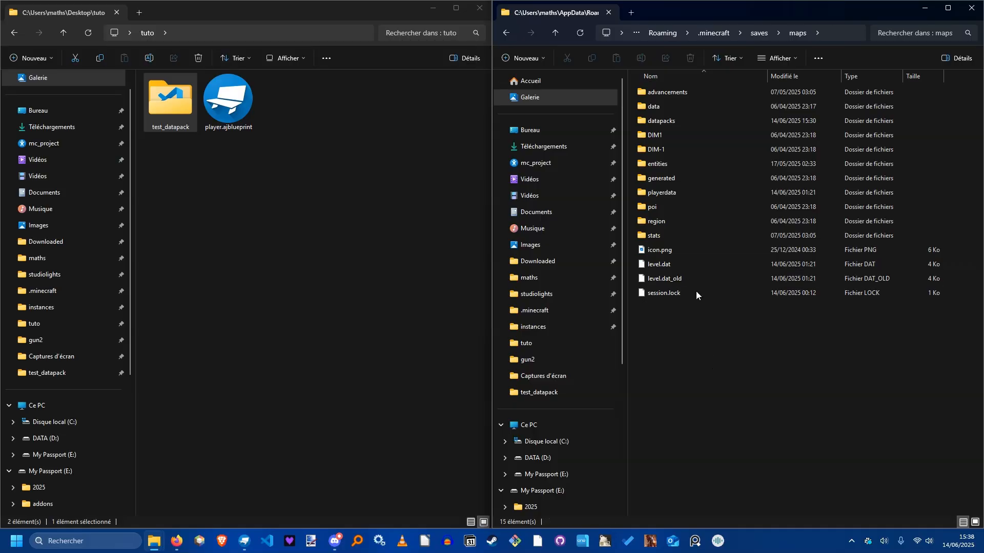
Move the test_datapack folder from tuto into the maps world's datapacks folder.
{"action": "double_click", "coordinate": [668, 120]}
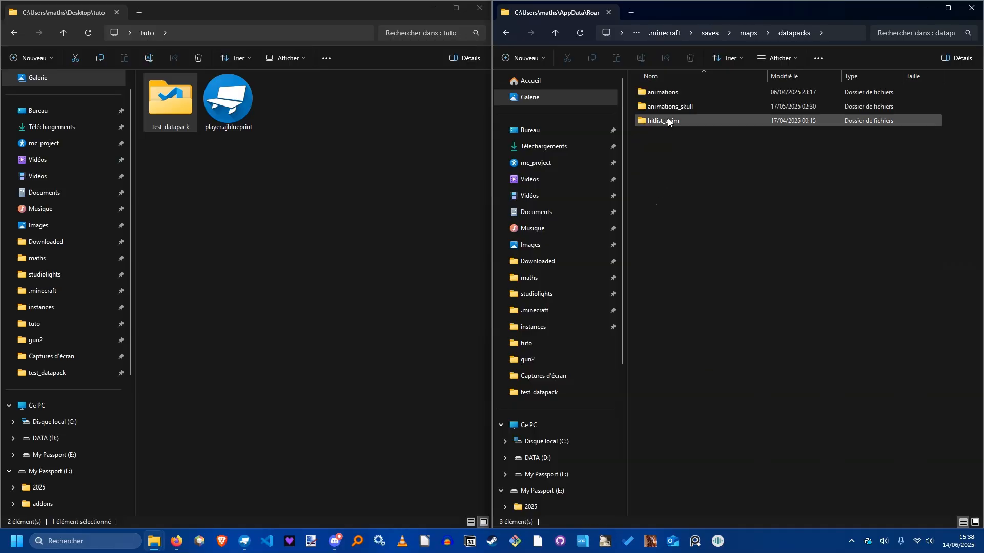
{"action": "left_click_drag", "start_coordinate": [690, 203], "coordinate": [686, 93]}
{"action": "left_click", "coordinate": [664, 169]}
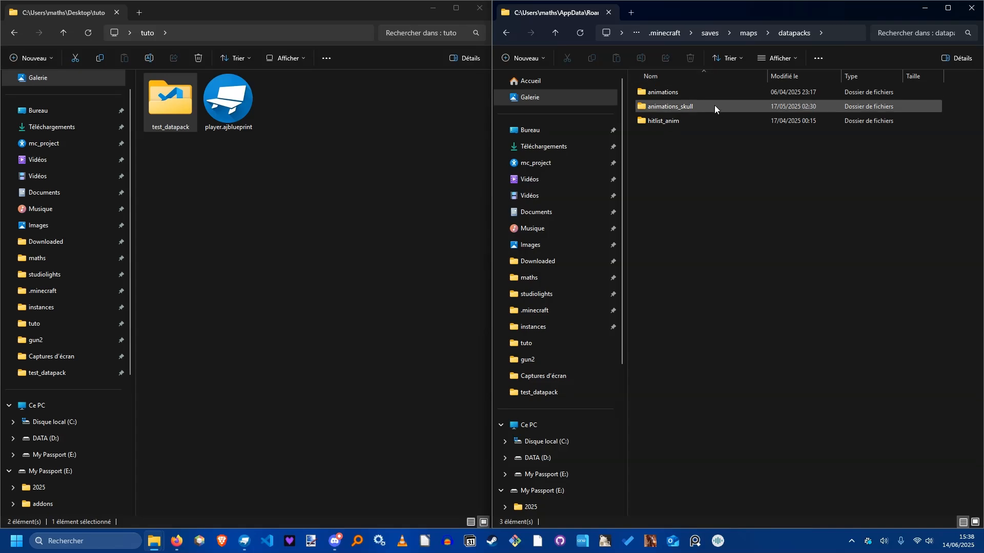
{"action": "left_click_drag", "start_coordinate": [159, 103], "coordinate": [702, 185]}
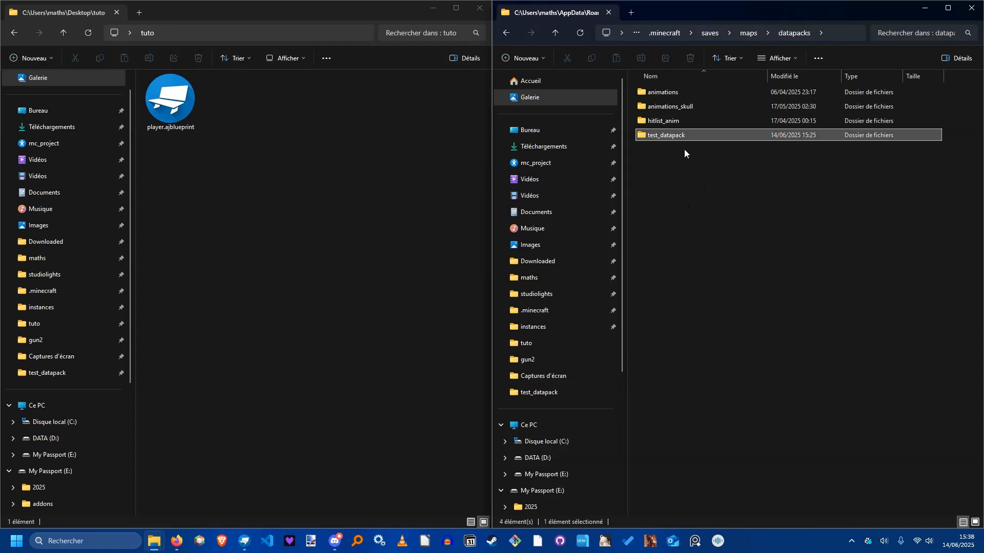
{"action": "left_click", "coordinate": [395, 309]}
Open the Minecraft Launcher and maximize its window.
{"action": "left_click", "coordinate": [56, 546]}
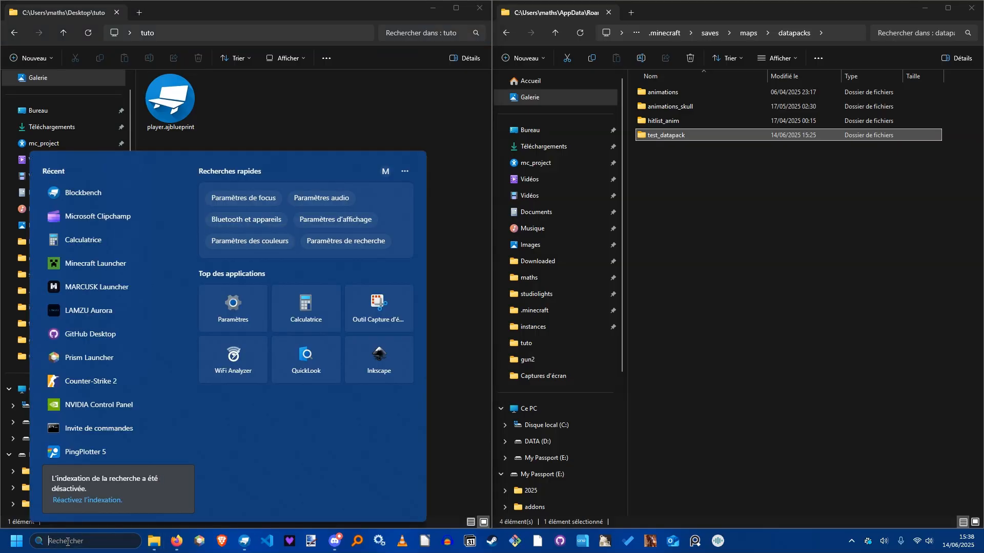
{"action": "type", "text": "minecraft Launcher"}
{"action": "left_click", "coordinate": [158, 224]}
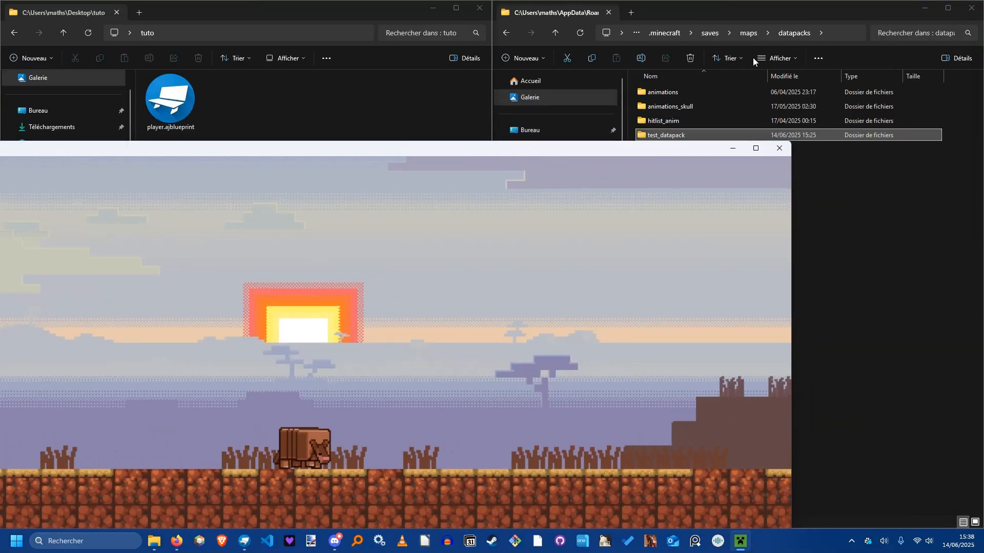
{"action": "left_click", "coordinate": [754, 61]}
{"action": "left_click", "coordinate": [846, 33]}
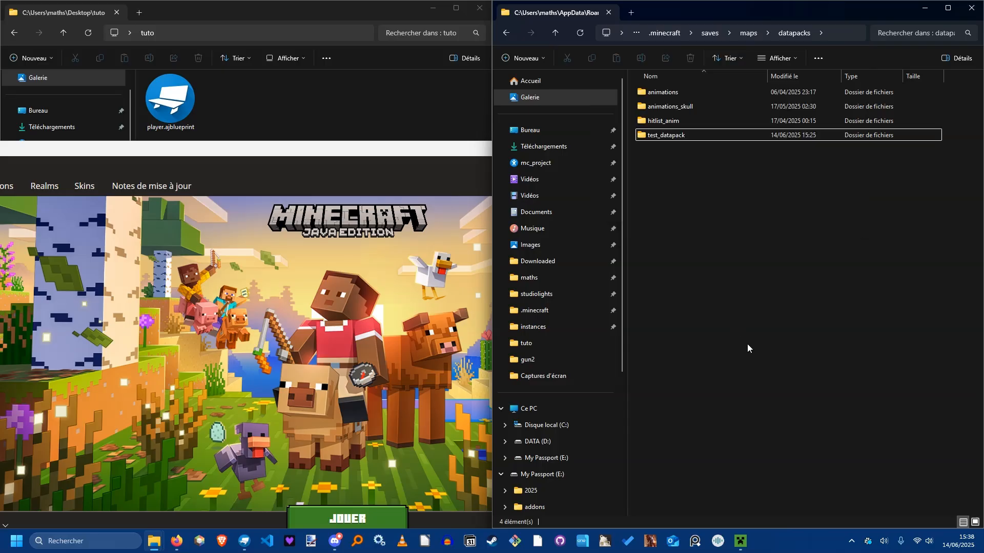
{"action": "left_click", "coordinate": [744, 339]}
{"action": "left_click_drag", "start_coordinate": [386, 154], "coordinate": [300, 205]}
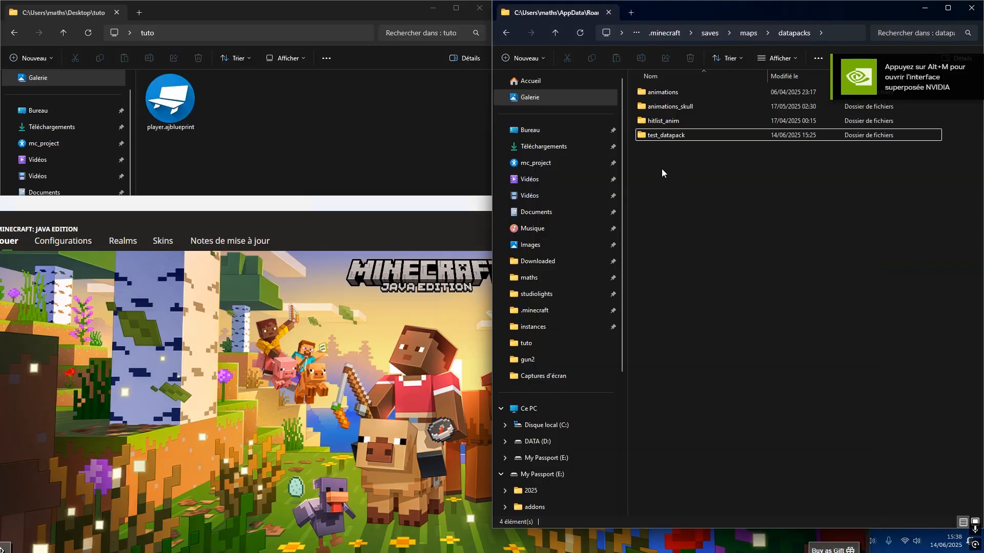
{"action": "double_click", "coordinate": [300, 205]}
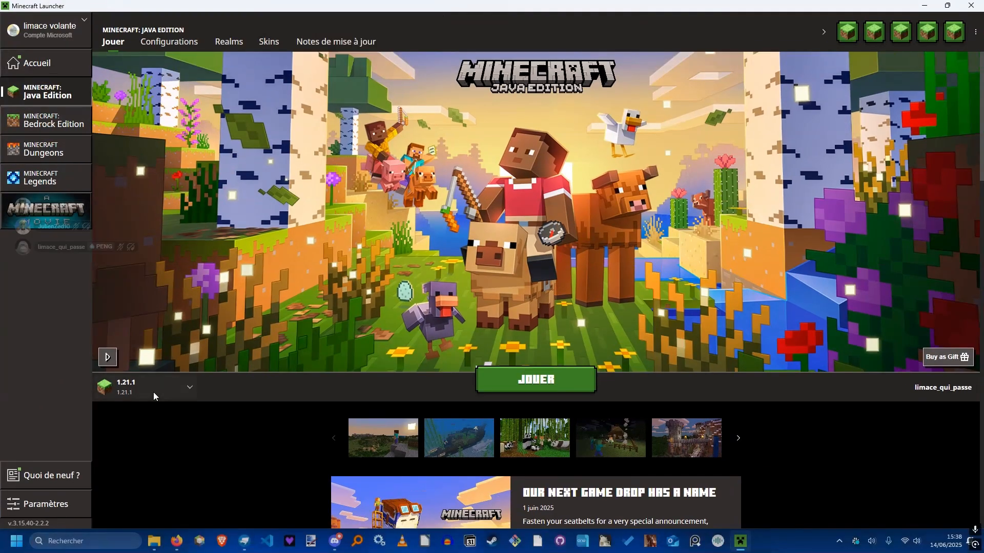
Launch Minecraft 1.21.5 and load the singleplayer world named maps.
{"action": "left_click", "coordinate": [125, 386]}
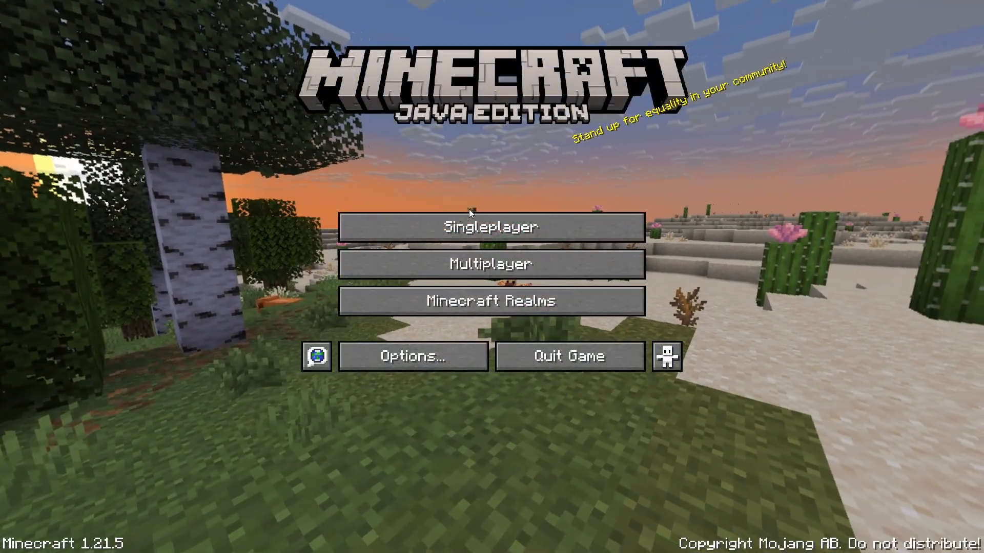
{"action": "left_click", "coordinate": [538, 228]}
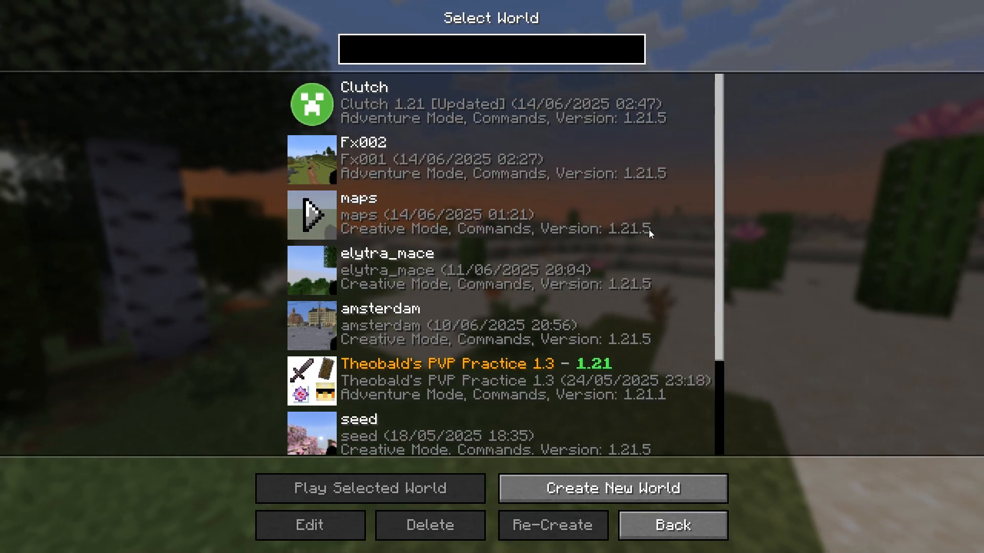
{"action": "left_click_drag", "start_coordinate": [721, 148], "coordinate": [754, 174]}
{"action": "scroll", "coordinate": [756, 176], "scroll_direction": "down", "scroll_amount": 3}
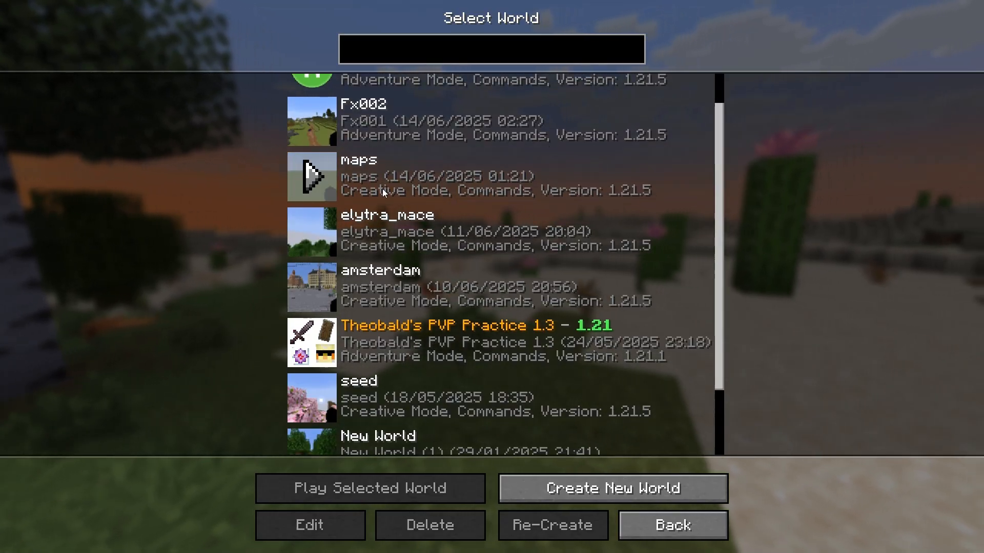
{"action": "left_click", "coordinate": [354, 177]}
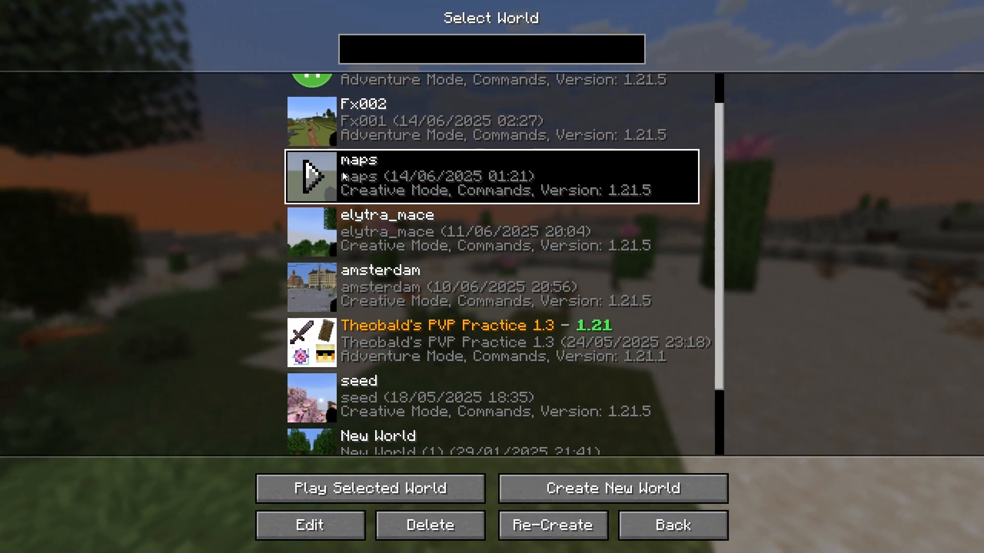
{"action": "left_click", "coordinate": [317, 176]}
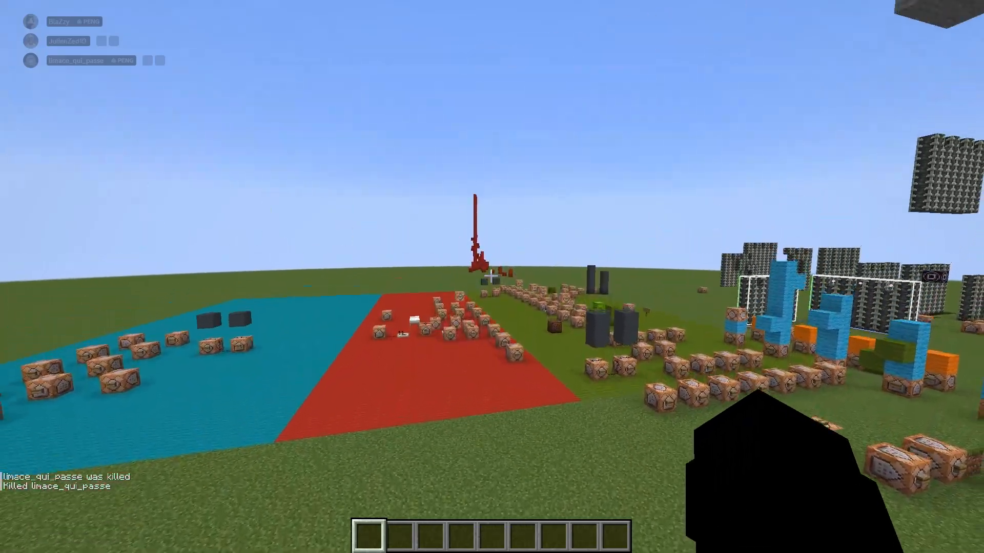
{"action": "key", "text": "s"}
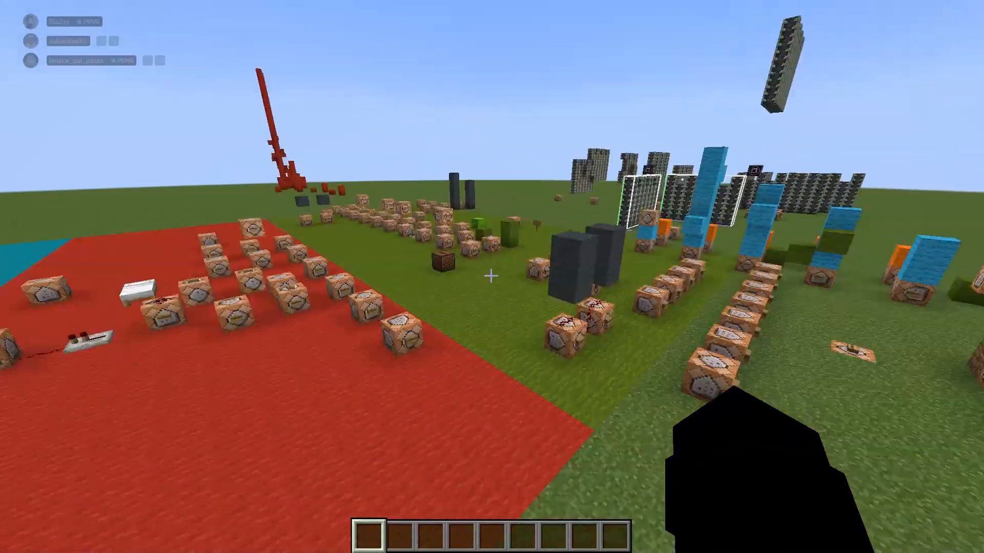
{"action": "key", "text": "s"}
{"action": "key", "text": "shift"}
{"action": "key", "text": "d"}
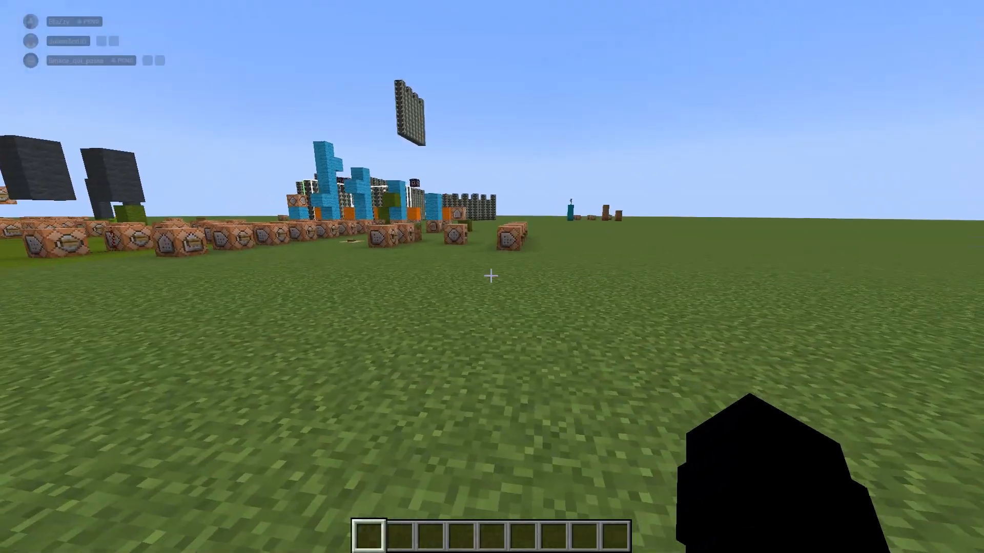
{"action": "key", "text": "Escape"}
{"action": "key", "text": "Escape"}
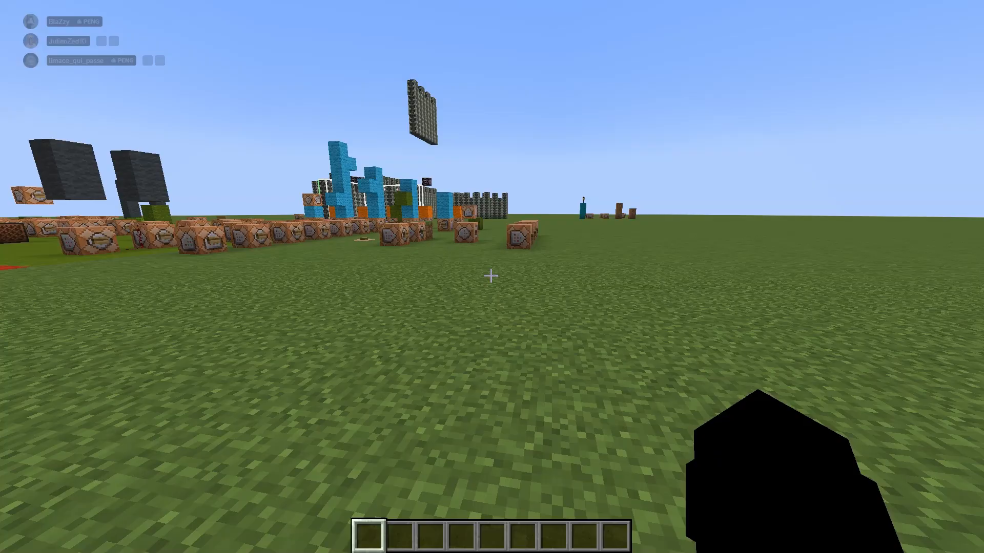
Enable test_resourcepack in the game's resource pack options, apply it and return to the world.
{"action": "key", "text": "Escape"}
{"action": "left_click", "coordinate": [412, 277]}
{"action": "left_click", "coordinate": [440, 267]}
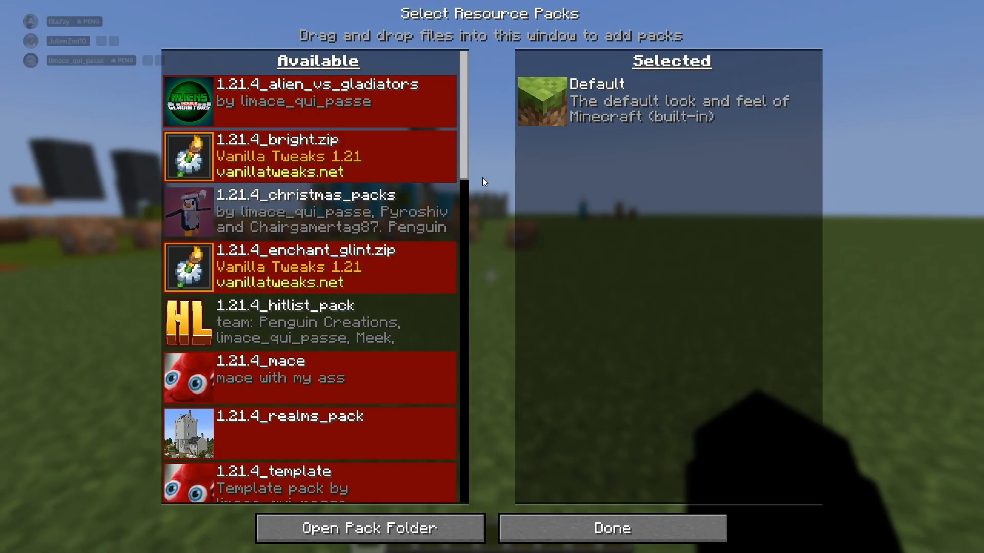
{"action": "left_click_drag", "start_coordinate": [463, 105], "coordinate": [466, 436]}
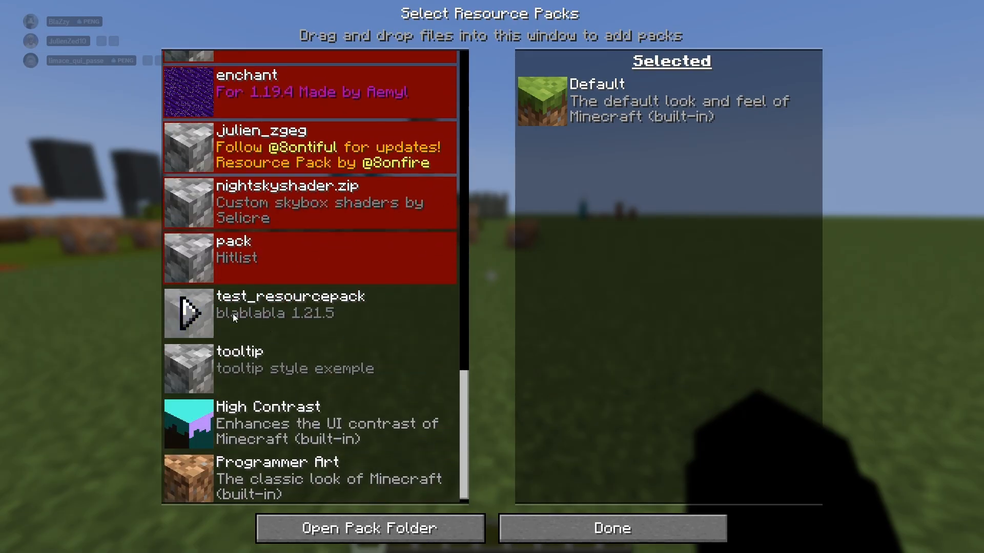
{"action": "left_click", "coordinate": [188, 313]}
{"action": "left_click", "coordinate": [631, 518]}
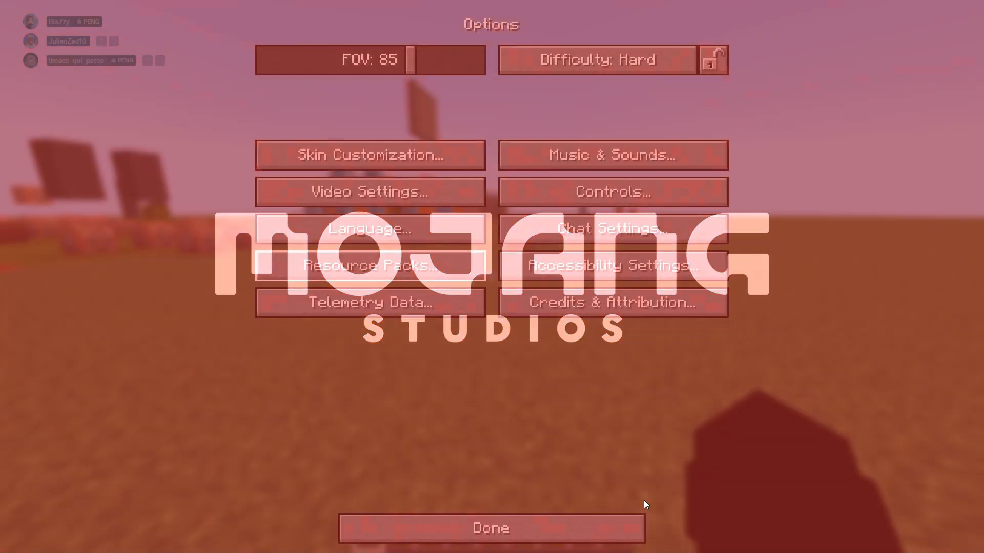
{"action": "key", "text": "Escape"}
{"action": "key", "text": "Escape"}
Reopen the resource pack selection to examine the available and selected packs, and return to the world.
{"action": "key", "text": "Escape"}
{"action": "left_click", "coordinate": [444, 263]}
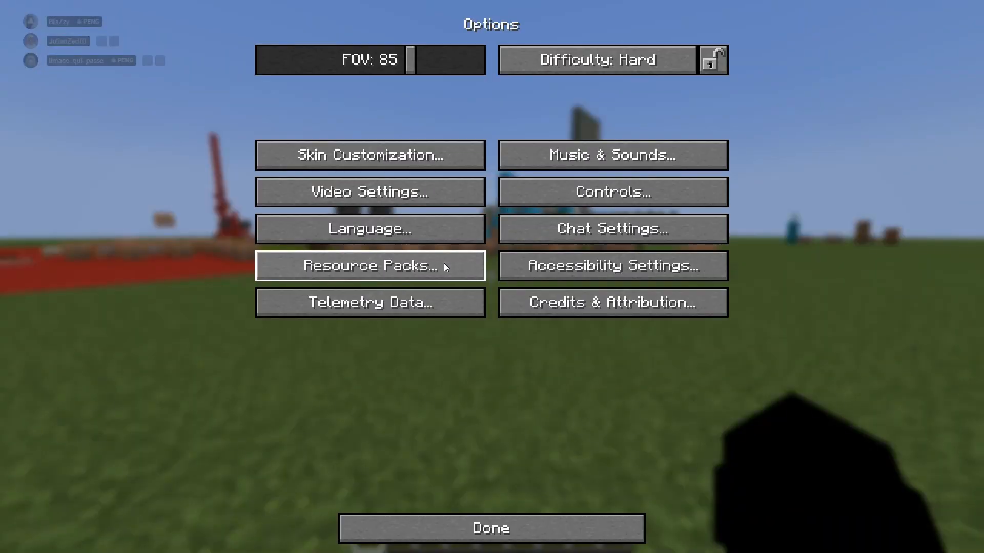
{"action": "left_click", "coordinate": [445, 266]}
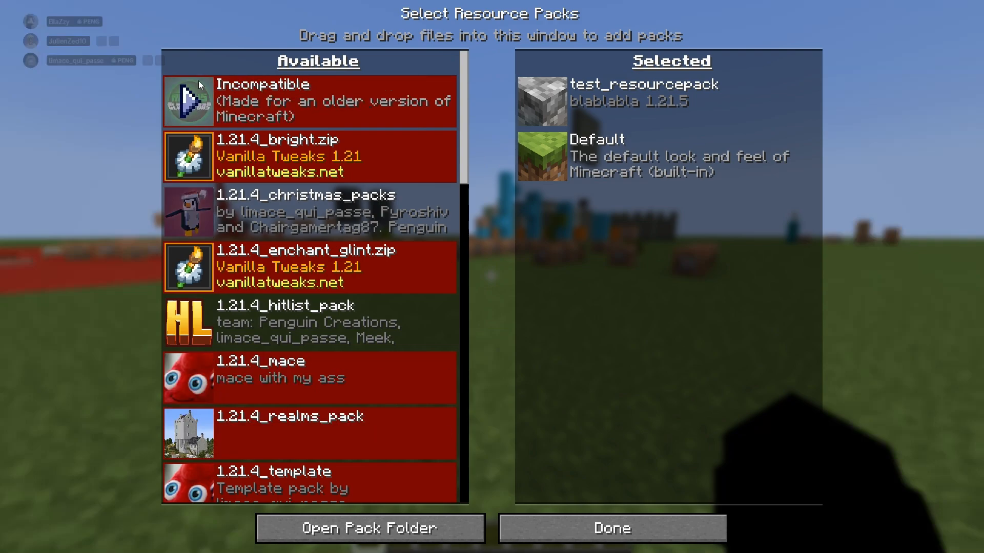
{"action": "left_click", "coordinate": [567, 539]}
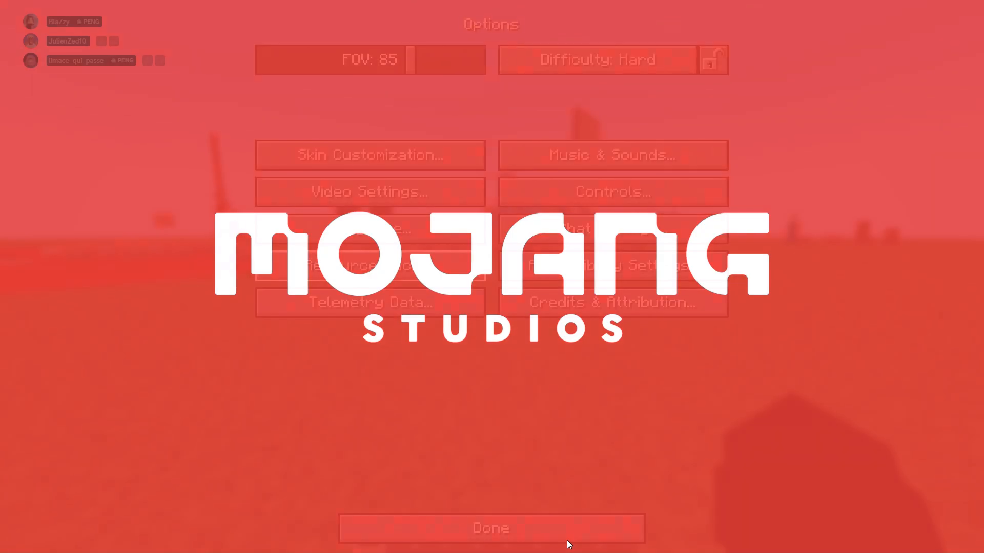
{"action": "key", "text": "Escape"}
{"action": "key", "text": "Escape"}
Run the command /datapack list and review the enabled data packs in the chat.
{"action": "key", "text": "w"}
{"action": "key", "text": "t"}
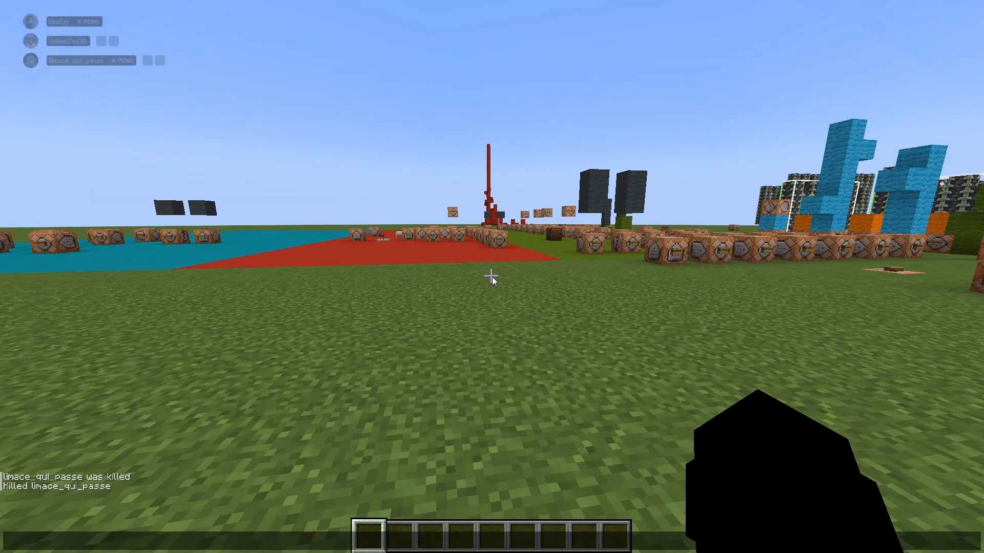
{"action": "type", "text": "/datapack li"}
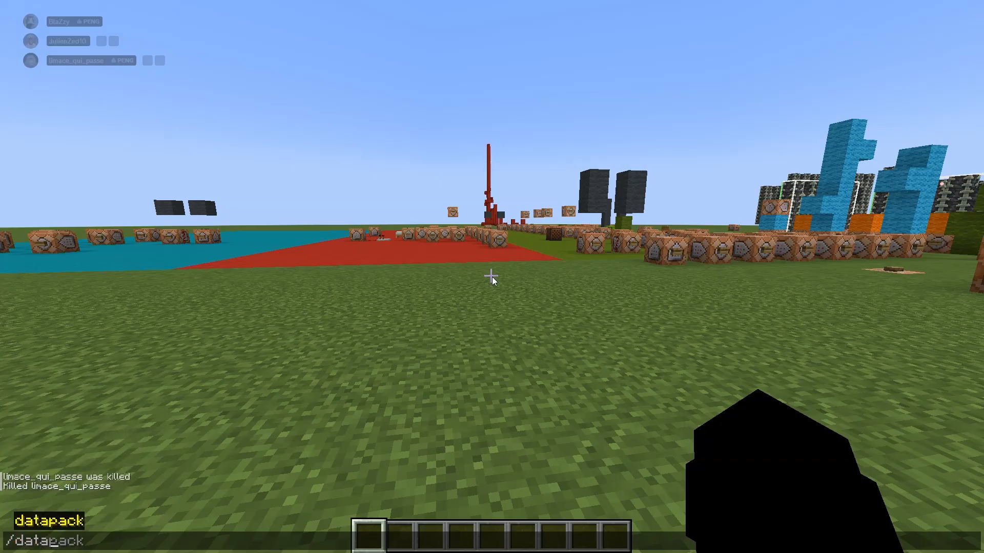
{"action": "type", "text": "st"}
{"action": "key", "text": "Return"}
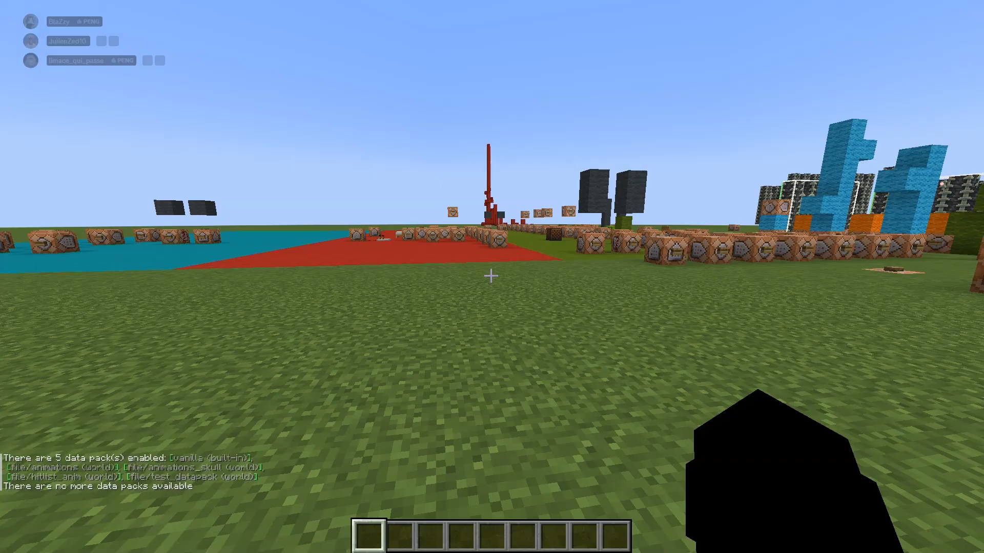
{"action": "key", "text": "t"}
{"action": "mouse_move", "coordinate": [221, 457]}
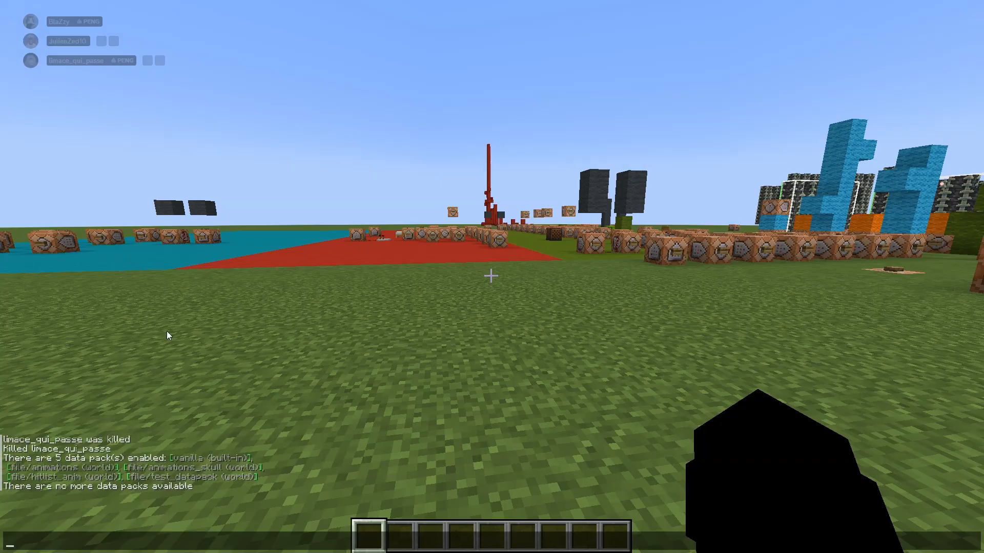
{"action": "mouse_move", "coordinate": [81, 483]}
{"action": "key", "text": "Escape"}
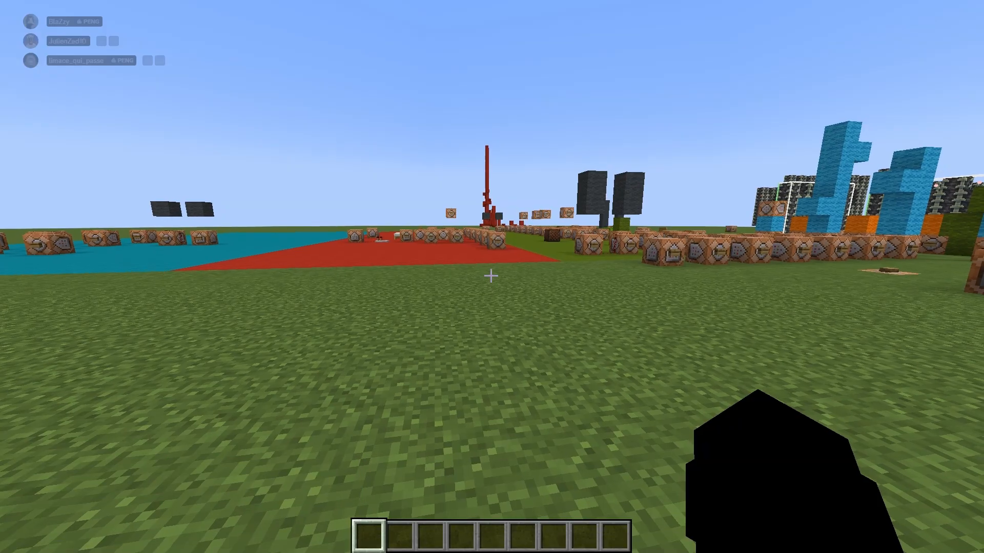
{"action": "type", "text": "t/"}
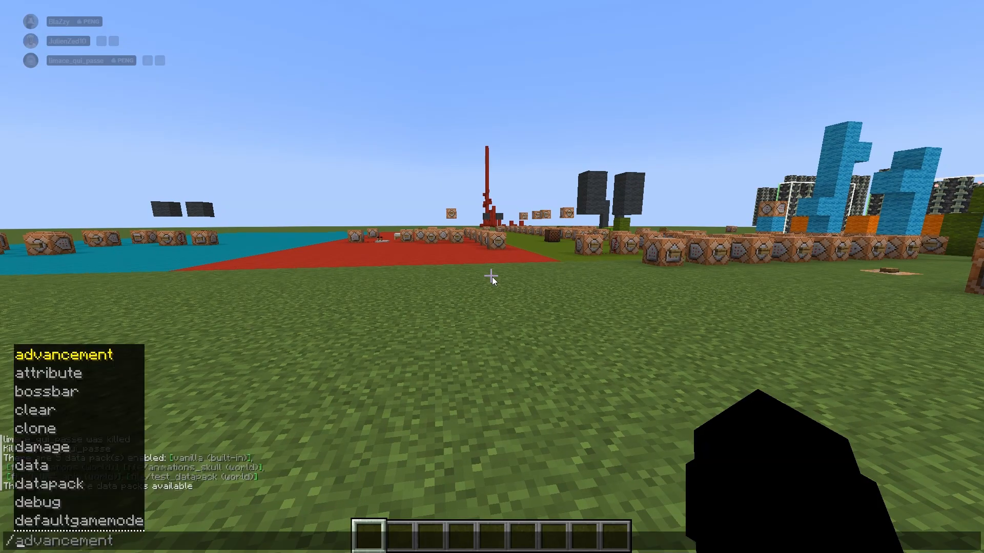
{"action": "type", "text": "datapack disable"}
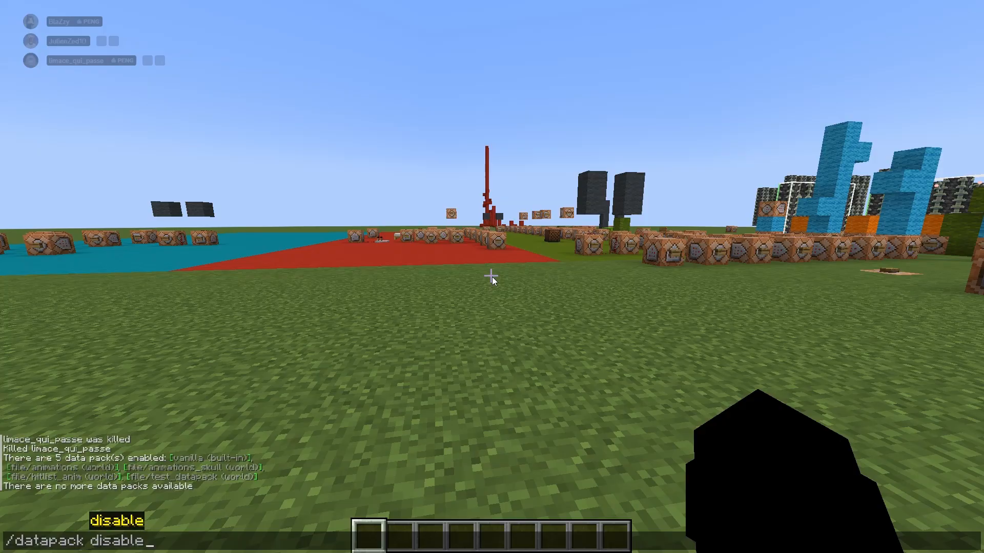
{"action": "key", "text": "Tab"}
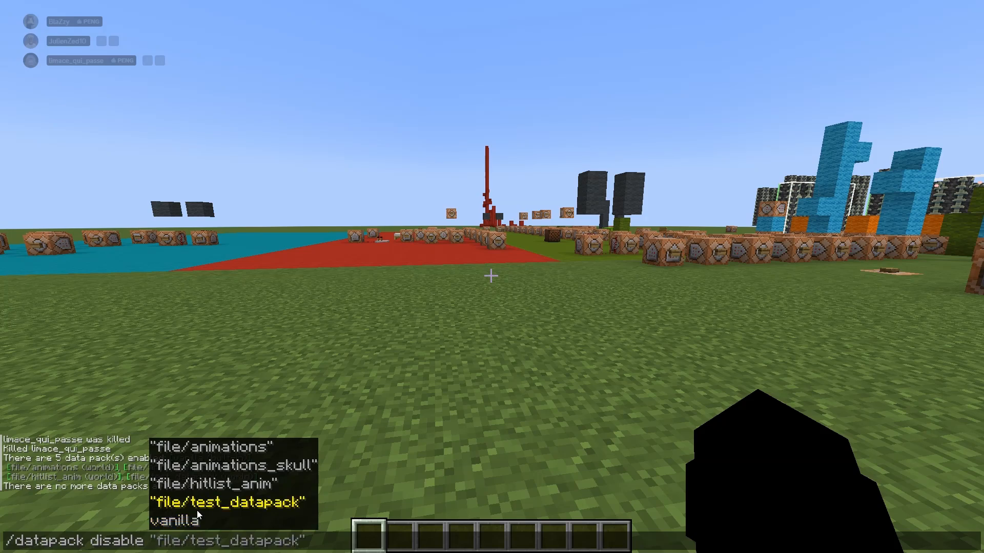
{"action": "left_click", "coordinate": [267, 508]}
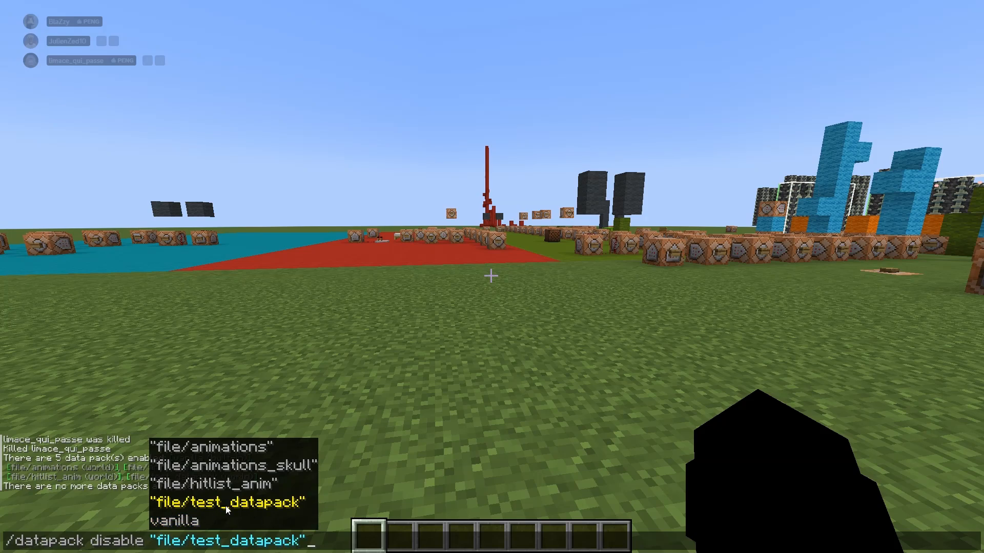
{"action": "key", "text": "ctrl+a"}
{"action": "key", "text": "BackSpace"}
{"action": "key", "text": "Escape"}
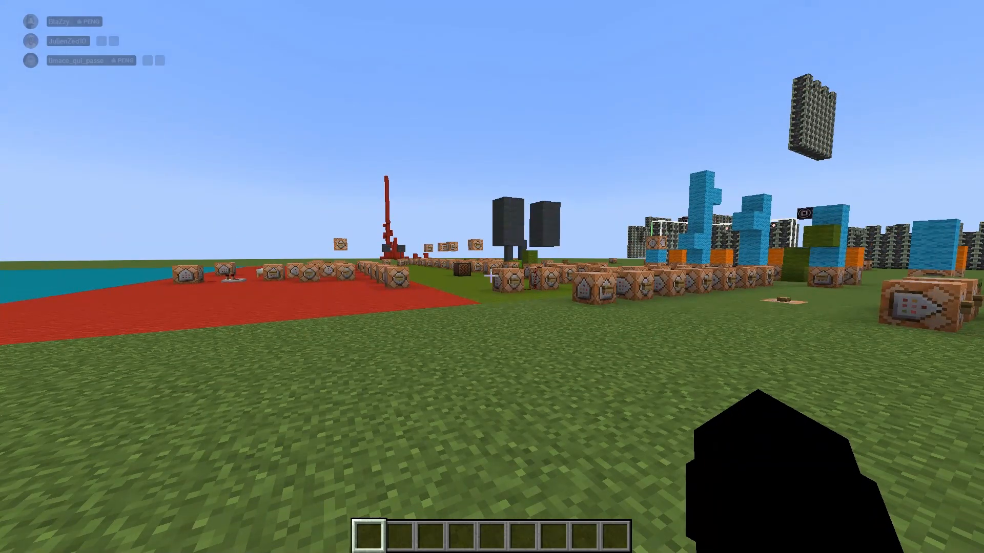
Pause the Minecraft game, switch to the Windows desktop and launch Blockbench in a maximized window.
{"action": "key", "text": "w"}
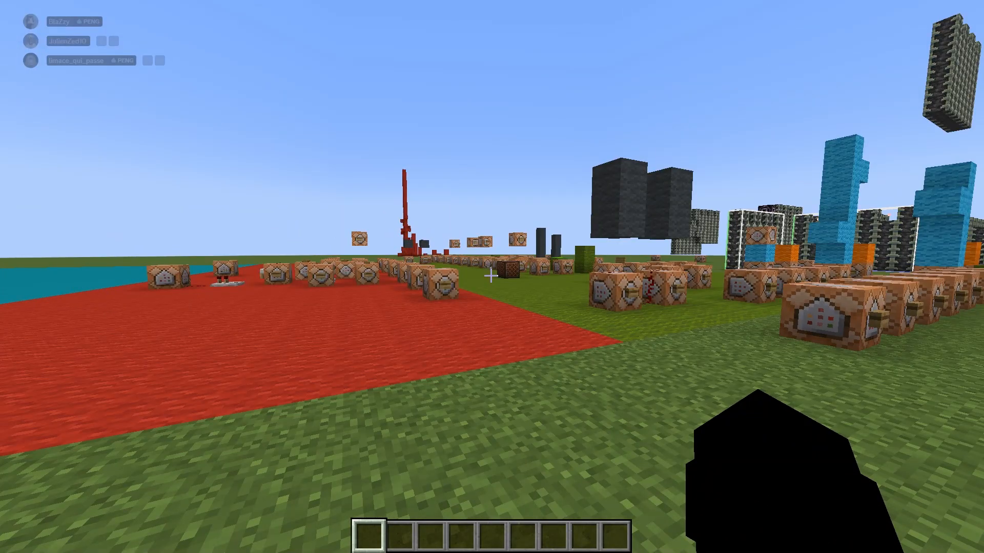
{"action": "key", "text": "Escape"}
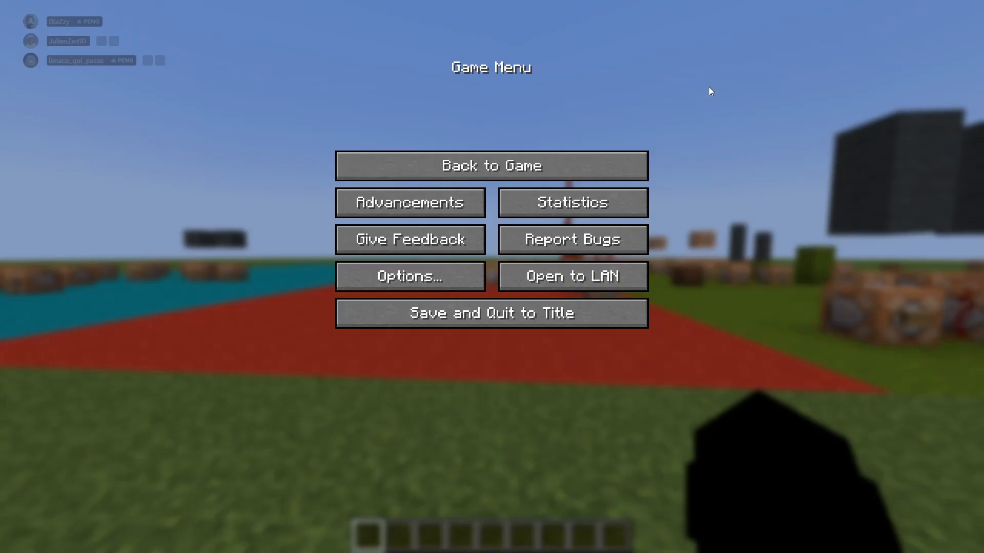
{"action": "key", "text": "alt+Tab"}
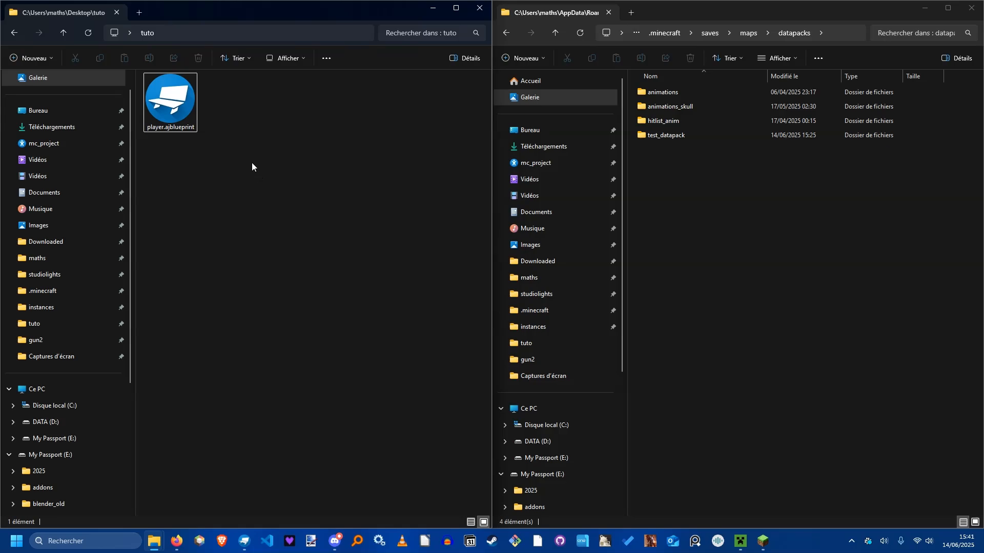
{"action": "left_click", "coordinate": [80, 539]}
{"action": "type", "text": "blockbench"}
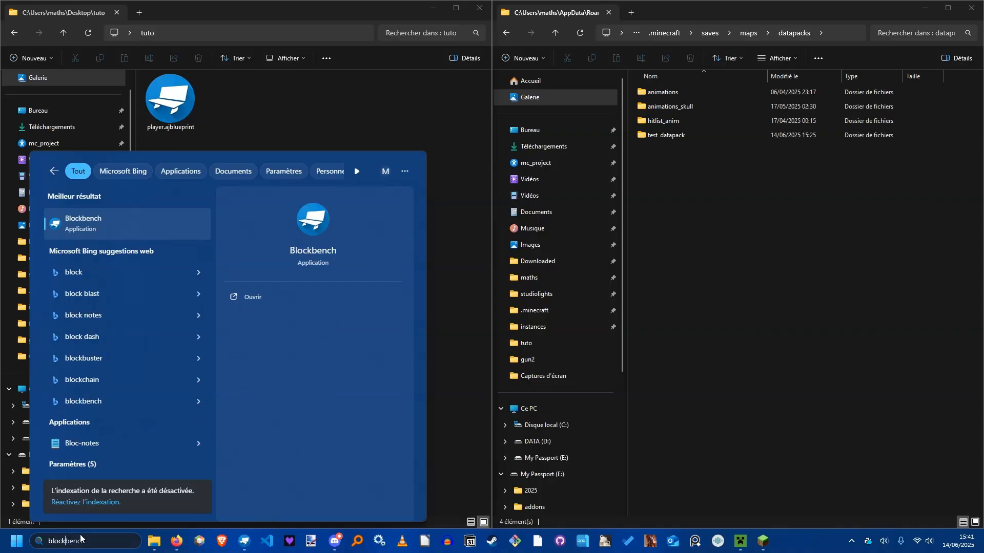
{"action": "key", "text": "Return"}
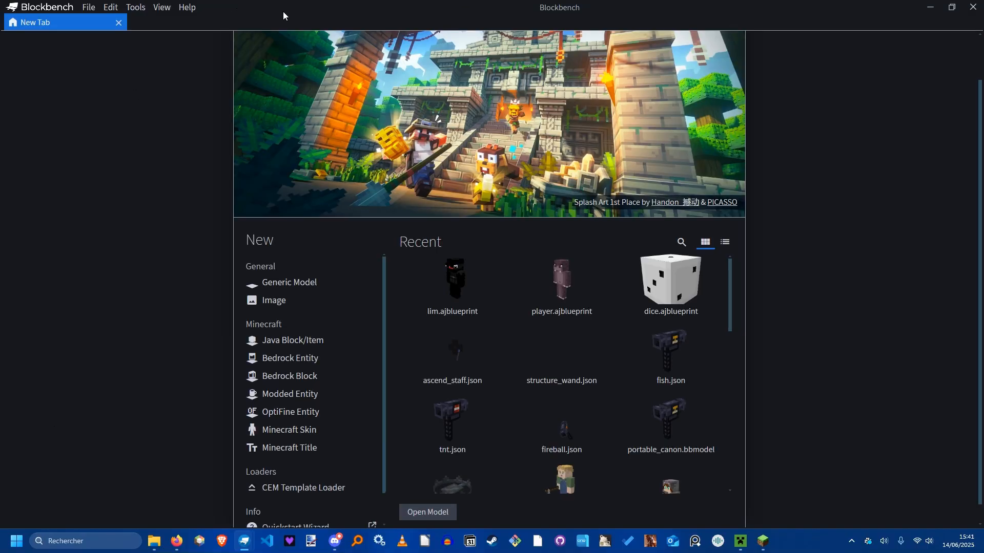
{"action": "double_click", "coordinate": [283, 11]}
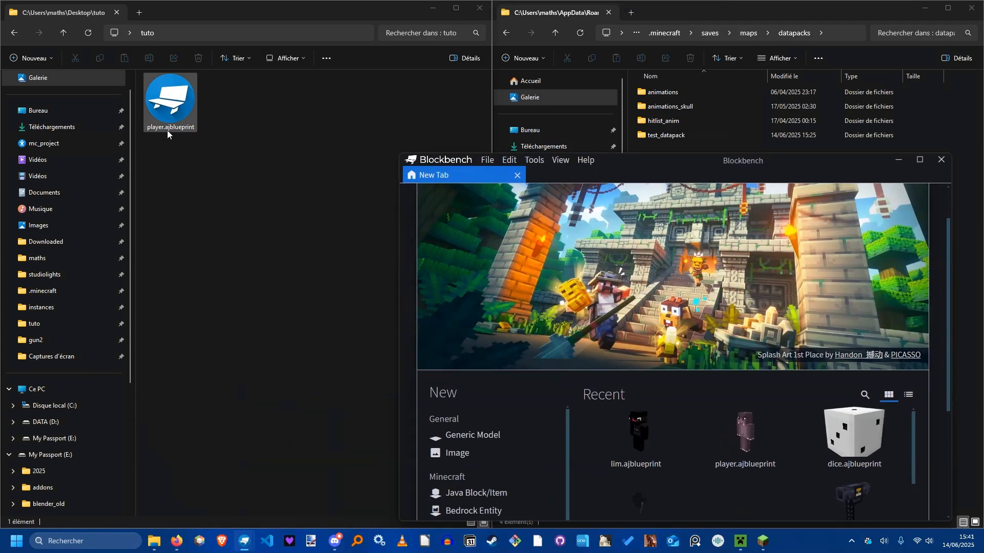
{"action": "left_click_drag", "start_coordinate": [635, 167], "coordinate": [438, 2]}
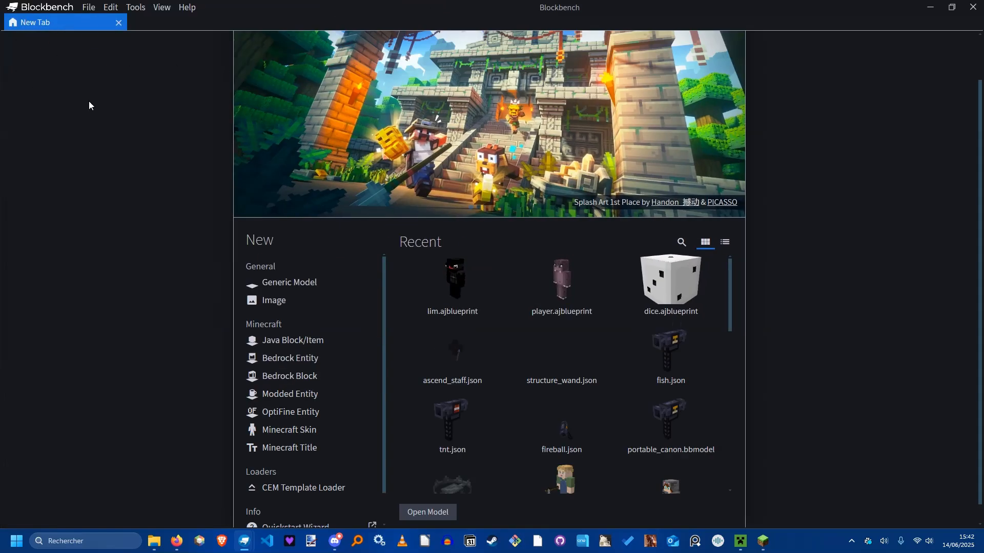
Search the available Blockbench plugins for "animated" and install the Animated Java plugin.
{"action": "left_click", "coordinate": [88, 7]}
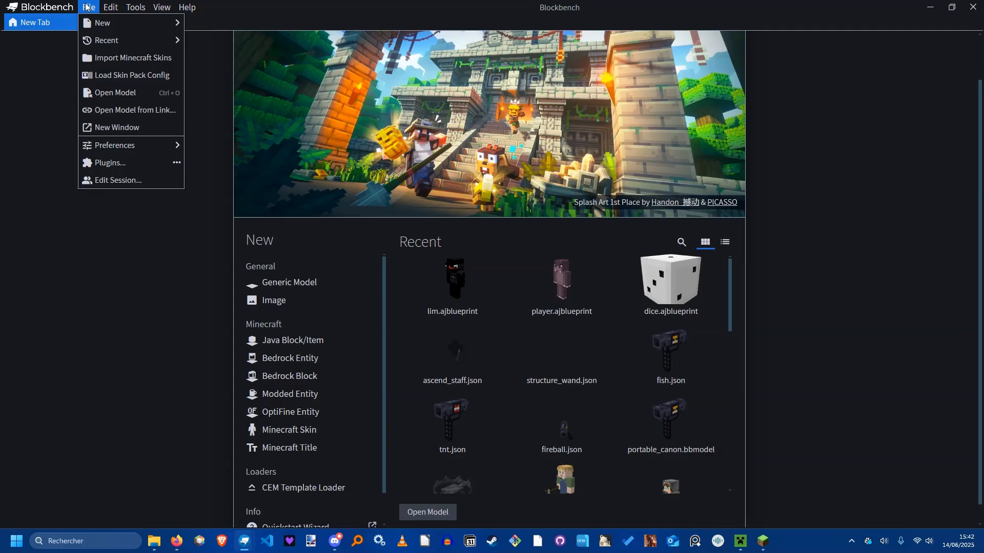
{"action": "left_click", "coordinate": [105, 162]}
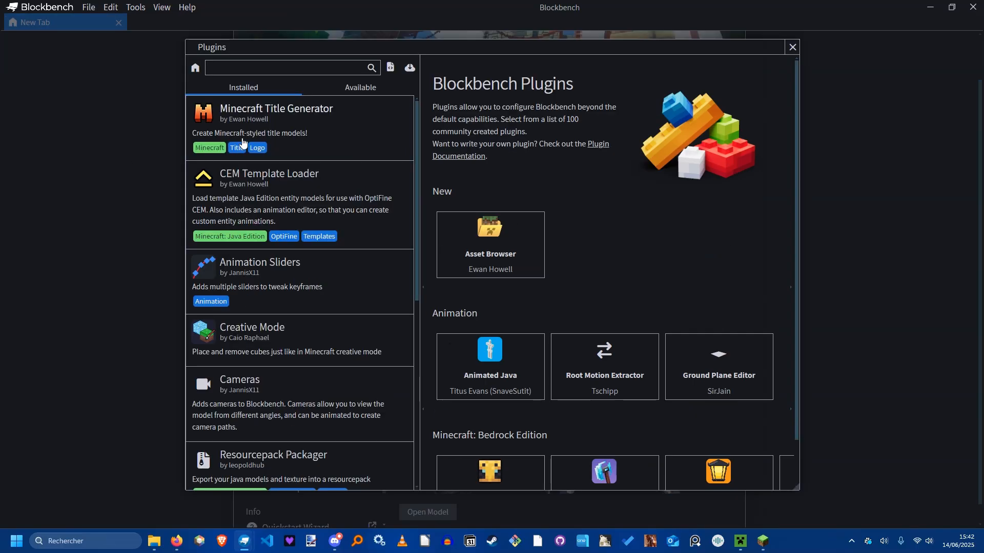
{"action": "left_click", "coordinate": [344, 91]}
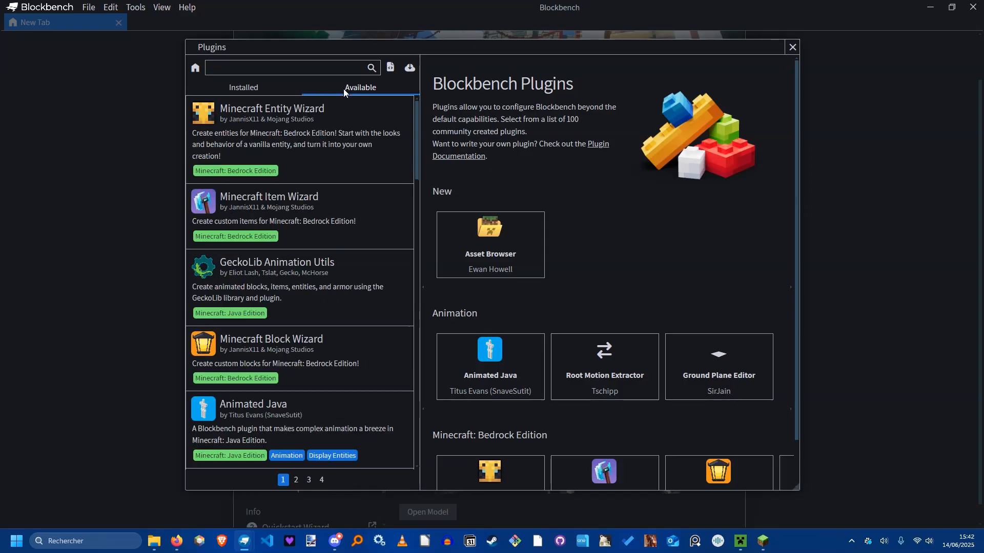
{"action": "left_click", "coordinate": [283, 70]}
{"action": "type", "text": "animated"}
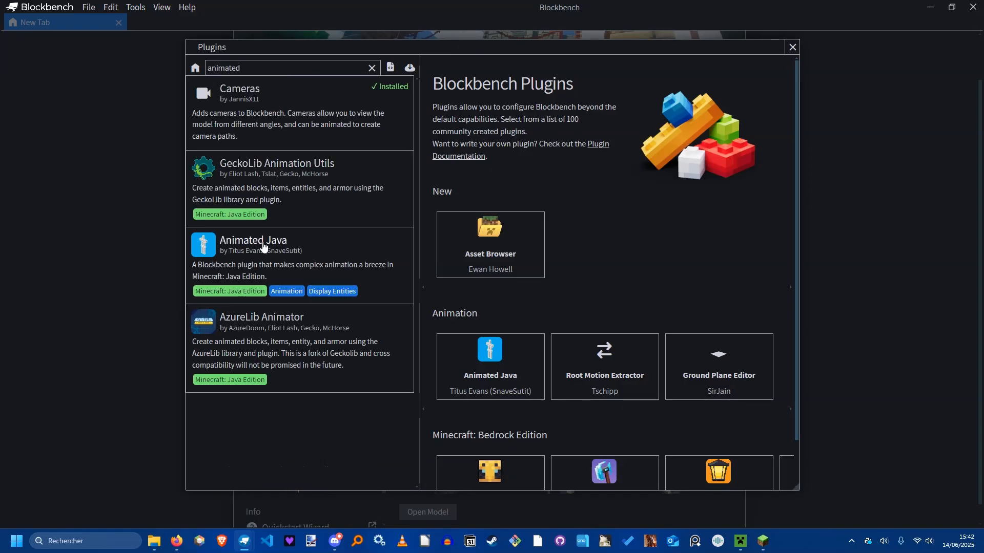
{"action": "left_click", "coordinate": [263, 248]}
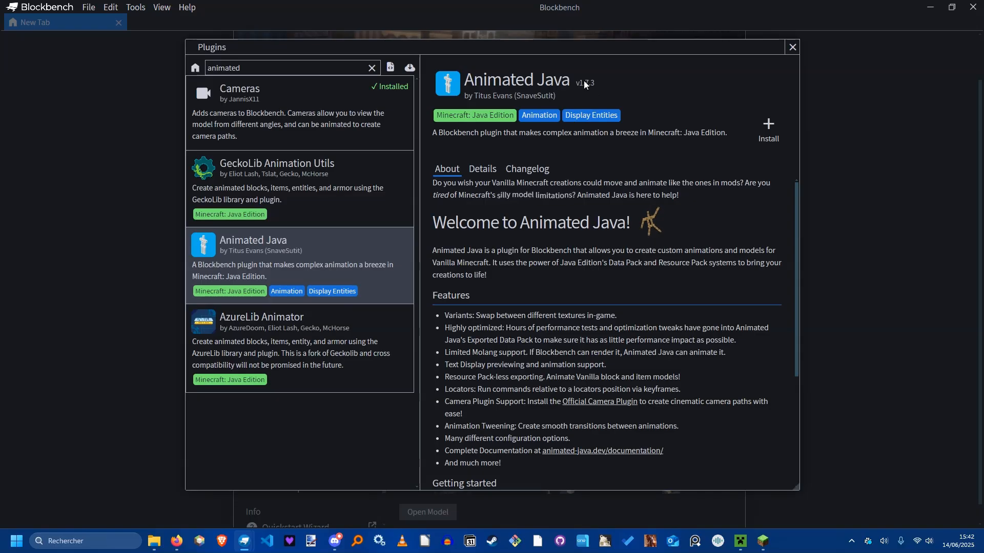
{"action": "left_click", "coordinate": [767, 135]}
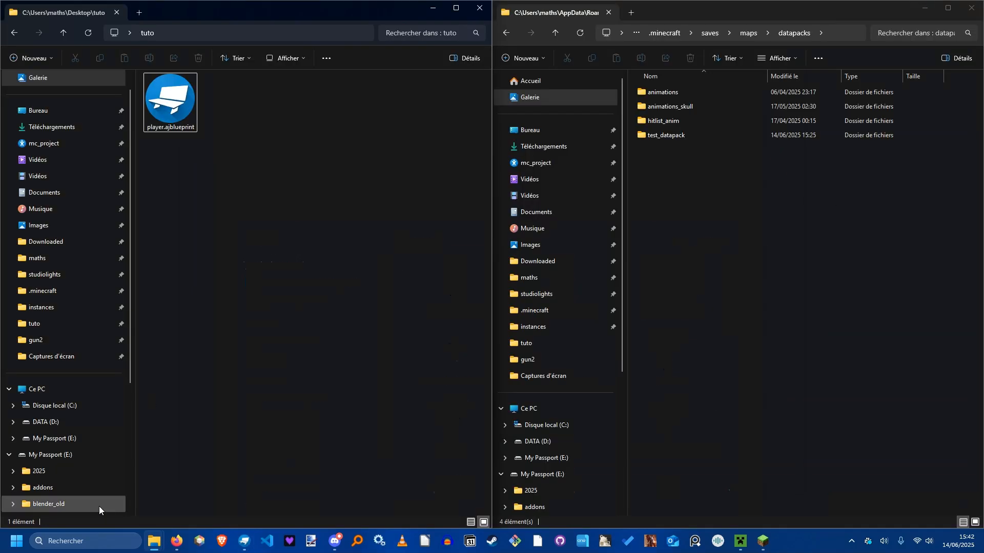
Relaunch Blockbench, minimize it and open player.ajblueprint from the tuto folder.
{"action": "left_click", "coordinate": [92, 541]}
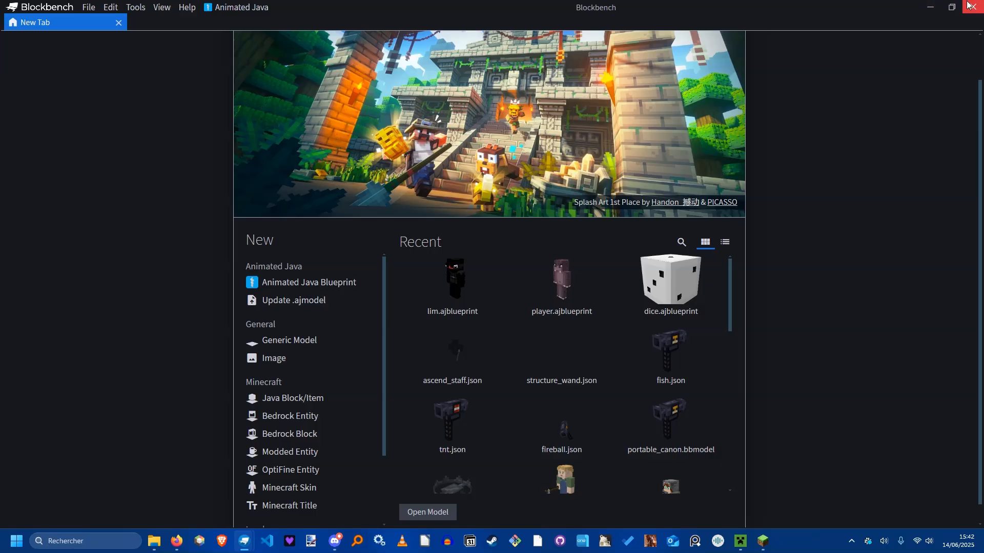
{"action": "left_click", "coordinate": [930, 6]}
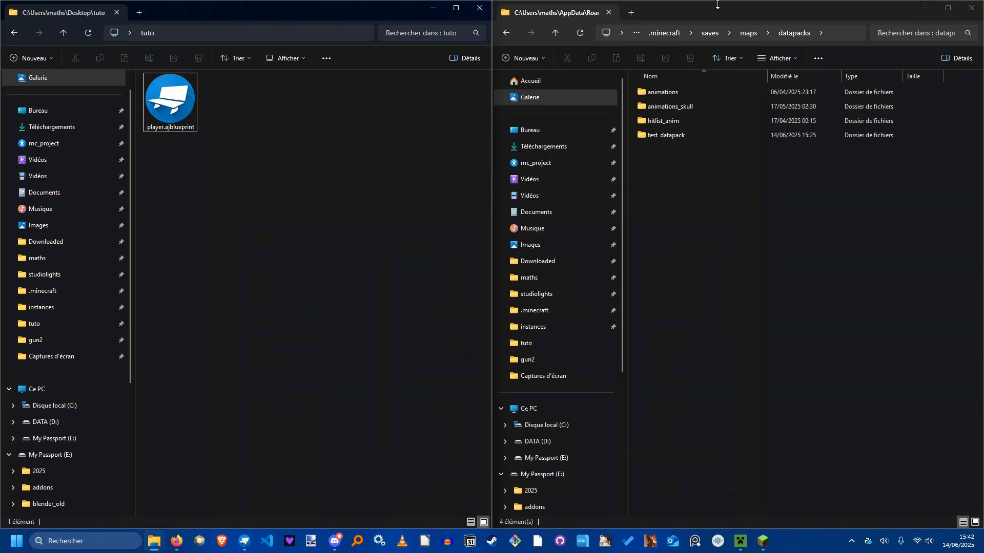
{"action": "double_click", "coordinate": [168, 126]}
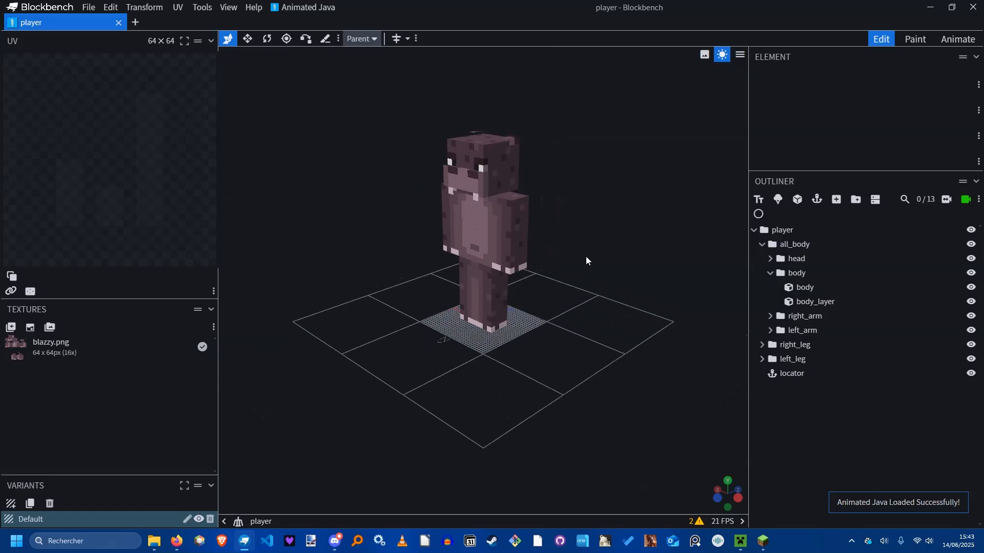
{"action": "left_click_drag", "start_coordinate": [586, 250], "coordinate": [549, 203]}
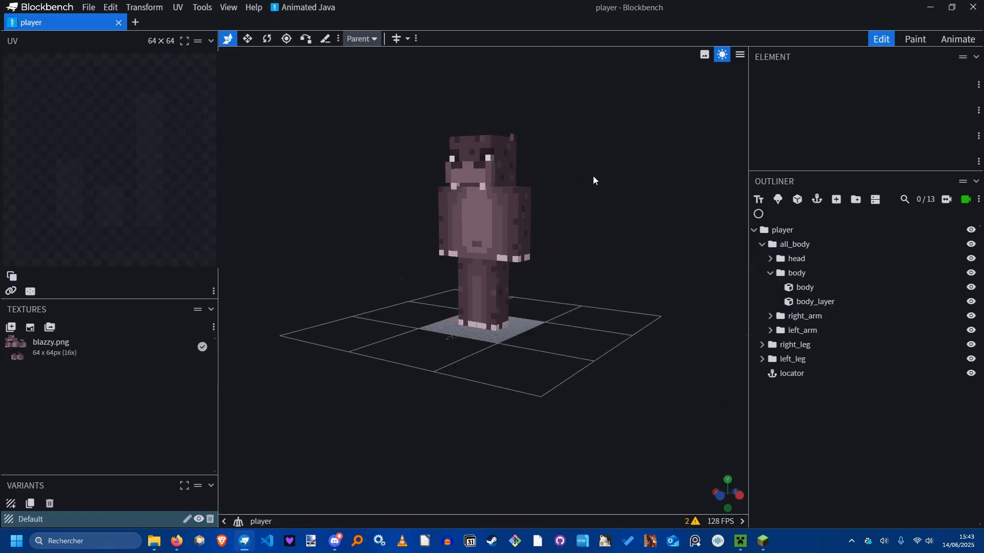
{"action": "left_click_drag", "start_coordinate": [594, 179], "coordinate": [624, 333]}
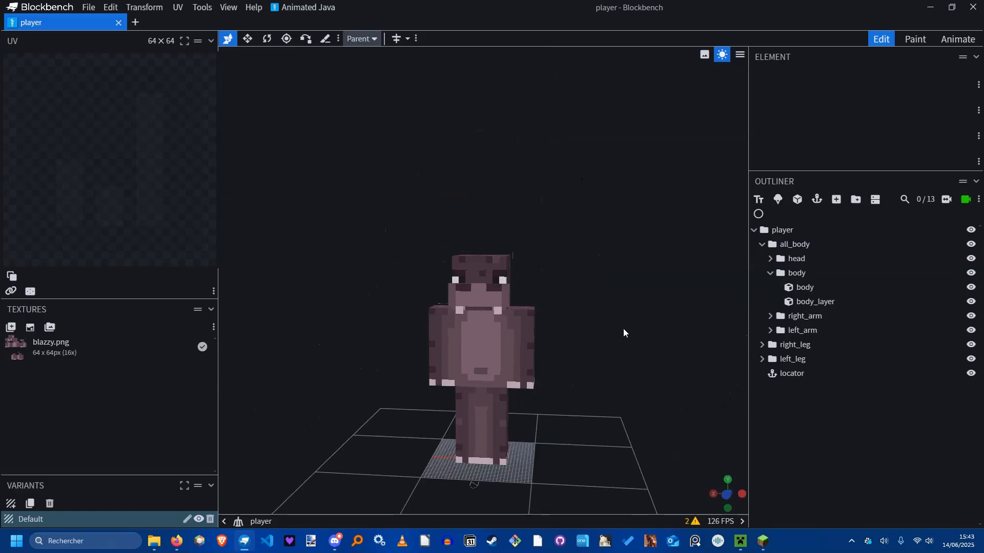
Examine the player model's group hierarchy, including the all_body group and the head cube.
{"action": "left_click", "coordinate": [754, 230]}
{"action": "left_click", "coordinate": [755, 230]}
{"action": "mouse_move", "coordinate": [661, 280]}
{"action": "left_mouse_down"}
{"action": "mouse_move", "coordinate": [612, 297]}
{"action": "mouse_move", "coordinate": [650, 246]}
{"action": "mouse_move", "coordinate": [632, 238]}
{"action": "mouse_move", "coordinate": [658, 287]}
{"action": "left_mouse_up"}
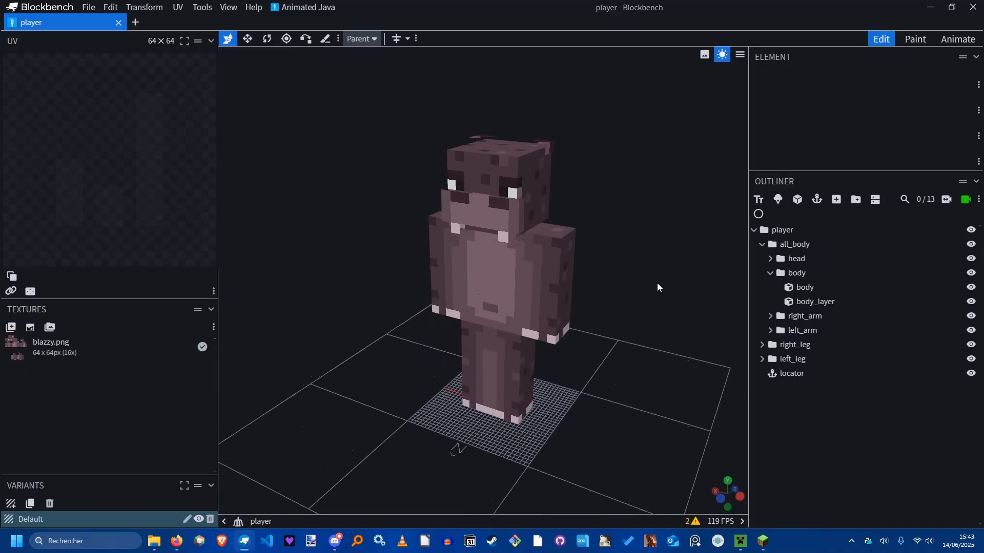
{"action": "left_click", "coordinate": [763, 245]}
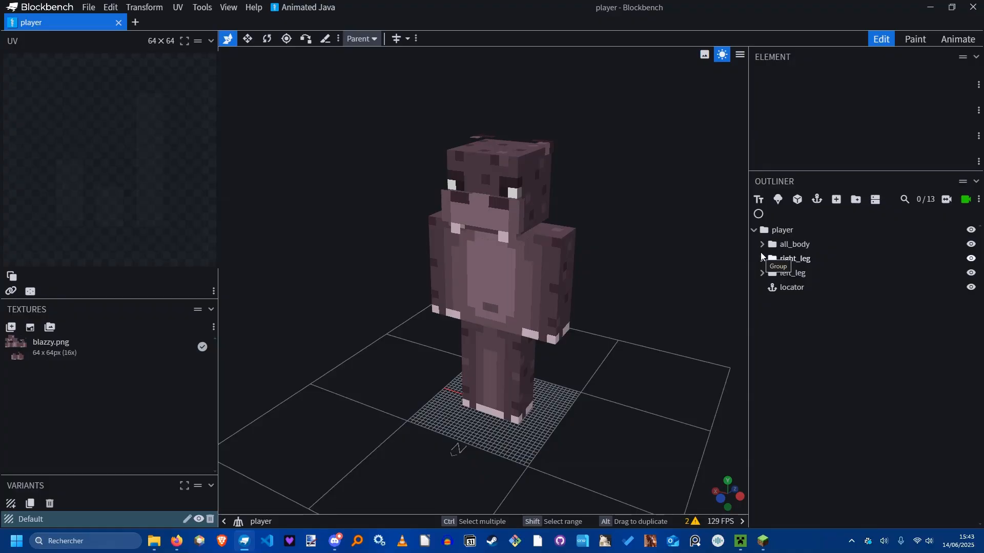
{"action": "left_click_drag", "start_coordinate": [640, 189], "coordinate": [616, 192]}
{"action": "scroll", "coordinate": [616, 192], "scroll_direction": "up", "scroll_amount": 3}
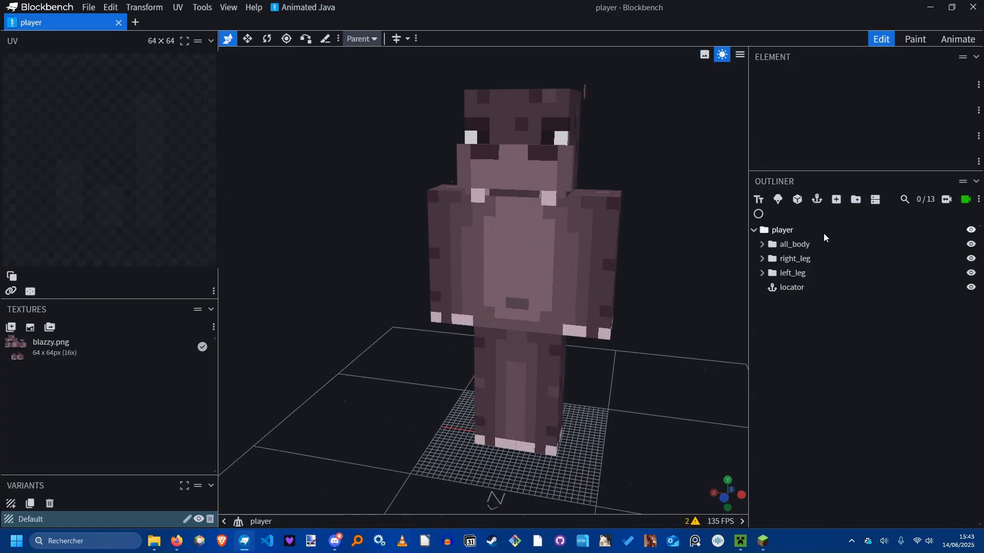
{"action": "left_click", "coordinate": [819, 245]}
{"action": "left_click_drag", "start_coordinate": [704, 203], "coordinate": [682, 277]}
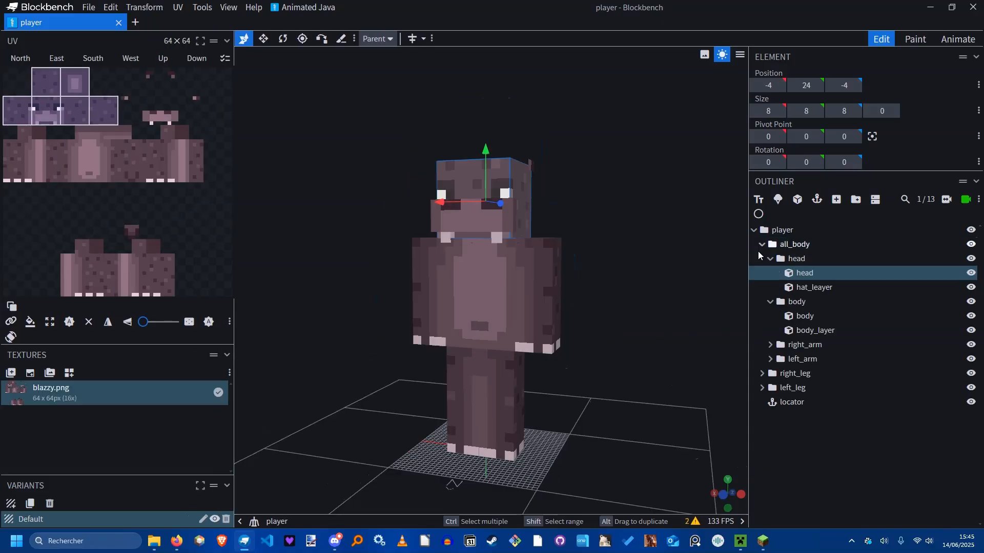
Select the whole player group and its all_body subgroup in turn to examine which model parts each contains.
{"action": "left_click", "coordinate": [762, 245]}
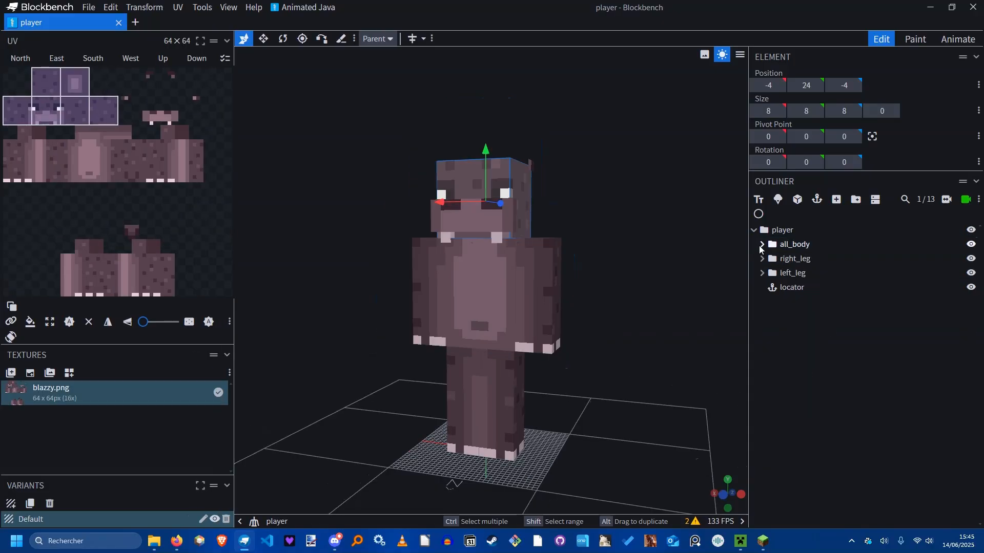
{"action": "left_click", "coordinate": [754, 230]}
{"action": "mouse_move", "coordinate": [646, 247]}
{"action": "left_mouse_down"}
{"action": "mouse_move", "coordinate": [638, 281]}
{"action": "mouse_move", "coordinate": [651, 260]}
{"action": "left_mouse_up"}
{"action": "scroll", "coordinate": [647, 303], "scroll_direction": "up", "scroll_amount": 4}
{"action": "left_click", "coordinate": [813, 230]}
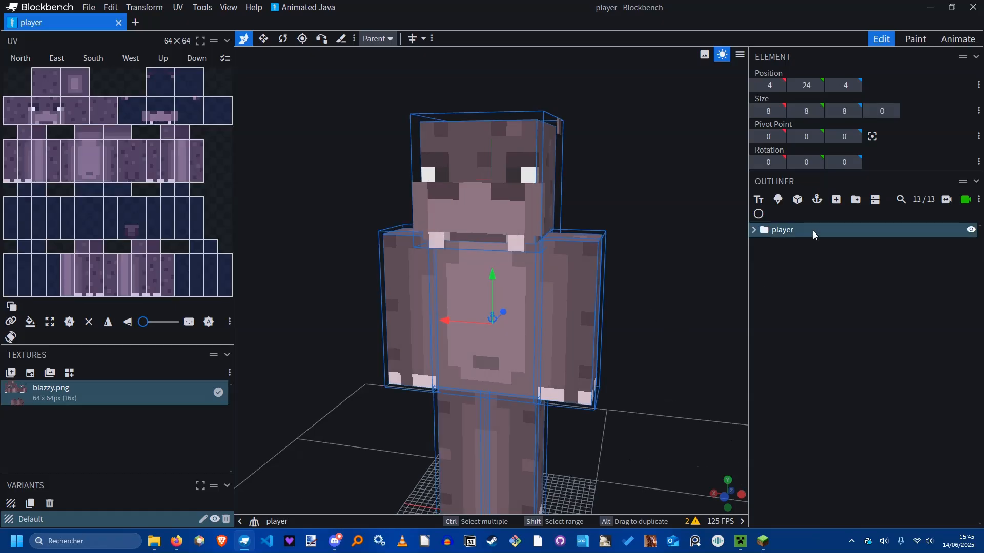
{"action": "left_click_drag", "start_coordinate": [665, 302], "coordinate": [681, 328]}
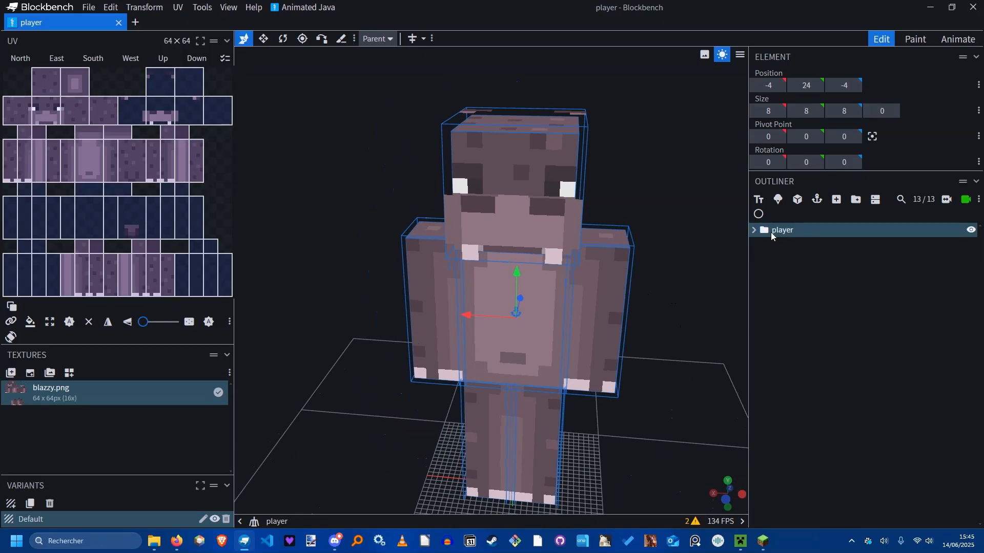
{"action": "left_click", "coordinate": [753, 230]}
{"action": "left_click", "coordinate": [770, 245]}
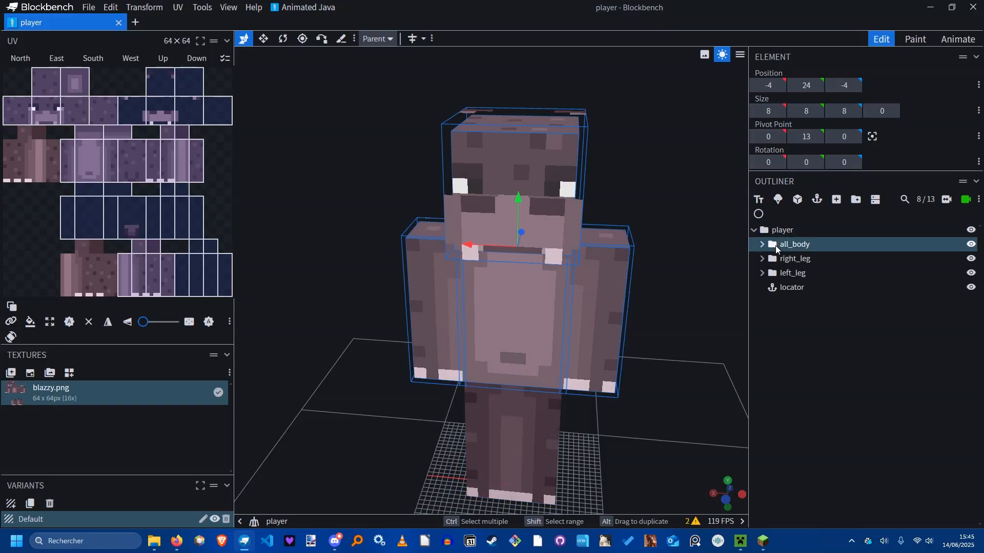
{"action": "left_click_drag", "start_coordinate": [712, 227], "coordinate": [691, 209]}
Examine the left_arm group by selecting it and its left_arm and left_arm_layer cubes in turn.
{"action": "left_click", "coordinate": [610, 241]}
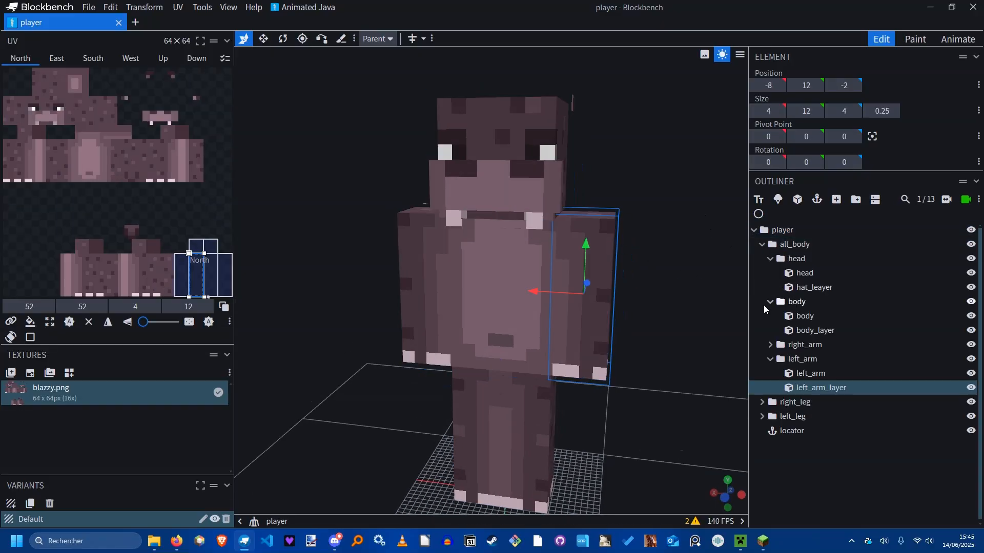
{"action": "left_click", "coordinate": [793, 361]}
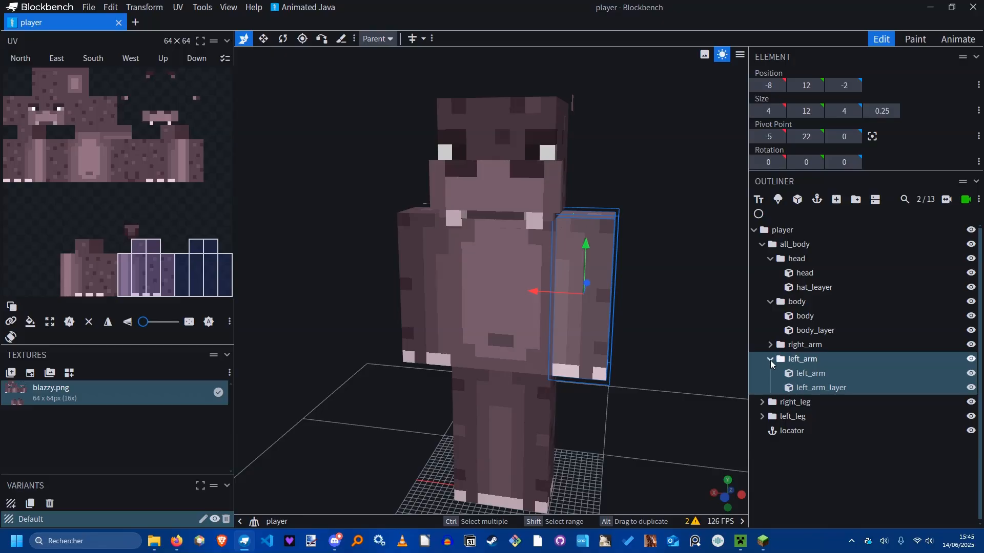
{"action": "left_click", "coordinate": [771, 360]}
{"action": "left_click", "coordinate": [770, 360]}
{"action": "left_click_drag", "start_coordinate": [730, 364], "coordinate": [759, 368]}
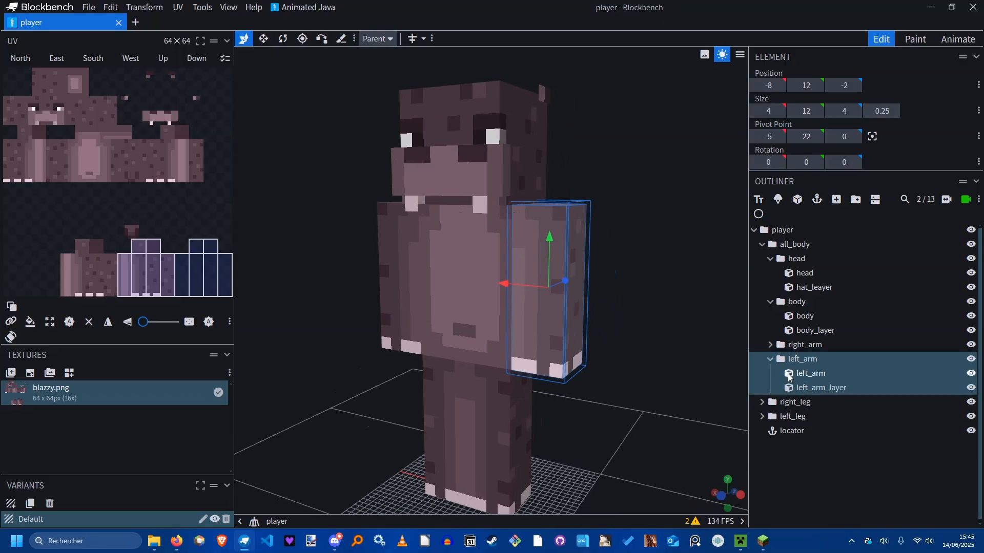
{"action": "left_click", "coordinate": [790, 374]}
{"action": "left_click", "coordinate": [805, 389]}
{"action": "left_click", "coordinate": [806, 377]}
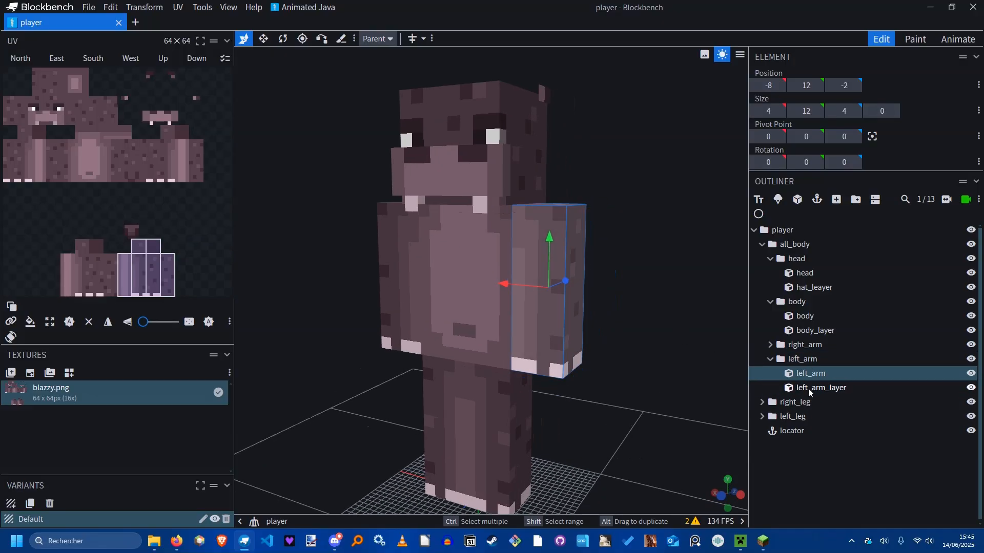
Check the left_arm group's two cubes, collapse the group and select it as a whole.
{"action": "left_click", "coordinate": [807, 388]}
{"action": "left_click", "coordinate": [819, 375]}
{"action": "left_click", "coordinate": [770, 359]}
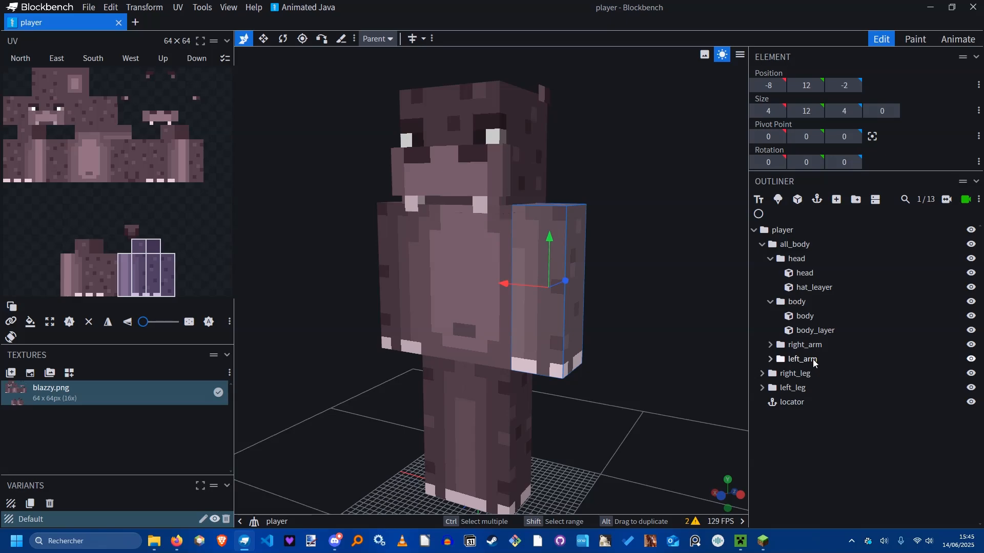
{"action": "left_click", "coordinate": [813, 360]}
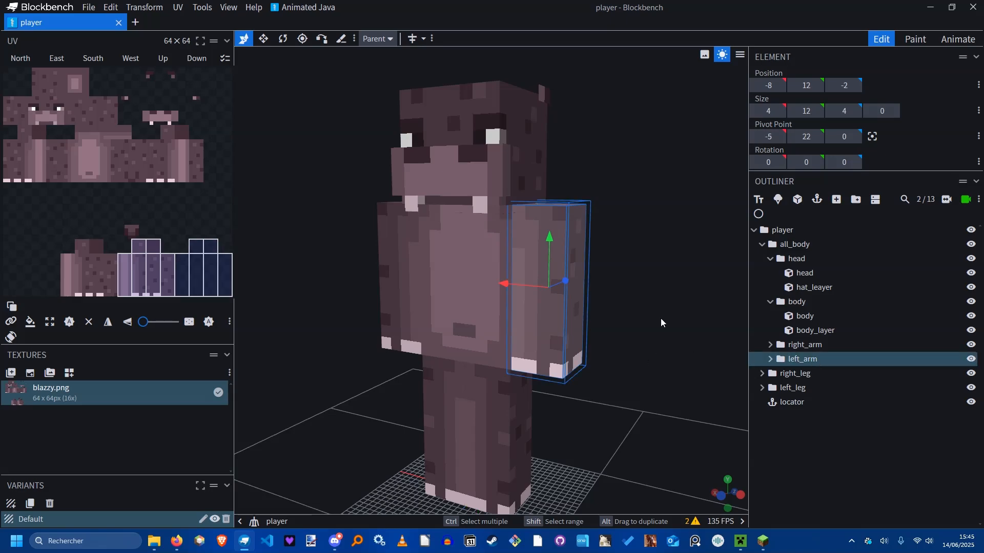
{"action": "left_click_drag", "start_coordinate": [660, 318], "coordinate": [678, 287]}
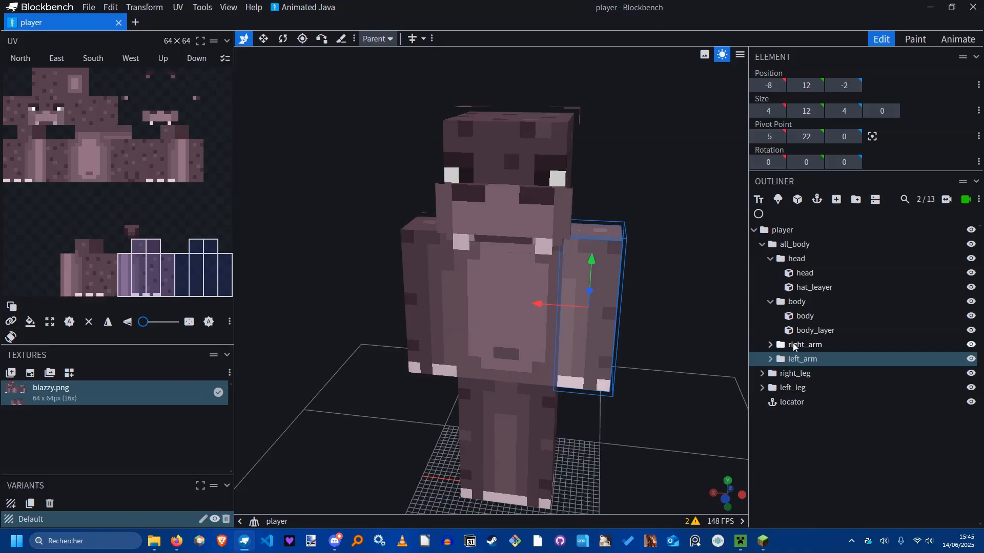
Show the left_arm group's pivot point and try rotating the arm around it.
{"action": "left_click", "coordinate": [301, 39]}
{"action": "left_click_drag", "start_coordinate": [625, 90], "coordinate": [685, 169]}
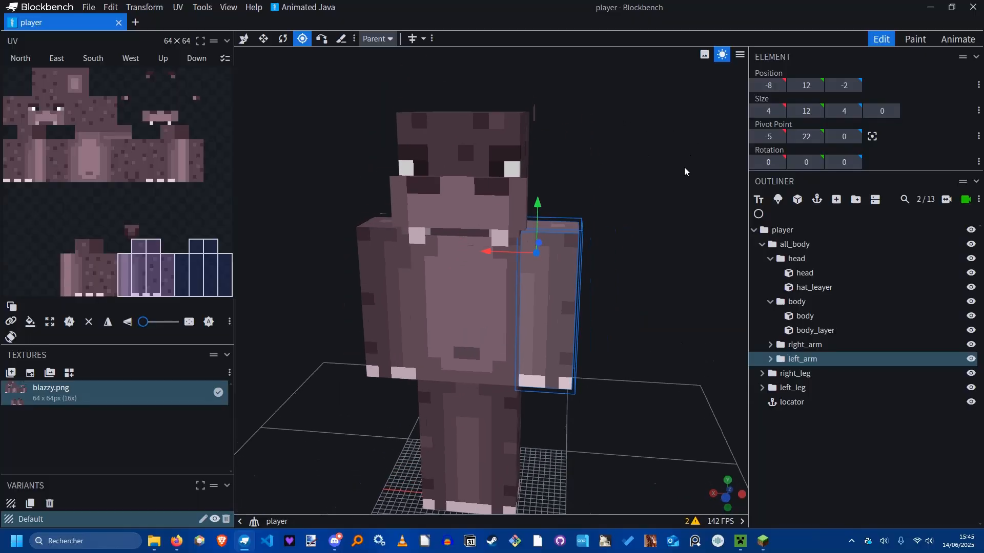
{"action": "key", "text": "r"}
{"action": "left_click_drag", "start_coordinate": [582, 232], "coordinate": [442, 200]}
Examine the right_arm, head and body groups by selecting each in turn.
{"action": "left_click_drag", "start_coordinate": [718, 294], "coordinate": [721, 288]}
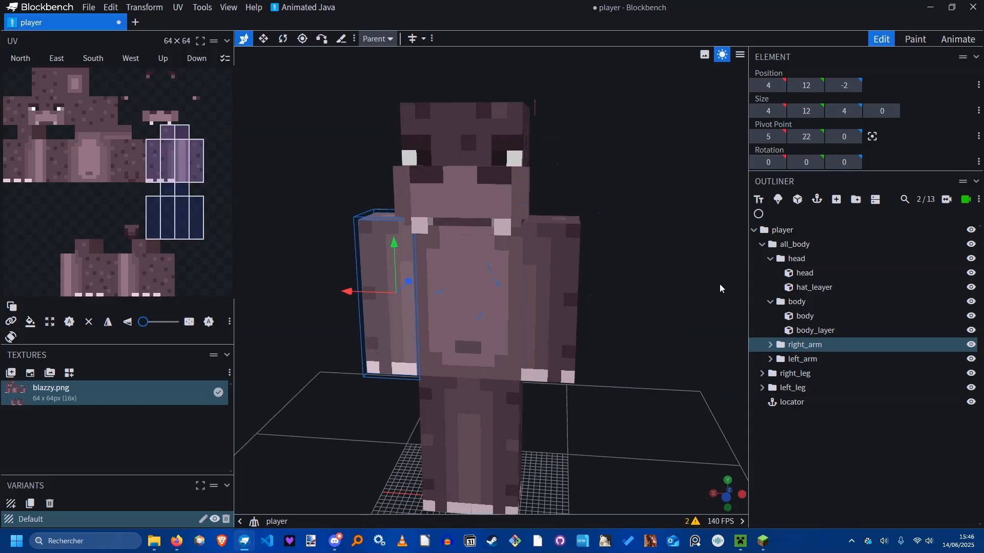
{"action": "left_click_drag", "start_coordinate": [663, 271], "coordinate": [670, 273]}
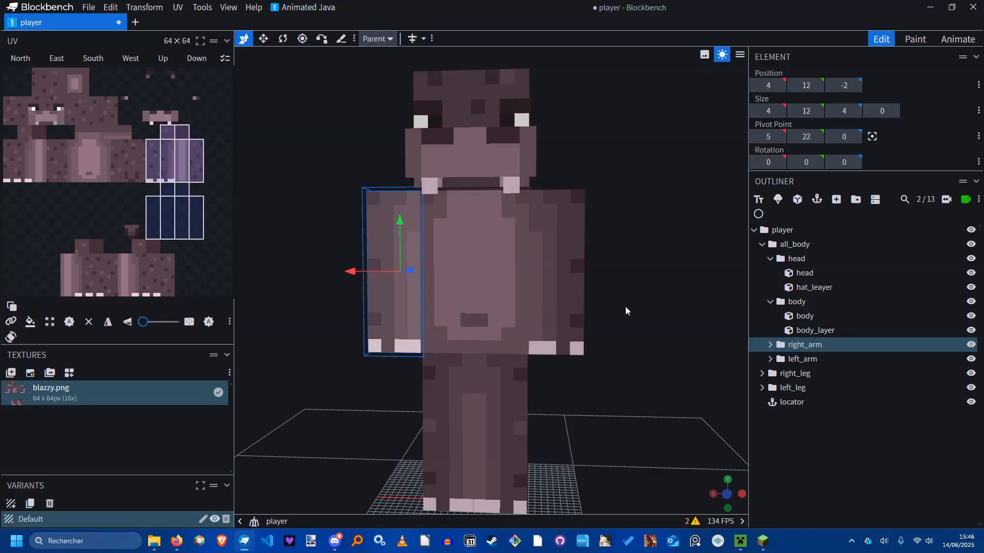
{"action": "left_click_drag", "start_coordinate": [625, 310], "coordinate": [610, 322]}
{"action": "left_click_drag", "start_coordinate": [678, 270], "coordinate": [662, 274]}
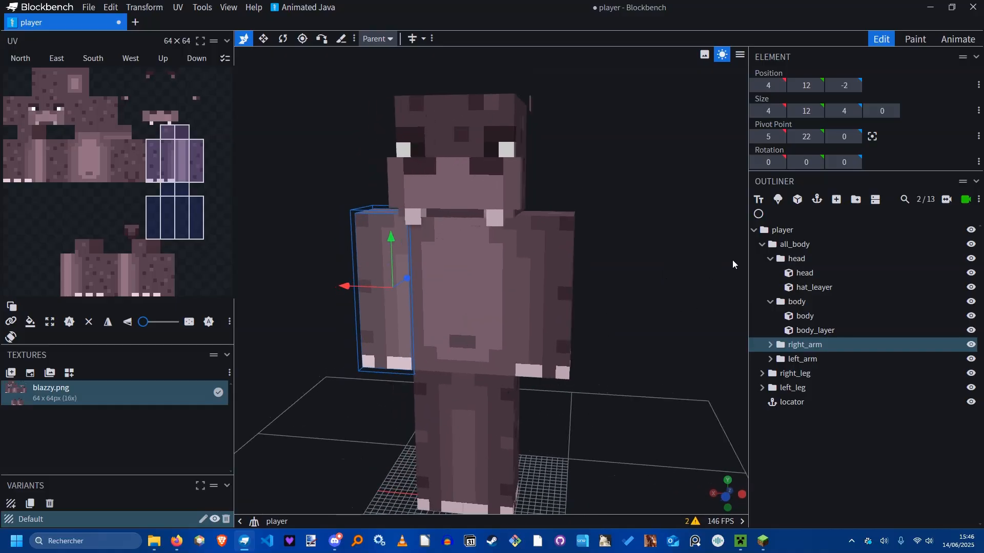
{"action": "left_click", "coordinate": [798, 259]}
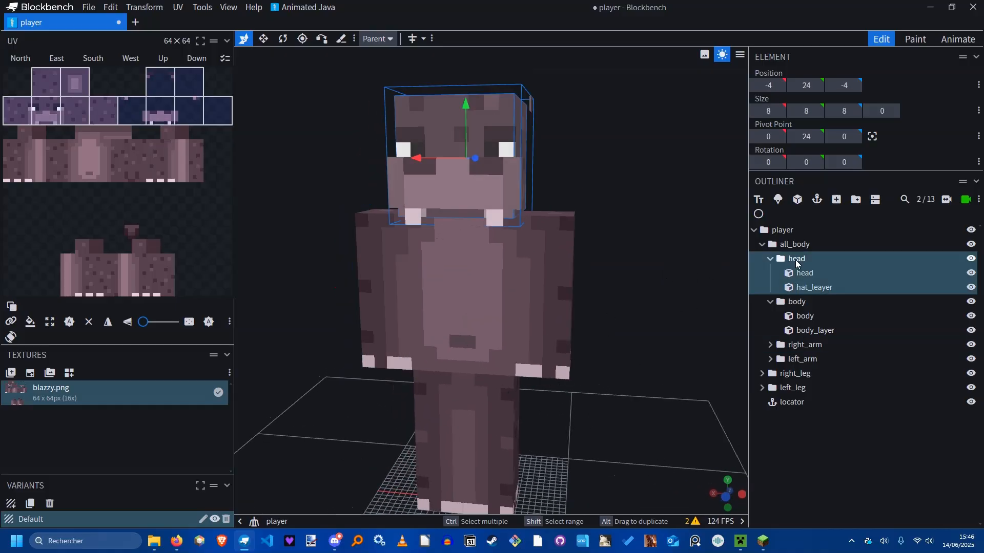
{"action": "left_click", "coordinate": [797, 301]}
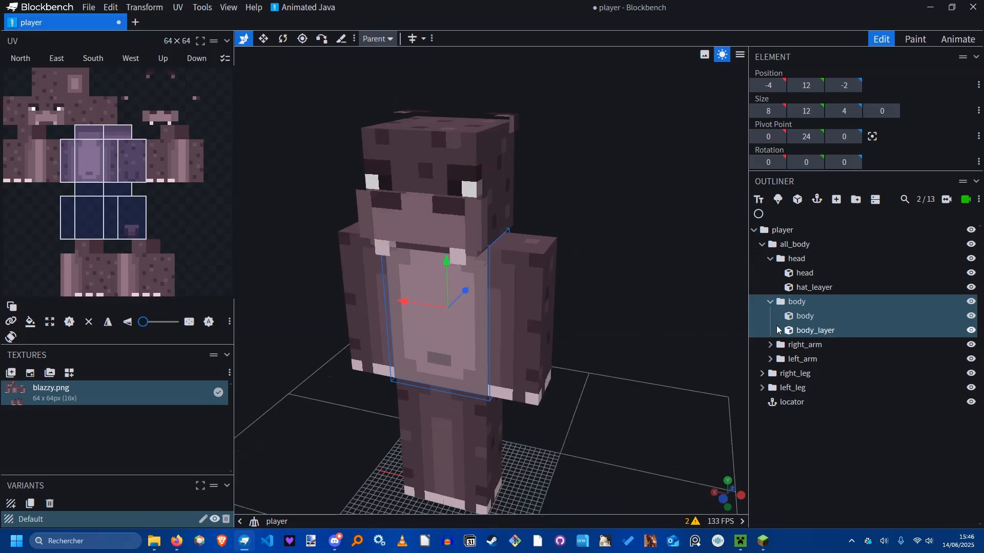
Collapse the head and body groups and select all_body, alone and with its contents, to examine what it contains.
{"action": "left_click", "coordinate": [770, 259]}
{"action": "left_click", "coordinate": [761, 245]}
{"action": "left_click", "coordinate": [762, 244]}
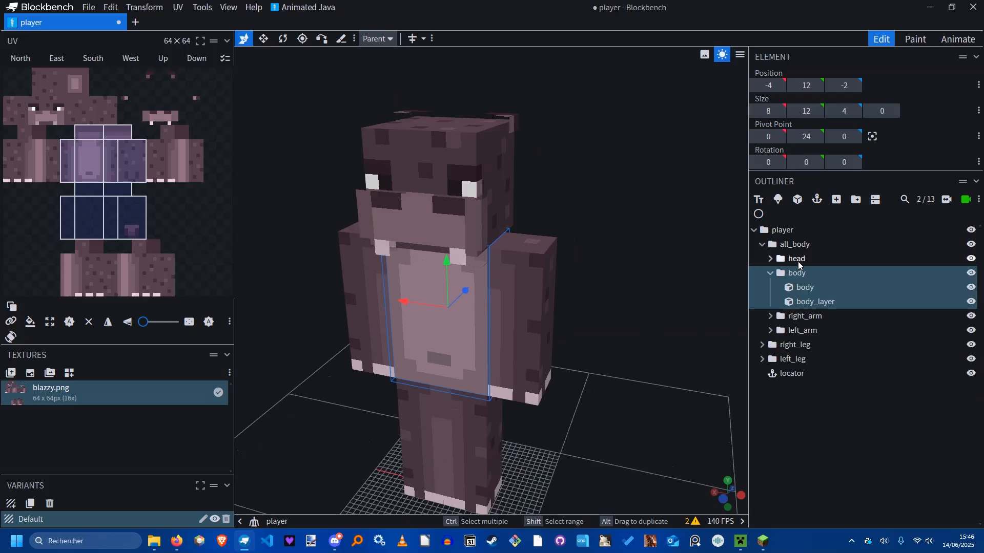
{"action": "left_click", "coordinate": [776, 258]}
{"action": "left_click", "coordinate": [787, 247]}
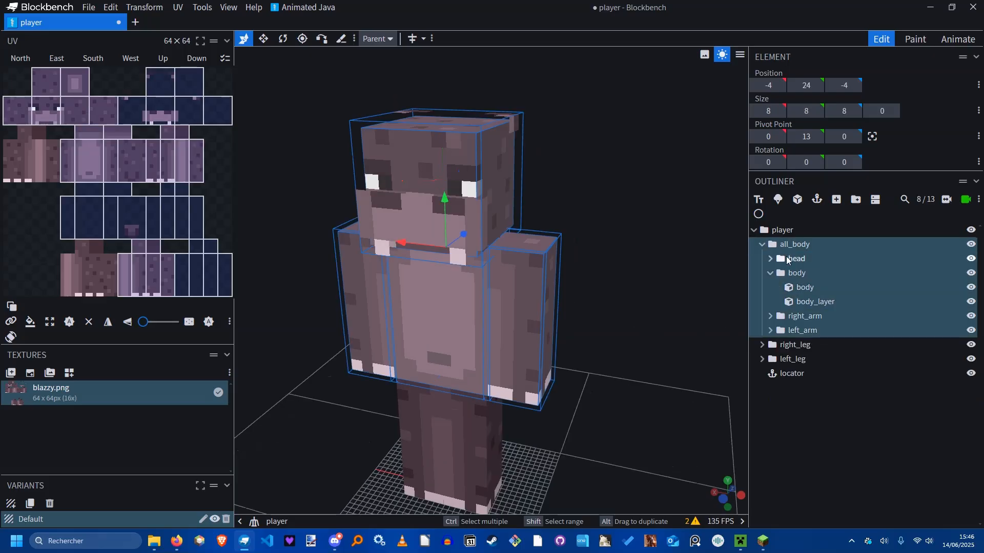
{"action": "left_click", "coordinate": [787, 258]}
{"action": "left_click", "coordinate": [794, 246]}
{"action": "left_click_drag", "start_coordinate": [710, 262], "coordinate": [746, 263]}
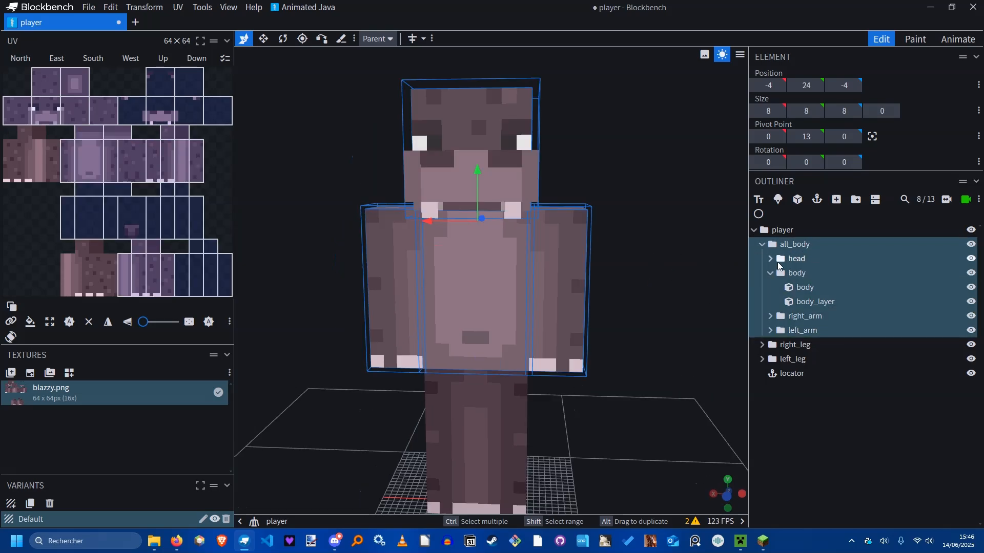
{"action": "left_click", "coordinate": [771, 274]}
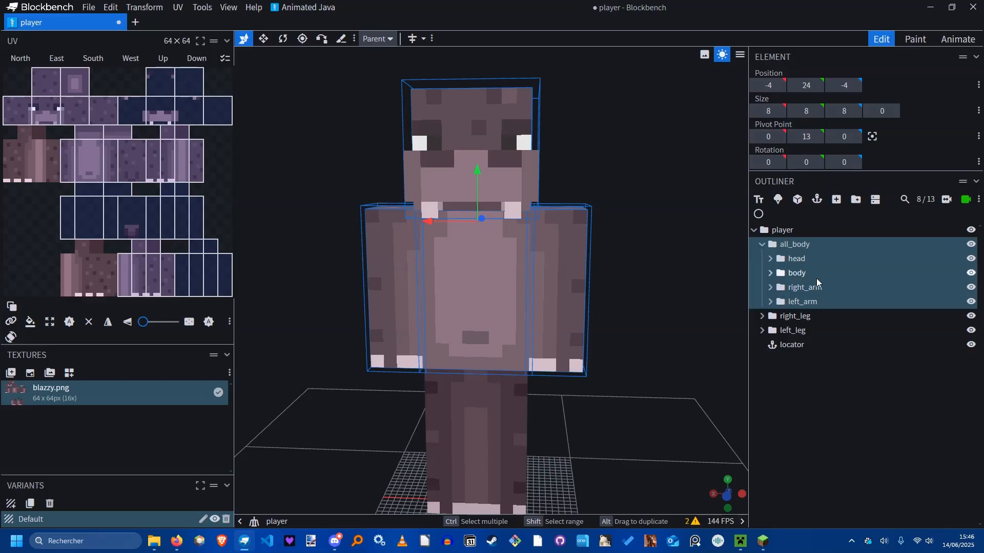
{"action": "left_click", "coordinate": [800, 243]}
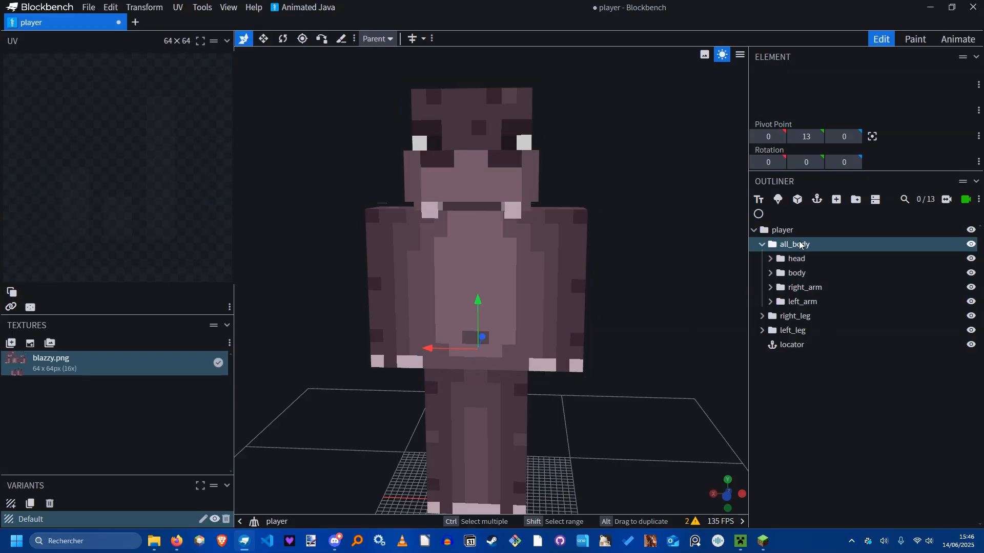
{"action": "left_click", "coordinate": [812, 243]}
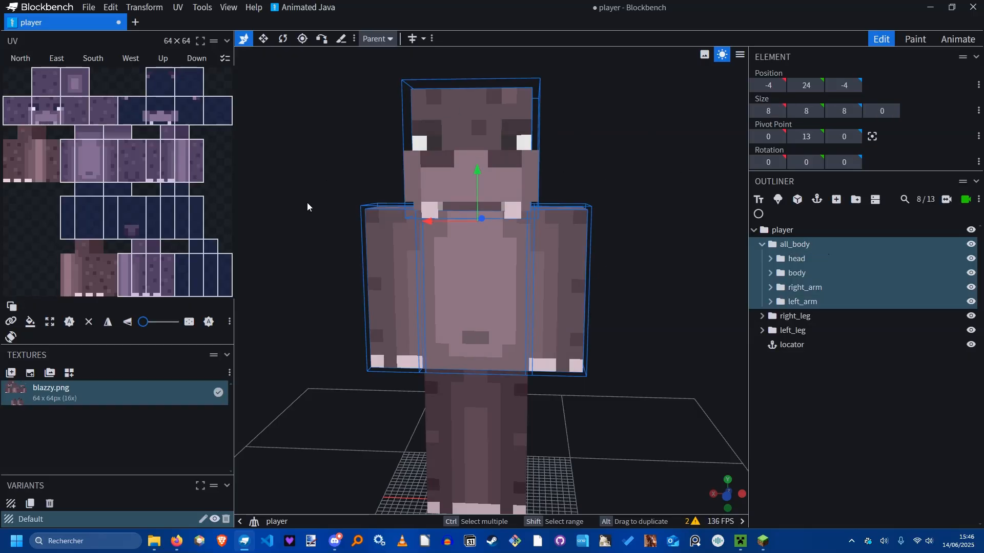
Activate the Rotate tool for the all_body group and examine its pivot point from several angles.
{"action": "left_click_drag", "start_coordinate": [308, 204], "coordinate": [213, 226]}
{"action": "mouse_move", "coordinate": [436, 225]}
{"action": "left_mouse_down"}
{"action": "mouse_move", "coordinate": [335, 242]}
{"action": "mouse_move", "coordinate": [571, 216]}
{"action": "mouse_move", "coordinate": [435, 227]}
{"action": "left_mouse_up"}
{"action": "left_click_drag", "start_coordinate": [553, 257], "coordinate": [652, 239]}
{"action": "key", "text": "r"}
{"action": "left_click_drag", "start_coordinate": [478, 300], "coordinate": [662, 242]}
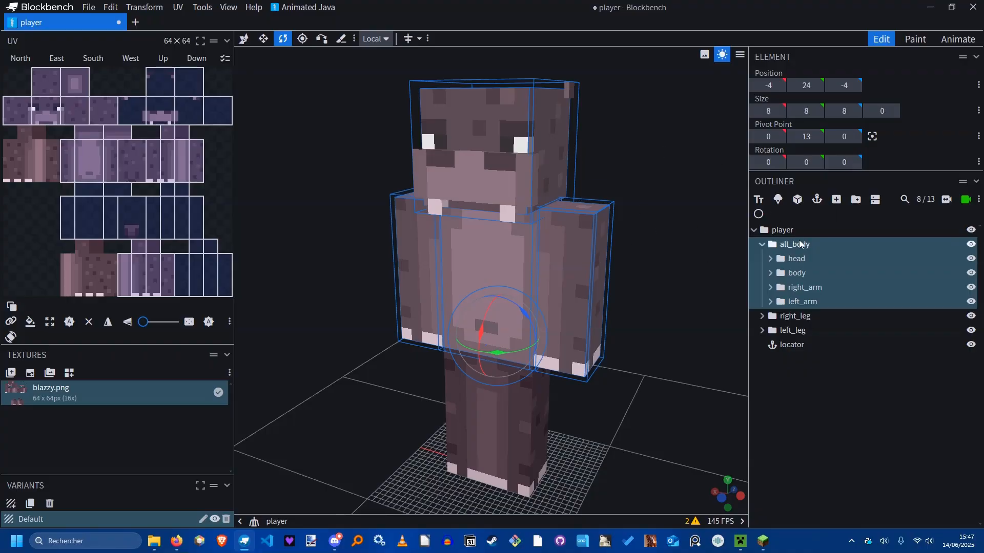
Examine the rotation pivots of the head, body and left_arm groups by selecting each in turn.
{"action": "left_click", "coordinate": [797, 259]}
{"action": "left_click_drag", "start_coordinate": [578, 288], "coordinate": [650, 260]}
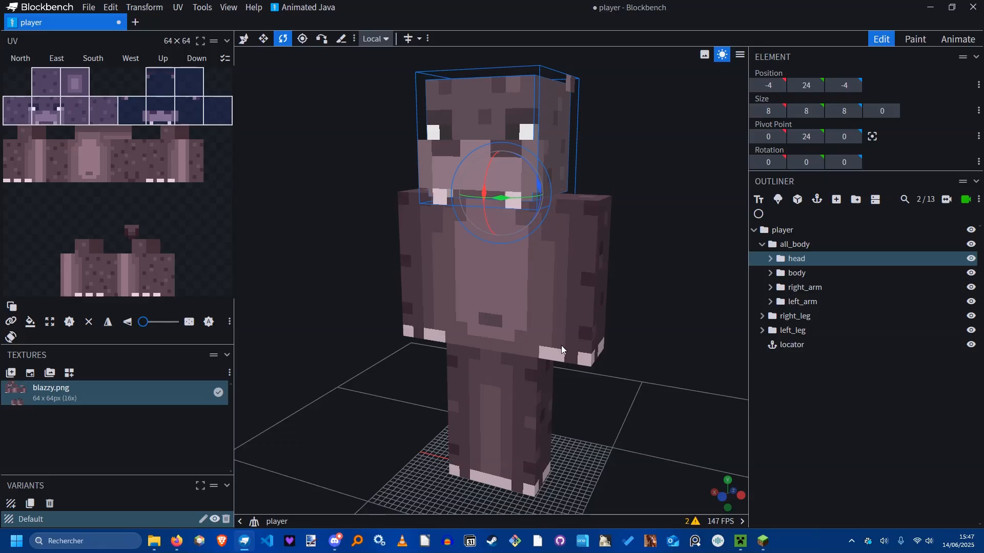
{"action": "left_click", "coordinate": [802, 277]}
{"action": "left_click", "coordinate": [807, 303]}
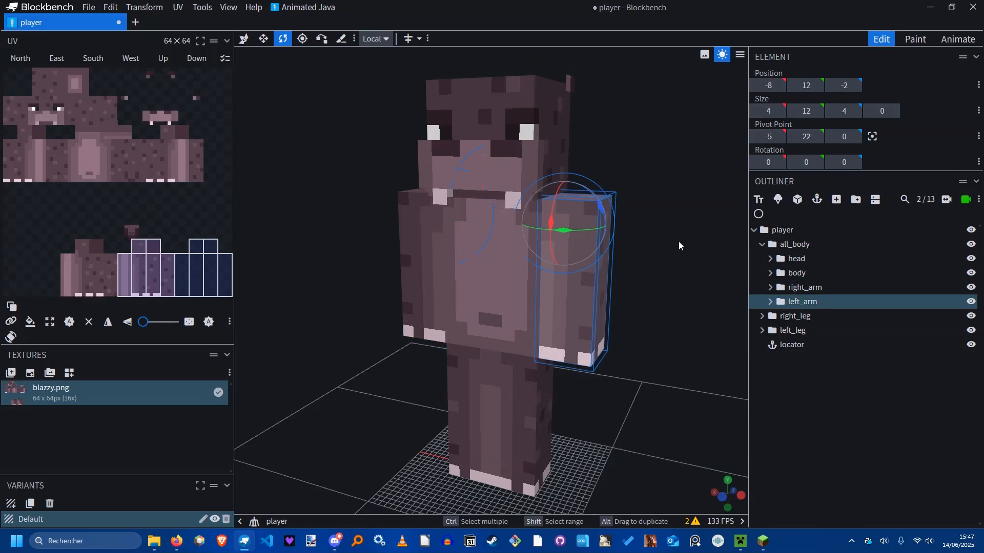
{"action": "left_click_drag", "start_coordinate": [679, 242], "coordinate": [654, 285]}
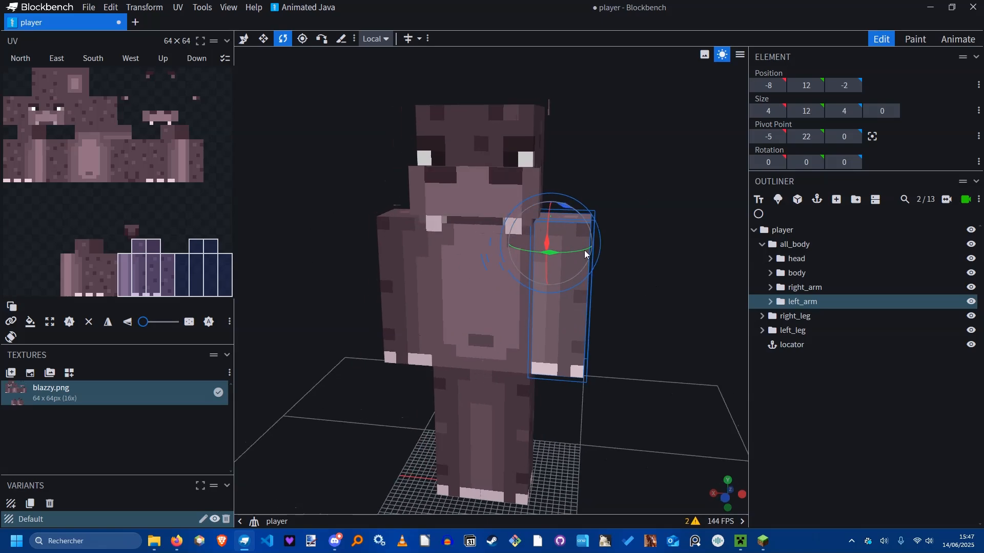
{"action": "left_click_drag", "start_coordinate": [681, 187], "coordinate": [648, 216]}
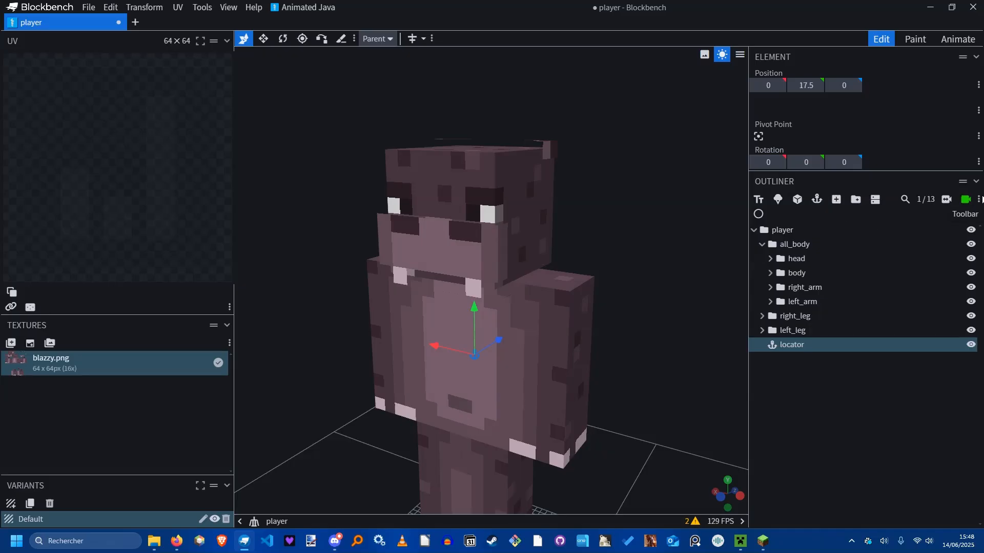
Open the Outliner toolbar's customization, search its tools for "locat" and clear the search.
{"action": "left_click", "coordinate": [979, 201]}
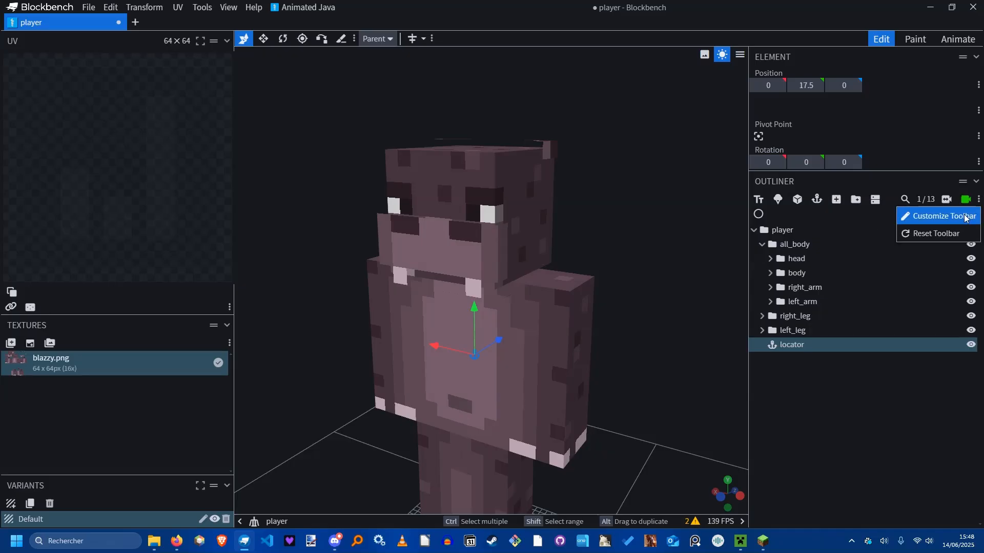
{"action": "left_click", "coordinate": [922, 215]}
{"action": "left_click_drag", "start_coordinate": [542, 63], "coordinate": [499, 87]}
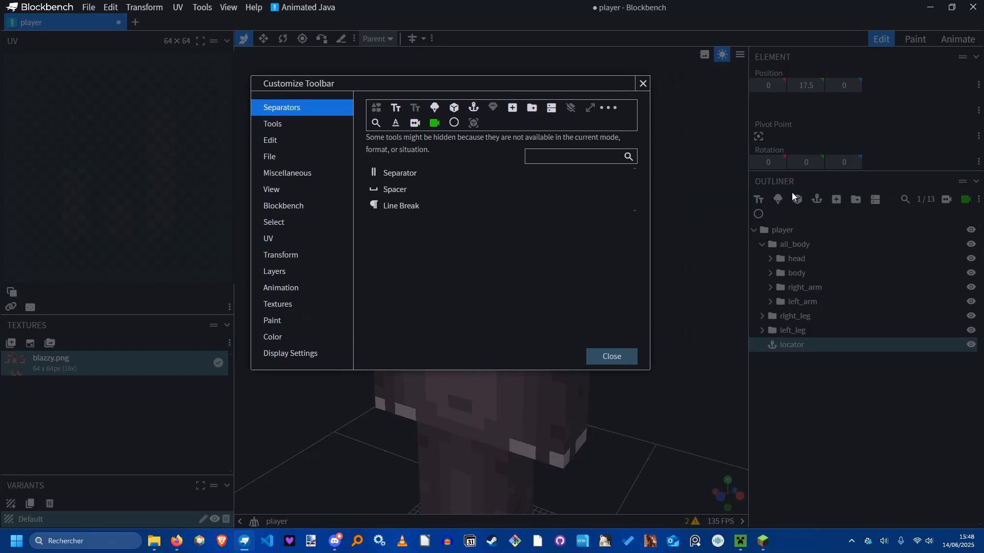
{"action": "left_click", "coordinate": [580, 163]}
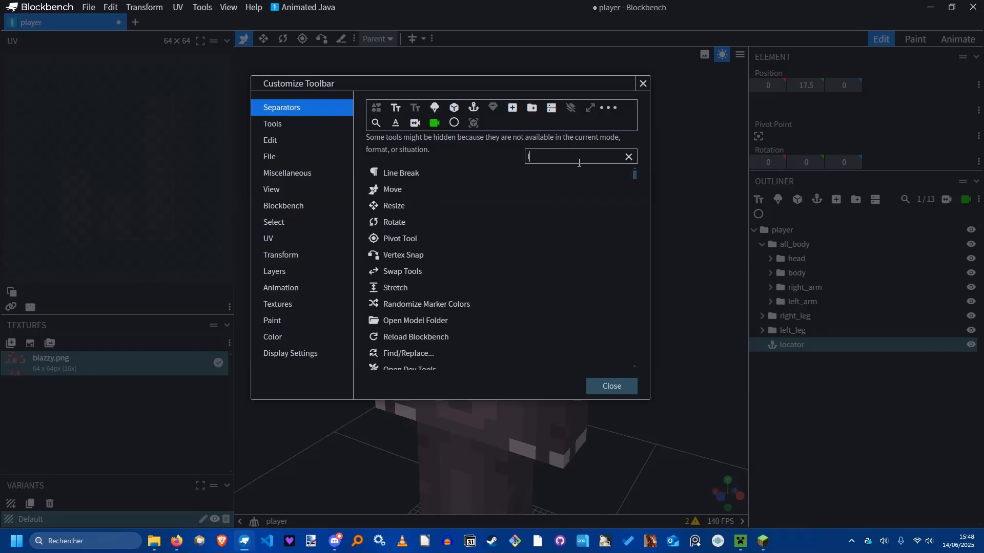
{"action": "type", "text": "locat"}
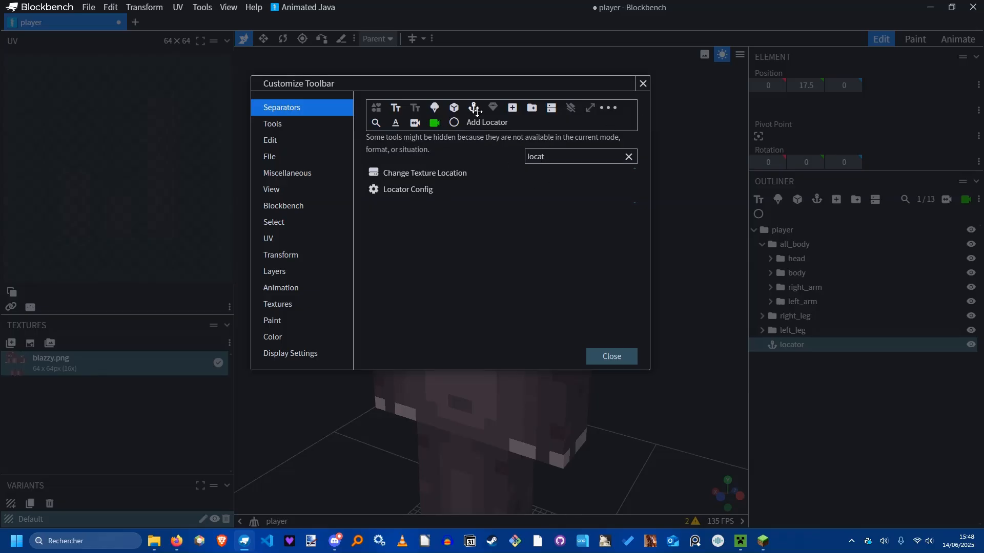
{"action": "key", "text": "BackSpace"}
{"action": "key", "text": "BackSpace"}
{"action": "key", "text": "BackSpace"}
{"action": "key", "text": "BackSpace"}
{"action": "key", "text": "BackSpace"}
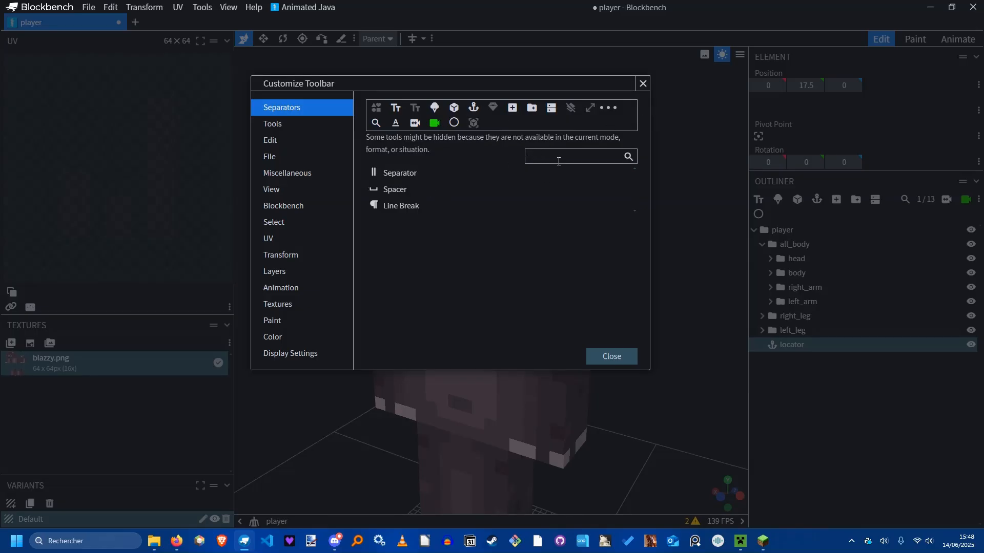
Search the toolbar tools for "add locat", shorten the search to "add" and close the customization dialog.
{"action": "type", "text": "add locat"}
{"action": "key", "text": "BackSpace"}
{"action": "key", "text": "BackSpace"}
{"action": "key", "text": "BackSpace"}
{"action": "key", "text": "BackSpace"}
{"action": "key", "text": "BackSpace"}
{"action": "key", "text": "BackSpace"}
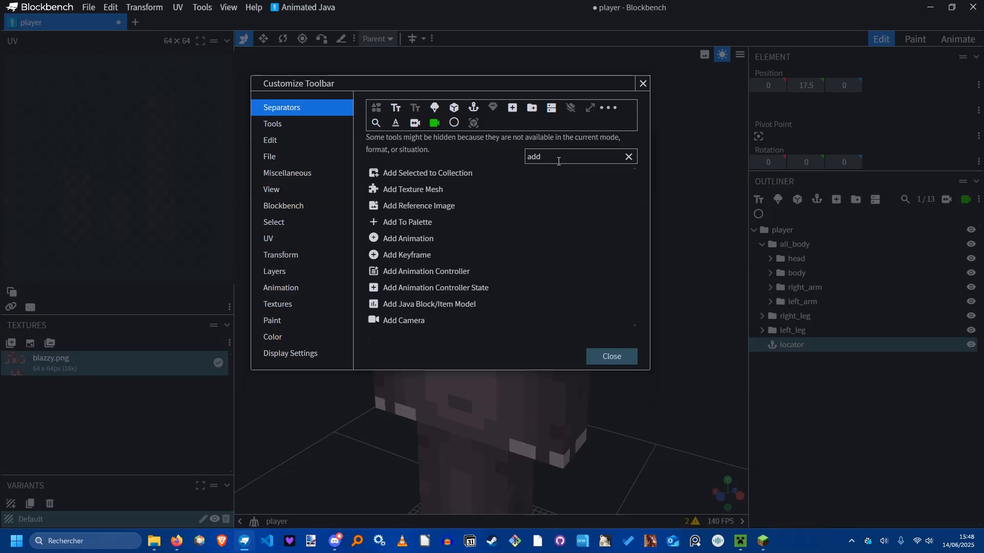
{"action": "left_click", "coordinate": [643, 85]}
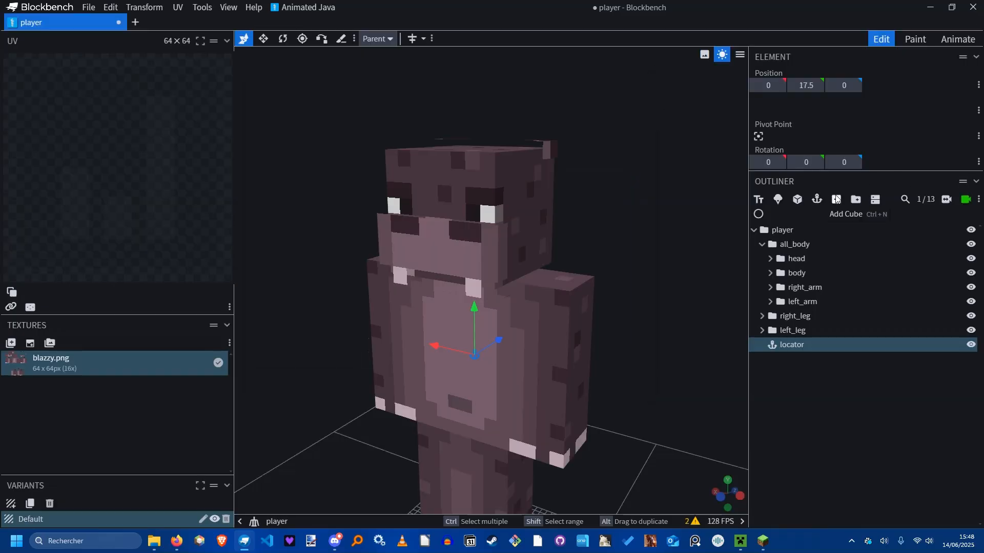
Switch to Animate mode and examine the existing idle1 and idle2 animations, leaving the Unsaved list collapsed.
{"action": "scroll", "coordinate": [727, 66], "scroll_direction": "down", "scroll_amount": 2}
{"action": "scroll", "coordinate": [625, 261], "scroll_direction": "up", "scroll_amount": 3}
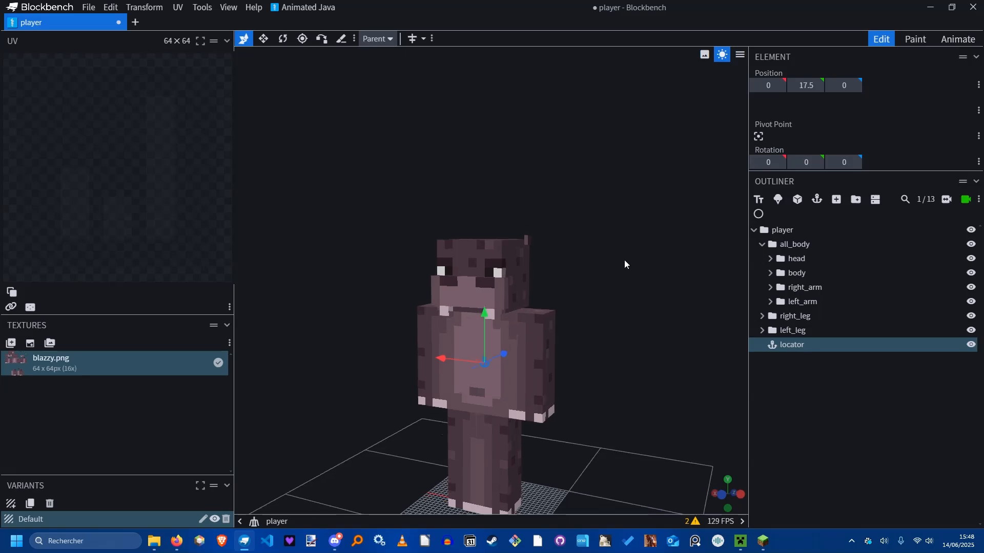
{"action": "left_click", "coordinate": [958, 39]}
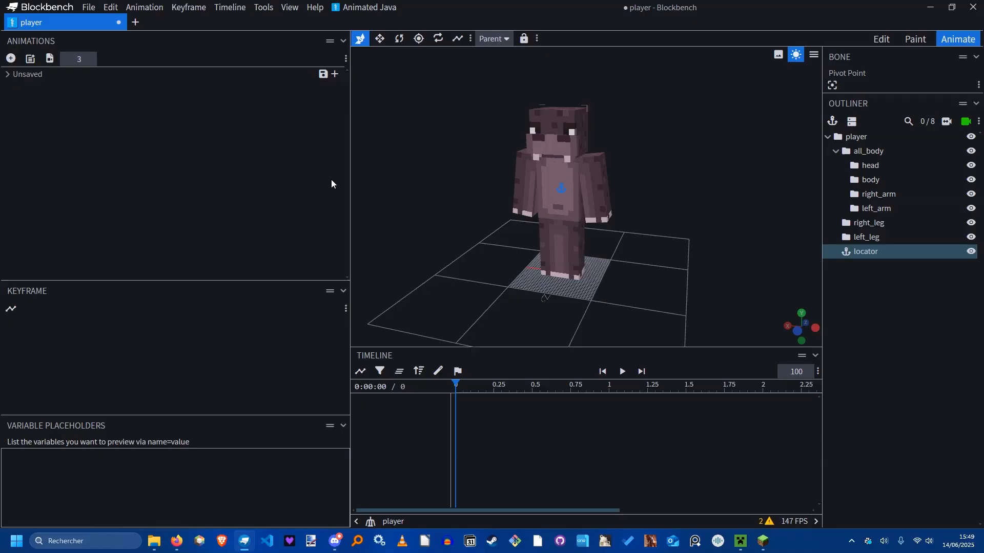
{"action": "scroll", "coordinate": [518, 177], "scroll_direction": "up", "scroll_amount": 3}
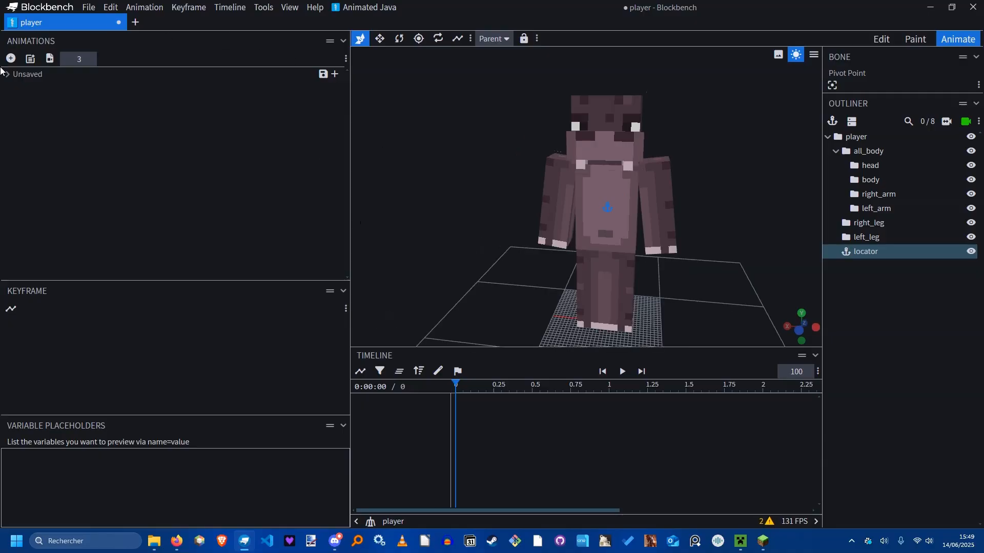
{"action": "left_click", "coordinate": [7, 74]}
{"action": "left_click", "coordinate": [45, 110]}
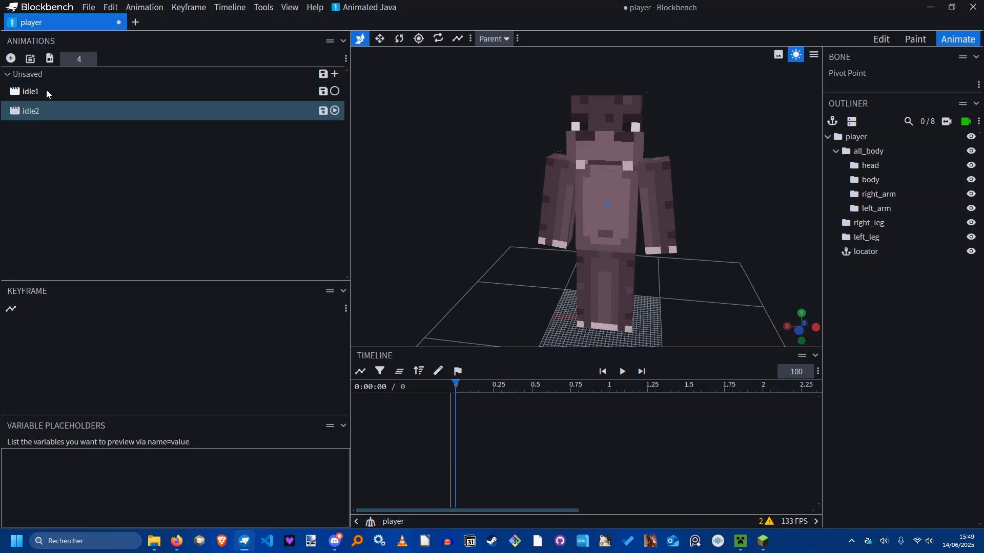
{"action": "left_click", "coordinate": [8, 74]}
{"action": "left_click", "coordinate": [7, 74]}
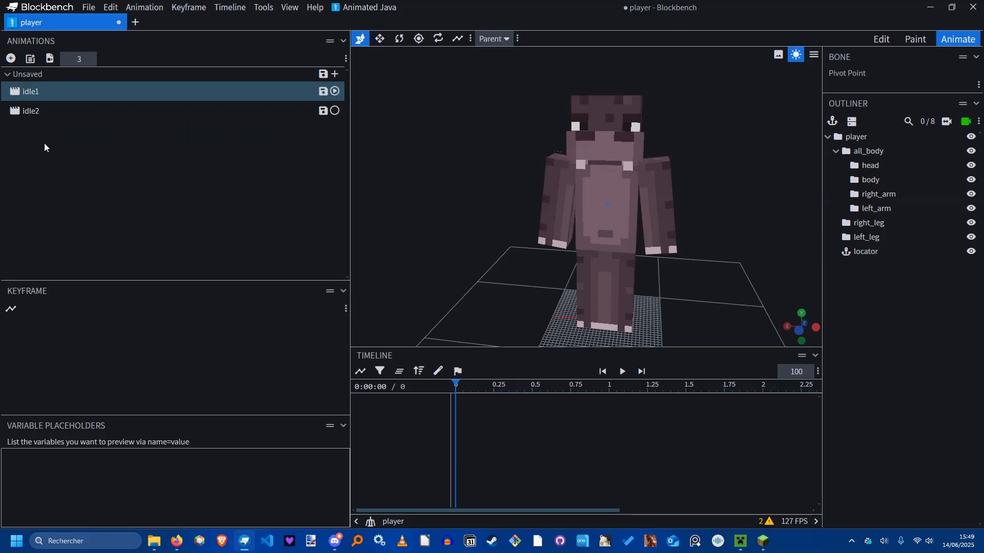
{"action": "left_click", "coordinate": [7, 75]}
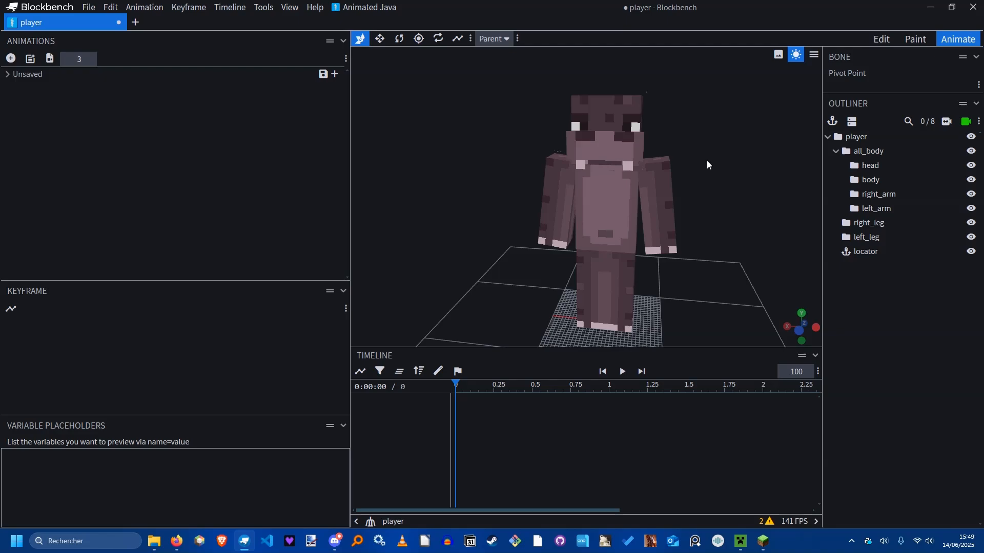
{"action": "left_click_drag", "start_coordinate": [706, 161], "coordinate": [716, 178]}
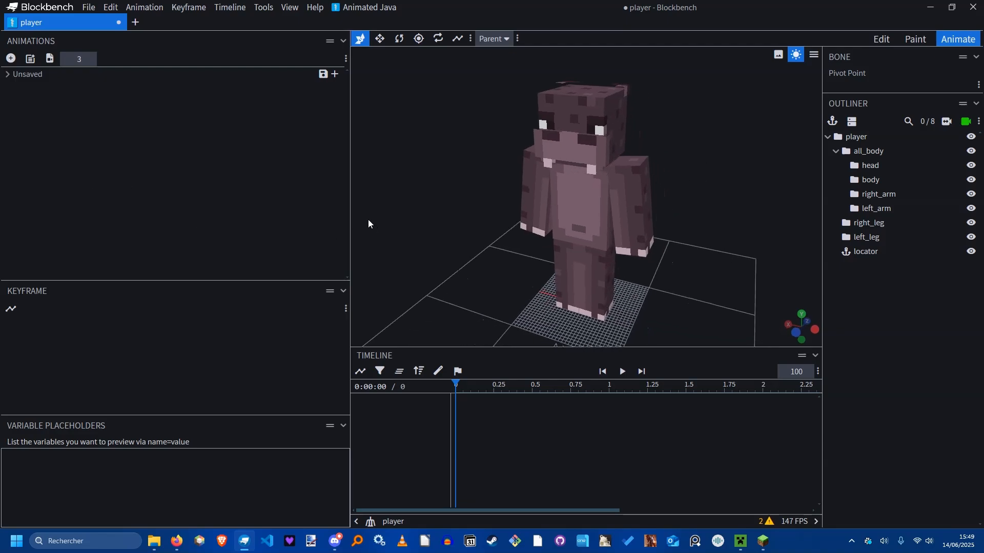
Create a new animation named idle, reviewing the loop mode options and keeping it on Once.
{"action": "left_click", "coordinate": [10, 59]}
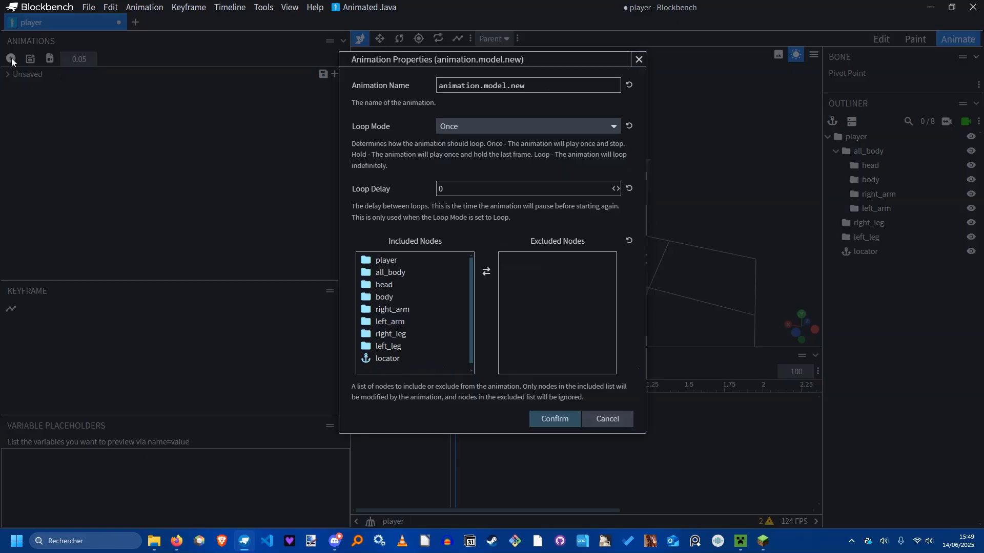
{"action": "triple_click", "coordinate": [494, 86]}
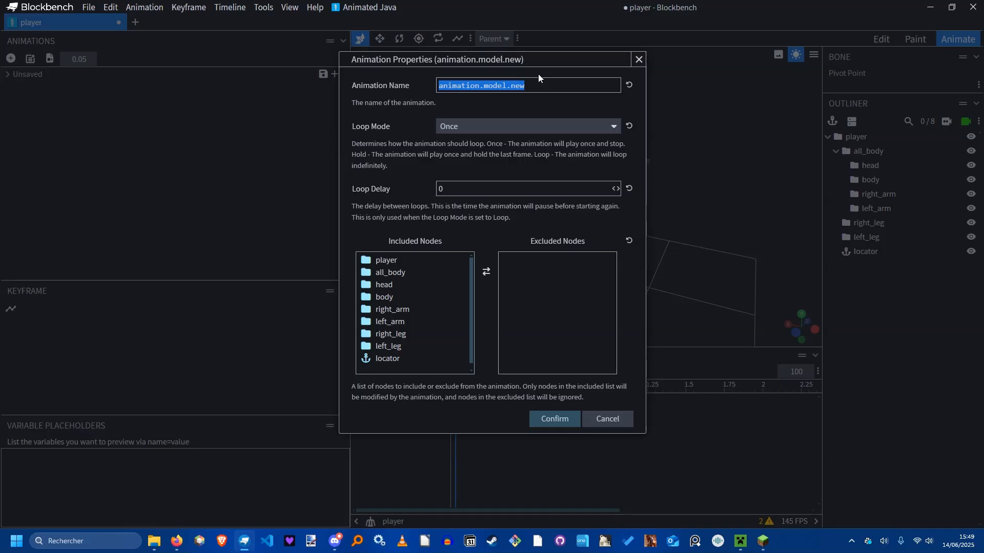
{"action": "type", "text": "idle"}
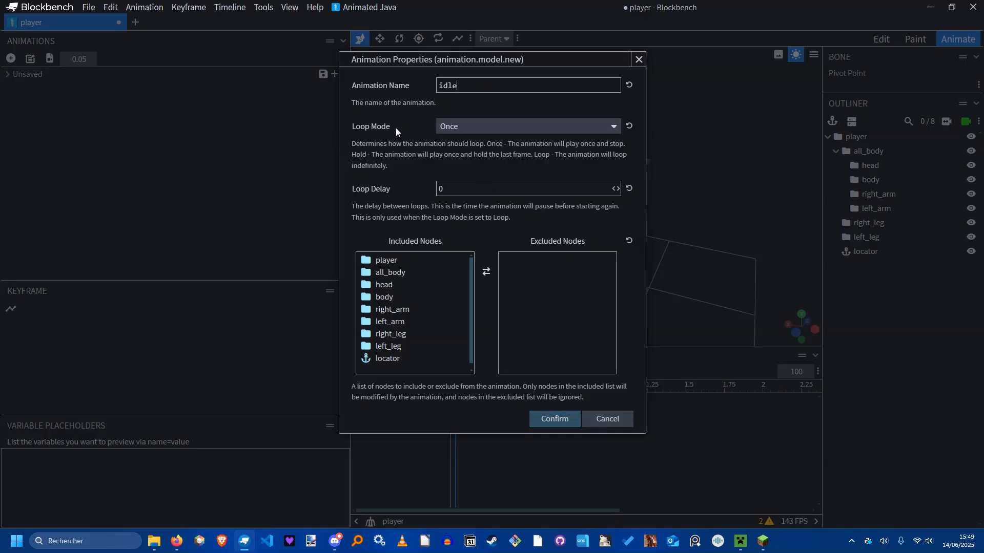
{"action": "left_click", "coordinate": [457, 124]}
{"action": "left_click", "coordinate": [457, 123]}
{"action": "left_click", "coordinate": [458, 125]}
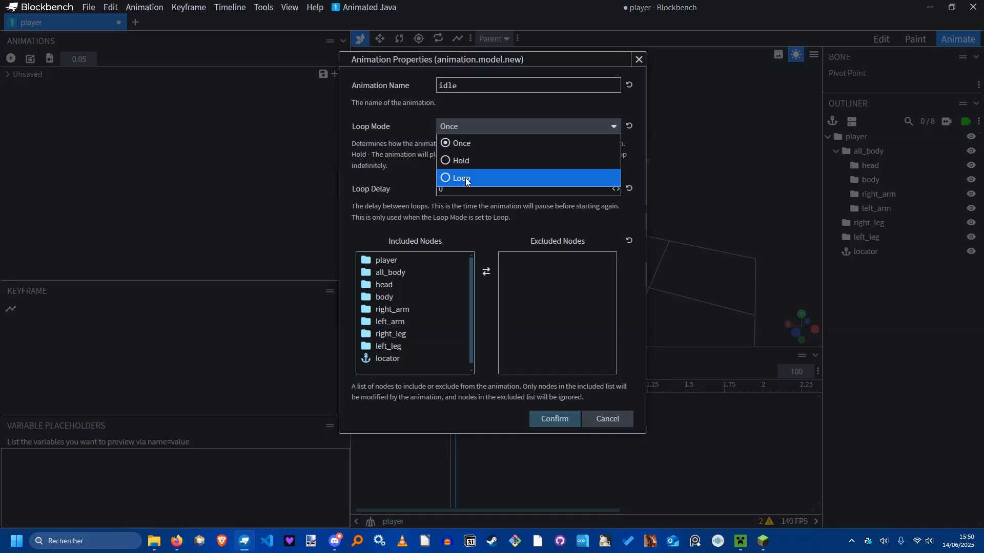
{"action": "left_click", "coordinate": [484, 124]}
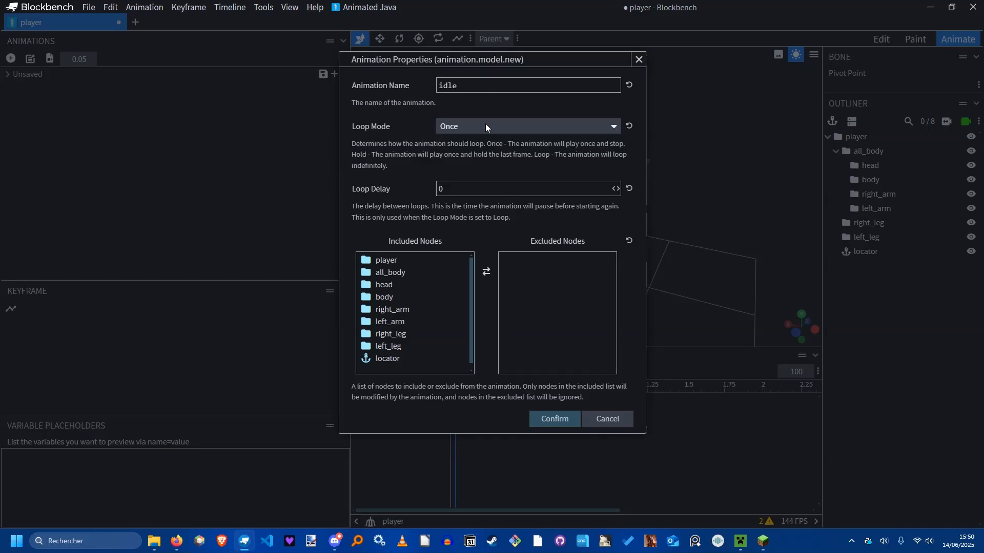
{"action": "left_click", "coordinate": [571, 420]}
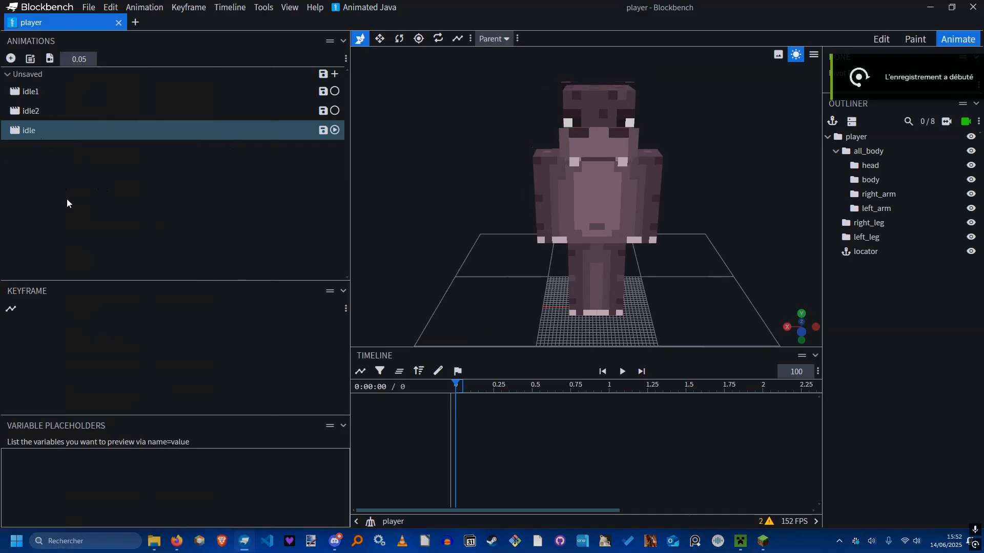
Compare the idle1, idle2 and idle animations by selecting each in turn, ending on idle.
{"action": "double_click", "coordinate": [36, 132]}
{"action": "key", "text": "Escape"}
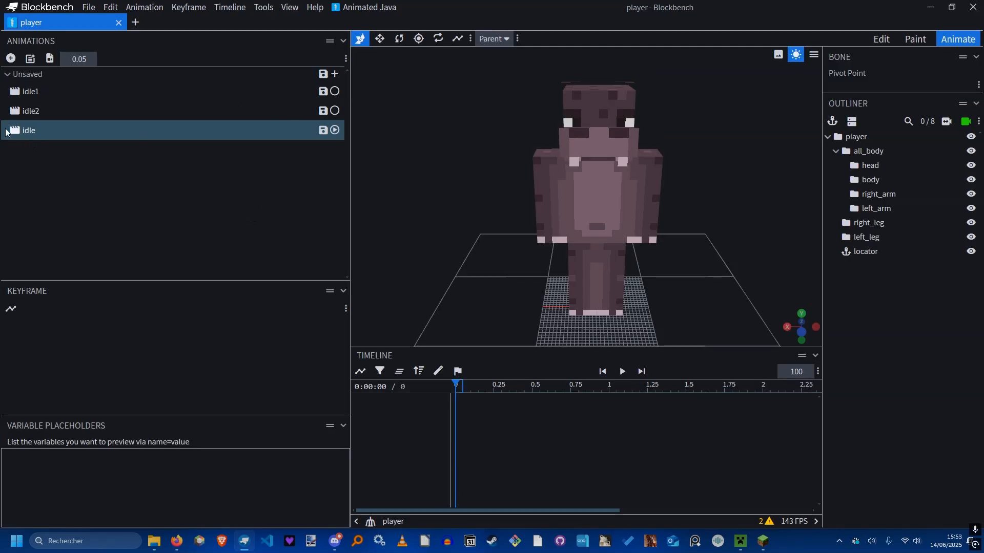
{"action": "left_click", "coordinate": [34, 114]}
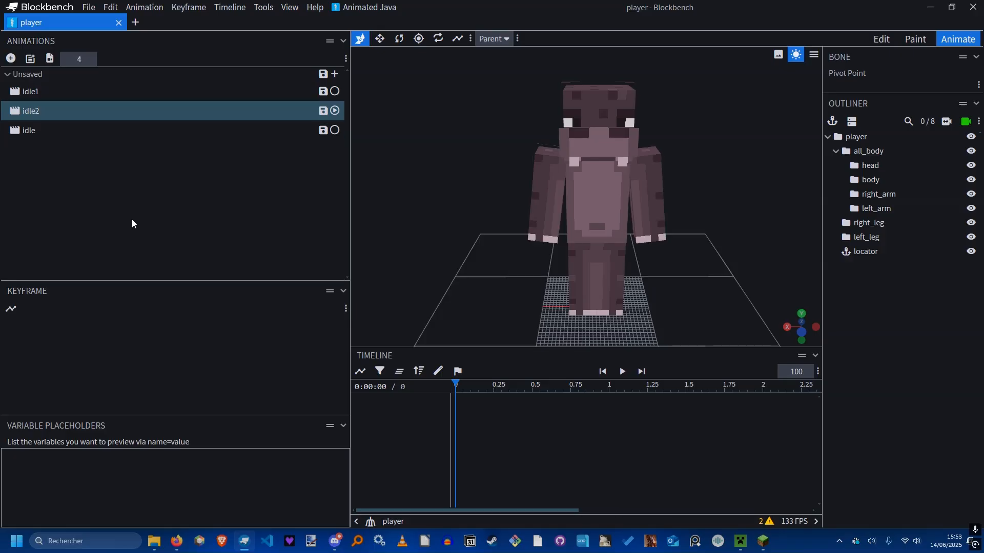
{"action": "left_click", "coordinate": [40, 91]}
{"action": "left_click", "coordinate": [39, 108]}
{"action": "left_click", "coordinate": [48, 90]}
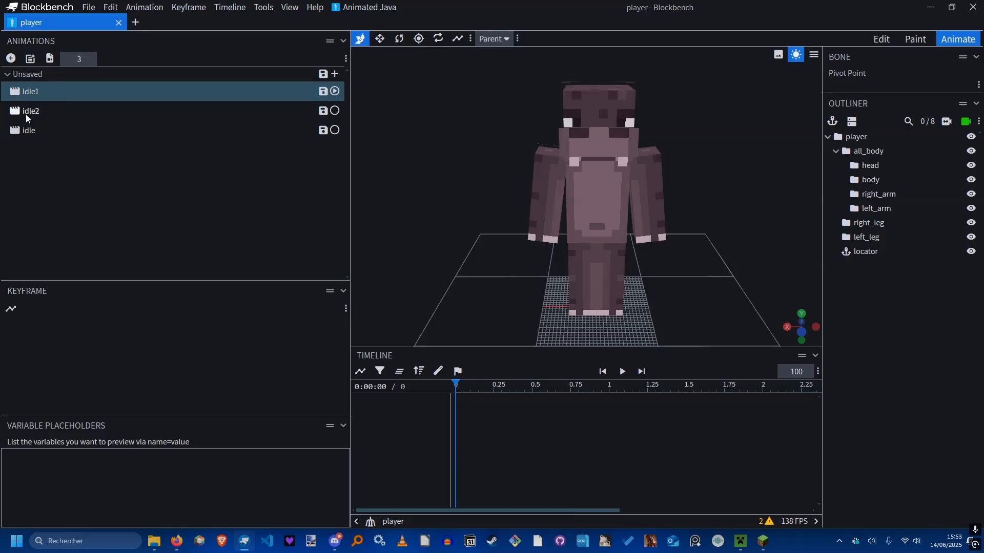
{"action": "left_click", "coordinate": [27, 131]}
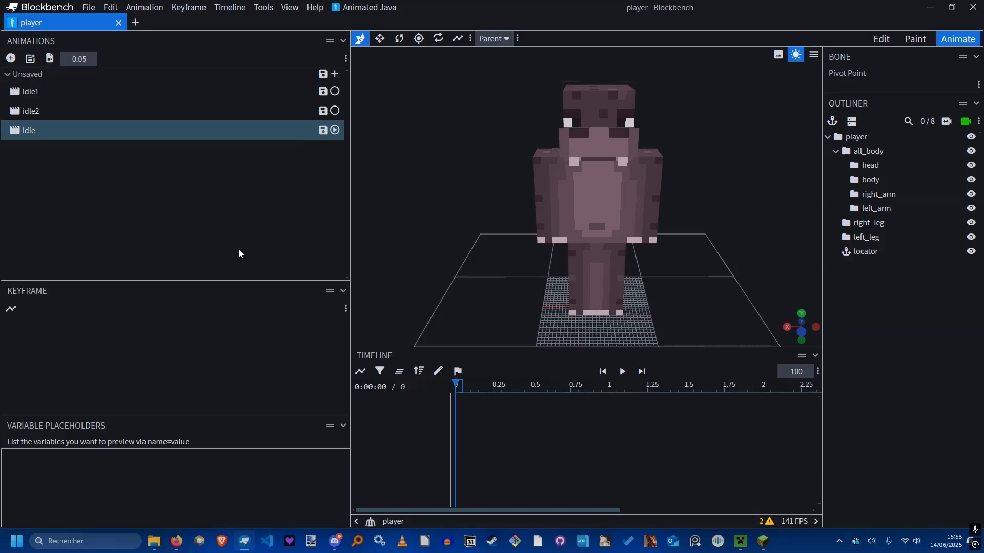
Narrow the Animations sidebar to give the viewport and timeline more width.
{"action": "left_click_drag", "start_coordinate": [464, 296], "coordinate": [690, 254]}
{"action": "scroll", "coordinate": [685, 269], "scroll_direction": "up", "scroll_amount": 3}
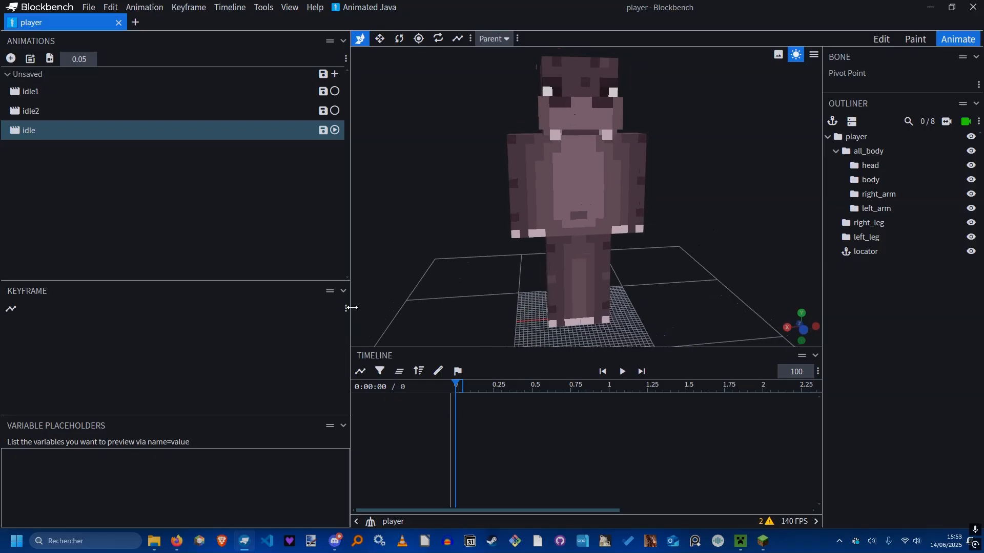
{"action": "left_click_drag", "start_coordinate": [351, 308], "coordinate": [215, 307]}
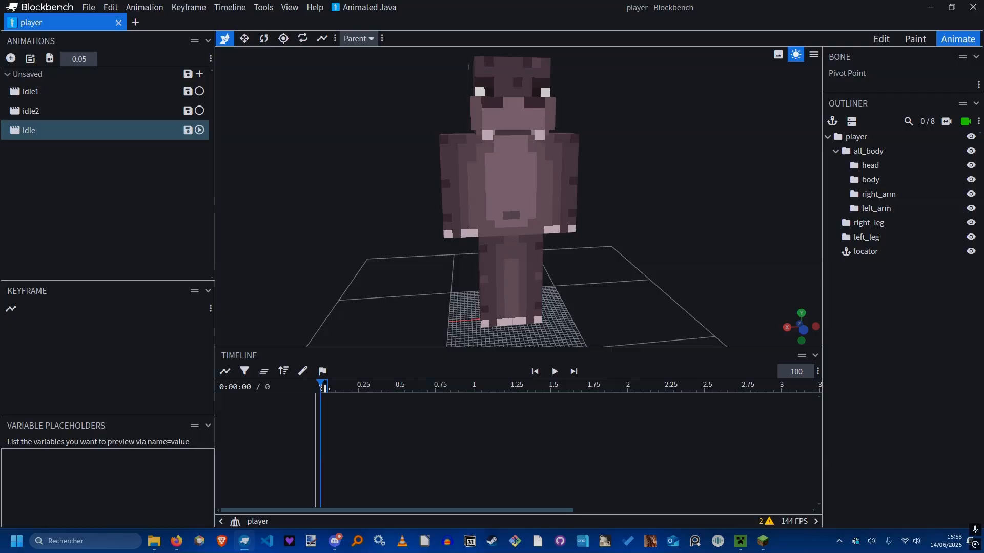
{"action": "left_click_drag", "start_coordinate": [628, 290], "coordinate": [503, 297]}
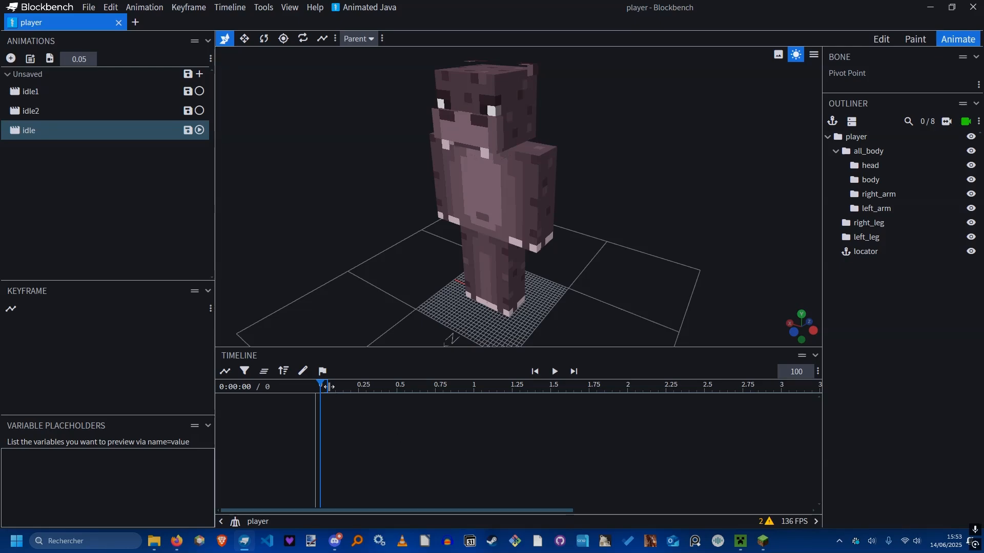
Extend the idle animation's length to 3 seconds on the timeline and save the project.
{"action": "mouse_move", "coordinate": [618, 407]}
{"action": "left_mouse_down"}
{"action": "mouse_move", "coordinate": [343, 392]}
{"action": "mouse_move", "coordinate": [526, 394]}
{"action": "left_mouse_up"}
{"action": "scroll", "coordinate": [525, 396], "scroll_direction": "down", "scroll_amount": 3, "text": "ctrl"}
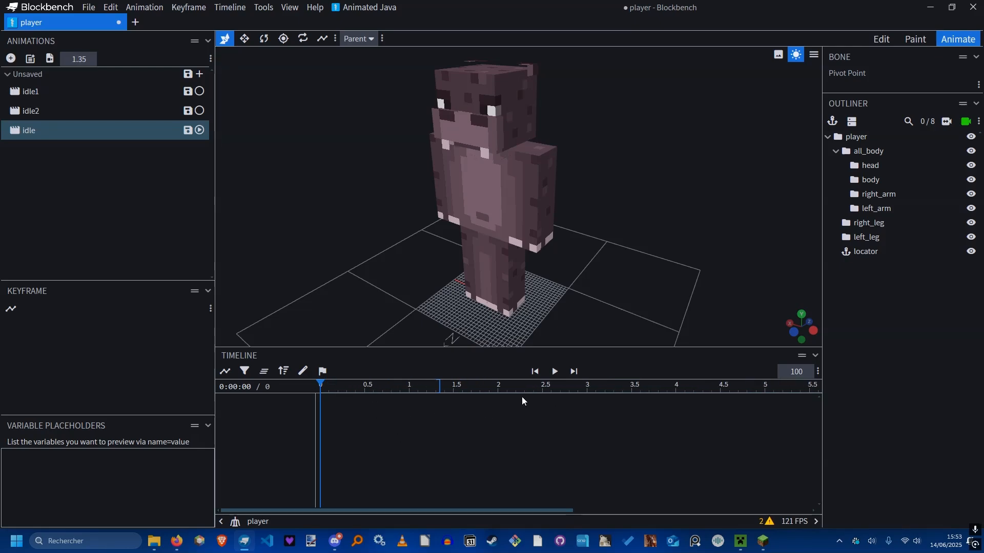
{"action": "left_click_drag", "start_coordinate": [442, 385], "coordinate": [588, 401]}
{"action": "key", "text": "ctrl+s"}
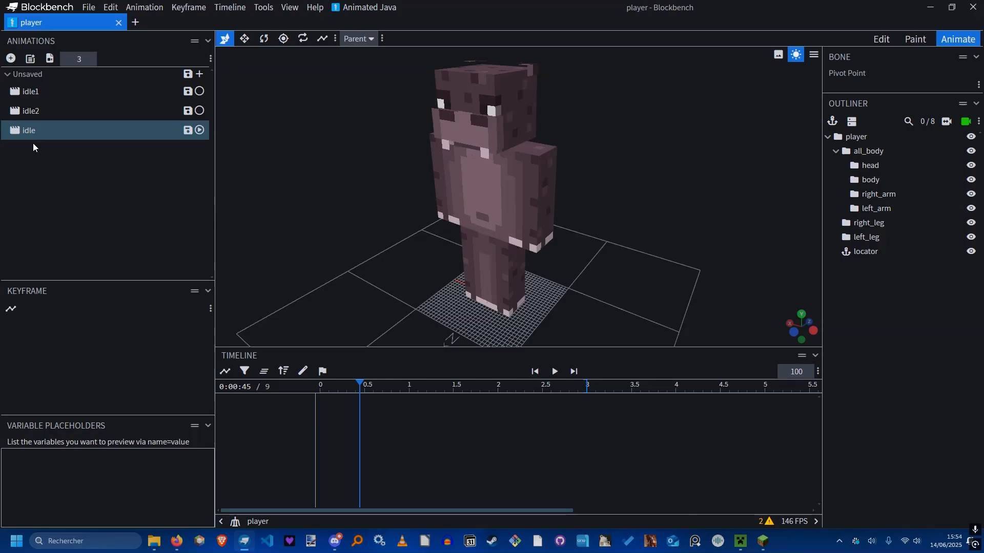
Compare idle2 with idle and examine idle's loop mode options without changing them.
{"action": "left_click", "coordinate": [30, 113]}
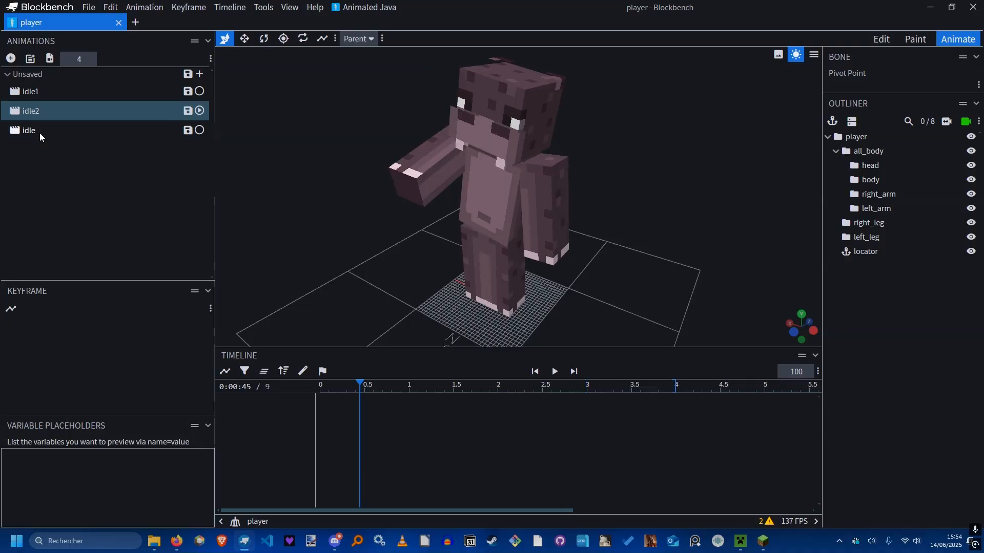
{"action": "left_click", "coordinate": [38, 134]}
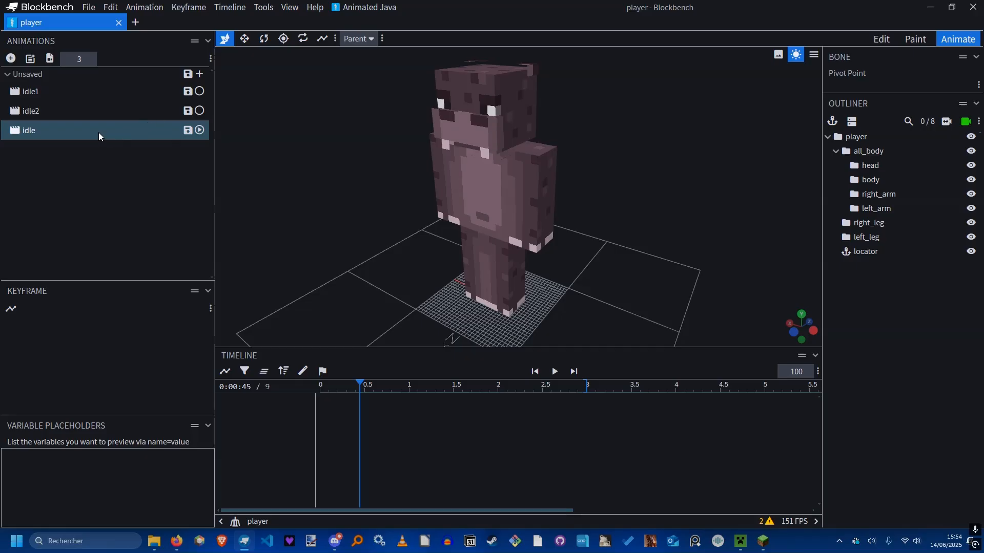
{"action": "right_click", "coordinate": [84, 131]}
{"action": "mouse_move", "coordinate": [136, 194]}
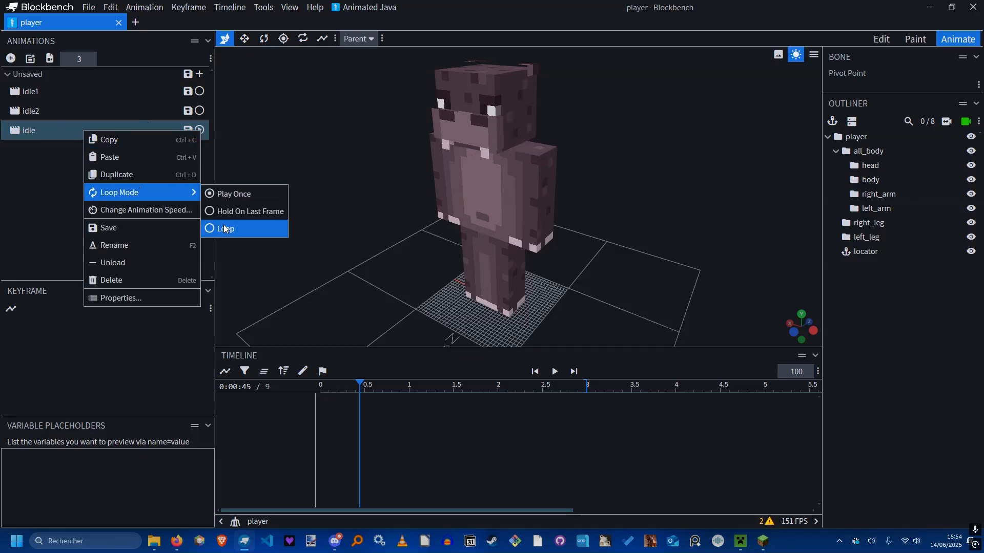
{"action": "left_click", "coordinate": [41, 164]}
Preview playback of the idle animation from the start and return the playhead to 0.
{"action": "left_click_drag", "start_coordinate": [350, 387], "coordinate": [281, 389]}
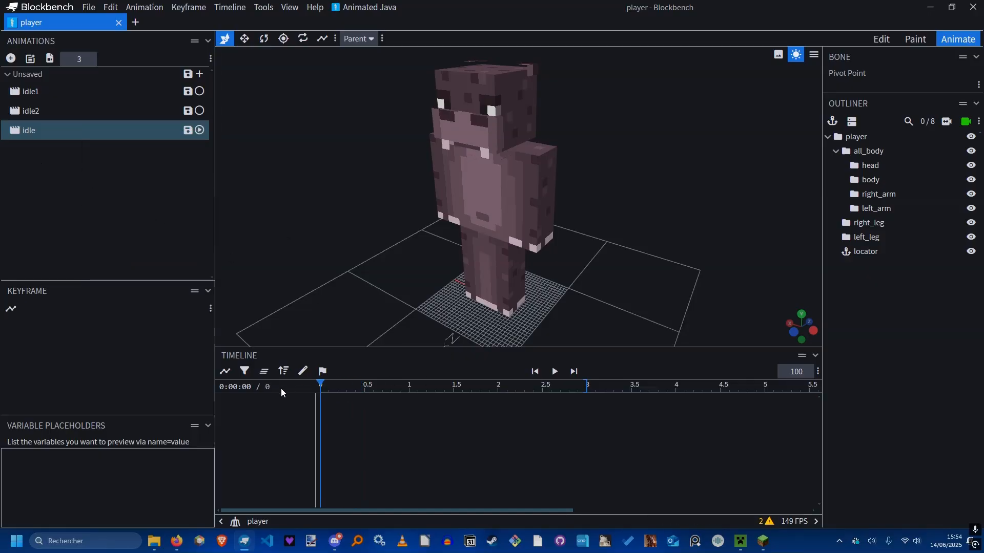
{"action": "key", "text": "space"}
{"action": "key", "text": "space"}
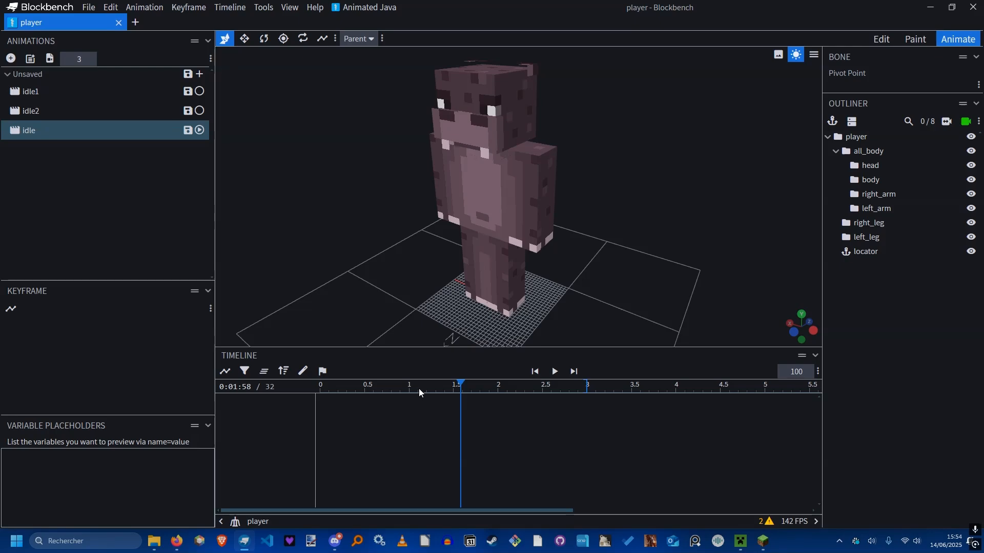
{"action": "left_click_drag", "start_coordinate": [420, 388], "coordinate": [307, 384]}
Collapse the all_body group in the Outliner and select the player group to show its animation channels.
{"action": "left_click_drag", "start_coordinate": [508, 270], "coordinate": [594, 207]}
{"action": "left_click", "coordinate": [847, 152]}
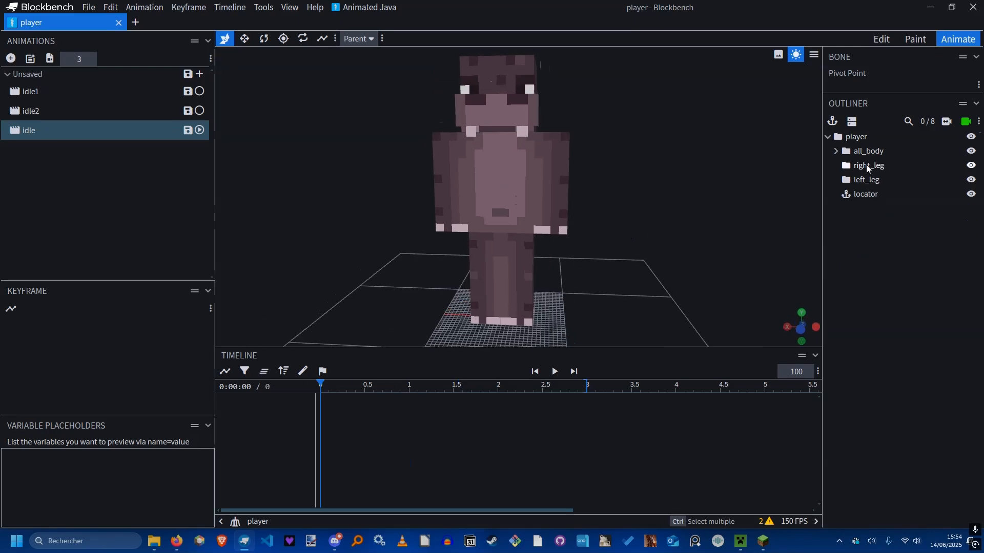
{"action": "left_click", "coordinate": [840, 138]}
{"action": "left_click", "coordinate": [828, 137]}
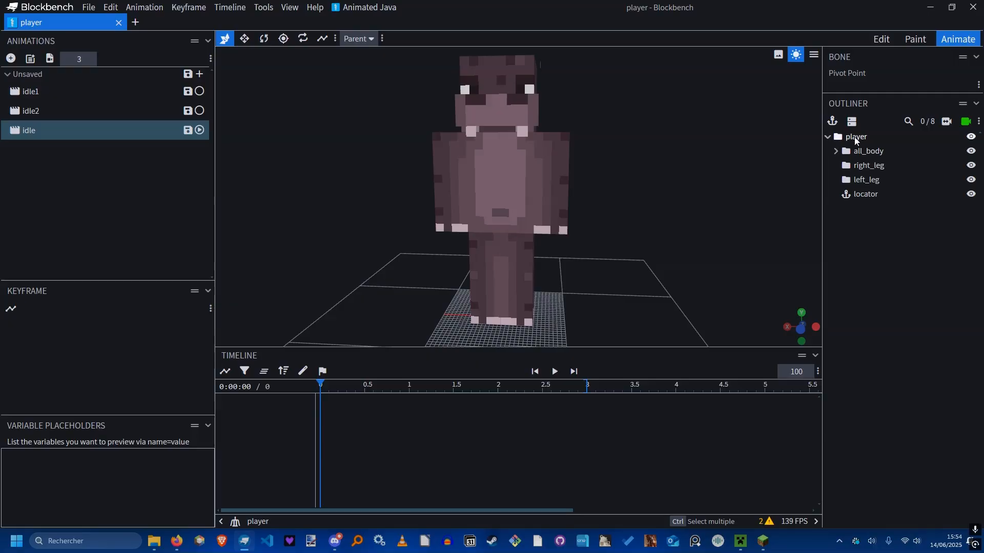
{"action": "left_click", "coordinate": [845, 140]}
{"action": "left_click_drag", "start_coordinate": [804, 152], "coordinate": [700, 171]}
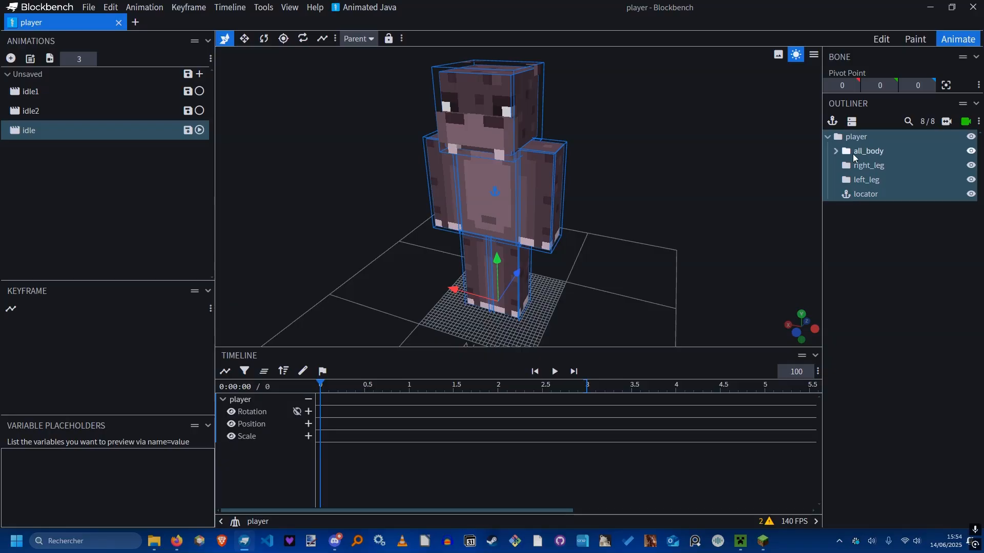
Remove the player group's channels from the timeline and show those of the all_body group instead.
{"action": "left_click", "coordinate": [871, 150]}
{"action": "left_click_drag", "start_coordinate": [693, 160], "coordinate": [712, 142]}
{"action": "left_click", "coordinate": [308, 399]}
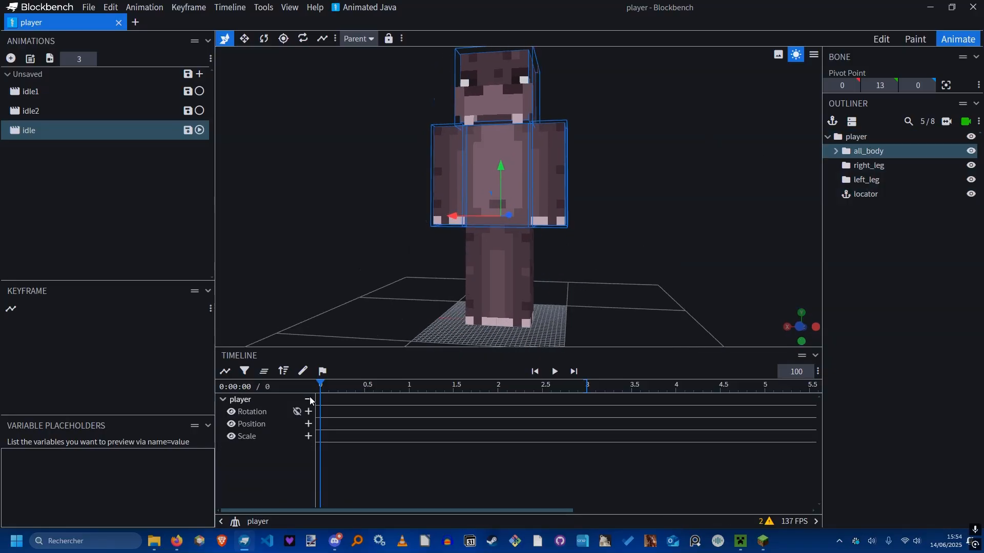
{"action": "left_click", "coordinate": [309, 400]}
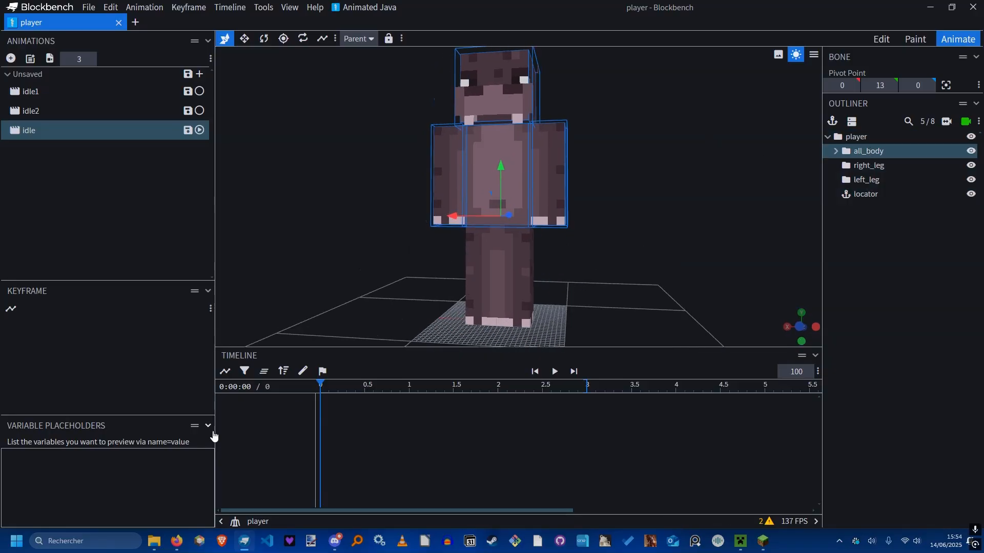
{"action": "left_click", "coordinate": [869, 151]}
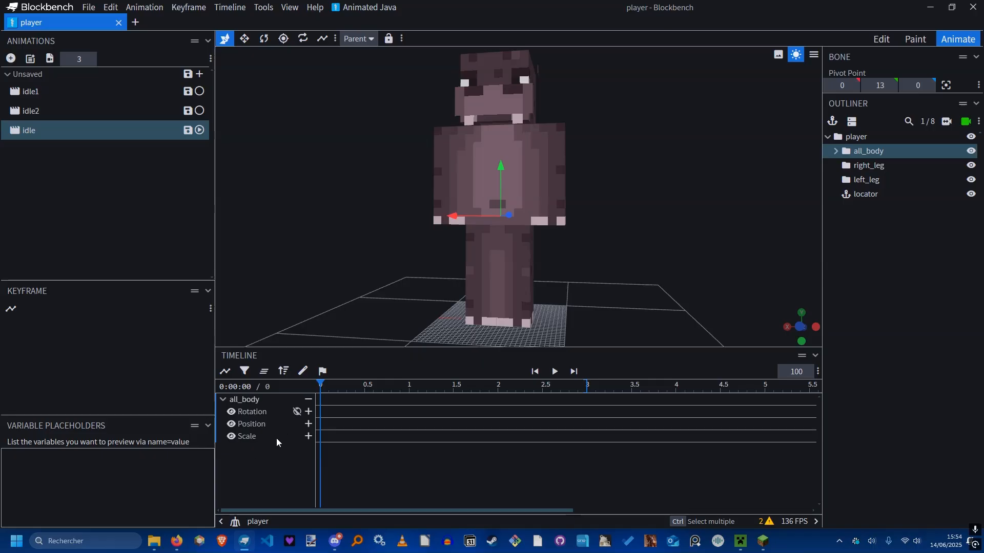
Try moving the all_body group along its X axis and undo the move.
{"action": "left_click_drag", "start_coordinate": [356, 341], "coordinate": [358, 275]}
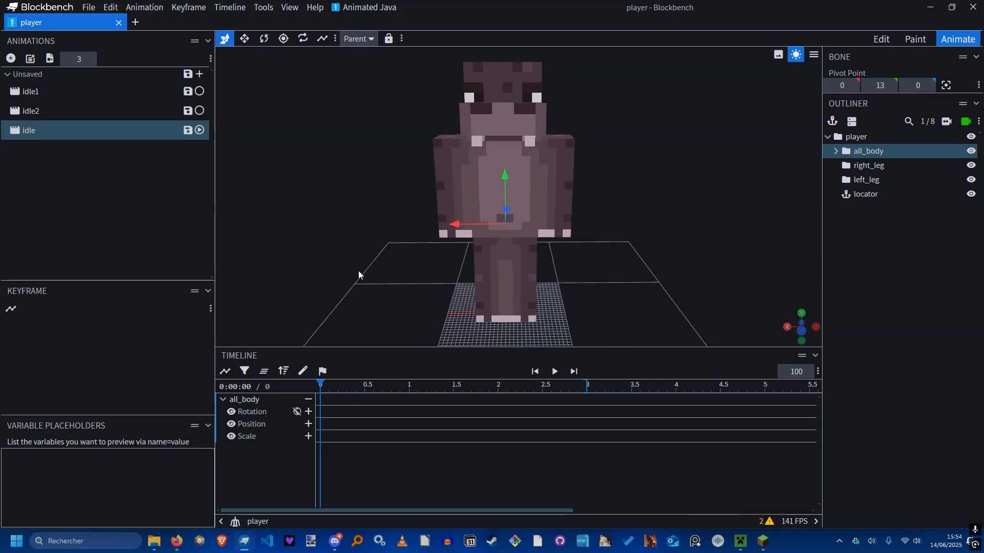
{"action": "left_click_drag", "start_coordinate": [473, 225], "coordinate": [533, 225]}
{"action": "key", "text": "ctrl+z"}
Switch to the Rotate tool, try rotating the all_body group around its Z axis and undo each rotation.
{"action": "key", "text": "r"}
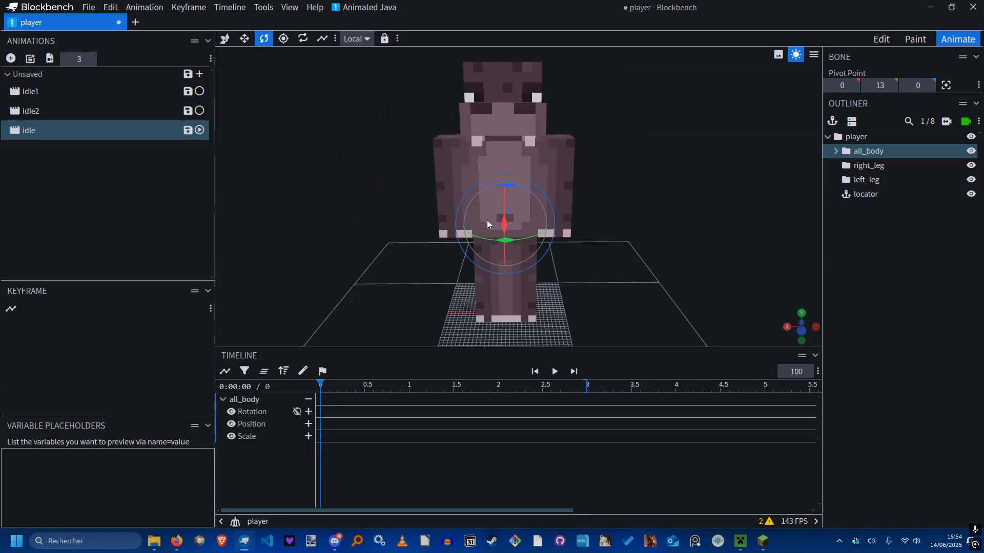
{"action": "mouse_move", "coordinate": [515, 186]}
{"action": "left_mouse_down"}
{"action": "mouse_move", "coordinate": [504, 185]}
{"action": "mouse_move", "coordinate": [515, 185]}
{"action": "left_mouse_up"}
{"action": "key", "text": "ctrl+z"}
{"action": "scroll", "coordinate": [613, 256], "scroll_direction": "up", "scroll_amount": 5}
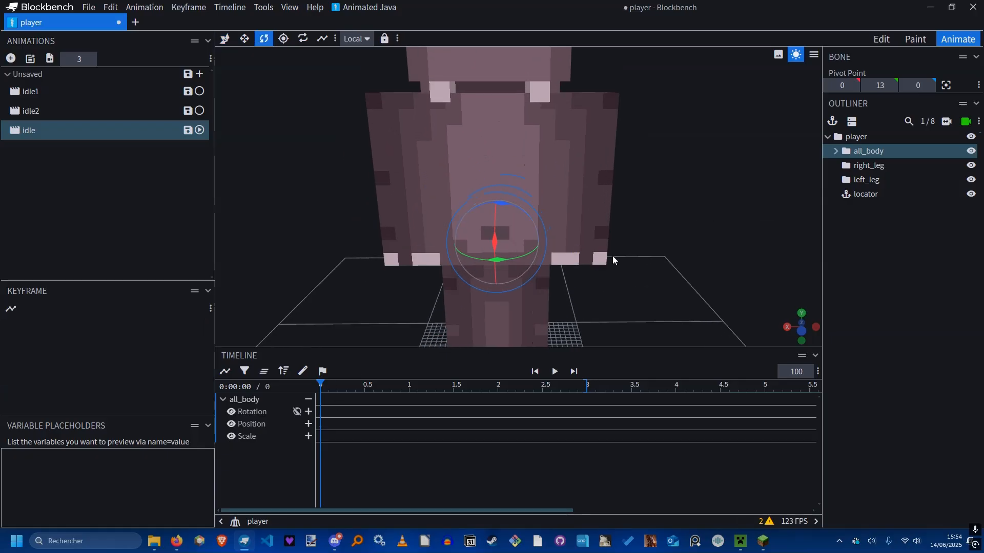
{"action": "left_click_drag", "start_coordinate": [639, 235], "coordinate": [616, 200]}
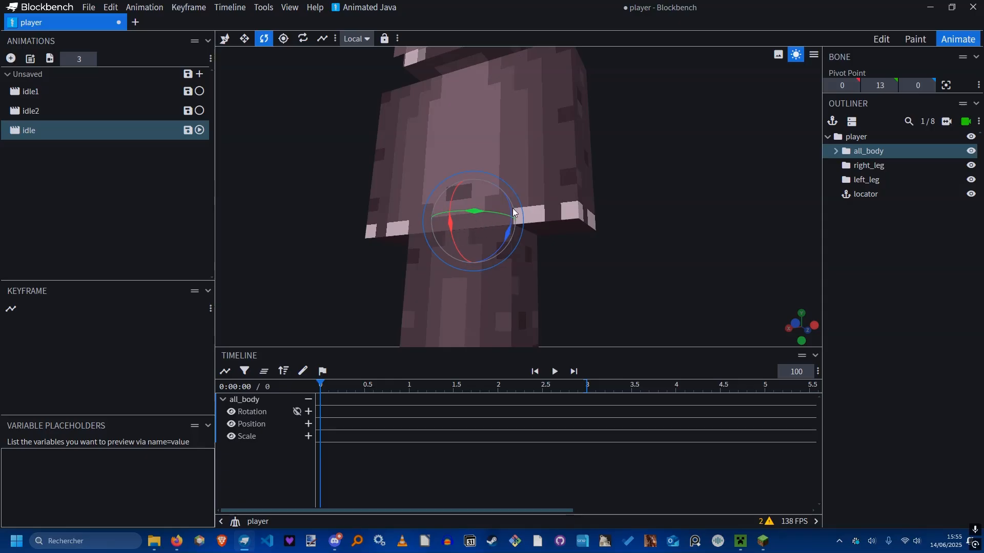
{"action": "scroll", "coordinate": [559, 191], "scroll_direction": "down", "scroll_amount": 3}
{"action": "left_click_drag", "start_coordinate": [641, 184], "coordinate": [626, 219]}
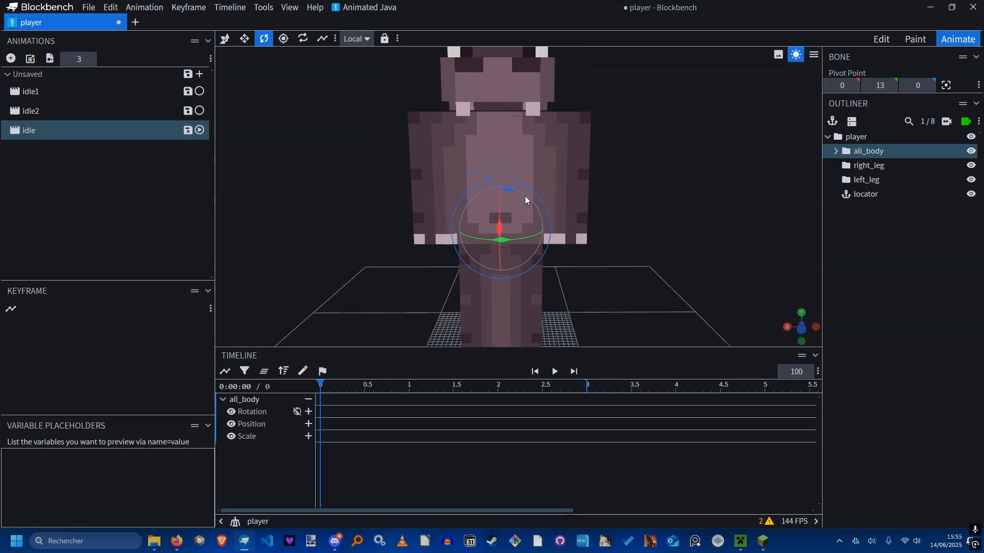
{"action": "left_click_drag", "start_coordinate": [515, 190], "coordinate": [482, 203]}
{"action": "key", "text": "ctrl+z"}
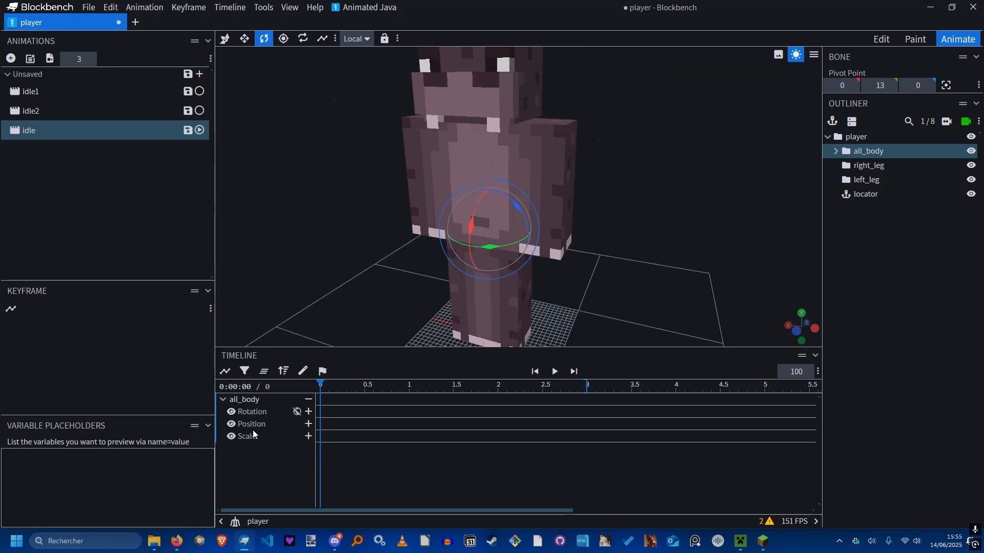
Add a rotation keyframe for all_body at 0 seconds and place the playhead at 1.5 seconds.
{"action": "left_click", "coordinate": [308, 413]}
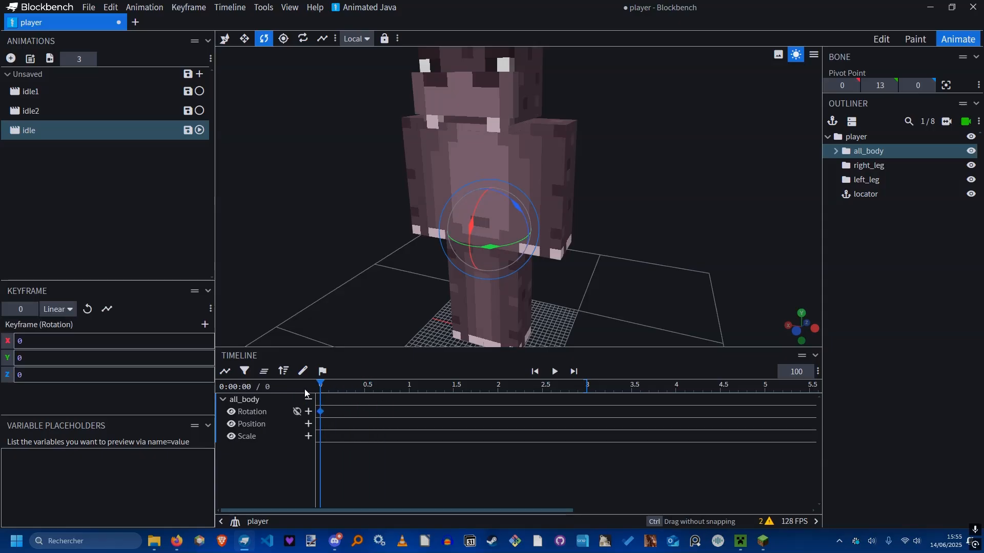
{"action": "left_click_drag", "start_coordinate": [369, 318], "coordinate": [368, 248]}
{"action": "key", "text": "space"}
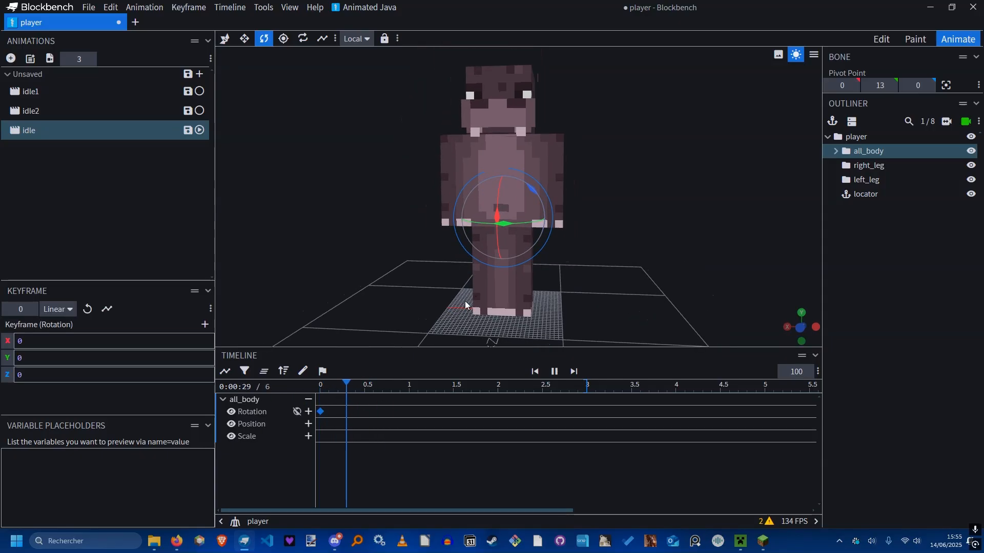
{"action": "left_click_drag", "start_coordinate": [444, 395], "coordinate": [448, 419]}
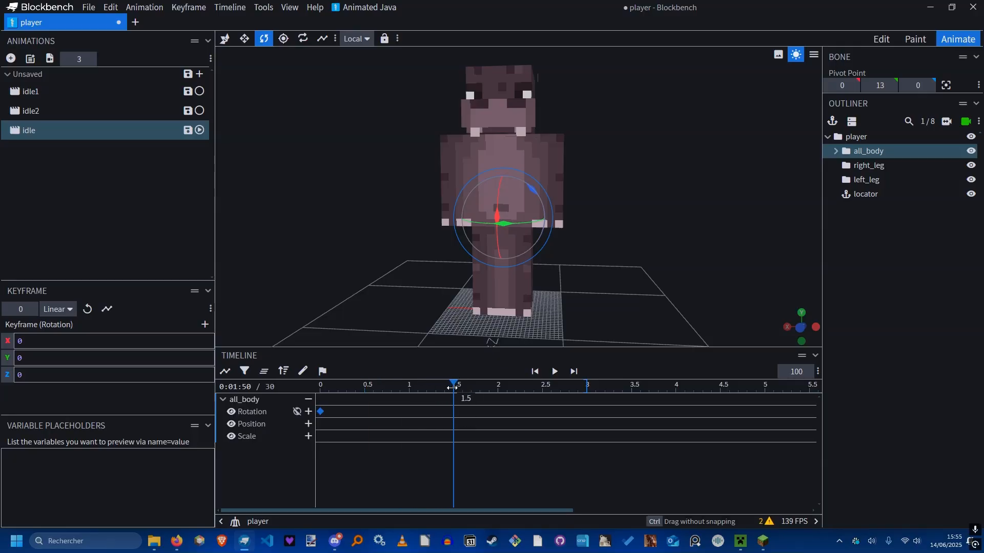
Rotate the all_body group to 12.5 degrees around its Y axis at 1.5 seconds.
{"action": "left_click_drag", "start_coordinate": [619, 277], "coordinate": [497, 257]}
{"action": "left_click_drag", "start_coordinate": [623, 290], "coordinate": [629, 254]}
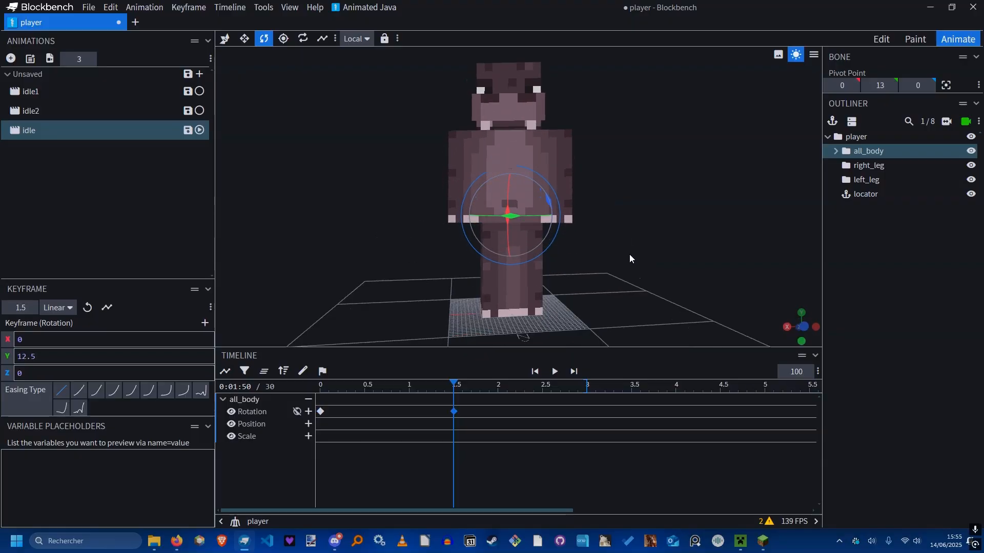
{"action": "scroll", "coordinate": [650, 284], "scroll_direction": "up", "scroll_amount": 3}
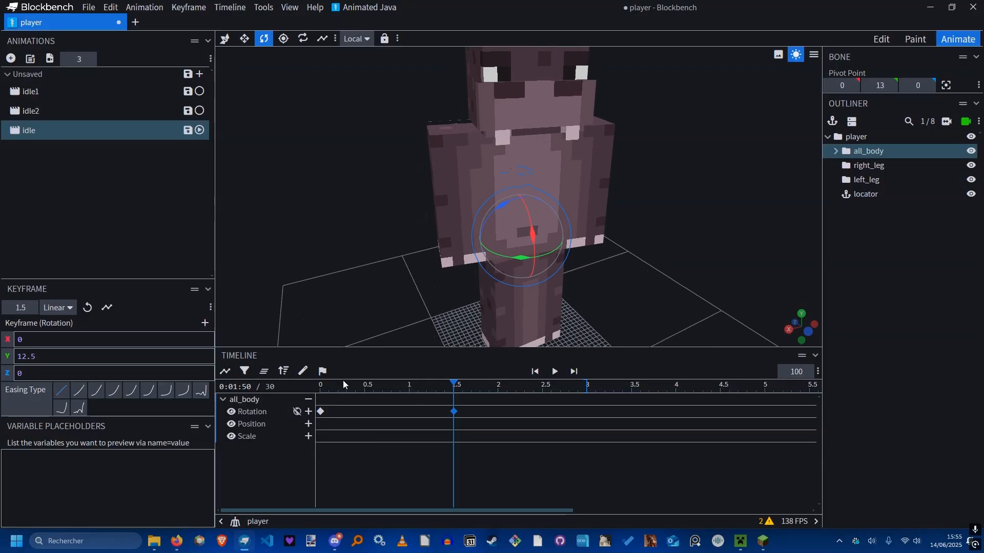
Copy the all_body rotation keyframe from 0 seconds to 3 seconds and play the animation to preview it.
{"action": "left_click", "coordinate": [322, 412]}
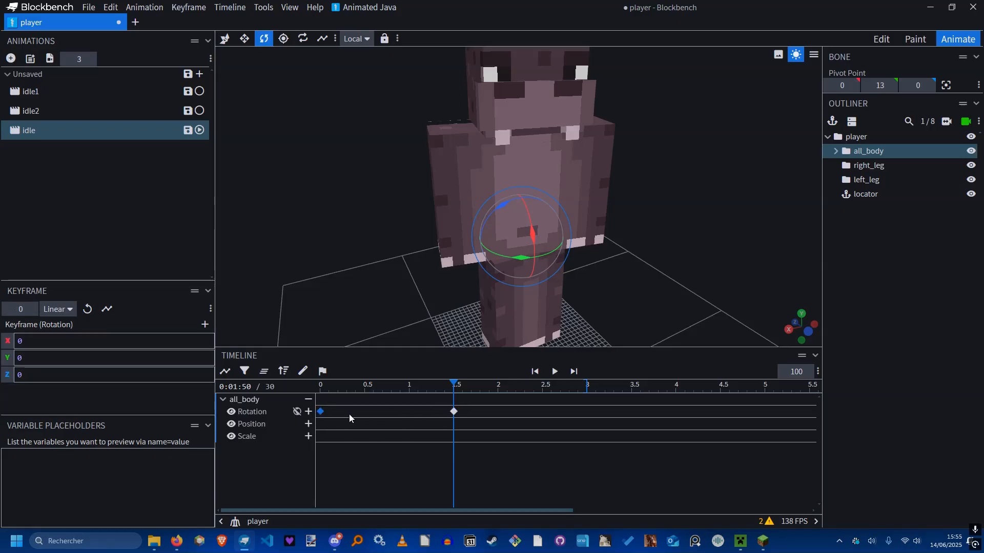
{"action": "left_click", "coordinate": [331, 388]}
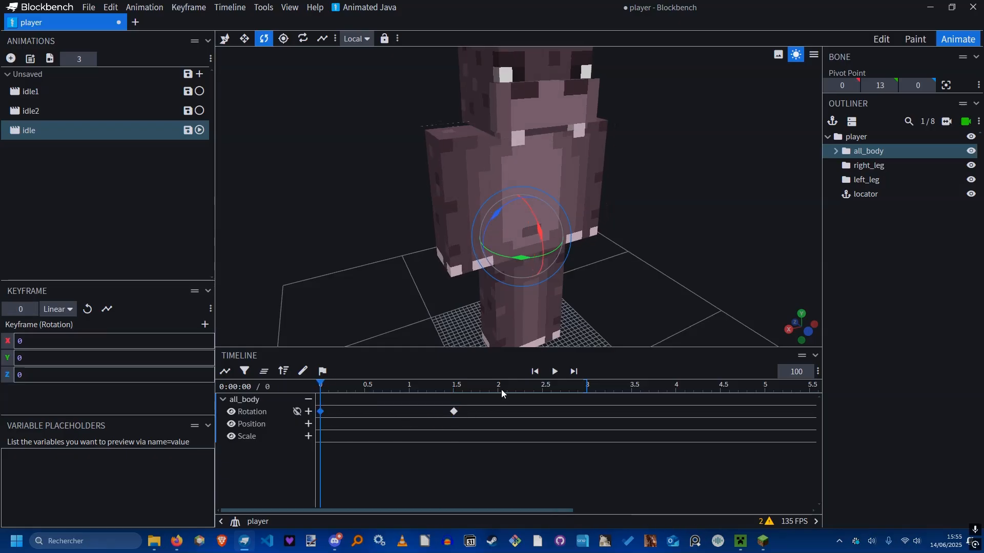
{"action": "left_click_drag", "start_coordinate": [502, 393], "coordinate": [373, 401]}
{"action": "key", "text": "ctrl+v"}
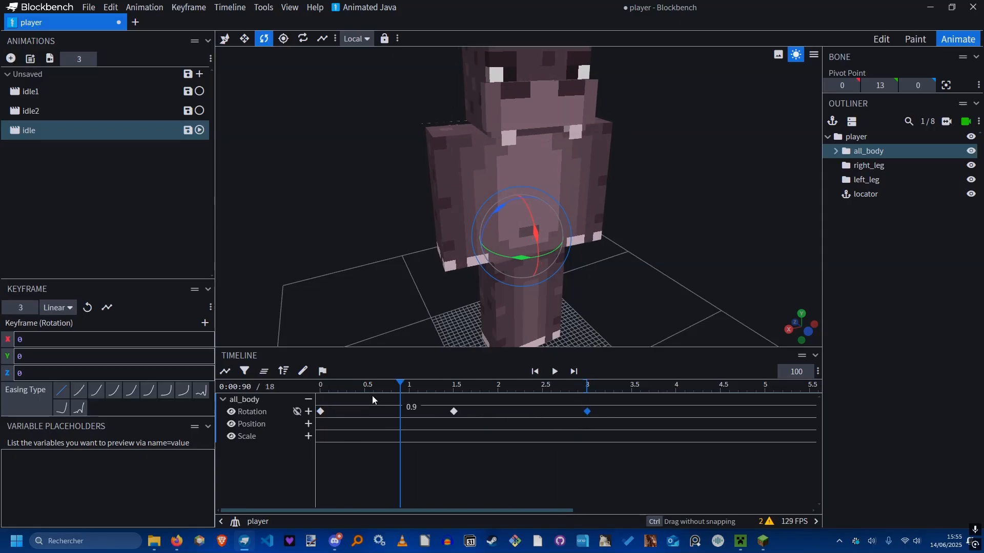
{"action": "key", "text": "space"}
{"action": "left_click_drag", "start_coordinate": [662, 281], "coordinate": [608, 265]}
{"action": "key", "text": "space"}
Rotate the all_body group to -5 degrees on X at 1.5 seconds and save the project.
{"action": "left_click", "coordinate": [454, 387]}
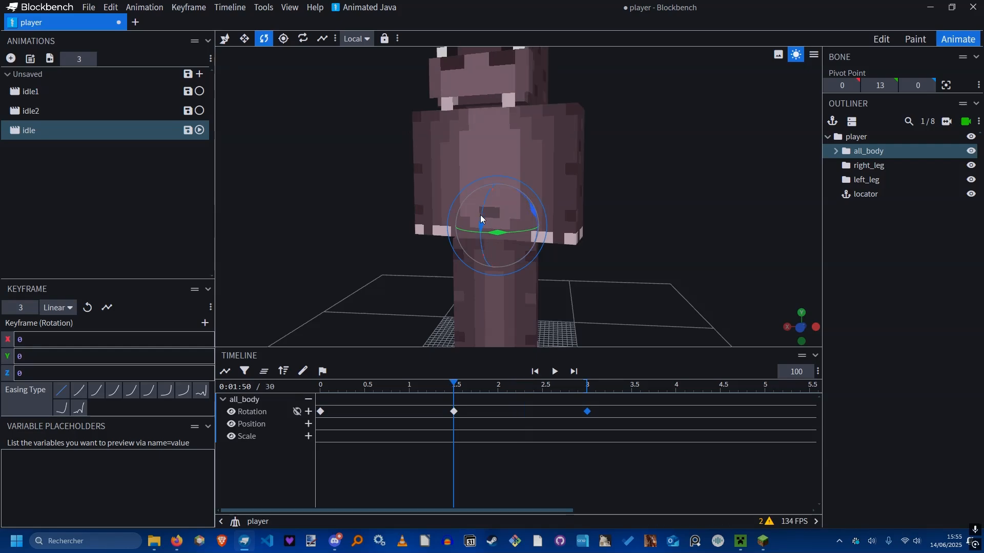
{"action": "left_click_drag", "start_coordinate": [481, 214], "coordinate": [481, 212]}
{"action": "key", "text": "ctrl+s"}
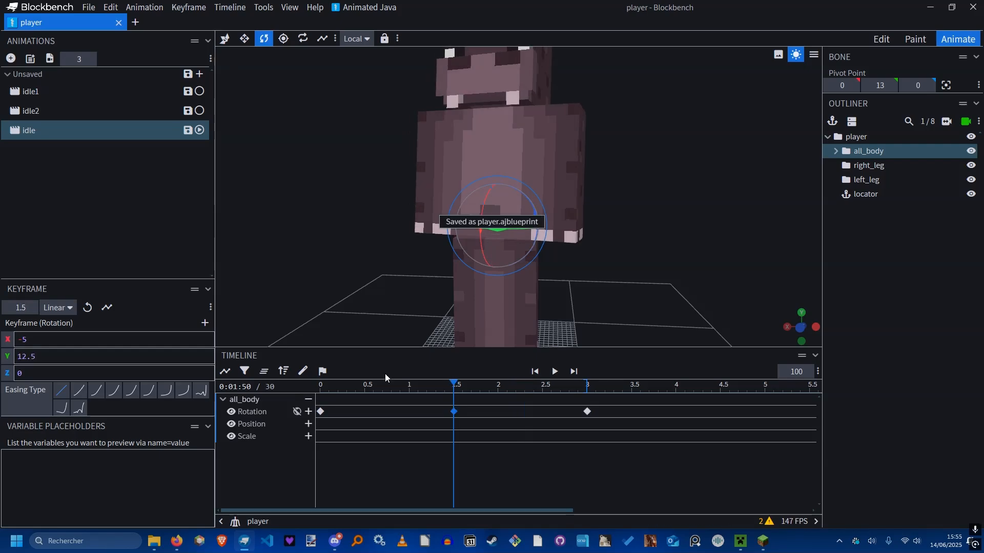
Preview the idle animation and move the all_body rotation keyframe from 3 seconds to 2.55 seconds.
{"action": "left_click_drag", "start_coordinate": [380, 385], "coordinate": [244, 400]}
{"action": "key", "text": "space"}
{"action": "left_click_drag", "start_coordinate": [643, 258], "coordinate": [543, 413]}
{"action": "left_click", "coordinate": [587, 412]}
{"action": "key", "text": "space"}
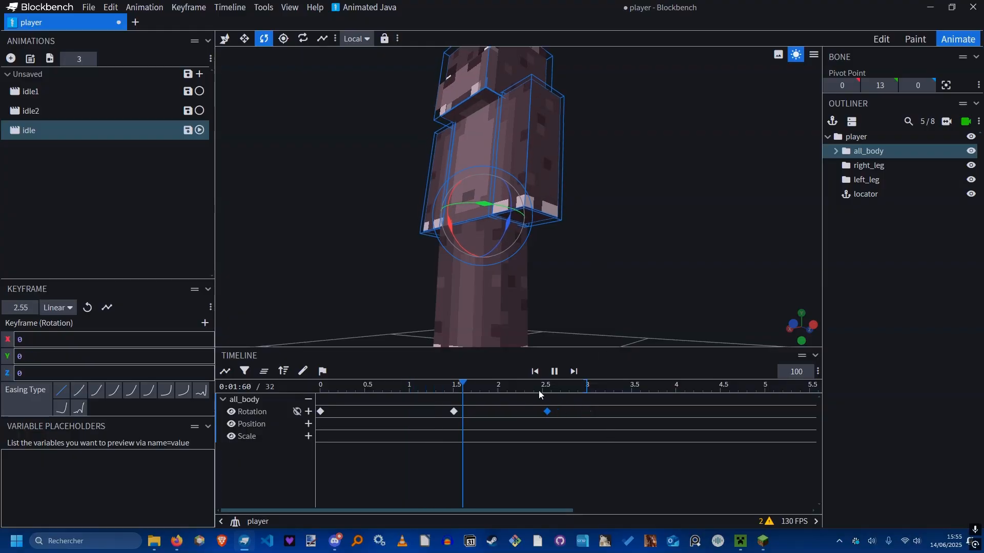
{"action": "left_click_drag", "start_coordinate": [607, 281], "coordinate": [617, 316]}
{"action": "key", "text": "space"}
{"action": "left_click_drag", "start_coordinate": [589, 437], "coordinate": [549, 434]}
{"action": "mouse_move", "coordinate": [610, 280]}
{"action": "left_mouse_down"}
{"action": "mouse_move", "coordinate": [675, 271]}
{"action": "mouse_move", "coordinate": [616, 266]}
{"action": "left_mouse_up"}
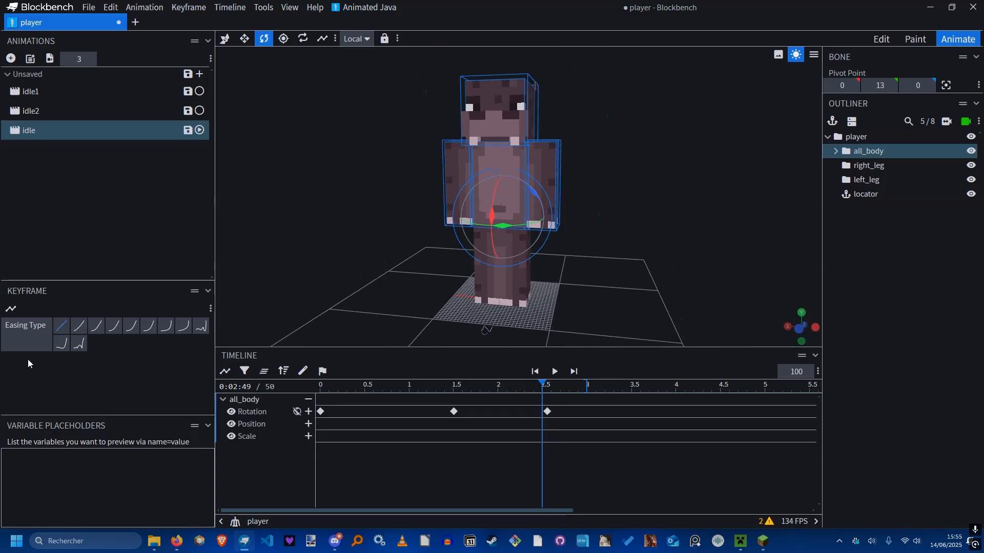
{"action": "scroll", "coordinate": [543, 322], "scroll_direction": "up", "scroll_amount": 3}
Change the all_body rotation keyframes at 1.5 and 2.55 seconds to Smooth interpolation.
{"action": "left_click", "coordinate": [454, 413]}
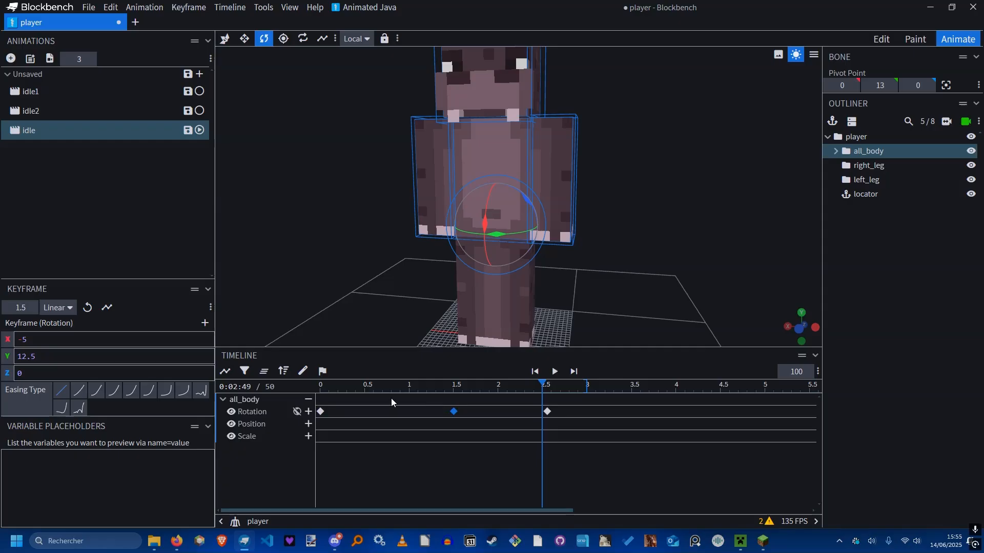
{"action": "left_click_drag", "start_coordinate": [602, 444], "coordinate": [449, 394]}
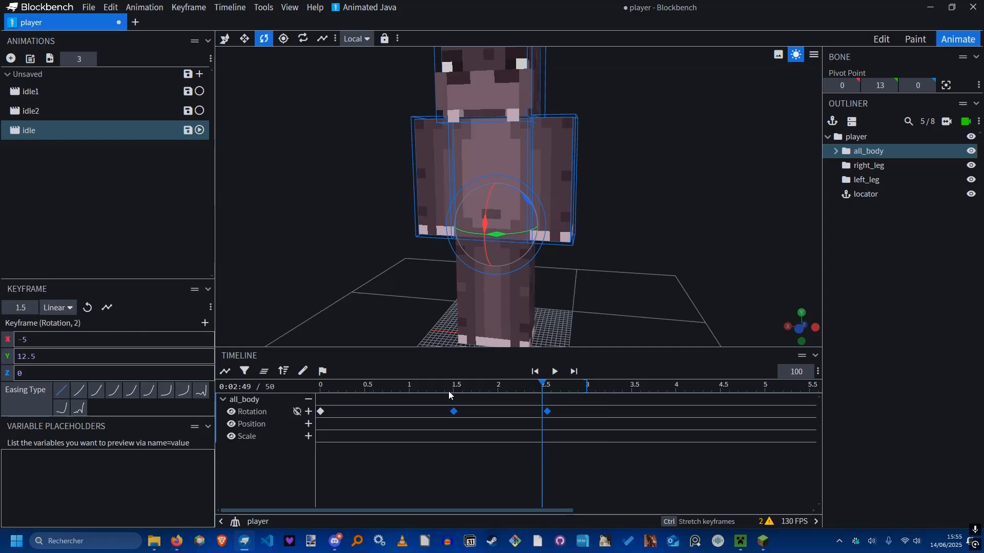
{"action": "left_click", "coordinate": [58, 308]}
{"action": "left_click", "coordinate": [57, 345]}
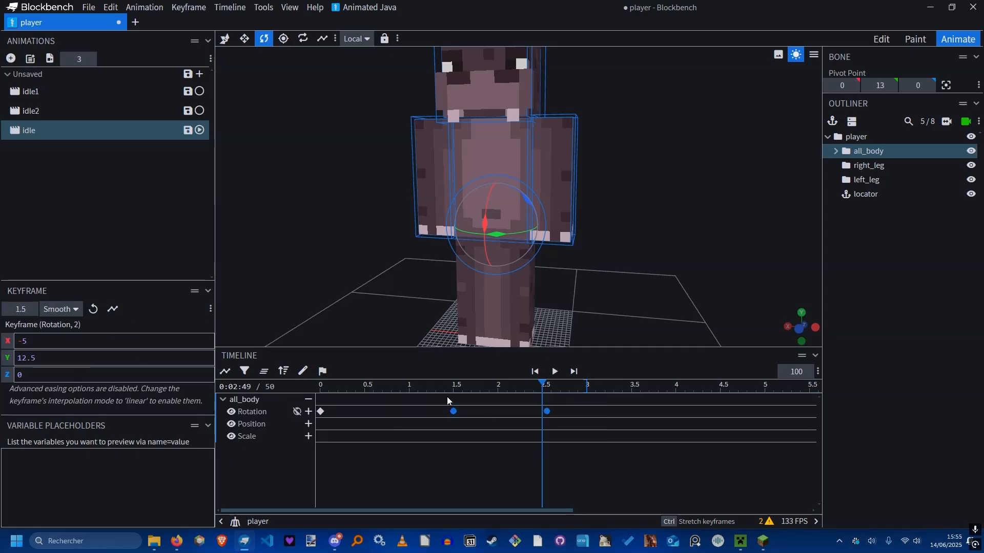
Play the idle animation to check the smoothed rotation and save the project.
{"action": "key", "text": "space"}
{"action": "scroll", "coordinate": [638, 264], "scroll_direction": "down", "scroll_amount": 3}
{"action": "key", "text": "v"}
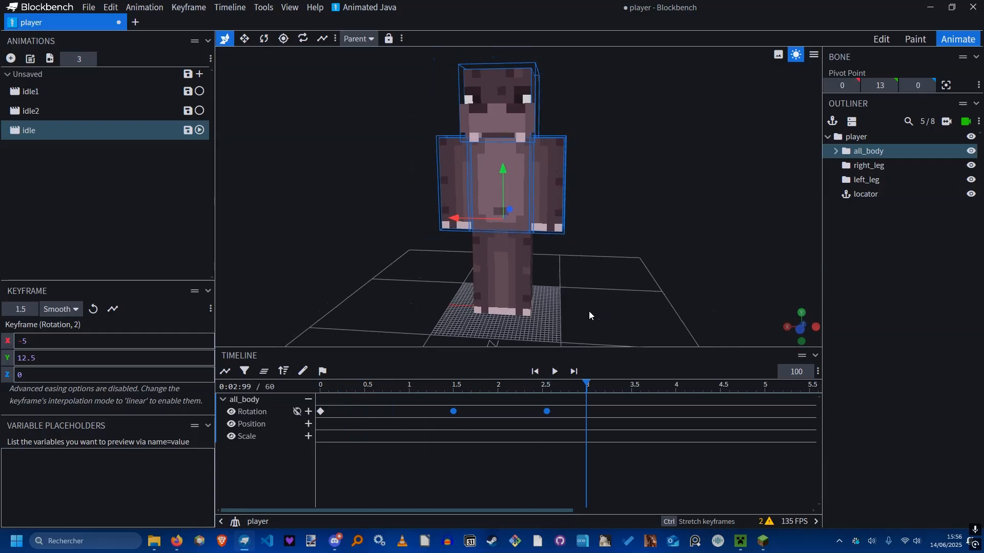
{"action": "key", "text": "space"}
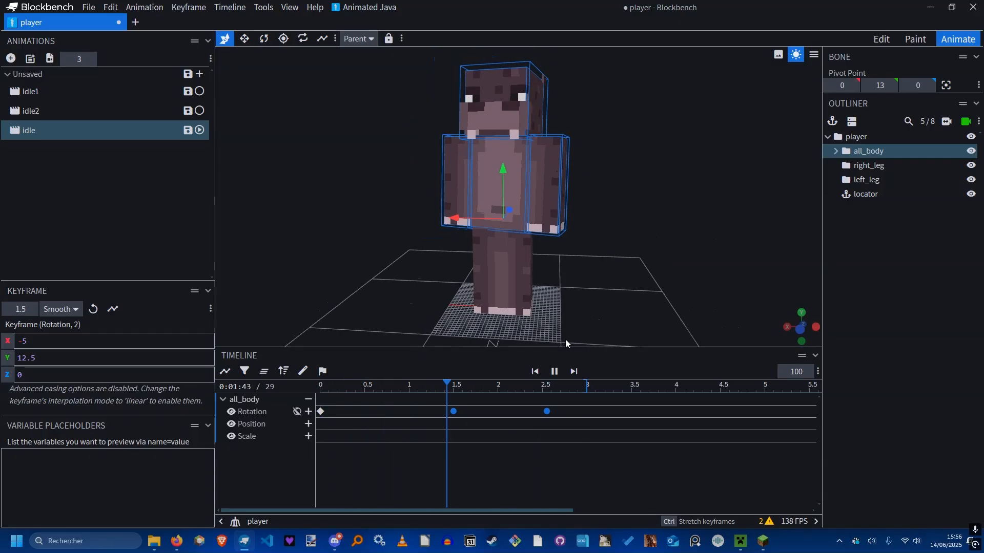
{"action": "left_click", "coordinate": [464, 388]}
{"action": "key", "text": "ctrl+s"}
Try Step interpolation on the rotation keyframes at 1.5 and 2.55 seconds and play the animation.
{"action": "left_click", "coordinate": [58, 311]}
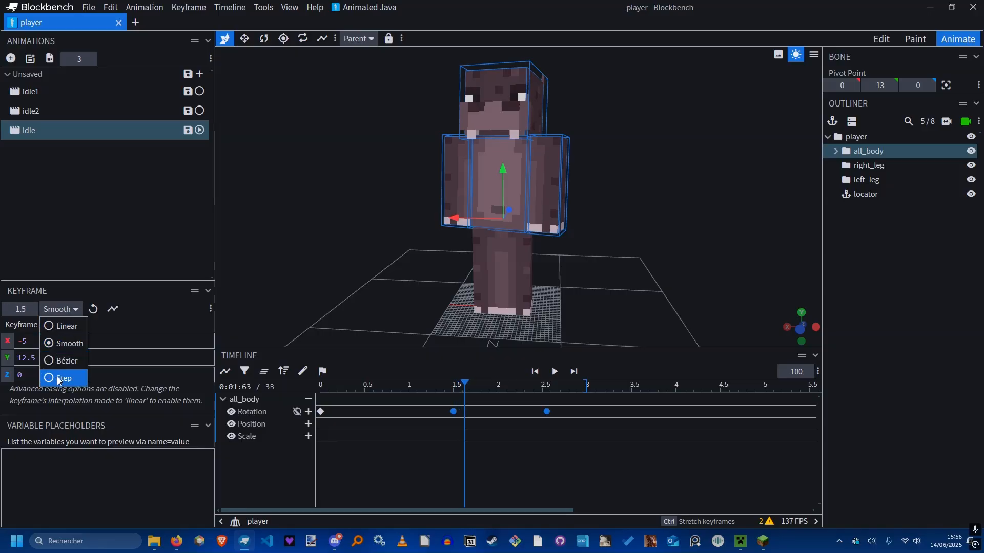
{"action": "mouse_move", "coordinate": [463, 386]}
{"action": "left_mouse_down"}
{"action": "mouse_move", "coordinate": [383, 388]}
{"action": "mouse_move", "coordinate": [445, 388]}
{"action": "left_mouse_up"}
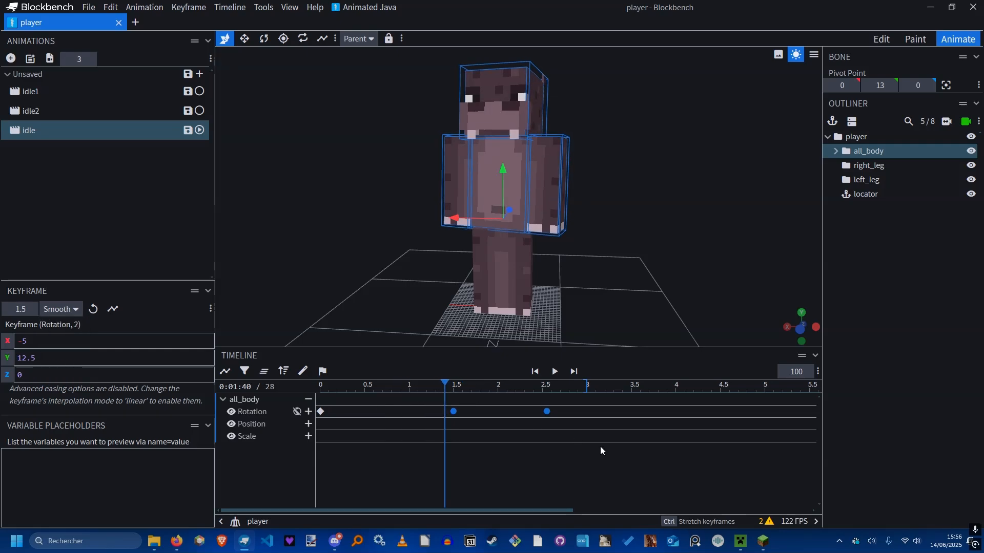
{"action": "left_click", "coordinate": [58, 309]}
{"action": "left_click", "coordinate": [65, 378]}
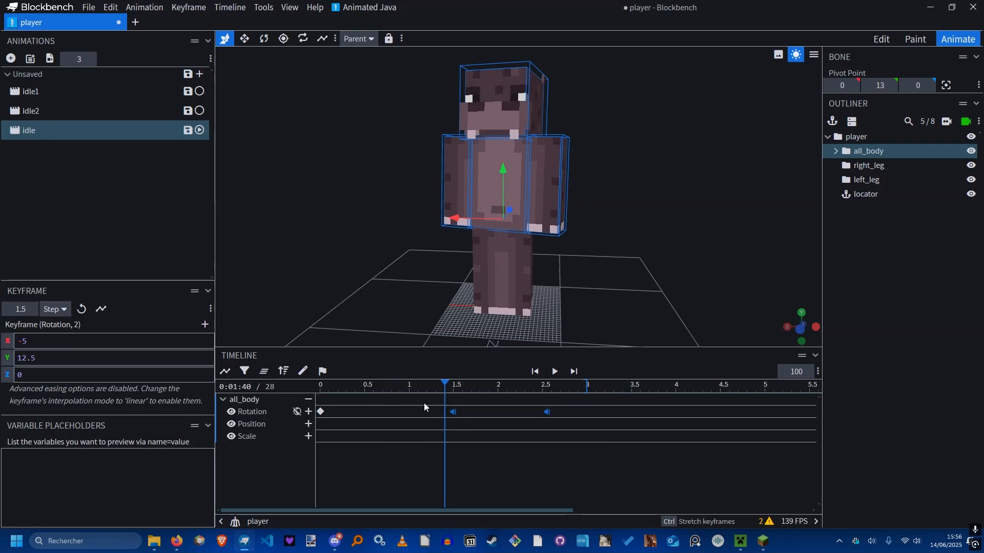
{"action": "key", "text": "space"}
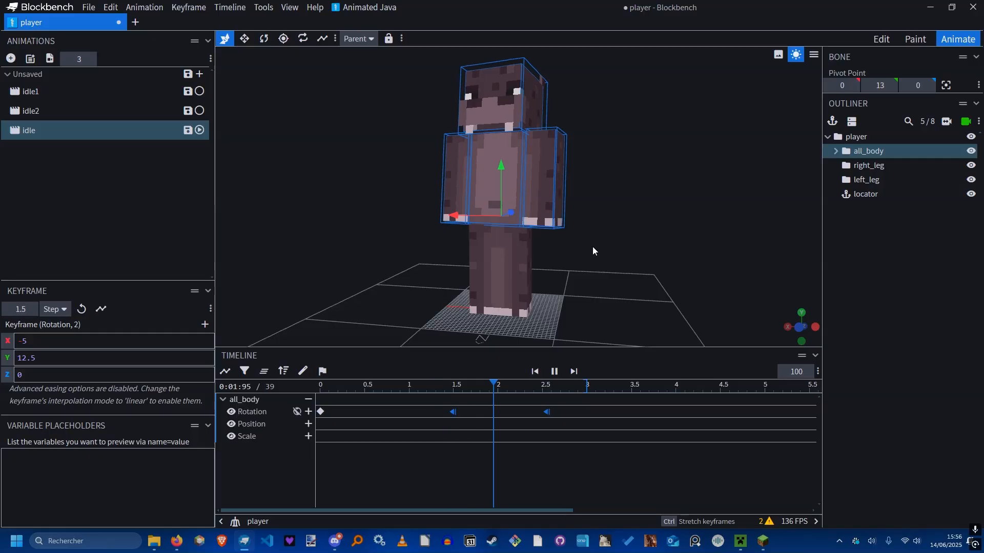
{"action": "key", "text": "space"}
Try Step interpolation on the rotation keyframe at 0 seconds as well and play the animation.
{"action": "left_click", "coordinate": [321, 411]}
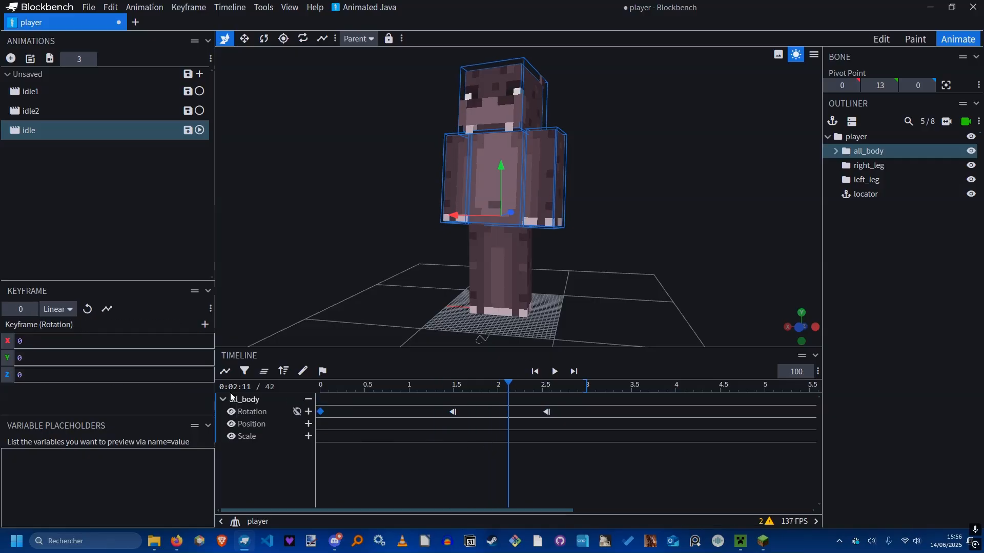
{"action": "left_click", "coordinate": [49, 309]}
{"action": "left_click", "coordinate": [69, 378]}
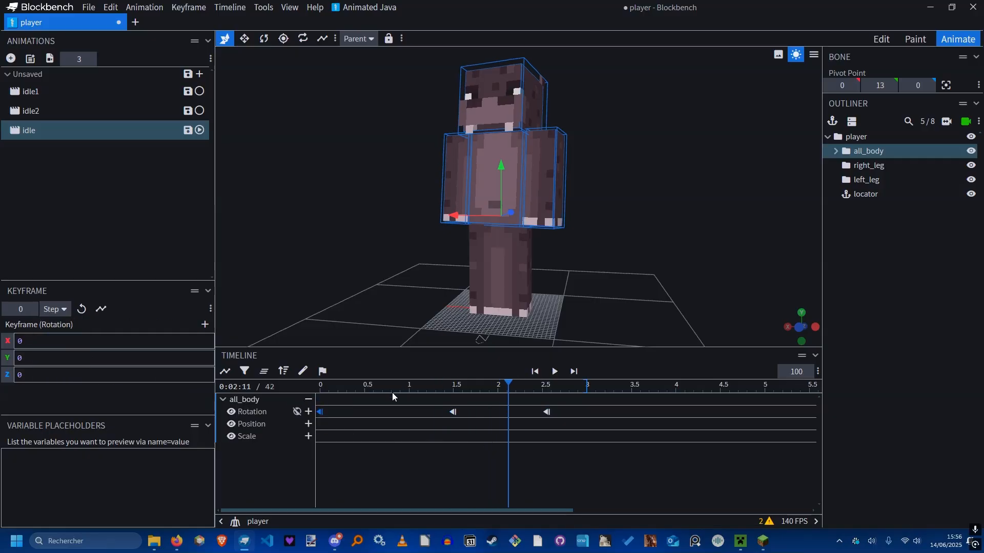
{"action": "key", "text": "space"}
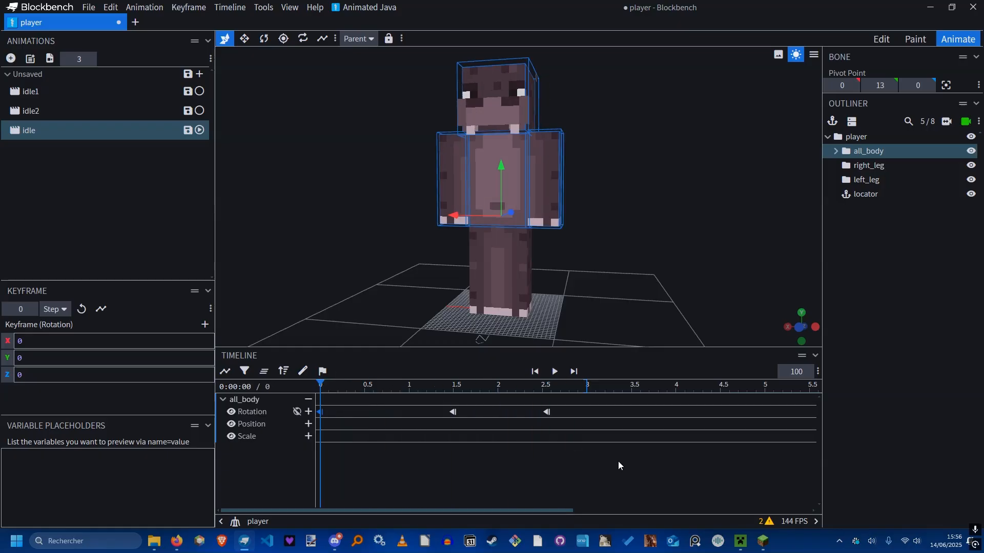
Set all three rotation keyframes to Smooth interpolation and change the one at 0 seconds back to Linear.
{"action": "left_click_drag", "start_coordinate": [650, 472], "coordinate": [292, 397]}
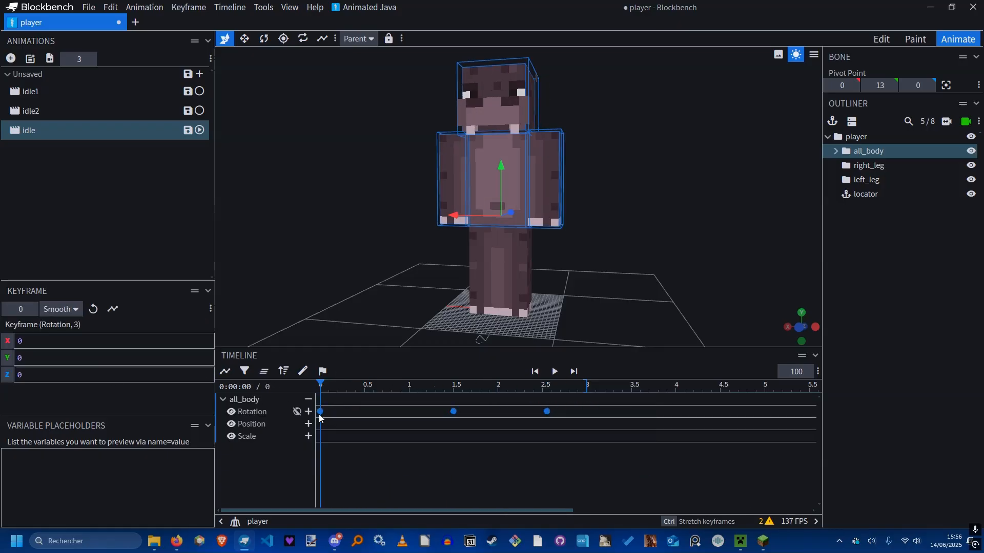
{"action": "left_click", "coordinate": [320, 412]}
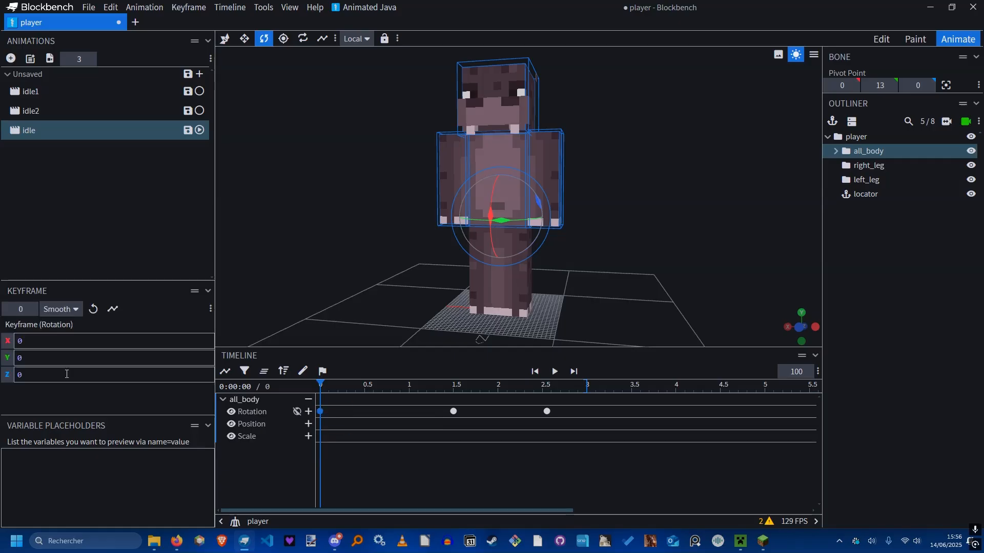
{"action": "left_click", "coordinate": [60, 309]}
{"action": "left_click", "coordinate": [66, 324]}
Select all three all_body rotation keyframes and review the available interpolation modes.
{"action": "left_click_drag", "start_coordinate": [627, 451], "coordinate": [307, 402]}
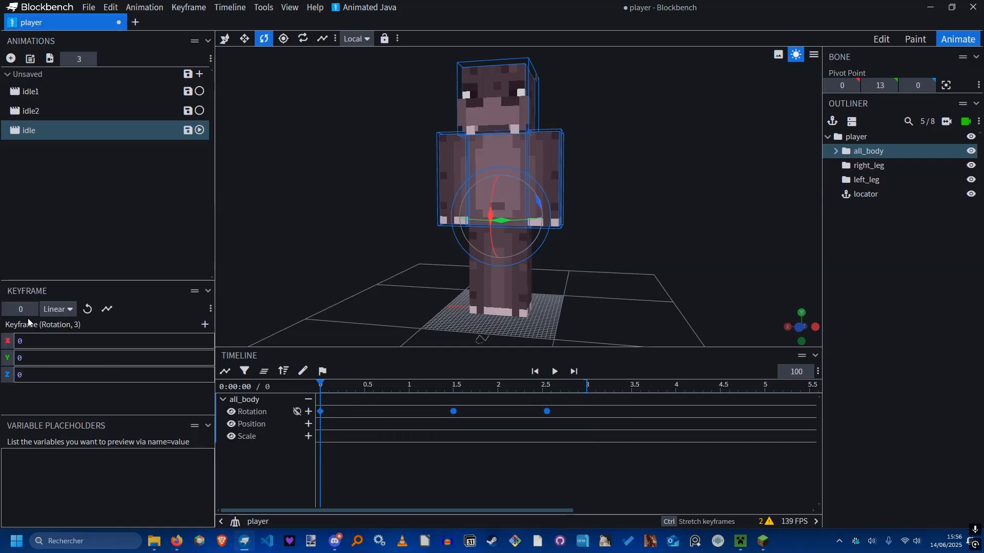
{"action": "left_click", "coordinate": [55, 309]}
{"action": "left_click", "coordinate": [57, 308]}
{"action": "left_click", "coordinate": [55, 311]}
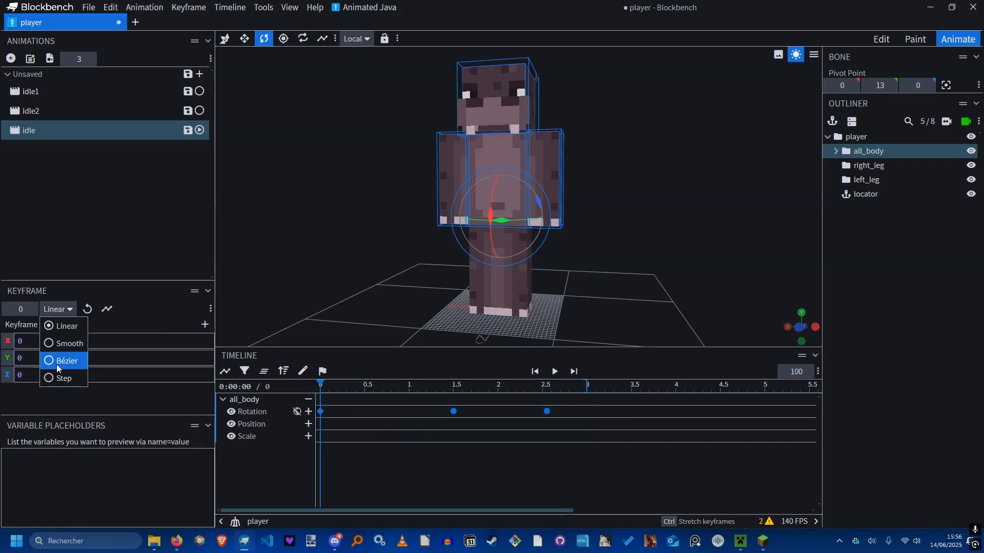
{"action": "left_click", "coordinate": [59, 326]}
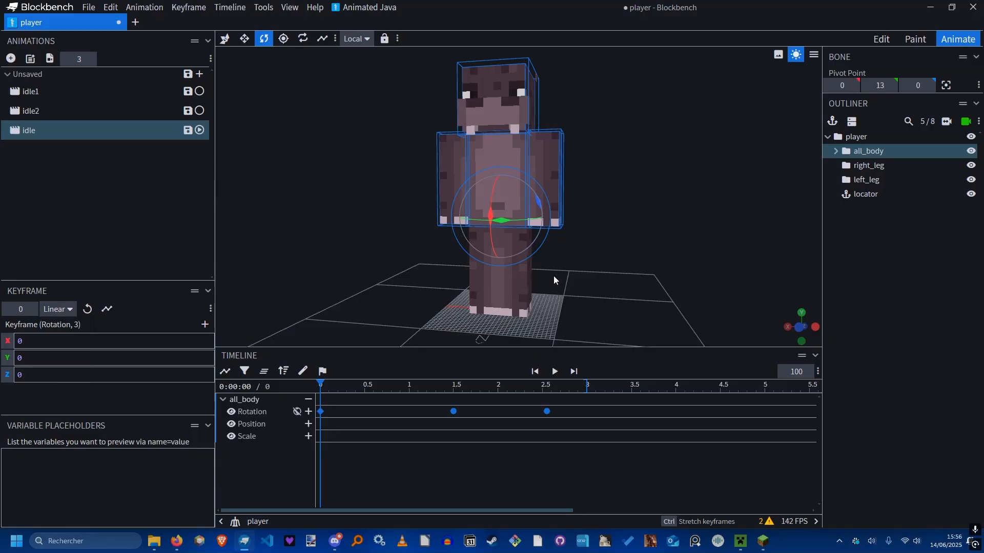
Scrub the timeline and compare the interpolation of the rotation keyframes at 0, 1.5 and 2.55 seconds.
{"action": "left_click", "coordinate": [321, 412]}
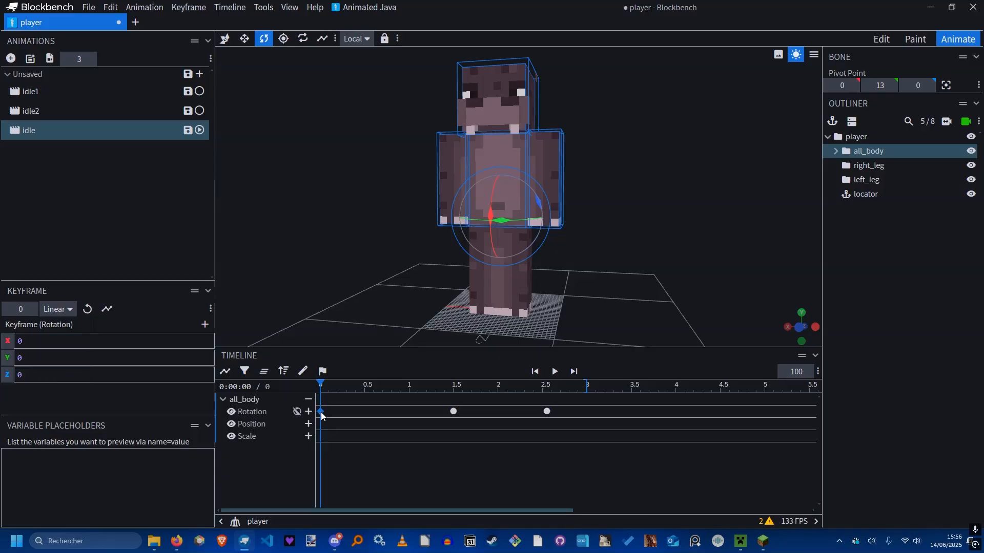
{"action": "left_click_drag", "start_coordinate": [327, 392], "coordinate": [450, 413]}
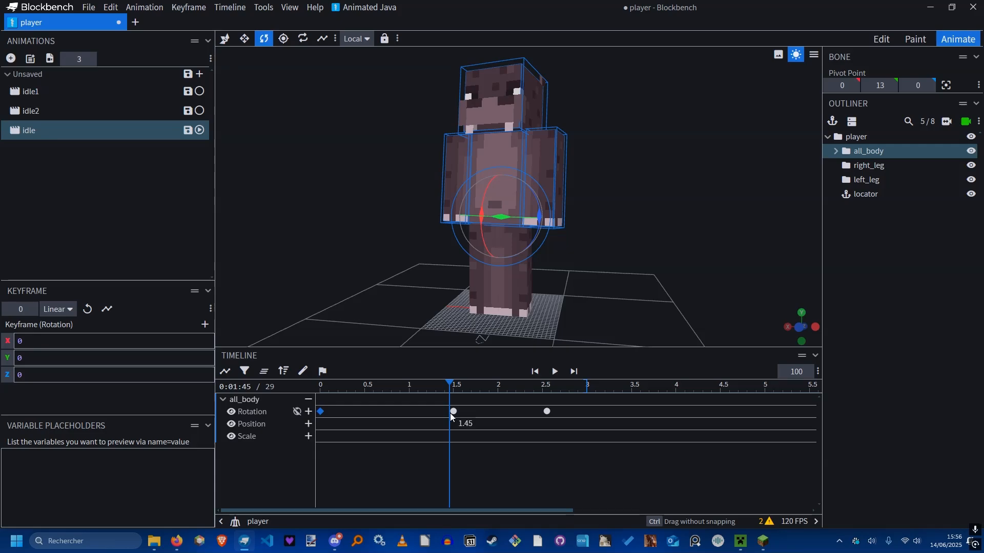
{"action": "left_click", "coordinate": [322, 414]}
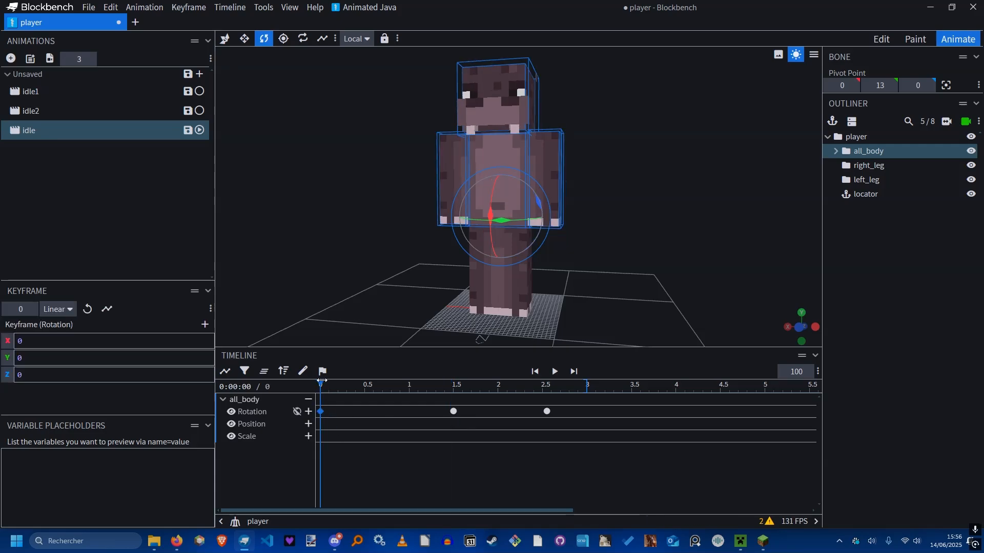
{"action": "left_click_drag", "start_coordinate": [321, 381], "coordinate": [280, 394]}
{"action": "left_click_drag", "start_coordinate": [582, 442], "coordinate": [442, 403]}
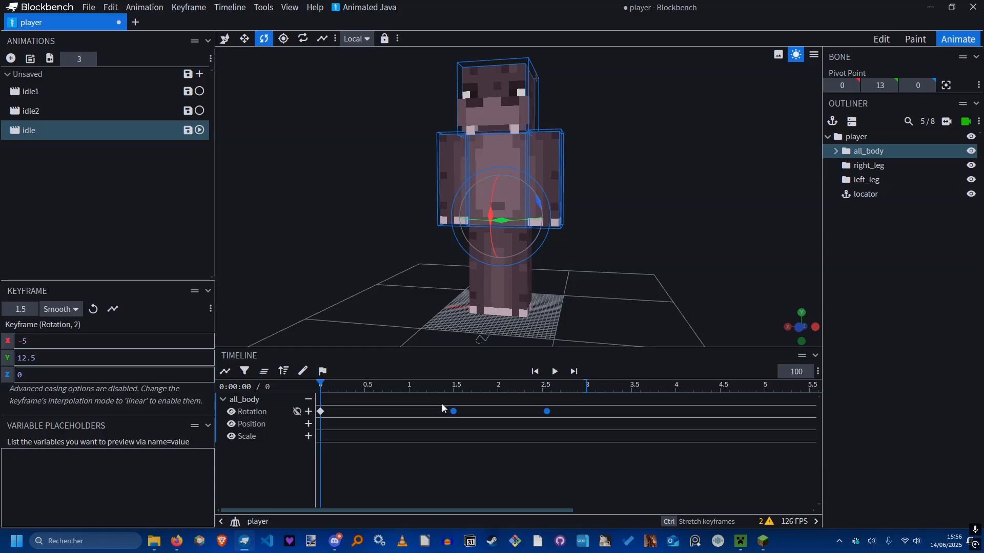
{"action": "left_click", "coordinate": [321, 412]}
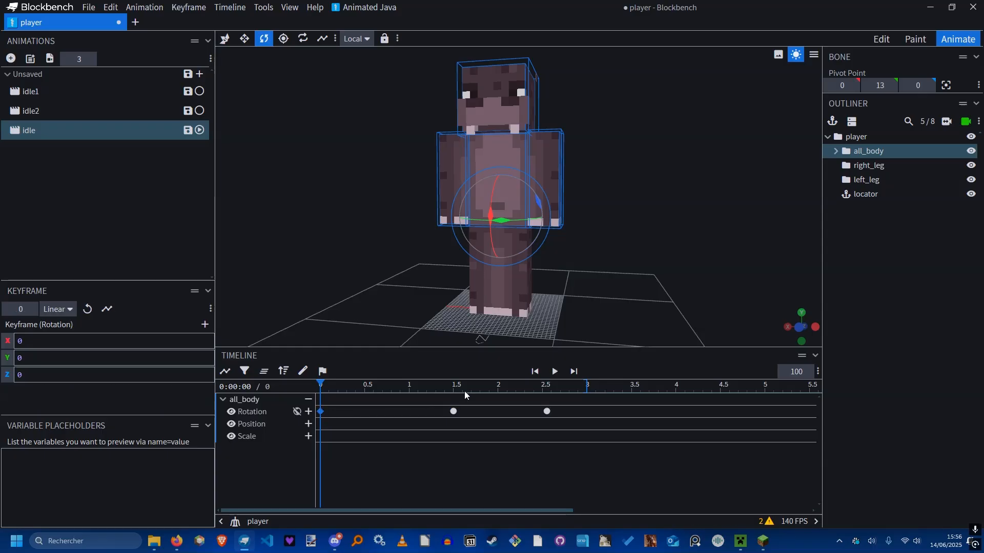
{"action": "left_click", "coordinate": [547, 411]}
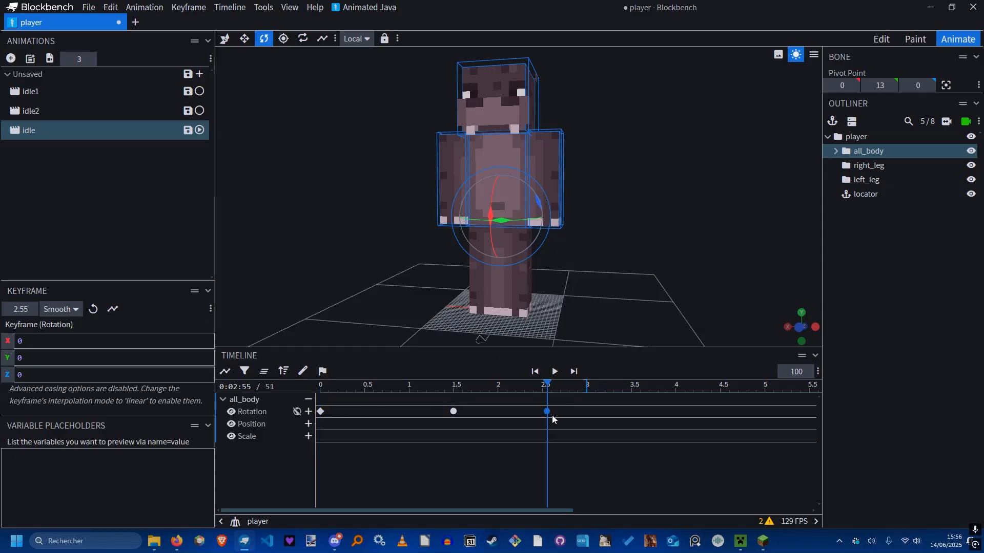
Check the pose around the 1.5-second keyframe, return to the keyframe at 0 seconds and save the project.
{"action": "left_click_drag", "start_coordinate": [500, 394], "coordinate": [452, 395]}
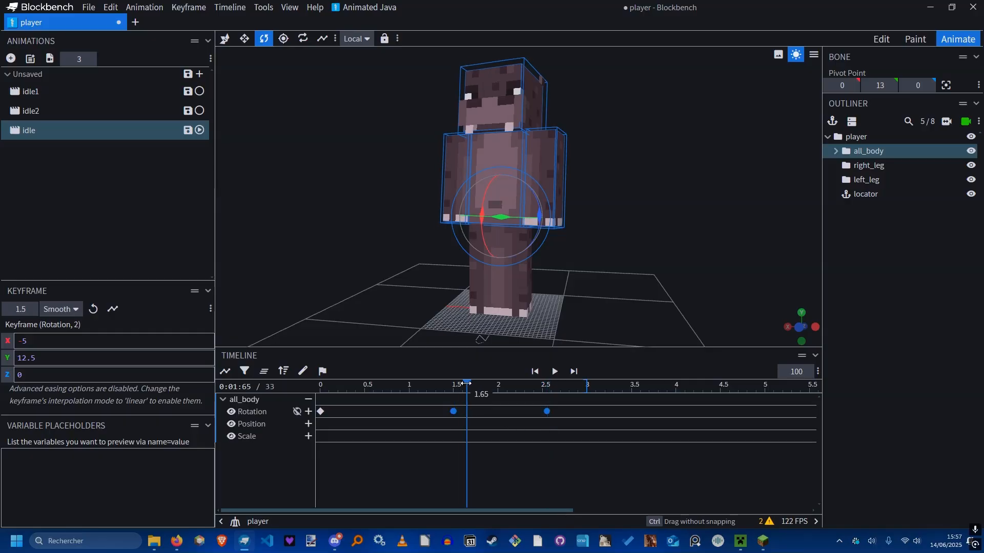
{"action": "double_click", "coordinate": [453, 411]}
{"action": "left_click_drag", "start_coordinate": [456, 434], "coordinate": [321, 412]}
{"action": "left_click", "coordinate": [321, 412]}
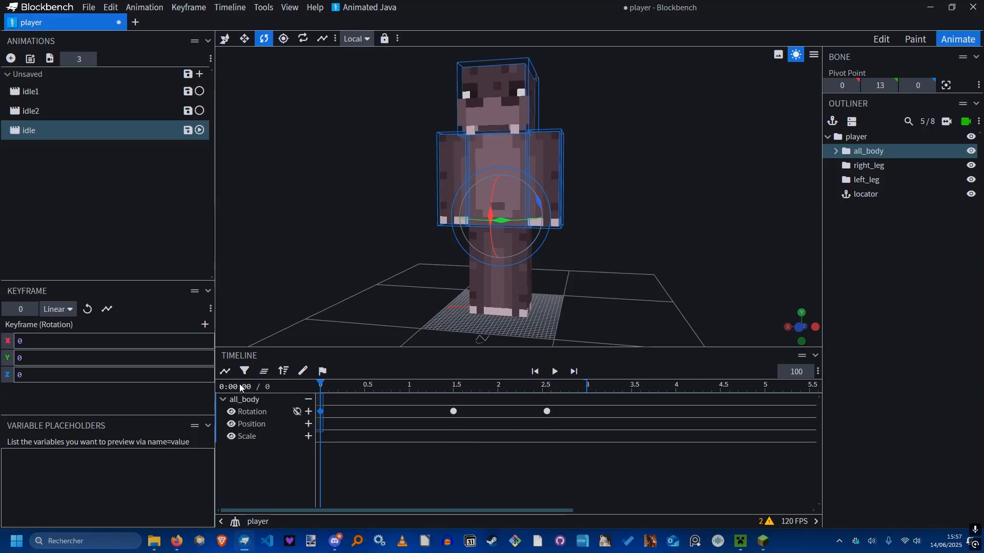
{"action": "key", "text": "ctrl+s"}
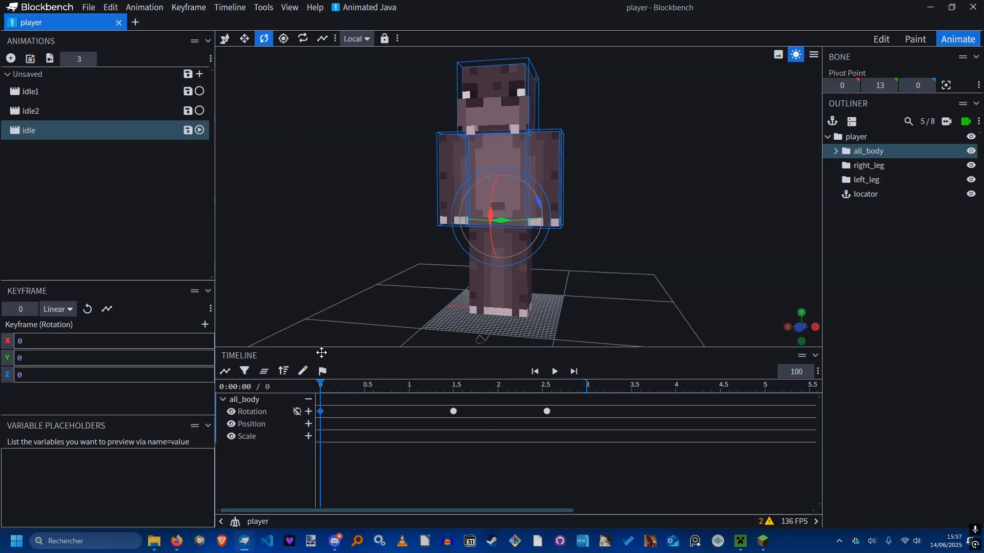
Switch the all_body rotation keyframe at 0 seconds to Smooth interpolation and play the animation.
{"action": "left_click", "coordinate": [59, 309]}
{"action": "left_click", "coordinate": [61, 341]}
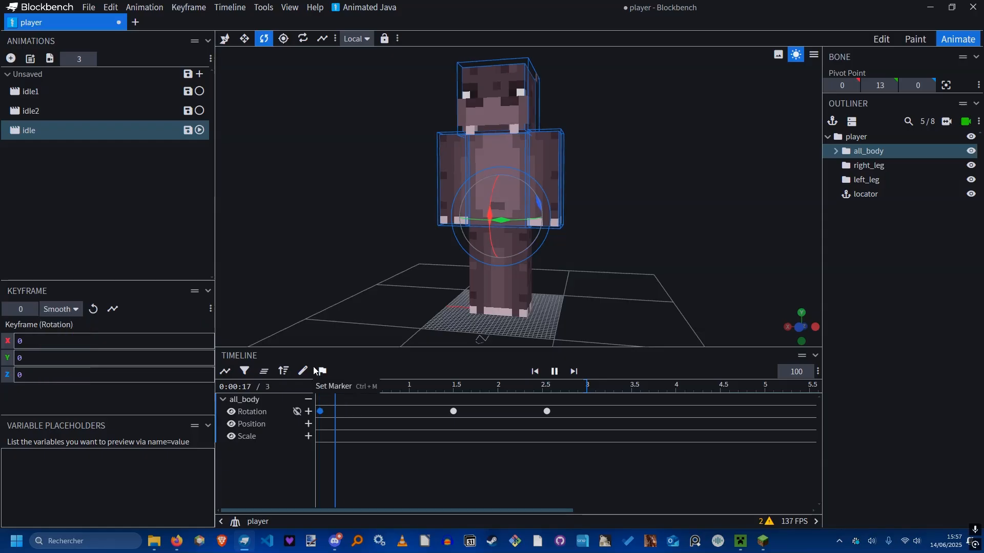
{"action": "key", "text": "space"}
{"action": "key", "text": "space"}
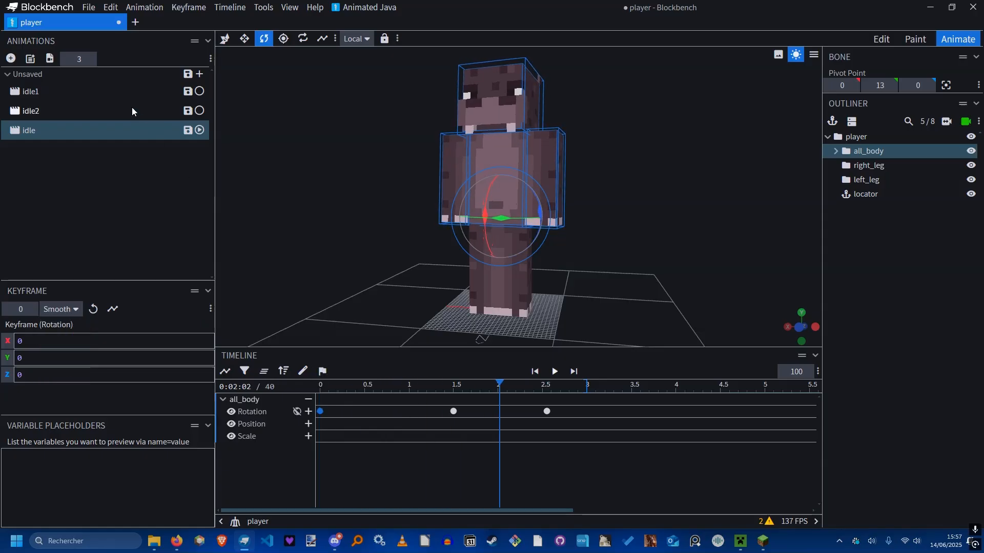
Return the all_body rotation keyframe at 0 seconds to Linear interpolation and replay the animation.
{"action": "left_click", "coordinate": [321, 386]}
{"action": "left_click", "coordinate": [60, 309]}
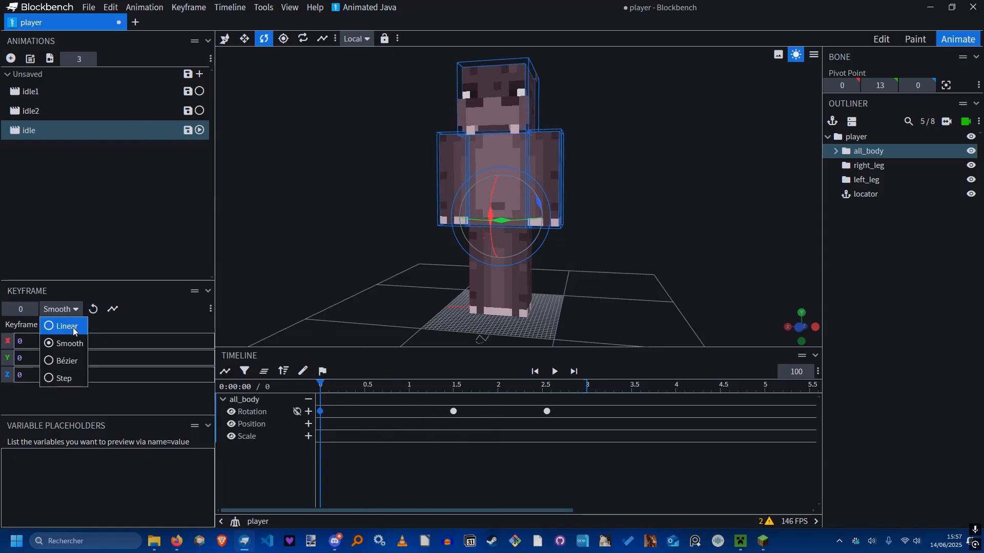
{"action": "left_click", "coordinate": [62, 323]}
{"action": "key", "text": "space"}
{"action": "left_click_drag", "start_coordinate": [536, 272], "coordinate": [289, 251]}
{"action": "key", "text": "space"}
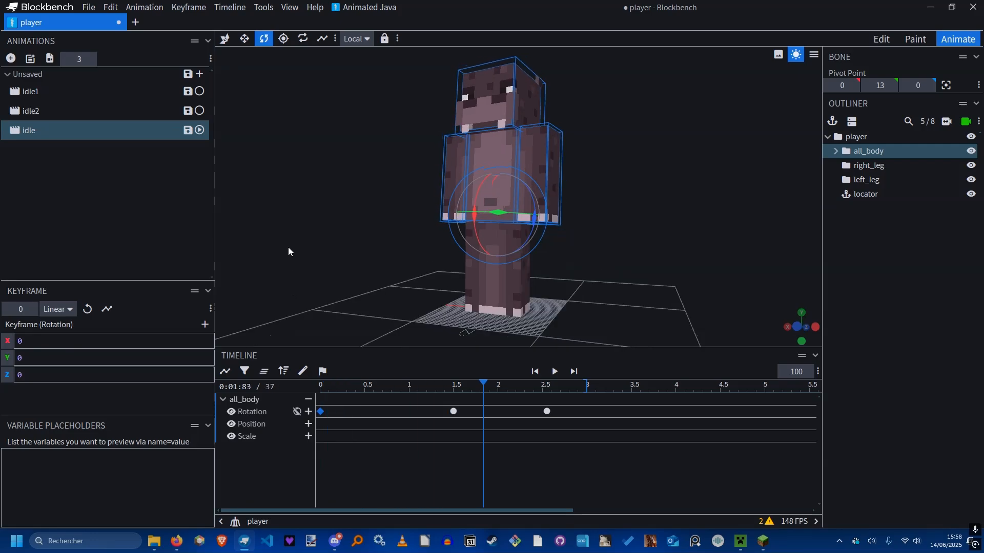
Set the all_body rotation keyframe at 1.5 seconds to Linear interpolation and inspect its easing and elasticity options.
{"action": "left_click", "coordinate": [454, 411]}
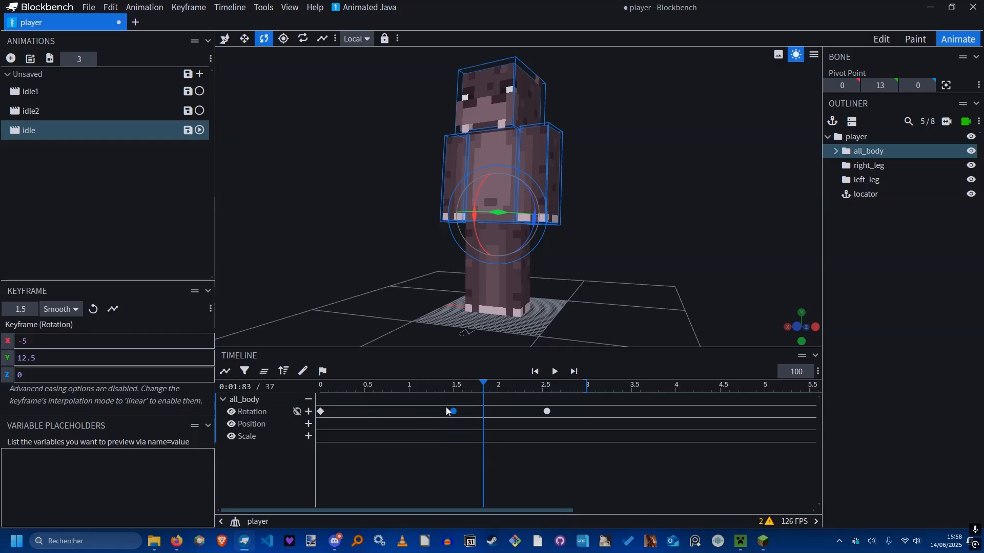
{"action": "left_click_drag", "start_coordinate": [453, 431], "coordinate": [319, 390]}
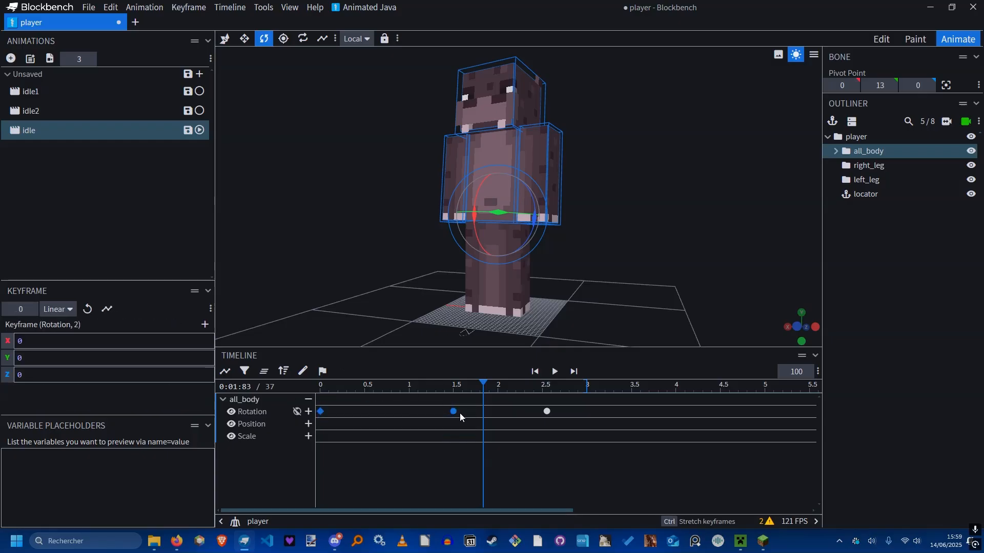
{"action": "left_click", "coordinate": [453, 412]}
{"action": "left_click", "coordinate": [58, 309]}
{"action": "left_click", "coordinate": [66, 324]}
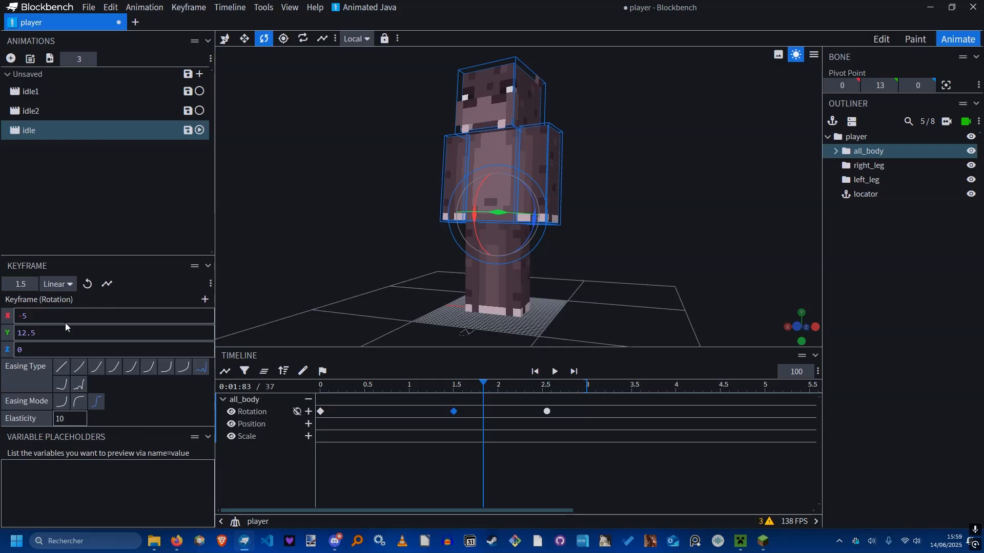
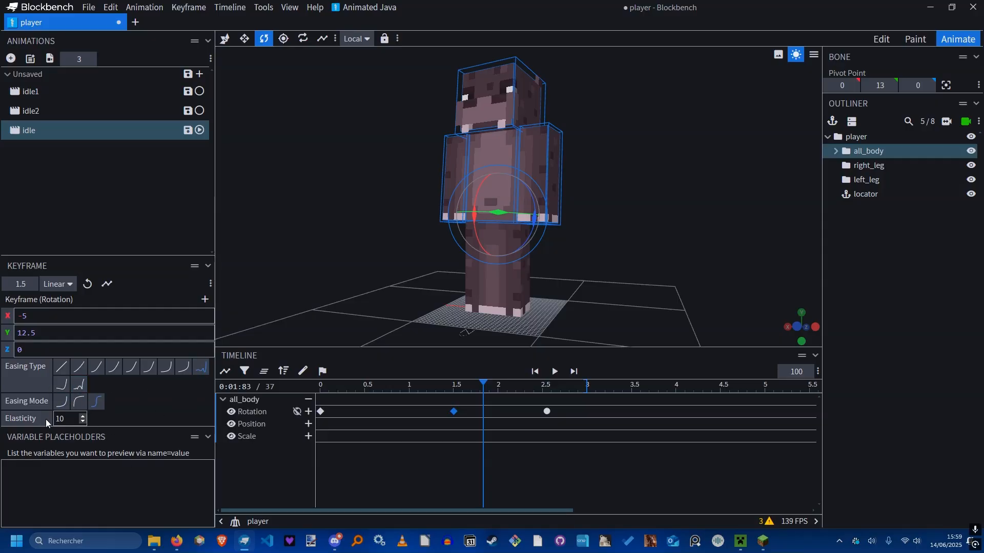
{"action": "double_click", "coordinate": [71, 422]}
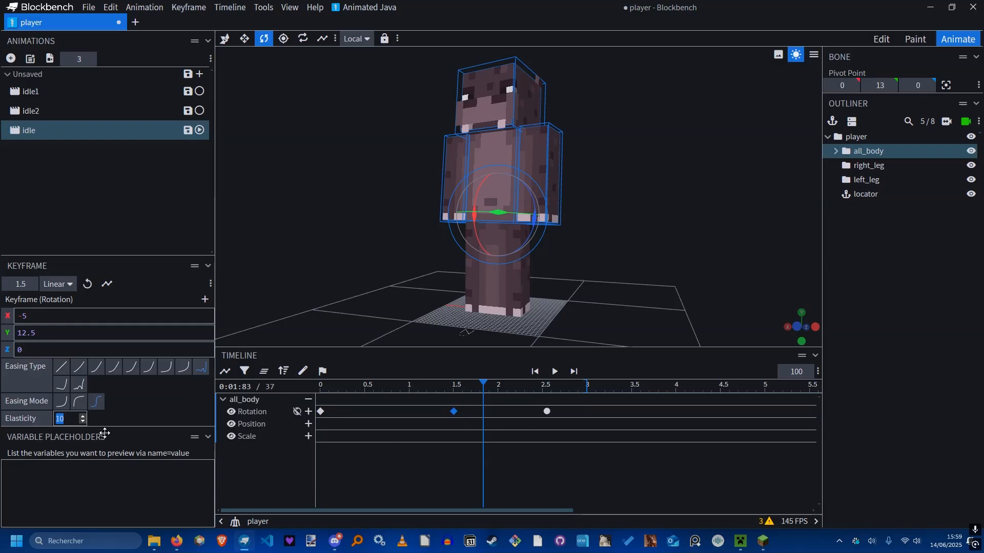
Try Smooth interpolation on the all_body keyframe at 0 seconds and preview the animation from the start.
{"action": "left_click", "coordinate": [321, 412]}
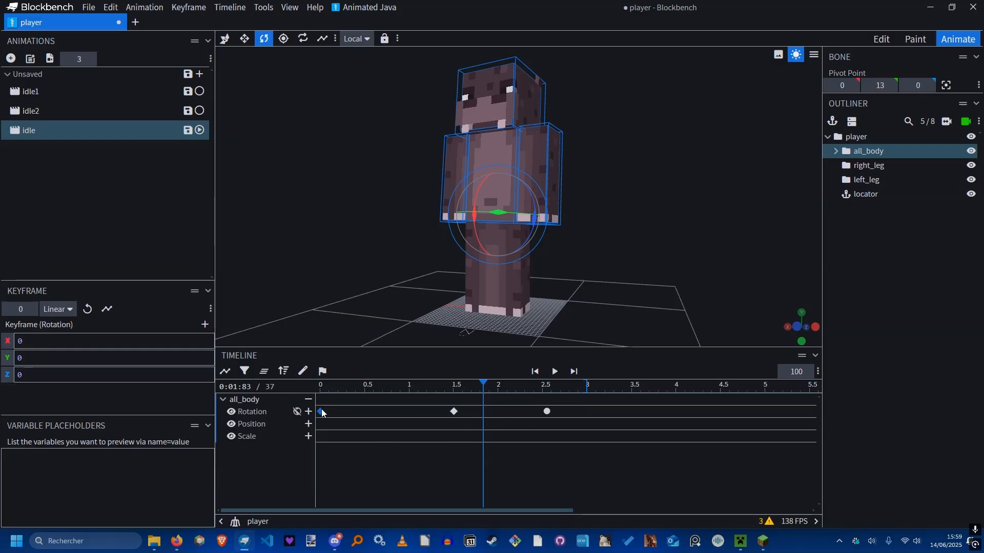
{"action": "left_click", "coordinate": [54, 309]}
{"action": "left_click", "coordinate": [61, 342]}
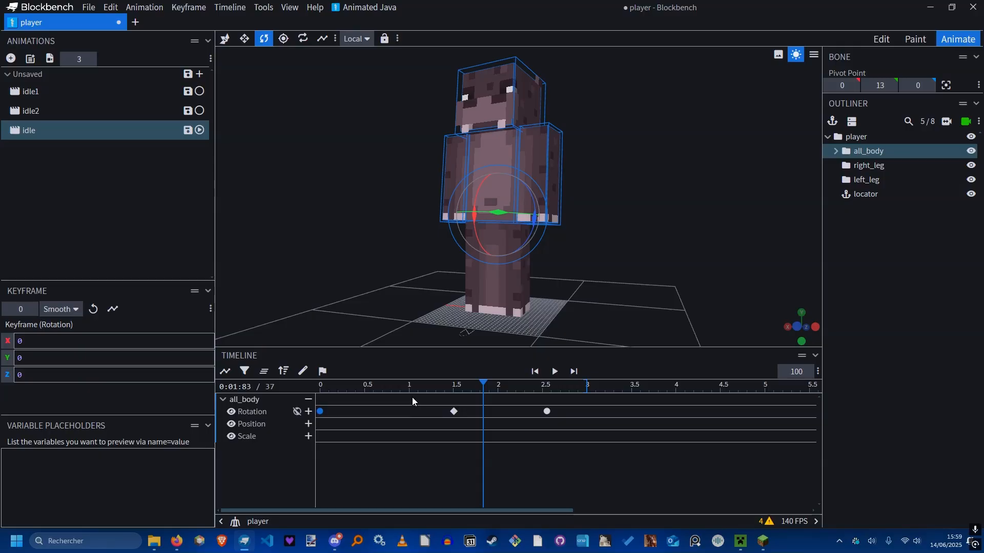
{"action": "left_click_drag", "start_coordinate": [373, 387], "coordinate": [256, 394]}
{"action": "key", "text": "space"}
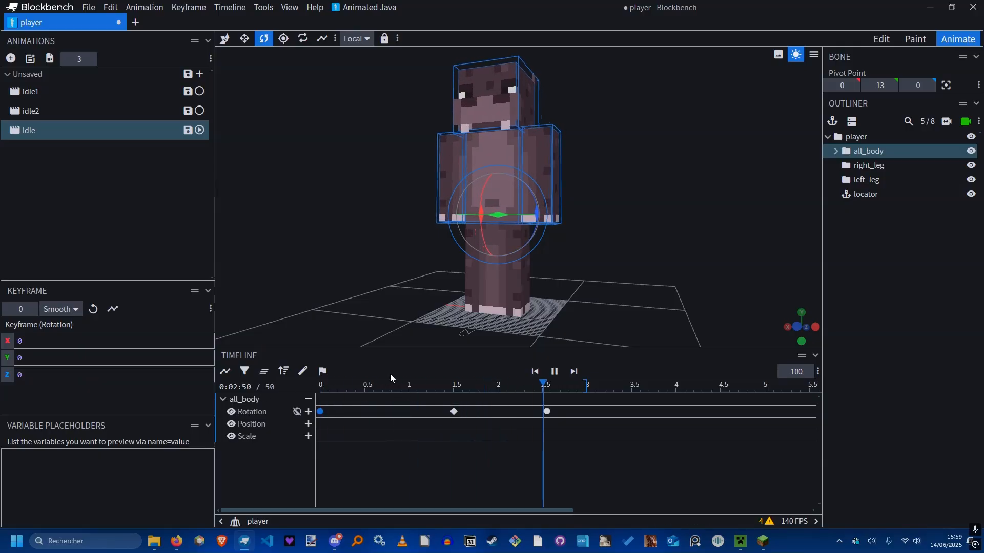
{"action": "key", "text": "space"}
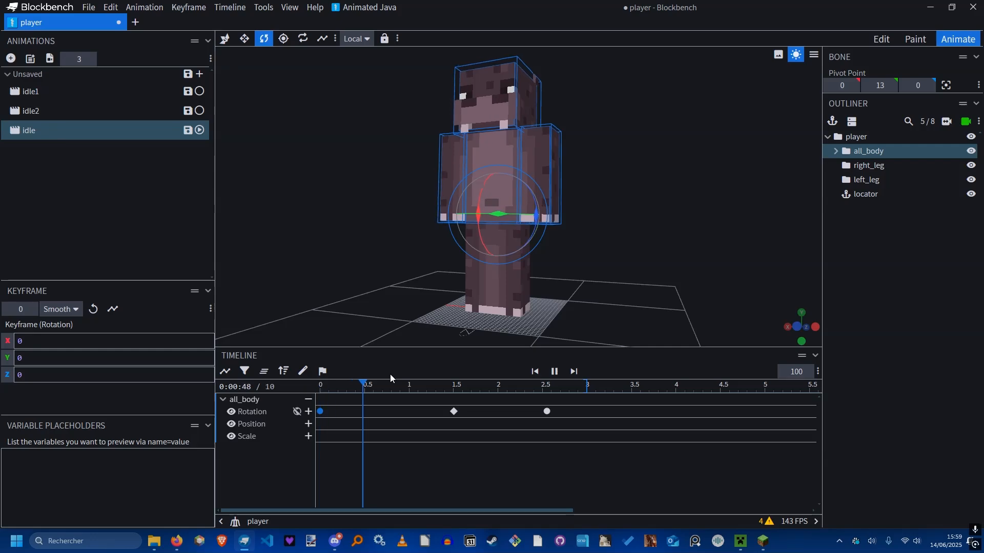
{"action": "key", "text": "space"}
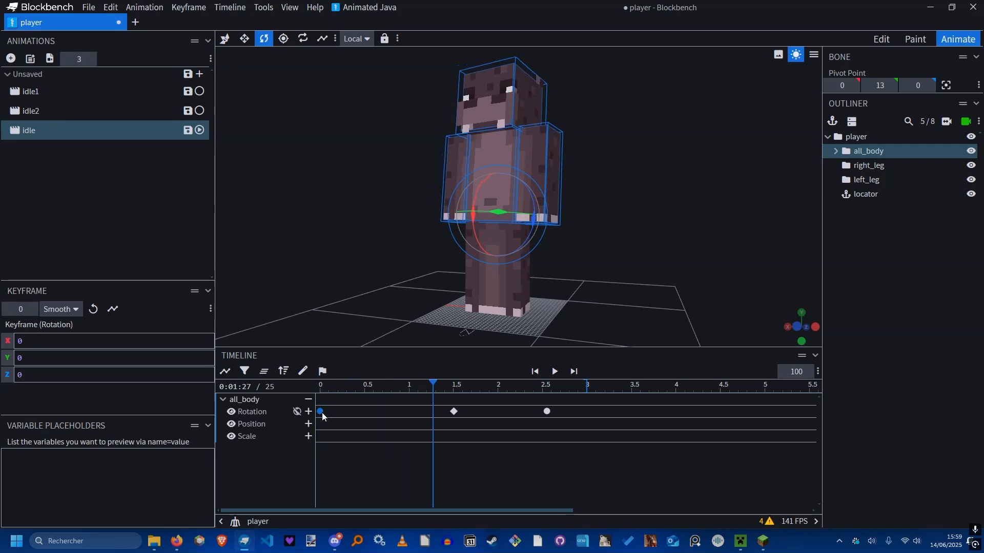
Restore Linear interpolation on the all_body keyframe at 0 seconds and check the easing options of the 1.5-second keyframe.
{"action": "left_click", "coordinate": [57, 310]}
{"action": "left_click", "coordinate": [62, 323]}
{"action": "key", "text": "space"}
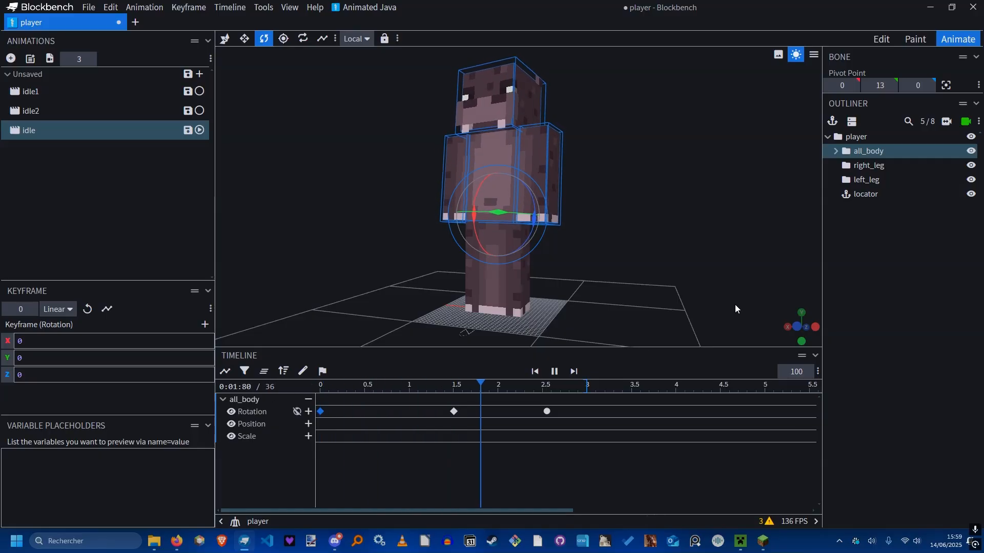
{"action": "left_click", "coordinate": [454, 413]}
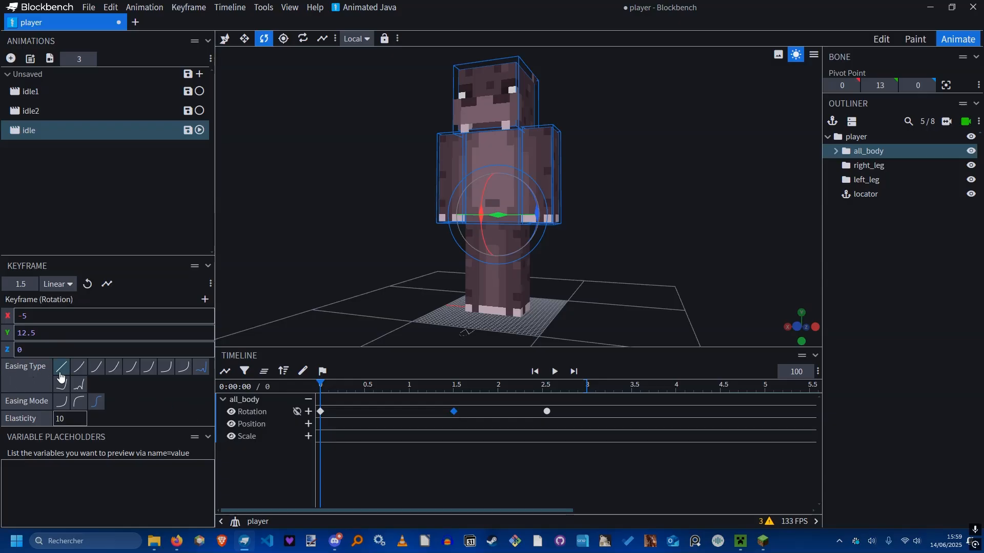
{"action": "left_click", "coordinate": [322, 413]}
{"action": "left_click", "coordinate": [58, 309]}
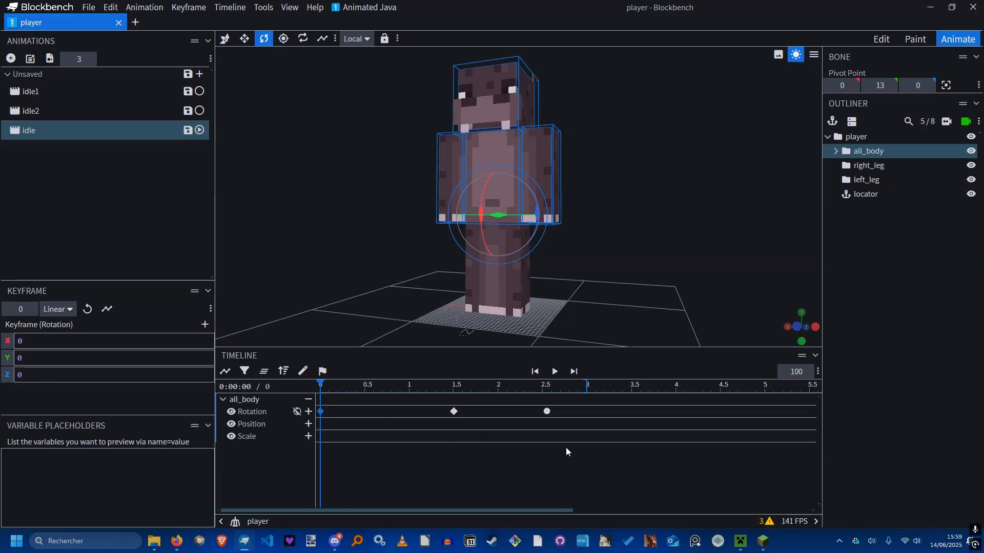
Set the all_body rotation keyframes at 1.5 and 2.55 seconds to Smooth interpolation, save the project and preview it.
{"action": "left_click_drag", "start_coordinate": [565, 447], "coordinate": [440, 389], "text": "shift"}
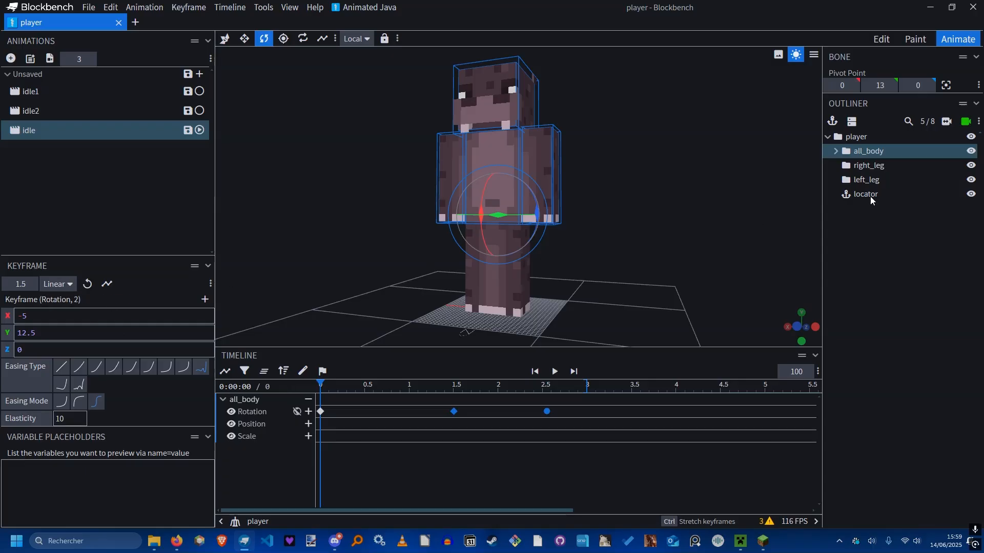
{"action": "left_click", "coordinate": [57, 284]}
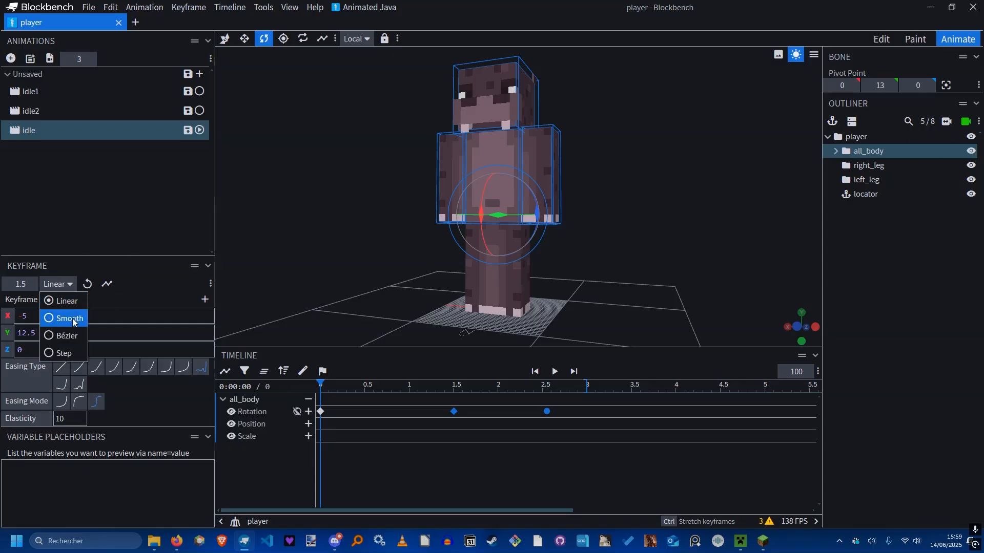
{"action": "left_click", "coordinate": [73, 320]}
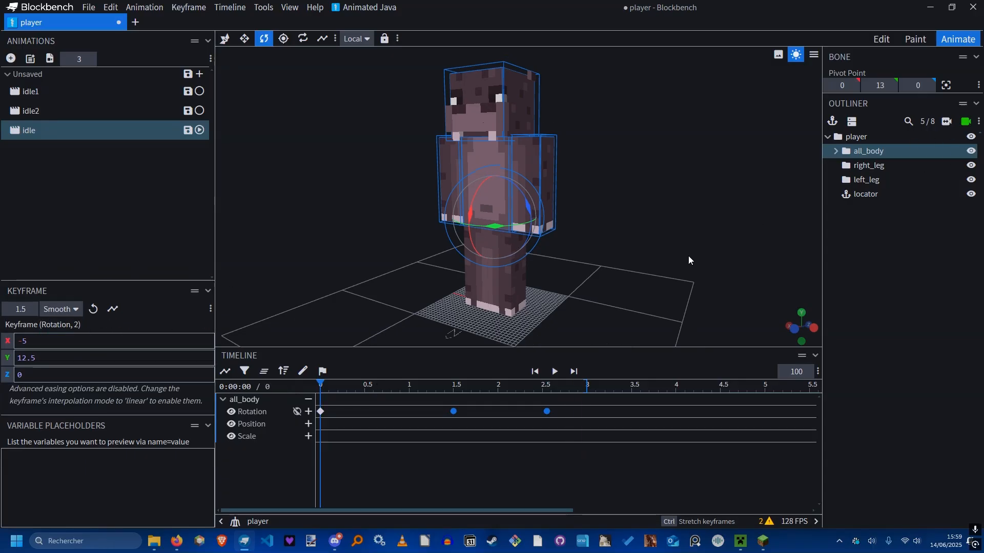
{"action": "key", "text": "ctrl+s"}
{"action": "key", "text": "space"}
{"action": "left_click_drag", "start_coordinate": [628, 248], "coordinate": [659, 271]}
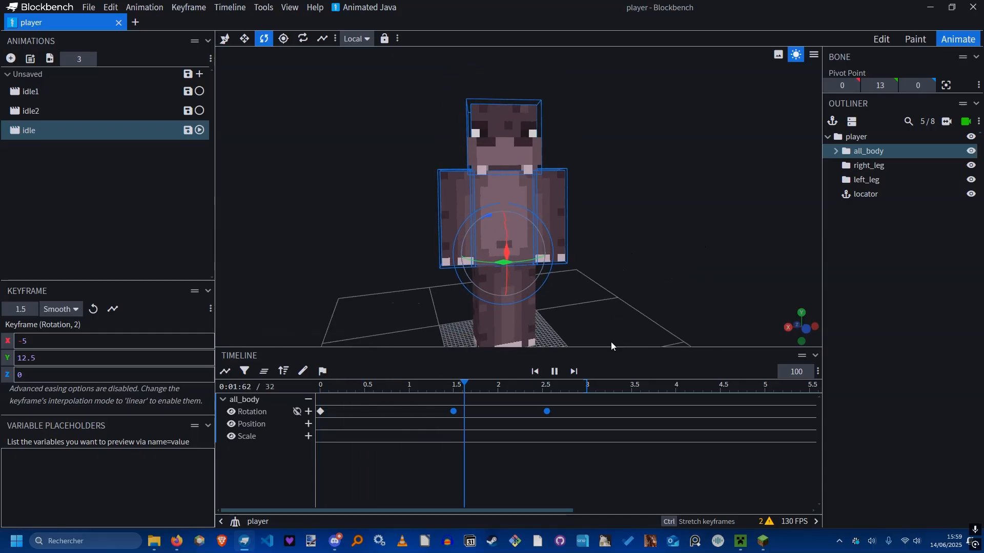
Add a rotation keyframe for the head bone at 0 seconds.
{"action": "left_click", "coordinate": [518, 144]}
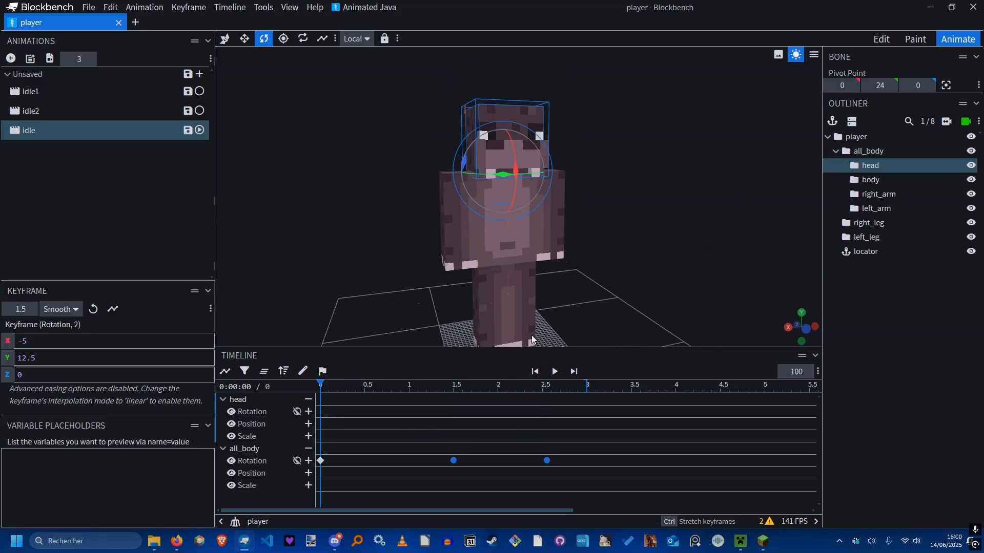
{"action": "left_click_drag", "start_coordinate": [353, 388], "coordinate": [288, 335]}
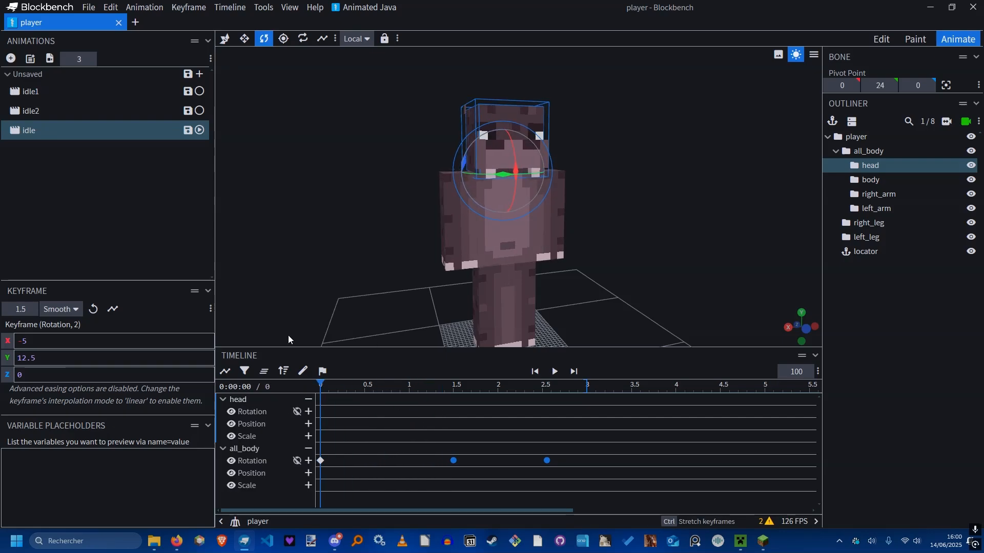
{"action": "left_click", "coordinate": [308, 412]}
Rotate the head to X -15 and Y 15 in a new keyframe and place that keyframe at 1.65 seconds.
{"action": "left_click_drag", "start_coordinate": [328, 386], "coordinate": [430, 386]}
{"action": "left_click_drag", "start_coordinate": [505, 169], "coordinate": [628, 212]}
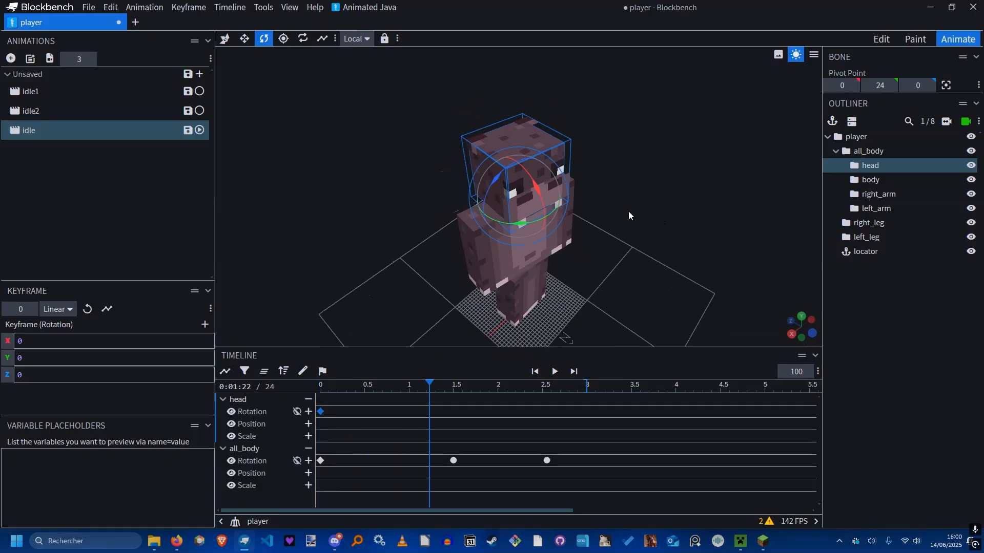
{"action": "left_click_drag", "start_coordinate": [539, 213], "coordinate": [533, 187]}
{"action": "left_click_drag", "start_coordinate": [638, 210], "coordinate": [626, 188]}
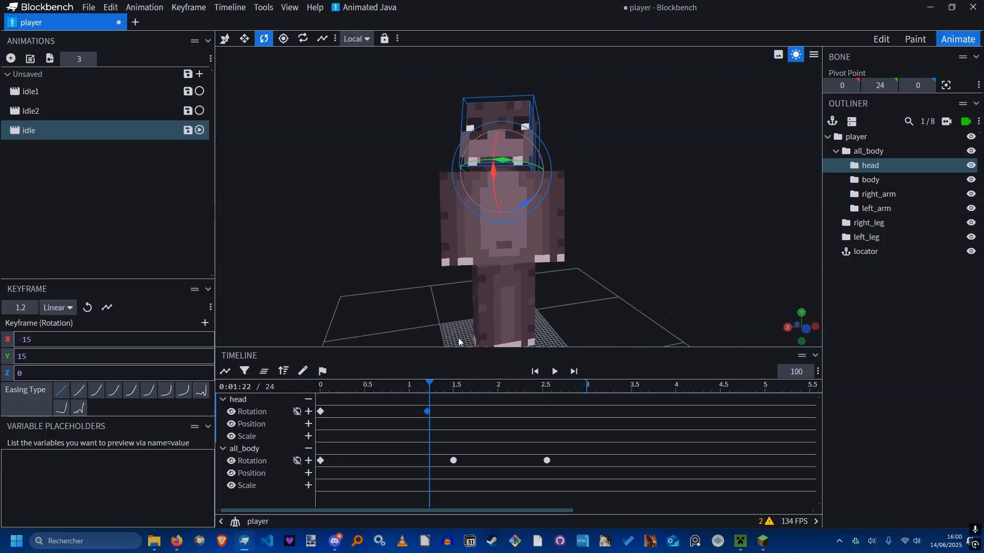
{"action": "left_click_drag", "start_coordinate": [453, 384], "coordinate": [469, 384]}
{"action": "mouse_move", "coordinate": [428, 412]}
{"action": "left_mouse_down"}
{"action": "mouse_move", "coordinate": [441, 411]}
{"action": "mouse_move", "coordinate": [432, 399]}
{"action": "mouse_move", "coordinate": [458, 411]}
{"action": "mouse_move", "coordinate": [444, 412]}
{"action": "left_mouse_up"}
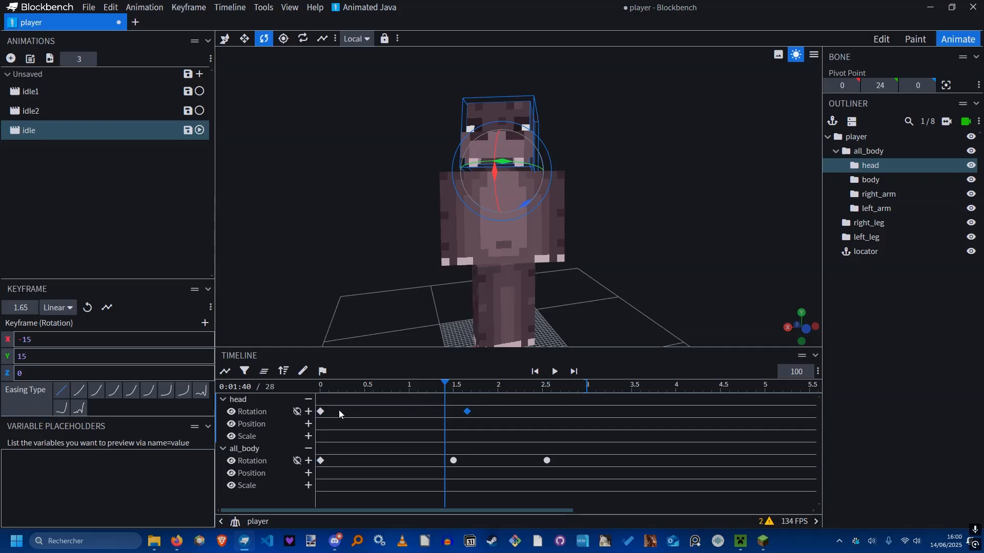
Duplicate the head's 0-second rotation keyframe near the end of the animation, at about 2.8 seconds.
{"action": "left_click", "coordinate": [321, 412]}
{"action": "left_click_drag", "start_coordinate": [555, 389], "coordinate": [565, 411]}
{"action": "key", "text": "ctrl+v"}
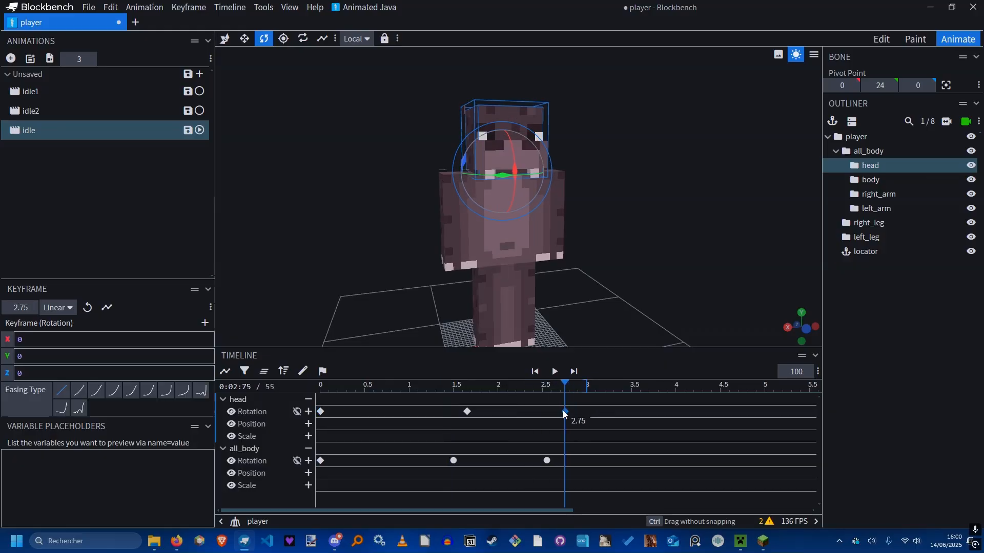
{"action": "left_click_drag", "start_coordinate": [633, 428], "coordinate": [302, 398]}
{"action": "left_click", "coordinate": [564, 411]}
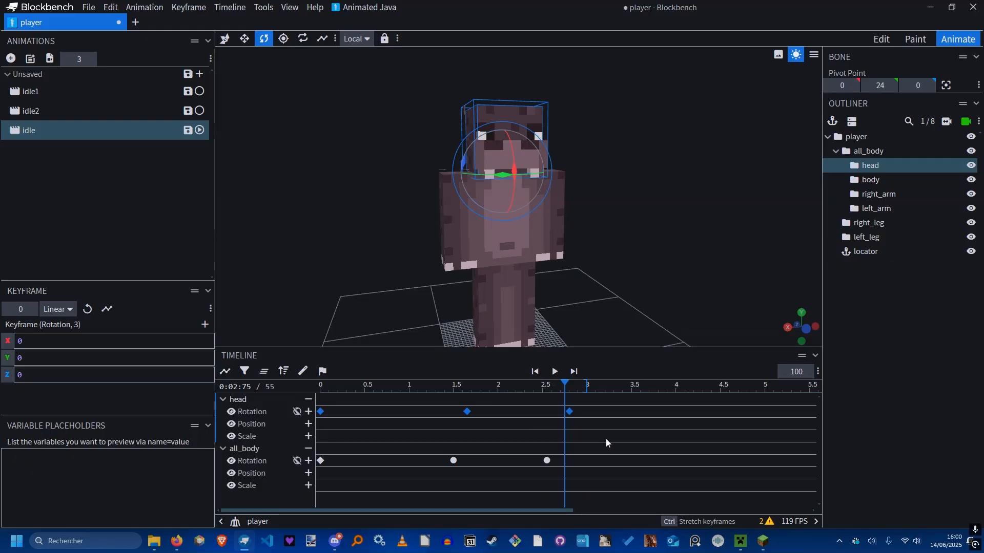
Set the head's last two rotation keyframes to Smooth interpolation and play the animation.
{"action": "left_click_drag", "start_coordinate": [606, 439], "coordinate": [461, 396]}
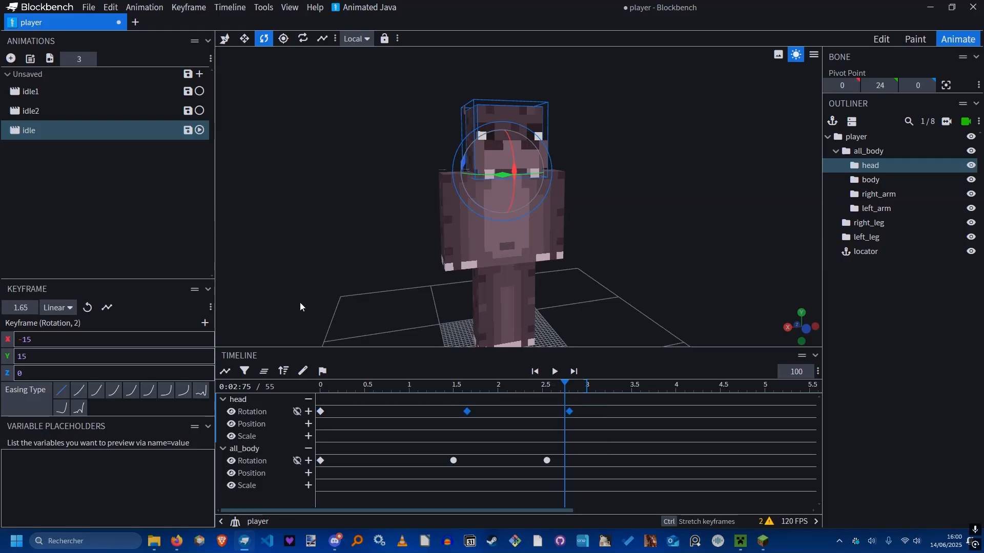
{"action": "left_click", "coordinate": [57, 307]}
{"action": "left_click", "coordinate": [65, 340]}
{"action": "key", "text": "space"}
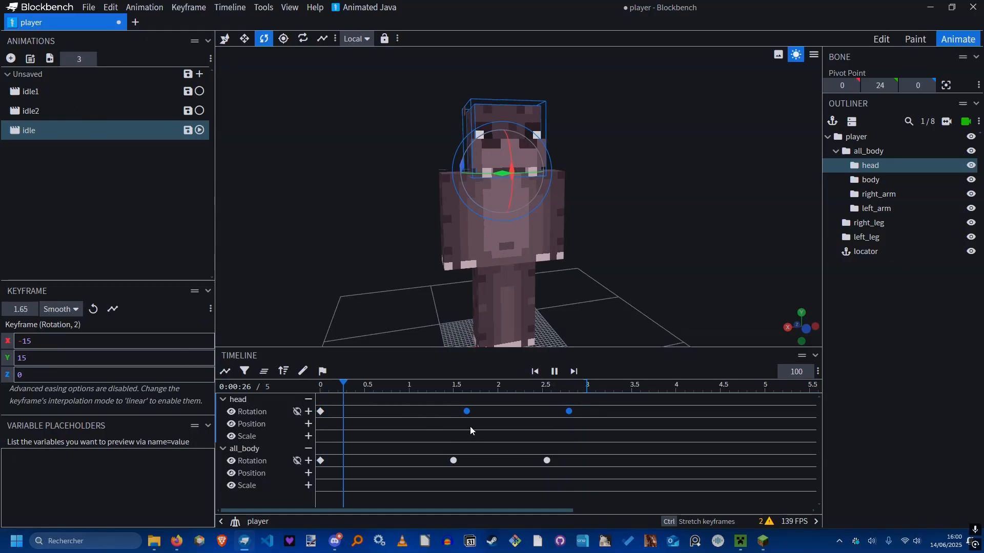
Review the head and body movement during playback and save the project.
{"action": "key", "text": "v"}
{"action": "left_click_drag", "start_coordinate": [698, 250], "coordinate": [592, 247]}
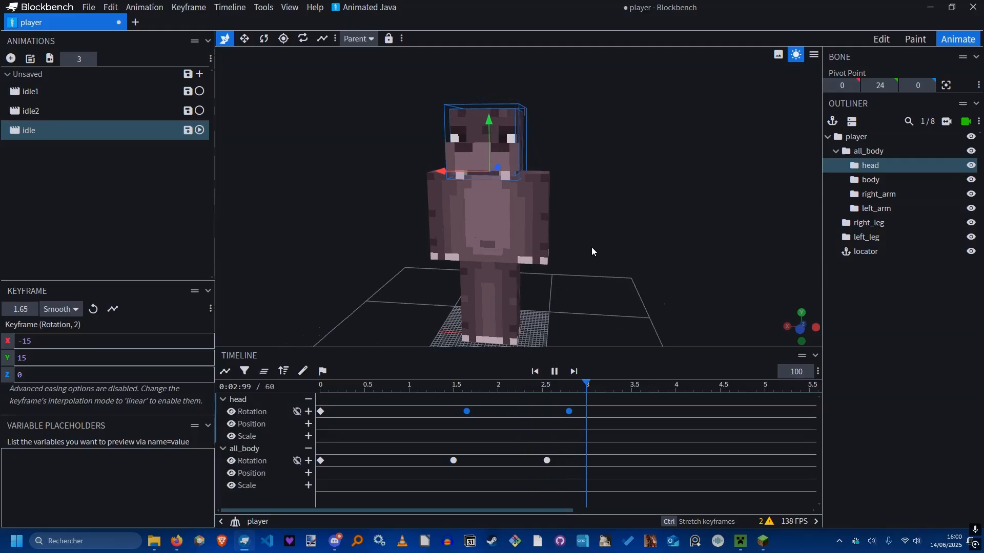
{"action": "key", "text": "ctrl+s"}
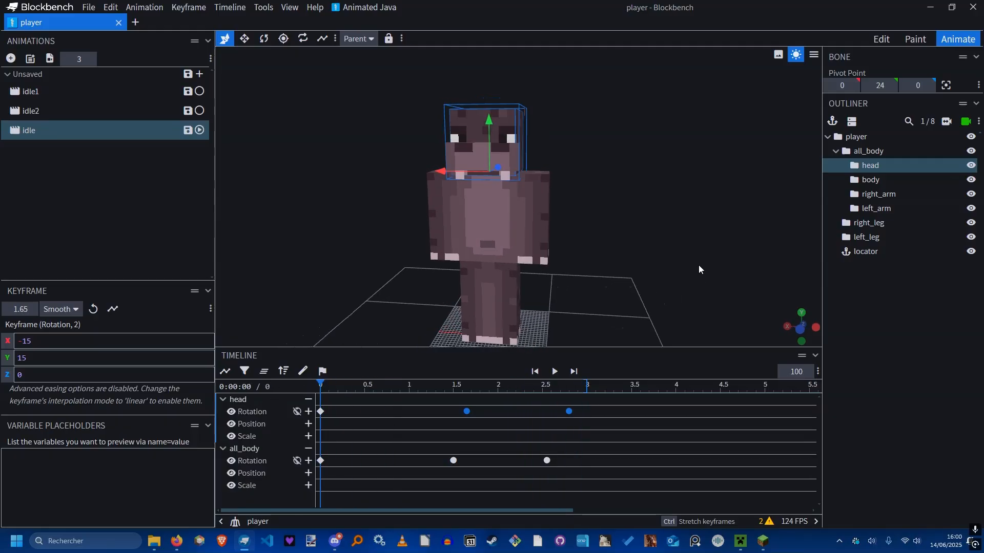
Apply the Sway animation preset to the left_arm bone in the idle animation.
{"action": "left_click_drag", "start_coordinate": [699, 266], "coordinate": [591, 291]}
{"action": "scroll", "coordinate": [610, 297], "scroll_direction": "up", "scroll_amount": 3}
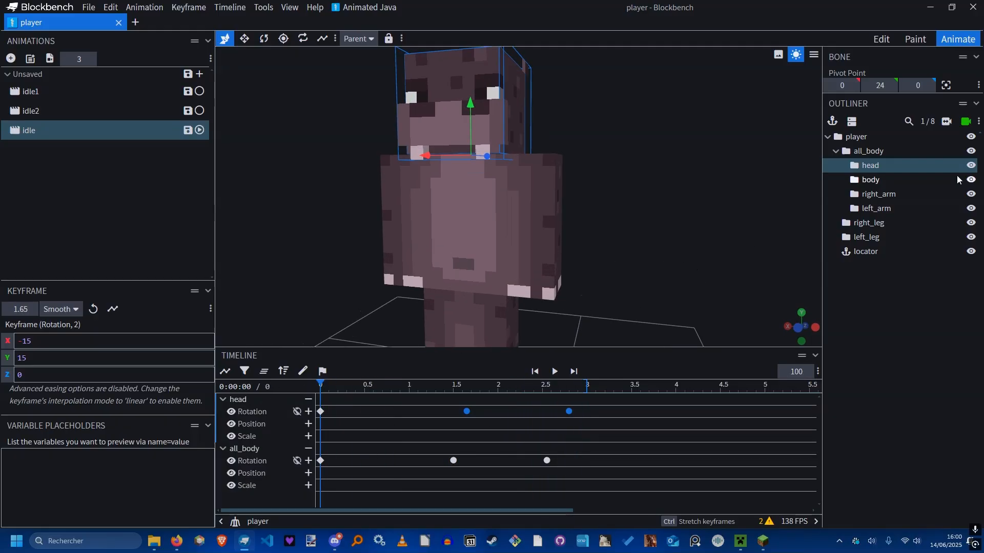
{"action": "scroll", "coordinate": [638, 198], "scroll_direction": "down", "scroll_amount": 3}
{"action": "left_click_drag", "start_coordinate": [638, 239], "coordinate": [644, 264]}
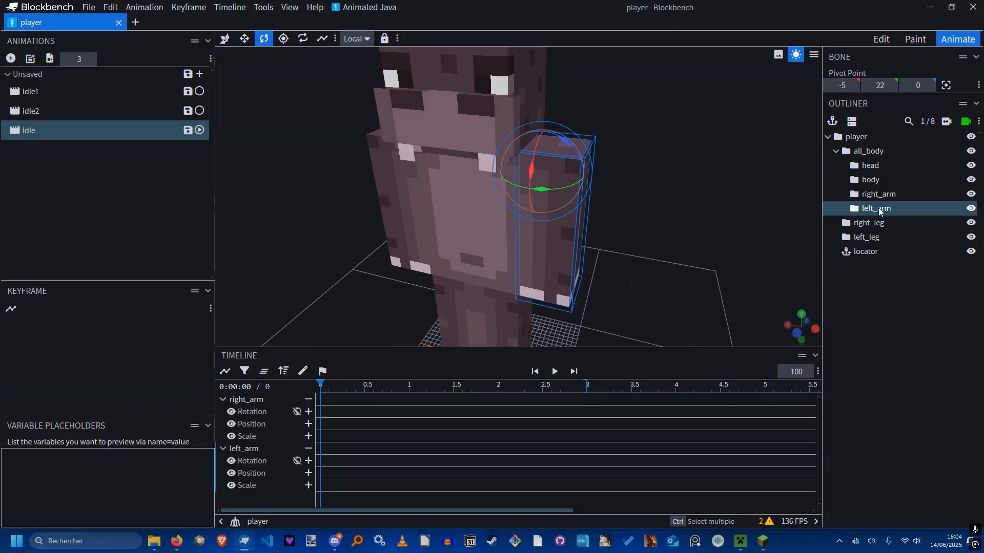
{"action": "right_click", "coordinate": [876, 211]}
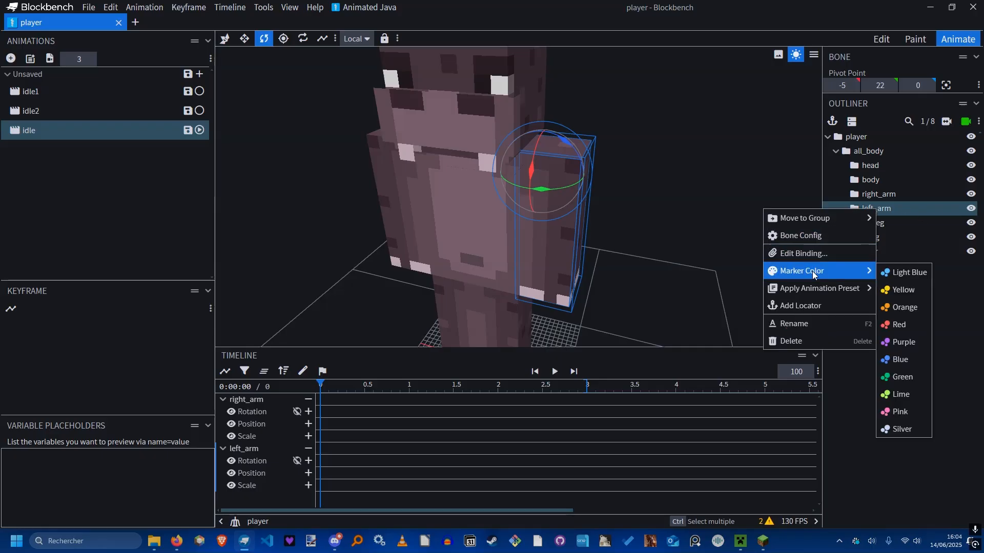
{"action": "mouse_move", "coordinate": [845, 290]}
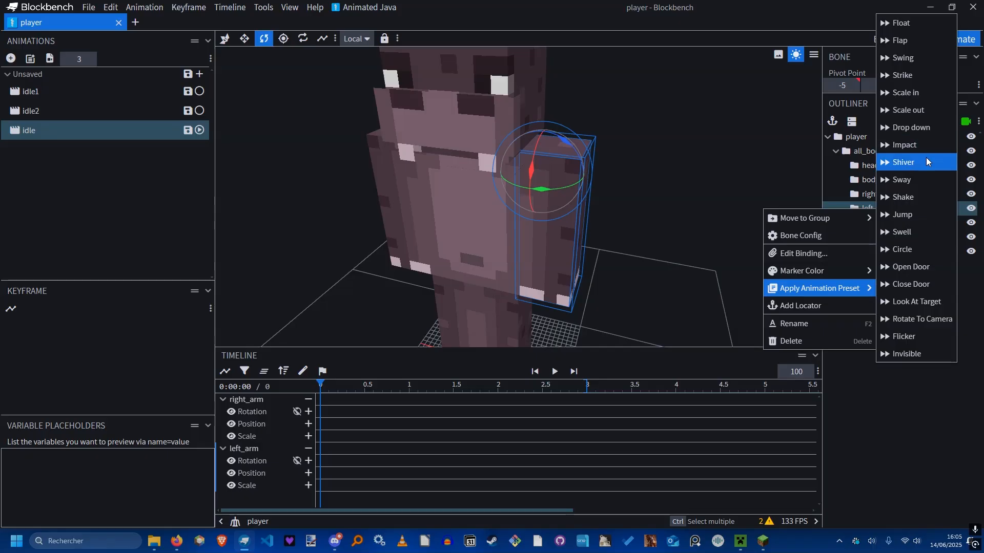
{"action": "left_click", "coordinate": [920, 179]}
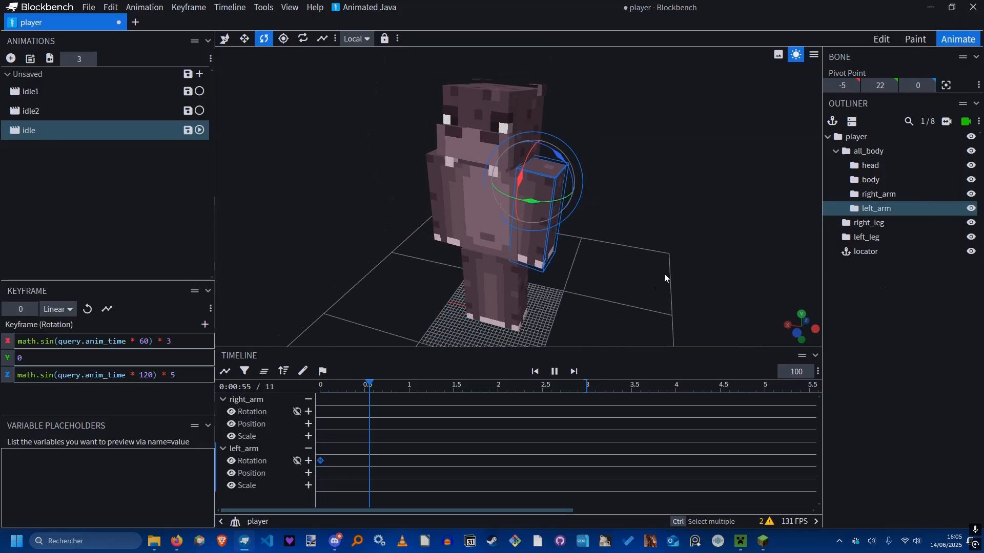
{"action": "key", "text": "space"}
Examine the X and Z sine expressions in left_arm's rotation keyframe and watch the arm sway during playback.
{"action": "left_click", "coordinate": [178, 376]}
{"action": "key", "text": "ctrl+a"}
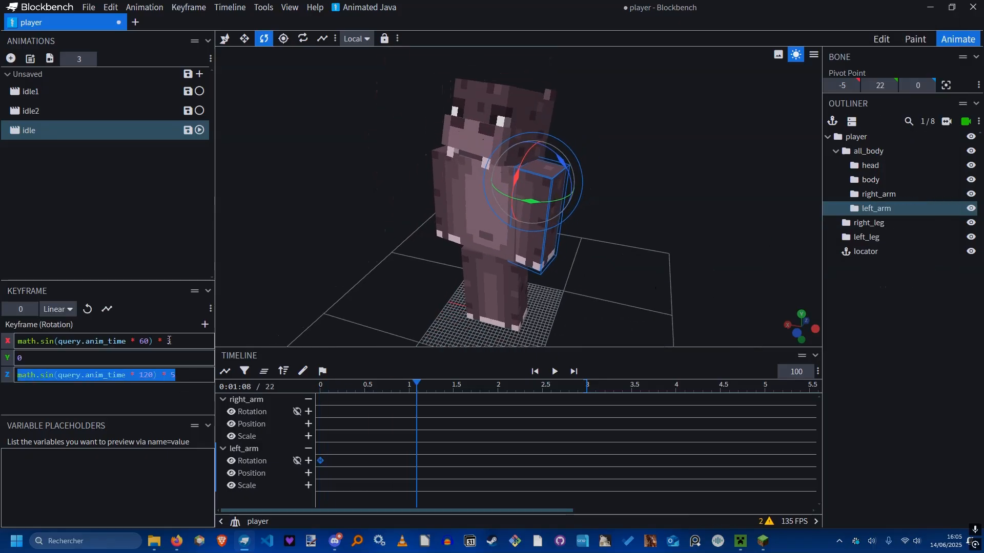
{"action": "left_click", "coordinate": [173, 342]}
{"action": "key", "text": "ctrl+a"}
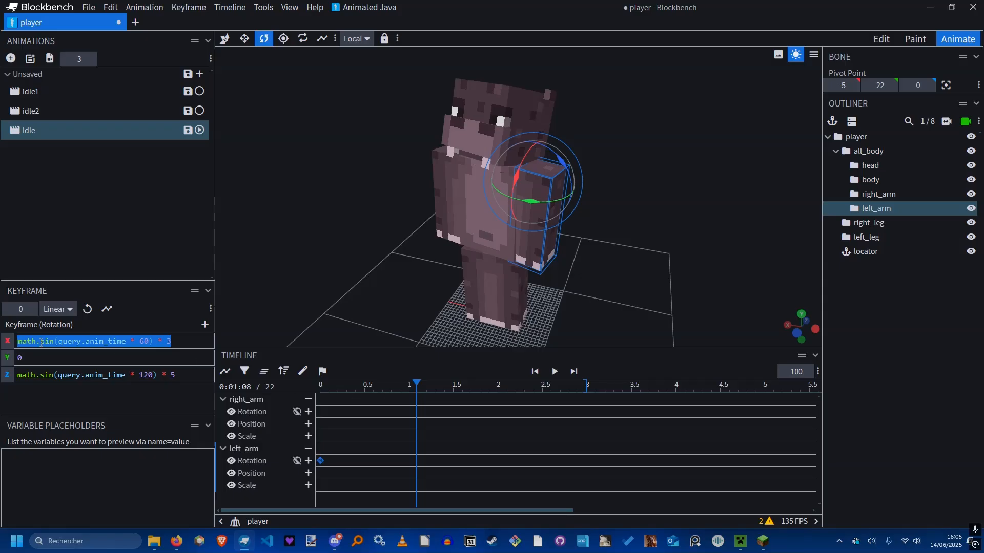
{"action": "left_click", "coordinate": [41, 342]}
{"action": "left_click_drag", "start_coordinate": [388, 385], "coordinate": [279, 395]}
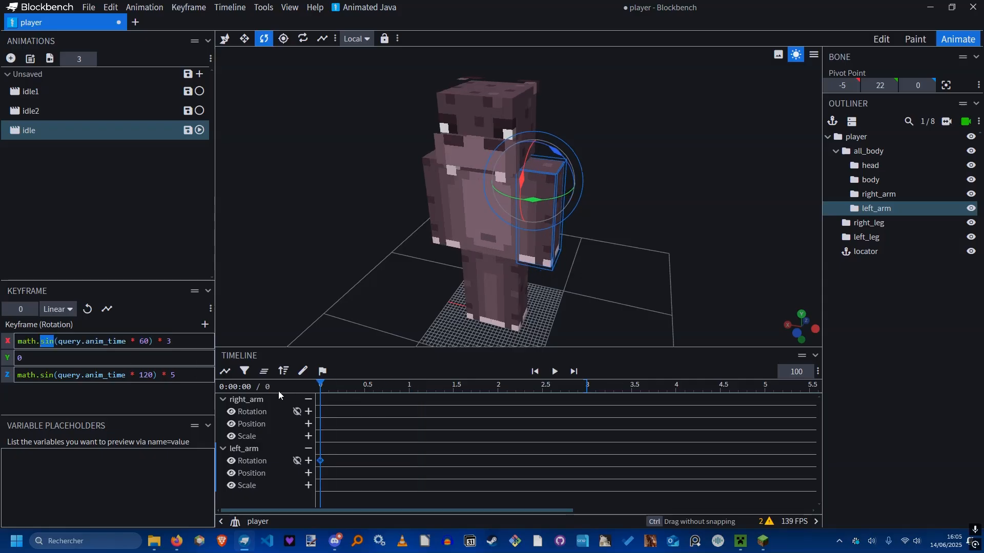
{"action": "scroll", "coordinate": [703, 247], "scroll_direction": "up", "scroll_amount": 3}
{"action": "mouse_move", "coordinate": [666, 244]}
{"action": "left_mouse_down"}
{"action": "mouse_move", "coordinate": [657, 224]}
{"action": "mouse_move", "coordinate": [683, 238]}
{"action": "mouse_move", "coordinate": [672, 212]}
{"action": "mouse_move", "coordinate": [681, 232]}
{"action": "left_mouse_up"}
{"action": "key", "text": "space"}
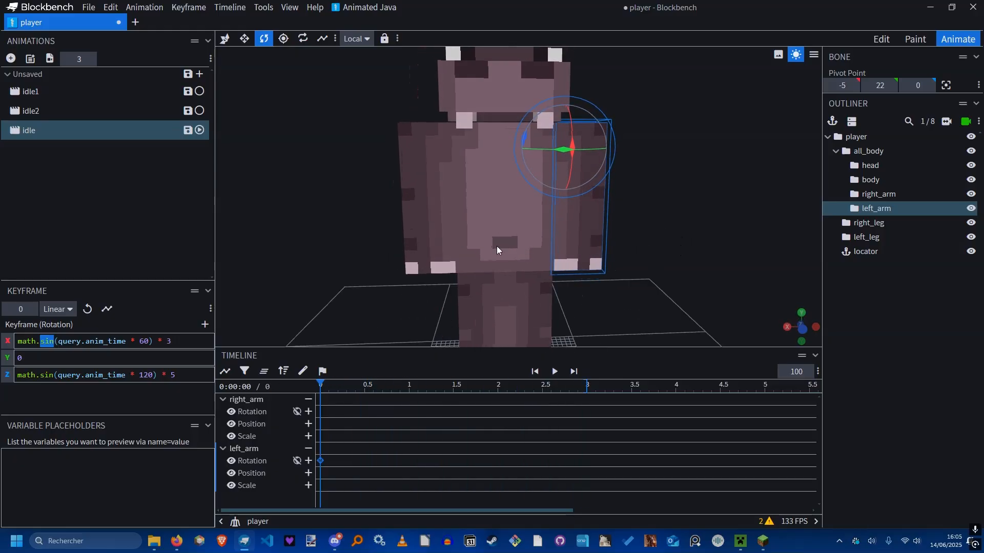
{"action": "key", "text": "space"}
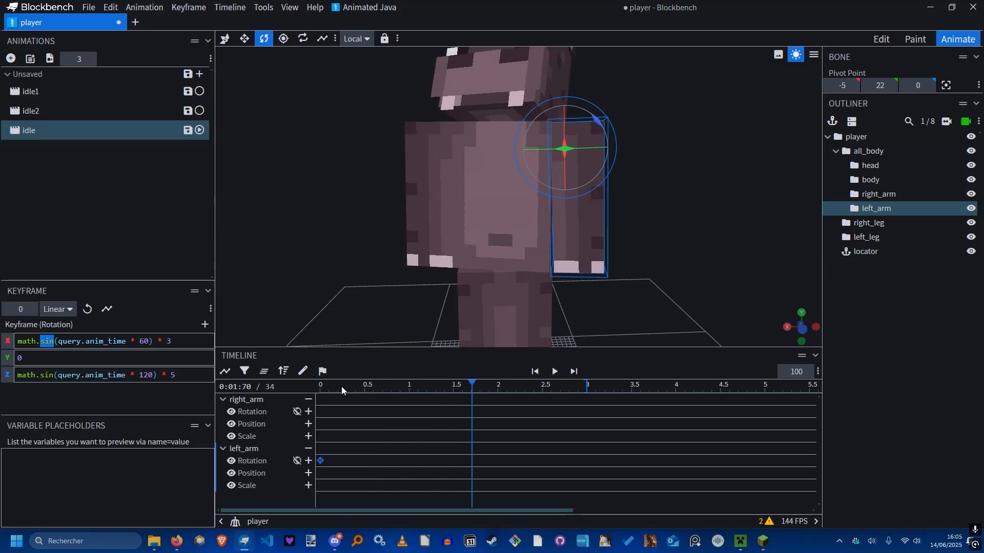
{"action": "left_click_drag", "start_coordinate": [341, 387], "coordinate": [201, 389]}
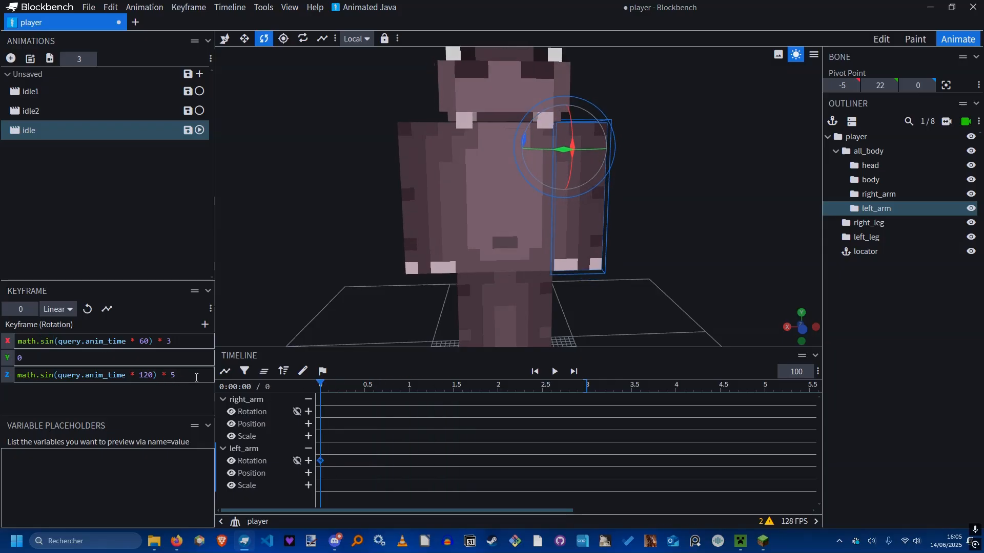
{"action": "left_click_drag", "start_coordinate": [686, 154], "coordinate": [641, 201]}
{"action": "triple_click", "coordinate": [37, 378]}
{"action": "left_click_drag", "start_coordinate": [484, 197], "coordinate": [614, 155]}
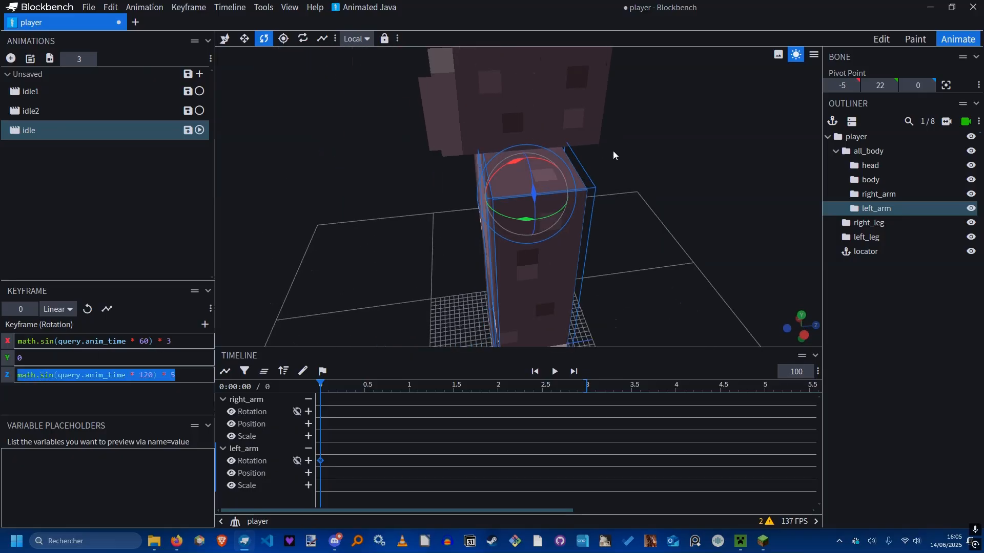
Switch the left arm's rotation gizmo to Global space and return it to Local.
{"action": "left_click", "coordinate": [358, 39]}
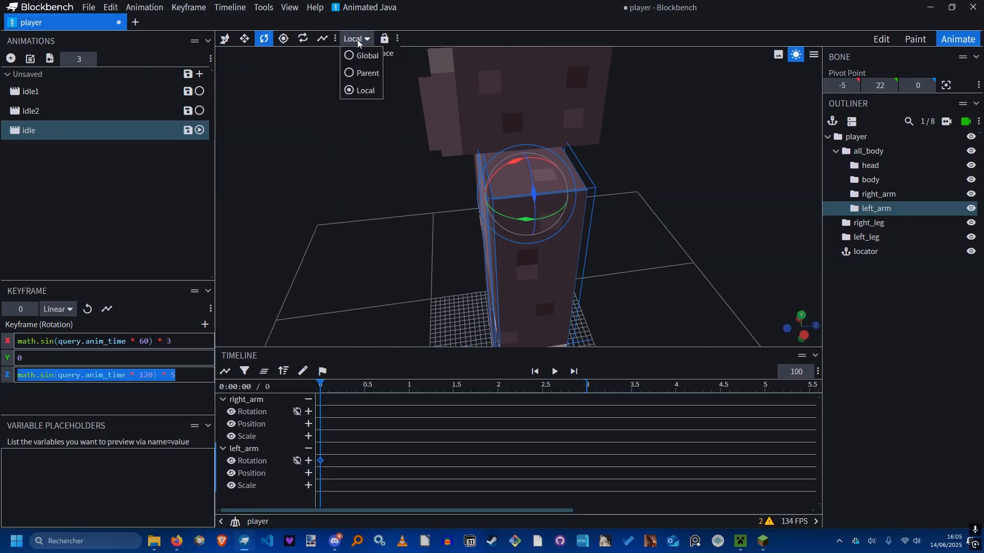
{"action": "left_click", "coordinate": [358, 40]}
{"action": "left_click", "coordinate": [358, 40]}
{"action": "left_click", "coordinate": [358, 40]}
{"action": "left_click_drag", "start_coordinate": [678, 234], "coordinate": [703, 199]}
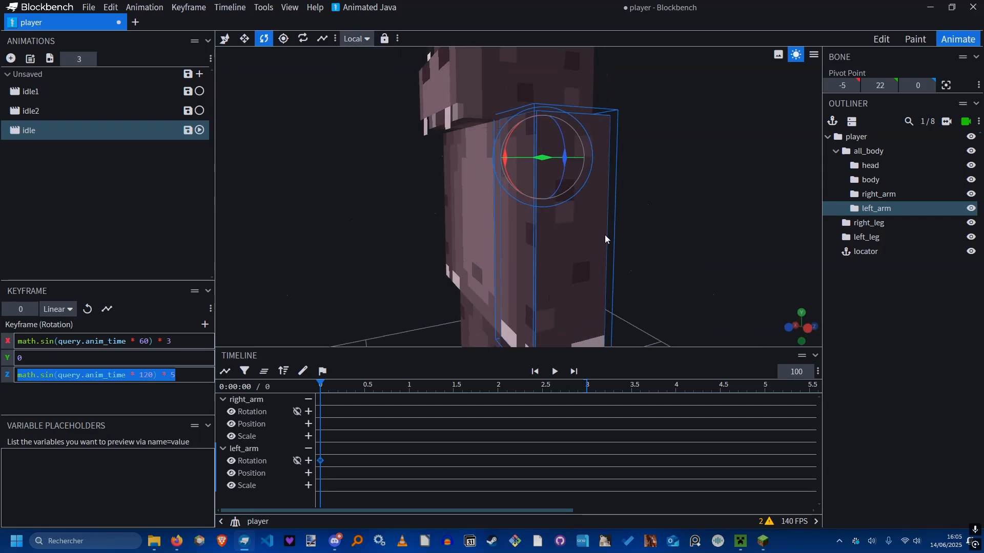
{"action": "left_click", "coordinate": [351, 43]}
{"action": "left_click", "coordinate": [363, 90]}
{"action": "left_click_drag", "start_coordinate": [641, 82], "coordinate": [631, 112]}
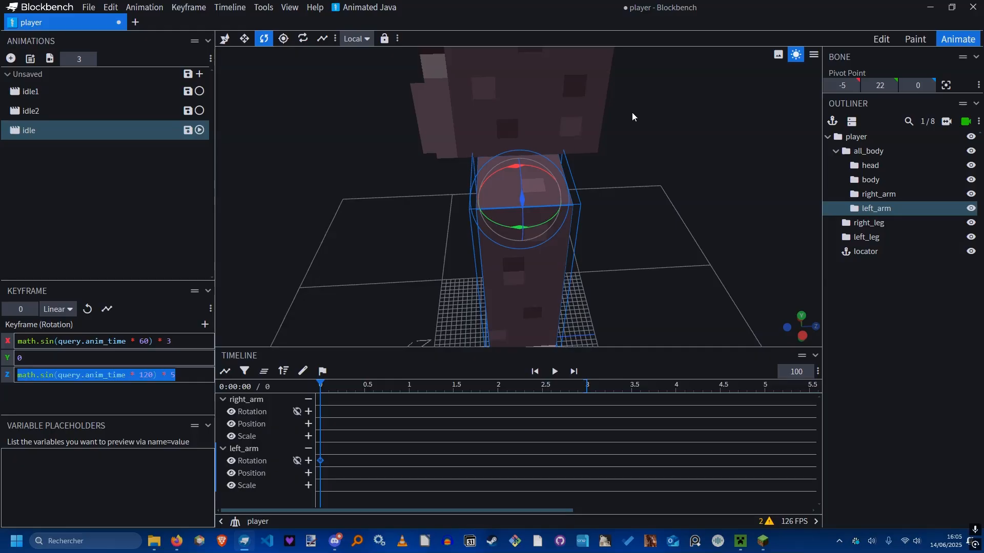
{"action": "left_click_drag", "start_coordinate": [620, 247], "coordinate": [679, 246]}
{"action": "left_click", "coordinate": [362, 62]}
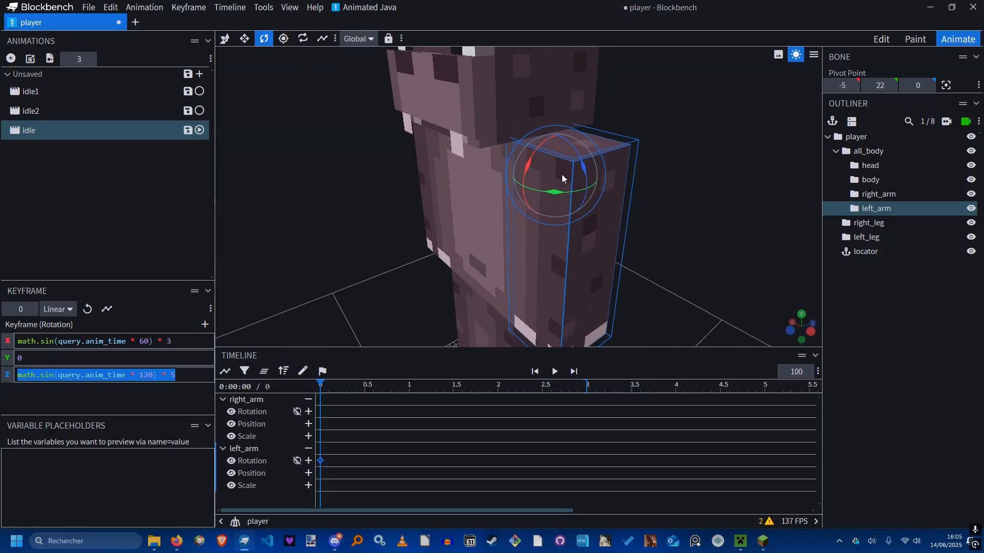
{"action": "left_click", "coordinate": [365, 44]}
{"action": "left_click", "coordinate": [361, 90]}
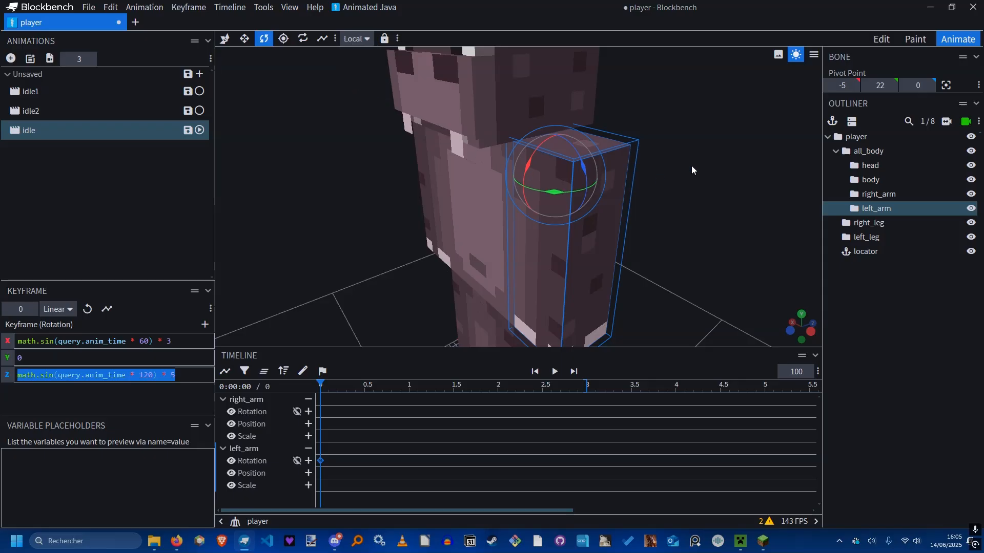
Compare left_arm's X and Z rotation expressions with the matching axes on its rotation gizmo.
{"action": "left_click_drag", "start_coordinate": [692, 169], "coordinate": [644, 171]}
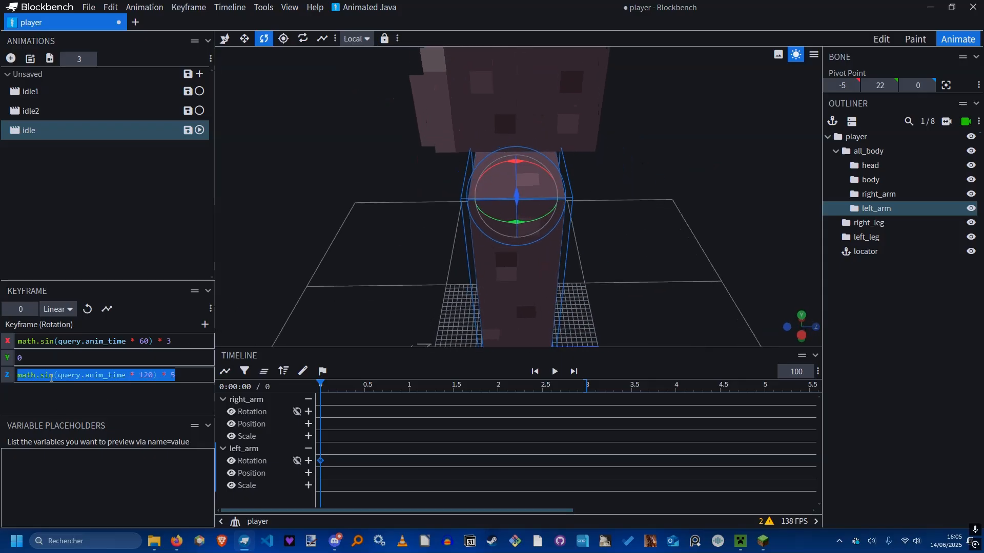
{"action": "mouse_move", "coordinate": [624, 230]}
{"action": "left_mouse_down"}
{"action": "mouse_move", "coordinate": [641, 228]}
{"action": "mouse_move", "coordinate": [652, 211]}
{"action": "mouse_move", "coordinate": [629, 214]}
{"action": "left_mouse_up"}
{"action": "left_click_drag", "start_coordinate": [532, 186], "coordinate": [613, 154]}
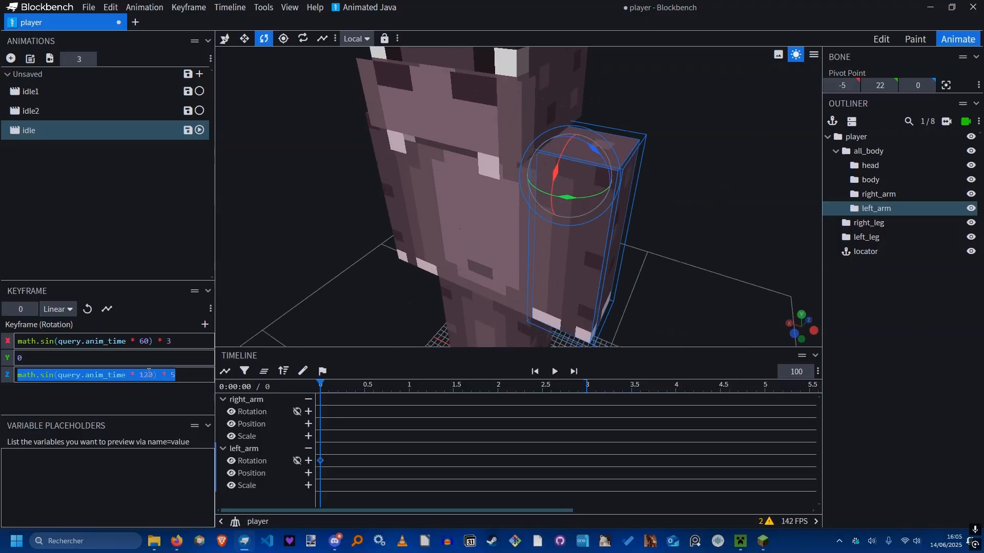
{"action": "left_click_drag", "start_coordinate": [661, 215], "coordinate": [519, 197]}
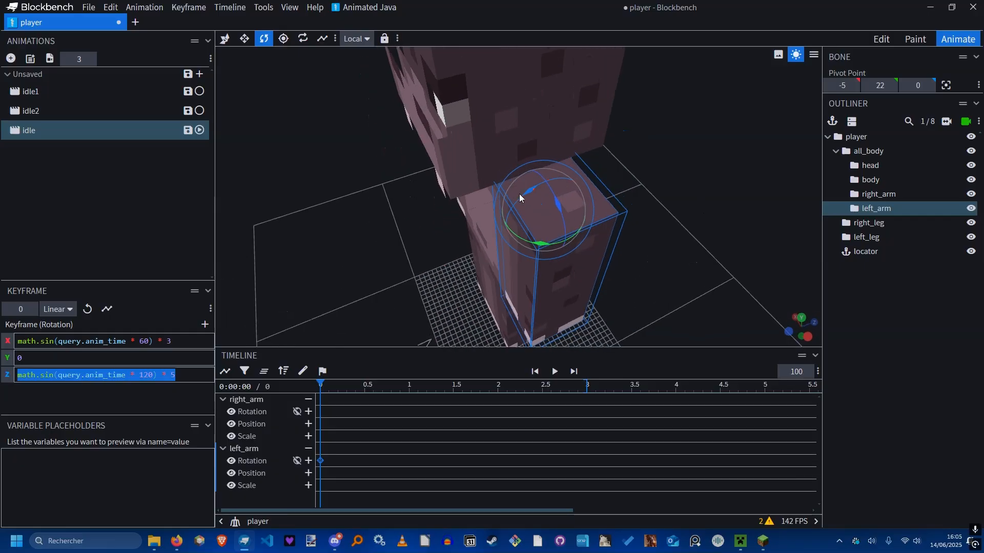
{"action": "triple_click", "coordinate": [77, 342]}
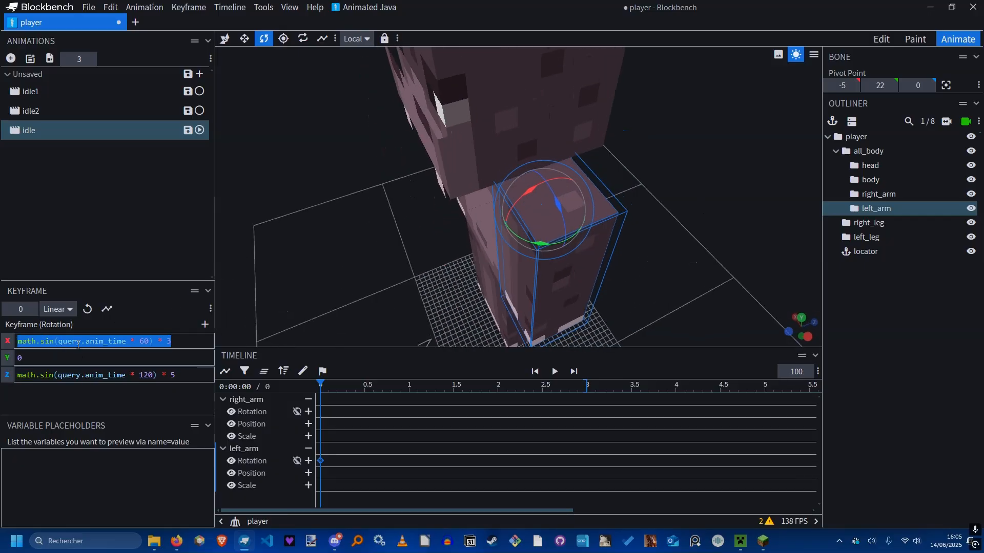
{"action": "left_click_drag", "start_coordinate": [640, 251], "coordinate": [508, 206]}
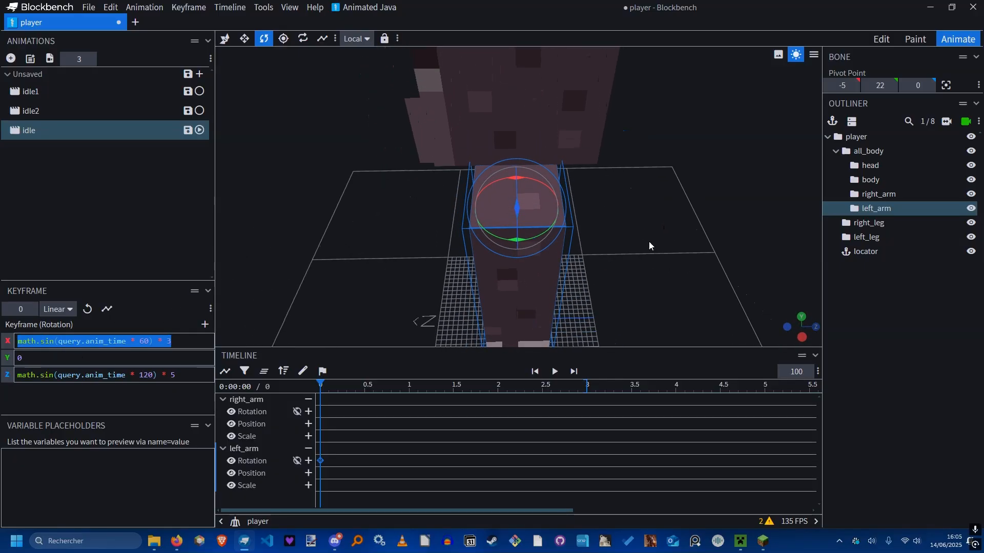
Try rotating the left arm -10 degrees about its Z axis and undo the rotation.
{"action": "left_click_drag", "start_coordinate": [649, 242], "coordinate": [615, 161]}
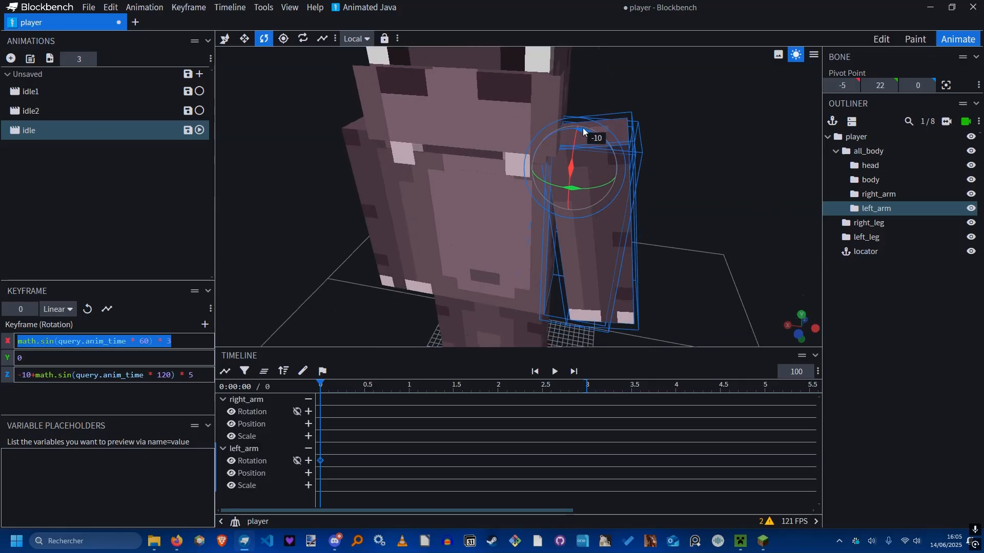
{"action": "left_click_drag", "start_coordinate": [744, 152], "coordinate": [585, 162]}
{"action": "left_click_drag", "start_coordinate": [526, 160], "coordinate": [506, 144]}
{"action": "key", "text": "ctrl+z"}
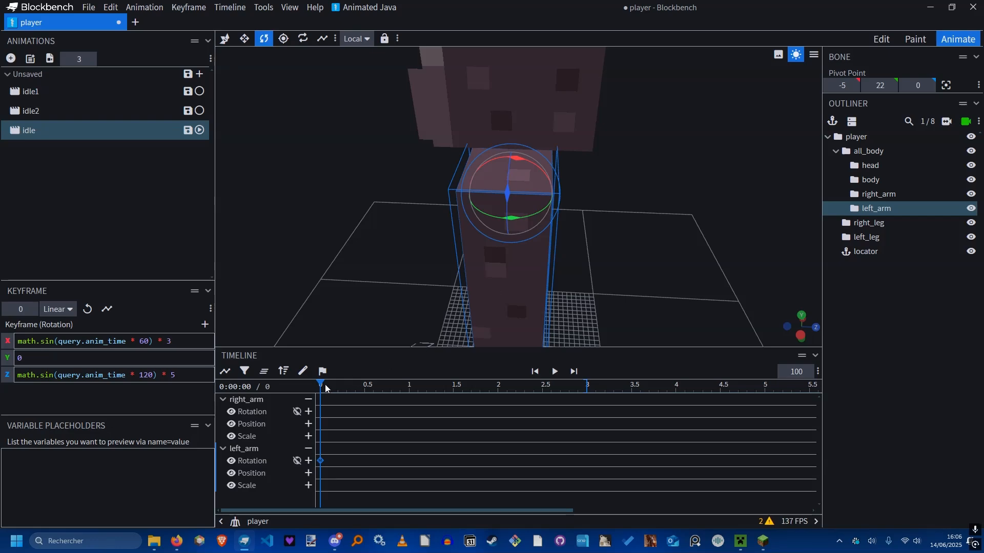
Set the X rotation of left_arm's 0-second keyframe to 0 and play the animation.
{"action": "triple_click", "coordinate": [62, 341]}
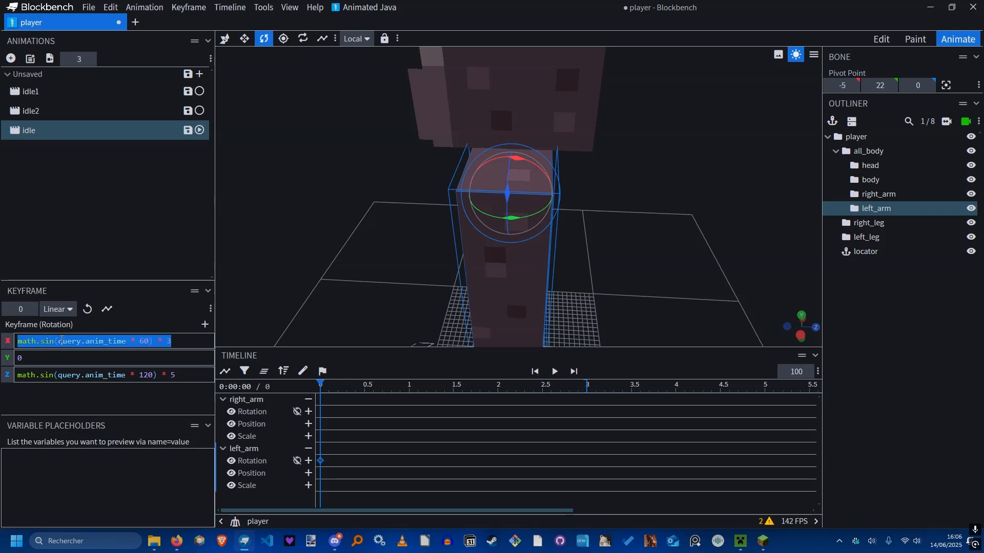
{"action": "type", "text": "0"}
{"action": "key", "text": "space"}
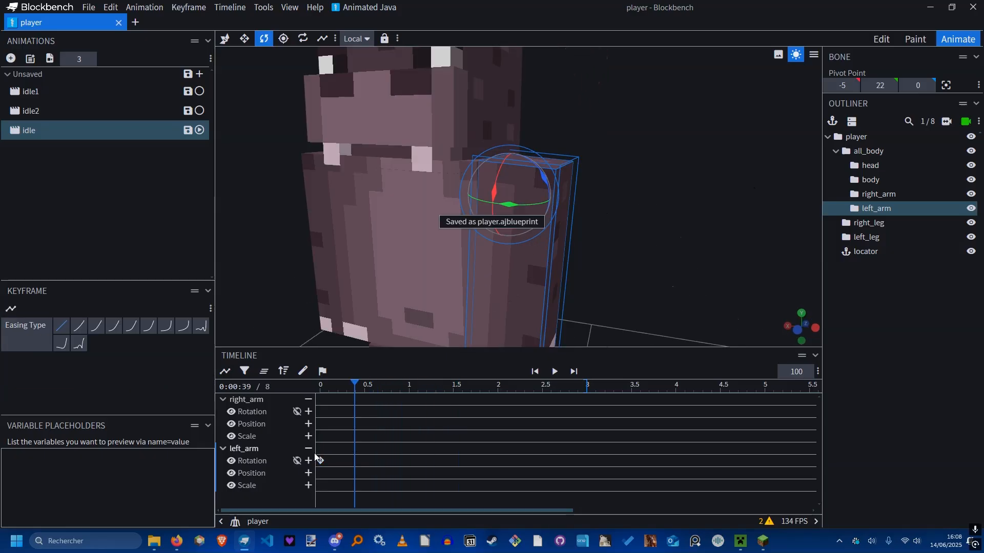
{"action": "left_click", "coordinate": [321, 461]}
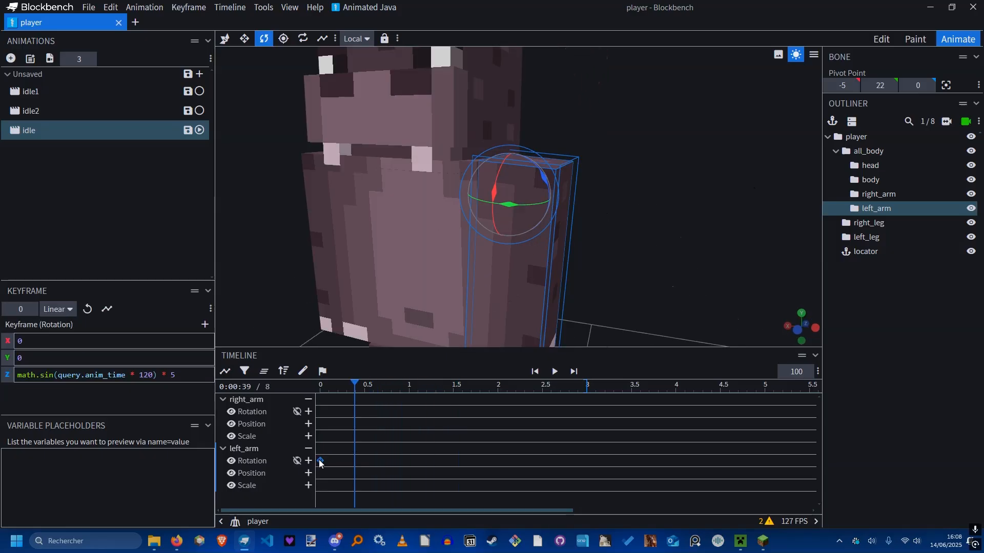
{"action": "left_click_drag", "start_coordinate": [344, 394], "coordinate": [317, 393]}
{"action": "scroll", "coordinate": [554, 291], "scroll_direction": "down", "scroll_amount": 3}
{"action": "mouse_move", "coordinate": [621, 279]}
{"action": "left_mouse_down"}
{"action": "mouse_move", "coordinate": [652, 255]}
{"action": "mouse_move", "coordinate": [618, 280]}
{"action": "left_mouse_up"}
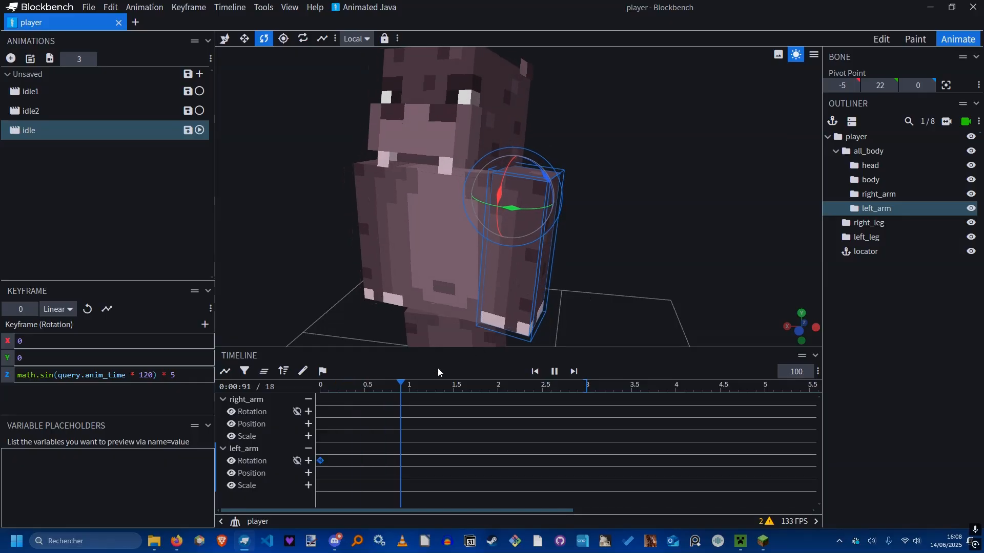
{"action": "left_click_drag", "start_coordinate": [418, 387], "coordinate": [307, 401]}
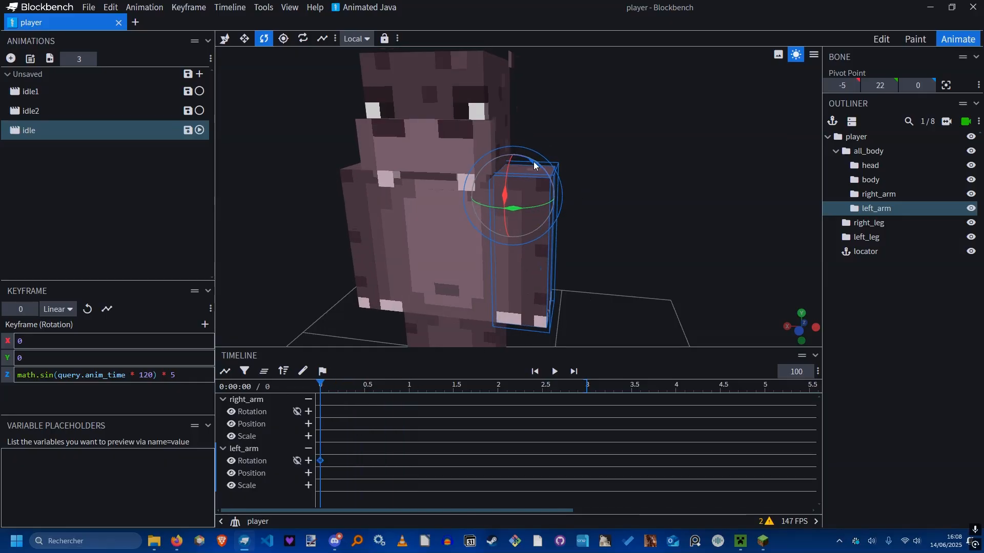
Add a -10 degree offset to the Z sway expression in left_arm's 0-second rotation keyframe and play the animation.
{"action": "left_click_drag", "start_coordinate": [534, 164], "coordinate": [526, 157]}
{"action": "key", "text": "space"}
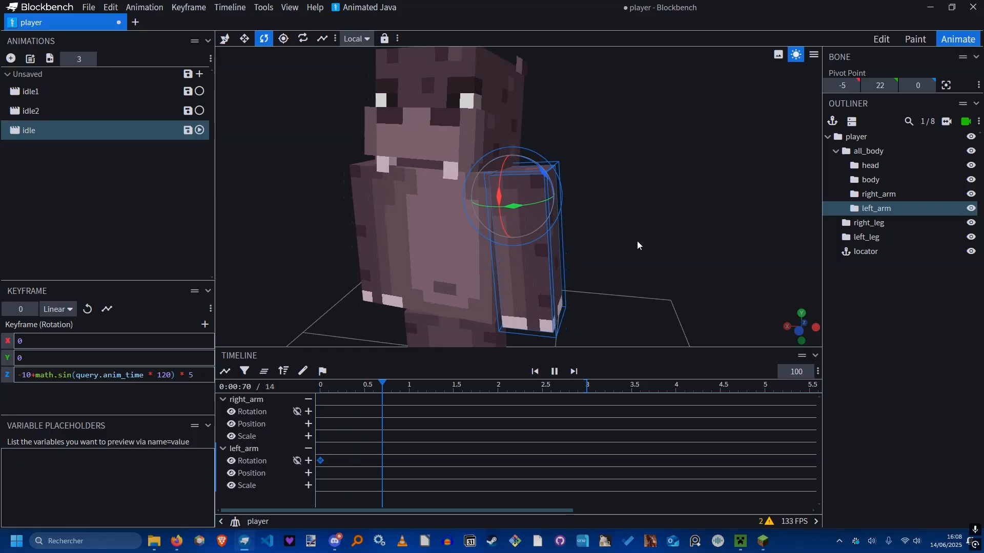
{"action": "left_click_drag", "start_coordinate": [638, 242], "coordinate": [694, 224]}
{"action": "key", "text": "space"}
{"action": "left_click", "coordinate": [322, 385]}
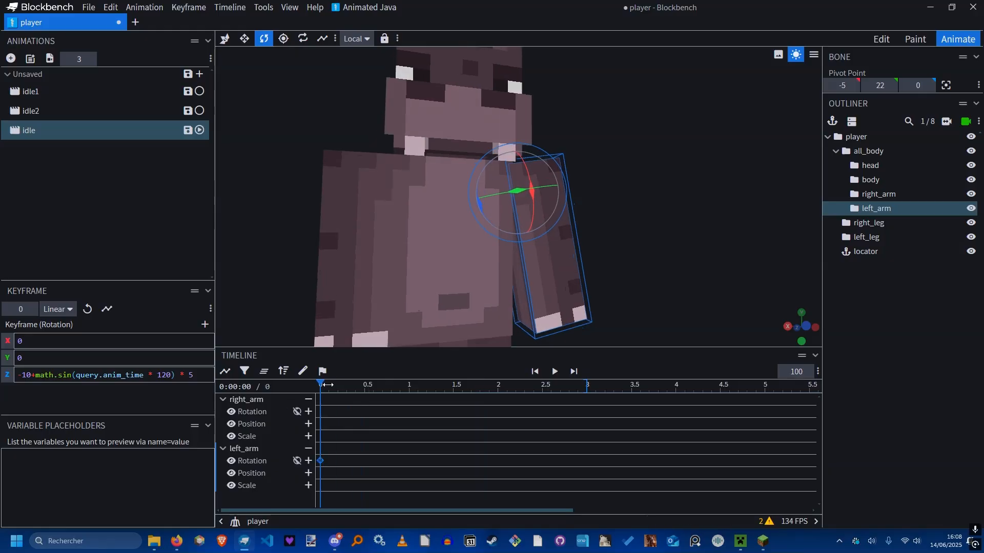
{"action": "scroll", "coordinate": [572, 287], "scroll_direction": "down", "scroll_amount": 5}
{"action": "key", "text": "space"}
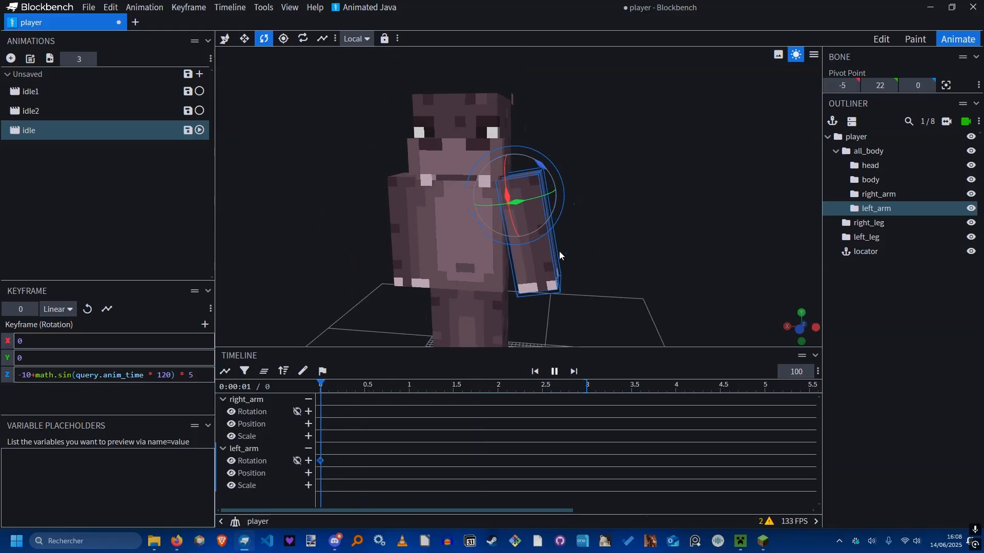
{"action": "left_click_drag", "start_coordinate": [338, 388], "coordinate": [284, 401]}
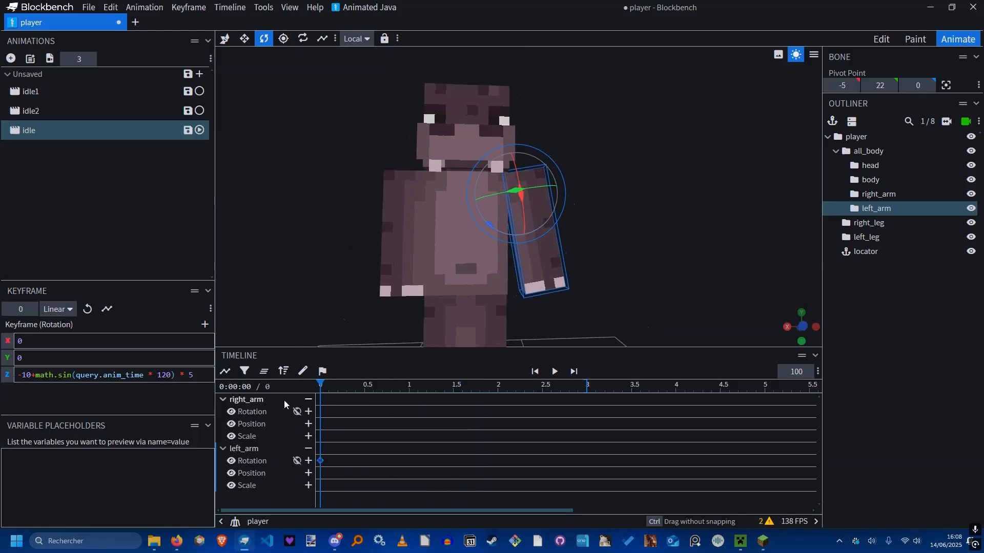
Change the left arm's Z rotation offset to -5, keeping its sine sway expression, and save the project.
{"action": "left_click_drag", "start_coordinate": [598, 164], "coordinate": [599, 197]}
{"action": "scroll", "coordinate": [512, 156], "scroll_direction": "up", "scroll_amount": 5}
{"action": "left_click_drag", "start_coordinate": [508, 158], "coordinate": [516, 155]}
{"action": "key", "text": "ctrl+z"}
{"action": "left_click_drag", "start_coordinate": [568, 138], "coordinate": [523, 176]}
{"action": "scroll", "coordinate": [519, 177], "scroll_direction": "up", "scroll_amount": 3}
{"action": "left_click_drag", "start_coordinate": [689, 226], "coordinate": [698, 165]}
{"action": "key", "text": "space"}
{"action": "scroll", "coordinate": [689, 174], "scroll_direction": "down", "scroll_amount": 4}
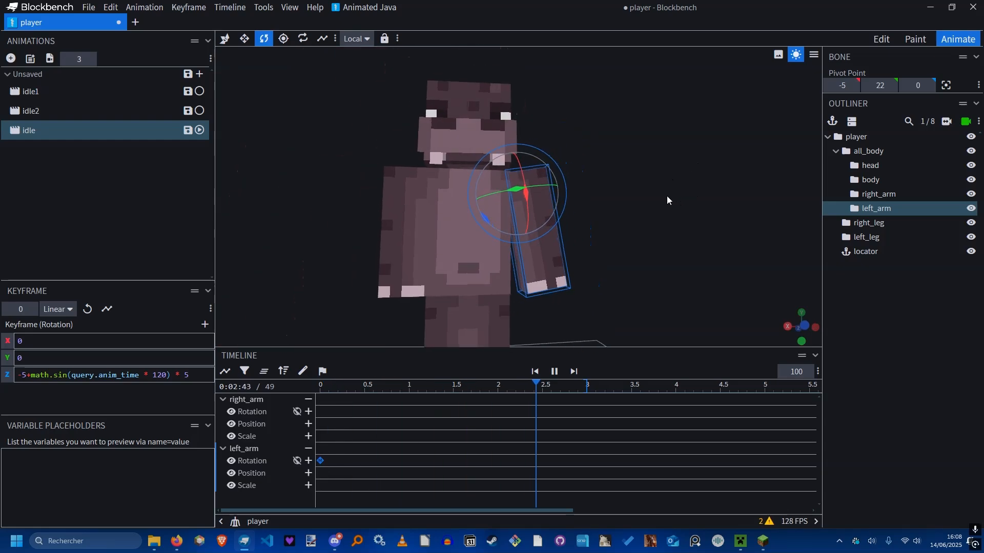
{"action": "key", "text": "ctrl+s"}
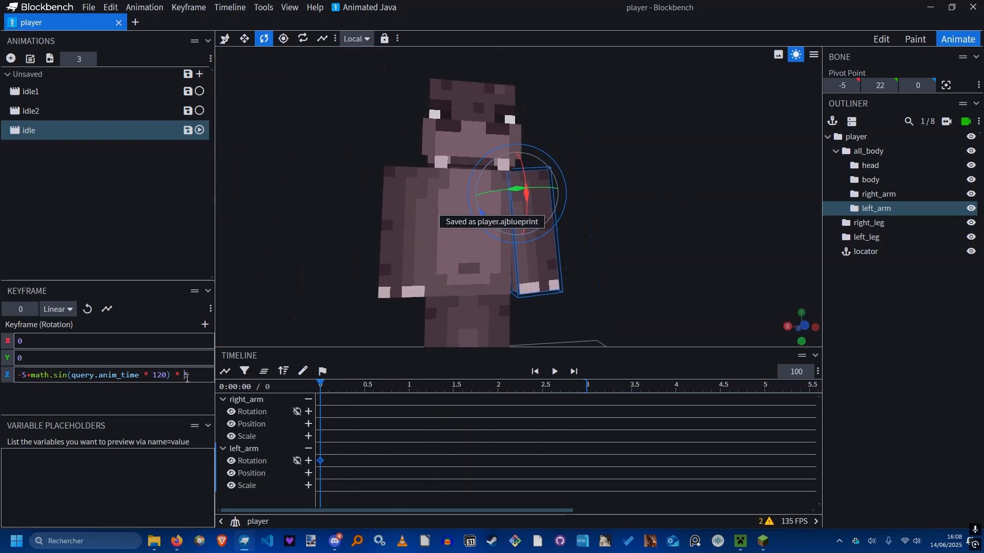
Try a sway amplitude of 50 in the Z expression of left_arm's 0-second rotation keyframe and play the animation.
{"action": "left_click_drag", "start_coordinate": [543, 300], "coordinate": [594, 290]}
{"action": "key", "text": "v"}
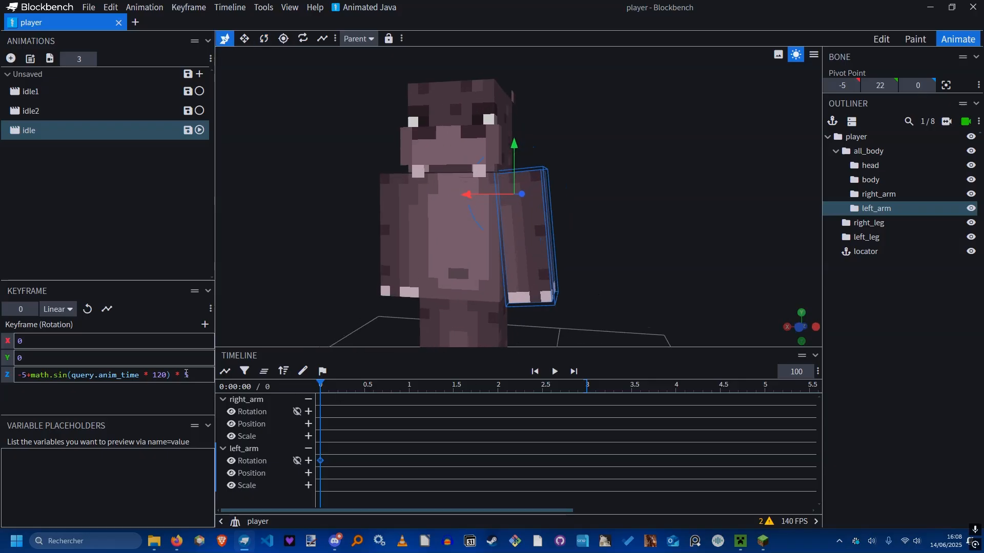
{"action": "type", "text": "0"}
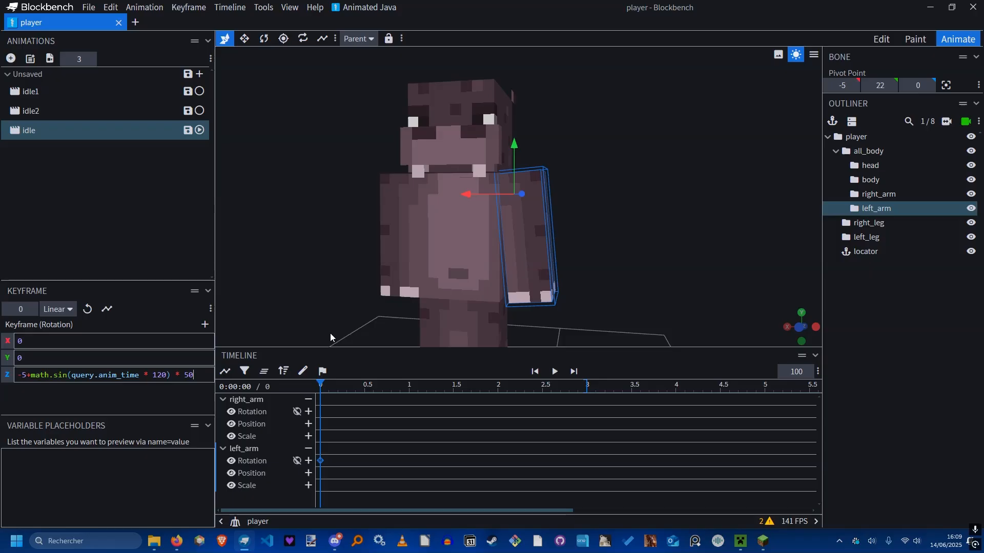
{"action": "key", "text": "Return"}
{"action": "key", "text": "space"}
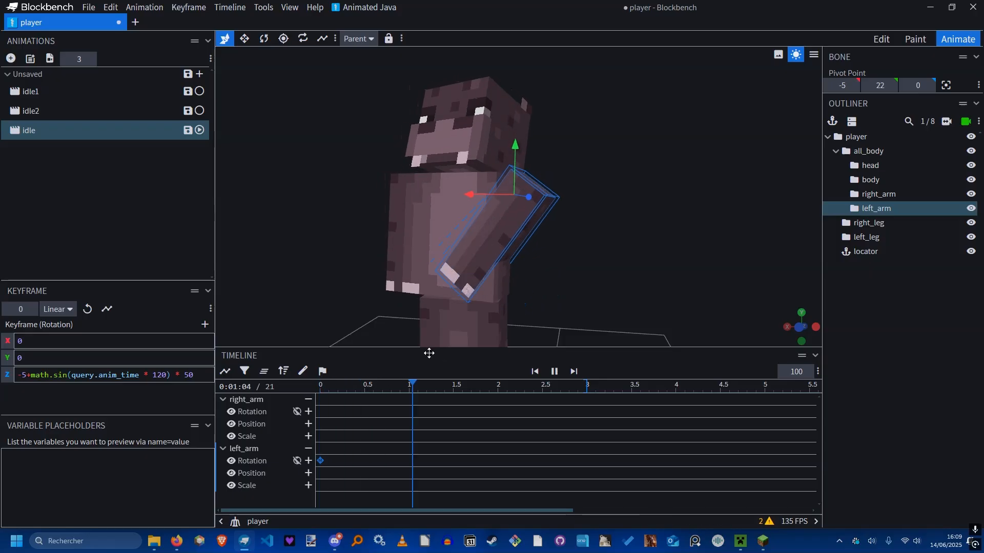
{"action": "key", "text": "space"}
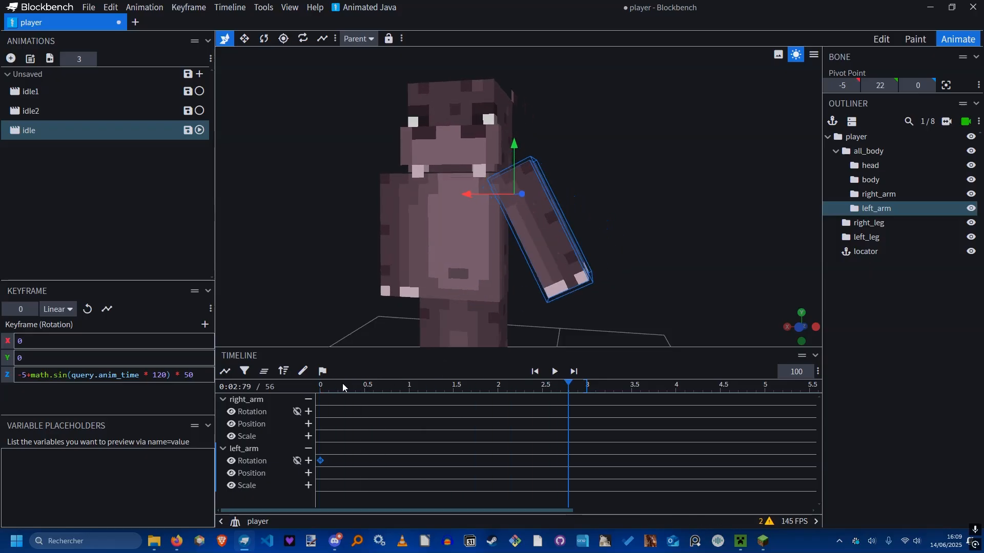
Return the playhead to 0 seconds, set left_arm's Z sway amplitude back to 5, and save the project.
{"action": "left_click", "coordinate": [321, 387]}
{"action": "left_click", "coordinate": [201, 374]}
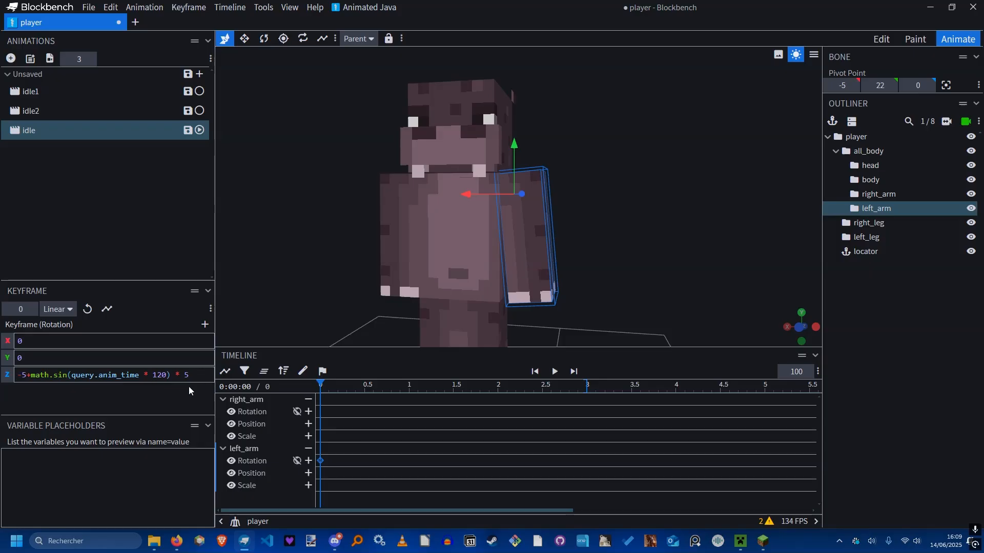
{"action": "key", "text": "ctrl+s"}
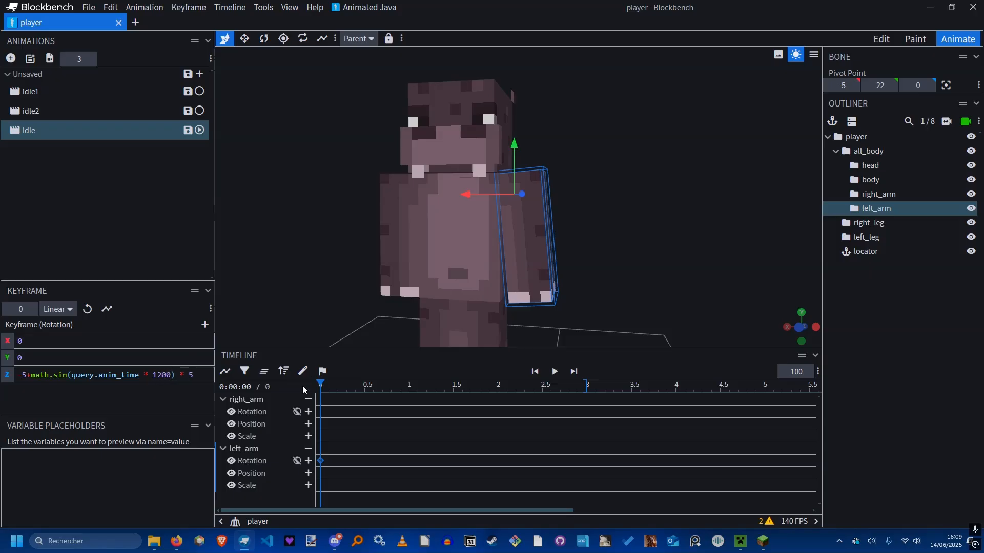
Try a time multiplier of 1200 in left_arm's Z sway expression, save the project, and play the animation.
{"action": "key", "text": "ctrl+s"}
{"action": "left_click", "coordinate": [239, 410]}
{"action": "key", "text": "space"}
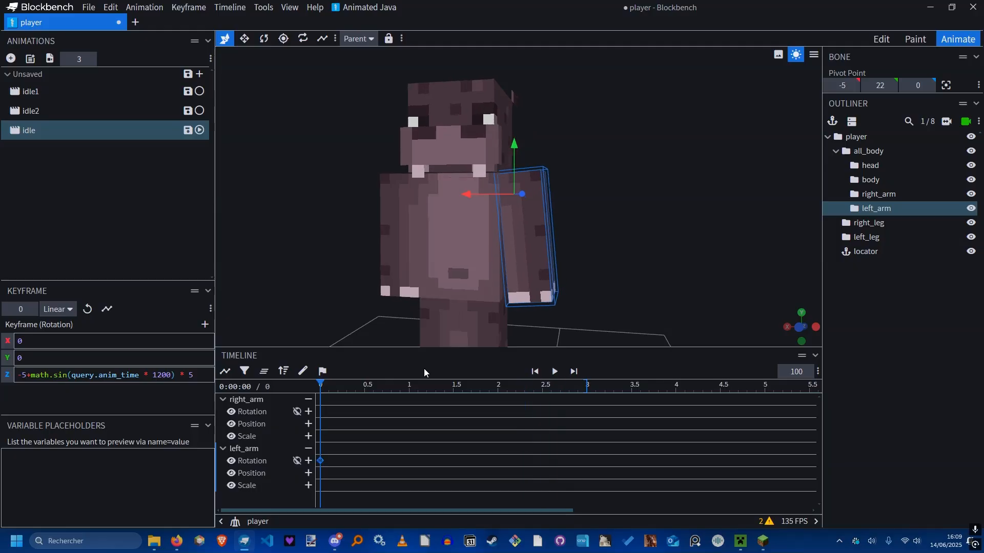
{"action": "key", "text": "ctrl+s"}
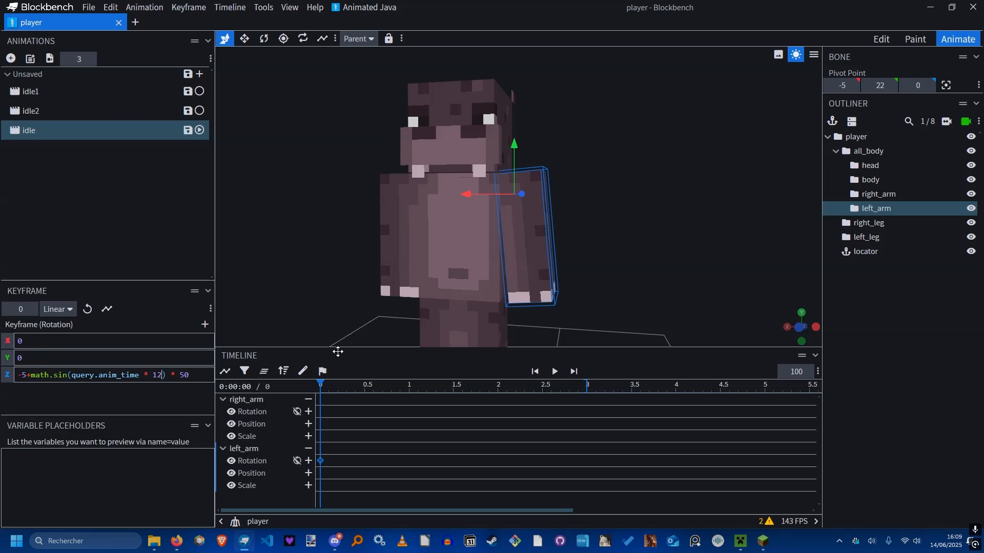
Try a time multiplier of 150 with a sway amplitude of 50 in left_arm's Z expression, then preview and save.
{"action": "key", "text": "BackSpace"}
{"action": "key", "text": "BackSpace"}
{"action": "type", "text": "50"}
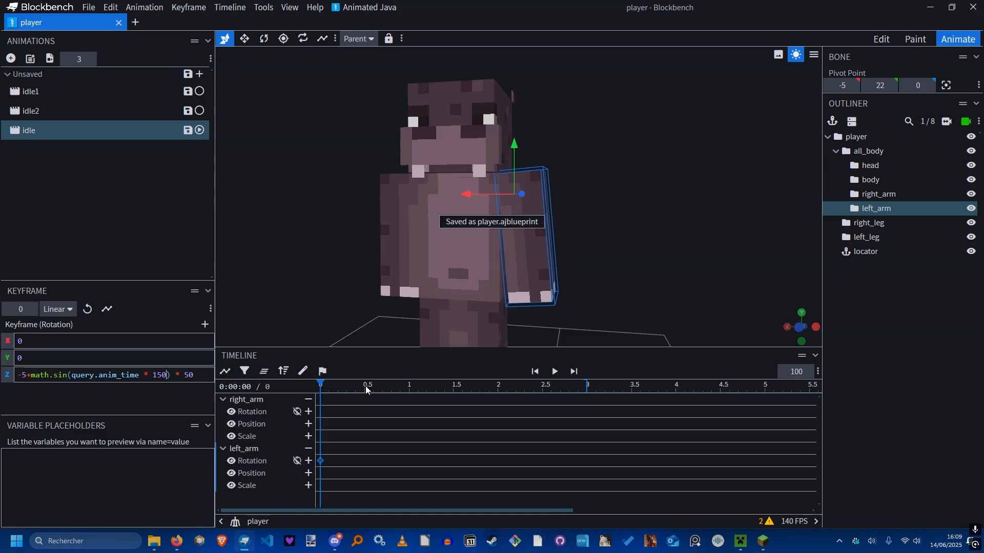
{"action": "key", "text": "space"}
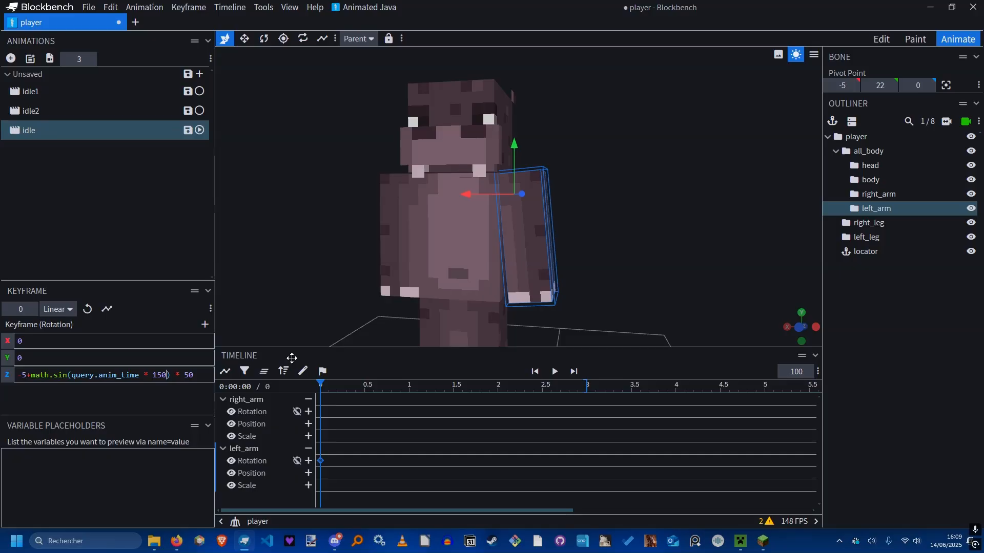
{"action": "key", "text": "ctrl+s"}
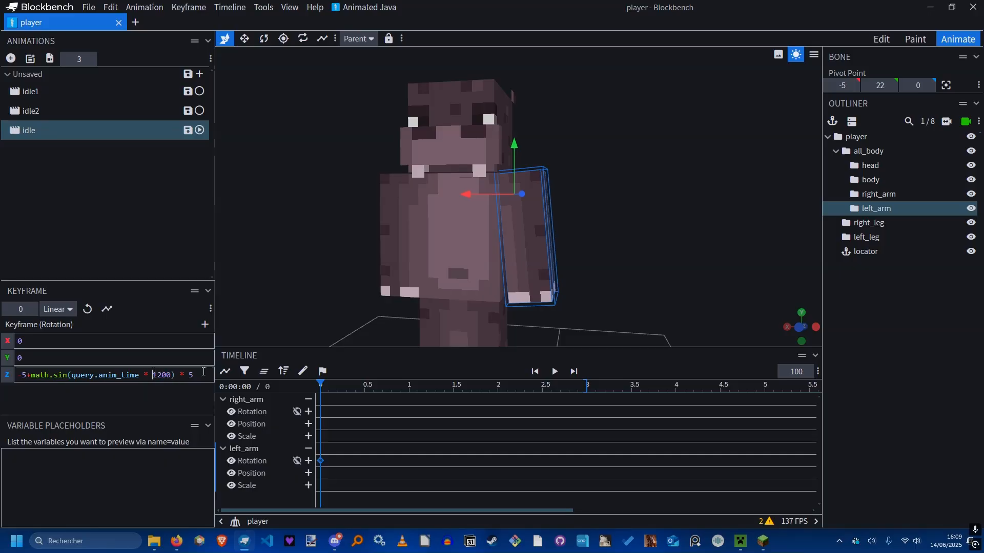
Set the time multiplier in left_arm's Z sway expression to 240 with amplitude 5, save, and play the animation.
{"action": "key", "text": "BackSpace"}
{"action": "key", "text": "ctrl+s"}
{"action": "double_click", "coordinate": [156, 375]}
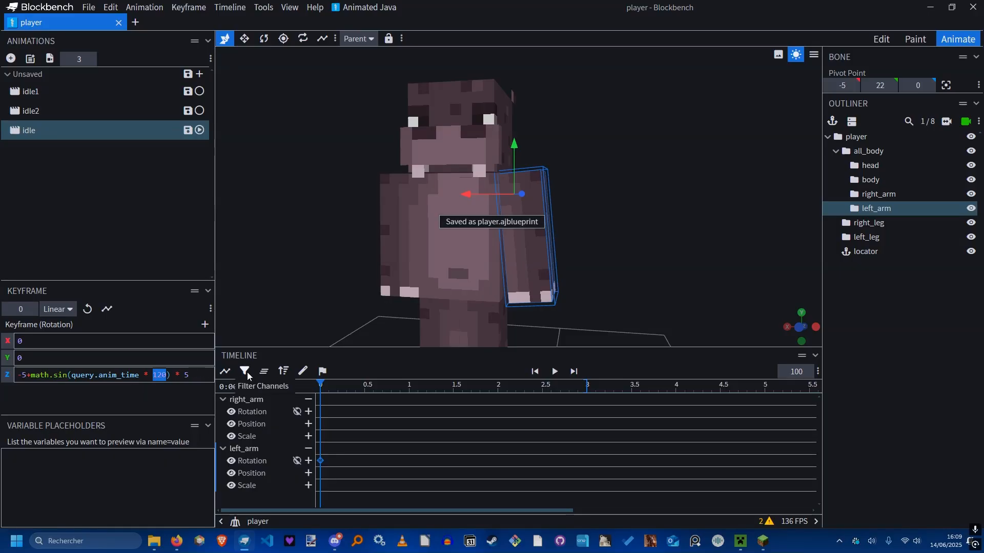
{"action": "type", "text": "240"}
{"action": "key", "text": "ctrl+s"}
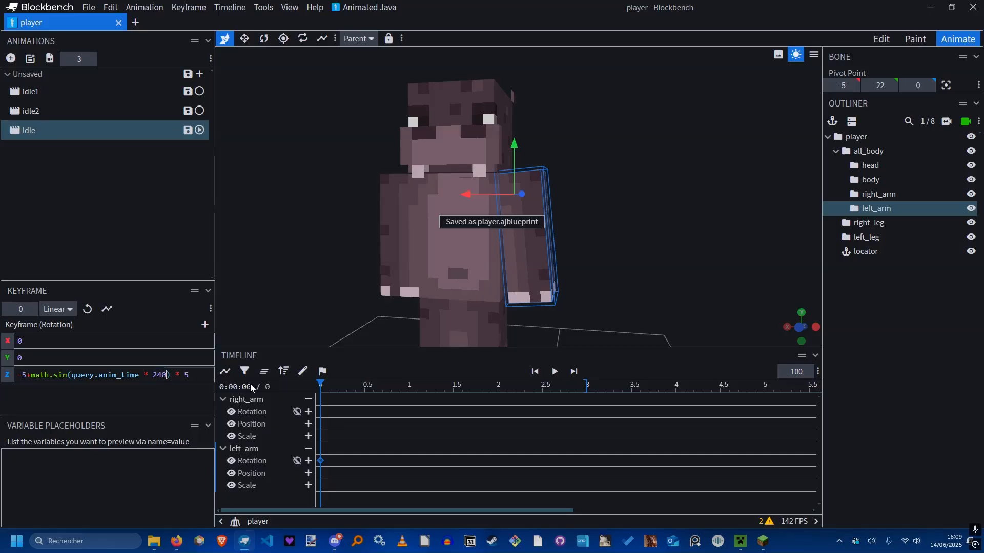
{"action": "key", "text": "space"}
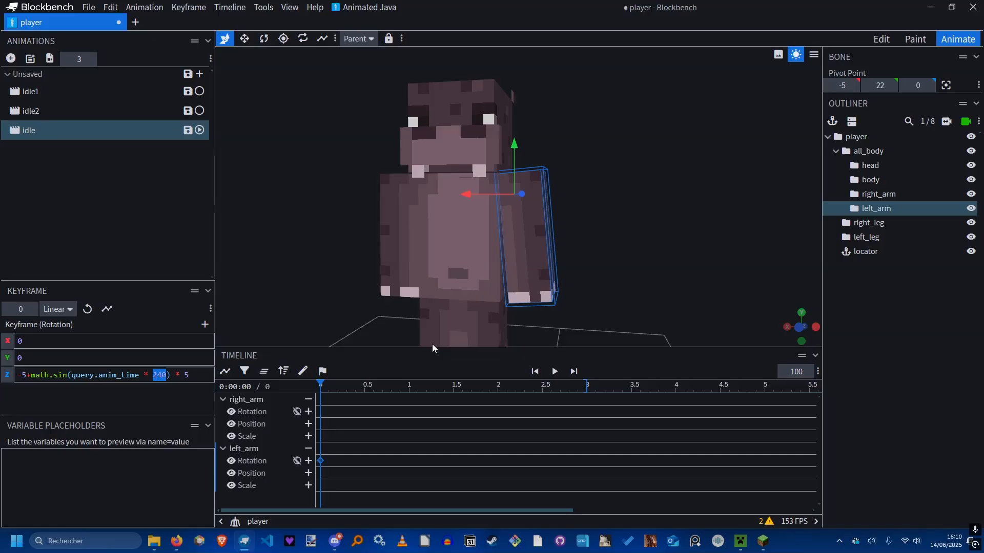
Set left_arm's Z sway time multiplier to 480, play the animation, and return the playhead to 0 seconds.
{"action": "type", "text": "80"}
{"action": "left_click", "coordinate": [554, 371]}
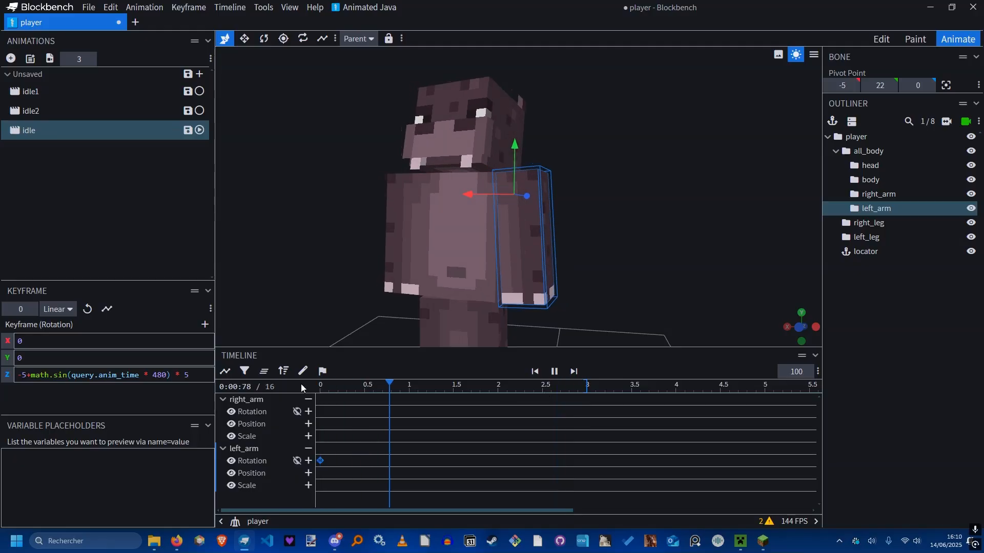
{"action": "key", "text": "space"}
{"action": "left_click_drag", "start_coordinate": [367, 383], "coordinate": [319, 383]}
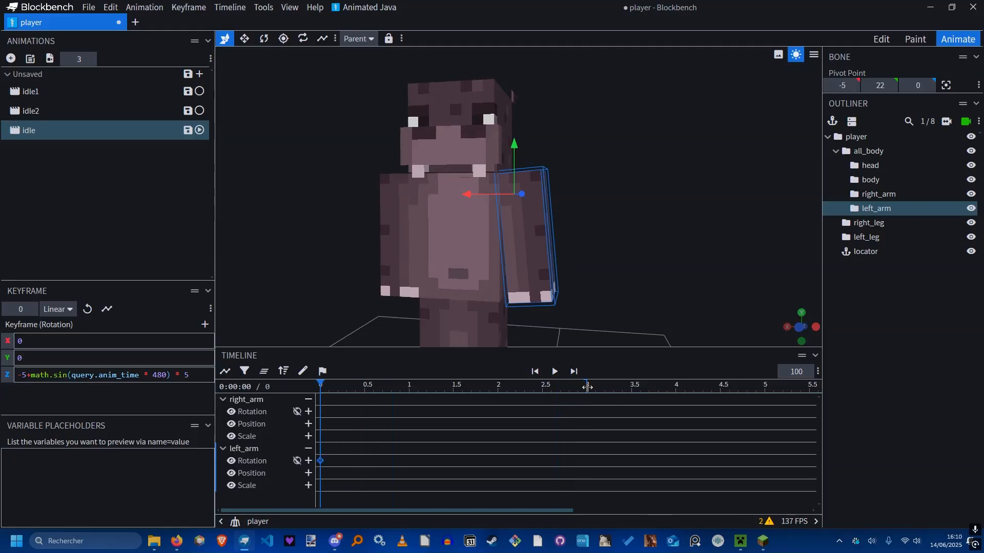
Try shortening the idle animation to 2 seconds, play it, undo the length change, and save the project.
{"action": "left_click_drag", "start_coordinate": [587, 388], "coordinate": [496, 392]}
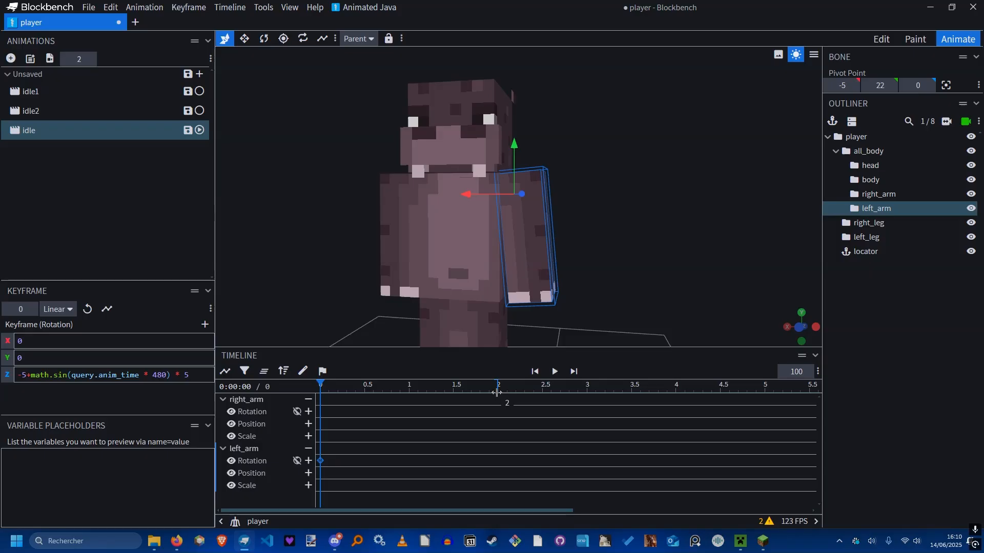
{"action": "key", "text": "space"}
{"action": "key", "text": "ctrl+z"}
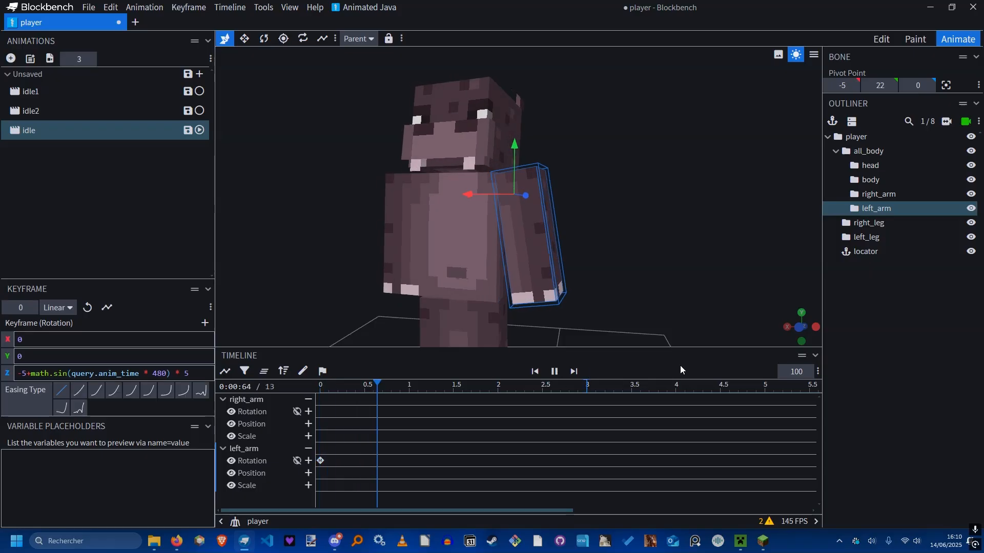
{"action": "key", "text": "space"}
{"action": "key", "text": "ctrl+s"}
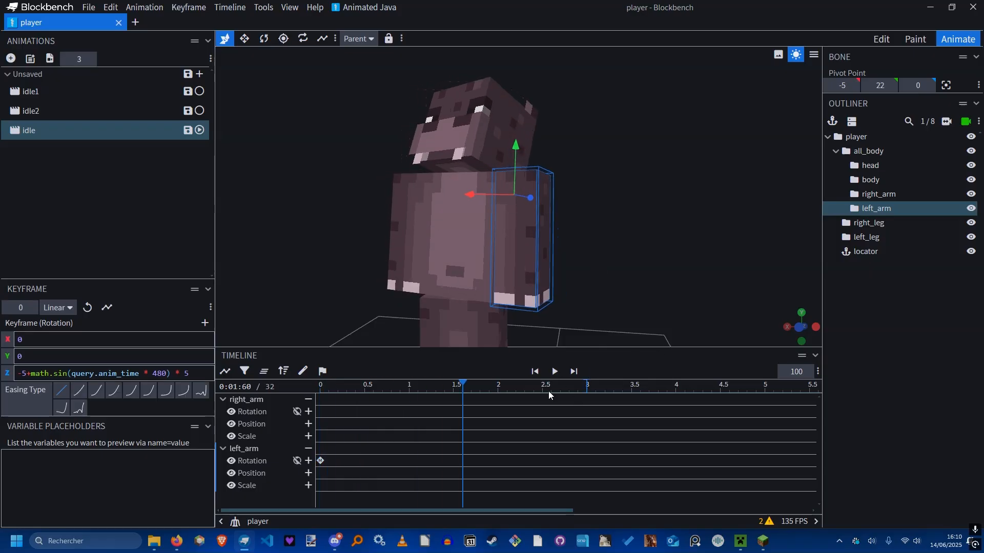
Preview the idle animation from the start with a 2-second length, then restore its length to 3 seconds.
{"action": "key", "text": "Home"}
{"action": "left_click_drag", "start_coordinate": [467, 385], "coordinate": [496, 403]}
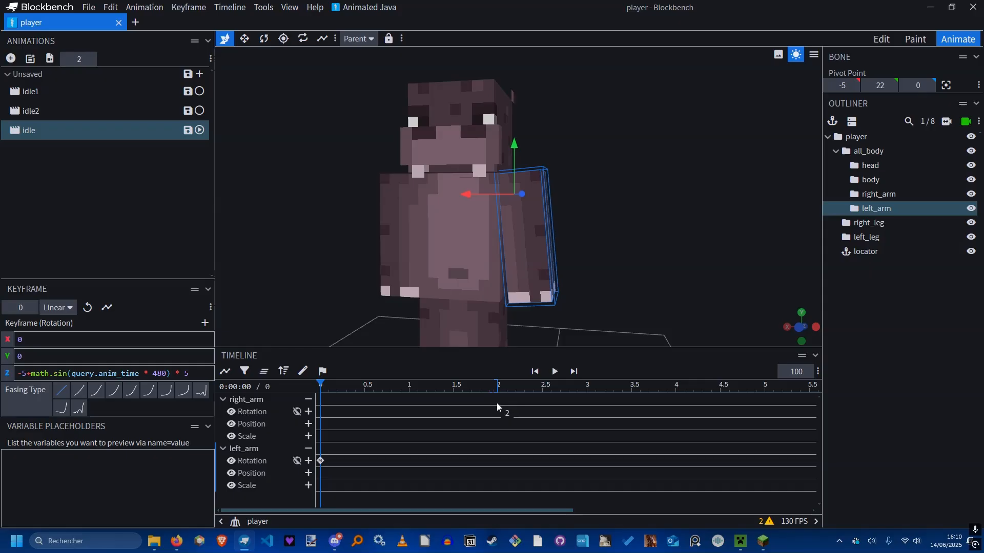
{"action": "key", "text": "space"}
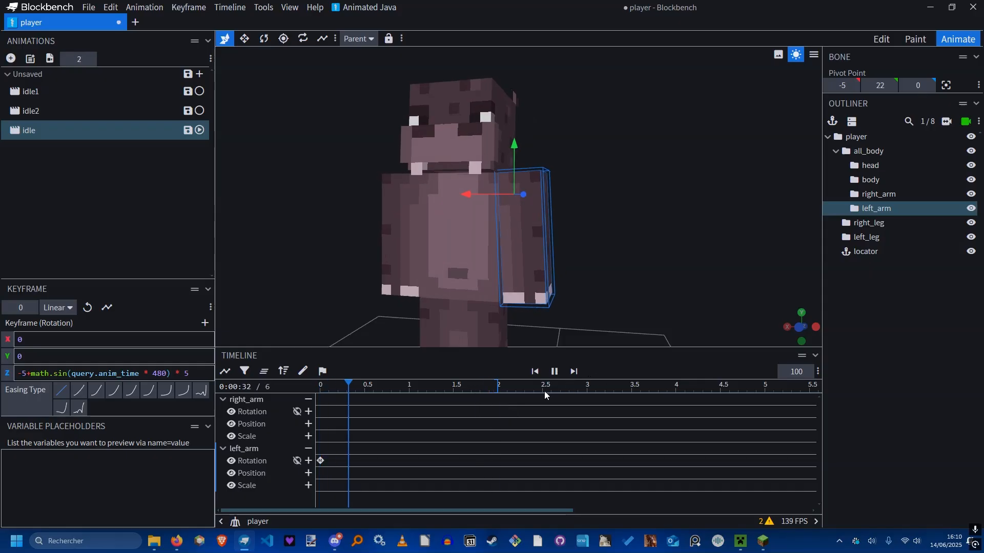
{"action": "left_click_drag", "start_coordinate": [495, 388], "coordinate": [587, 410]}
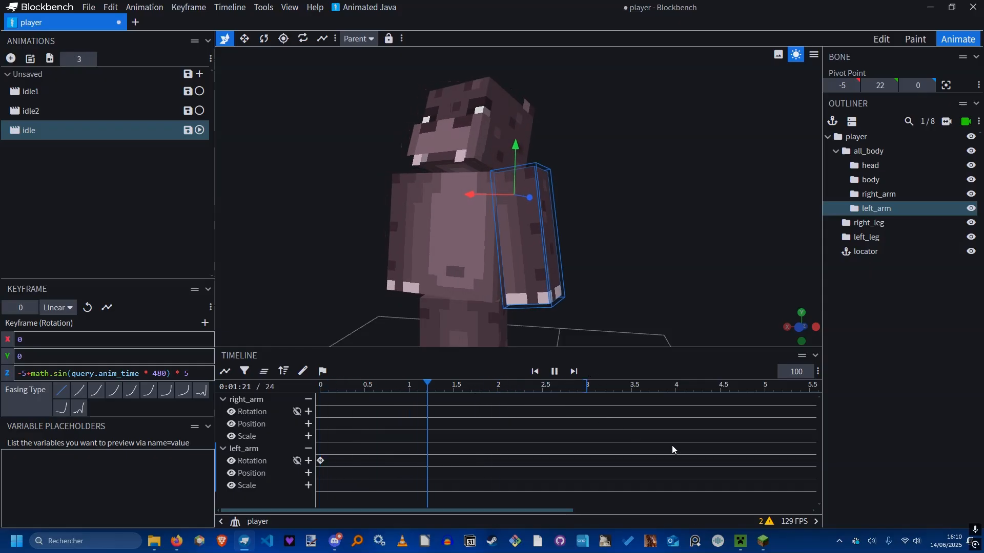
{"action": "key", "text": "space"}
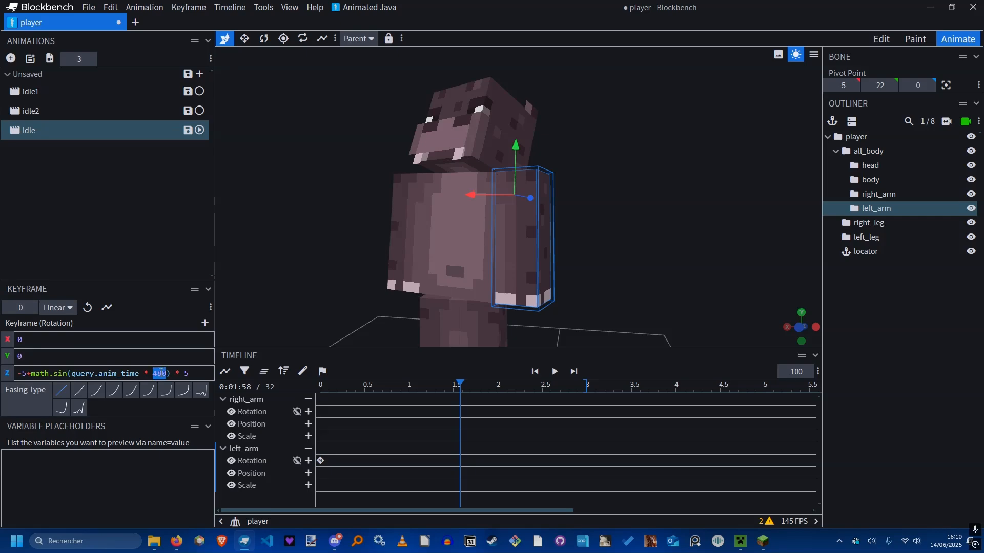
Set the time multiplier in left_arm's Z sway expression to 120 and play the animation.
{"action": "key", "text": "ctrl+s"}
{"action": "left_click", "coordinate": [343, 393]}
{"action": "key", "text": "space"}
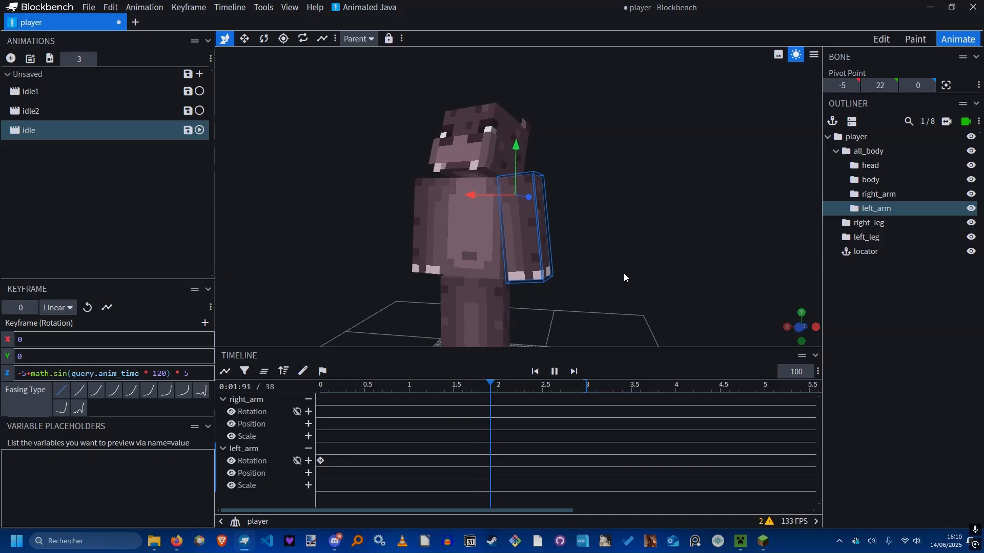
{"action": "key", "text": "space"}
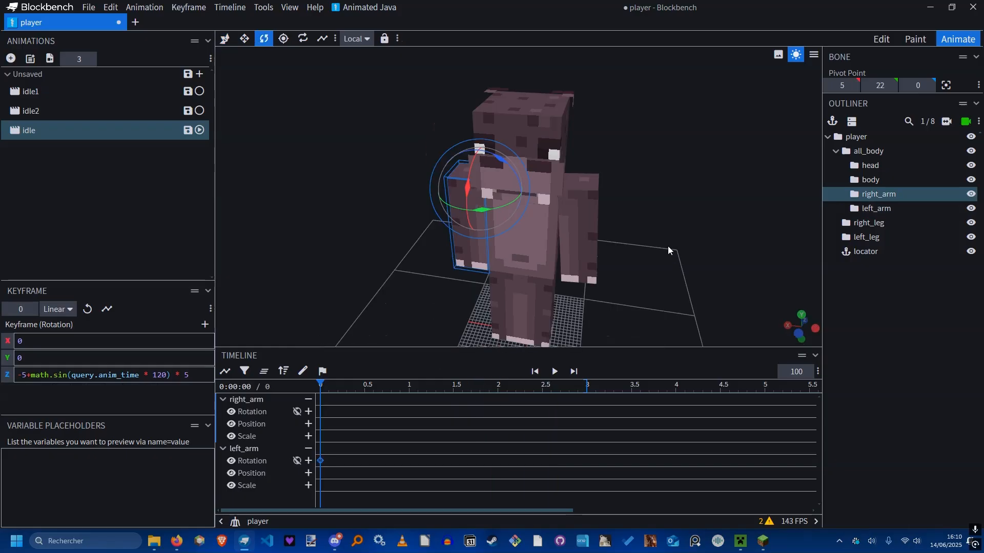
Copy left_arm's 0-second rotation keyframe to right_arm at 0 seconds and save the project.
{"action": "left_click_drag", "start_coordinate": [668, 246], "coordinate": [661, 200]}
{"action": "scroll", "coordinate": [740, 240], "scroll_direction": "up", "scroll_amount": 1}
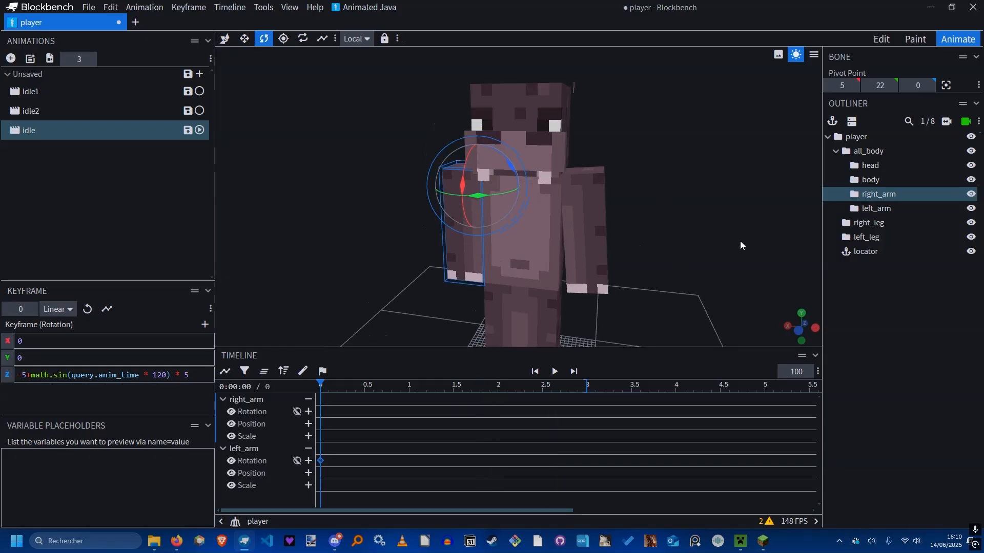
{"action": "key", "text": "v"}
{"action": "left_click_drag", "start_coordinate": [740, 241], "coordinate": [691, 202]}
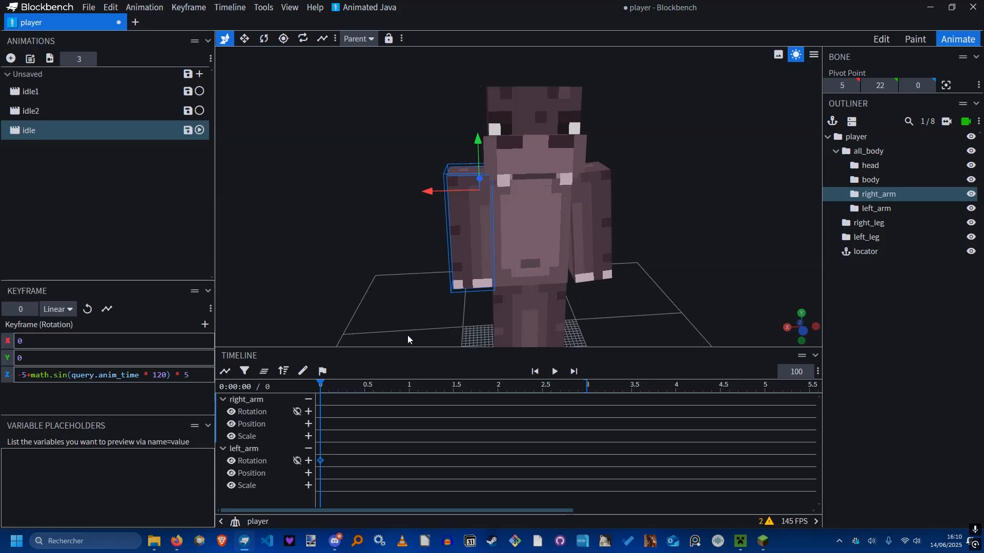
{"action": "left_click", "coordinate": [321, 462]}
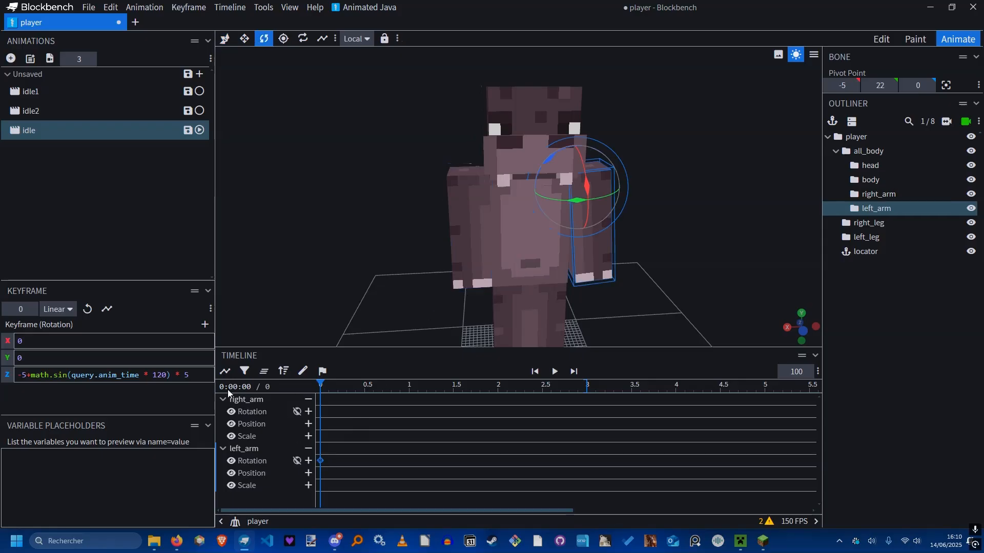
{"action": "left_click", "coordinate": [253, 400]}
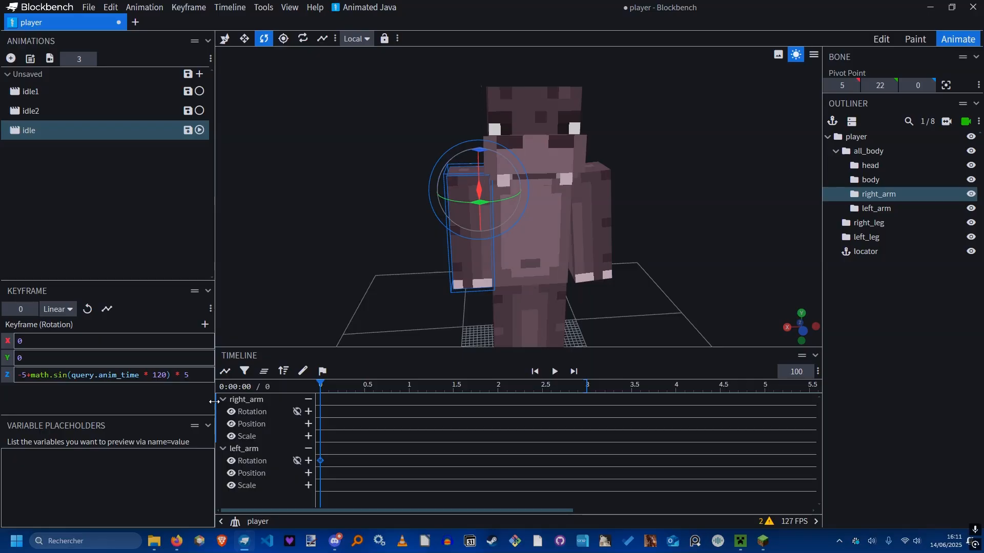
{"action": "key", "text": "ctrl+v"}
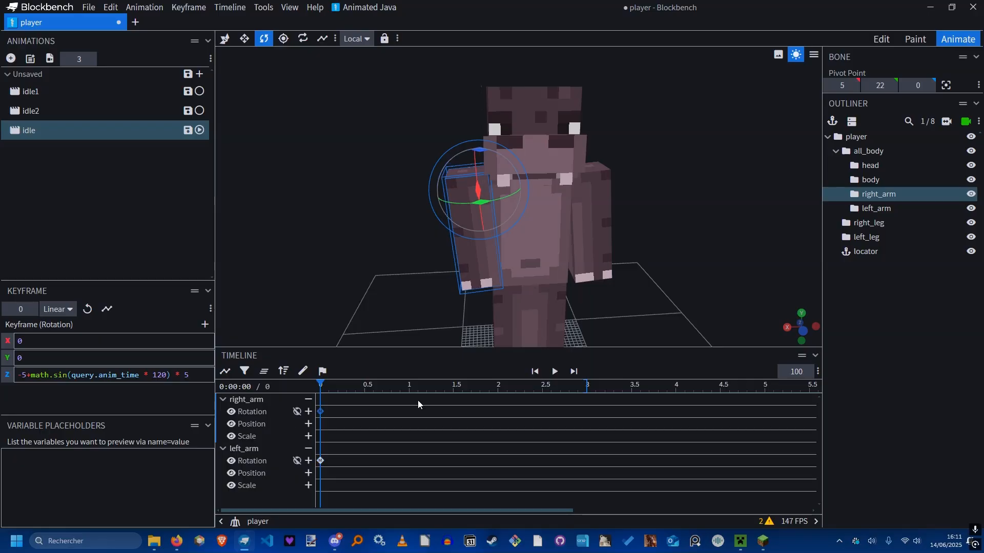
{"action": "key", "text": "ctrl+s"}
Play the idle animation to examine both arms' sway from the front, then return the playhead to 0 seconds.
{"action": "key", "text": "space"}
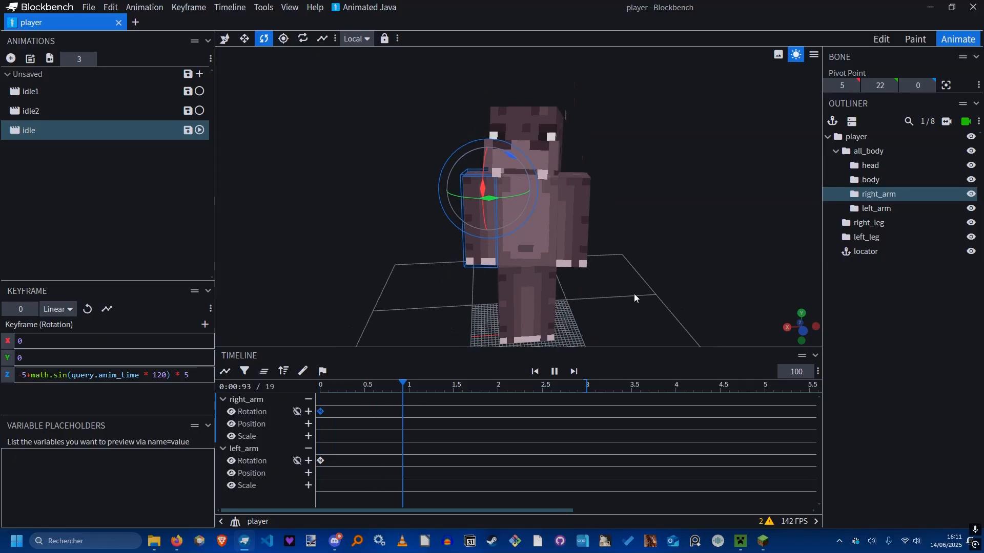
{"action": "left_click_drag", "start_coordinate": [678, 269], "coordinate": [617, 319]}
{"action": "scroll", "coordinate": [683, 300], "scroll_direction": "up", "scroll_amount": 3}
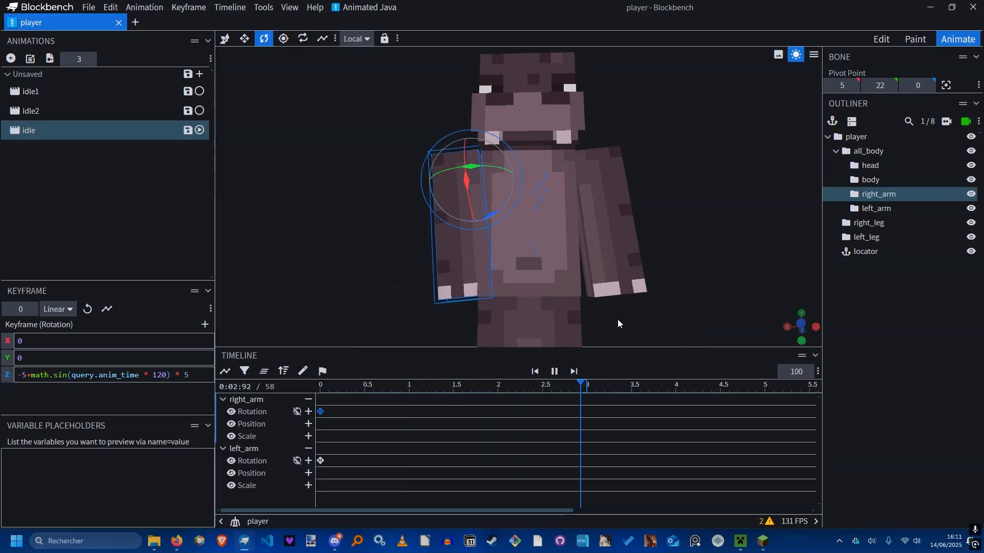
{"action": "left_click_drag", "start_coordinate": [408, 389], "coordinate": [237, 397]}
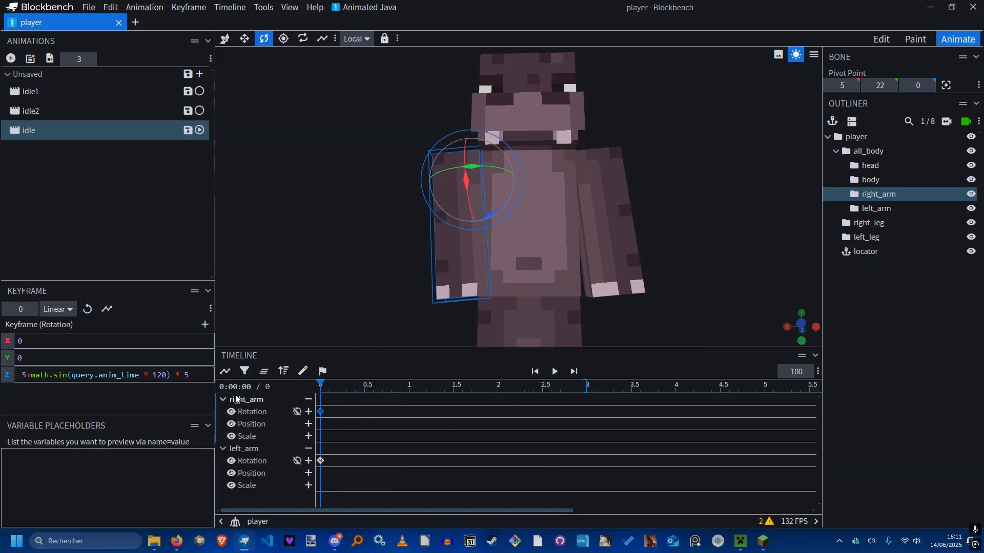
Change the Z rotation offset in right_arm's 0-second keyframe to 5, keeping its sine sway expression.
{"action": "scroll", "coordinate": [666, 290], "scroll_direction": "down", "scroll_amount": 3}
{"action": "left_click_drag", "start_coordinate": [665, 290], "coordinate": [709, 307]}
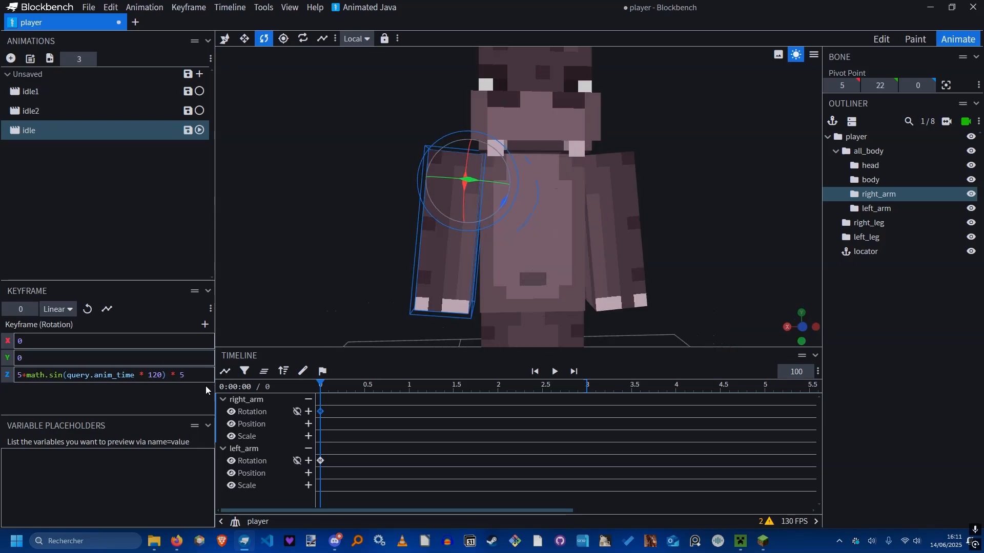
{"action": "left_click_drag", "start_coordinate": [18, 377], "coordinate": [23, 377]}
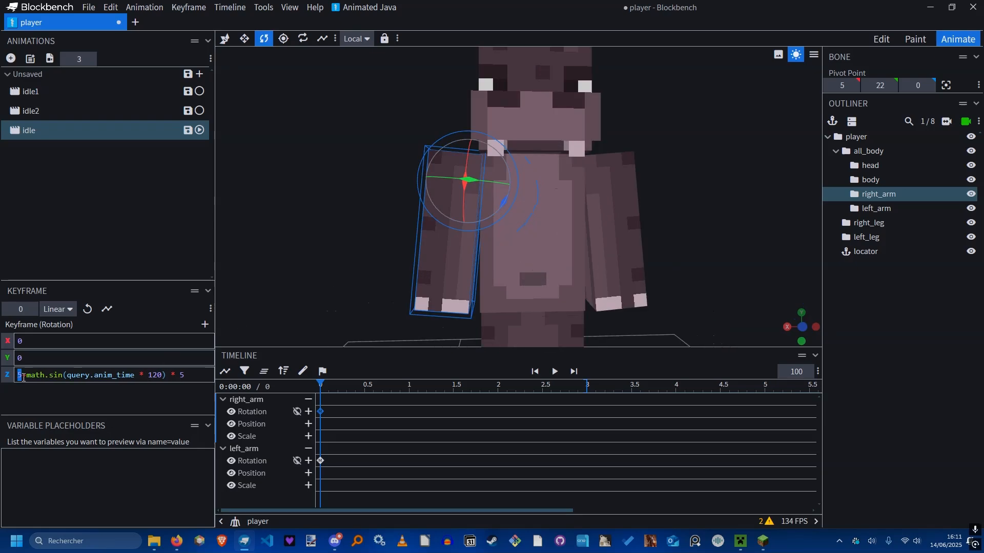
Play the idle animation to examine both arms' sway from the front, and return the playhead to the start of the timeline.
{"action": "scroll", "coordinate": [554, 287], "scroll_direction": "down", "scroll_amount": 3}
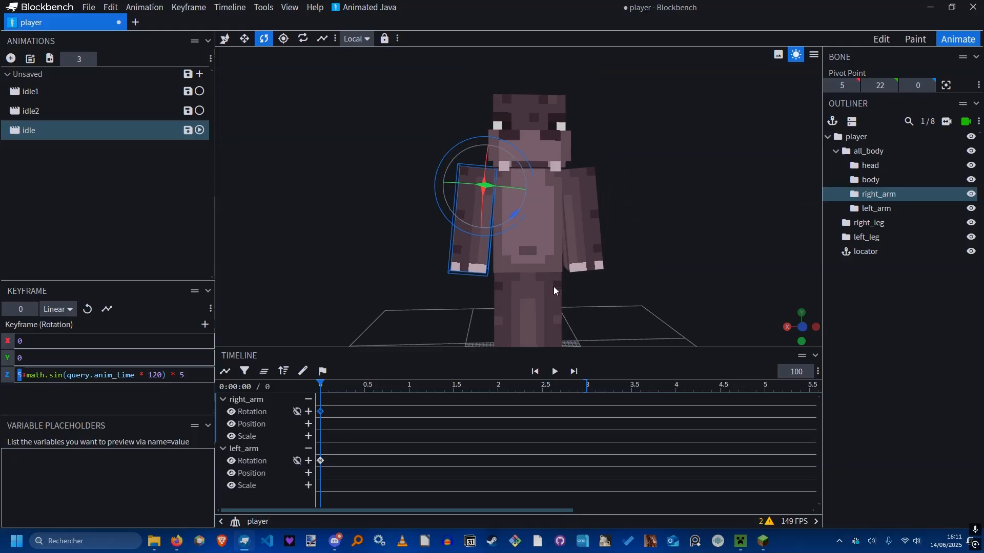
{"action": "left_click_drag", "start_coordinate": [553, 287], "coordinate": [507, 266]}
{"action": "scroll", "coordinate": [507, 266], "scroll_direction": "up", "scroll_amount": 5}
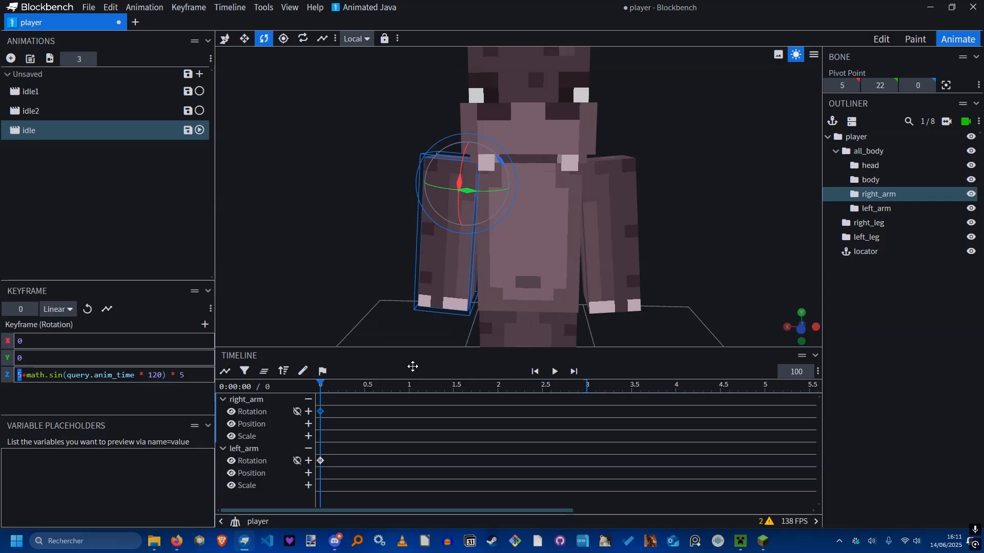
{"action": "key", "text": "space"}
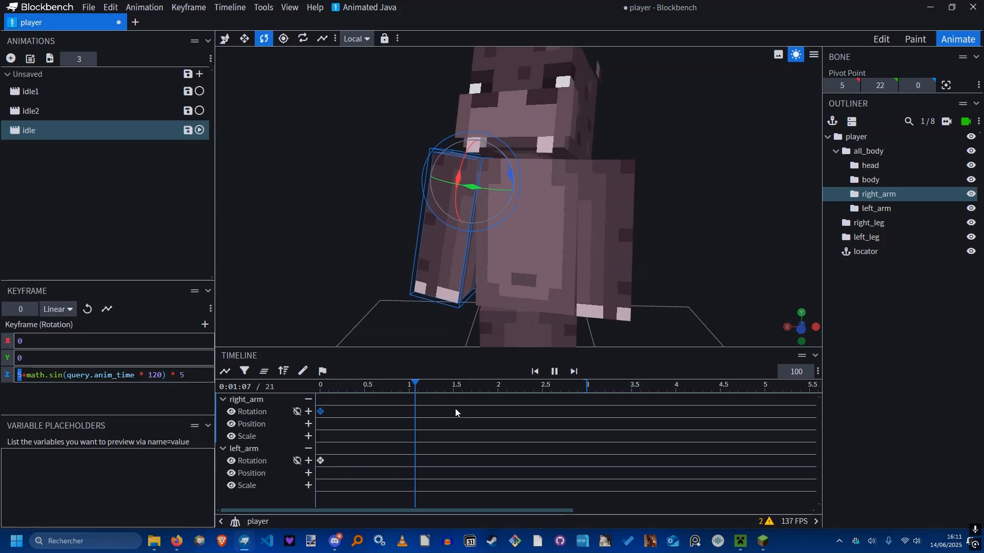
{"action": "left_click_drag", "start_coordinate": [471, 388], "coordinate": [219, 393]}
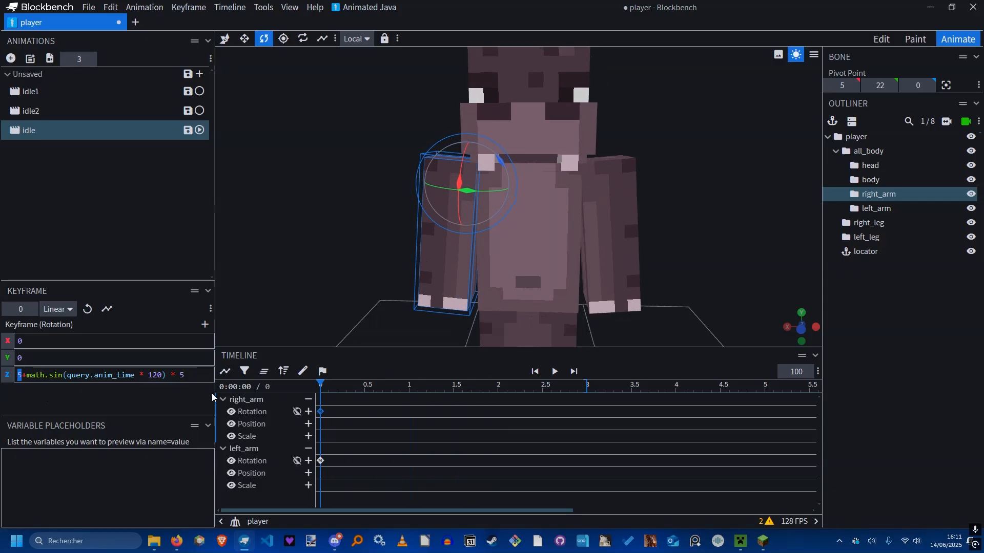
Try a sway amplitude of -5 in right_arm's Z rotation expression, play the animation, and return the playhead to 0 seconds.
{"action": "left_click", "coordinate": [148, 375]}
{"action": "left_click_drag", "start_coordinate": [380, 389], "coordinate": [319, 389]}
{"action": "key", "text": "space"}
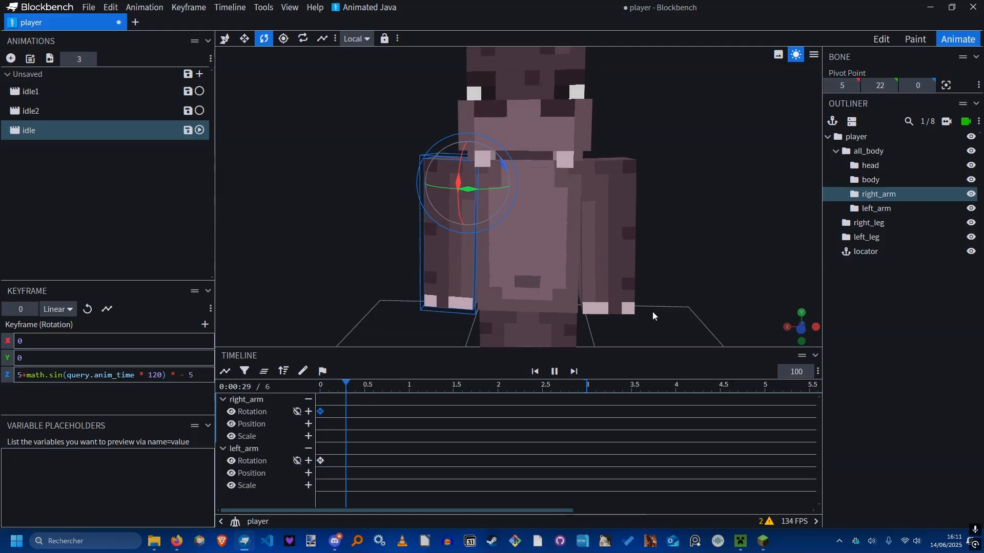
{"action": "left_click_drag", "start_coordinate": [652, 312], "coordinate": [767, 283]}
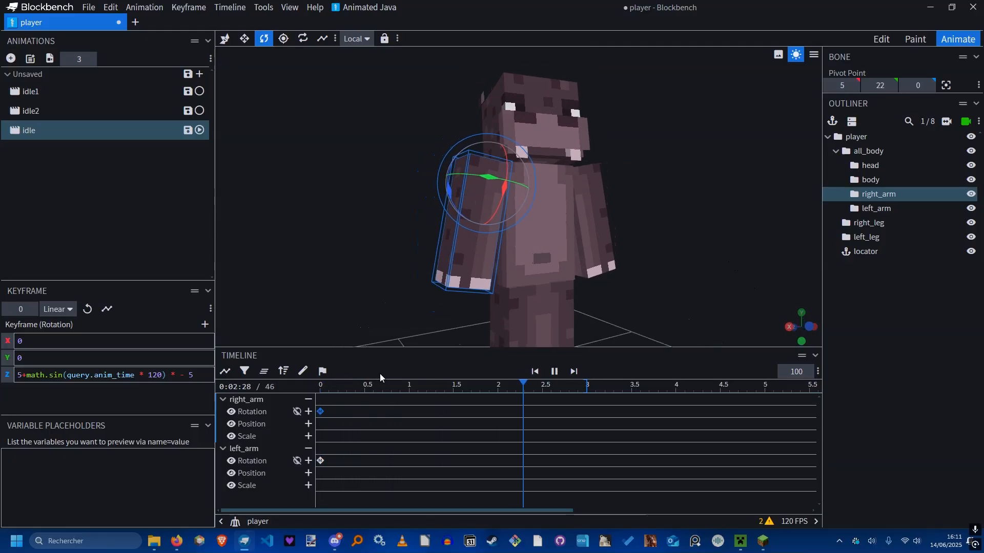
{"action": "key", "text": "space"}
{"action": "left_click_drag", "start_coordinate": [362, 388], "coordinate": [170, 389]}
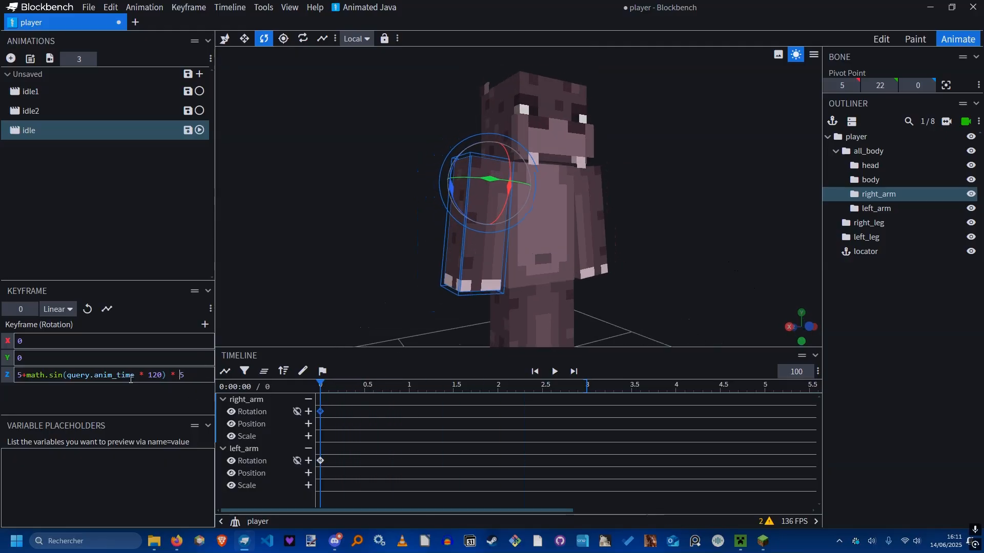
Try a time multiplier of -120 in right_arm's Z sway expression and play the animation to check both arms.
{"action": "left_click", "coordinate": [148, 377]}
{"action": "type", "text": "-"}
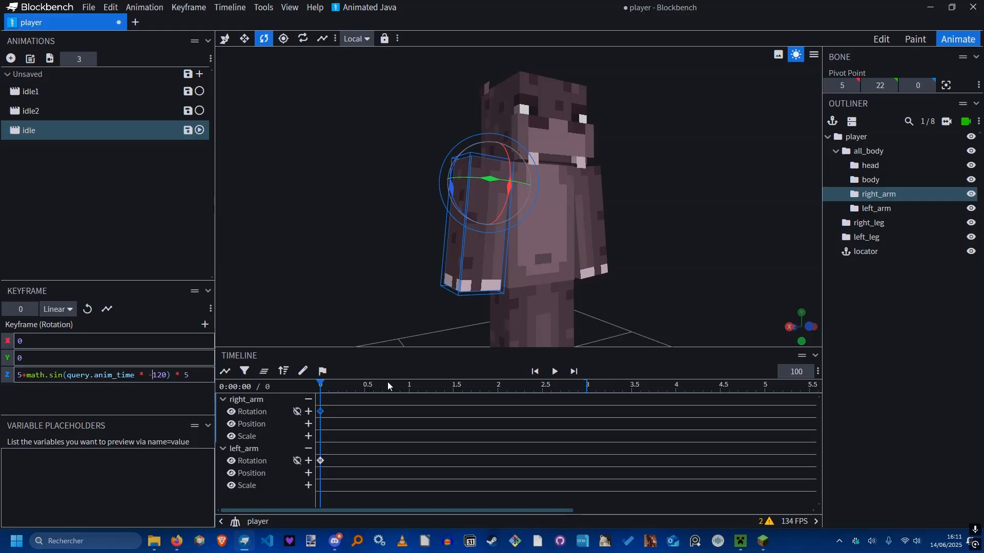
{"action": "left_click_drag", "start_coordinate": [386, 386], "coordinate": [213, 408]}
{"action": "key", "text": "space"}
{"action": "left_click_drag", "start_coordinate": [603, 329], "coordinate": [576, 293]}
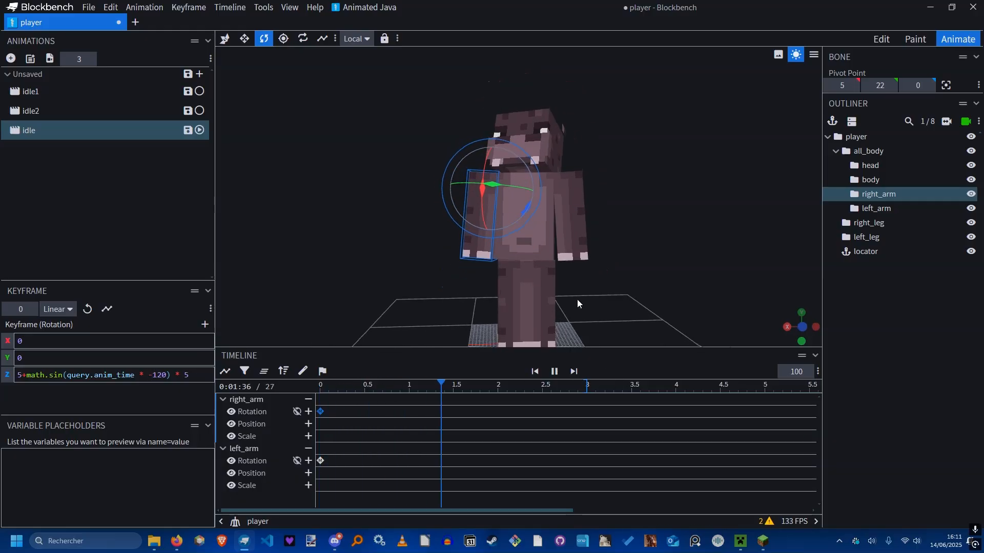
{"action": "scroll", "coordinate": [577, 300], "scroll_direction": "up", "scroll_amount": 3}
{"action": "key", "text": "space"}
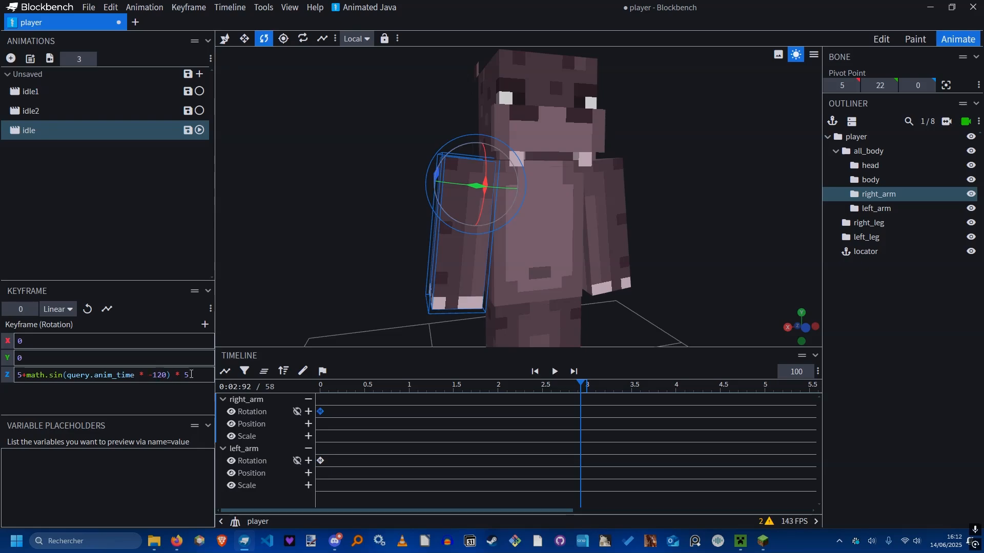
Set the time multiplier in right_arm's Z sway expression back to 120.
{"action": "left_click_drag", "start_coordinate": [191, 374], "coordinate": [72, 376]}
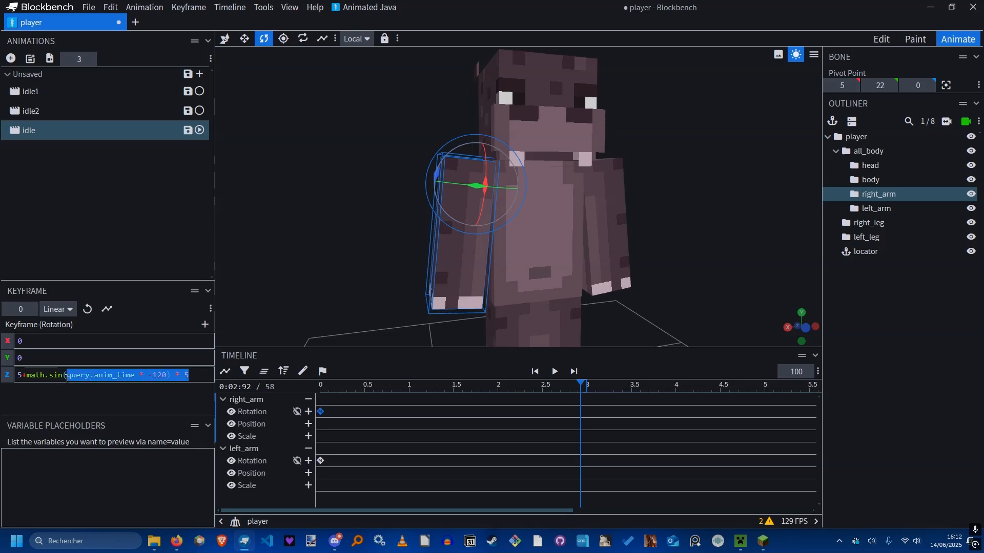
{"action": "left_click", "coordinate": [152, 375]}
{"action": "key", "text": "BackSpace"}
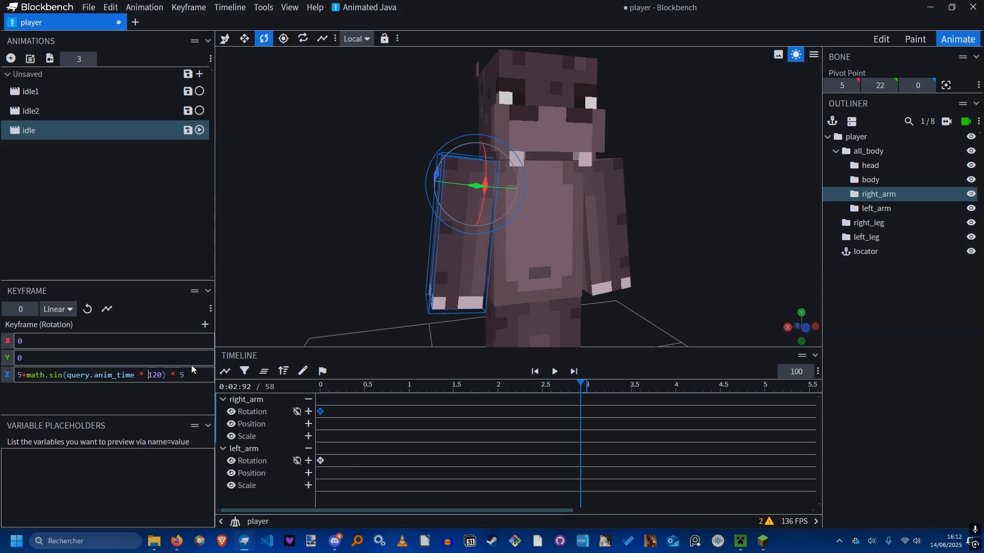
Try inverting the right arm's Z rotation expression in the idle animation by appending *-1, preview it and save the project.
{"action": "left_click", "coordinate": [194, 374]}
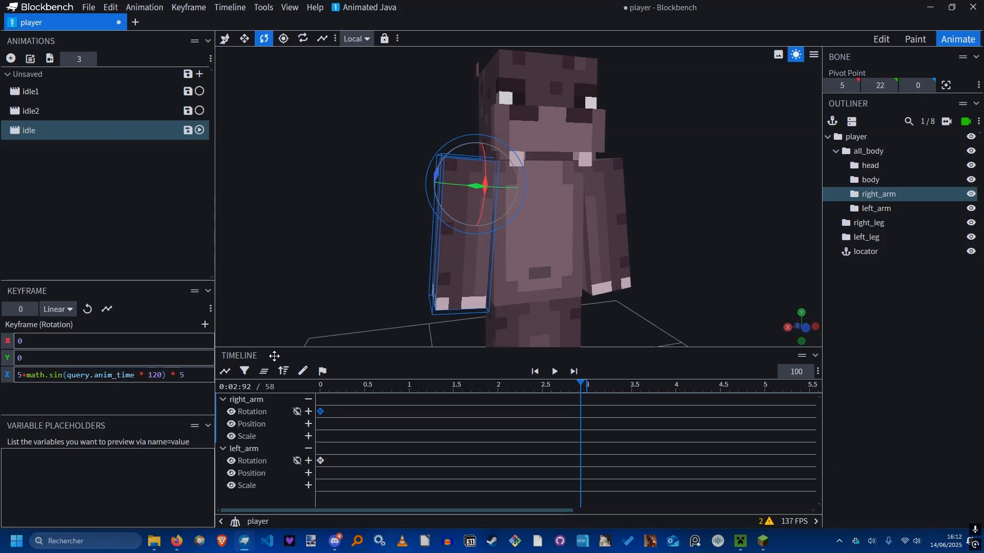
{"action": "type", "text": "*"}
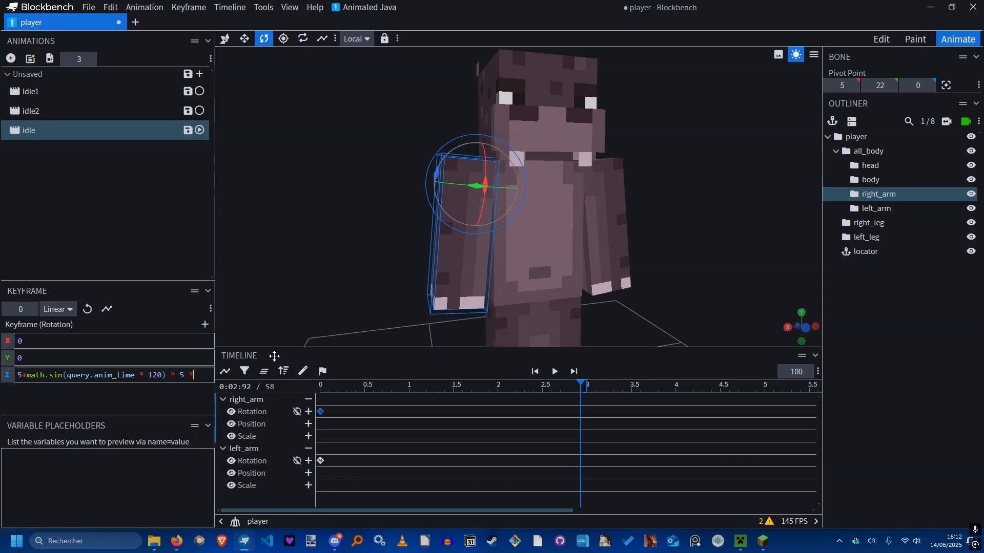
{"action": "type", "text": "-11"}
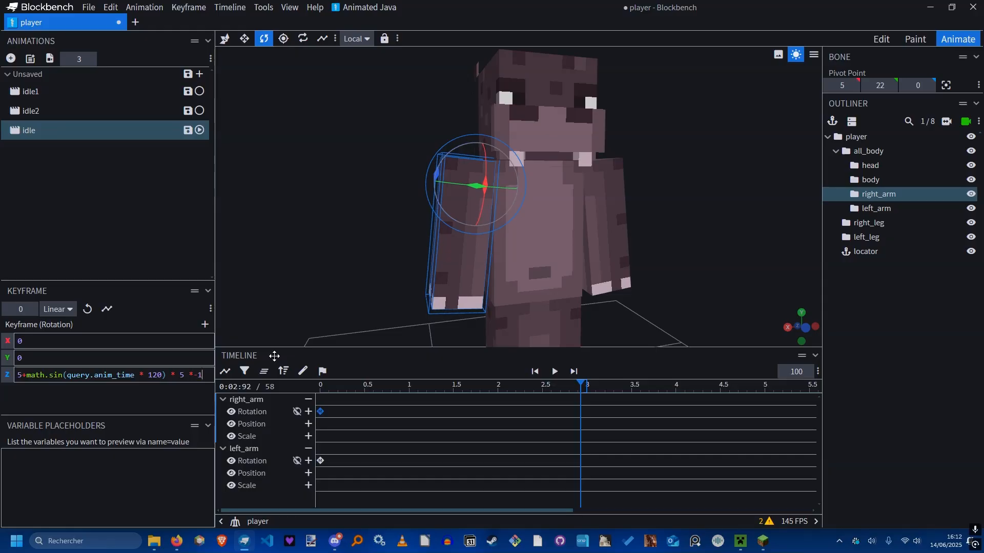
{"action": "left_click_drag", "start_coordinate": [390, 387], "coordinate": [318, 385]}
{"action": "key", "text": "space"}
{"action": "mouse_move", "coordinate": [658, 292]}
{"action": "left_mouse_down"}
{"action": "mouse_move", "coordinate": [651, 273]}
{"action": "mouse_move", "coordinate": [660, 273]}
{"action": "left_mouse_up"}
{"action": "key", "text": "ctrl+s"}
Set the right arm's Z rotation expression to 5+math.sin(query.anim_time * 120) * -5, preview the idle animation and save the project.
{"action": "left_click_drag", "start_coordinate": [202, 374], "coordinate": [196, 378]}
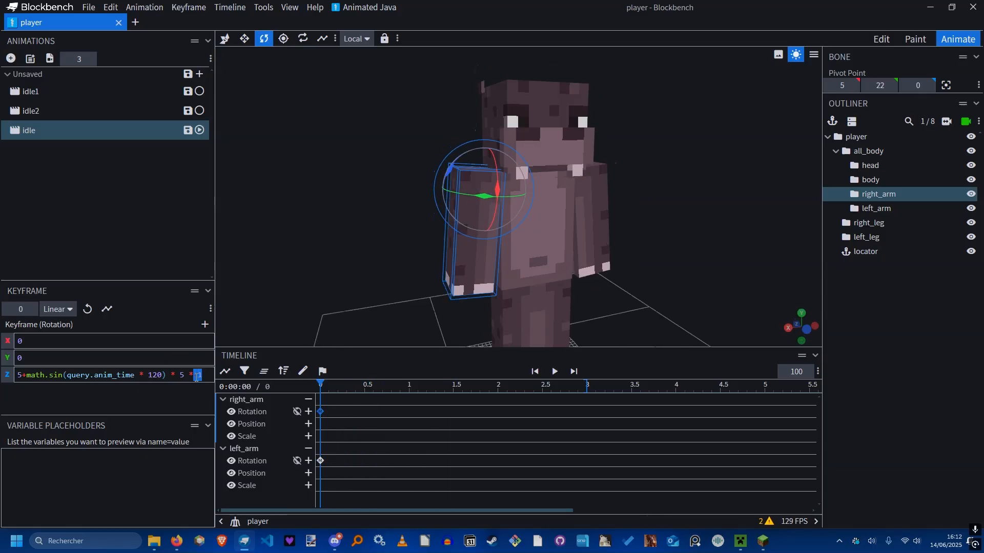
{"action": "key", "text": "BackSpace"}
{"action": "key", "text": "BackSpace"}
{"action": "key", "text": "Left"}
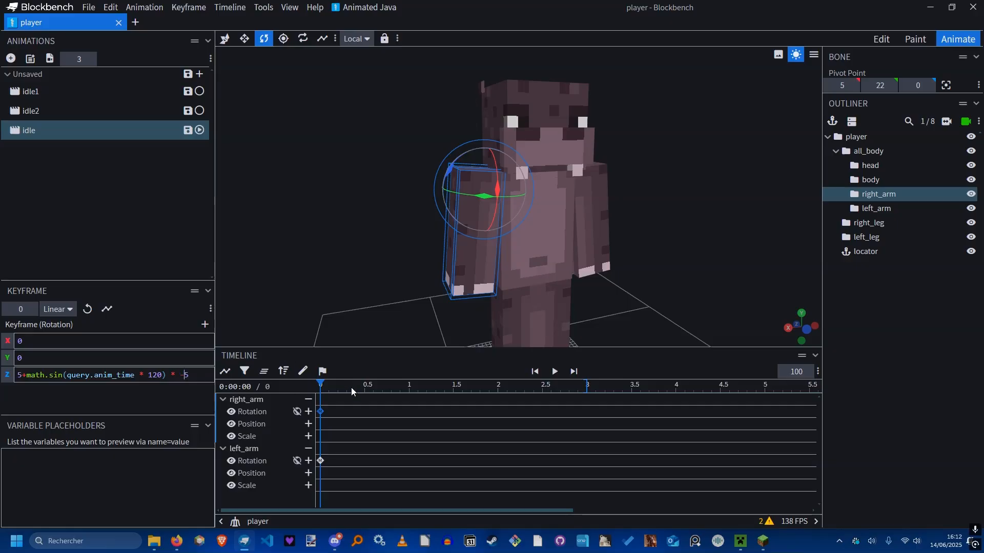
{"action": "key", "text": "ctrl+s"}
{"action": "left_click", "coordinate": [294, 393]}
{"action": "key", "text": "space"}
{"action": "scroll", "coordinate": [583, 312], "scroll_direction": "down", "scroll_amount": 3}
{"action": "left_click_drag", "start_coordinate": [584, 312], "coordinate": [628, 293]}
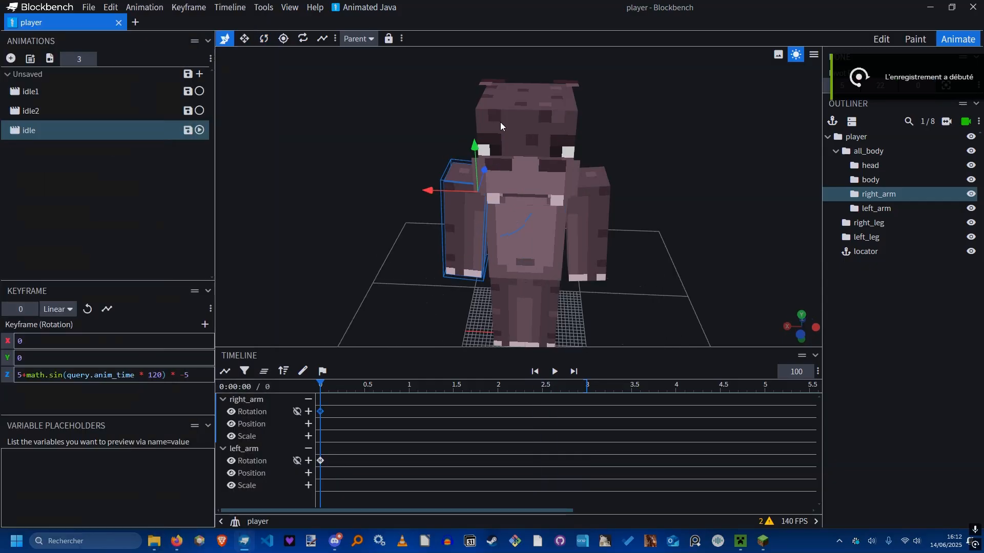
{"action": "mouse_move", "coordinate": [659, 252]}
{"action": "left_mouse_down"}
{"action": "mouse_move", "coordinate": [693, 235]}
{"action": "mouse_move", "coordinate": [695, 201]}
{"action": "mouse_move", "coordinate": [510, 239]}
{"action": "mouse_move", "coordinate": [605, 259]}
{"action": "mouse_move", "coordinate": [660, 237]}
{"action": "left_mouse_up"}
{"action": "key", "text": "ctrl+s"}
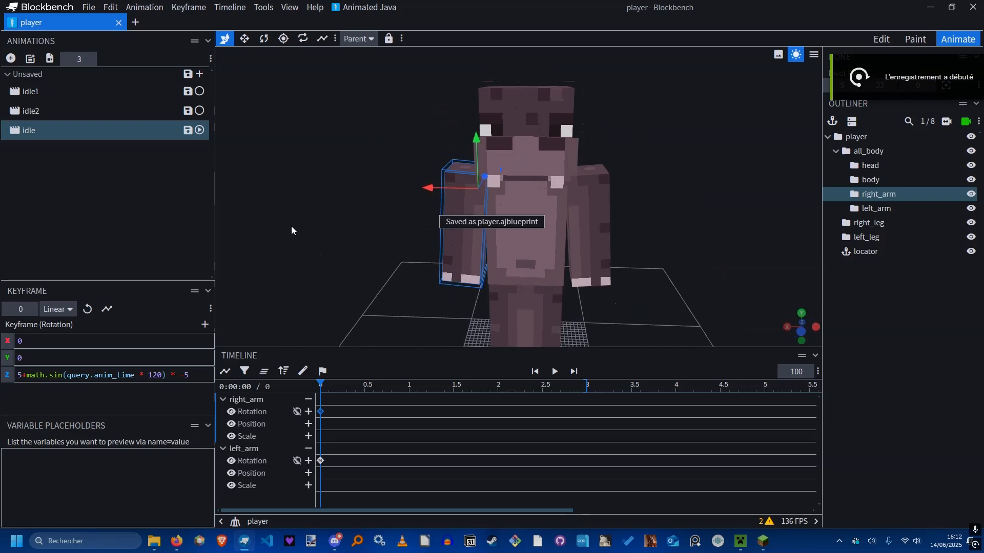
Add a new animation named coucou with loop mode Once and save the project.
{"action": "right_click", "coordinate": [55, 195]}
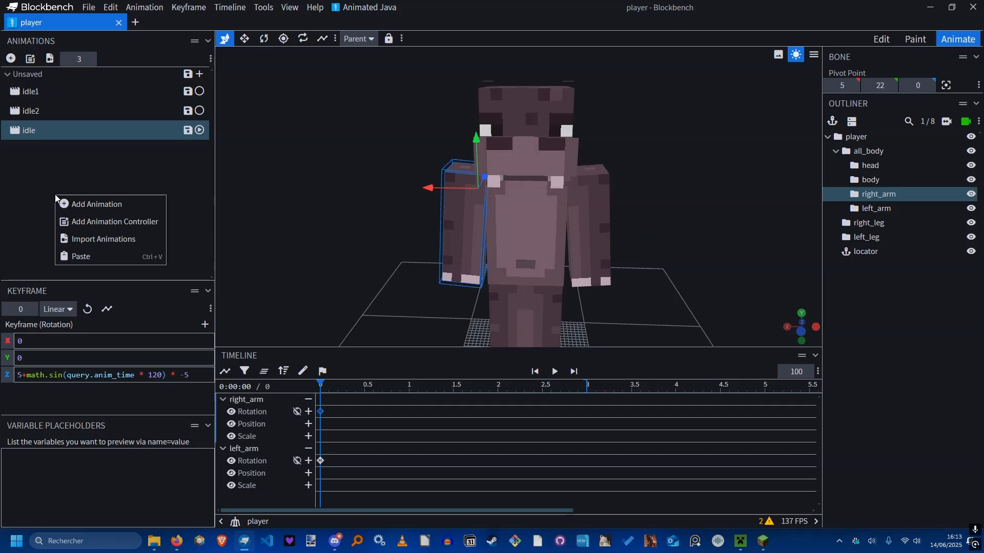
{"action": "left_click", "coordinate": [115, 204]}
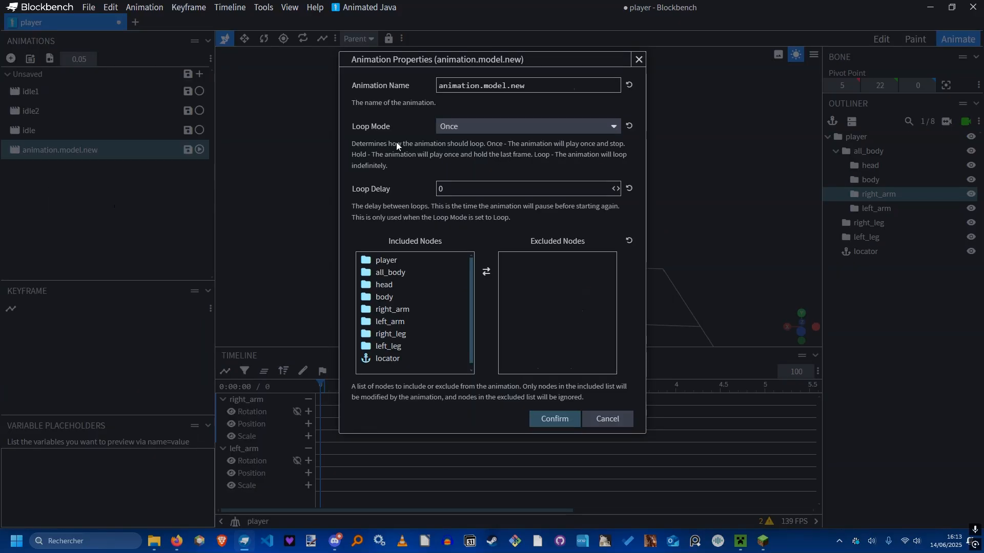
{"action": "triple_click", "coordinate": [487, 86]}
{"action": "type", "text": "co"}
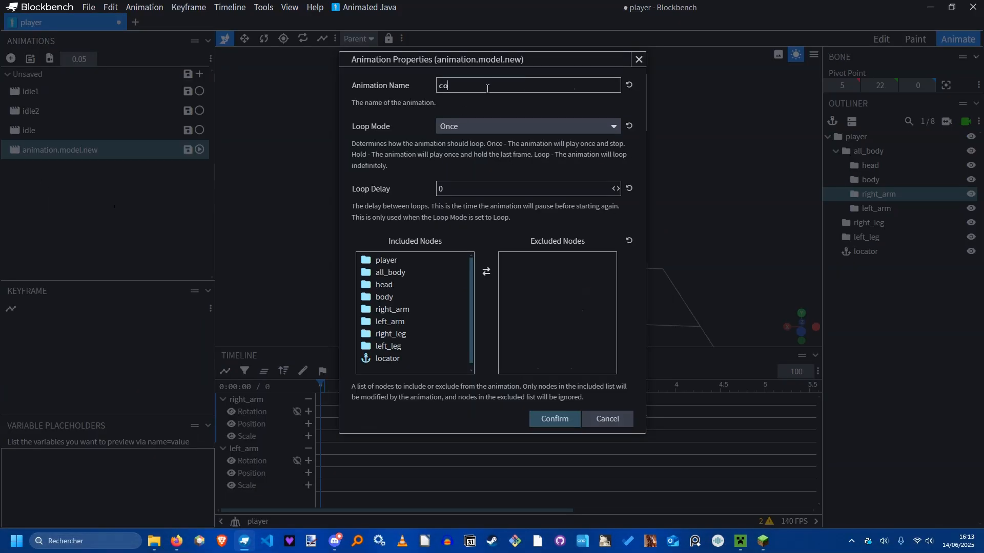
{"action": "type", "text": "ucou"}
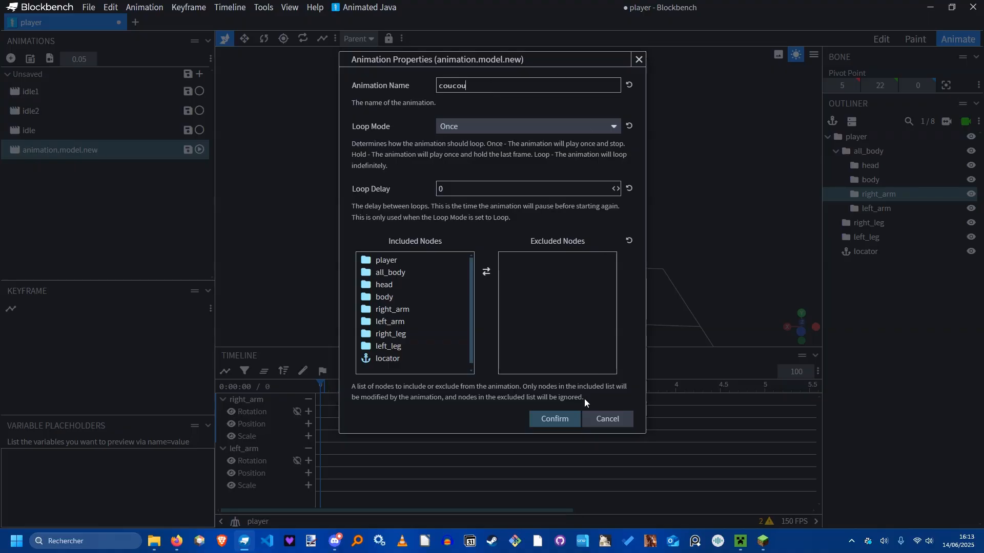
{"action": "left_click", "coordinate": [560, 415]}
{"action": "key", "text": "ctrl+s"}
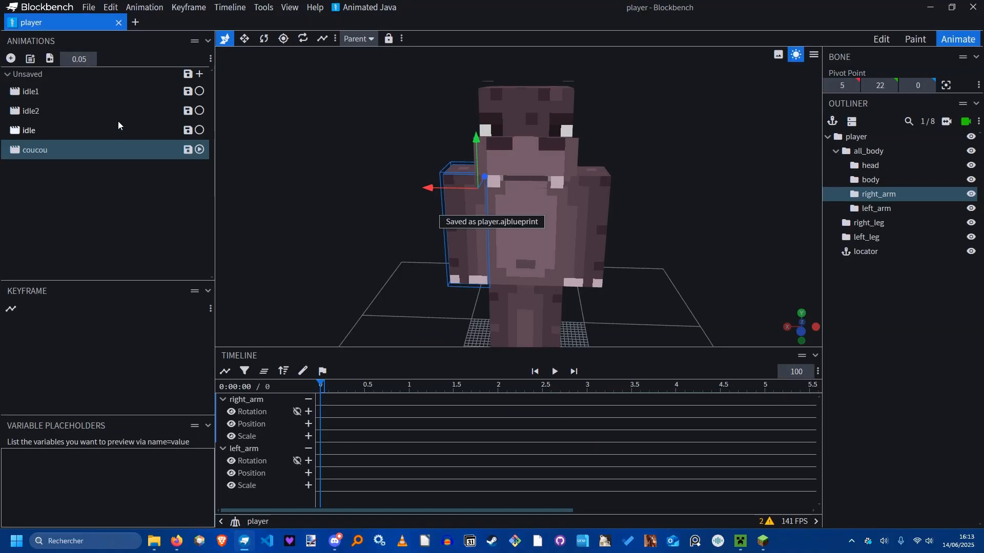
Play the idle2 animation and examine the arm and body motion from several angles.
{"action": "left_click", "coordinate": [62, 109]}
{"action": "key", "text": "space"}
{"action": "left_click_drag", "start_coordinate": [687, 147], "coordinate": [689, 175]}
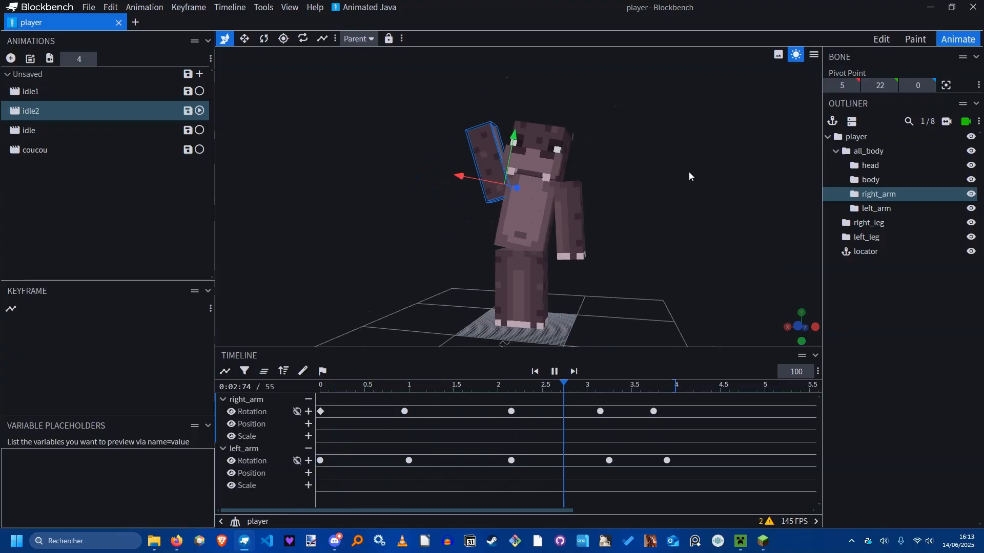
{"action": "scroll", "coordinate": [514, 269], "scroll_direction": "up", "scroll_amount": 8}
{"action": "scroll", "coordinate": [514, 269], "scroll_direction": "down", "scroll_amount": 4}
{"action": "left_click_drag", "start_coordinate": [720, 270], "coordinate": [488, 321]}
{"action": "left_click_drag", "start_coordinate": [693, 247], "coordinate": [620, 235]}
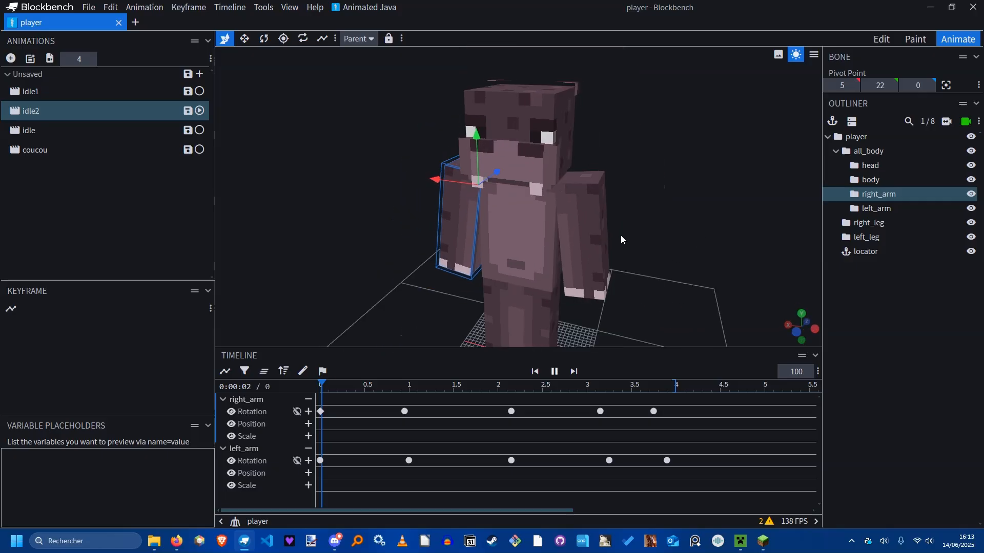
{"action": "key", "text": "space"}
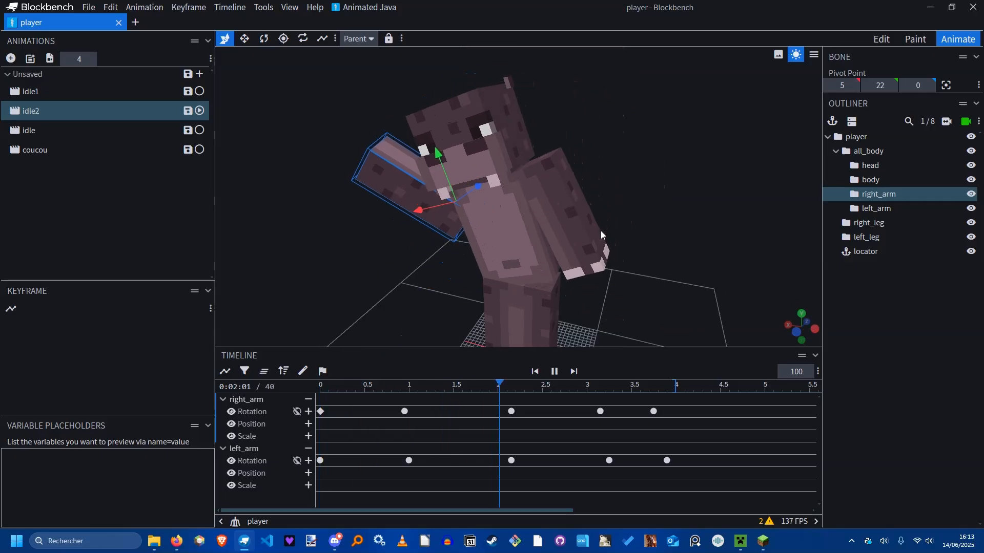
{"action": "mouse_move", "coordinate": [708, 170]}
{"action": "left_mouse_down"}
{"action": "mouse_move", "coordinate": [702, 245]}
{"action": "mouse_move", "coordinate": [721, 172]}
{"action": "left_mouse_up"}
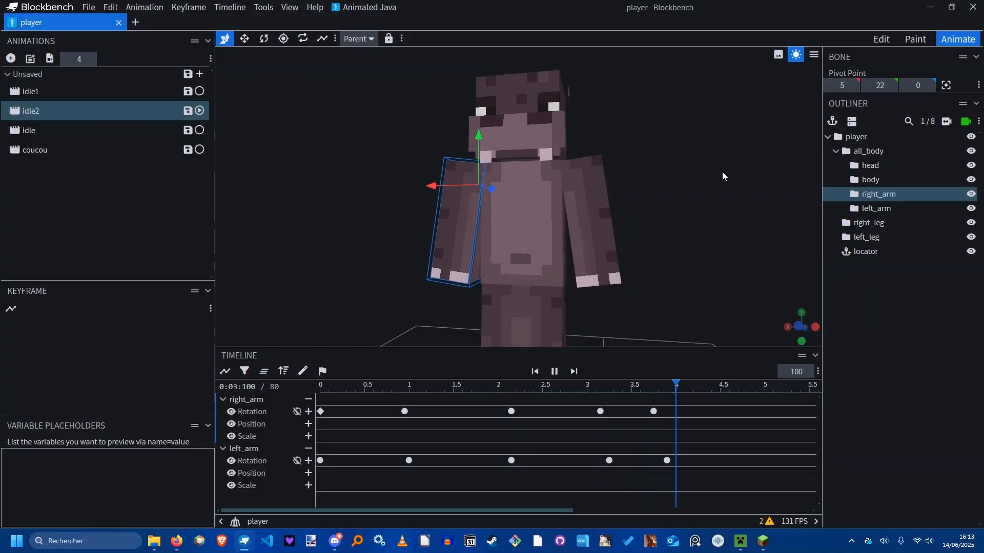
Set the coucou animation's length to 3 seconds on the timeline and save the project.
{"action": "left_click", "coordinate": [47, 150]}
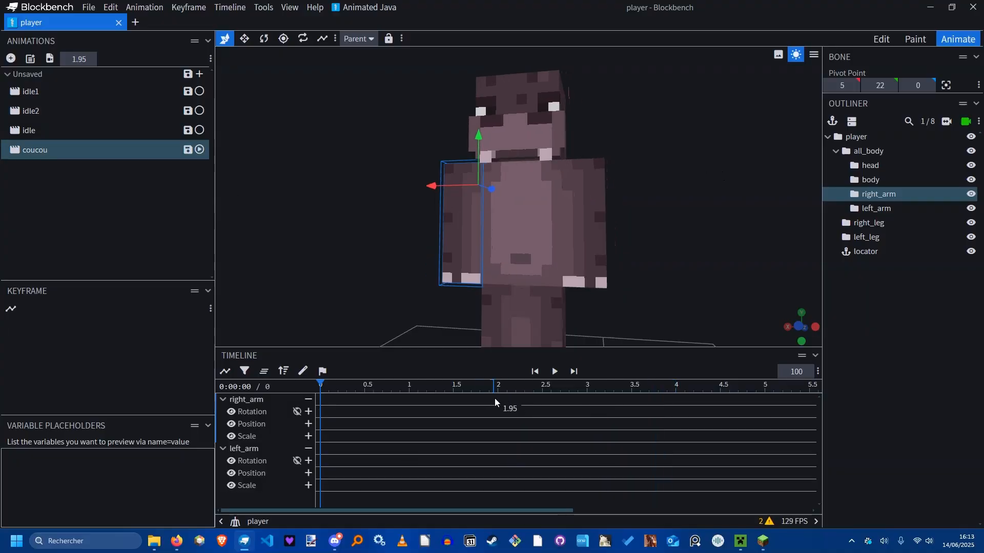
{"action": "key", "text": "space"}
{"action": "left_click_drag", "start_coordinate": [497, 398], "coordinate": [586, 402]}
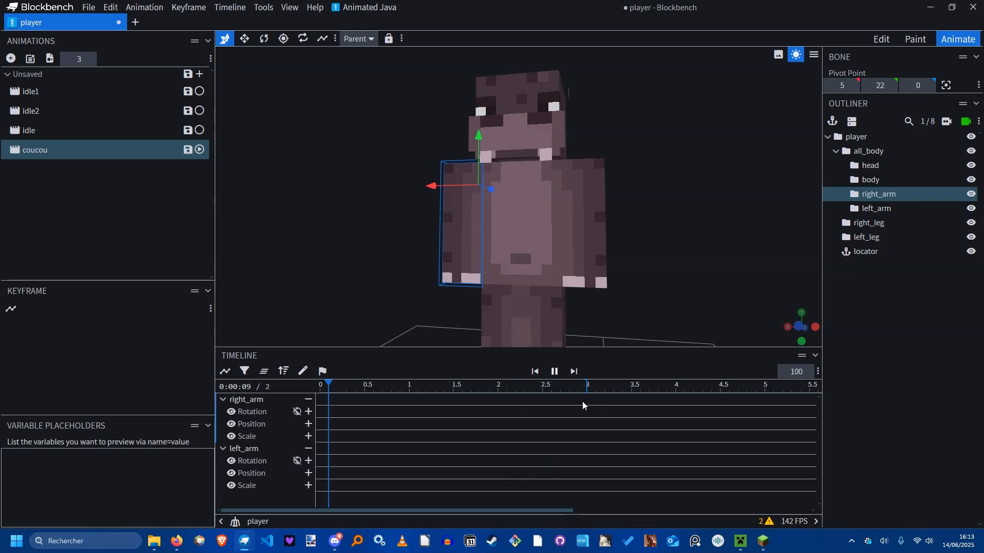
{"action": "key", "text": "ctrl+s"}
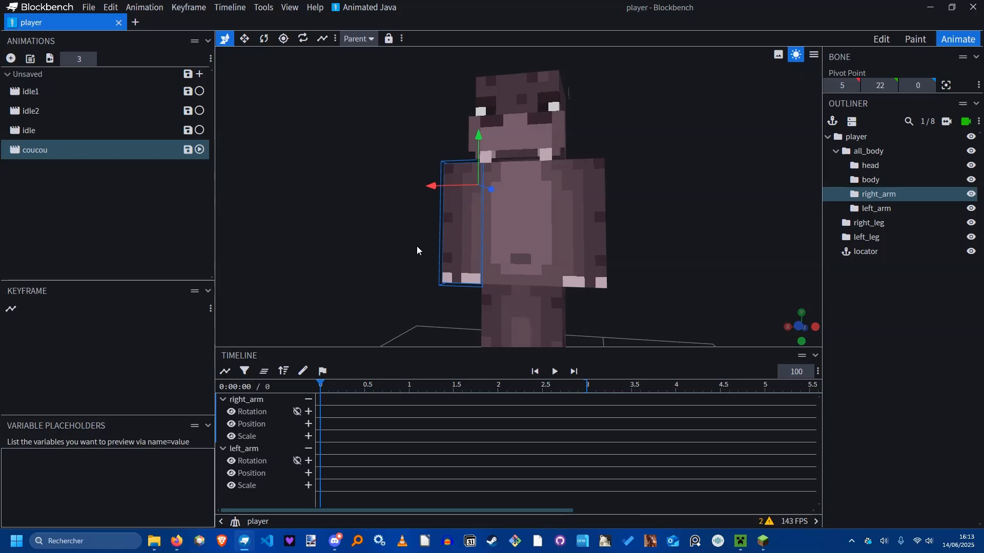
Compare the starting arm poses of the idle and coucou animations from several angles.
{"action": "left_click_drag", "start_coordinate": [417, 246], "coordinate": [661, 230]}
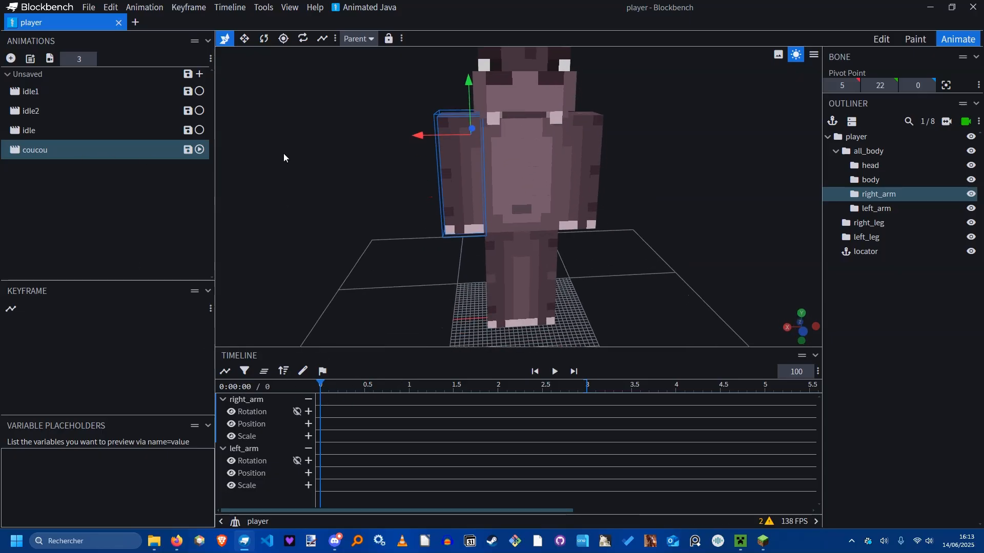
{"action": "left_click", "coordinate": [81, 130]}
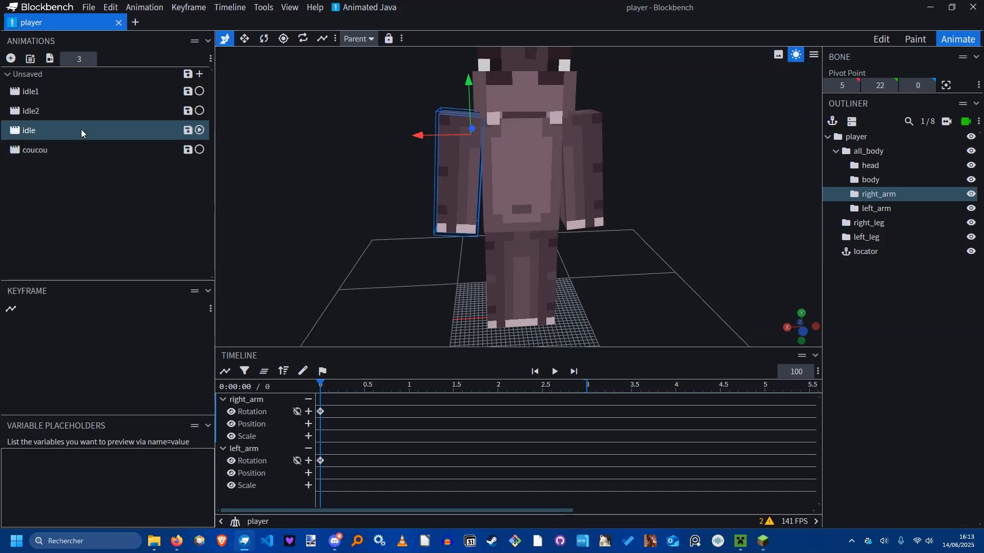
{"action": "left_click", "coordinate": [84, 143]}
{"action": "left_click", "coordinate": [77, 131]}
{"action": "left_click", "coordinate": [82, 147]}
{"action": "left_click", "coordinate": [75, 128]}
{"action": "left_click_drag", "start_coordinate": [367, 248], "coordinate": [341, 285]}
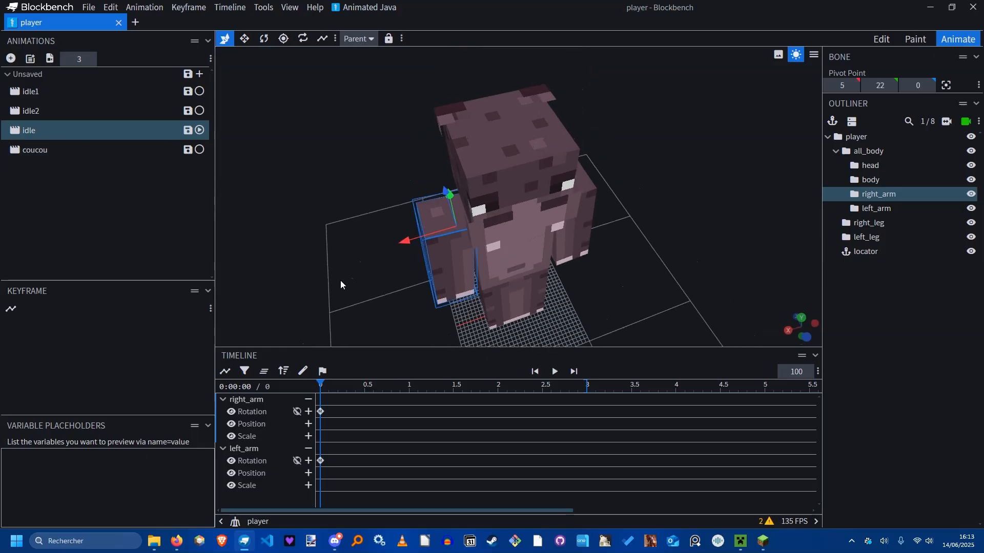
{"action": "left_click", "coordinate": [50, 146]}
{"action": "left_click_drag", "start_coordinate": [232, 245], "coordinate": [297, 250]}
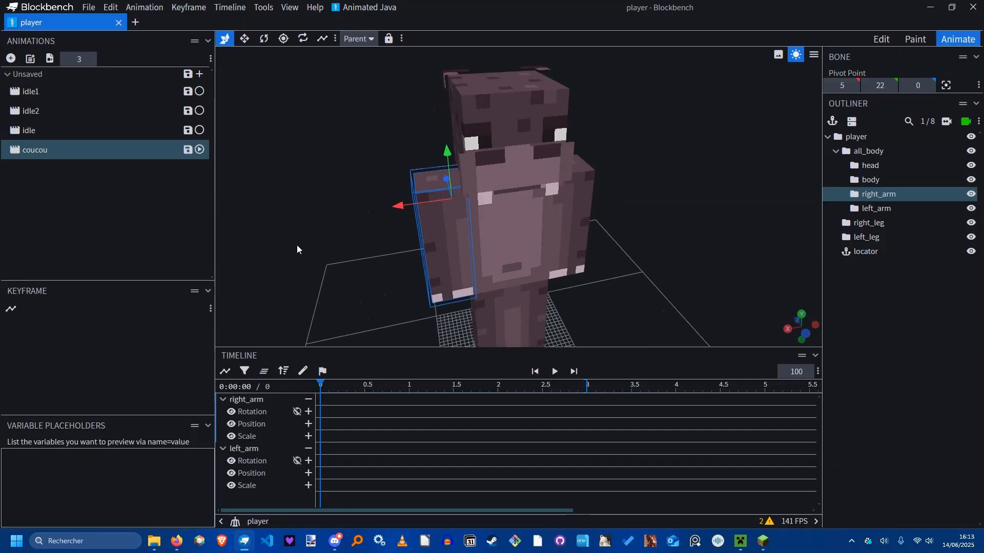
{"action": "left_click", "coordinate": [20, 133]}
{"action": "left_click", "coordinate": [66, 148]}
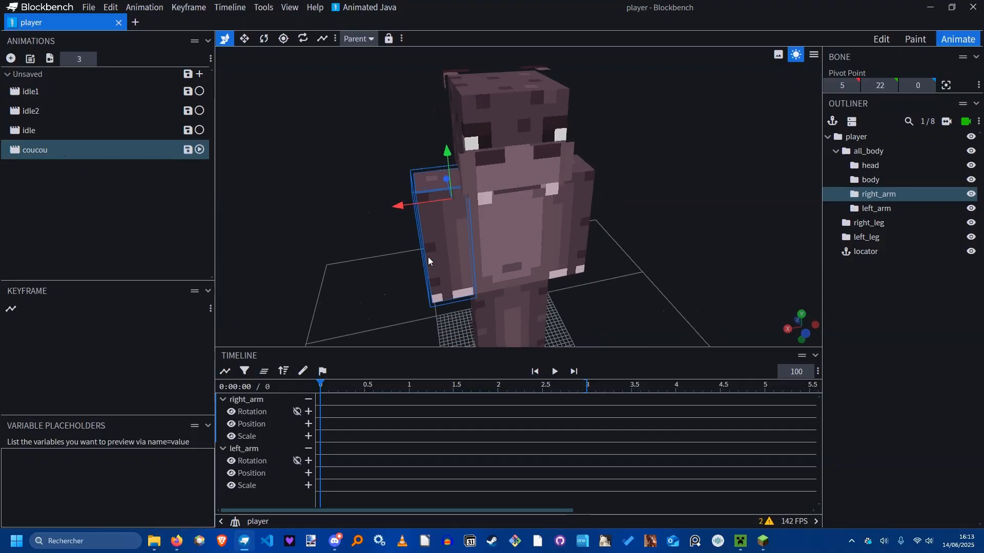
Examine the base offset in the Z rotation expression of the right arm's idle keyframe.
{"action": "left_click", "coordinate": [127, 129]}
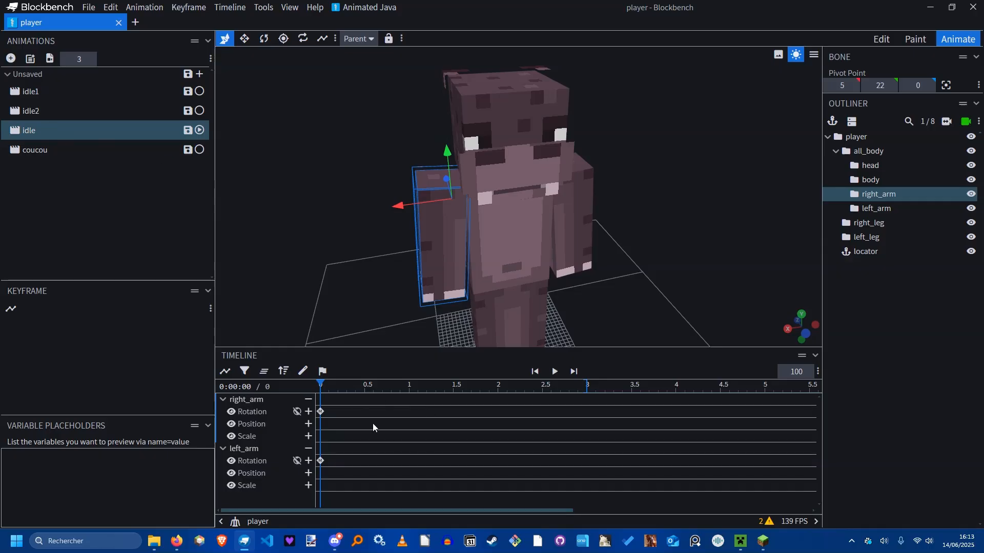
{"action": "left_click", "coordinate": [321, 413]}
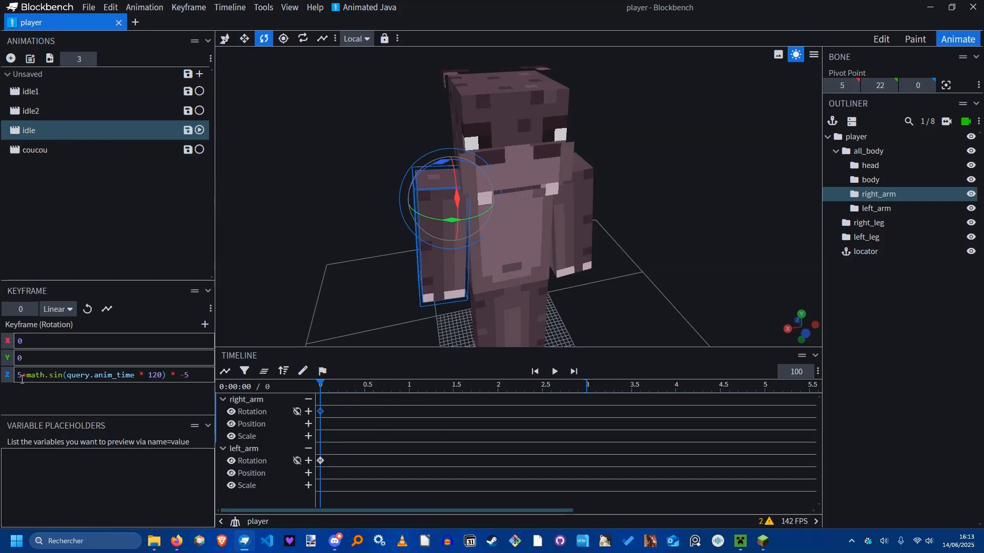
{"action": "left_click_drag", "start_coordinate": [23, 375], "coordinate": [198, 374]}
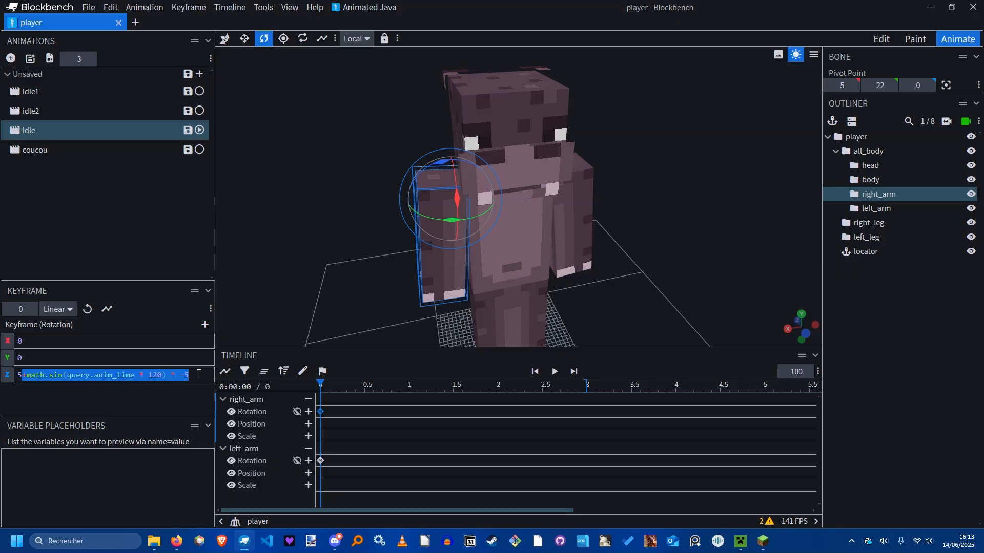
{"action": "left_click", "coordinate": [29, 374]}
{"action": "left_click_drag", "start_coordinate": [23, 374], "coordinate": [17, 380]}
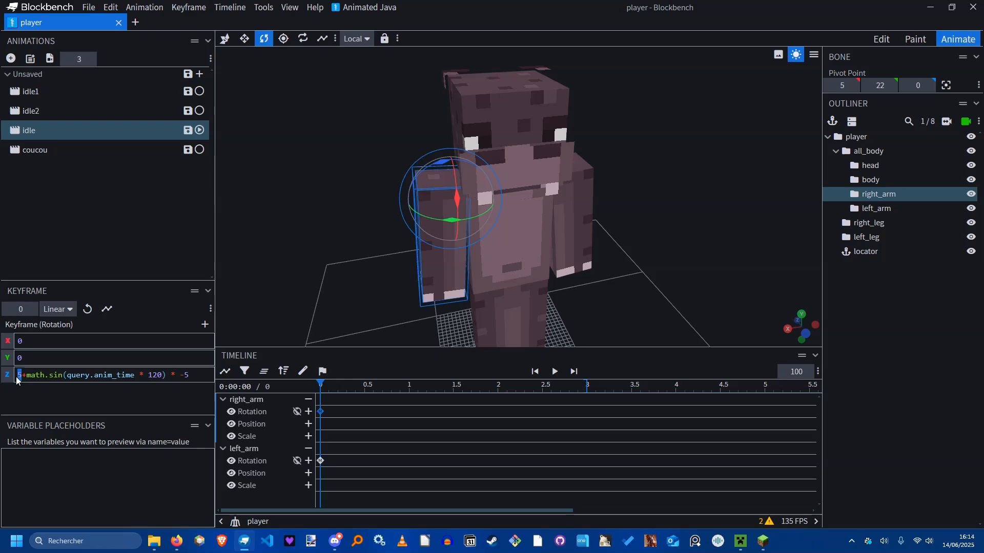
Add a right arm rotation keyframe at time 0 in the coucou animation with Z set to 5, and save the project.
{"action": "left_click", "coordinate": [52, 150]}
{"action": "scroll", "coordinate": [649, 284], "scroll_direction": "up", "scroll_amount": 5}
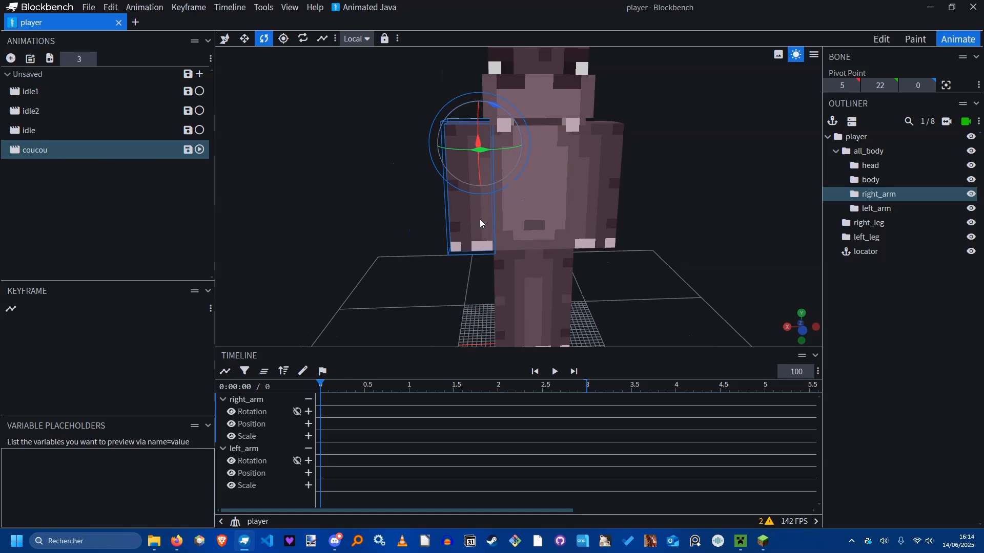
{"action": "left_click", "coordinate": [308, 412]}
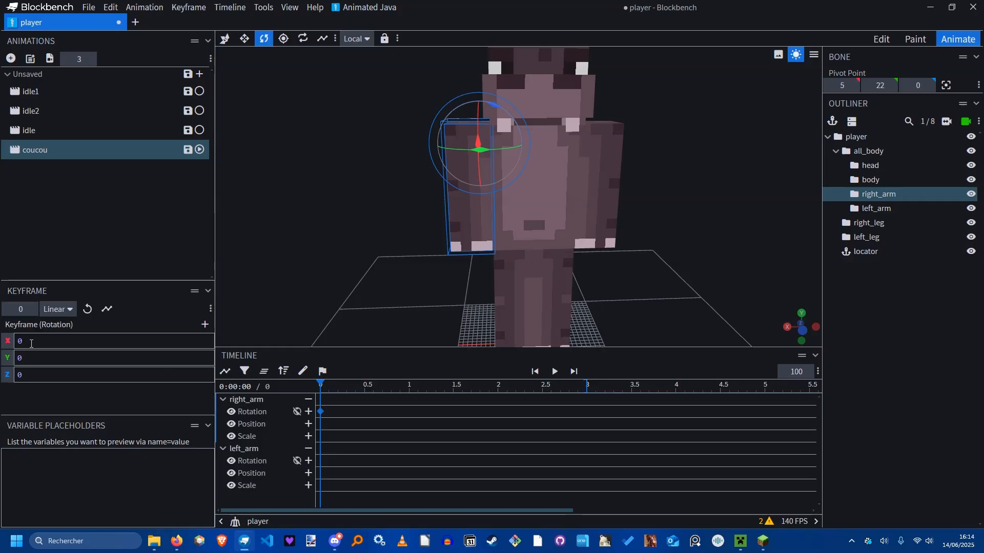
{"action": "left_click_drag", "start_coordinate": [680, 141], "coordinate": [687, 149]}
{"action": "left_click_drag", "start_coordinate": [471, 121], "coordinate": [472, 118]}
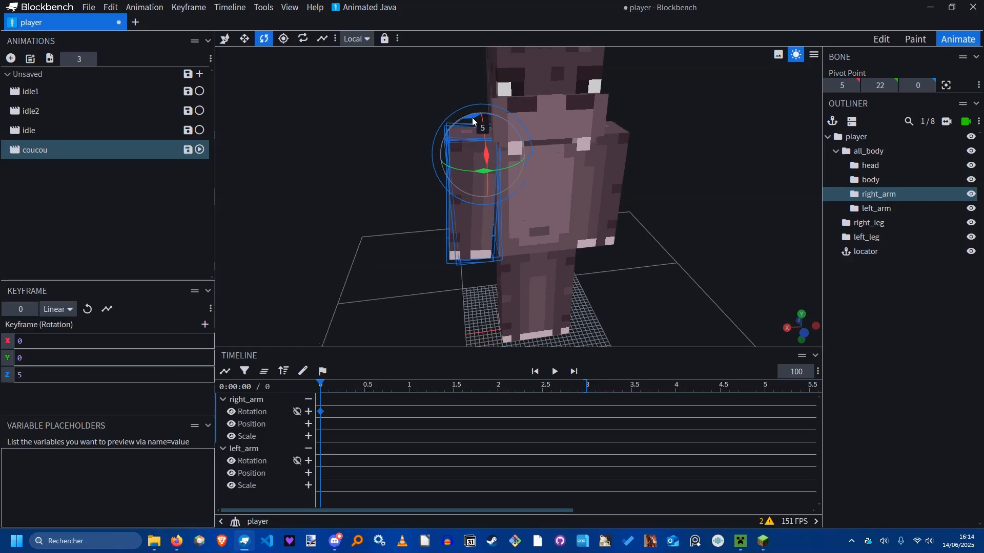
{"action": "key", "text": "ctrl+s"}
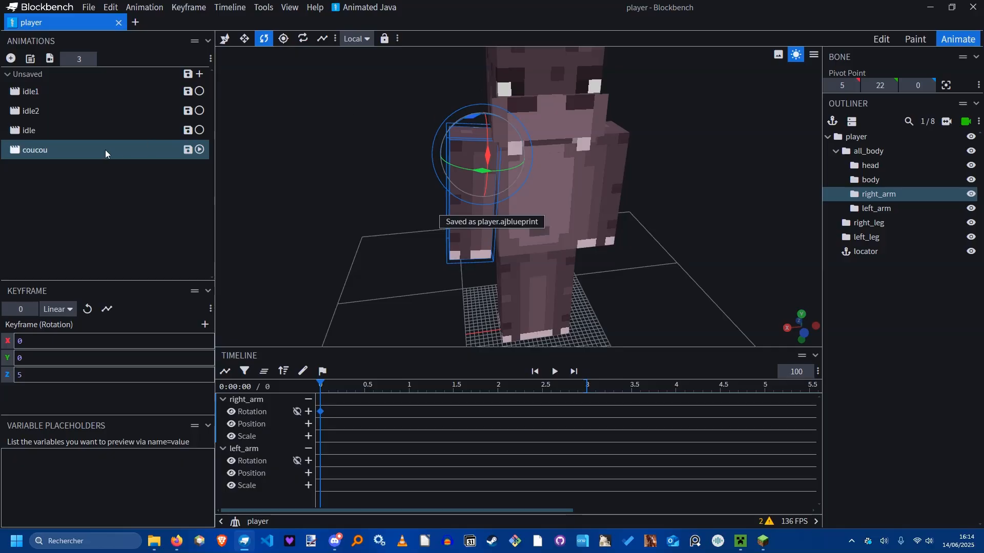
Add a left arm rotation keyframe at time 0 in the coucou animation with Z set to -5, based on the idle keyframe, and save.
{"action": "left_click", "coordinate": [51, 135]}
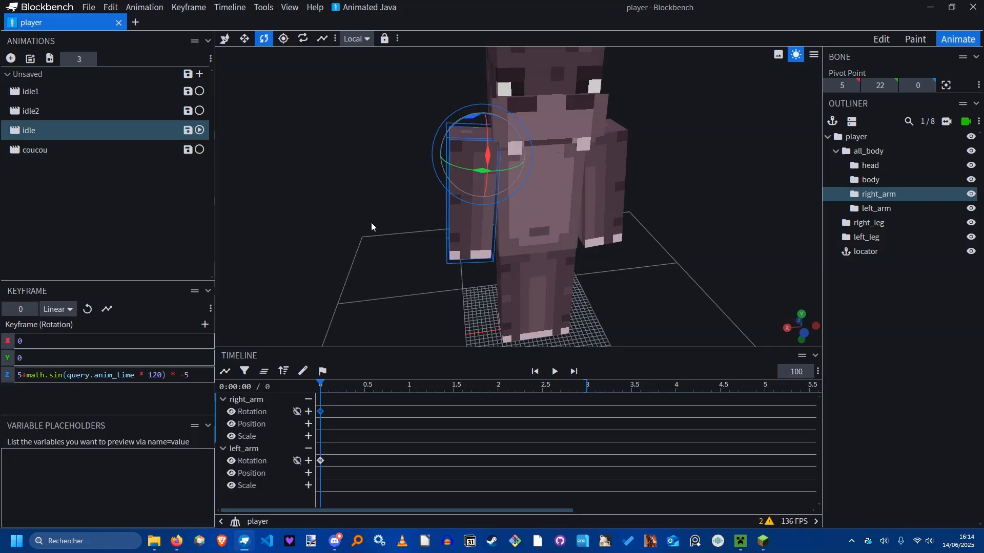
{"action": "left_click", "coordinate": [612, 213]}
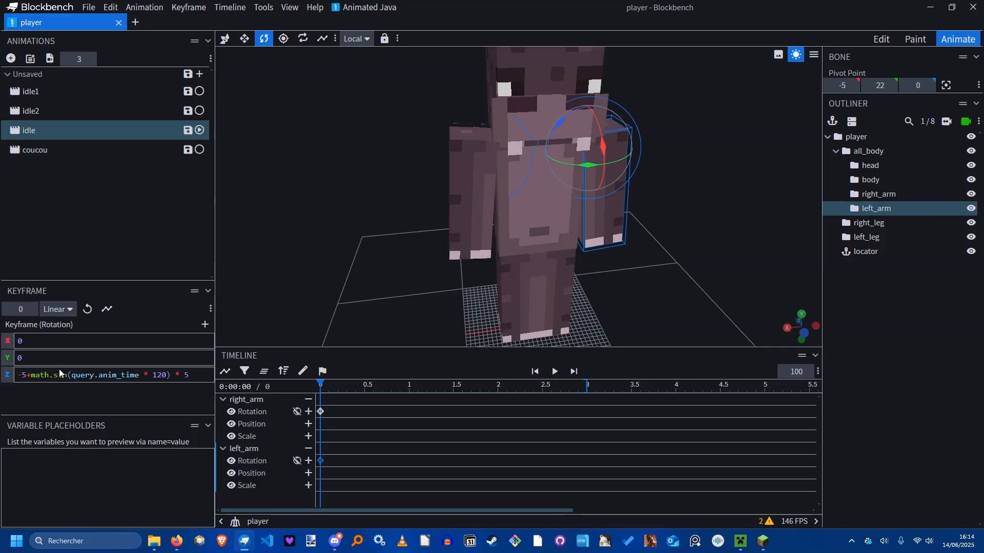
{"action": "left_click", "coordinate": [57, 150]}
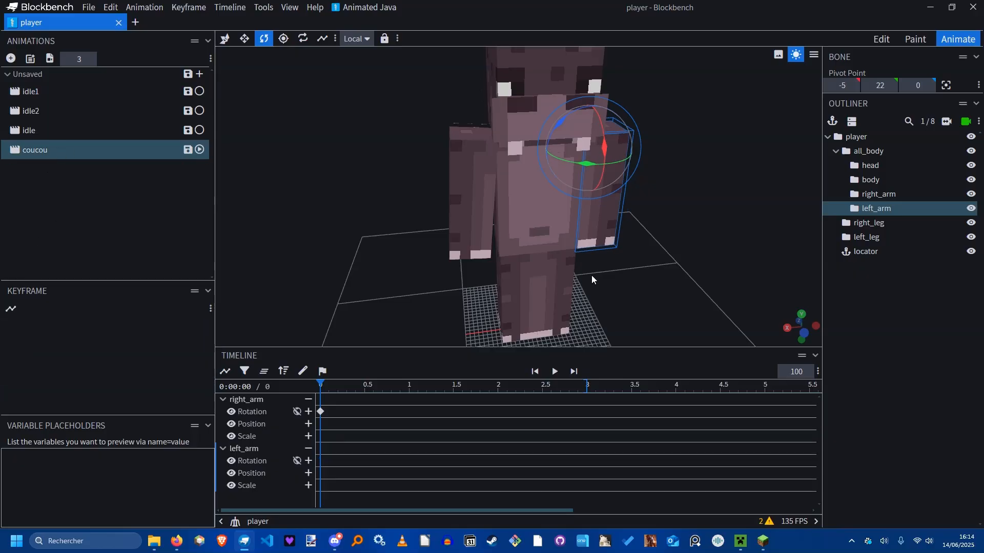
{"action": "left_click", "coordinate": [308, 462]}
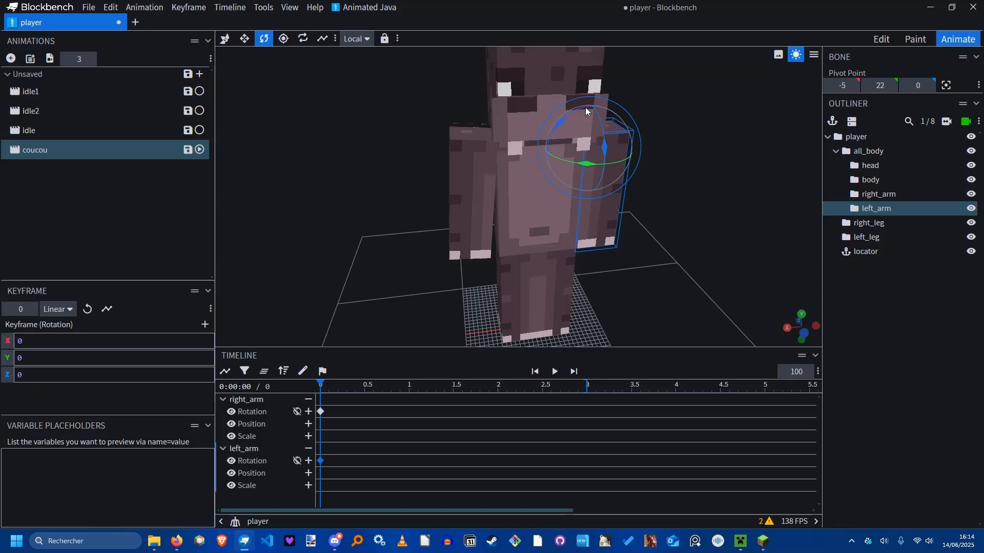
{"action": "left_click_drag", "start_coordinate": [561, 121], "coordinate": [556, 124]}
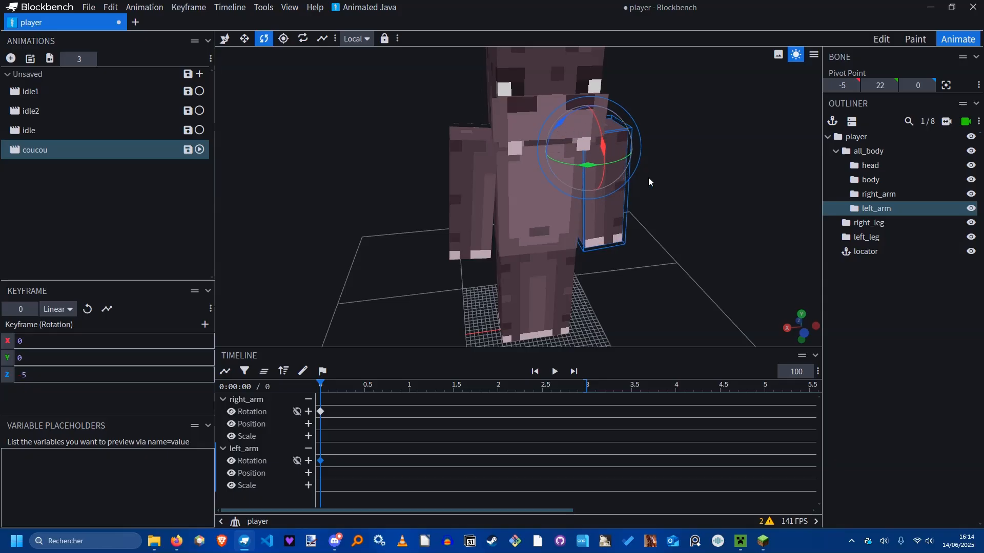
{"action": "key", "text": "ctrl+s"}
Compare the starting poses of the idle and coucou animations from several angles and save the project.
{"action": "left_click", "coordinate": [61, 130]}
{"action": "left_click", "coordinate": [65, 150]}
{"action": "left_click", "coordinate": [63, 130]}
{"action": "left_click", "coordinate": [64, 150]}
{"action": "left_click", "coordinate": [66, 131]}
{"action": "left_click_drag", "start_coordinate": [491, 302], "coordinate": [632, 222]}
{"action": "scroll", "coordinate": [632, 222], "scroll_direction": "up", "scroll_amount": 4}
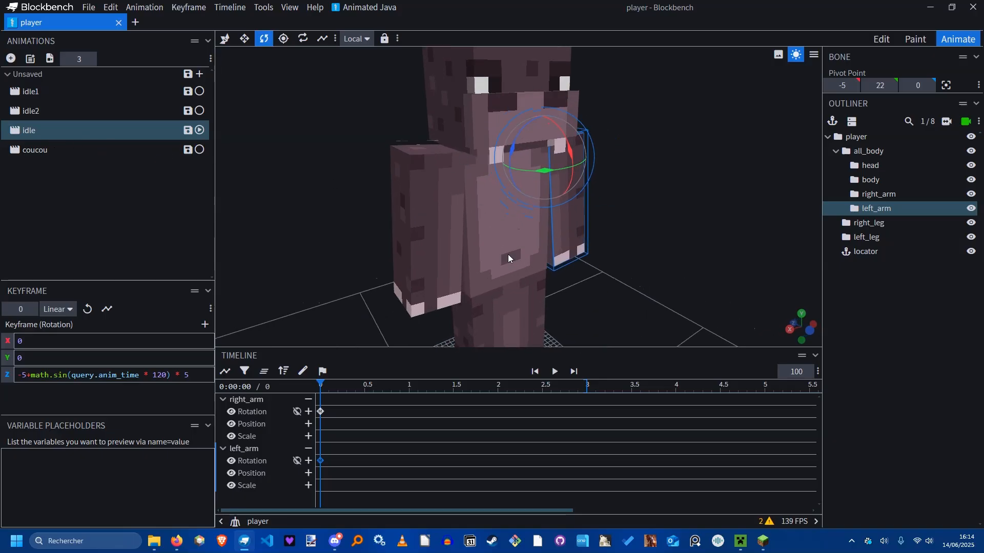
{"action": "left_click_drag", "start_coordinate": [509, 258], "coordinate": [619, 140]}
{"action": "left_click_drag", "start_coordinate": [506, 261], "coordinate": [626, 189]}
{"action": "scroll", "coordinate": [641, 233], "scroll_direction": "up", "scroll_amount": 4}
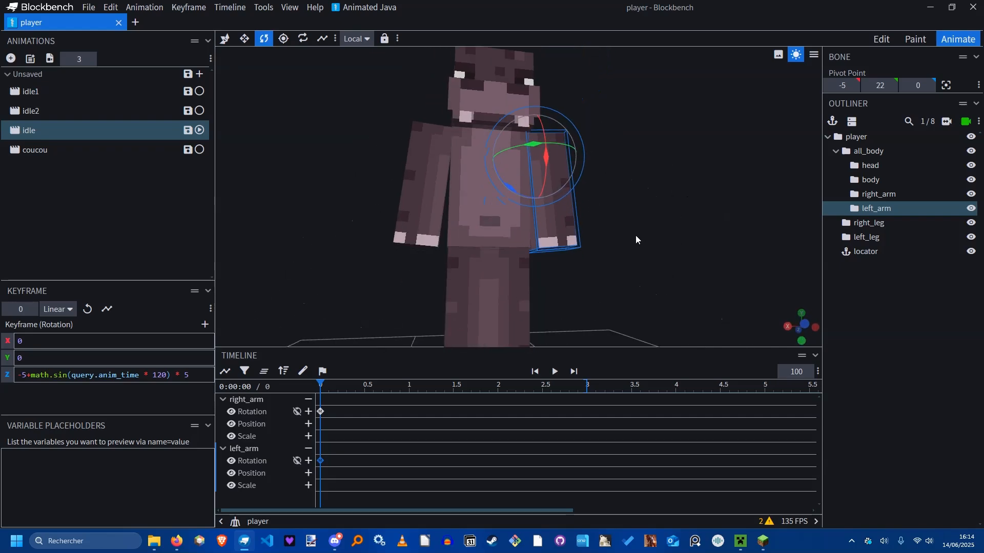
{"action": "key", "text": "ctrl+s"}
Replace both coucou arm keyframes at time 0 with idle's sway keyframes, using 5+math.sin(query.anim_time * 120) * -5 for the right arm's Z, save and preview.
{"action": "left_click", "coordinate": [64, 150]}
{"action": "left_click_drag", "start_coordinate": [353, 469], "coordinate": [312, 392]}
{"action": "key", "text": "space"}
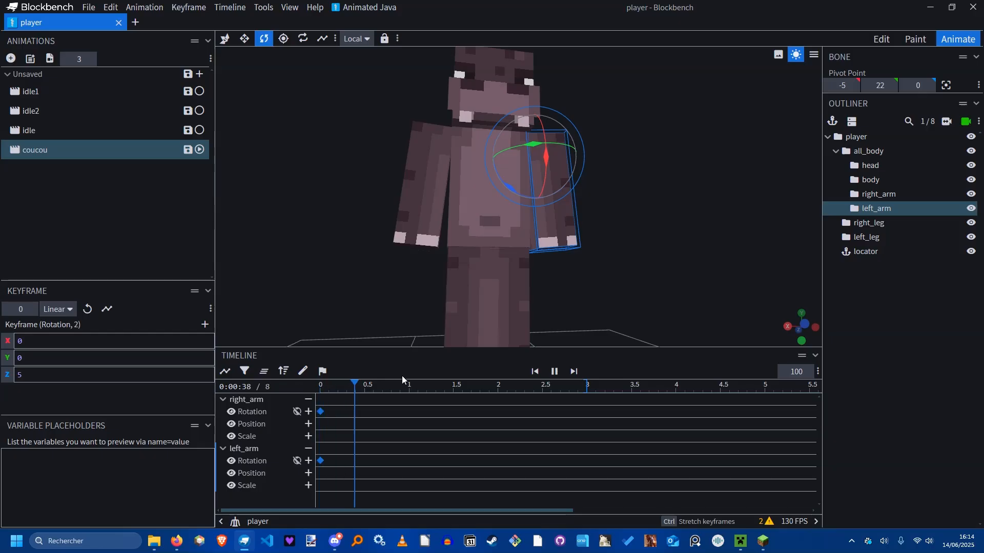
{"action": "left_click", "coordinate": [52, 130]}
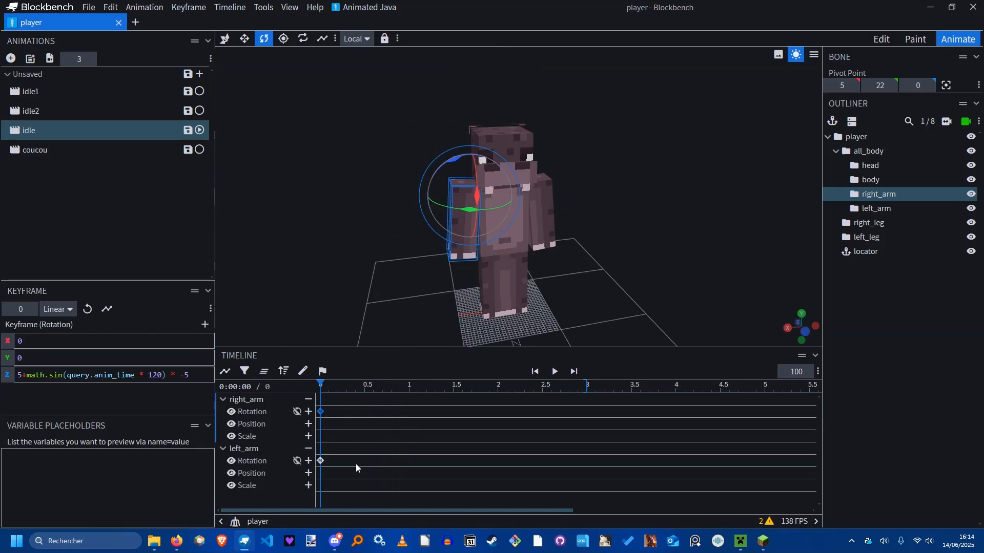
{"action": "left_click", "coordinate": [63, 152]}
{"action": "left_click_drag", "start_coordinate": [349, 462], "coordinate": [283, 393]}
{"action": "key", "text": "ctrl+s"}
{"action": "key", "text": "space"}
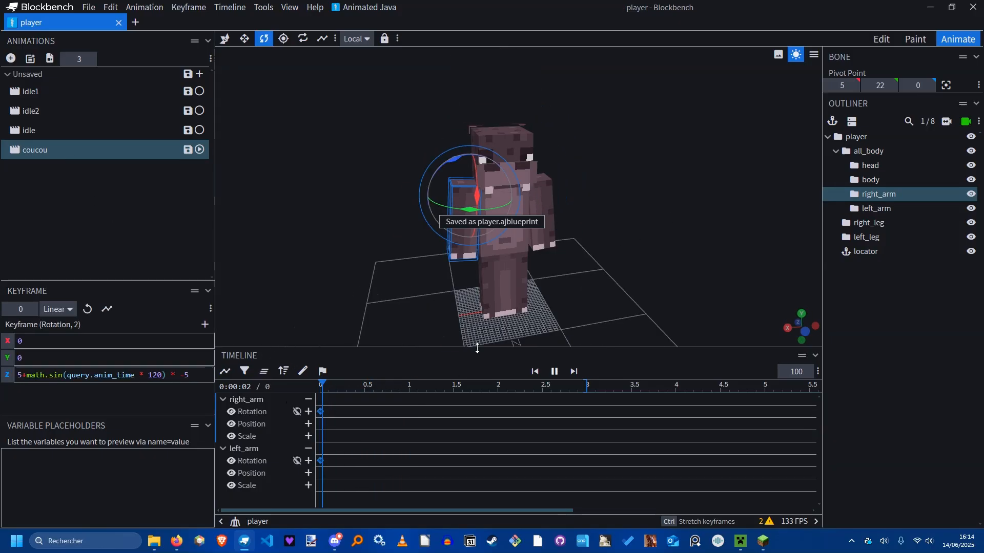
{"action": "scroll", "coordinate": [583, 245], "scroll_direction": "up", "scroll_amount": 5}
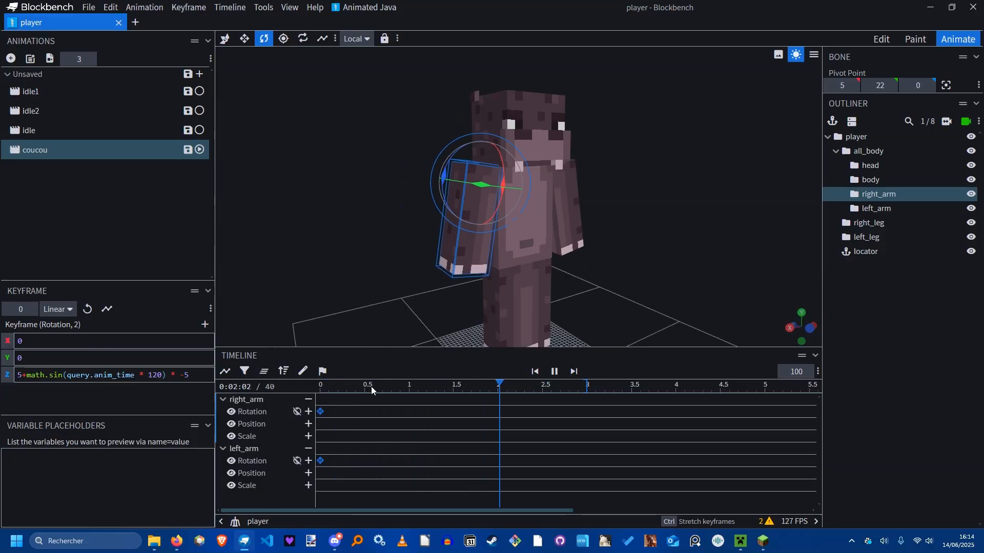
{"action": "left_click_drag", "start_coordinate": [371, 386], "coordinate": [221, 395]}
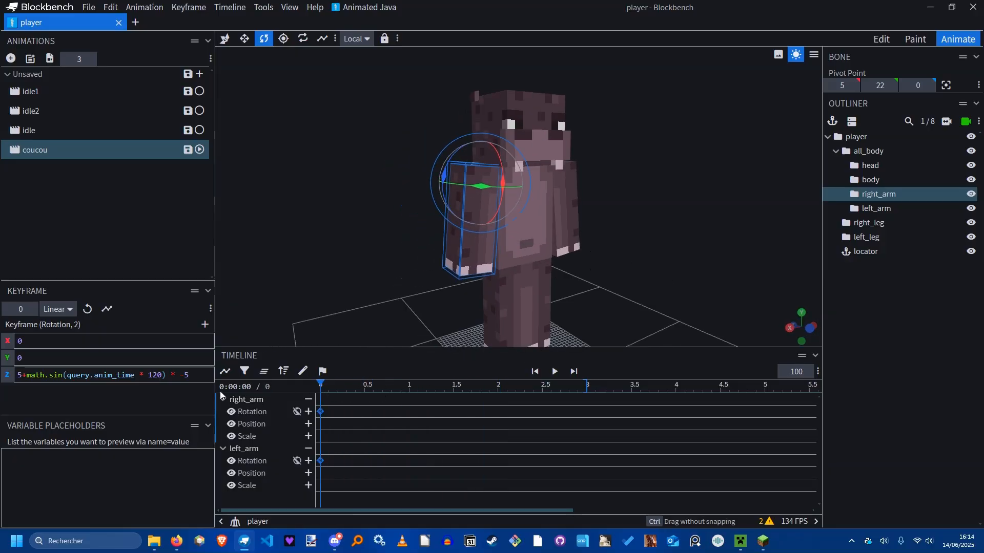
{"action": "scroll", "coordinate": [595, 292], "scroll_direction": "down", "scroll_amount": 4}
Raise the right arm at 0.5 seconds in the coucou animation to an X rotation of -185 and preview the motion.
{"action": "left_click_drag", "start_coordinate": [389, 385], "coordinate": [364, 393]}
{"action": "left_click_drag", "start_coordinate": [512, 318], "coordinate": [472, 205]}
{"action": "scroll", "coordinate": [615, 262], "scroll_direction": "up", "scroll_amount": 3}
{"action": "left_click_drag", "start_coordinate": [630, 250], "coordinate": [555, 227]}
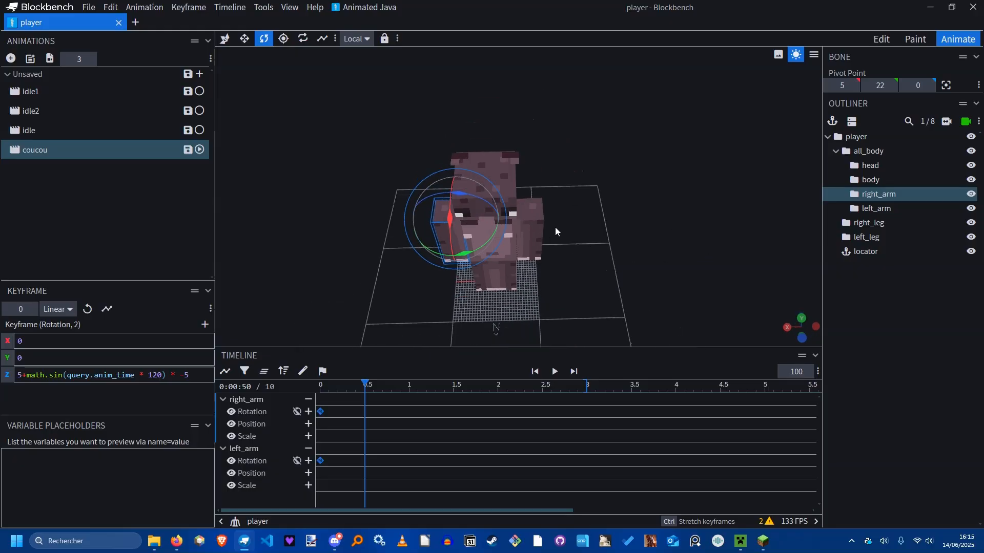
{"action": "left_click_drag", "start_coordinate": [471, 261], "coordinate": [745, 229]}
{"action": "left_click_drag", "start_coordinate": [563, 205], "coordinate": [533, 346]}
{"action": "key", "text": "space"}
{"action": "left_click_drag", "start_coordinate": [413, 387], "coordinate": [337, 395]}
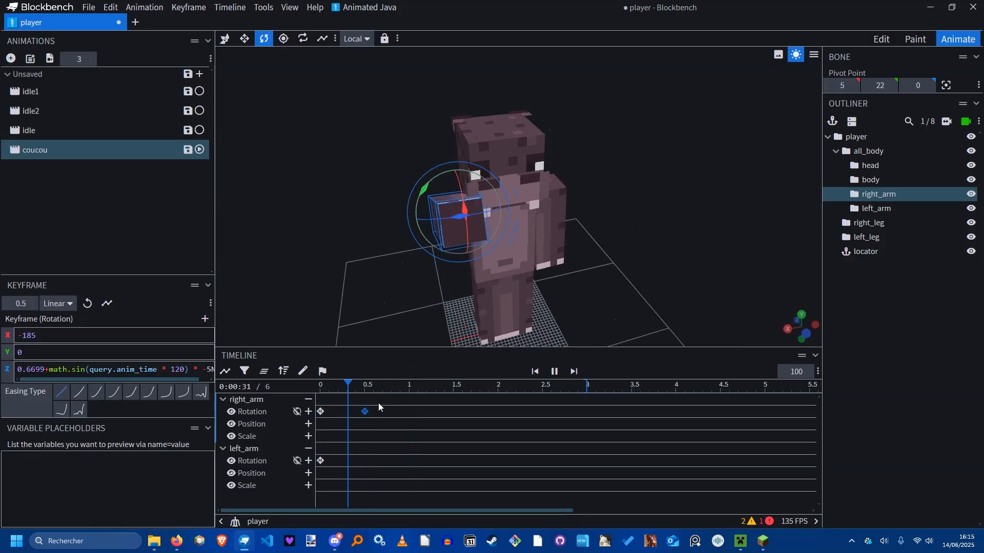
{"action": "key", "text": "space"}
{"action": "key", "text": "space"}
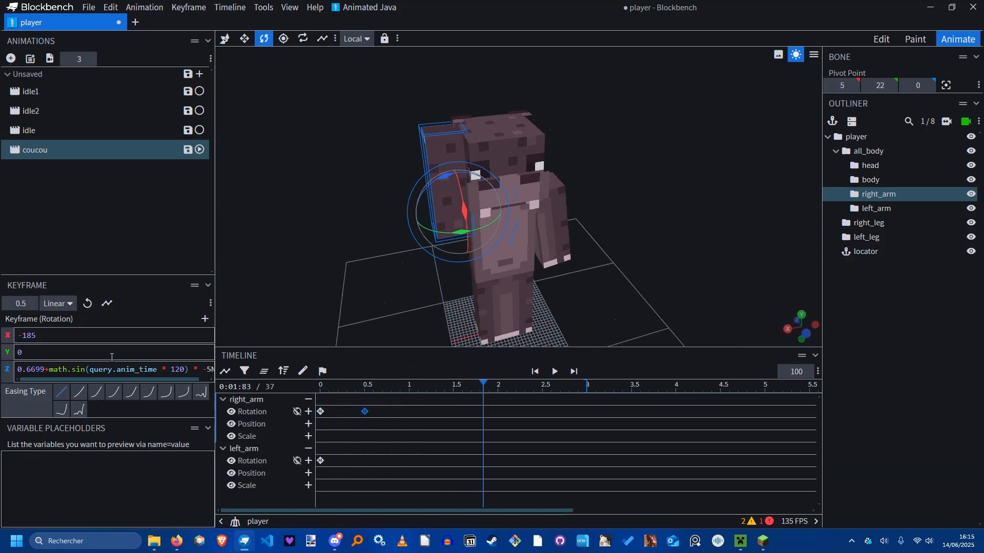
Remove the sine expression from the Z rotation of the right arm's 0.5 second keyframe, leaving 0.6699, and preview the motion.
{"action": "left_click_drag", "start_coordinate": [47, 370], "coordinate": [213, 370]}
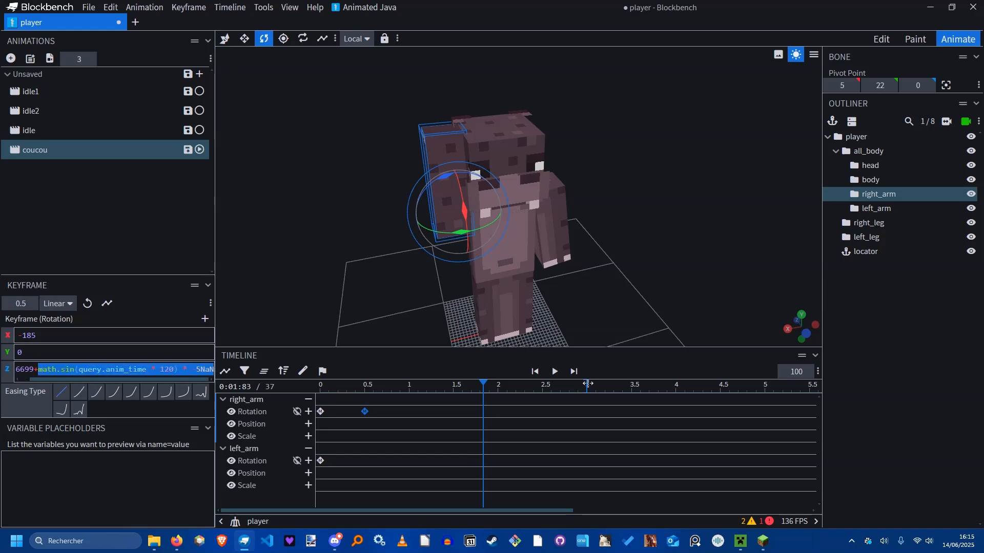
{"action": "key", "text": "Delete"}
{"action": "key", "text": "BackSpace"}
{"action": "left_click_drag", "start_coordinate": [438, 386], "coordinate": [321, 389]}
{"action": "key", "text": "space"}
{"action": "left_click_drag", "start_coordinate": [621, 264], "coordinate": [628, 244]}
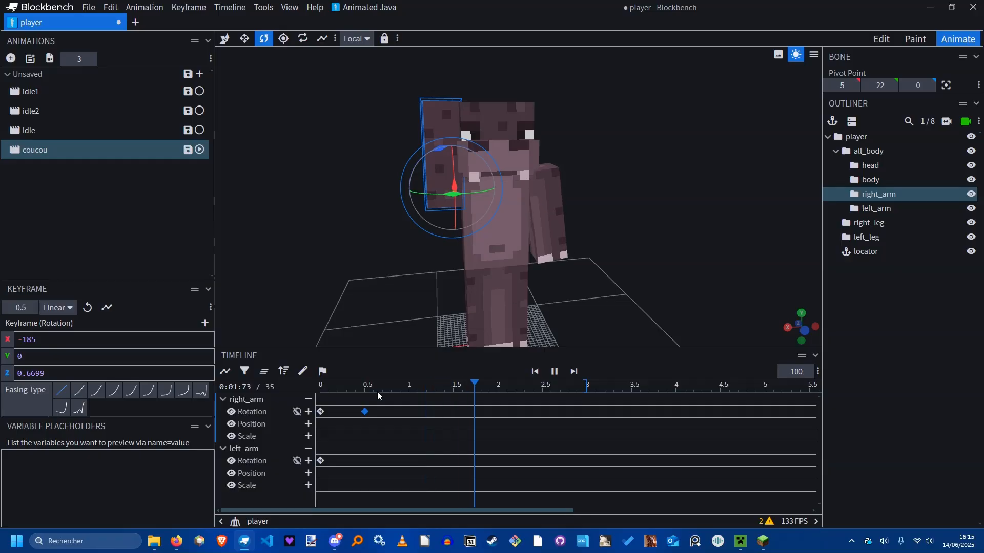
{"action": "left_click", "coordinate": [325, 390]}
{"action": "left_click_drag", "start_coordinate": [634, 272], "coordinate": [642, 269]}
{"action": "key", "text": "space"}
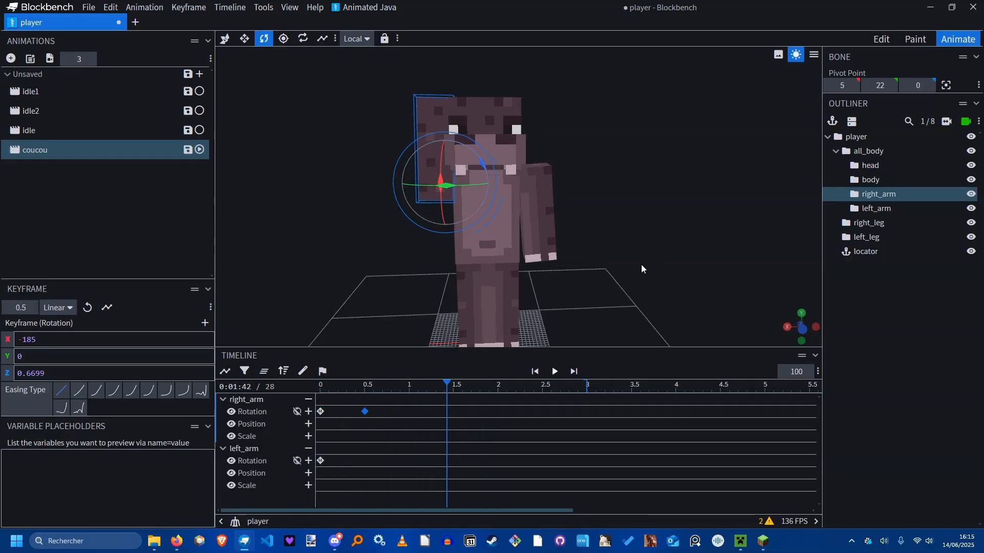
Try tilting the raised right arm outward to a Z rotation of about -24.25 at 0.5 seconds, delete that keyframe and save.
{"action": "left_click", "coordinate": [371, 386]}
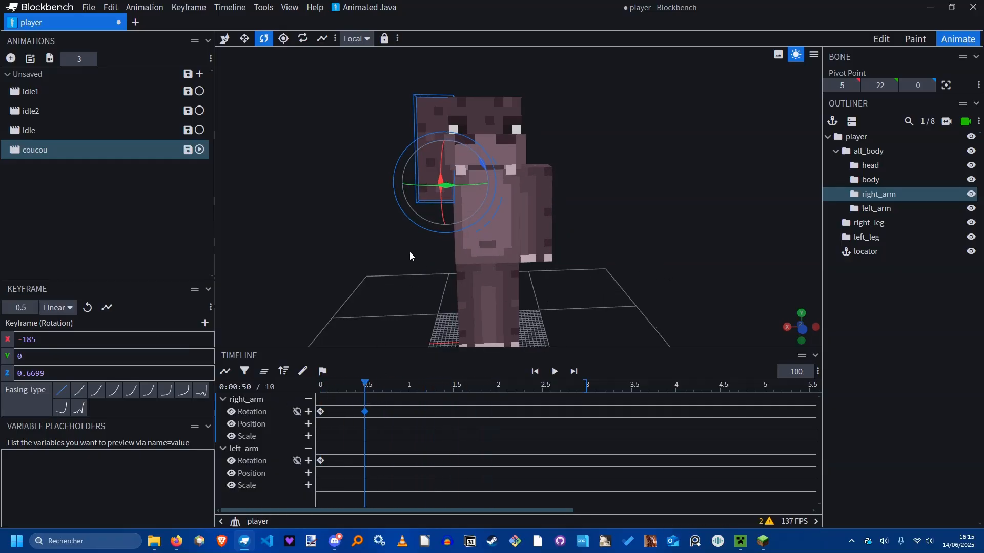
{"action": "left_click_drag", "start_coordinate": [410, 255], "coordinate": [559, 161]}
{"action": "left_click_drag", "start_coordinate": [443, 158], "coordinate": [429, 178]}
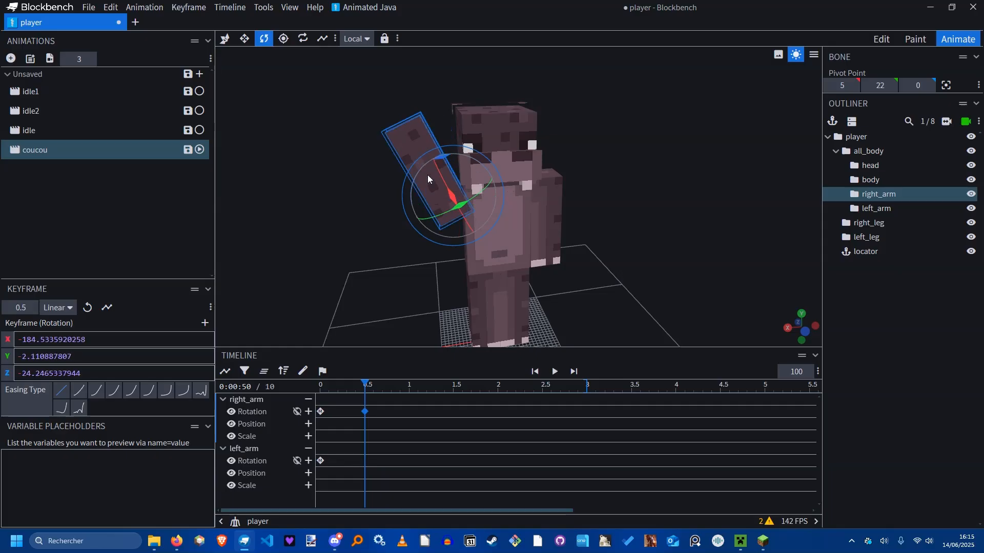
{"action": "key", "text": "space"}
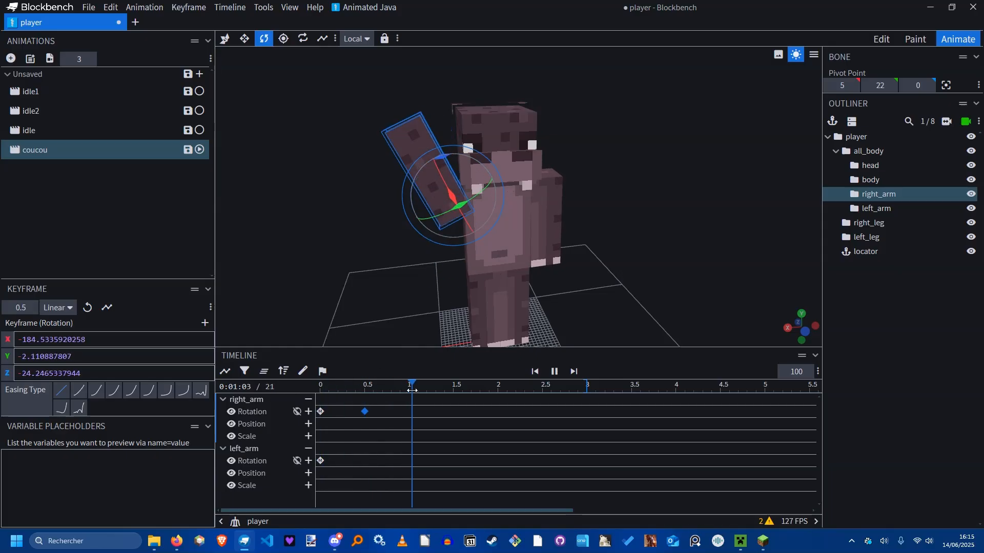
{"action": "left_click_drag", "start_coordinate": [382, 387], "coordinate": [196, 398]}
{"action": "key", "text": "Delete"}
{"action": "key", "text": "ctrl+s"}
Play back the coucou arm sway with the body bone selected and return the playhead to time 0.
{"action": "key", "text": "space"}
{"action": "left_click_drag", "start_coordinate": [642, 260], "coordinate": [621, 280]}
{"action": "key", "text": "v"}
{"action": "key", "text": "ctrl+s"}
{"action": "left_click", "coordinate": [493, 264]}
{"action": "key", "text": "space"}
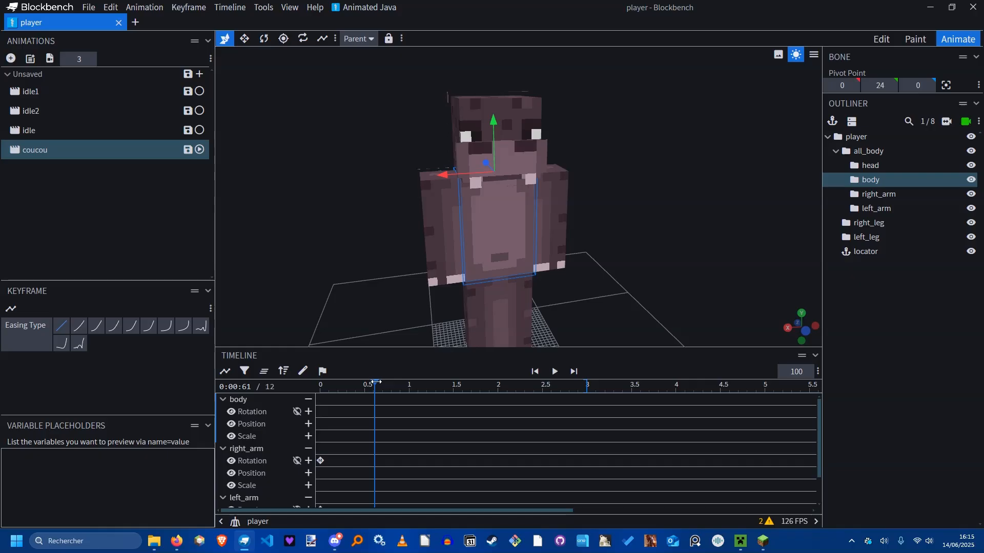
{"action": "left_click_drag", "start_coordinate": [374, 388], "coordinate": [250, 398]}
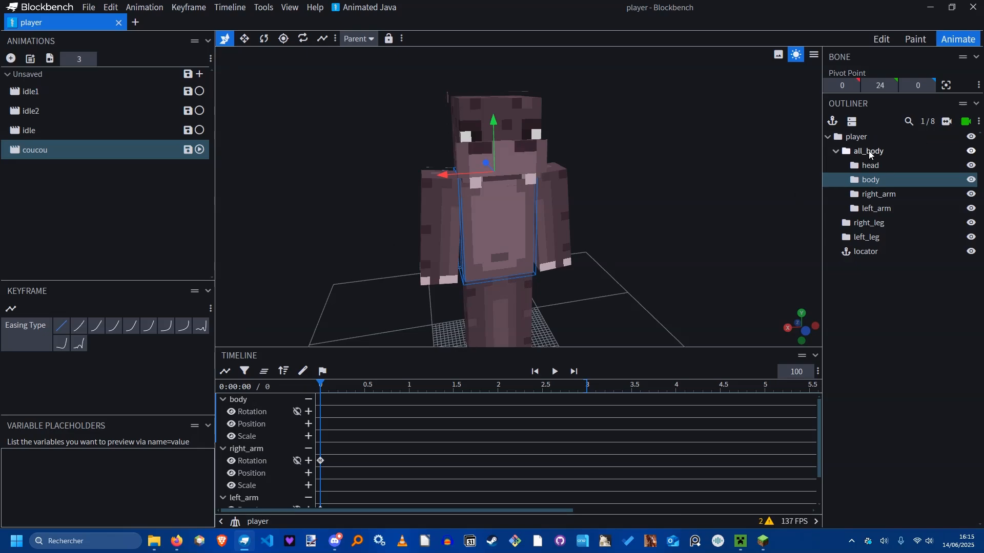
{"action": "right_click", "coordinate": [871, 207]}
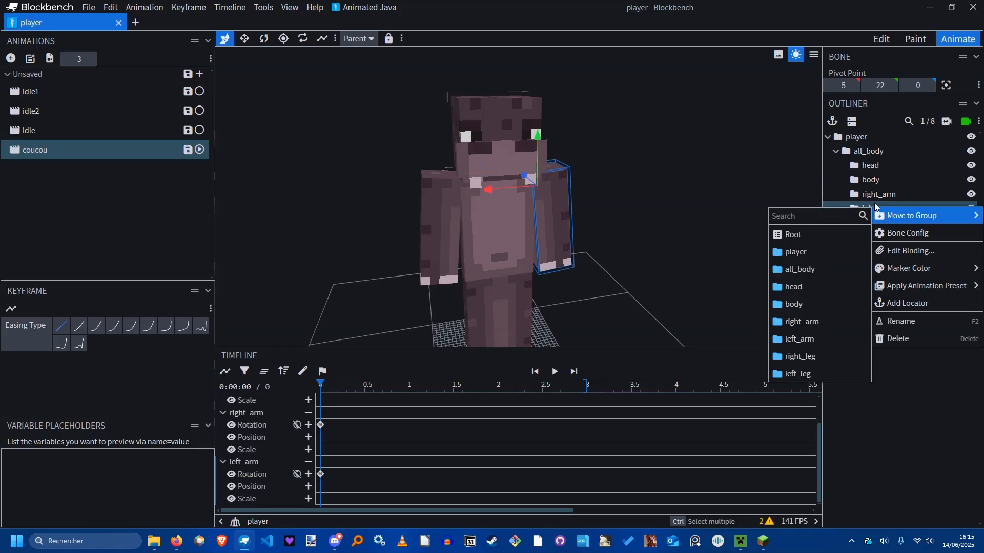
{"action": "left_click", "coordinate": [898, 457]}
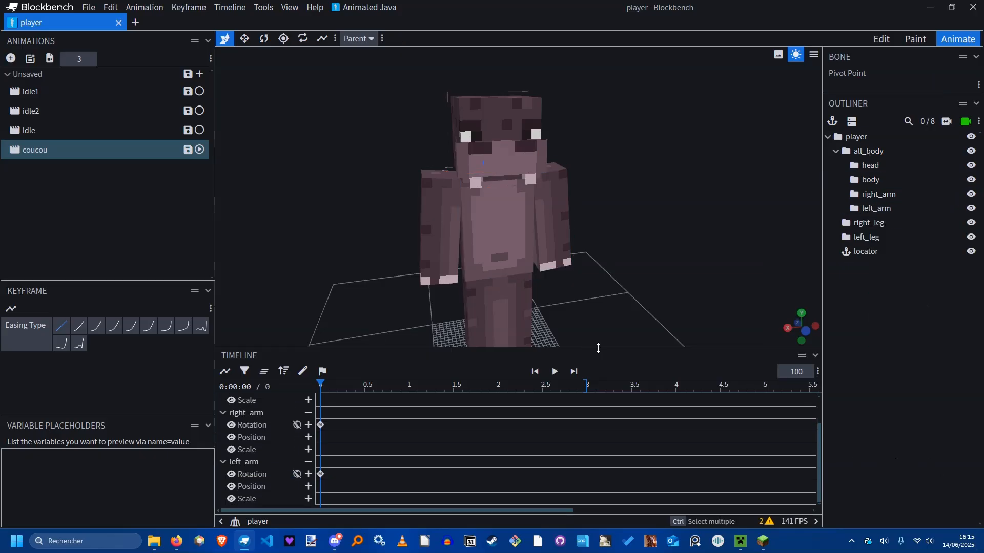
{"action": "left_click_drag", "start_coordinate": [671, 269], "coordinate": [641, 263]}
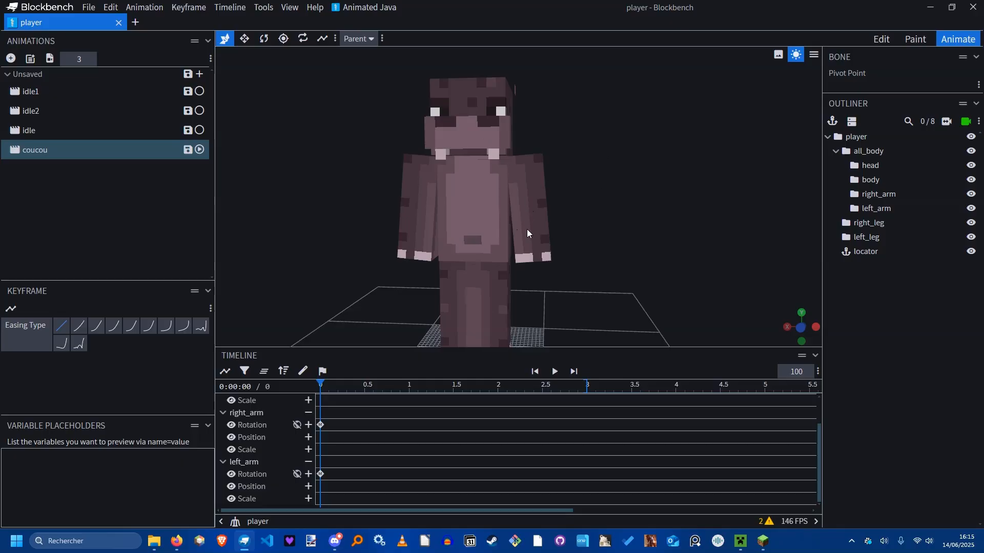
{"action": "left_click_drag", "start_coordinate": [603, 191], "coordinate": [790, 209]}
Try rotating the body bone alone at time 0 in the coucou animation, undo the rotation and save.
{"action": "left_click", "coordinate": [481, 226]}
{"action": "scroll", "coordinate": [679, 240], "scroll_direction": "up", "scroll_amount": 3}
{"action": "scroll", "coordinate": [789, 209], "scroll_direction": "up", "scroll_amount": 2}
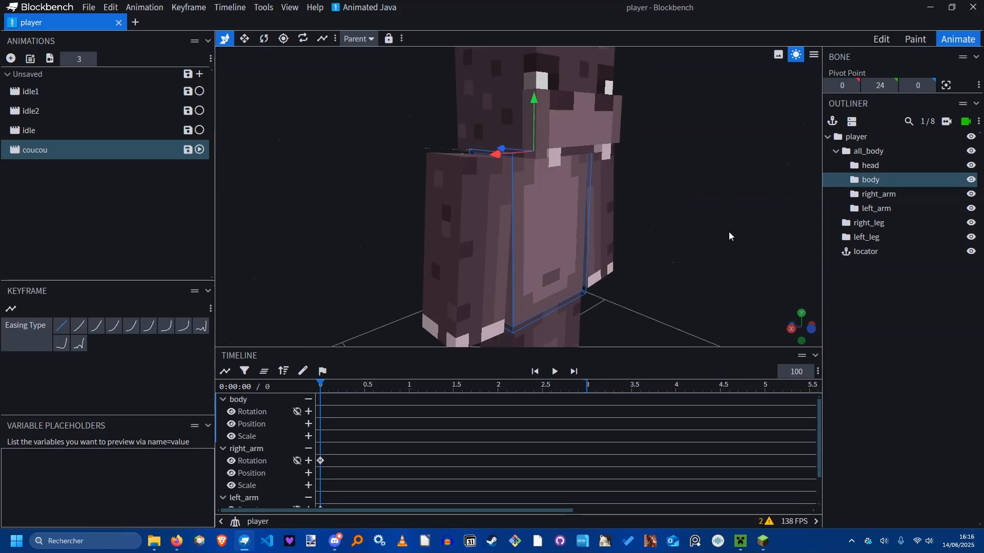
{"action": "left_click_drag", "start_coordinate": [729, 236], "coordinate": [739, 190]}
{"action": "key", "text": "r"}
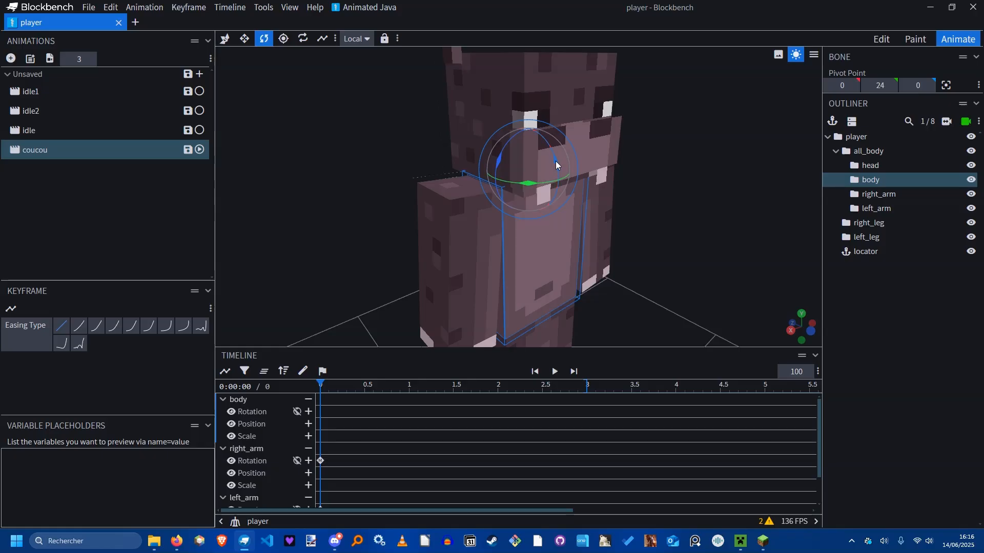
{"action": "left_click_drag", "start_coordinate": [555, 161], "coordinate": [451, 246]}
{"action": "key", "text": "ctrl+z"}
{"action": "key", "text": "ctrl+s"}
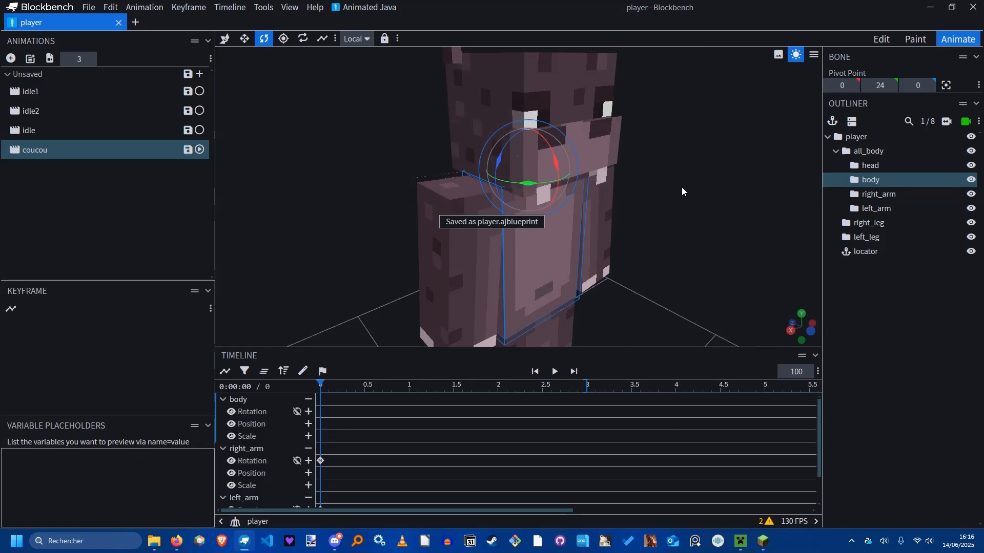
Select the all_body group, play back the coucou animation around the torso, and return the playhead to time 0.
{"action": "left_click", "coordinate": [868, 150]}
{"action": "scroll", "coordinate": [680, 277], "scroll_direction": "down", "scroll_amount": 3}
{"action": "left_click_drag", "start_coordinate": [681, 277], "coordinate": [559, 251]}
{"action": "left_click", "coordinate": [554, 372]}
{"action": "scroll", "coordinate": [622, 282], "scroll_direction": "up", "scroll_amount": 3}
{"action": "left_click_drag", "start_coordinate": [622, 282], "coordinate": [662, 282]}
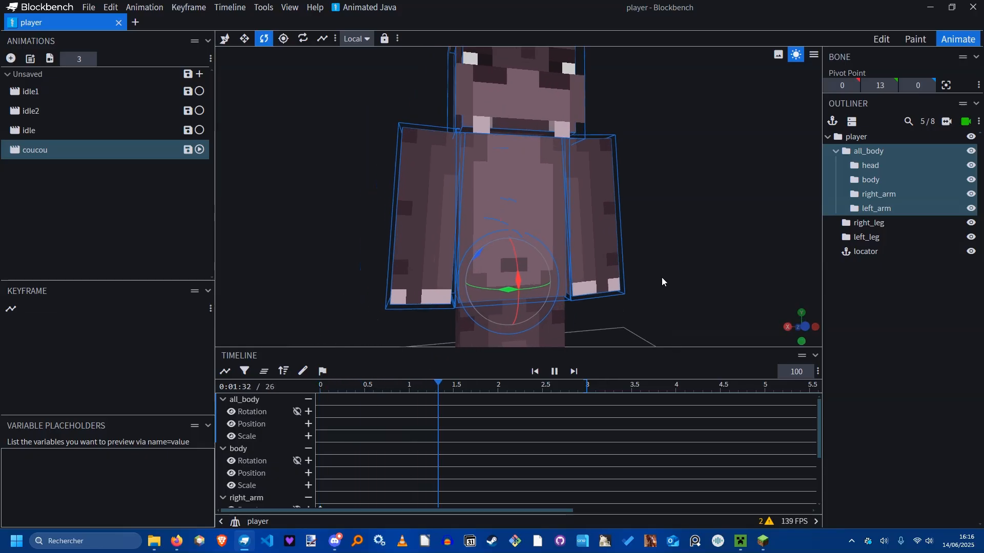
{"action": "scroll", "coordinate": [664, 285], "scroll_direction": "down", "scroll_amount": 3}
{"action": "key", "text": "space"}
{"action": "left_click_drag", "start_coordinate": [405, 390], "coordinate": [315, 390]}
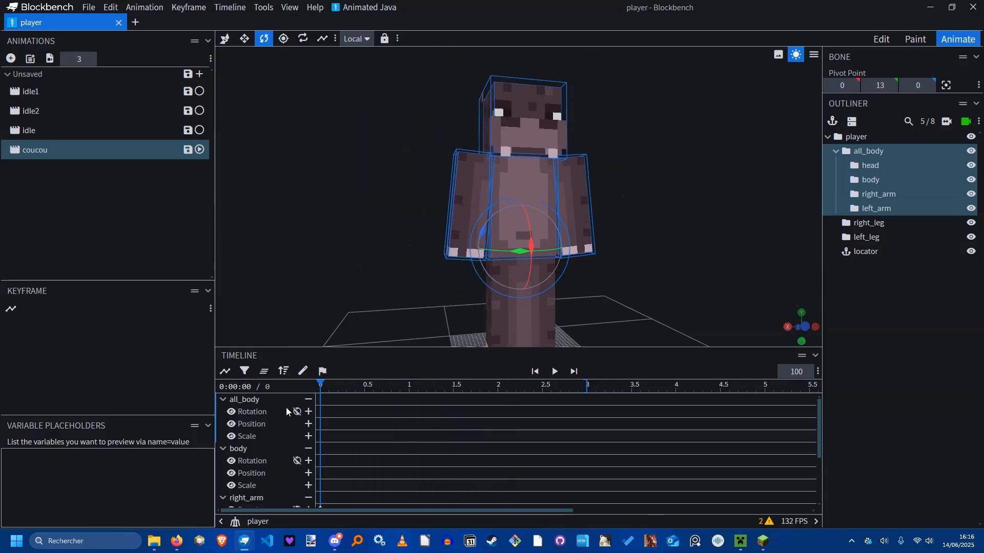
Clear the listed bones from the timeline and show only the all_body group's channels.
{"action": "left_click", "coordinate": [307, 400]}
{"action": "left_click", "coordinate": [308, 400]}
{"action": "left_click", "coordinate": [308, 400]}
{"action": "left_click", "coordinate": [308, 400]}
{"action": "left_click", "coordinate": [308, 399]}
{"action": "left_click", "coordinate": [869, 151]}
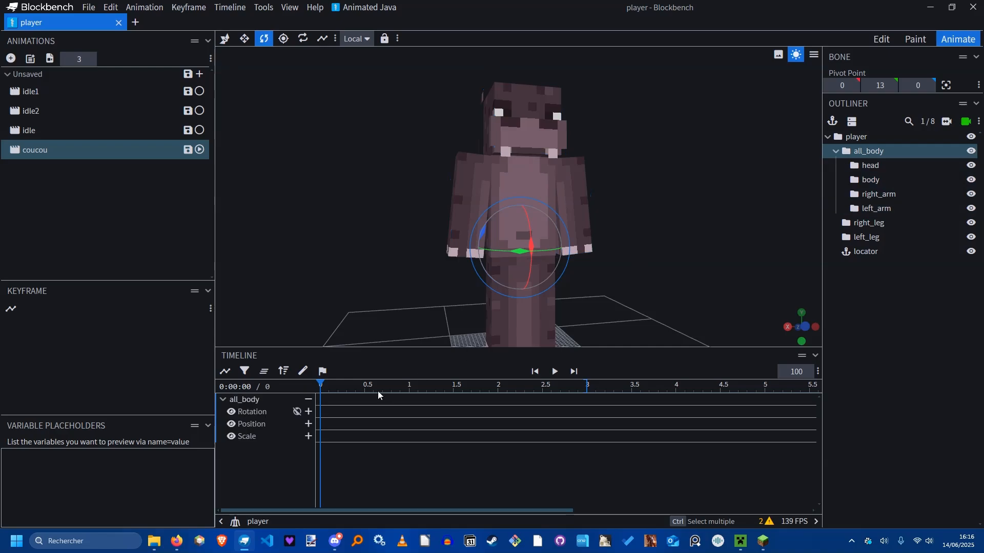
Add an all_body rotation keyframe with zero values, place it at 0.5 seconds, and play back the animation.
{"action": "left_click", "coordinate": [308, 412]}
{"action": "key", "text": "space"}
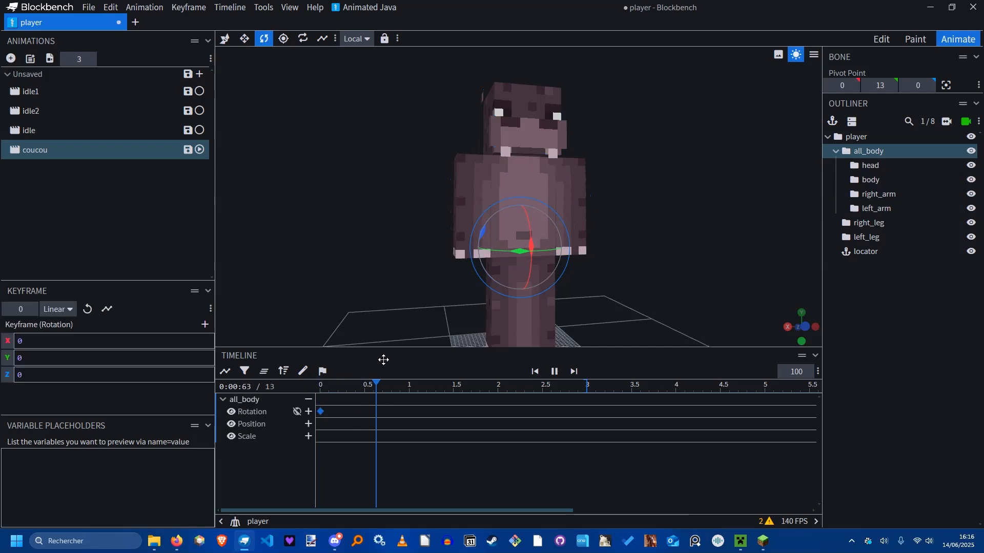
{"action": "left_click_drag", "start_coordinate": [407, 384], "coordinate": [365, 413]}
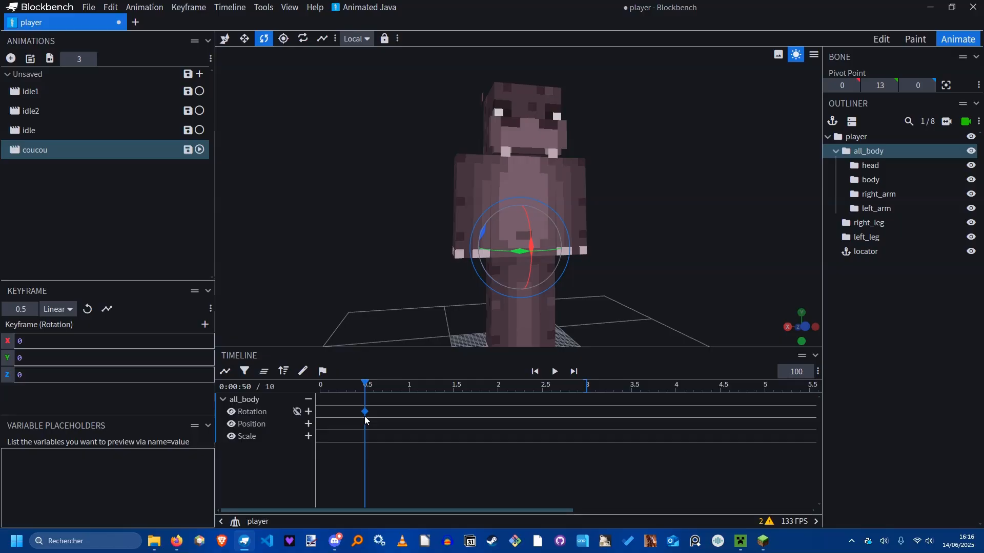
{"action": "key", "text": "space"}
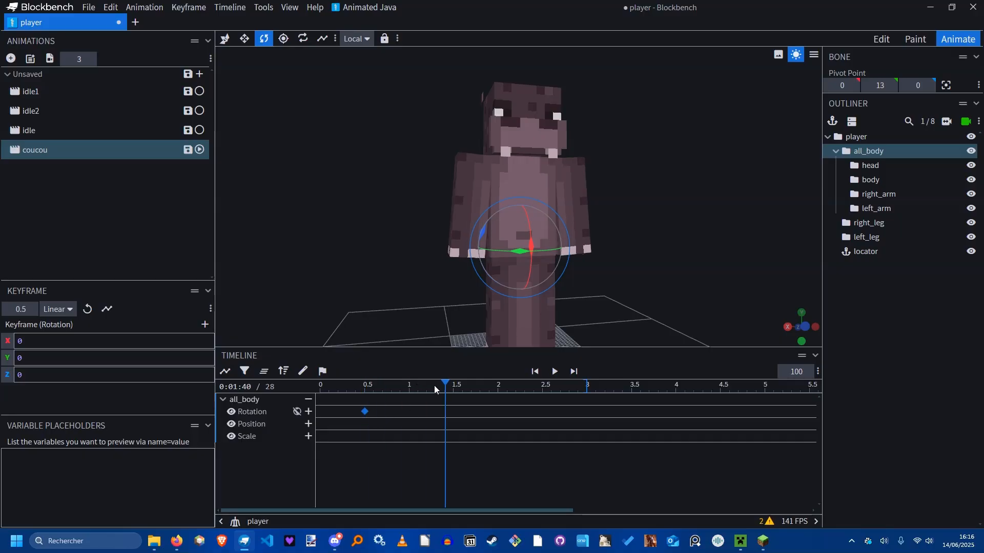
Key the all_body Z rotation at -22.5 at 1.25 seconds and at 22.5 at 2 seconds, and save the project.
{"action": "left_click_drag", "start_coordinate": [435, 386], "coordinate": [432, 392]}
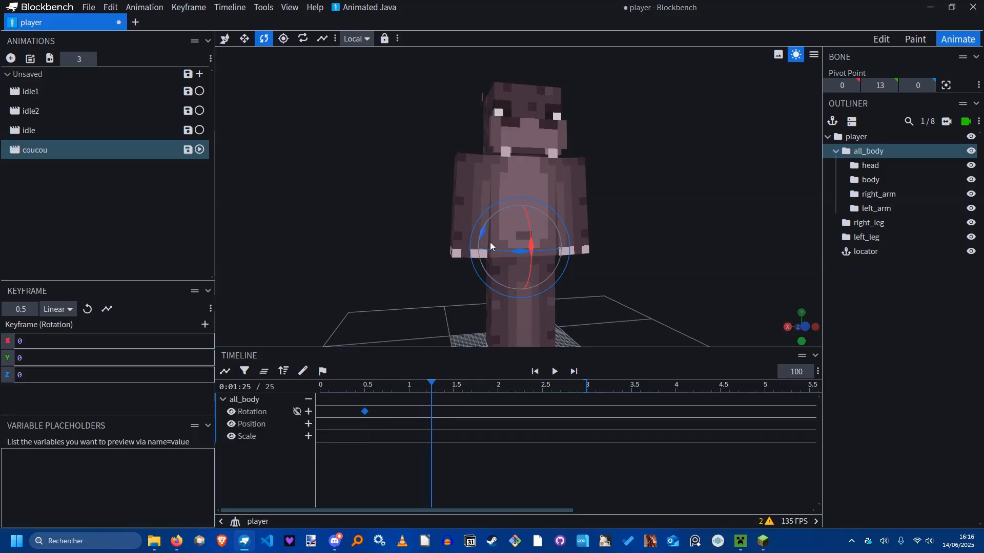
{"action": "left_click_drag", "start_coordinate": [491, 246], "coordinate": [471, 256]}
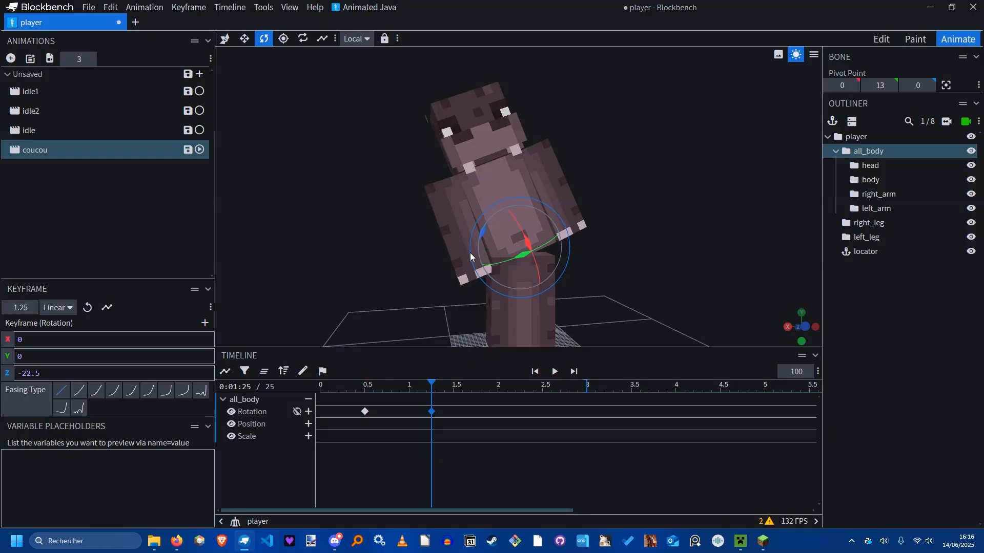
{"action": "left_click_drag", "start_coordinate": [432, 412], "coordinate": [497, 411]}
{"action": "double_click", "coordinate": [497, 410]}
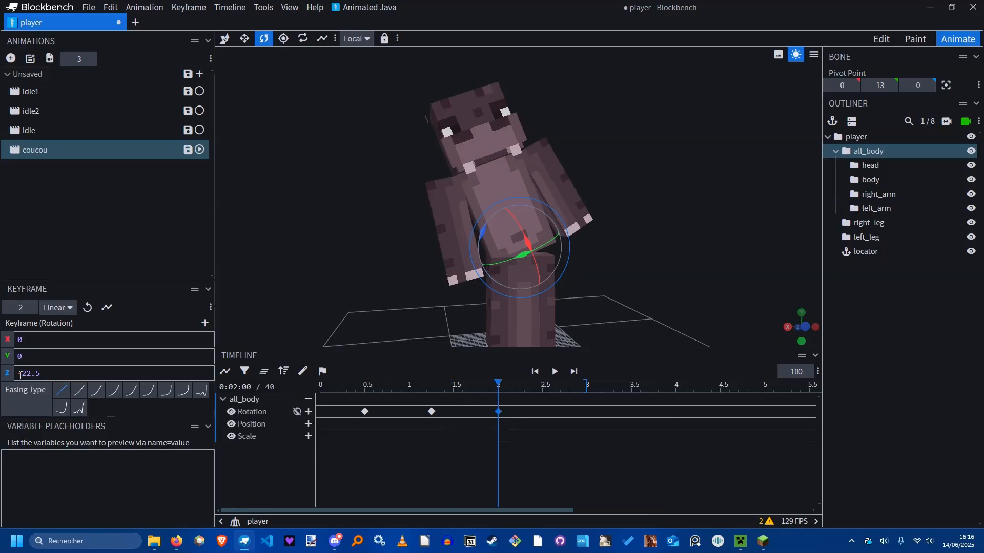
{"action": "key", "text": "Delete"}
{"action": "key", "text": "ctrl+s"}
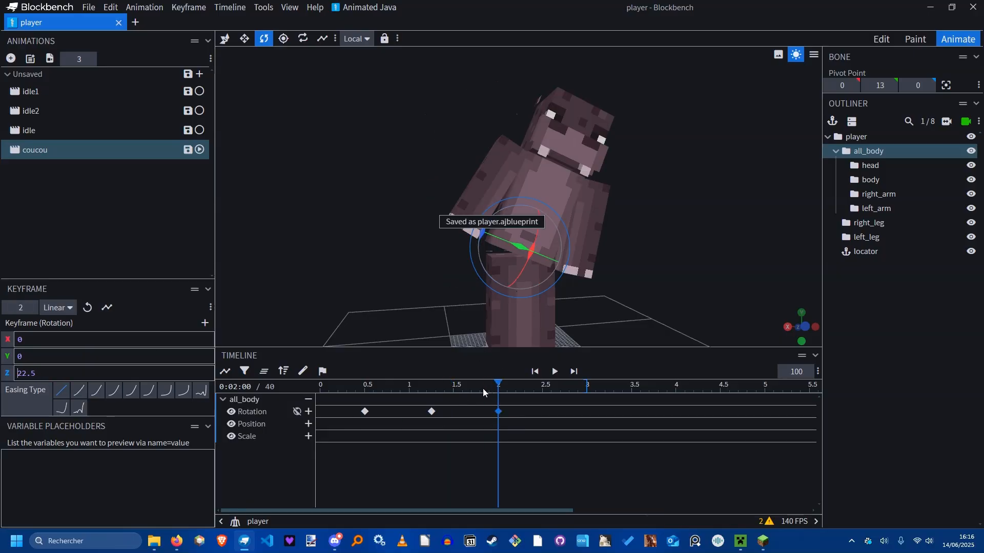
Add a closing all_body rotation keyframe at about 2.7 seconds, set the last three keyframes to Smooth, and save.
{"action": "key", "text": "space"}
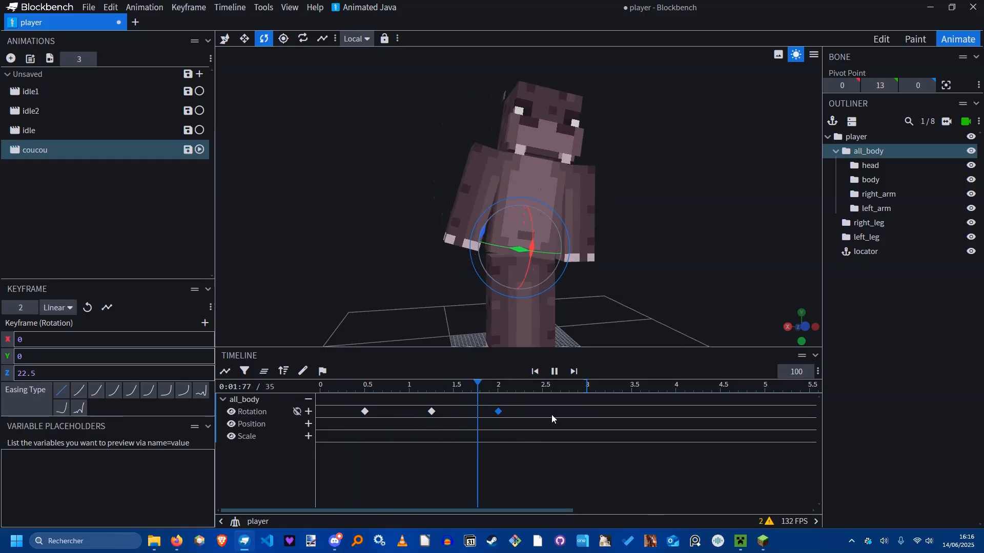
{"action": "key", "text": "ctrl+z"}
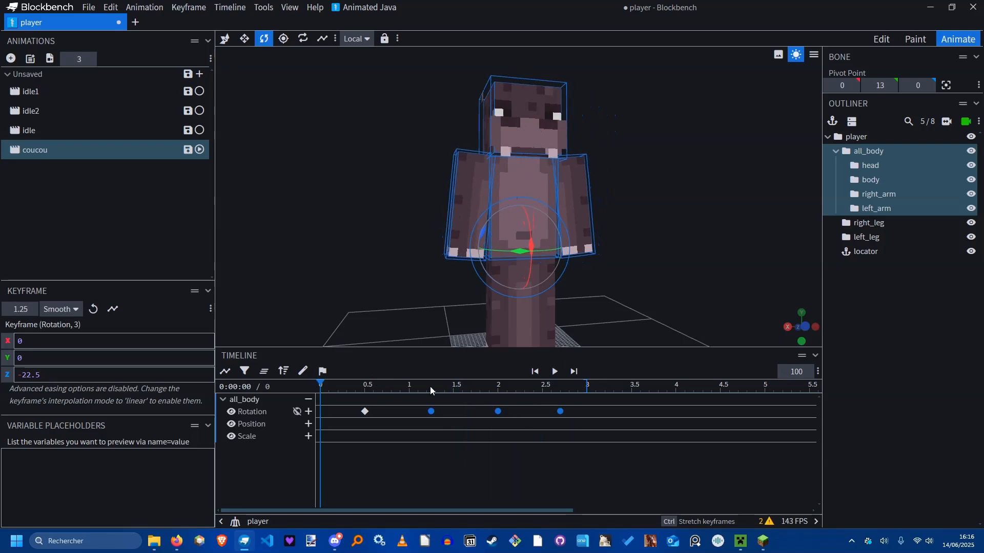
{"action": "left_click_drag", "start_coordinate": [380, 386], "coordinate": [365, 386]}
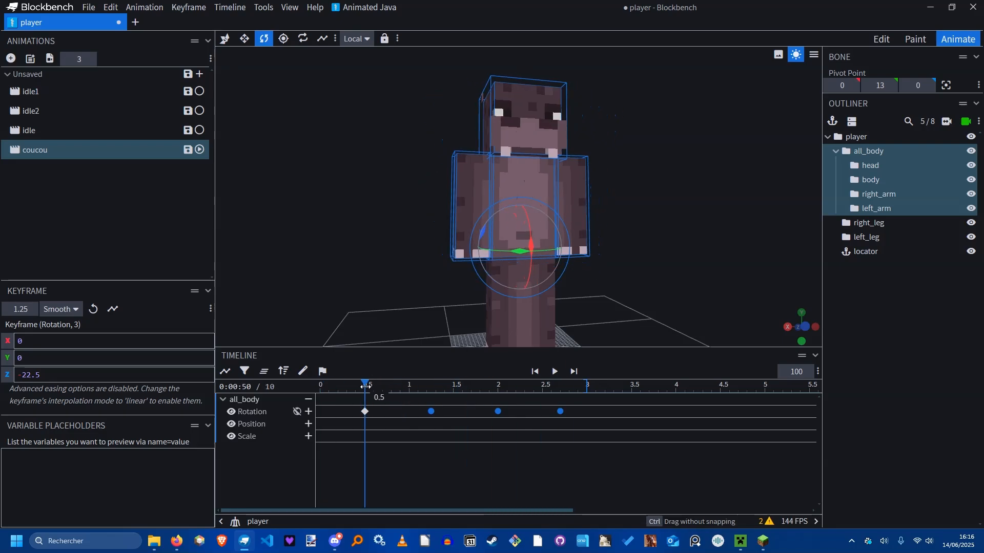
{"action": "key", "text": "ctrl+s"}
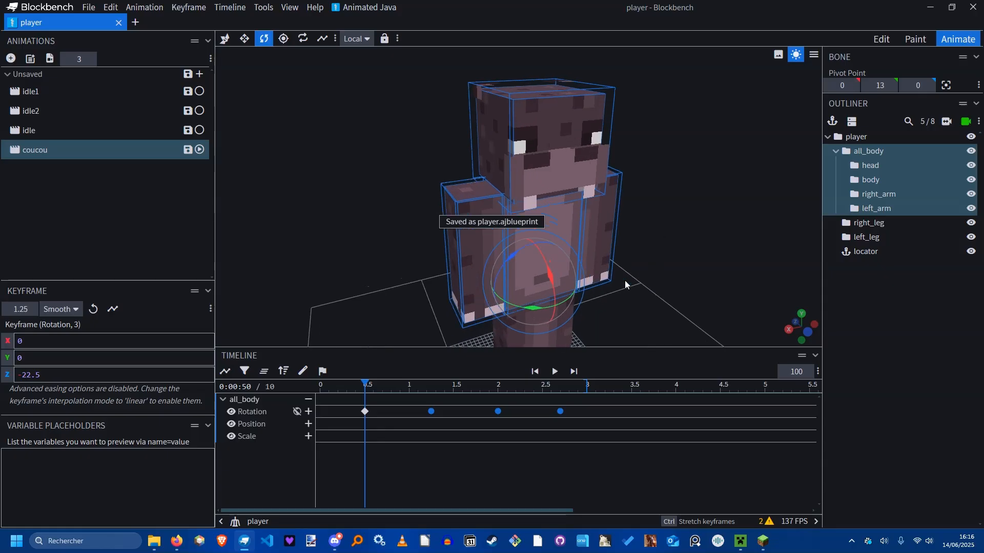
Play back the smoothed body sway from 0.5 seconds around the model, return the playhead there, and save.
{"action": "key", "text": "space"}
{"action": "left_click_drag", "start_coordinate": [643, 236], "coordinate": [696, 276]}
{"action": "scroll", "coordinate": [641, 273], "scroll_direction": "up", "scroll_amount": 3}
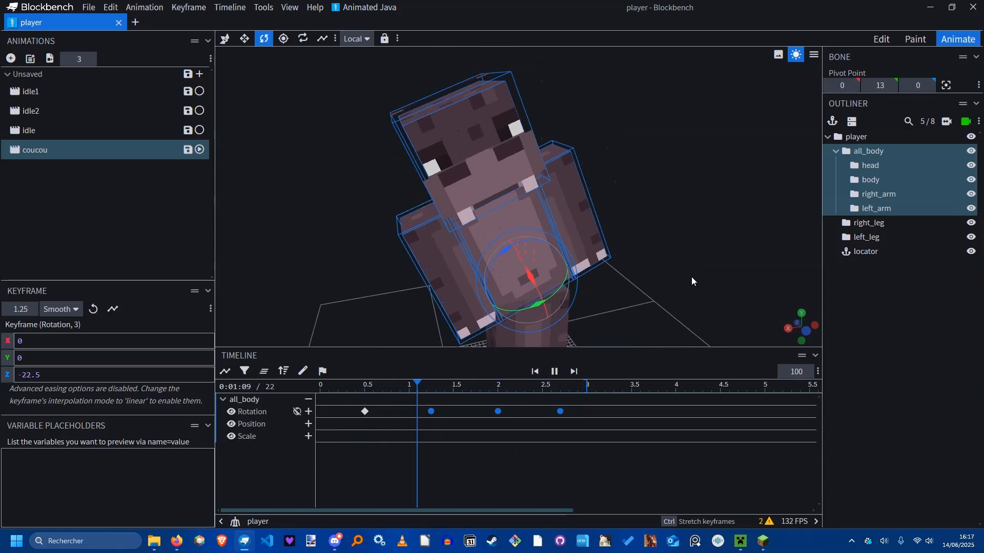
{"action": "left_click_drag", "start_coordinate": [420, 386], "coordinate": [365, 388]}
{"action": "key", "text": "ctrl+s"}
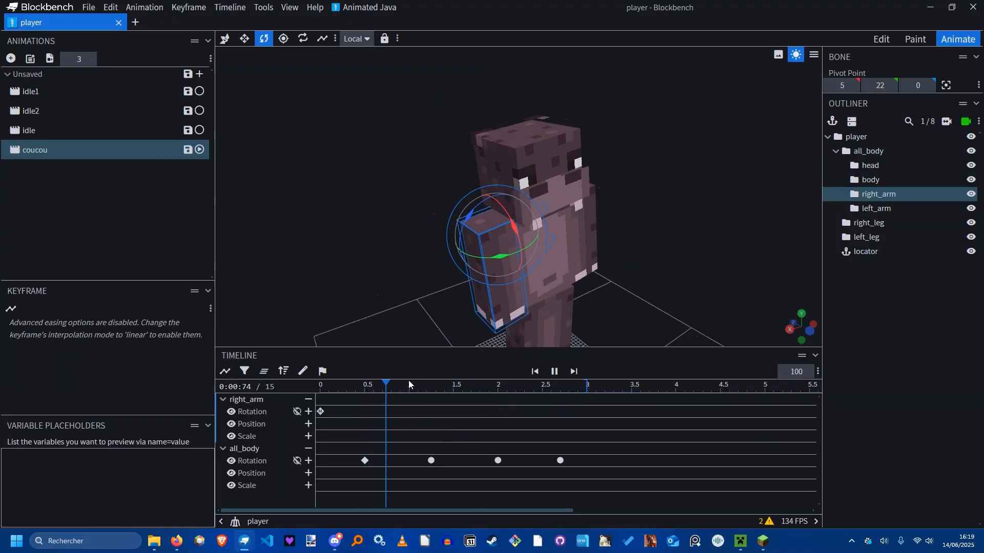
Raise the right arm at 0.9 seconds by rotating it to about -177.5 on X and tilting Z to about -14.74.
{"action": "key", "text": "space"}
{"action": "mouse_move", "coordinate": [418, 391]}
{"action": "left_mouse_down"}
{"action": "mouse_move", "coordinate": [358, 392]}
{"action": "mouse_move", "coordinate": [399, 395]}
{"action": "left_mouse_up"}
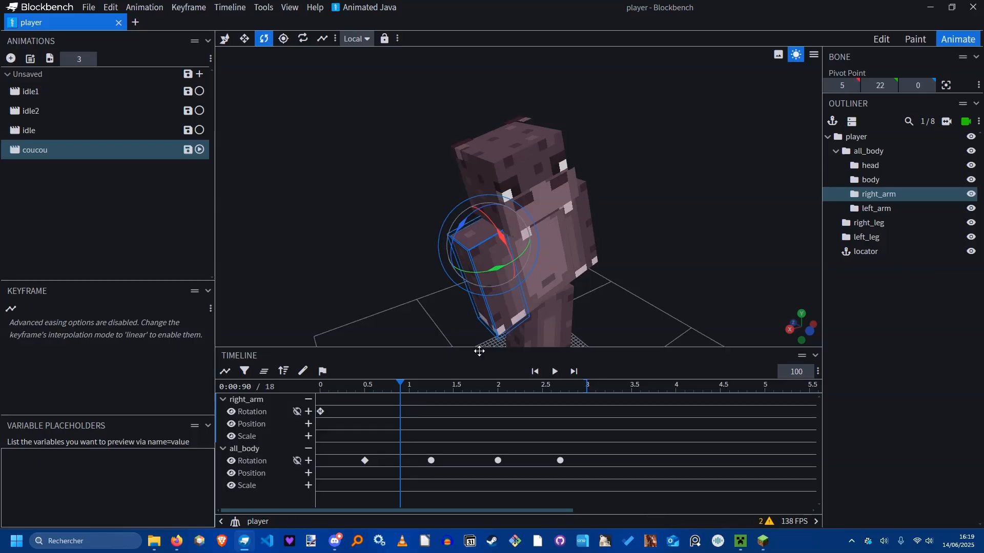
{"action": "left_click_drag", "start_coordinate": [499, 237], "coordinate": [391, 223]}
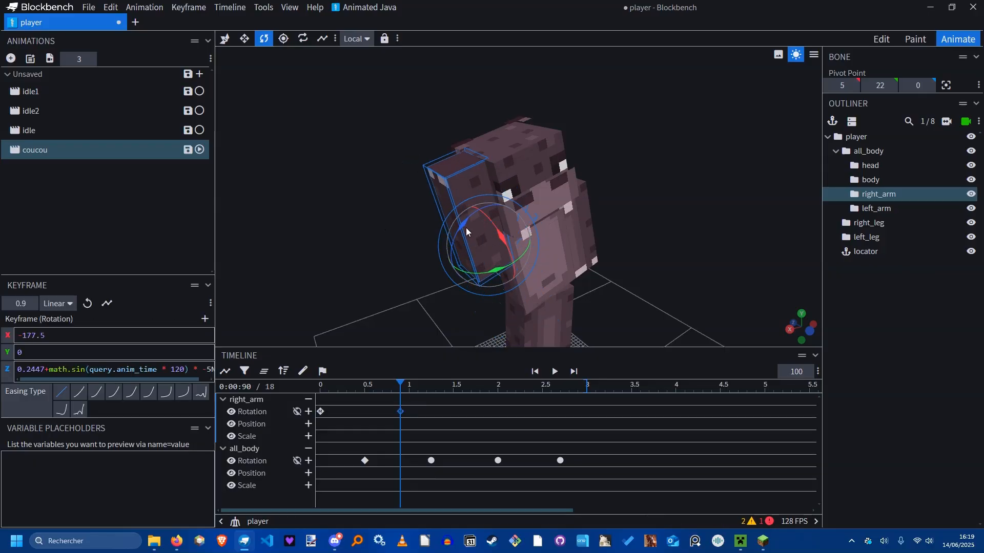
{"action": "left_click_drag", "start_coordinate": [464, 227], "coordinate": [446, 234]}
Try a further adjustment of the raised right arm viewed from above, and undo it.
{"action": "left_click_drag", "start_coordinate": [652, 213], "coordinate": [701, 237]}
{"action": "left_click_drag", "start_coordinate": [565, 278], "coordinate": [580, 280]}
{"action": "key", "text": "ctrl+z"}
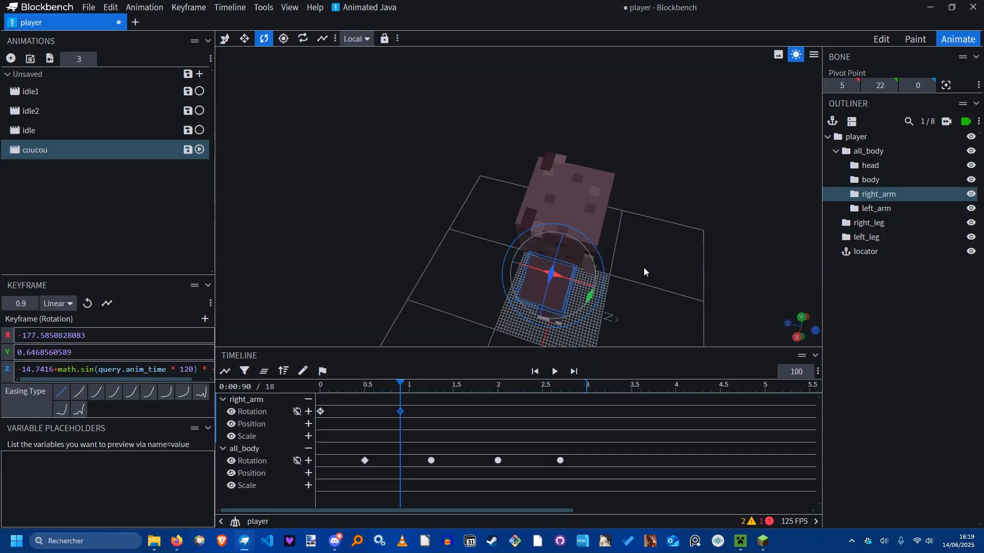
Examine the raised right arm from several sides and play back the animation to about 2.05 seconds.
{"action": "left_click_drag", "start_coordinate": [645, 272], "coordinate": [582, 237]}
{"action": "key", "text": "ctrl+a"}
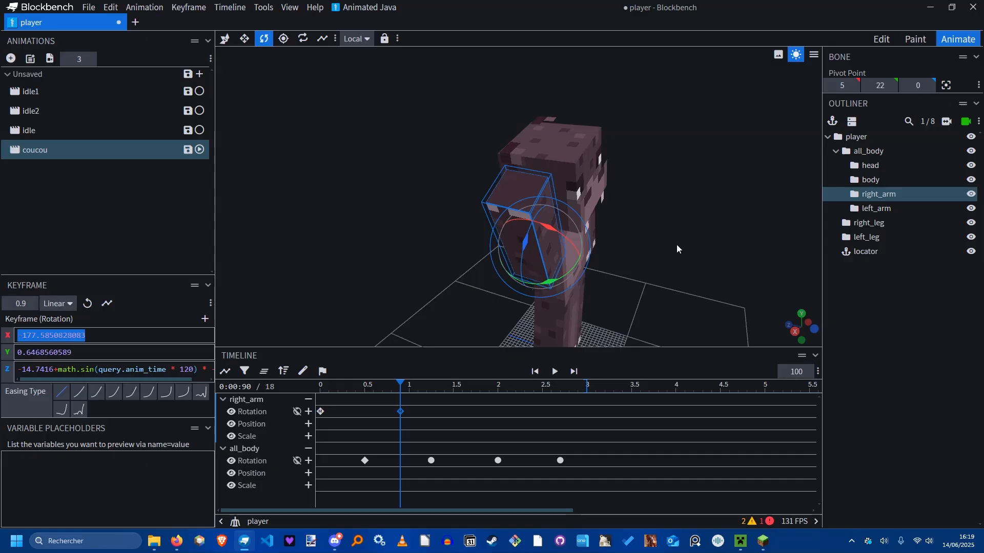
{"action": "left_click_drag", "start_coordinate": [677, 249], "coordinate": [563, 277]}
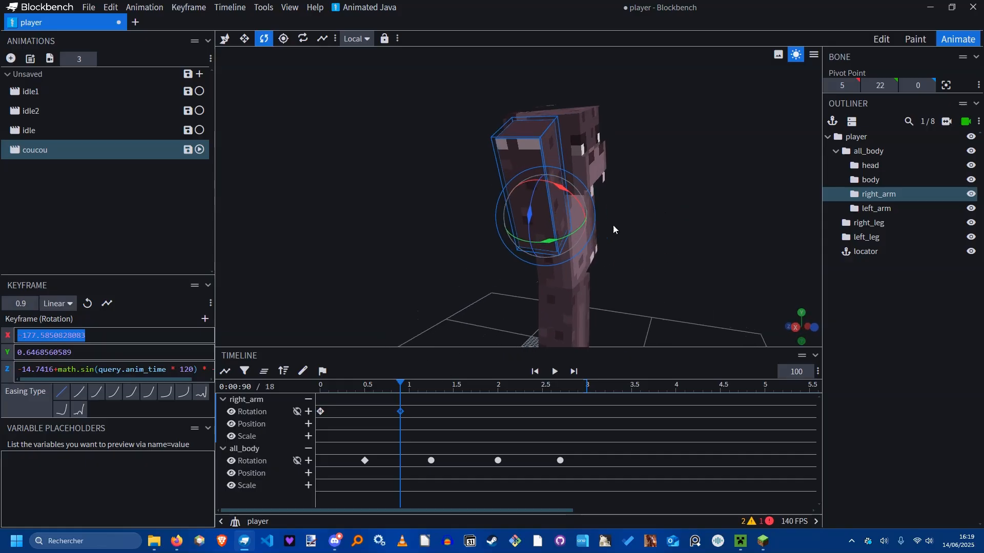
{"action": "left_click_drag", "start_coordinate": [613, 226], "coordinate": [635, 220]}
{"action": "key", "text": "space"}
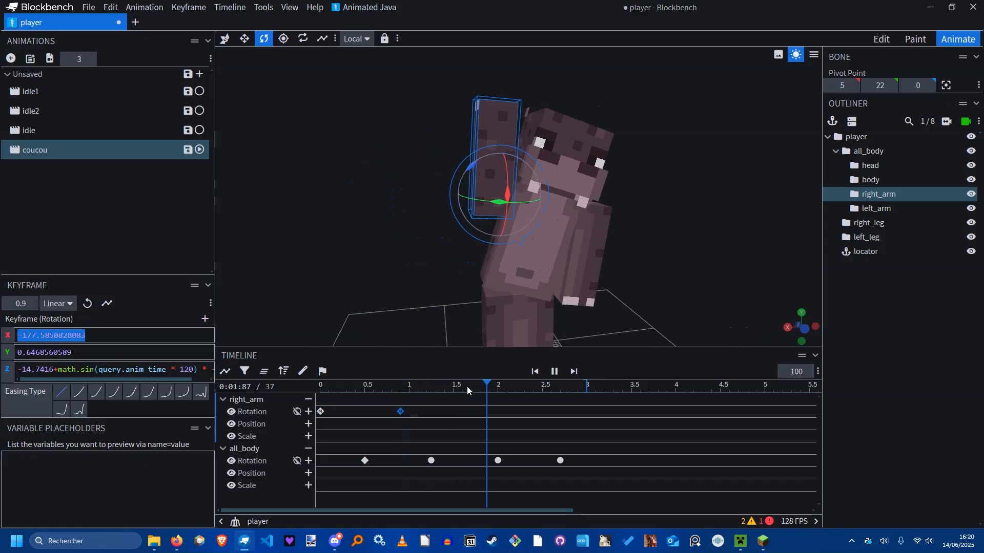
{"action": "left_click_drag", "start_coordinate": [476, 387], "coordinate": [501, 392]}
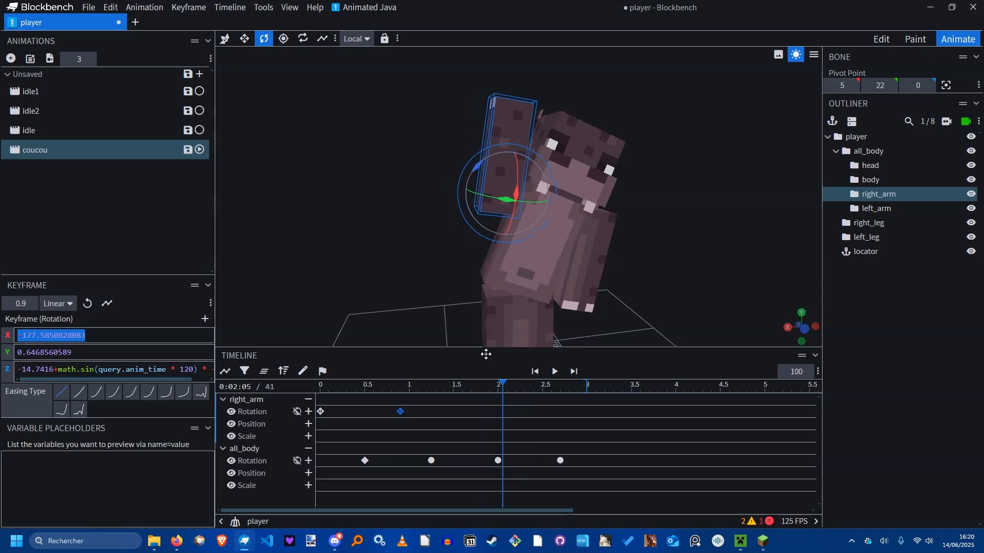
Tilt the right arm's 0.9-second keyframe further outward to about -32.23 on Z and move it to 1.35 seconds.
{"action": "left_click", "coordinate": [403, 388]}
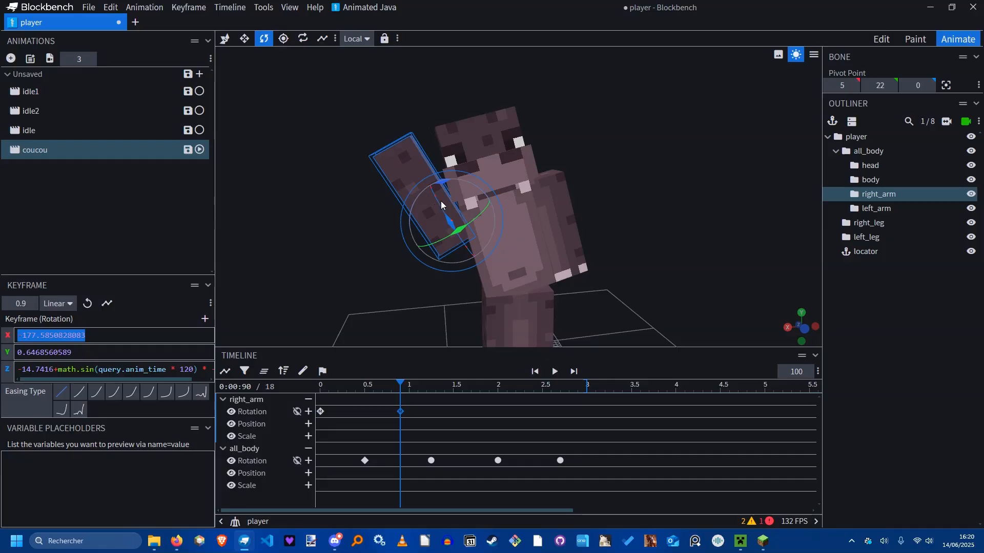
{"action": "left_click_drag", "start_coordinate": [443, 183], "coordinate": [435, 185]}
{"action": "left_click_drag", "start_coordinate": [396, 390], "coordinate": [442, 418]}
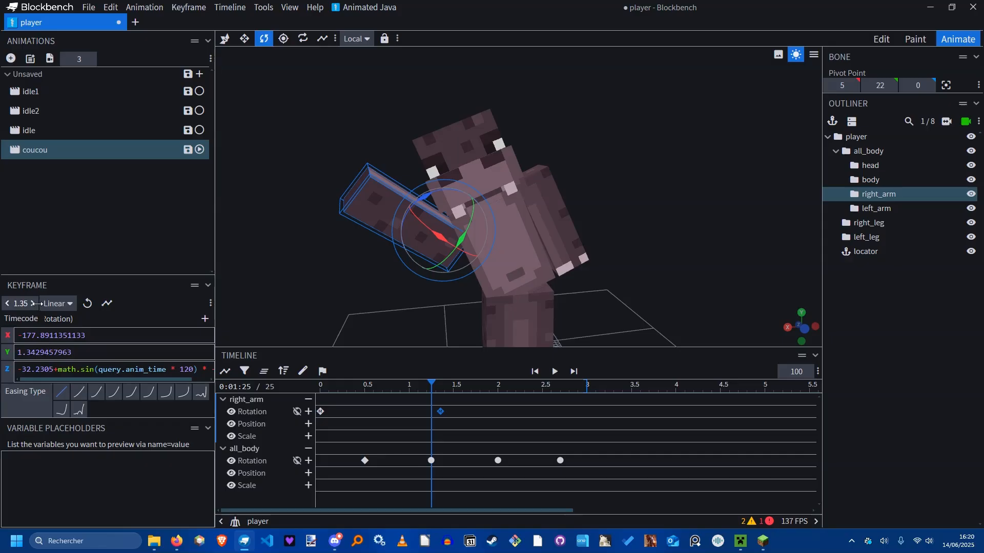
Set the right arm's 1.35-second keyframe to Smooth and remove the sine expression from Z, leaving -32.2305.
{"action": "left_click", "coordinate": [63, 302]}
{"action": "left_click", "coordinate": [56, 339]}
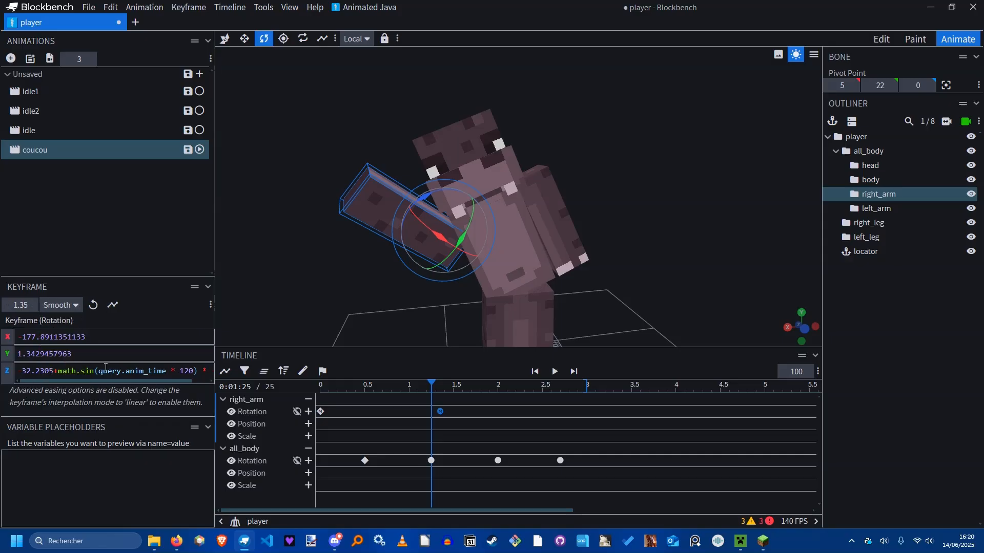
{"action": "triple_click", "coordinate": [105, 369]}
{"action": "left_click", "coordinate": [81, 357]}
{"action": "left_click_drag", "start_coordinate": [55, 372], "coordinate": [291, 380]}
{"action": "key", "text": "BackSpace"}
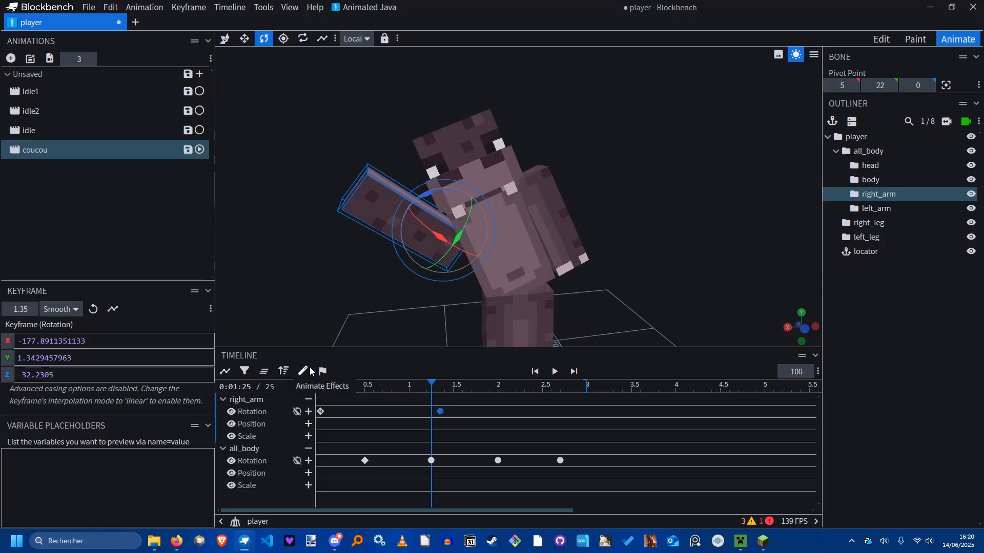
Play the animation on to 2.1 seconds and add a right_arm rotation keyframe there with Z at about -17.24.
{"action": "key", "text": "space"}
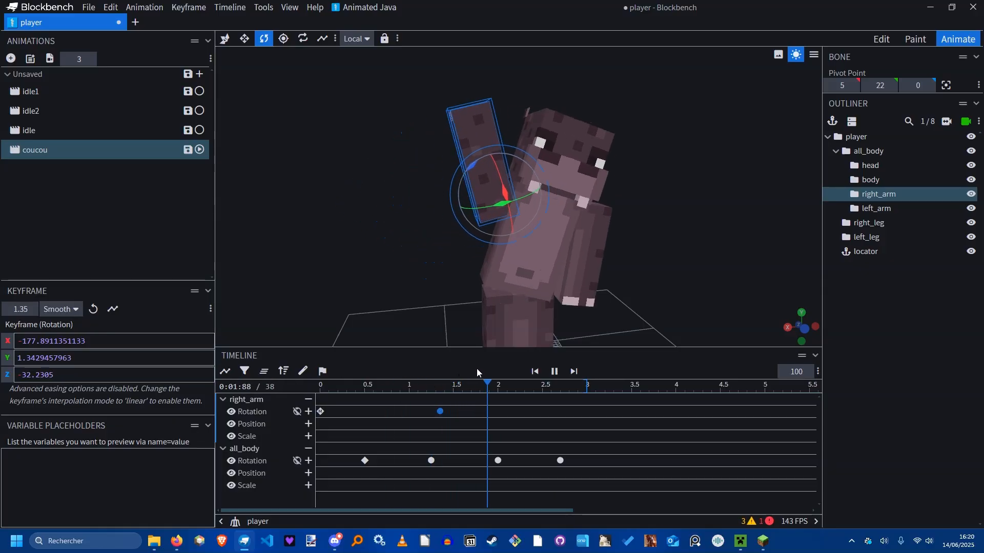
{"action": "key", "text": "space"}
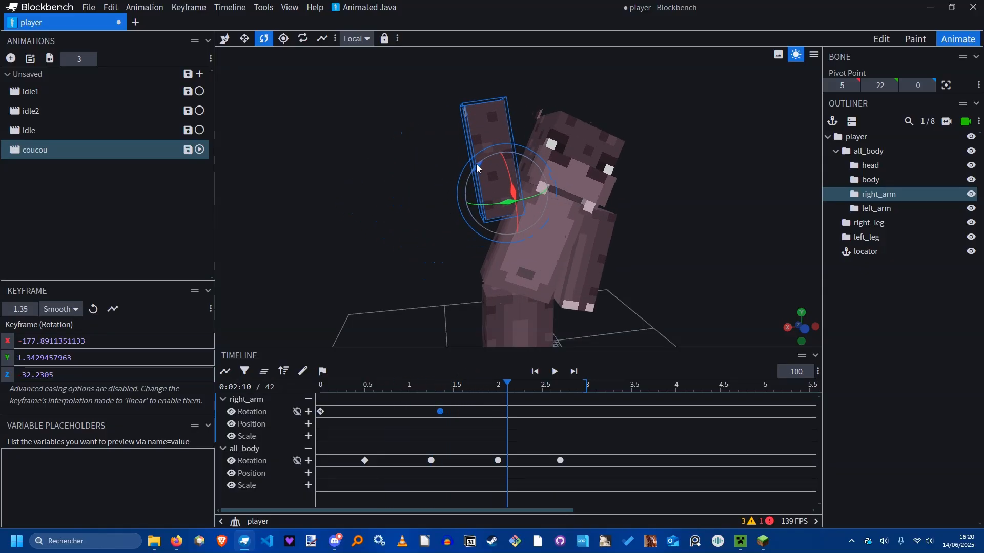
{"action": "left_click_drag", "start_coordinate": [477, 165], "coordinate": [489, 164]}
{"action": "key", "text": "space"}
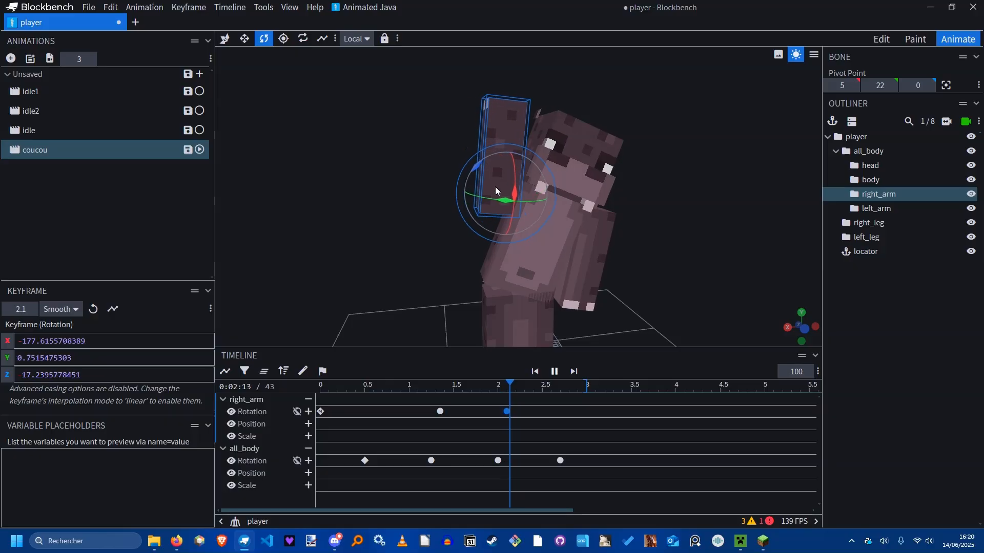
Place the playhead at 2.8 seconds and keep the Local transform space.
{"action": "left_click", "coordinate": [566, 391]}
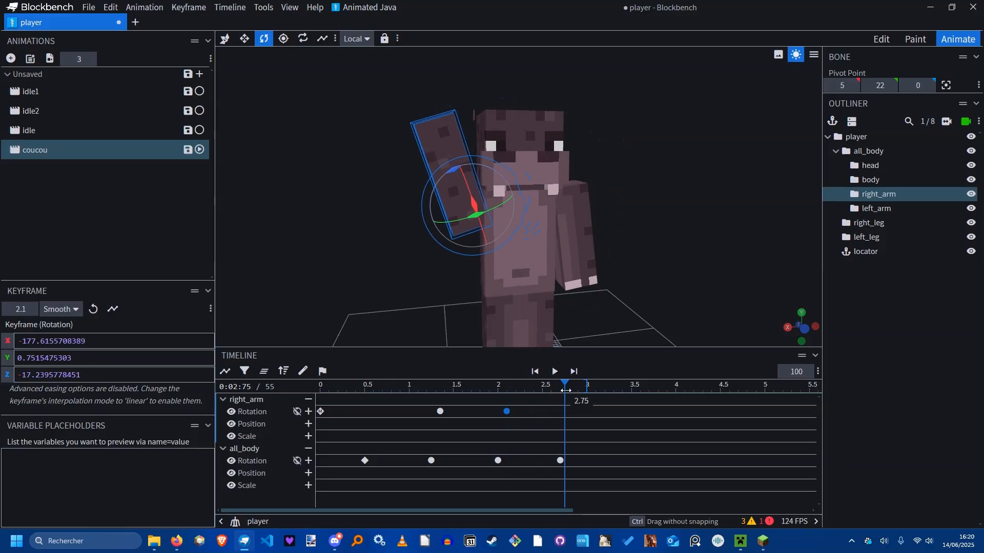
{"action": "left_click_drag", "start_coordinate": [566, 391], "coordinate": [569, 390]}
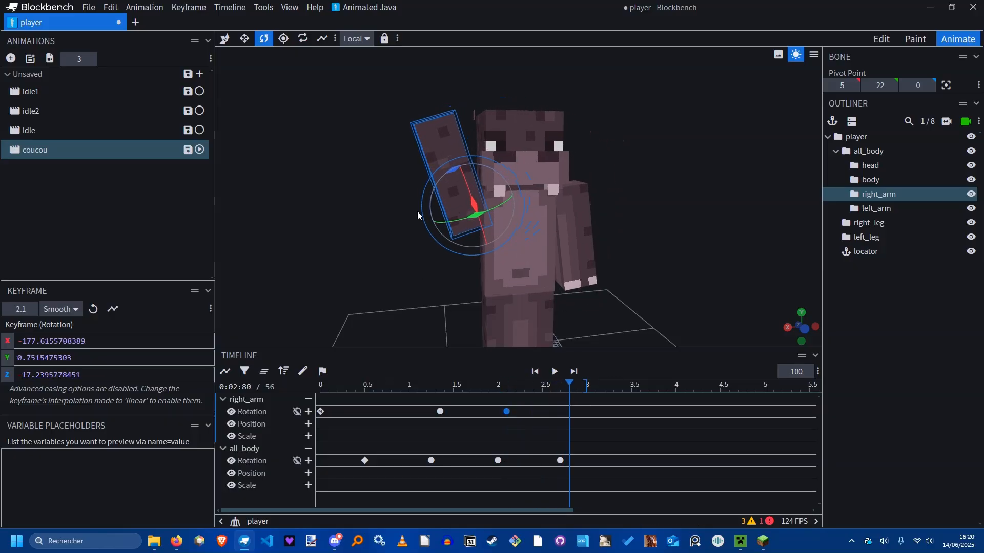
{"action": "left_click", "coordinate": [361, 40]}
{"action": "left_click", "coordinate": [359, 74]}
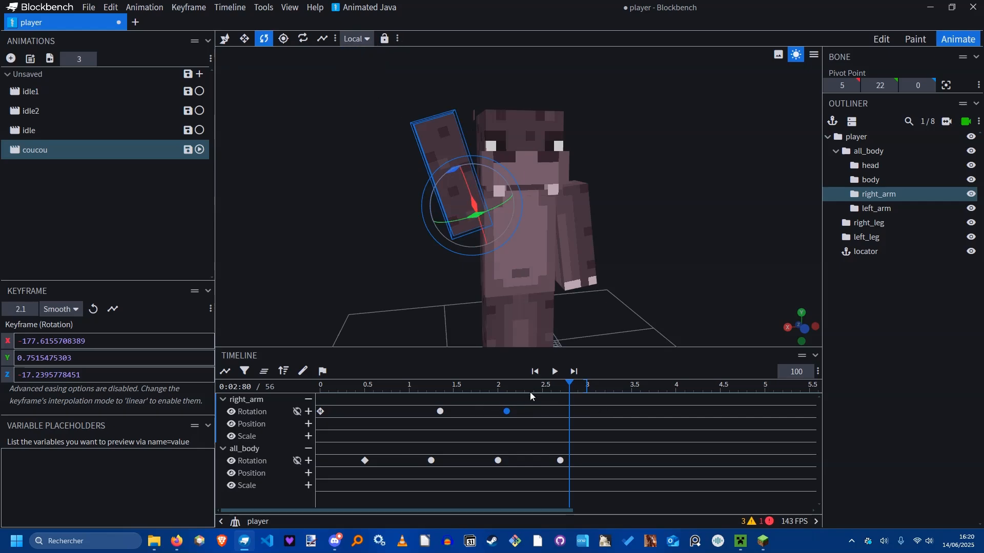
Paste a copy of the right arm's 1.35-second rotation keyframe at 2.8 seconds.
{"action": "left_click", "coordinate": [440, 412]}
{"action": "key", "text": "ctrl+c"}
{"action": "key", "text": "ctrl+v"}
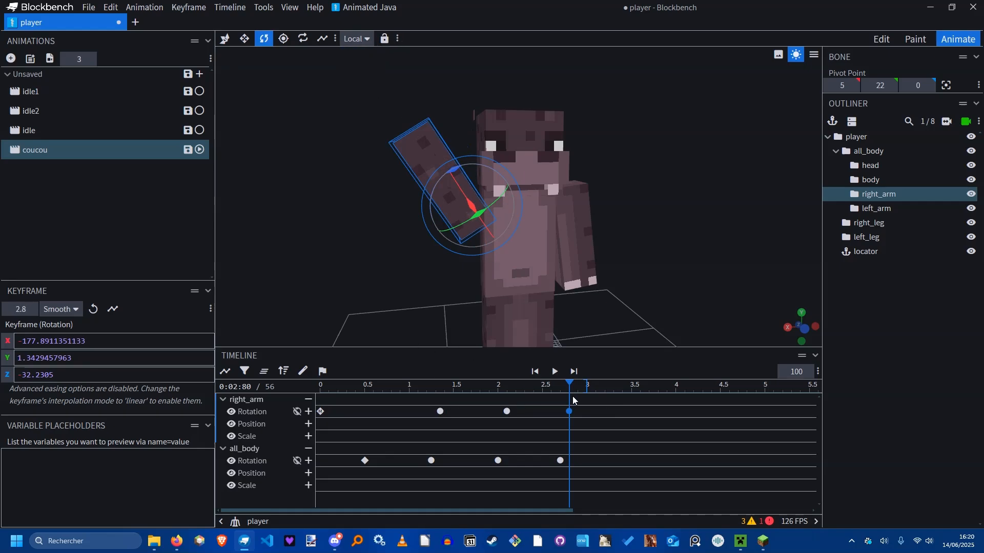
Replace the right arm's 2.8-second keyframe with a copy of its time-0 keyframe, leaving only 5 on Z.
{"action": "left_click", "coordinate": [321, 412]}
{"action": "key", "text": "ctrl+c"}
{"action": "key", "text": "ctrl+v"}
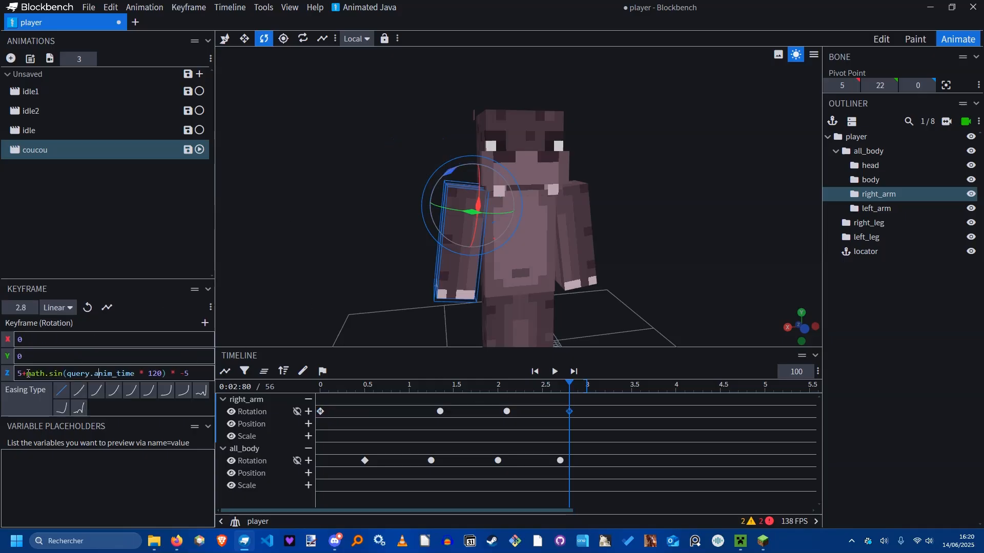
{"action": "left_click_drag", "start_coordinate": [59, 378], "coordinate": [266, 385]}
{"action": "key", "text": "BackSpace"}
Set the right arm's 2.8-second keyframe to Smooth while playing back the animation from the start.
{"action": "left_click", "coordinate": [535, 372]}
{"action": "key", "text": "space"}
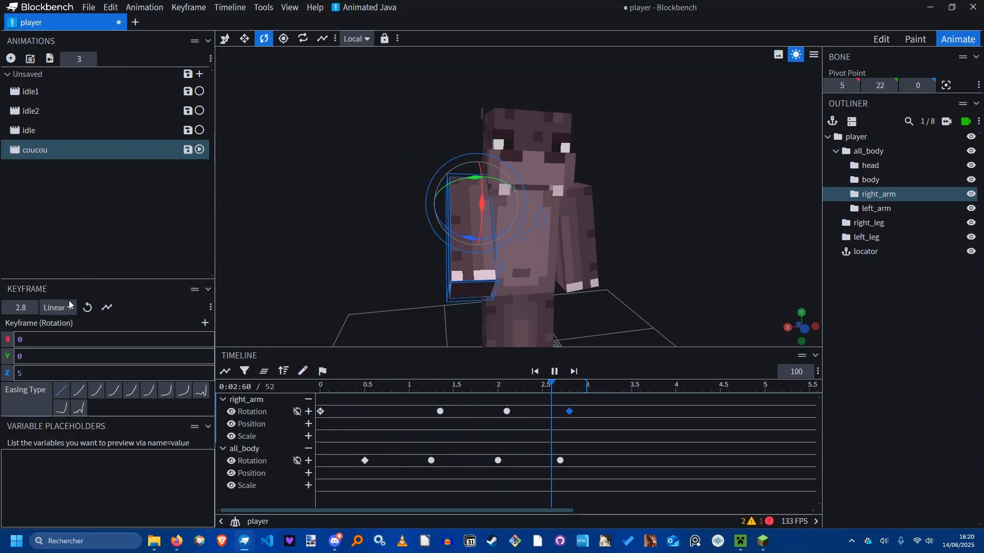
{"action": "left_click", "coordinate": [58, 308]}
{"action": "left_click", "coordinate": [69, 342]}
{"action": "key", "text": "space"}
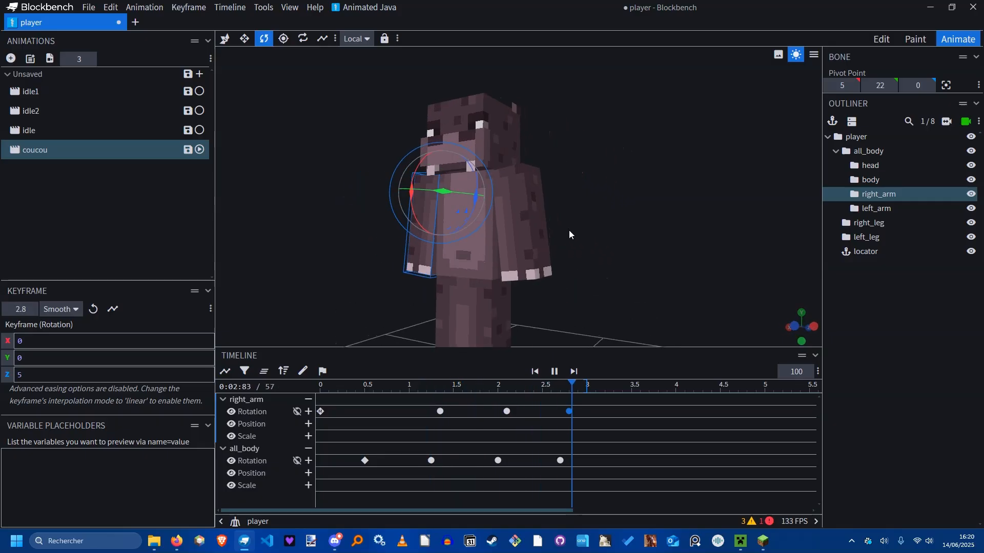
{"action": "key", "text": "v"}
{"action": "key", "text": "space"}
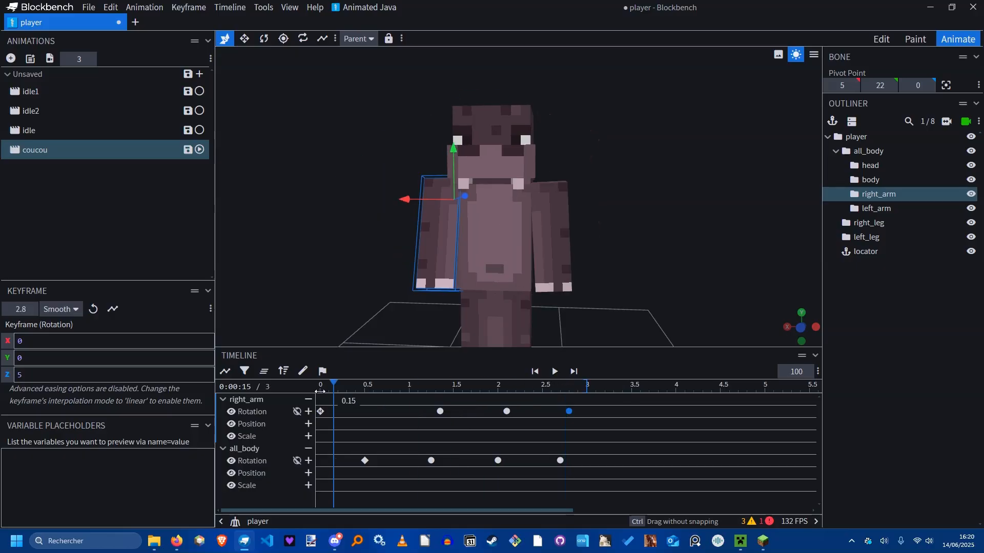
Move the left arm's time-0 rotation keyframe to 1.35 seconds and place the playhead at 2.1 seconds.
{"action": "left_click", "coordinate": [552, 258]}
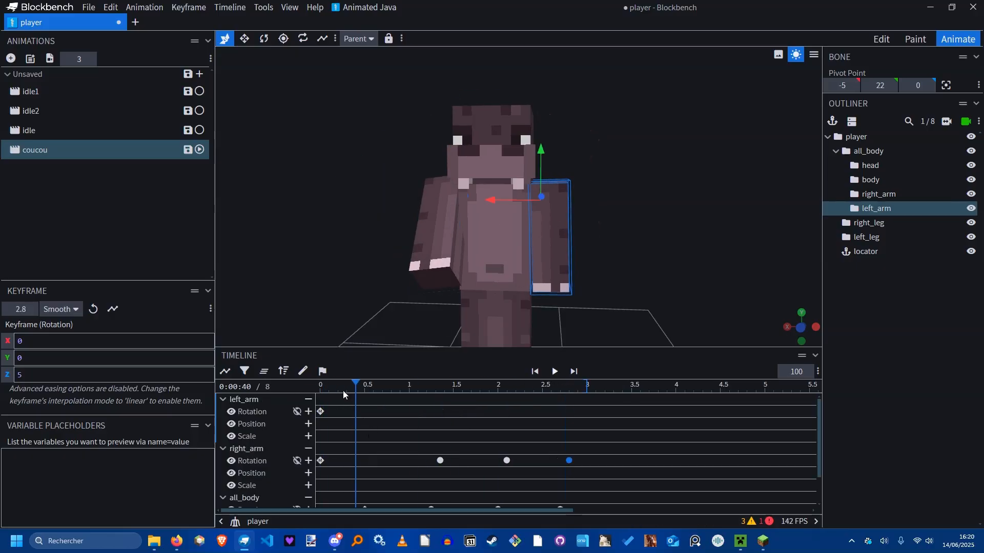
{"action": "left_click_drag", "start_coordinate": [328, 395], "coordinate": [440, 414]}
{"action": "left_click", "coordinate": [321, 412]}
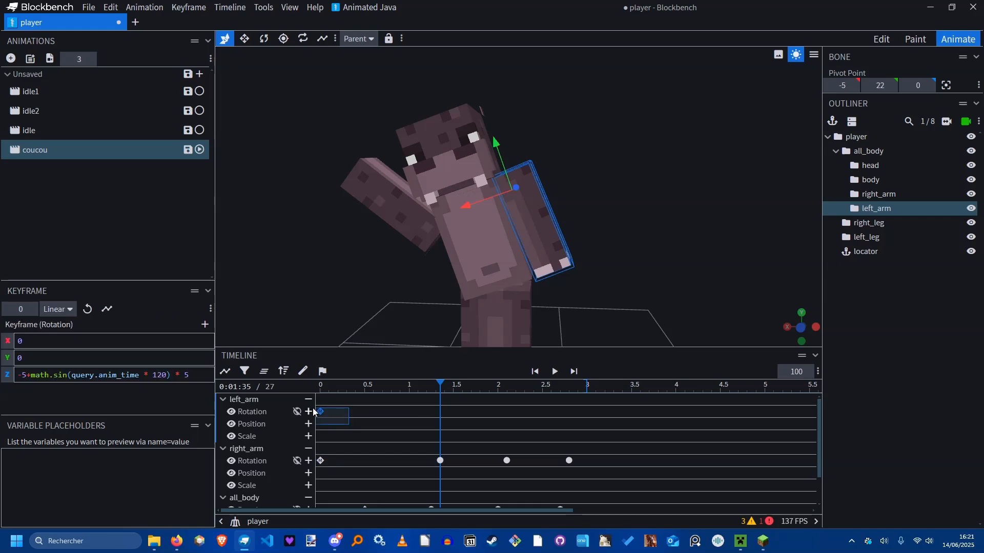
{"action": "left_click_drag", "start_coordinate": [321, 412], "coordinate": [339, 414]}
{"action": "left_click_drag", "start_coordinate": [441, 387], "coordinate": [508, 387]}
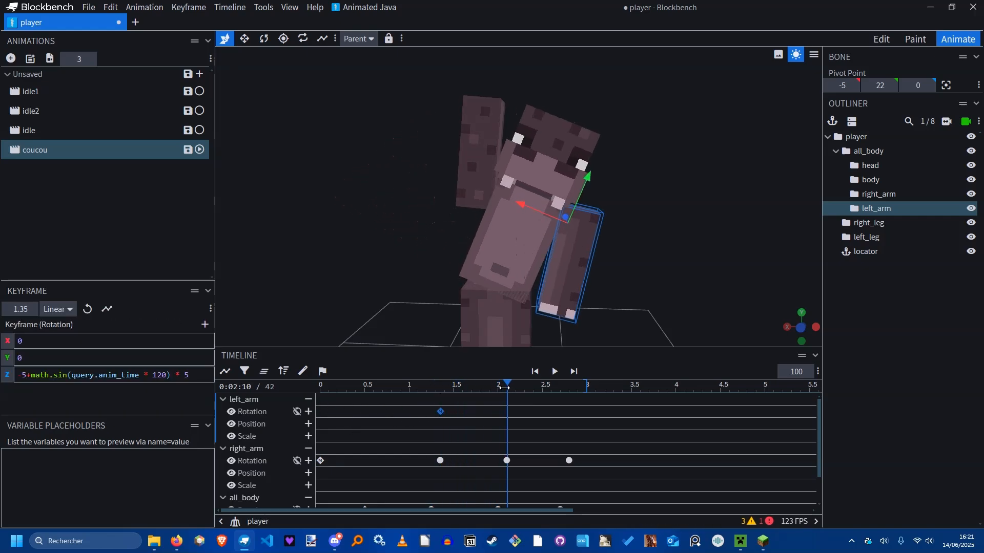
Rotate the left arm by -27.5 degrees on Z at 2.1 seconds and paste a copy of its 1.35-second keyframe at 2.8 seconds.
{"action": "key", "text": "r"}
{"action": "left_click_drag", "start_coordinate": [558, 186], "coordinate": [533, 188]}
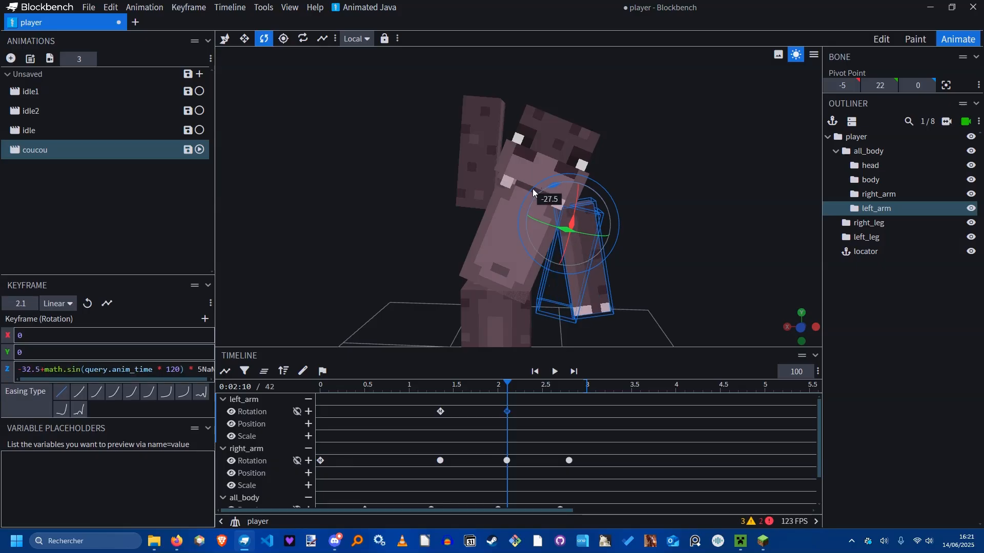
{"action": "left_click", "coordinate": [531, 388]}
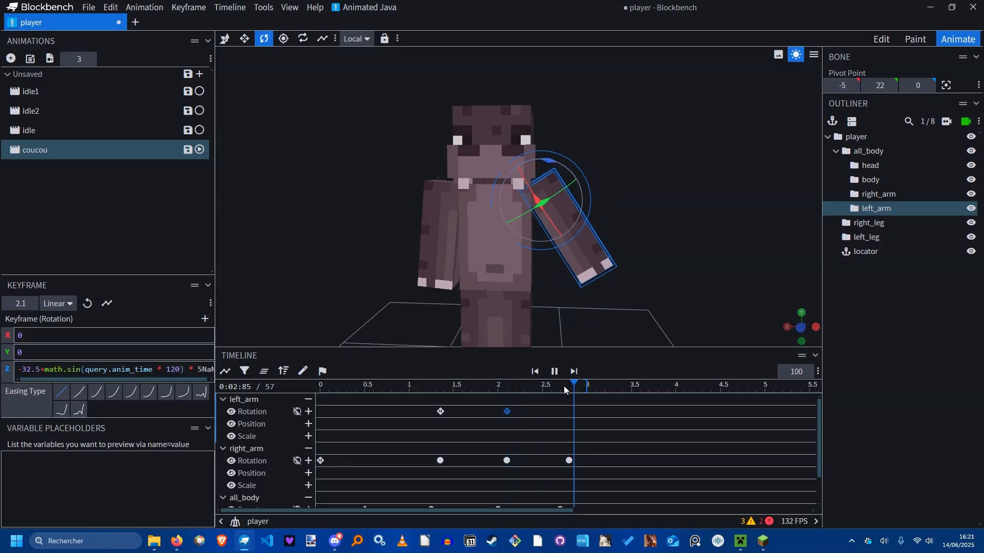
{"action": "left_click", "coordinate": [440, 411]}
{"action": "left_click_drag", "start_coordinate": [576, 388], "coordinate": [570, 388]}
{"action": "key", "text": "ctrl+v"}
Set the left arm's 2.1- and 2.8-second rotation keyframes to Smooth and start playing the animation.
{"action": "left_click_drag", "start_coordinate": [604, 435], "coordinate": [454, 399]}
{"action": "left_click", "coordinate": [72, 306]}
{"action": "left_click", "coordinate": [62, 343]}
{"action": "key", "text": "space"}
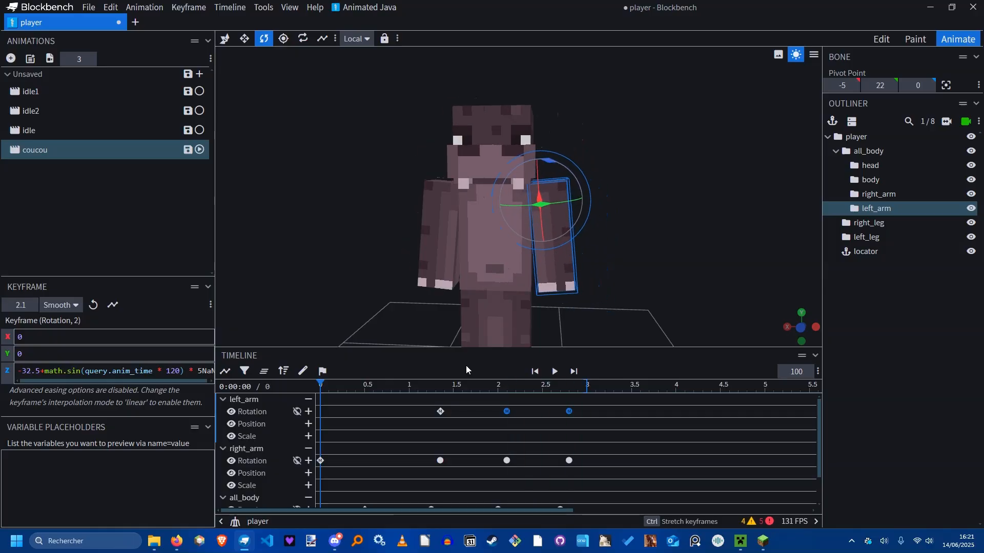
Remove the sine expression from the left arm's 2.1- and 2.8-second keyframes, leaving only -32.5 on Z.
{"action": "left_click", "coordinate": [569, 411]}
{"action": "left_click_drag", "start_coordinate": [605, 427], "coordinate": [489, 407]}
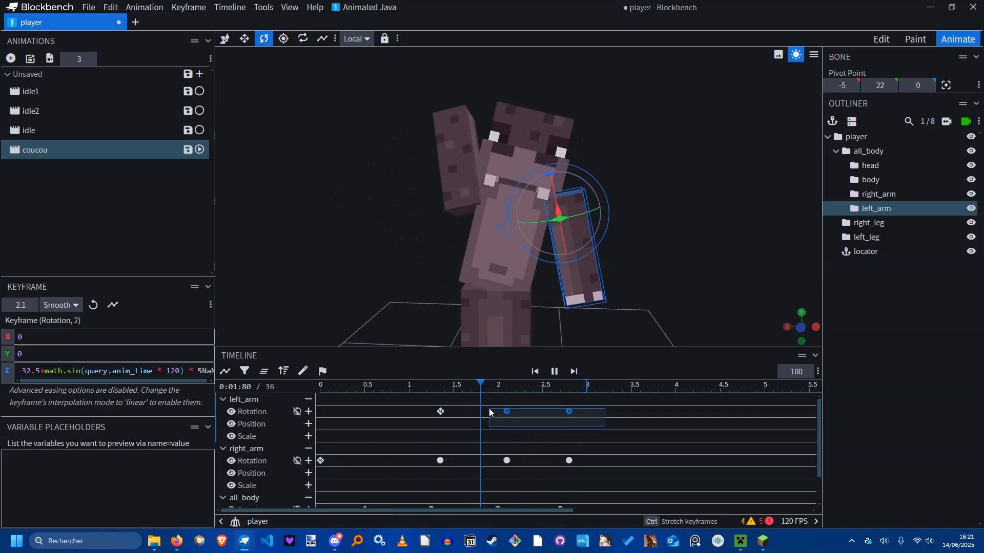
{"action": "key", "text": "space"}
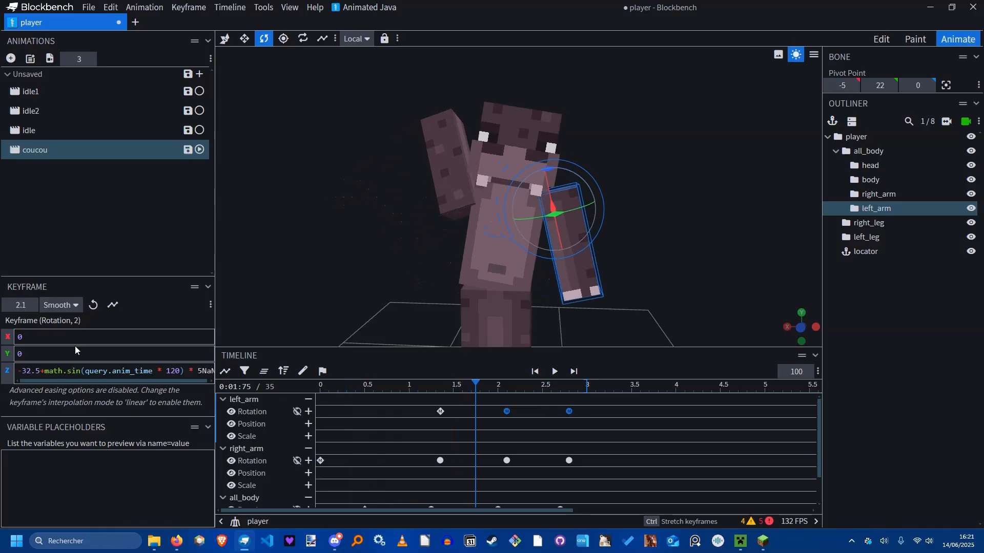
{"action": "left_click_drag", "start_coordinate": [40, 373], "coordinate": [360, 367]}
{"action": "key", "text": "BackSpace"}
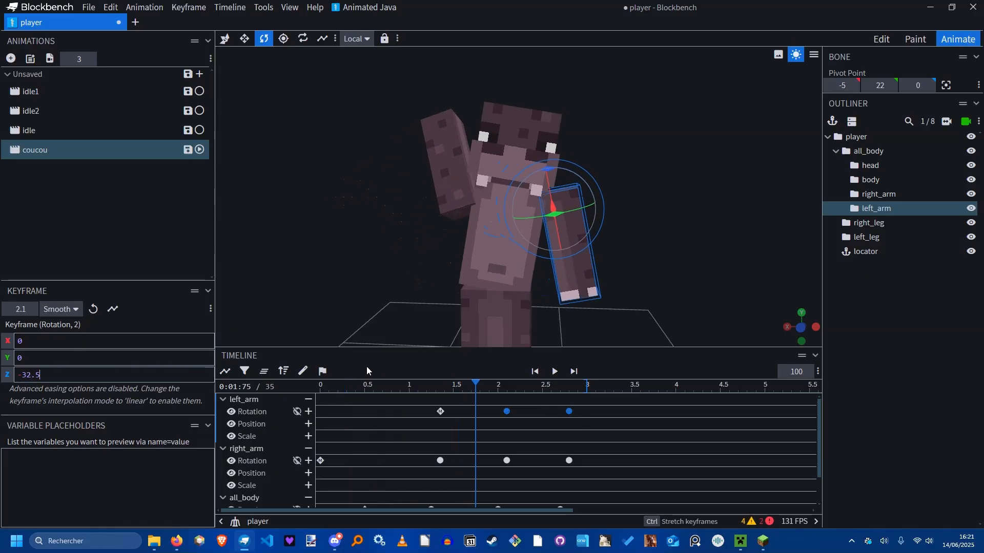
{"action": "left_click", "coordinate": [507, 413]}
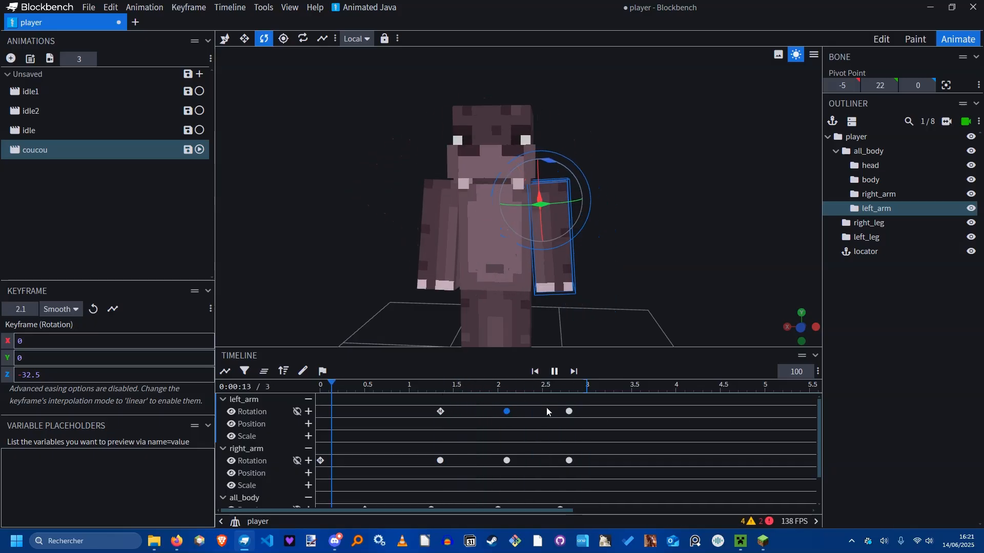
Set the left arm's 2.8-second keyframe to -5 on Z, matching the 1.35-second keyframe's base value, and play back the animation.
{"action": "left_click", "coordinate": [569, 412]}
{"action": "key", "text": "space"}
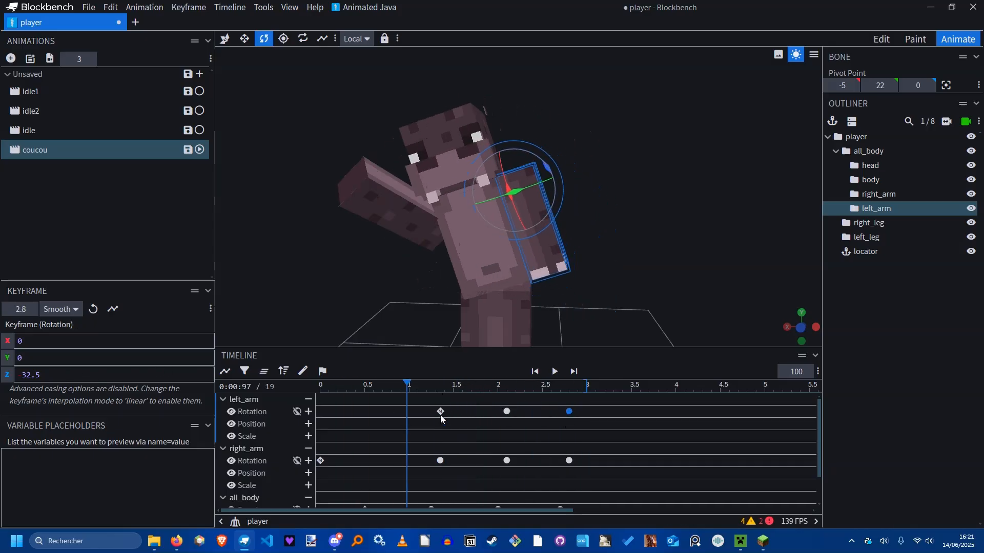
{"action": "left_click", "coordinate": [441, 412]}
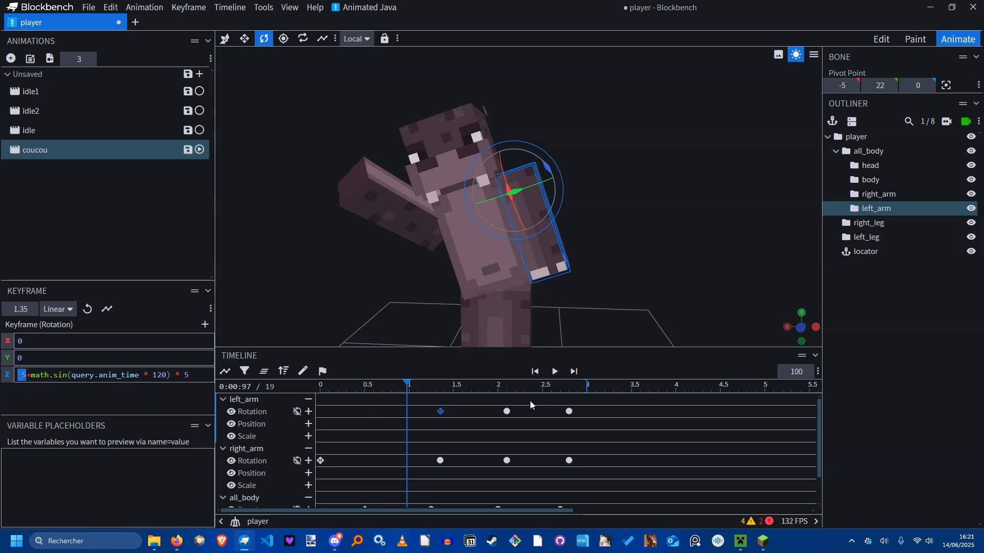
{"action": "left_click", "coordinate": [569, 412]}
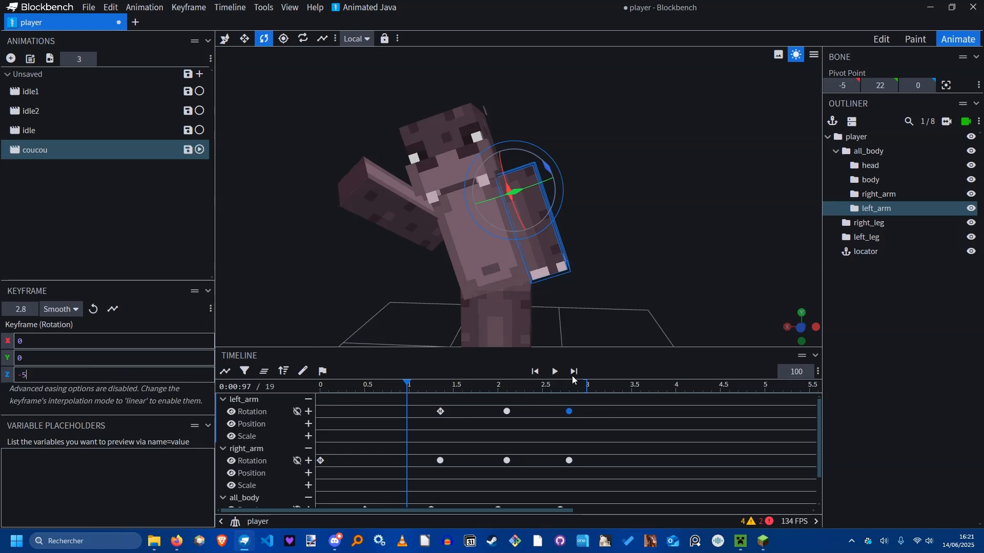
{"action": "key", "text": "ctrl+s"}
{"action": "left_click", "coordinate": [497, 387]}
{"action": "key", "text": "space"}
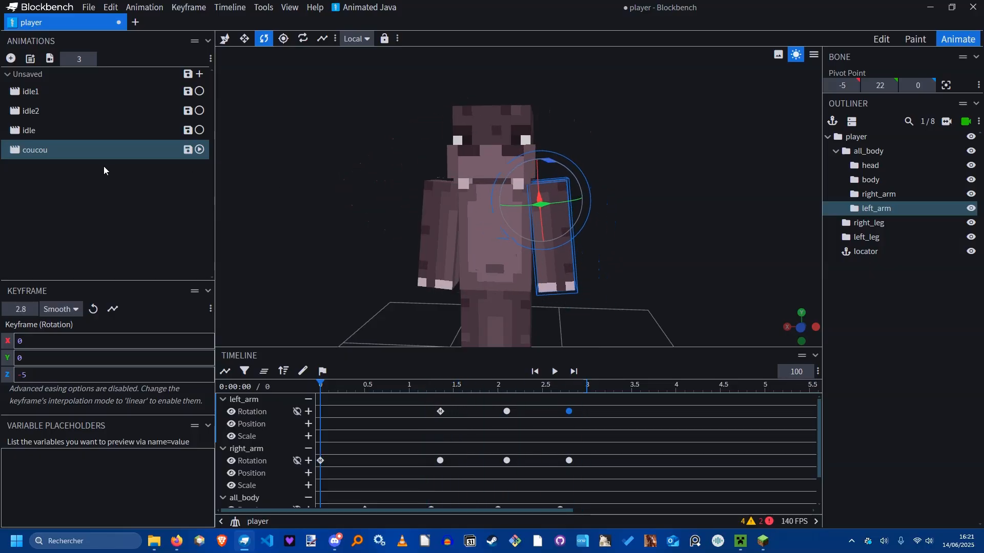
Play the idle and coucou animations alternately to check how the model passes from one to the other.
{"action": "left_click", "coordinate": [75, 131]}
{"action": "key", "text": "space"}
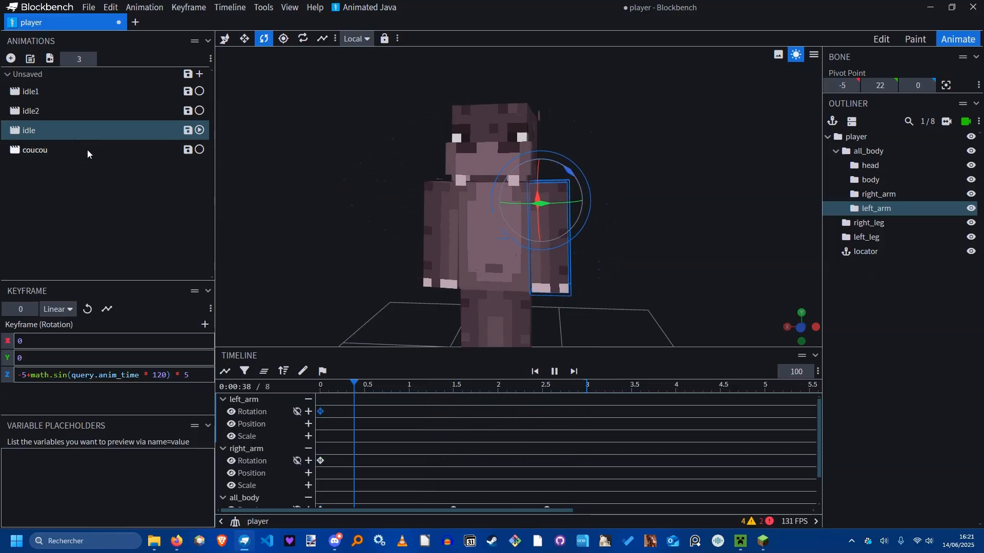
{"action": "left_click", "coordinate": [81, 144]}
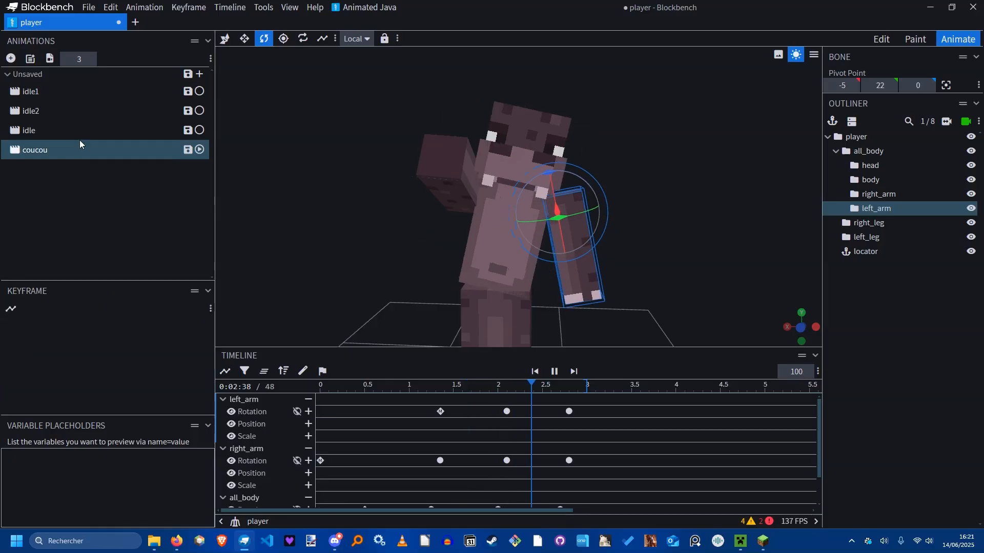
{"action": "left_click", "coordinate": [78, 127]}
{"action": "left_click", "coordinate": [85, 144]}
{"action": "left_click", "coordinate": [81, 133]}
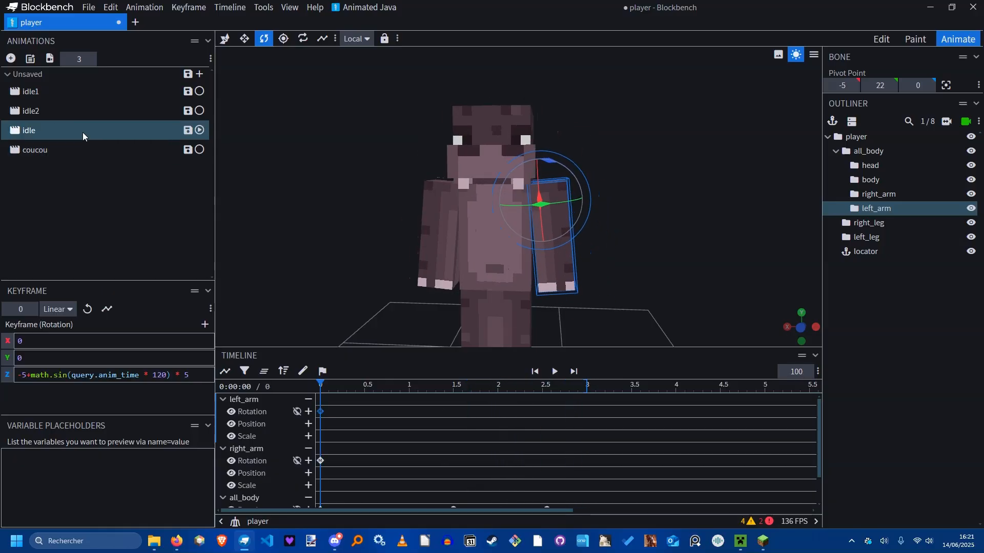
{"action": "left_click", "coordinate": [81, 143]}
{"action": "key", "text": "space"}
{"action": "left_click", "coordinate": [80, 132]}
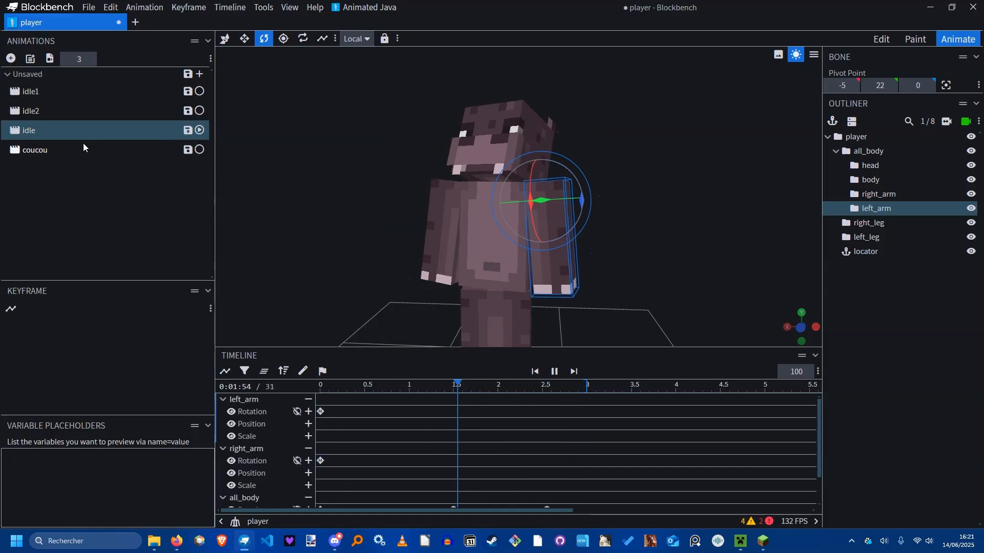
{"action": "left_click", "coordinate": [83, 143]}
{"action": "left_click", "coordinate": [83, 129]}
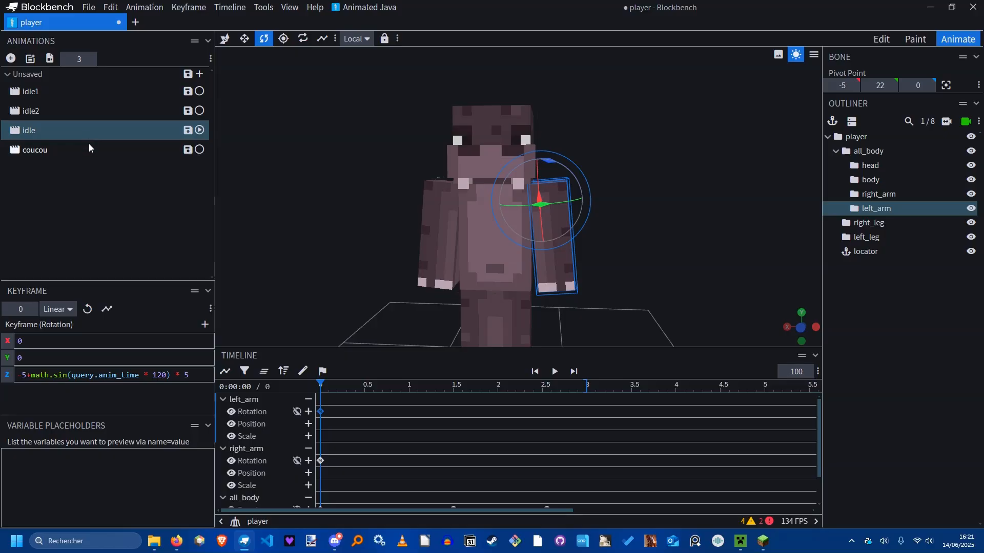
{"action": "left_click", "coordinate": [88, 144]}
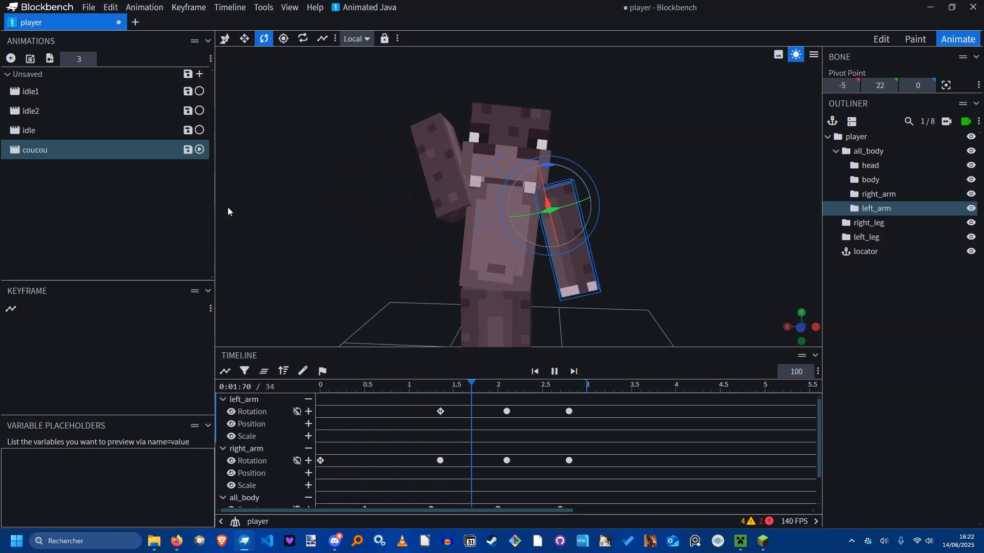
{"action": "left_click", "coordinate": [85, 130]}
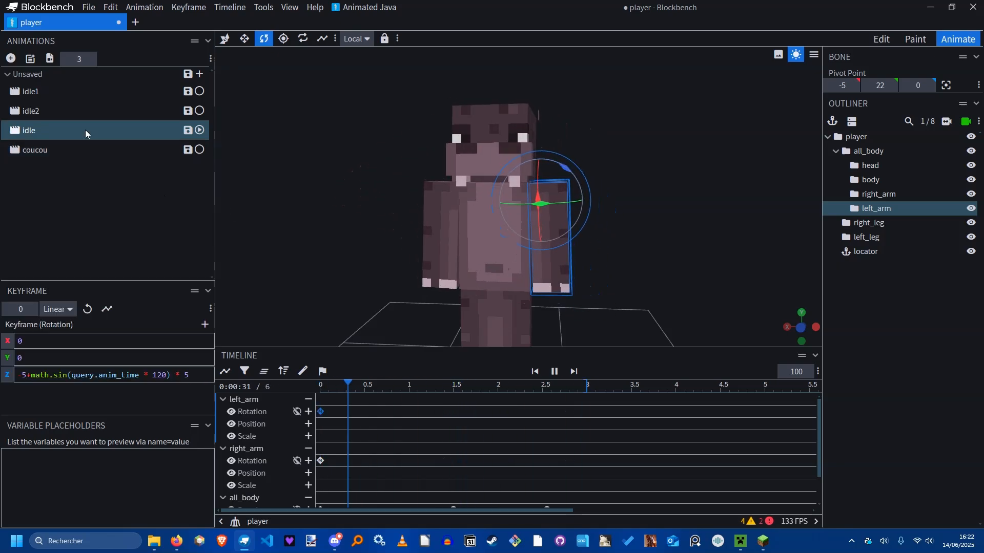
{"action": "left_click", "coordinate": [89, 148]}
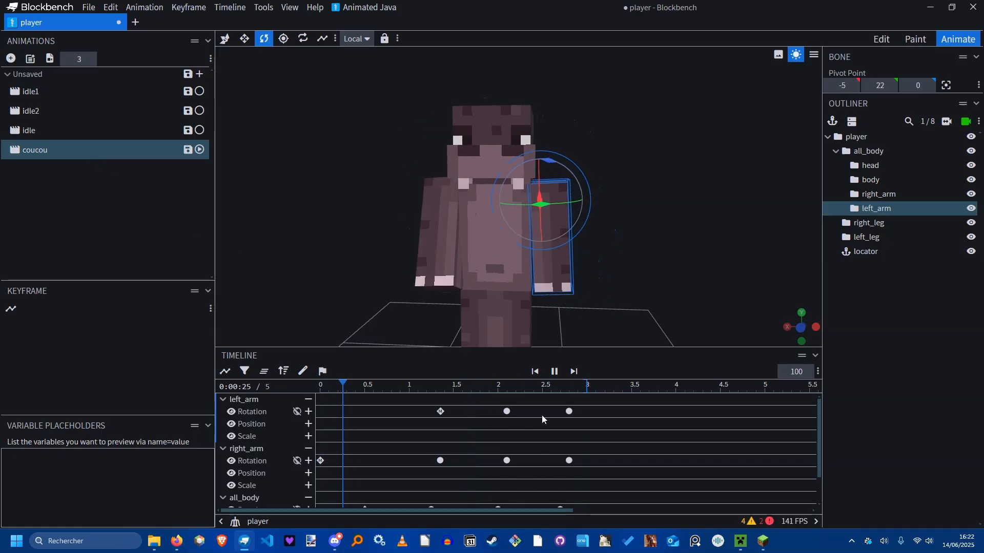
Save the project and play back the coucou animation while viewing the model from different angles.
{"action": "left_click", "coordinate": [572, 412]}
{"action": "key", "text": "Delete"}
{"action": "key", "text": "ctrl+s"}
{"action": "key", "text": "space"}
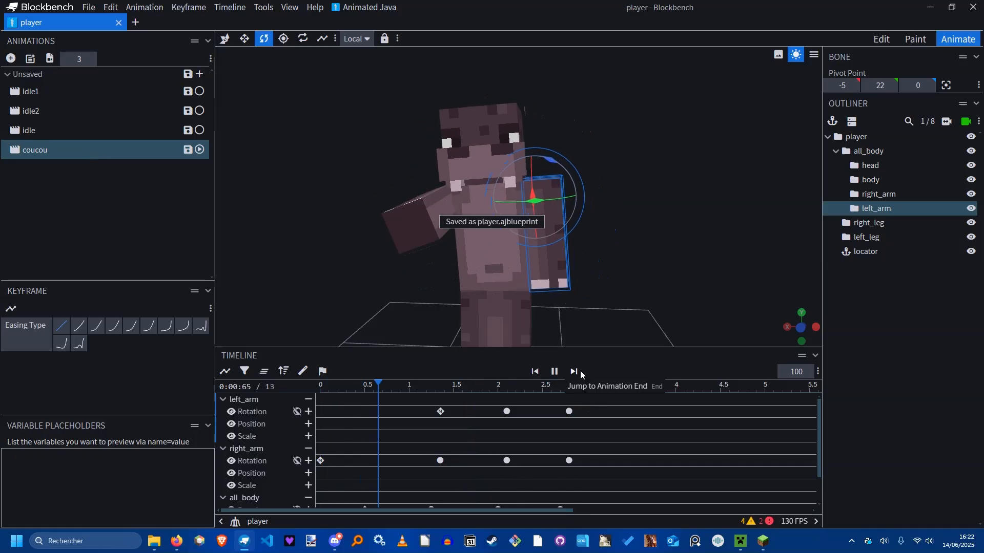
{"action": "left_click_drag", "start_coordinate": [645, 259], "coordinate": [679, 159]}
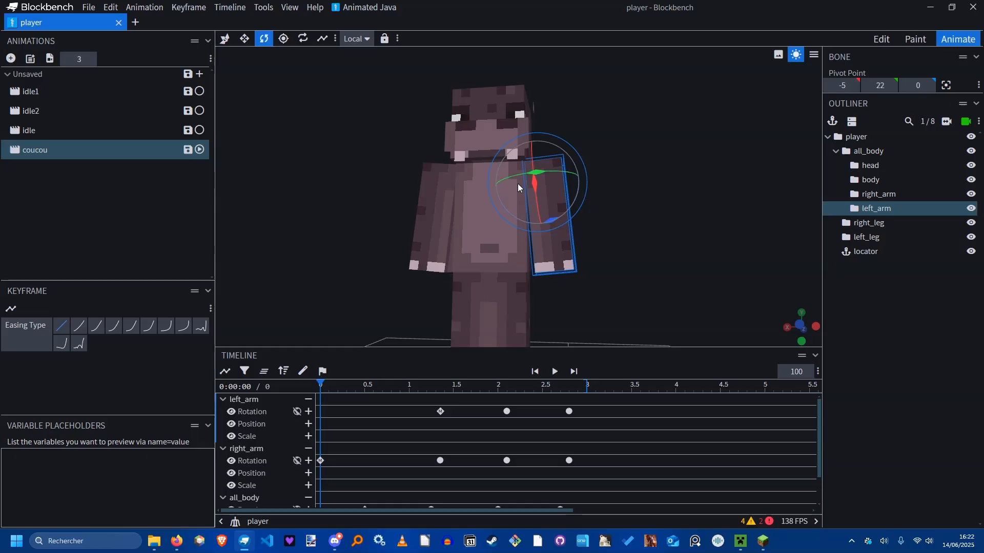
{"action": "key", "text": "space"}
{"action": "key", "text": "ctrl+s"}
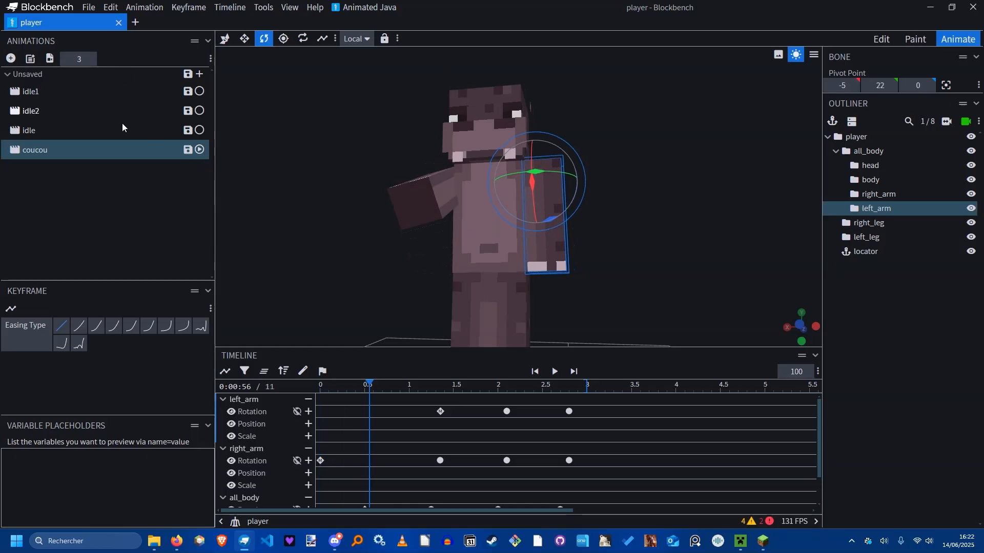
{"action": "left_click_drag", "start_coordinate": [226, 130], "coordinate": [374, 89]}
Open the Animated Java Blueprint Settings and examine the export namespace and the available target Minecraft versions.
{"action": "left_click", "coordinate": [360, 5]}
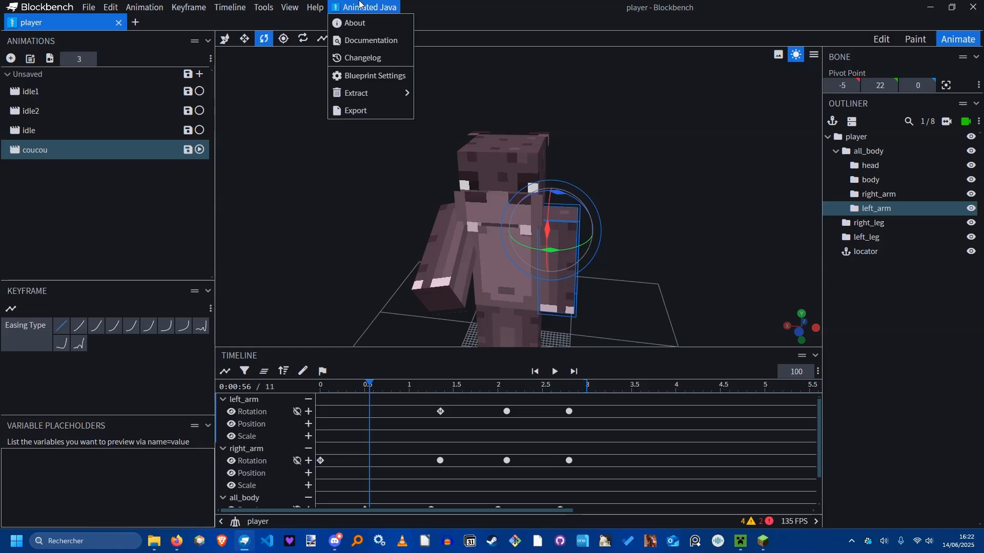
{"action": "left_click", "coordinate": [359, 76]}
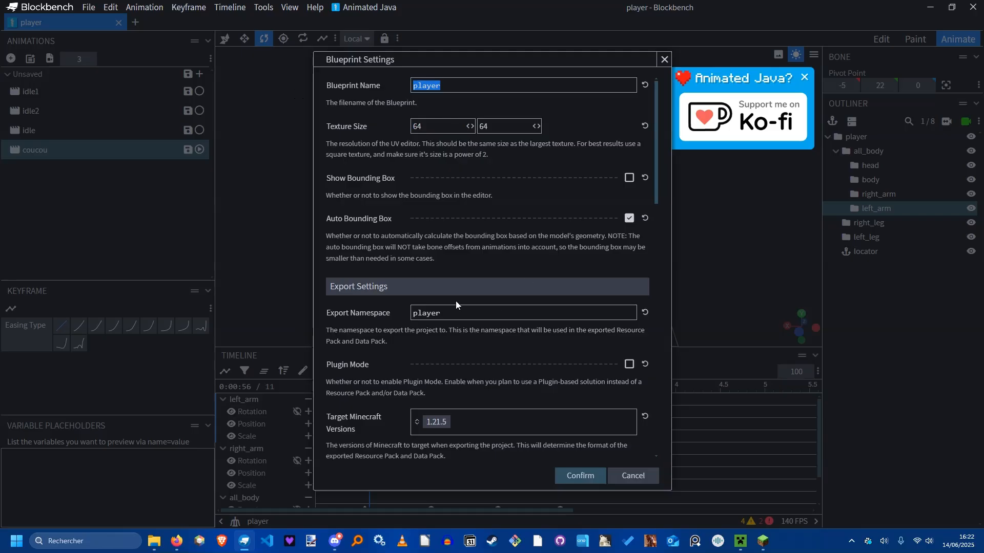
{"action": "double_click", "coordinate": [444, 311]}
{"action": "left_click_drag", "start_coordinate": [423, 60], "coordinate": [396, 61]}
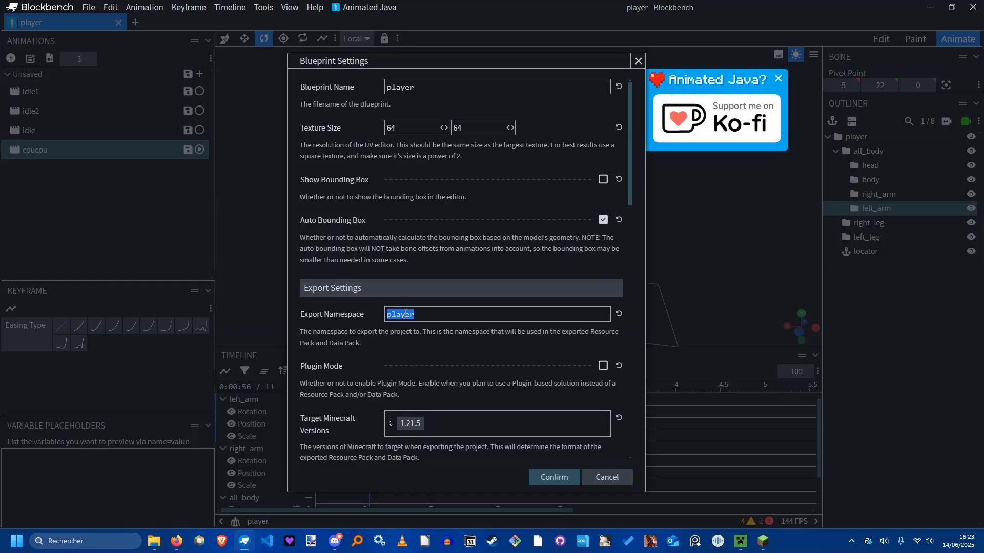
{"action": "left_click_drag", "start_coordinate": [455, 316], "coordinate": [390, 315]}
{"action": "left_click", "coordinate": [435, 310]}
{"action": "scroll", "coordinate": [416, 380], "scroll_direction": "down", "scroll_amount": 3}
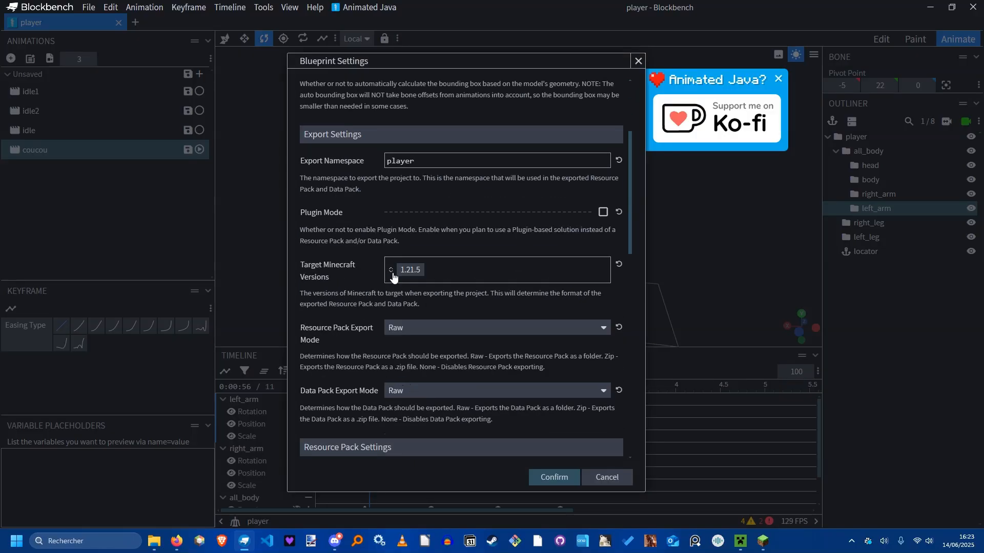
{"action": "left_click", "coordinate": [491, 273]}
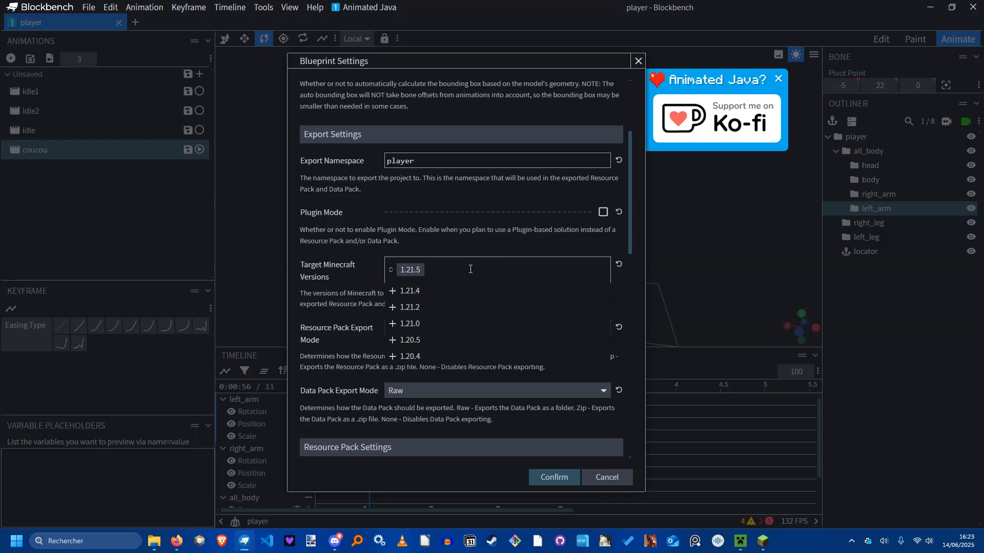
{"action": "left_click", "coordinate": [466, 248]}
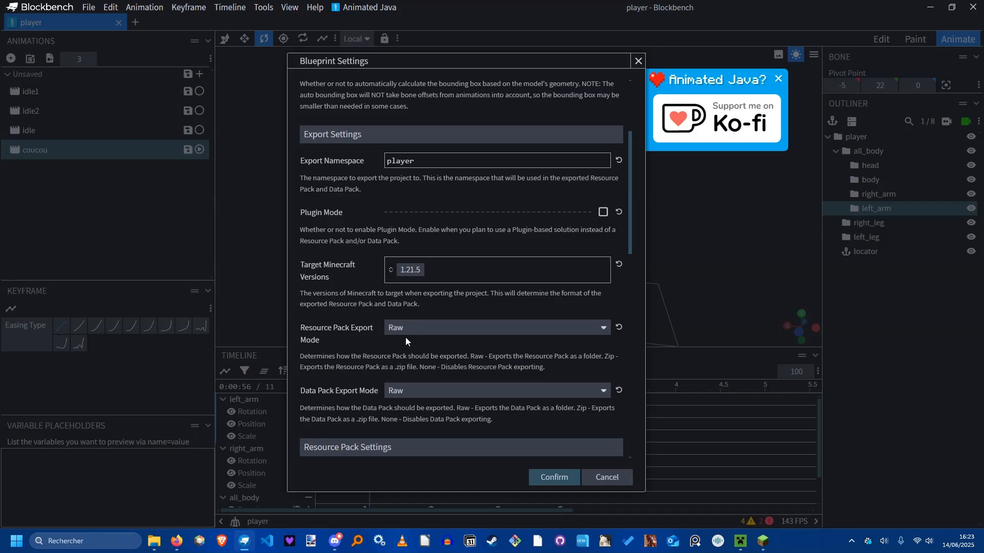
Examine the blueprint's on-summon commands and the export folders for the resource pack and data pack.
{"action": "scroll", "coordinate": [406, 391], "scroll_direction": "down", "scroll_amount": 5}
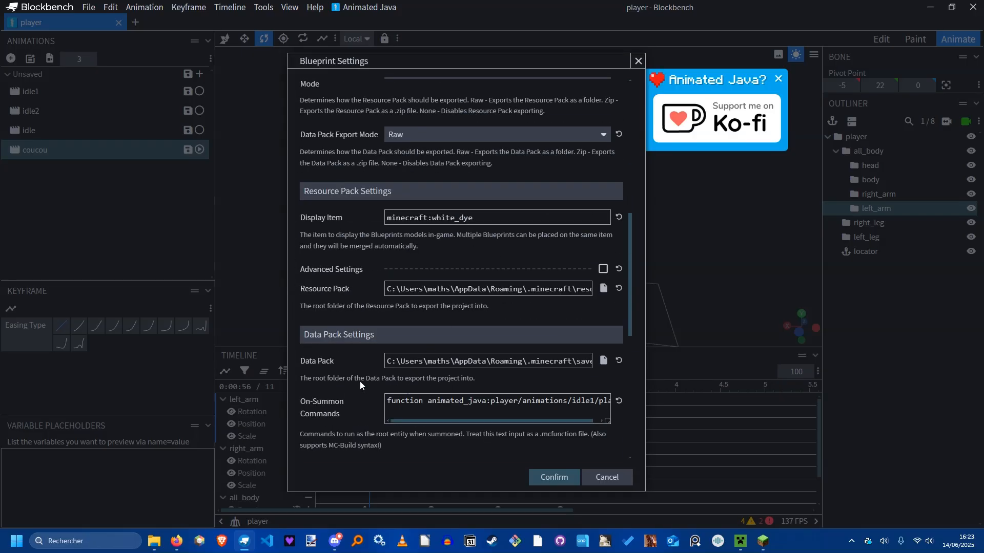
{"action": "triple_click", "coordinate": [437, 399]}
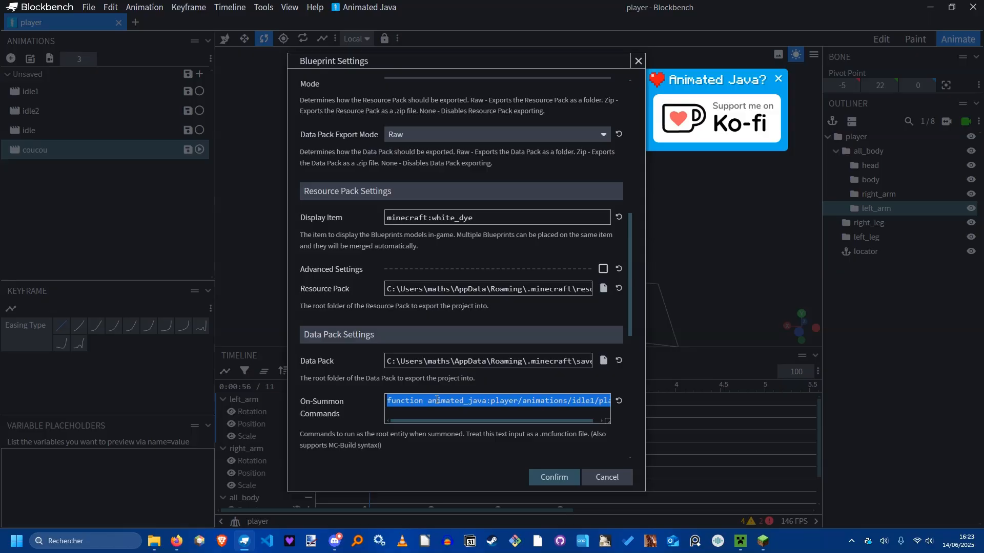
{"action": "double_click", "coordinate": [436, 400]}
{"action": "triple_click", "coordinate": [430, 291]}
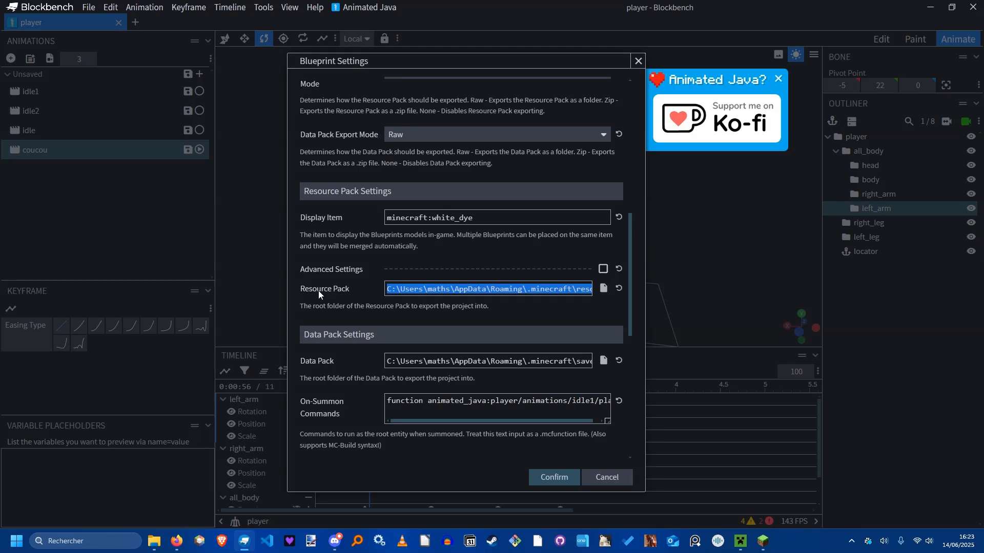
{"action": "left_click", "coordinate": [326, 362]}
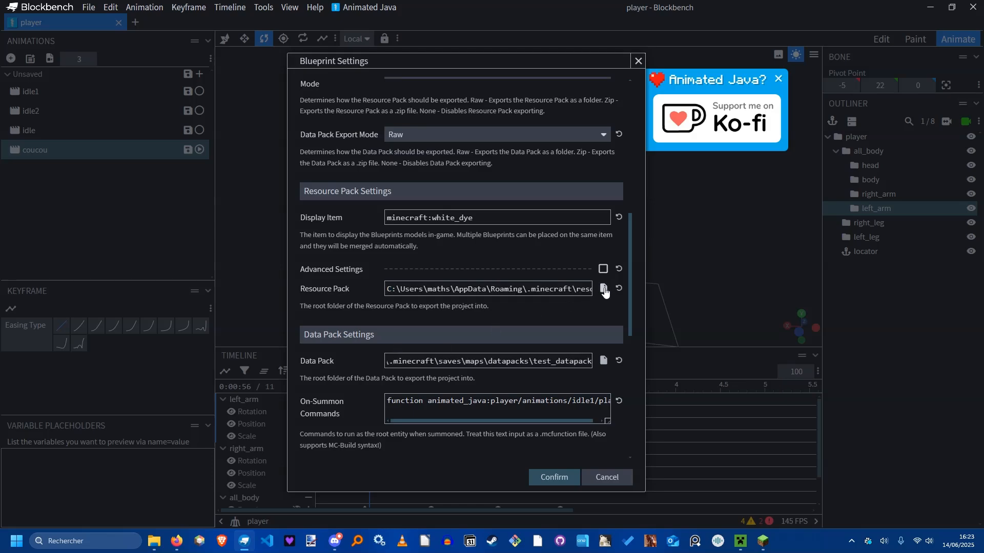
Start choosing the resource pack export folder and copy the path of the .minecraft folder found through %appdata%.
{"action": "left_click", "coordinate": [604, 288]}
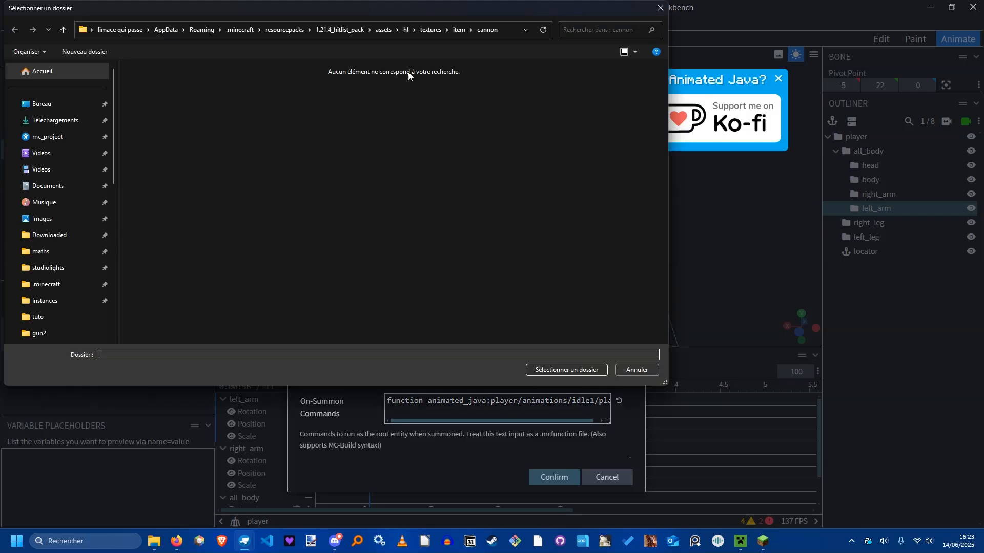
{"action": "left_click", "coordinate": [660, 8]}
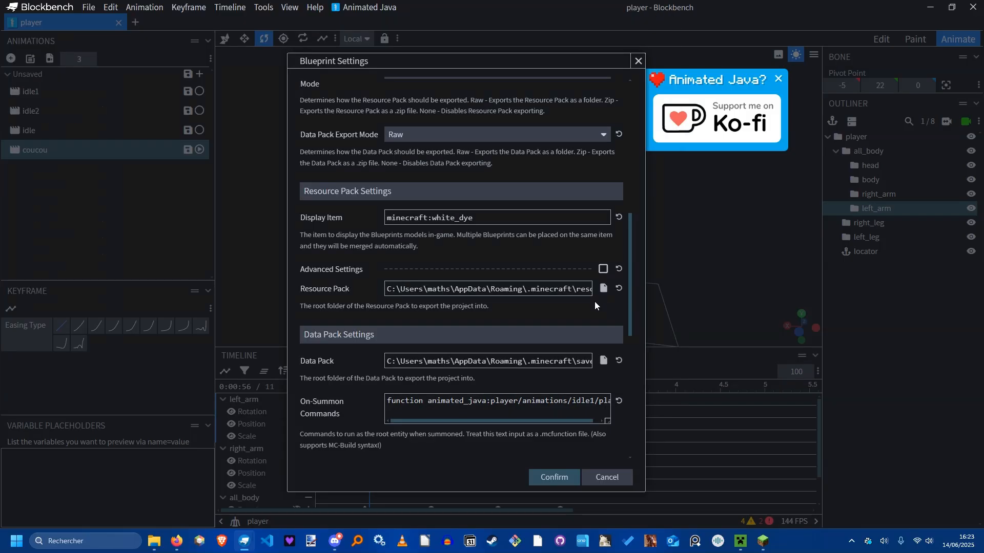
{"action": "left_click", "coordinate": [603, 288]}
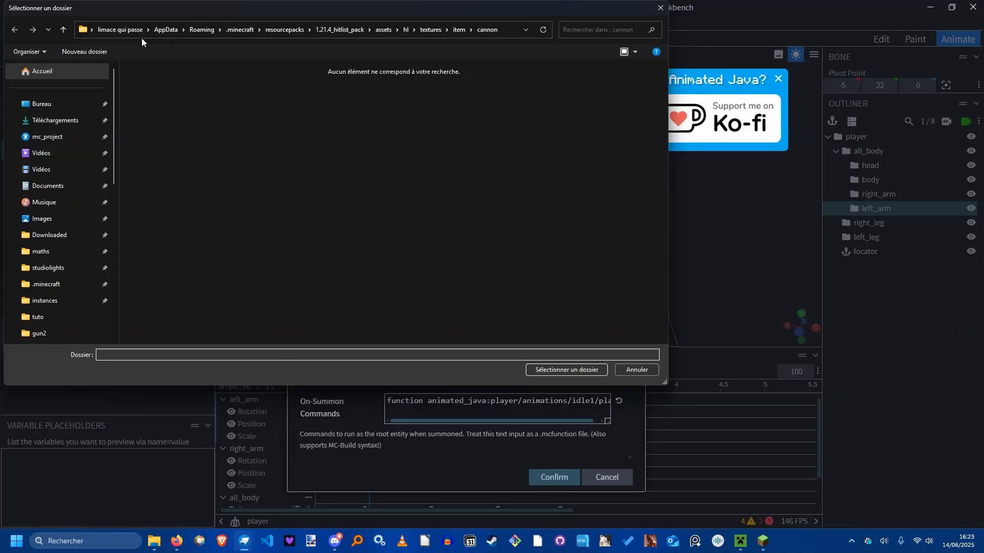
{"action": "key", "text": "super+r"}
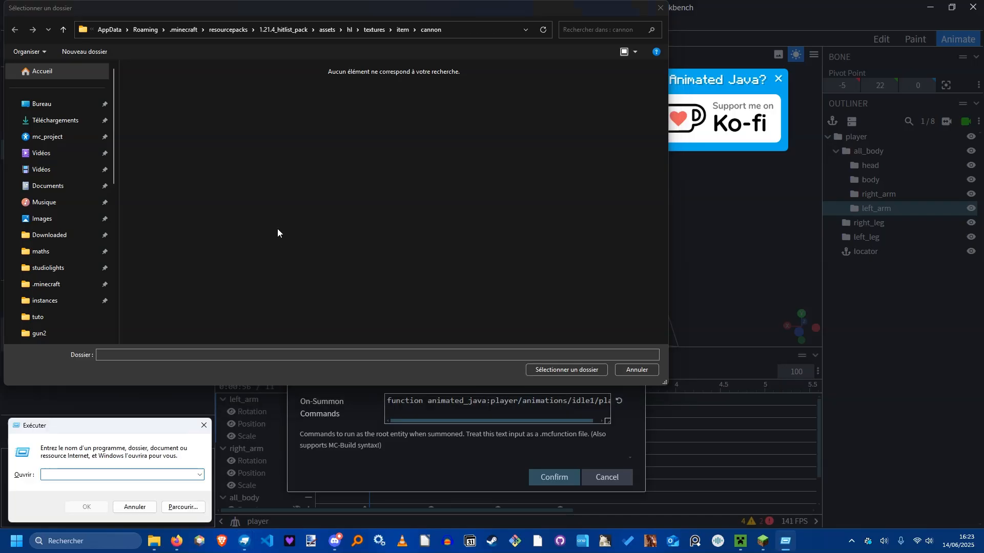
{"action": "type", "text": "%appdata%"}
{"action": "key", "text": "Return"}
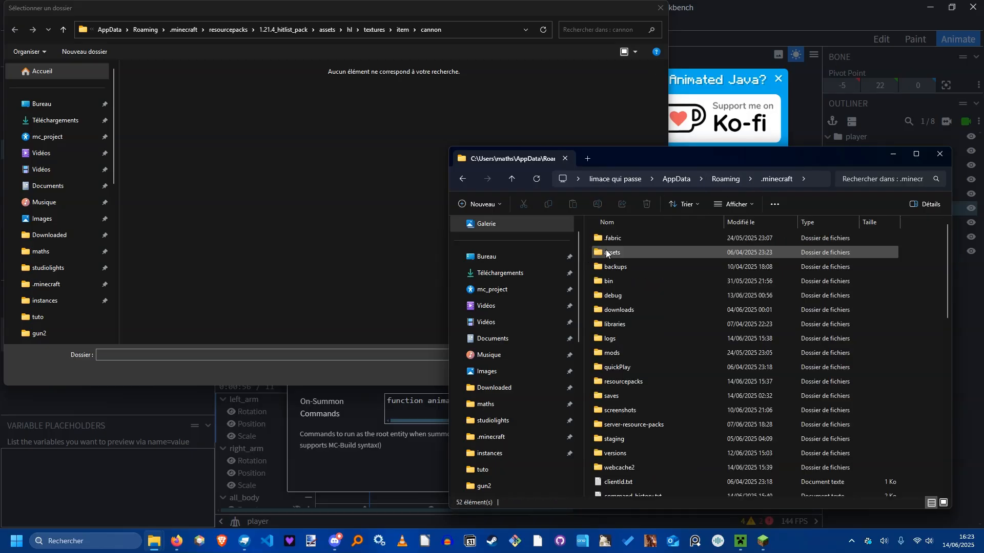
{"action": "double_click", "coordinate": [598, 254]}
{"action": "left_click", "coordinate": [801, 182]}
{"action": "key", "text": "ctrl+c"}
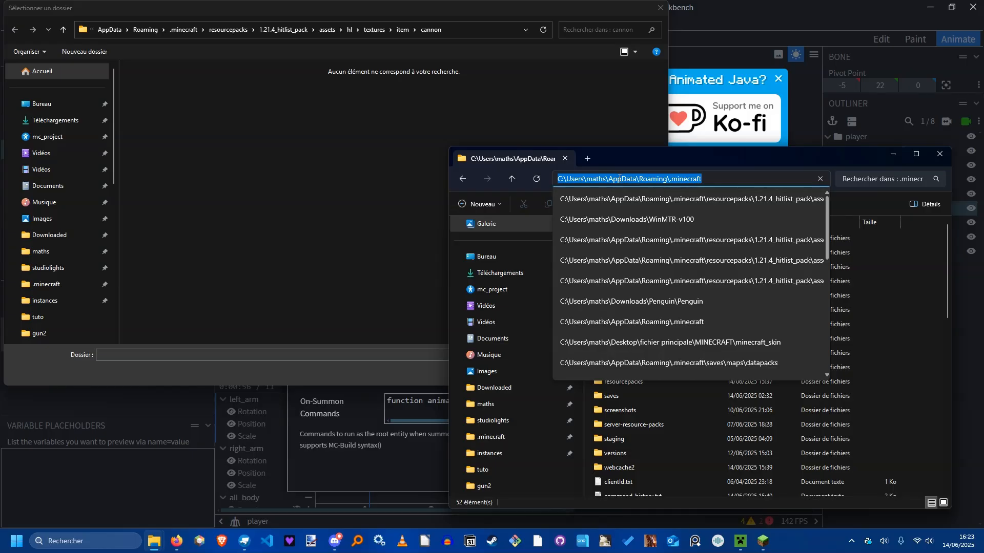
Set the resource pack export folder to resourcepacks\test_resourcepack, reaching it through the copied .minecraft path.
{"action": "left_click", "coordinate": [885, 155]}
{"action": "left_click", "coordinate": [487, 29]}
{"action": "key", "text": "ctrl+v"}
{"action": "key", "text": "Return"}
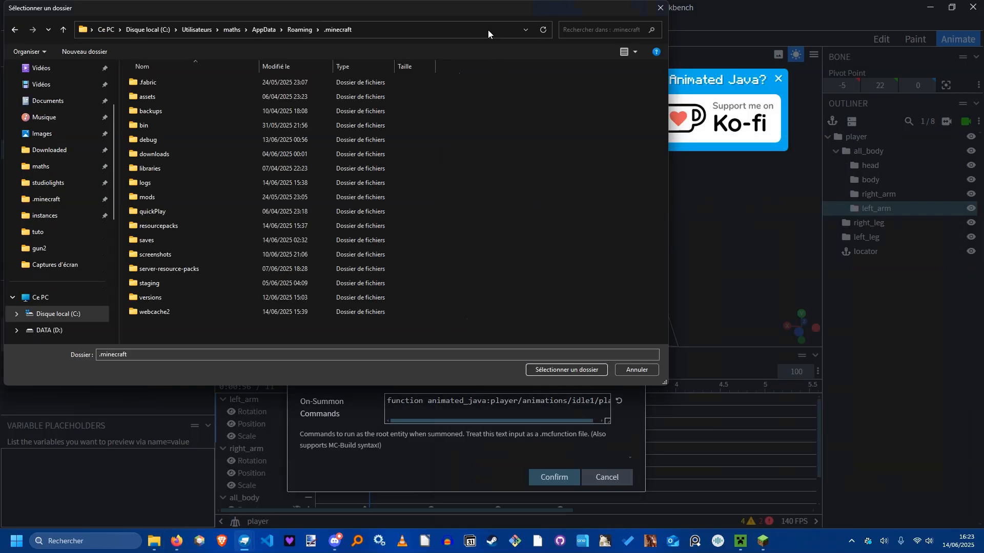
{"action": "left_click", "coordinate": [179, 226]}
{"action": "double_click", "coordinate": [228, 223]}
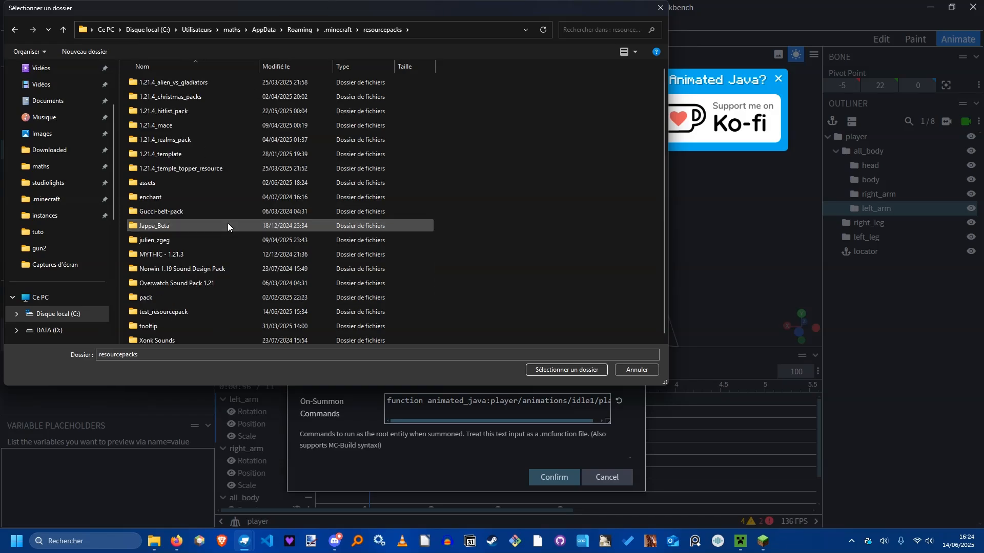
{"action": "scroll", "coordinate": [212, 219], "scroll_direction": "down", "scroll_amount": 1}
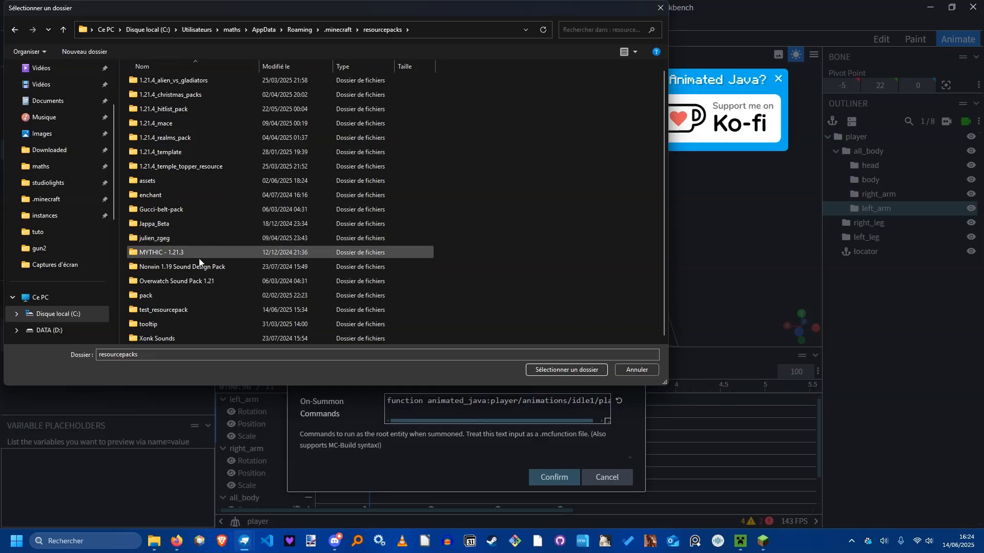
{"action": "double_click", "coordinate": [155, 311]}
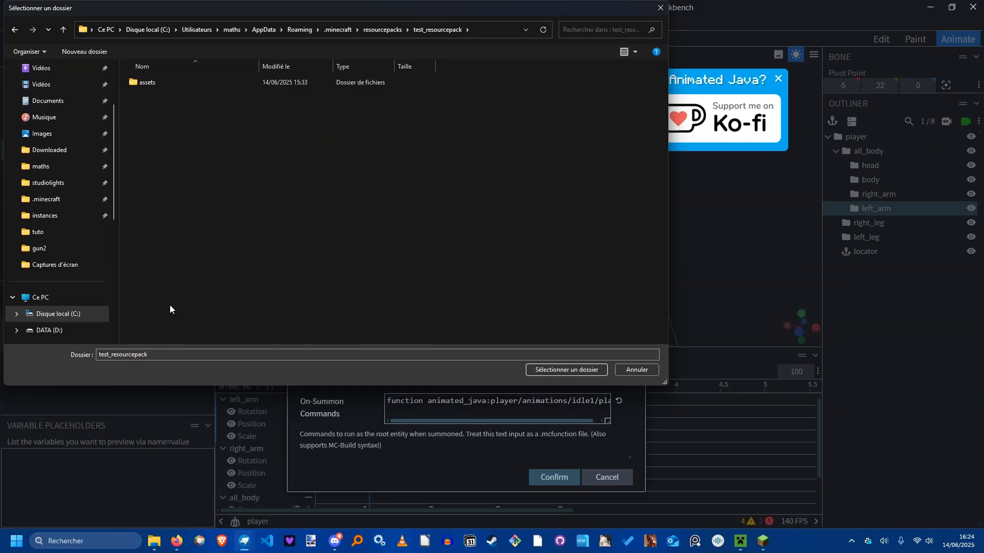
{"action": "left_click", "coordinate": [539, 370]}
Set the data pack export folder to saves\maps\datapacks\test_datapack, reaching it through the copied .minecraft path.
{"action": "scroll", "coordinate": [544, 371], "scroll_direction": "down", "scroll_amount": 2}
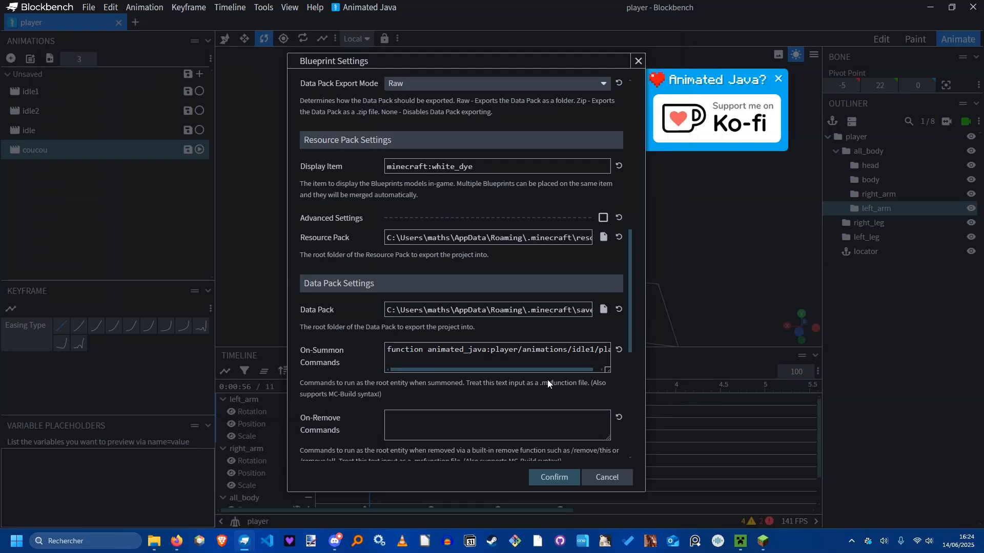
{"action": "scroll", "coordinate": [439, 298], "scroll_direction": "down", "scroll_amount": 1}
{"action": "scroll", "coordinate": [440, 298], "scroll_direction": "up", "scroll_amount": 3}
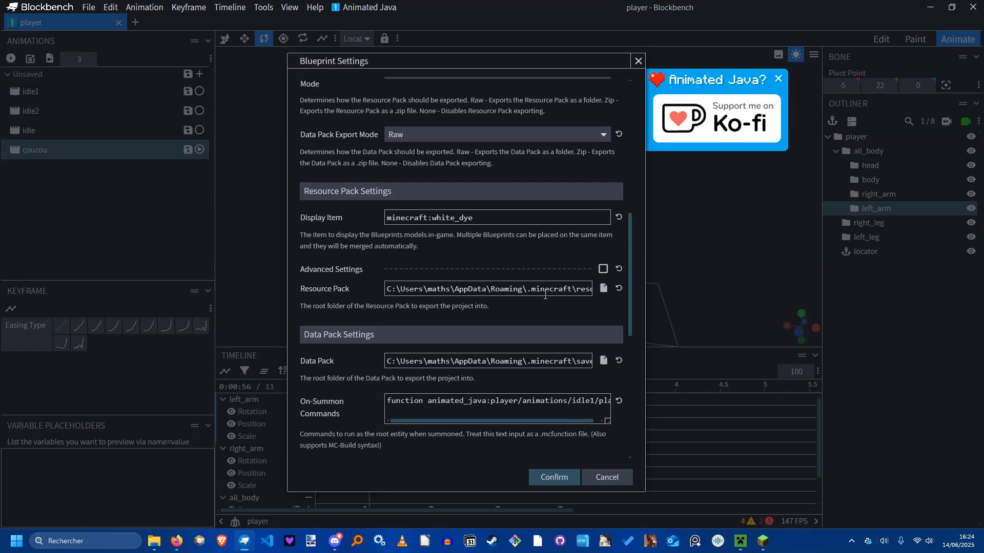
{"action": "left_click", "coordinate": [604, 288]}
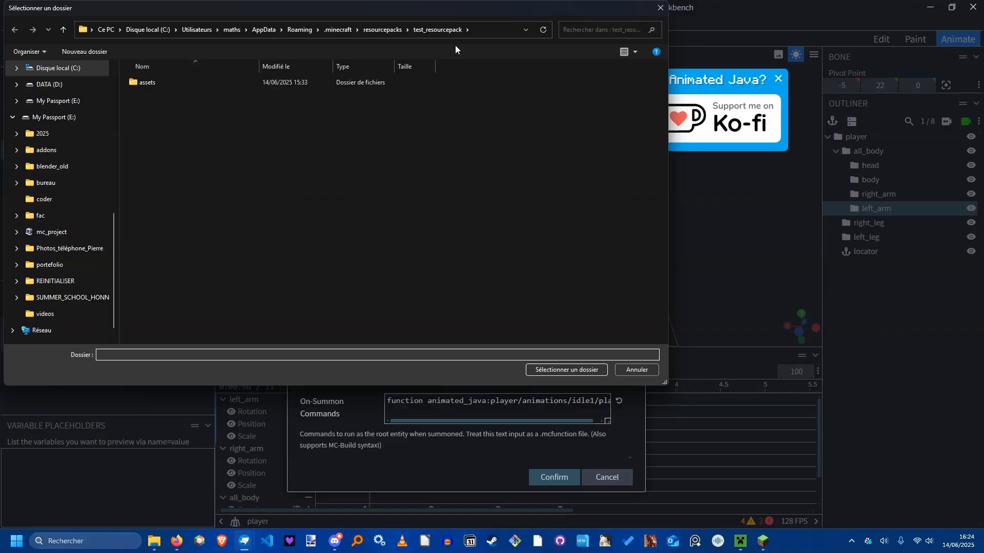
{"action": "left_click", "coordinate": [487, 32]}
{"action": "key", "text": "ctrl+v"}
{"action": "key", "text": "Return"}
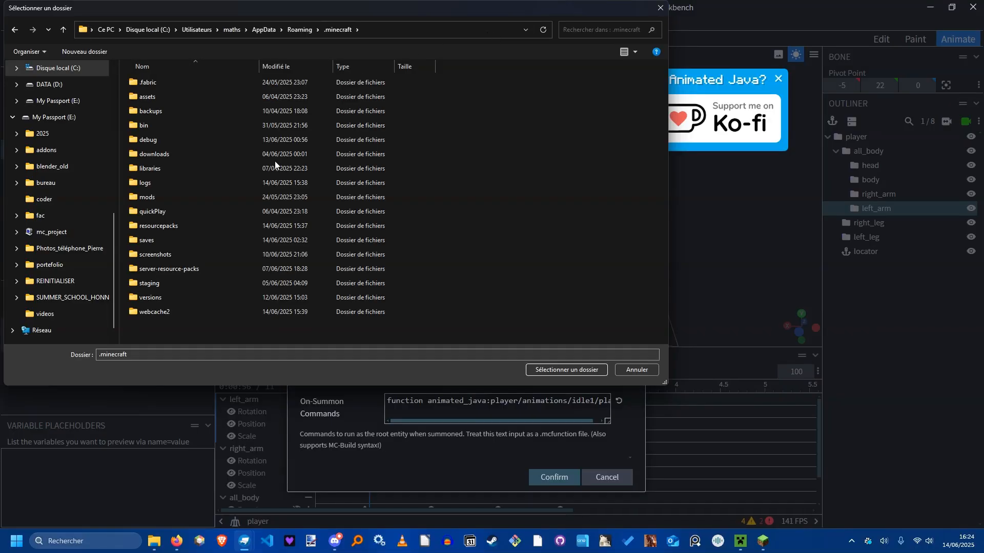
{"action": "double_click", "coordinate": [147, 240]}
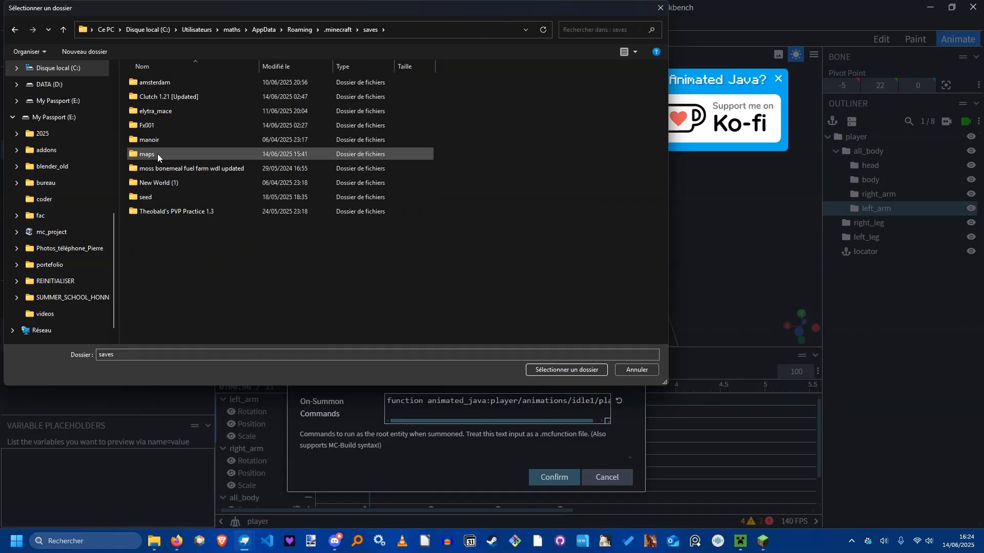
{"action": "left_click", "coordinate": [151, 155]}
{"action": "double_click", "coordinate": [152, 153]}
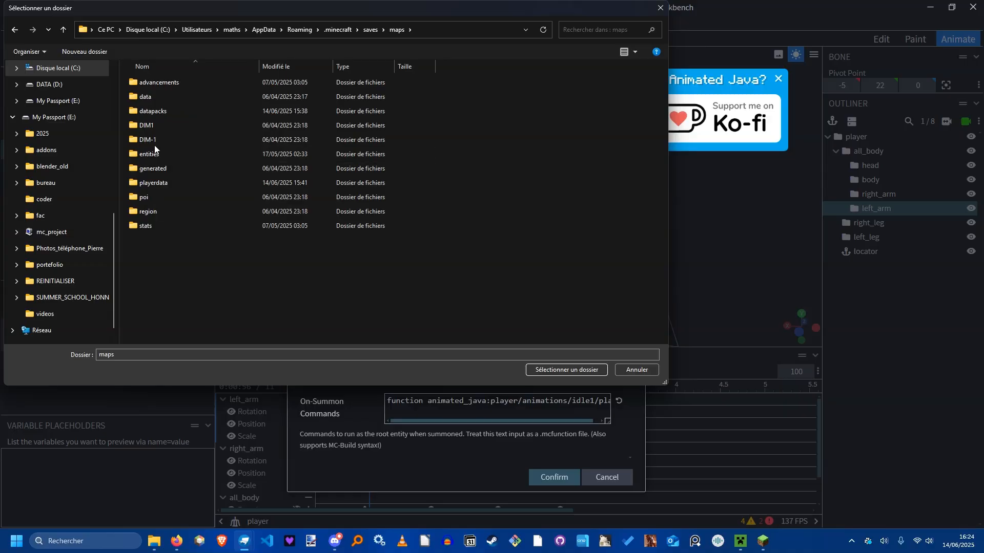
{"action": "left_click", "coordinate": [171, 110]}
{"action": "double_click", "coordinate": [171, 111]}
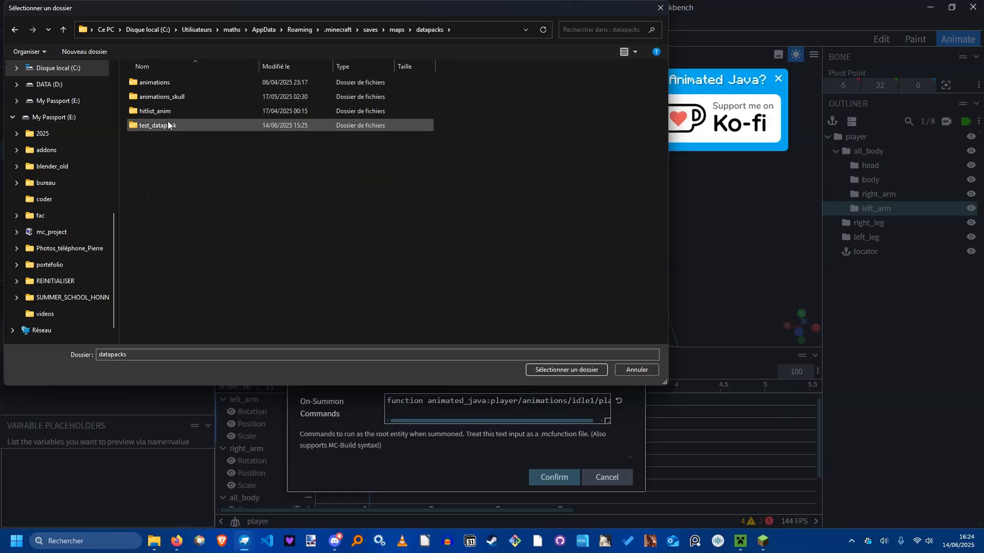
{"action": "double_click", "coordinate": [168, 125]}
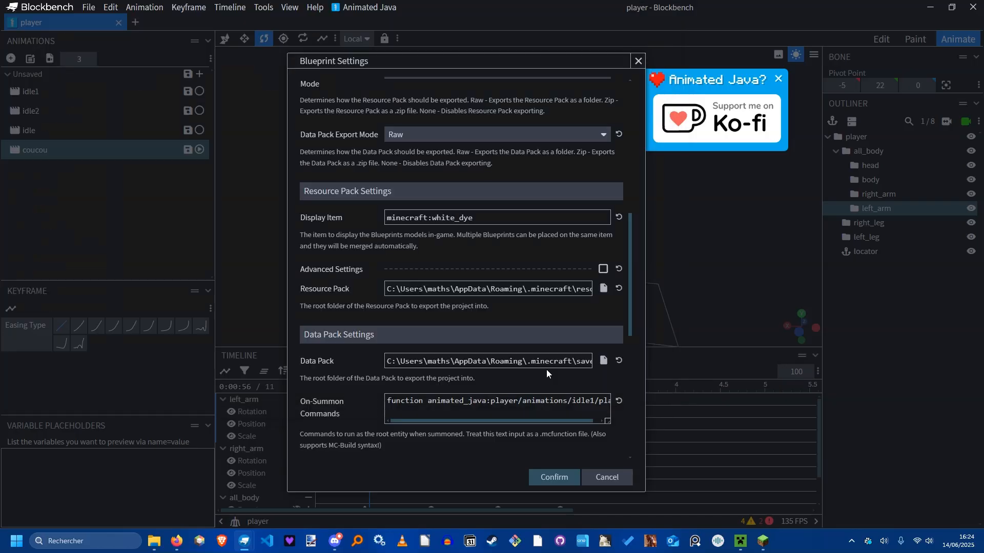
{"action": "left_click", "coordinate": [553, 370]}
Confirm the blueprint settings, export the project with Animated Java and briefly play the coucou animation.
{"action": "scroll", "coordinate": [565, 447], "scroll_direction": "down", "scroll_amount": 5}
{"action": "left_click", "coordinate": [555, 478]}
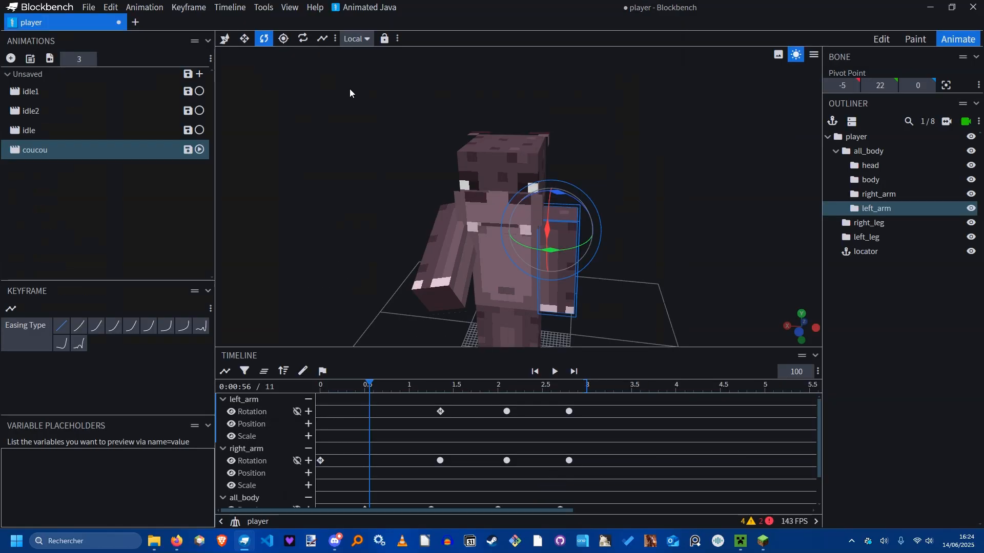
{"action": "left_click", "coordinate": [362, 7]}
{"action": "left_click", "coordinate": [378, 109]}
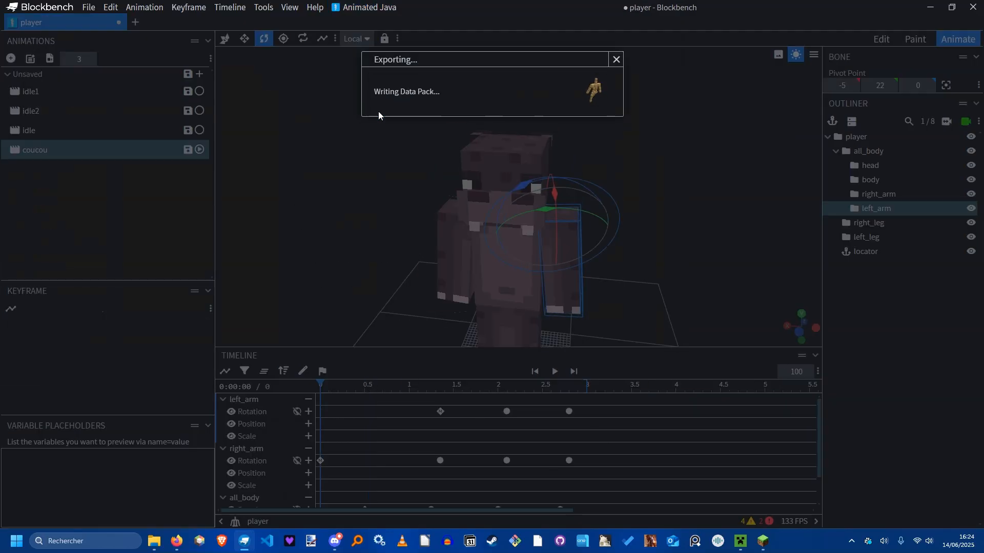
{"action": "key", "text": "space"}
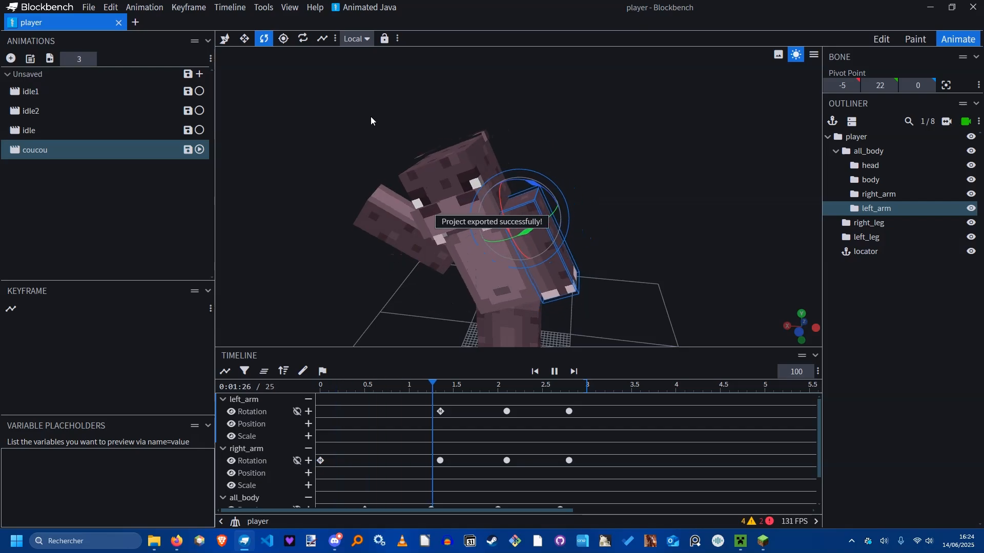
{"action": "key", "text": "space"}
Switch to Minecraft and load the single-player world named maps.
{"action": "key", "text": "alt+Tab"}
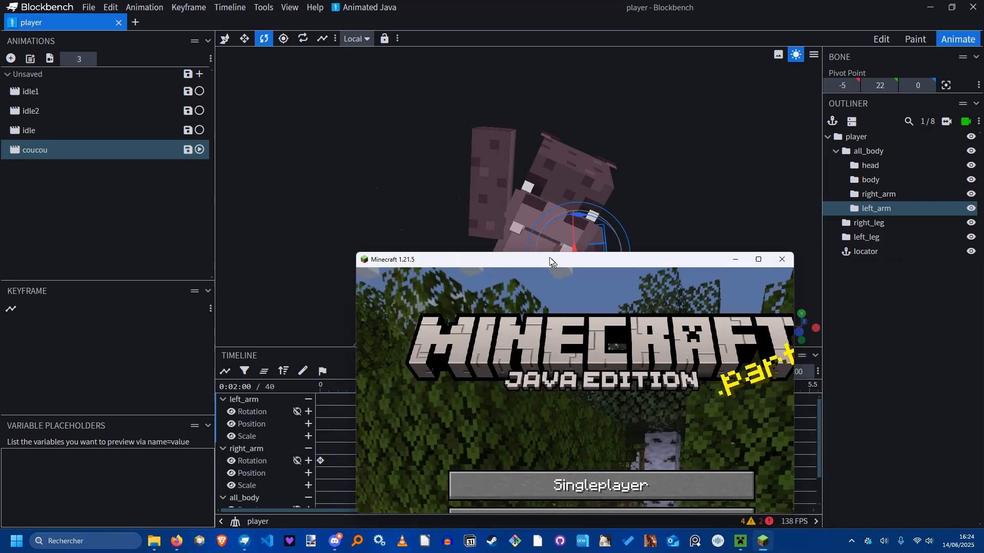
{"action": "left_click", "coordinate": [512, 228]}
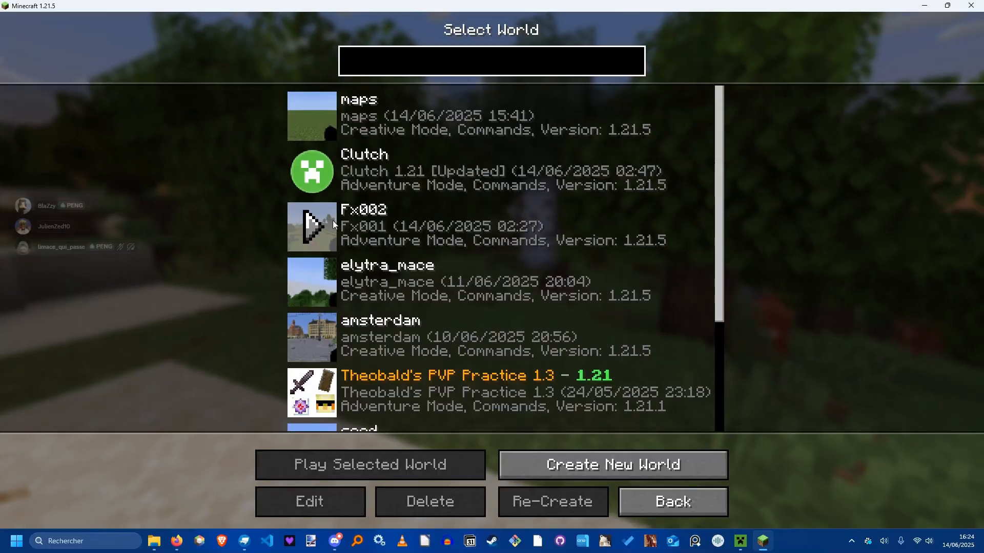
{"action": "left_click", "coordinate": [309, 111]}
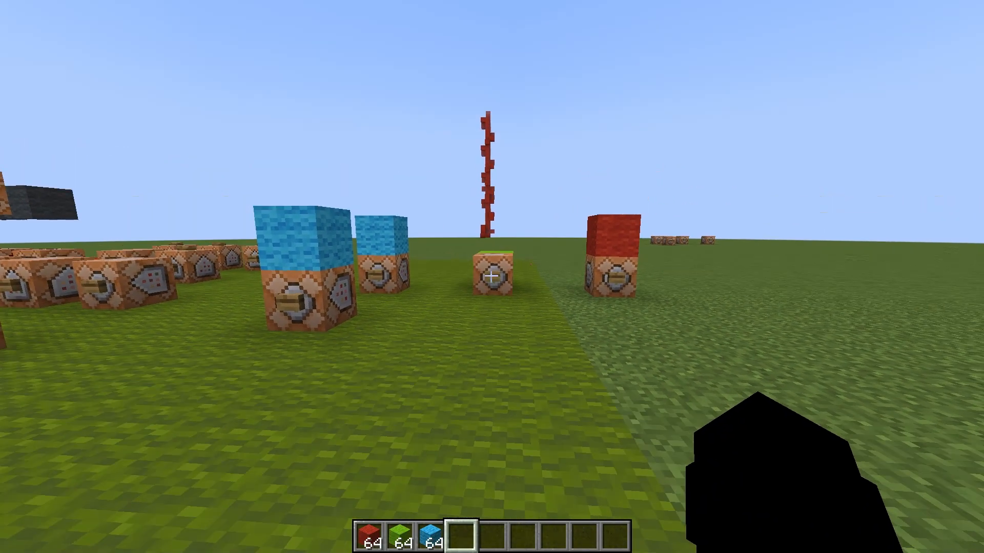
Go to the command block marked with green wool and examine the summon command it holds.
{"action": "key", "text": "w"}
{"action": "key", "text": "w"}
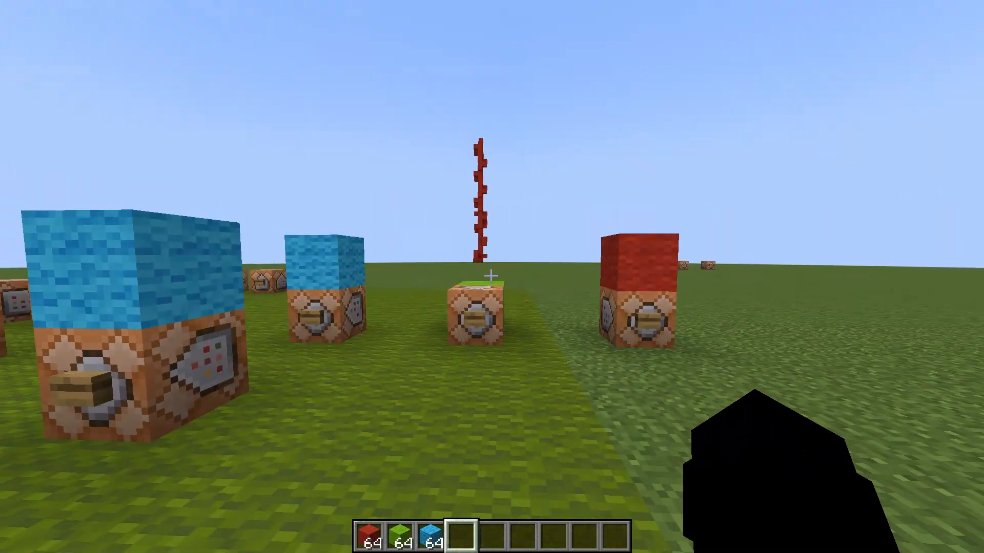
{"action": "key", "text": "w"}
{"action": "right_click", "coordinate": [491, 277]}
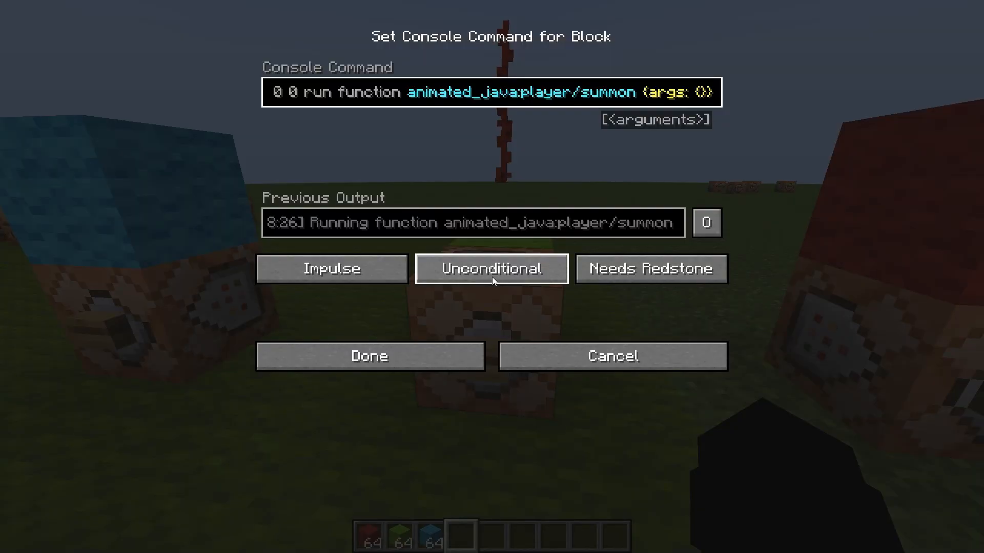
{"action": "key", "text": "Escape"}
{"action": "key", "text": "s"}
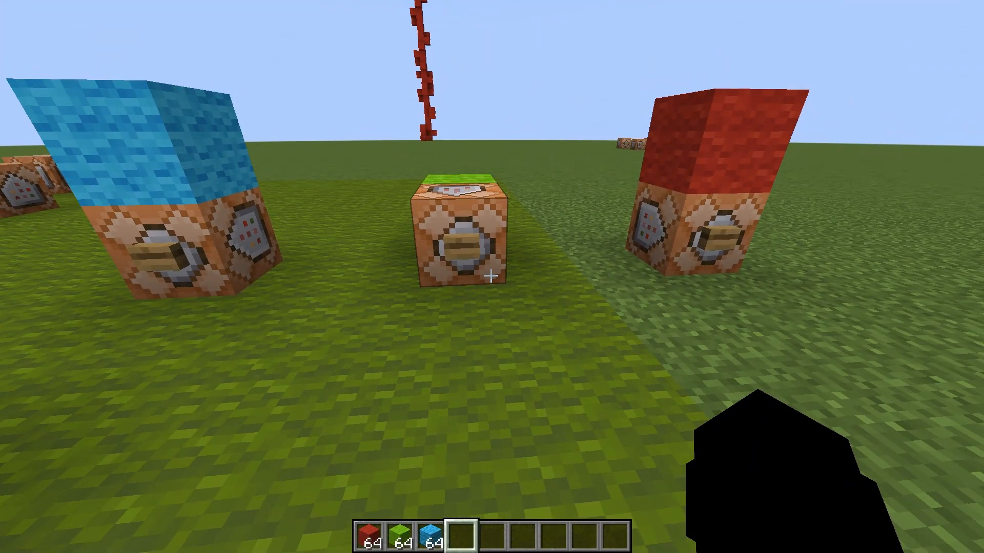
Walk around the command blocks marked with green, red and light blue wool to look over the test setup.
{"action": "key", "text": "w"}
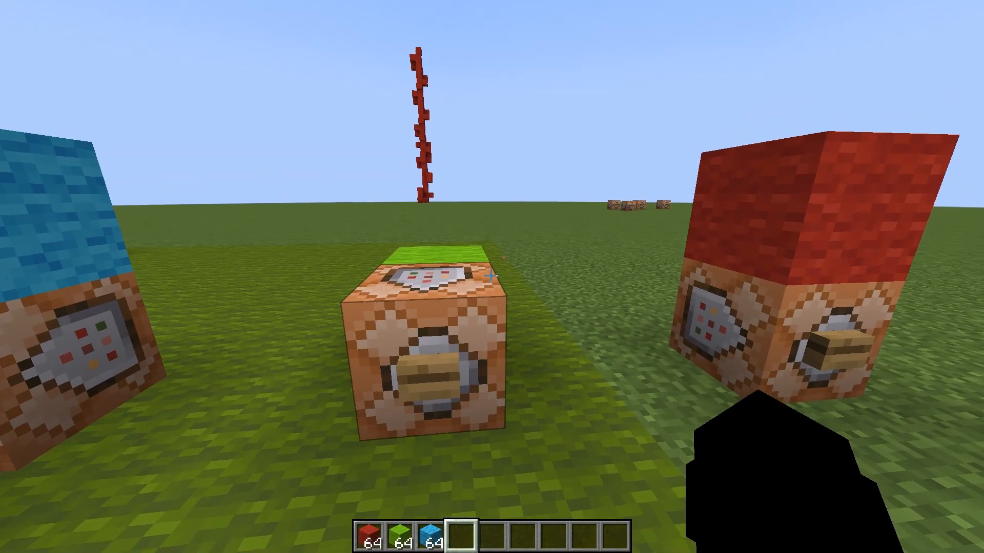
{"action": "key", "text": "s"}
{"action": "key", "text": "d"}
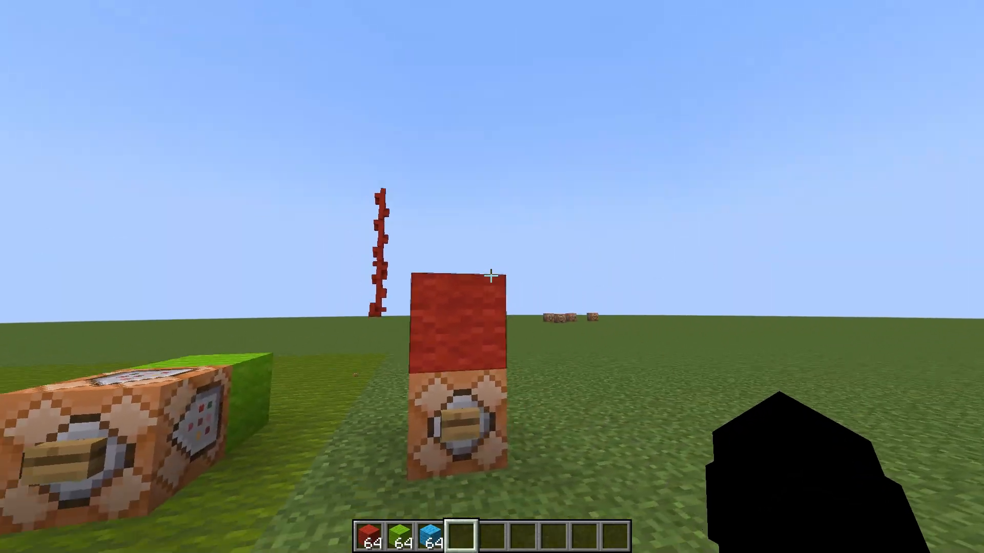
{"action": "key", "text": "w"}
{"action": "key", "text": "s"}
{"action": "key", "text": "a"}
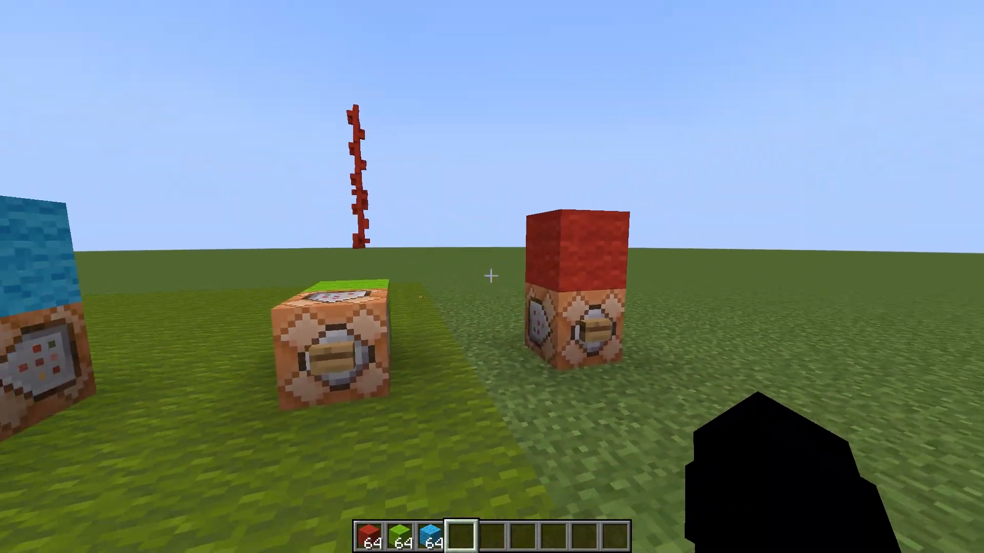
{"action": "key", "text": "a"}
{"action": "key", "text": "w"}
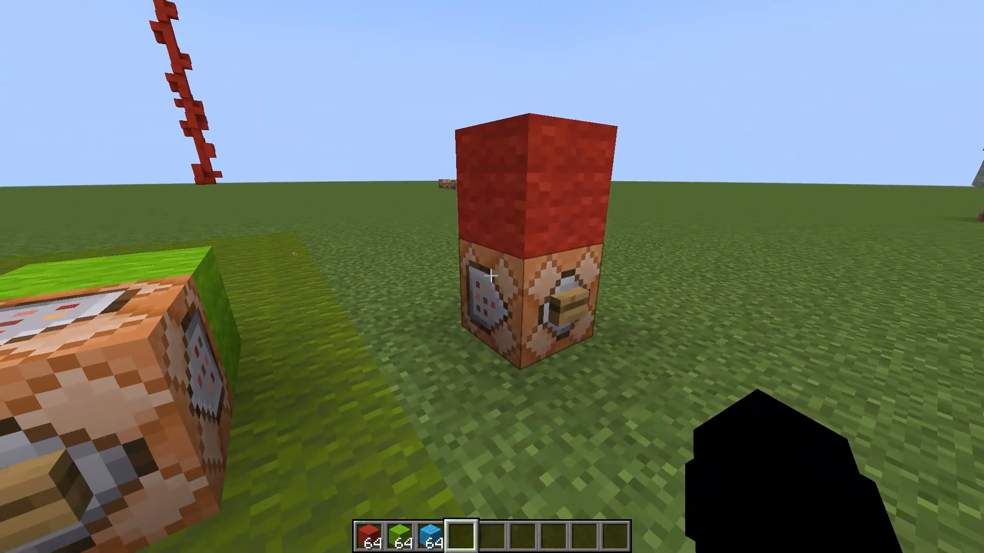
{"action": "key", "text": "w"}
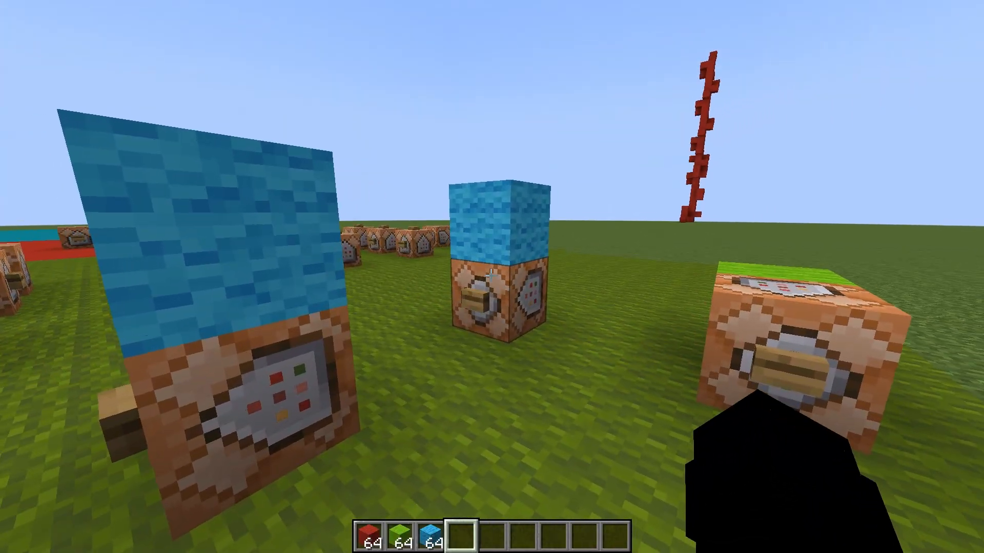
Examine the animation command in the nearer command block marked with light blue wool and close it.
{"action": "key", "text": "3"}
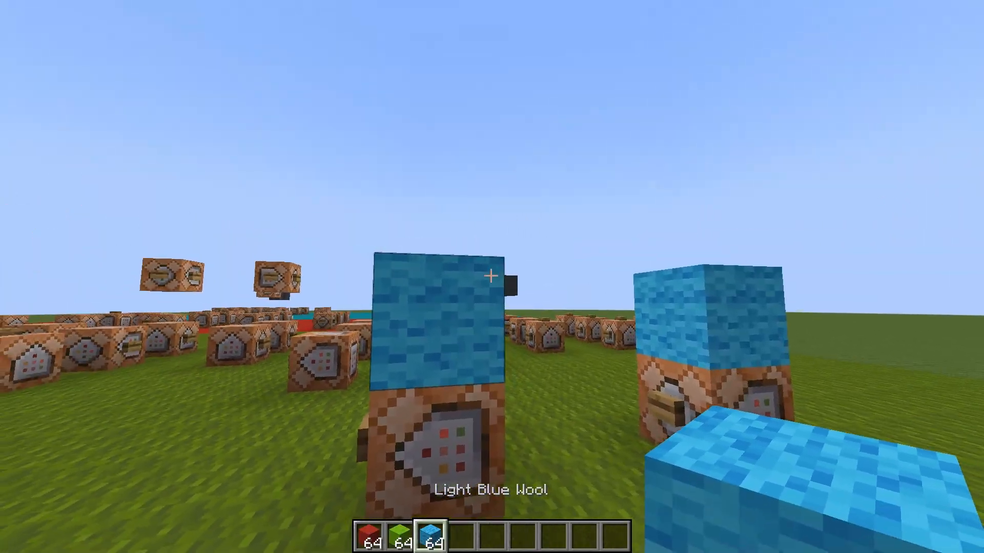
{"action": "right_click", "coordinate": [491, 276]}
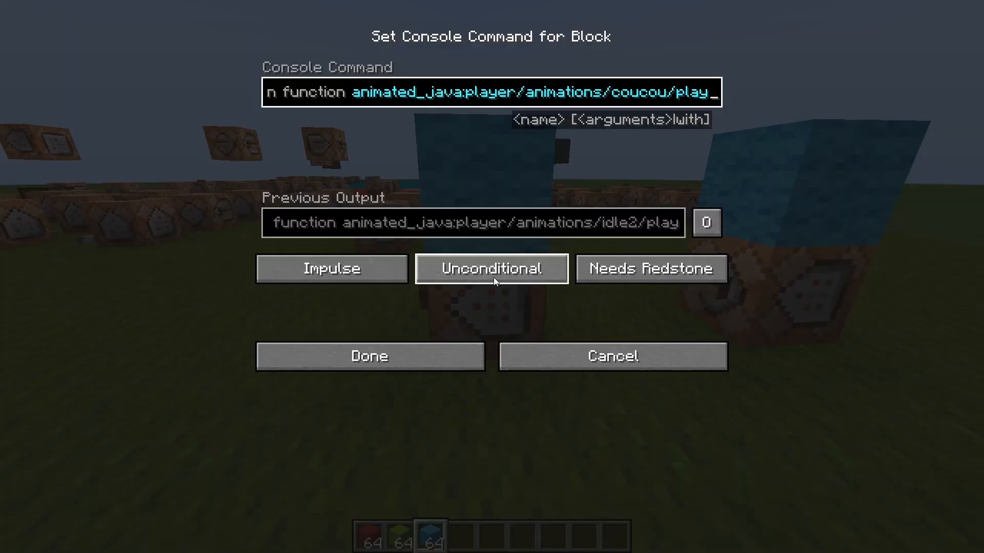
{"action": "left_click", "coordinate": [666, 97]}
{"action": "key", "text": "Escape"}
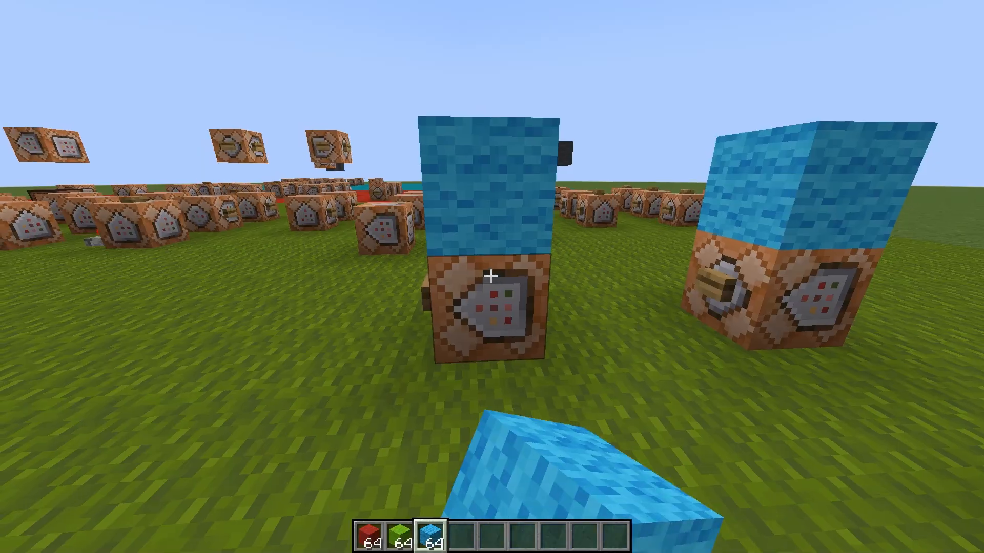
Examine the animation command in the light blue wool command block straight ahead and confirm it.
{"action": "right_click", "coordinate": [491, 277]}
{"action": "left_click", "coordinate": [672, 96]}
{"action": "left_click", "coordinate": [370, 356]}
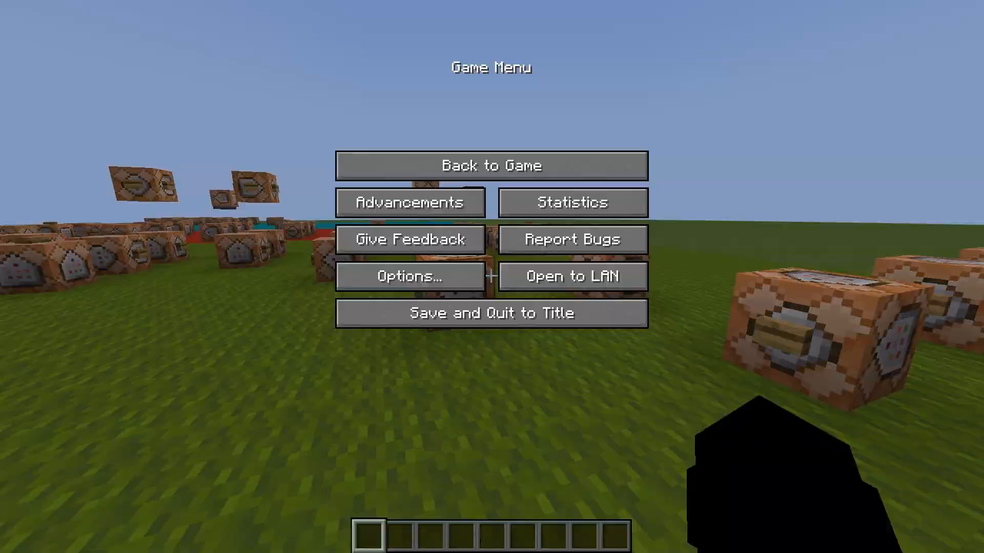
Switch to Blockbench and compare the command keyframes of the idle and coucou animations.
{"action": "key", "text": "alt+Tab"}
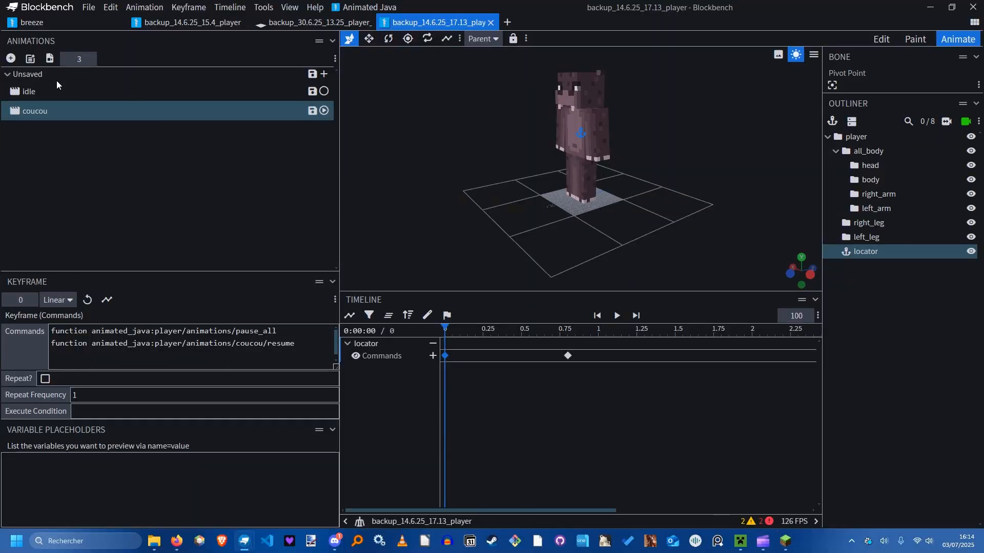
{"action": "left_click", "coordinate": [48, 92]}
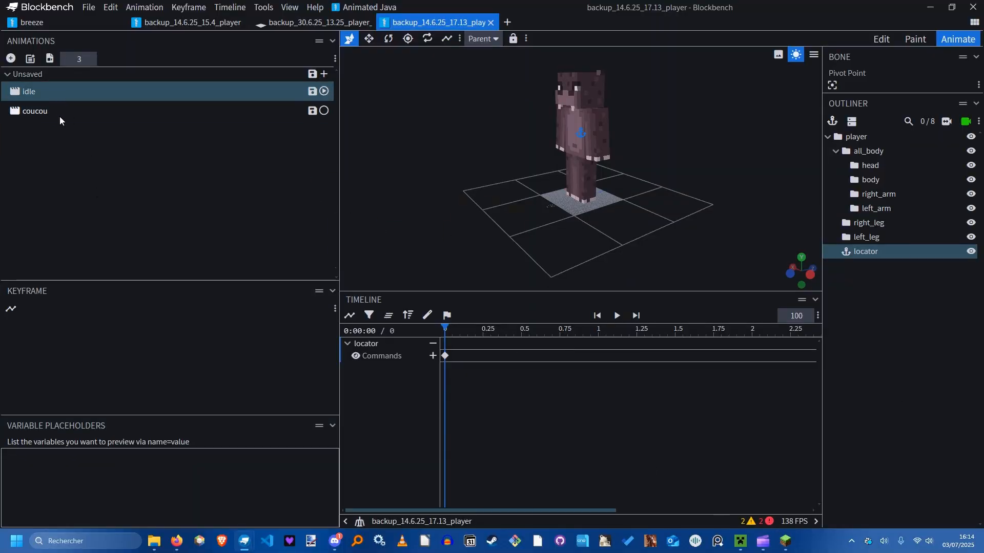
{"action": "left_click", "coordinate": [53, 105]}
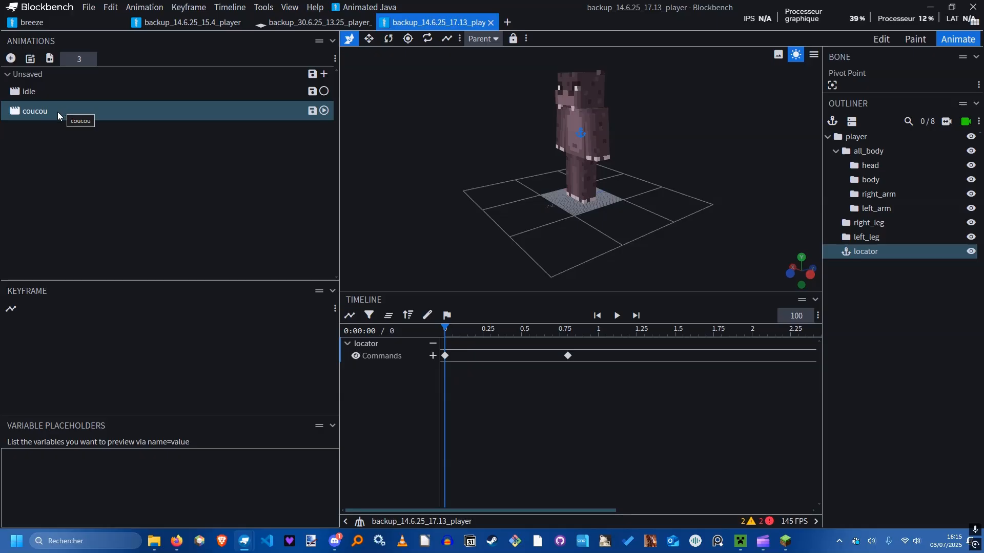
{"action": "left_click", "coordinate": [36, 91]}
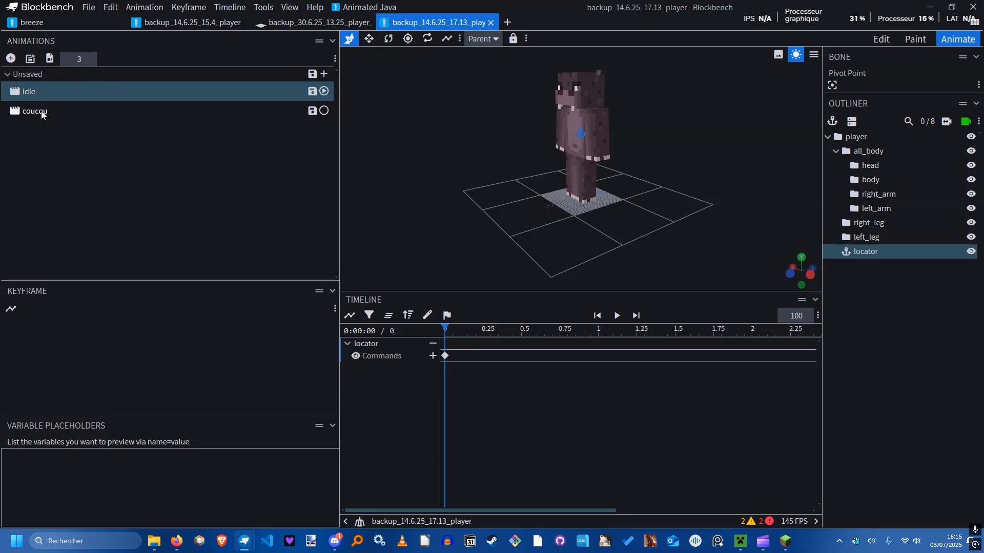
Check the loop mode options in the coucou animation's properties and close them without changes.
{"action": "left_click", "coordinate": [40, 105]}
{"action": "right_click", "coordinate": [51, 105]}
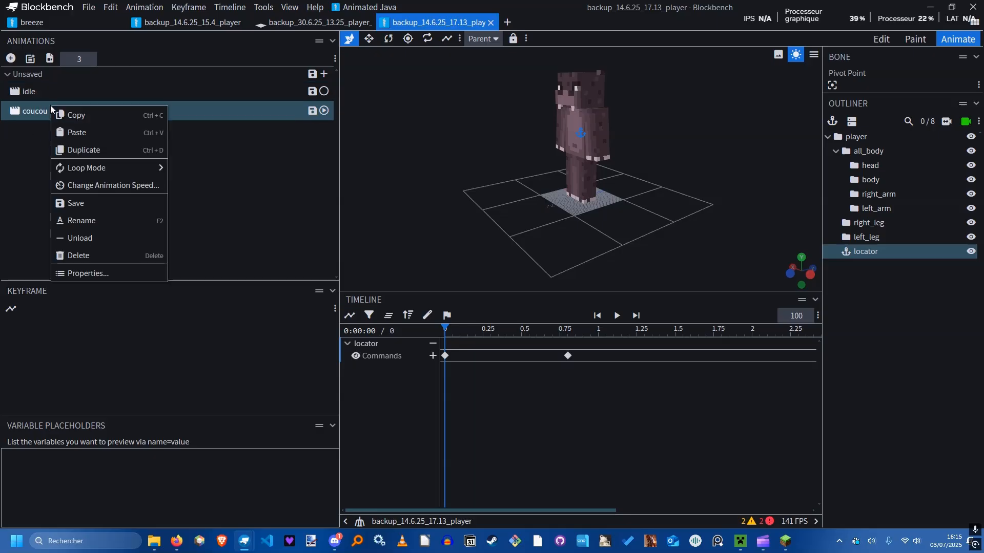
{"action": "left_click", "coordinate": [79, 273]}
{"action": "left_click", "coordinate": [468, 128]}
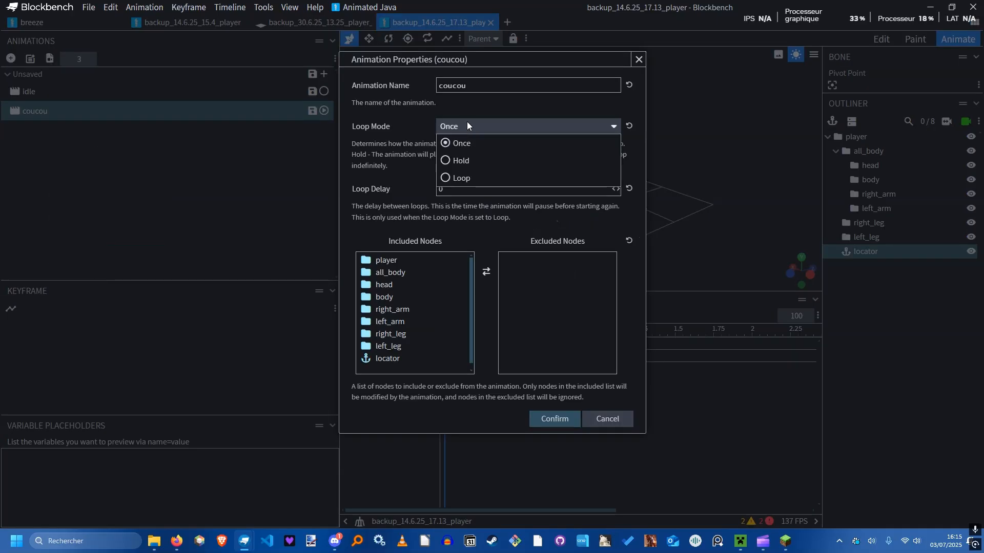
{"action": "left_click", "coordinate": [465, 125]}
{"action": "left_click", "coordinate": [639, 59]}
Select the idle animation, check the loop mode in its properties and close them without changes.
{"action": "left_click", "coordinate": [33, 92]}
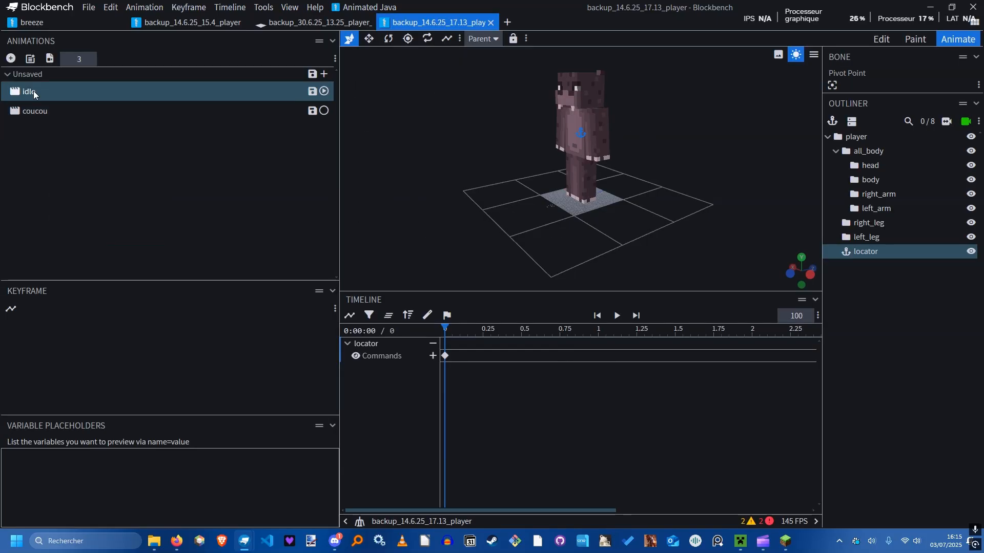
{"action": "right_click", "coordinate": [33, 91]}
{"action": "left_click", "coordinate": [150, 122]}
{"action": "right_click", "coordinate": [28, 91]}
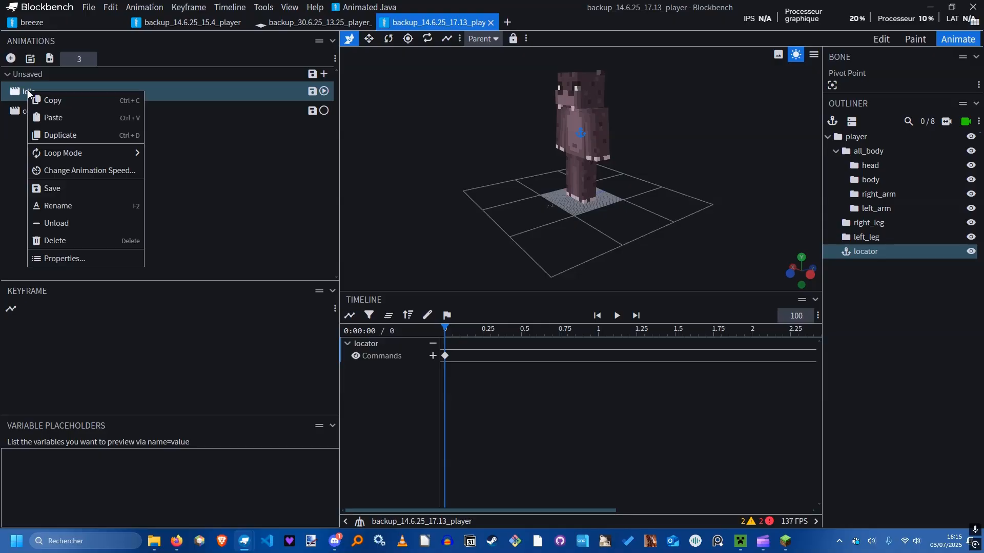
{"action": "left_click", "coordinate": [65, 259]}
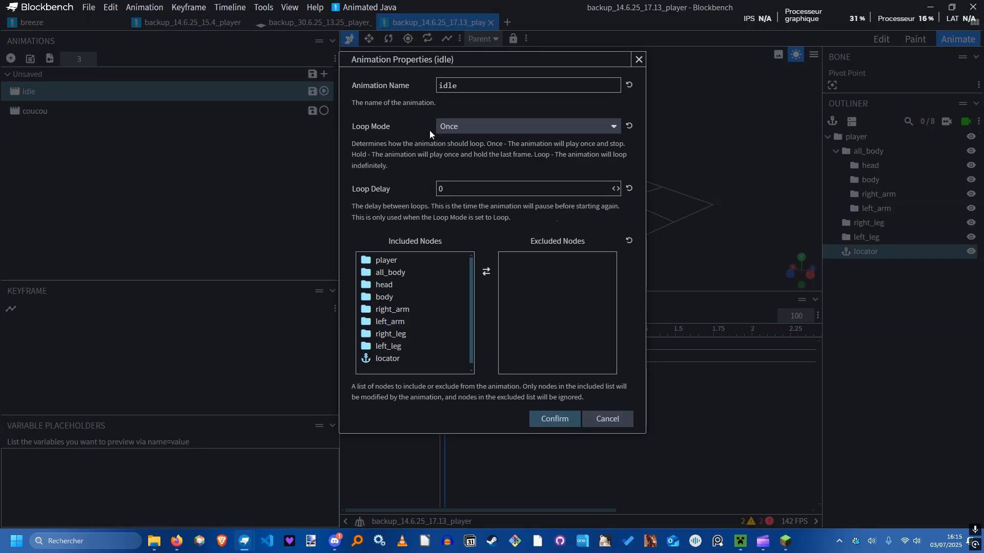
{"action": "left_click", "coordinate": [463, 128]}
{"action": "left_click", "coordinate": [321, 155]}
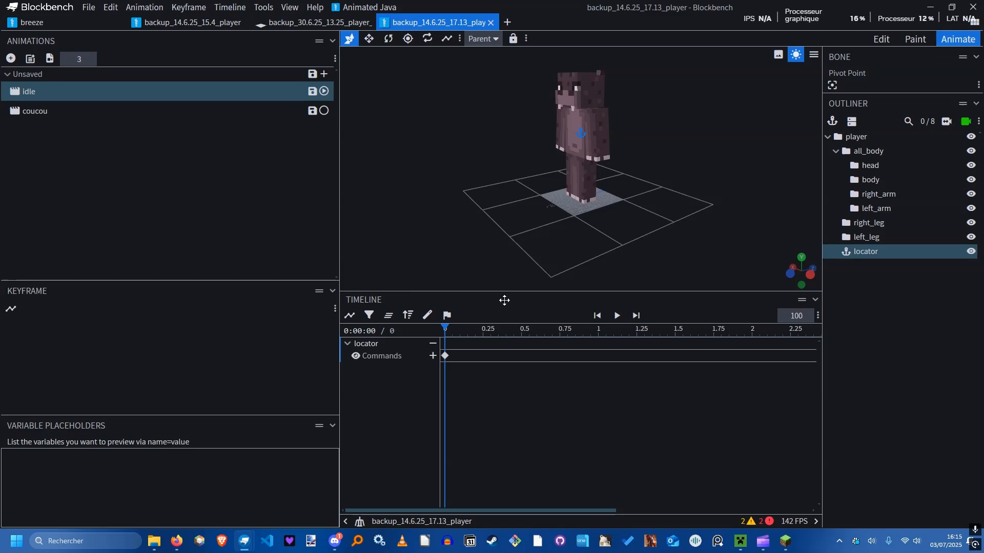
Move the timeline playhead to 3 seconds and select the coucou animation to view its keyframes.
{"action": "scroll", "coordinate": [533, 451], "scroll_direction": "down", "scroll_amount": 5, "text": "ctrl"}
{"action": "left_click_drag", "start_coordinate": [582, 329], "coordinate": [598, 344]}
{"action": "left_click", "coordinate": [75, 111]}
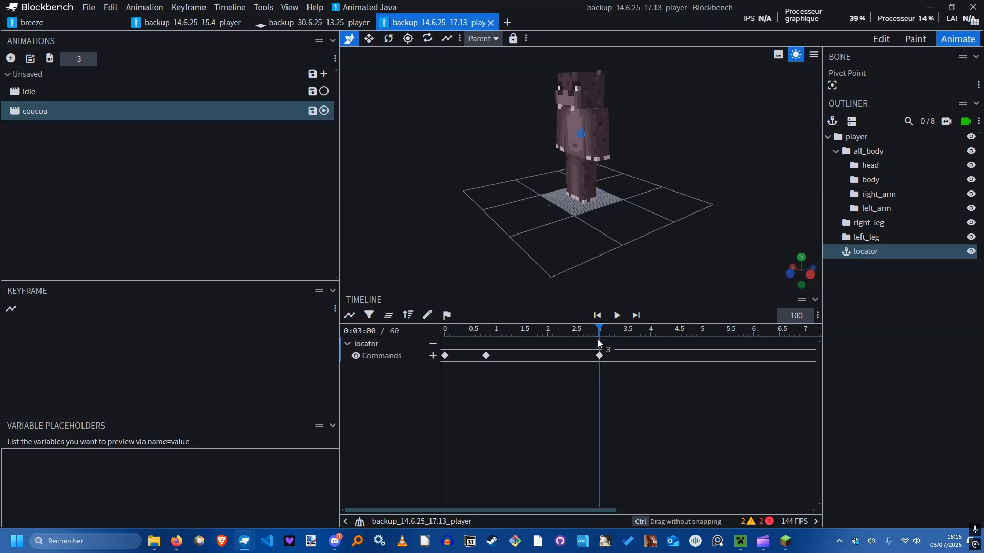
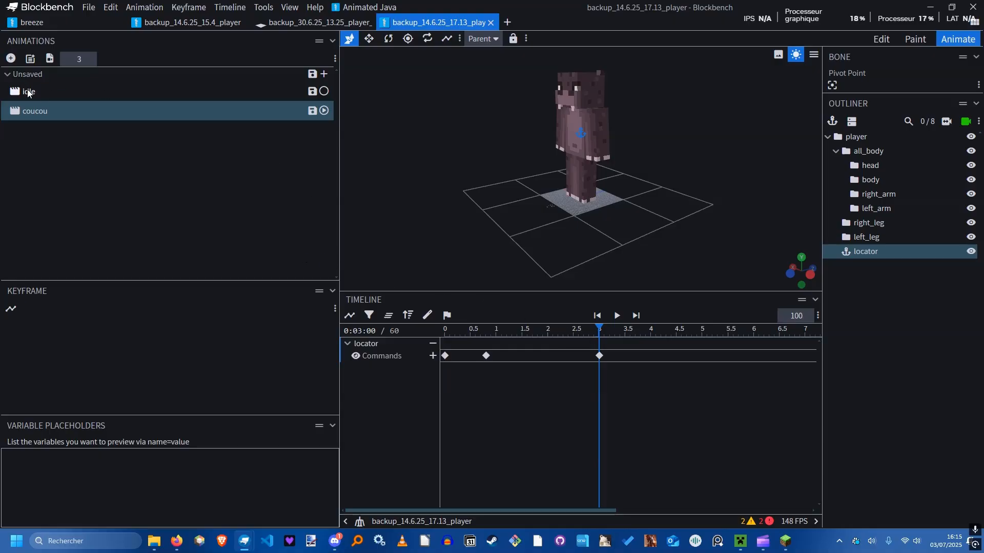
Look at the idle animation's loop mode once more, and select the coucou animation again.
{"action": "left_click", "coordinate": [28, 92]}
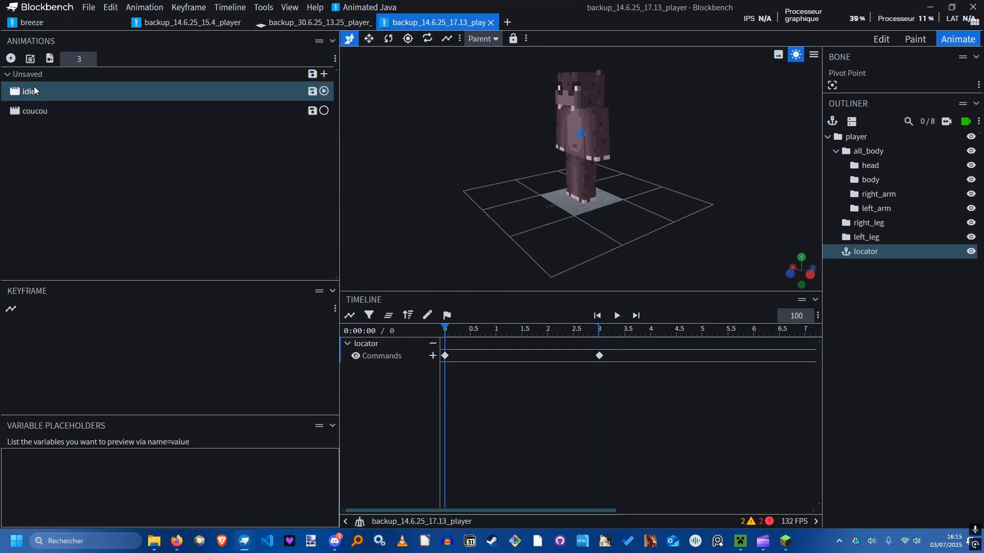
{"action": "right_click", "coordinate": [30, 93]}
{"action": "left_click", "coordinate": [133, 263]}
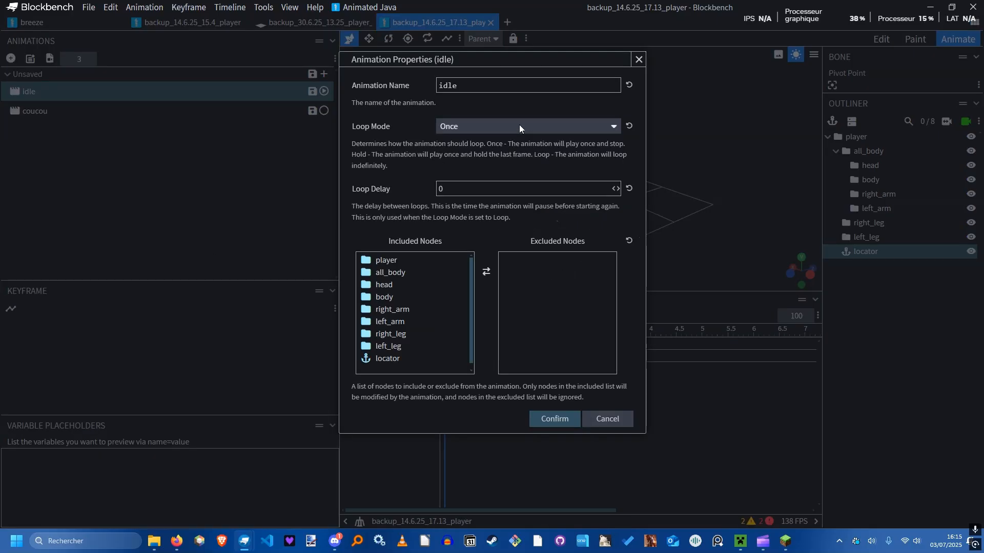
{"action": "left_click", "coordinate": [195, 174]}
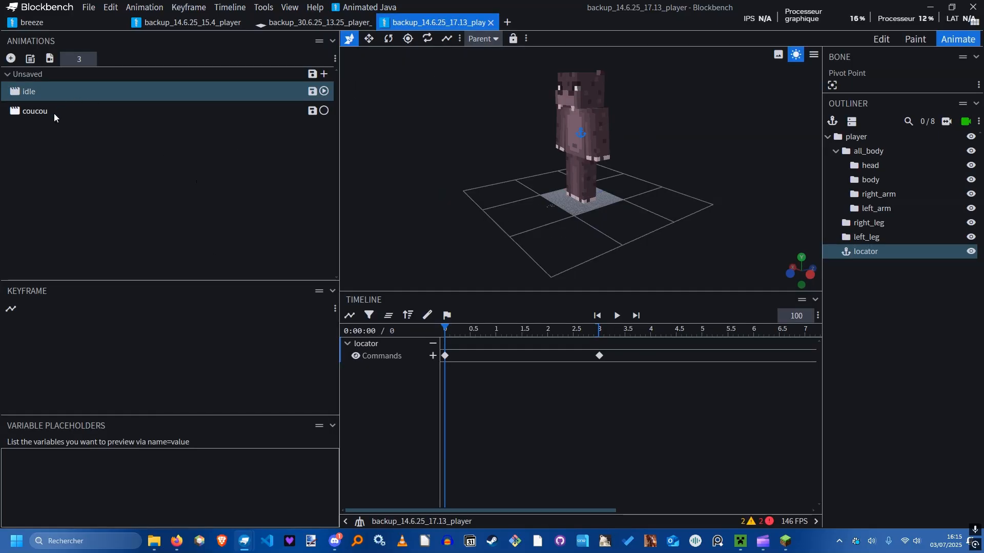
{"action": "left_click", "coordinate": [36, 111]}
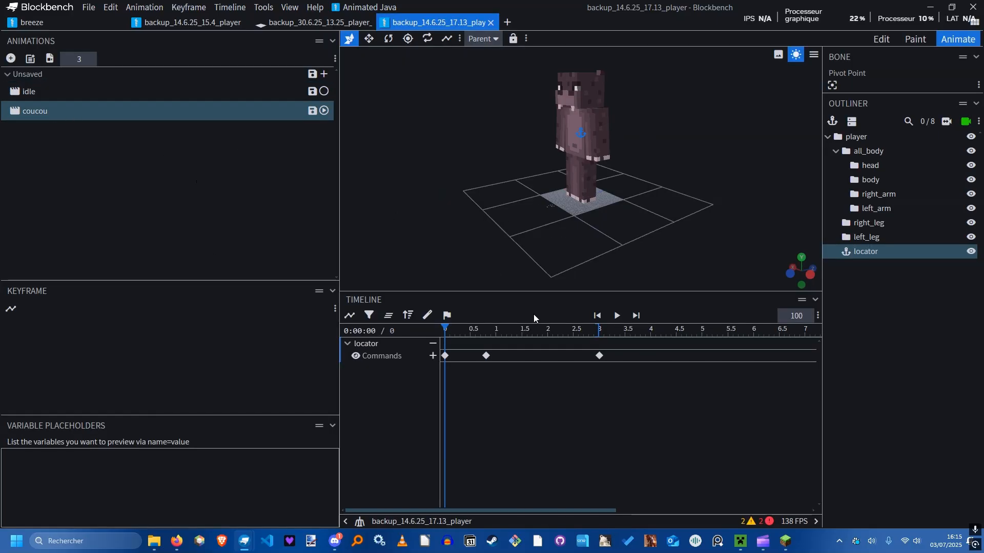
Return to the Minecraft game and go to the command block marked with green wool, holding an empty hotbar slot.
{"action": "left_click", "coordinate": [791, 544]}
{"action": "left_click", "coordinate": [539, 170]}
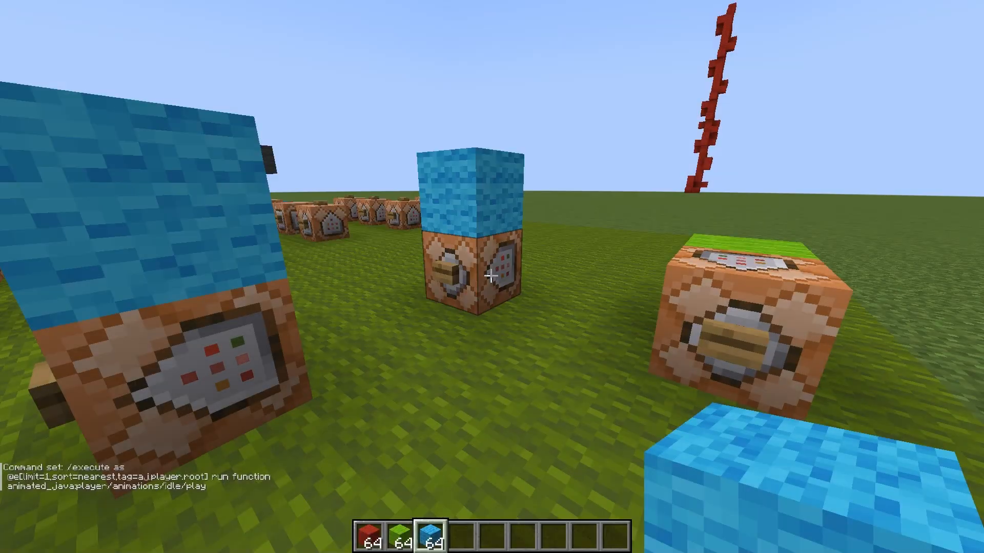
{"action": "key", "text": "s"}
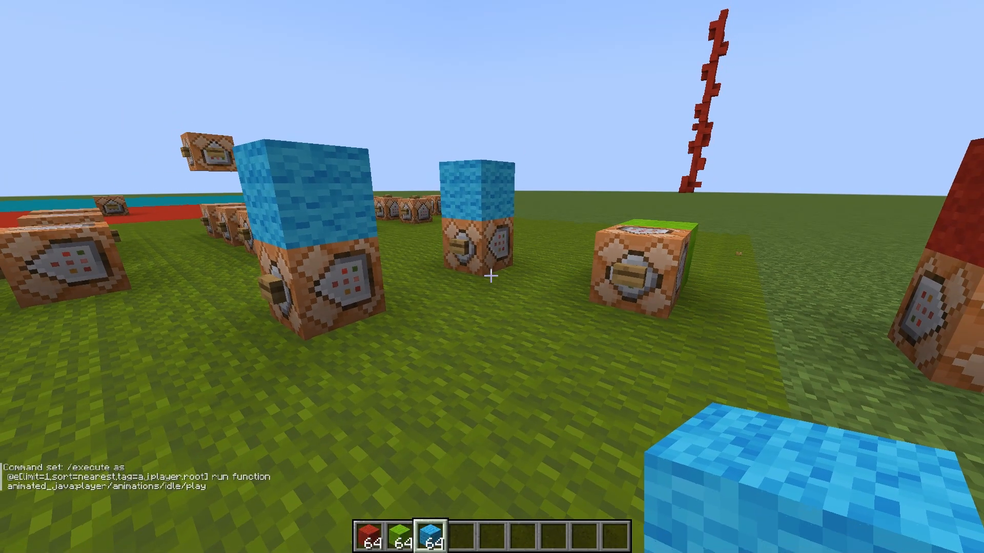
{"action": "key", "text": "w"}
{"action": "scroll", "coordinate": [491, 276], "scroll_direction": "up", "scroll_amount": 3}
{"action": "key", "text": "s"}
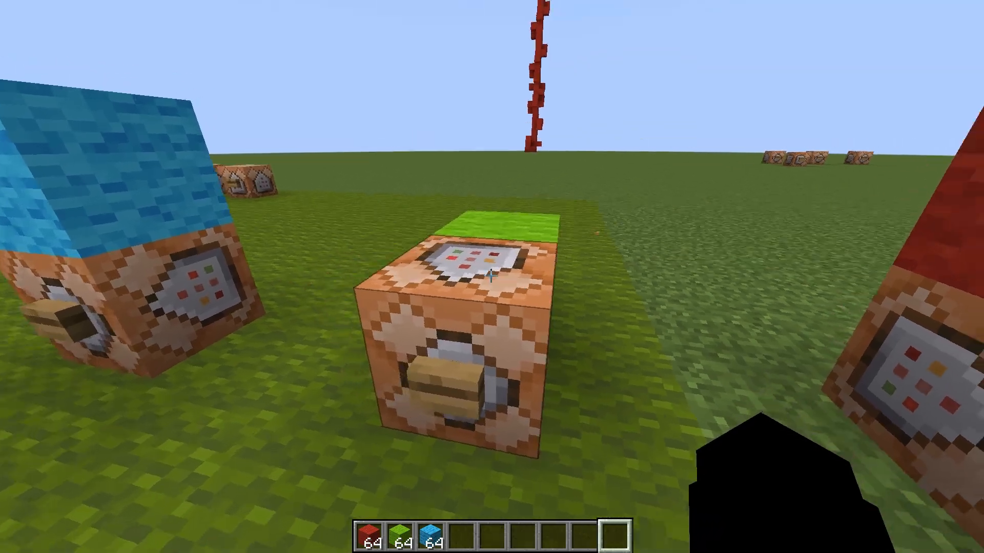
Open the green-marked block's summon command and examine its beginning with the positioned ~ ~0.5 ~ part.
{"action": "right_click", "coordinate": [491, 276]}
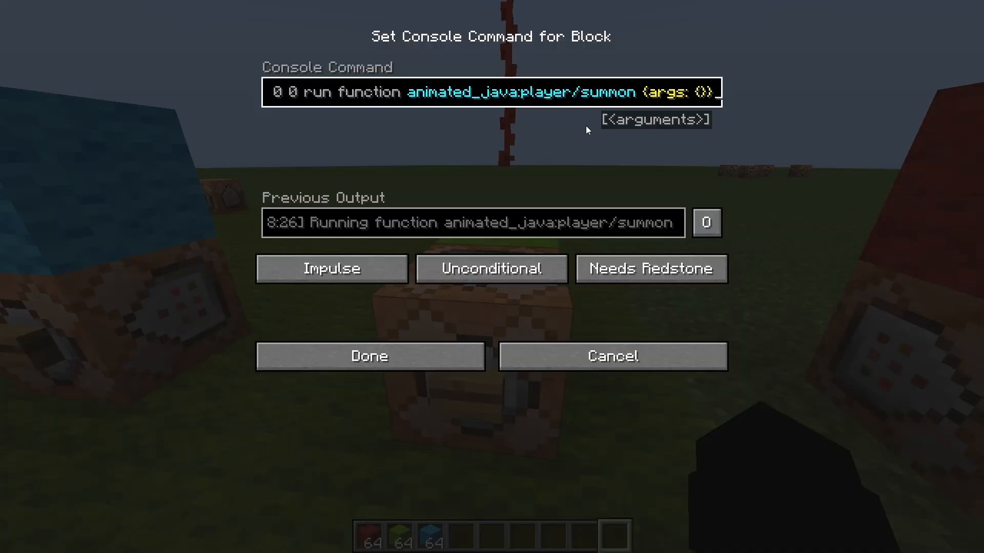
{"action": "key", "text": "ctrl+shift+Left"}
{"action": "key", "text": "ctrl+shift+Left"}
{"action": "key", "text": "ctrl+shift+Left"}
{"action": "key", "text": "ctrl+shift+Left"}
{"action": "key", "text": "ctrl+shift+Left"}
{"action": "key", "text": "ctrl+shift+Left"}
{"action": "key", "text": "ctrl+shift+Left"}
{"action": "key", "text": "ctrl+shift+Left"}
{"action": "key", "text": "ctrl+shift+Left"}
{"action": "key", "text": "ctrl+shift+Left"}
{"action": "key", "text": "ctrl+shift+Left"}
{"action": "key", "text": "ctrl+shift+Left"}
{"action": "key", "text": "ctrl+shift+Left"}
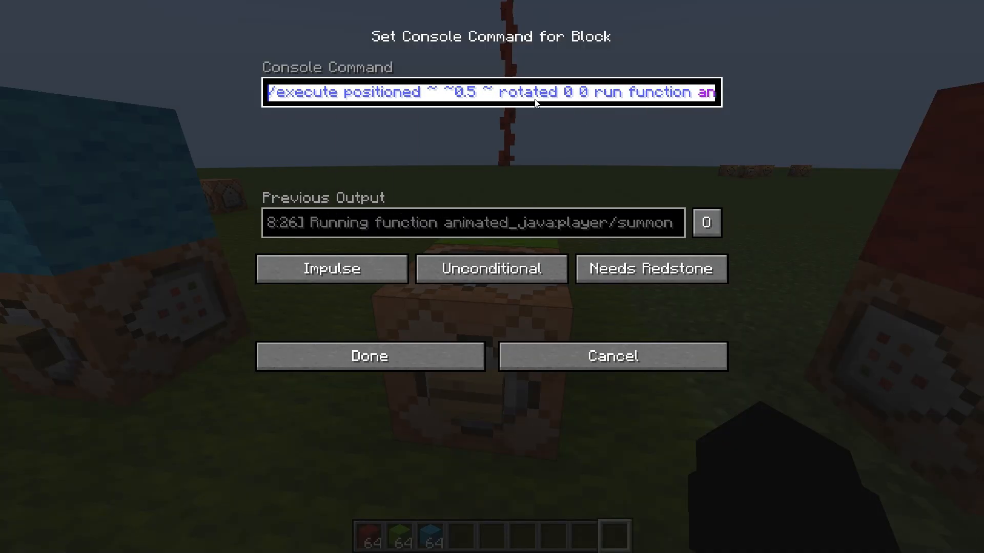
{"action": "left_click", "coordinate": [491, 90]}
{"action": "key", "text": "Left"}
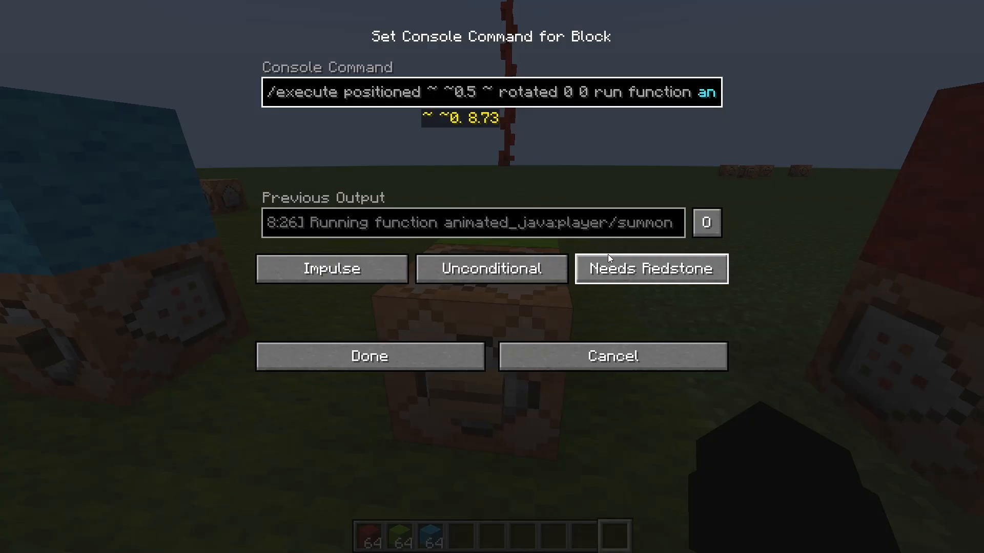
Highlight the summon command from its rotation values onward through run function to review the rest of it.
{"action": "left_click", "coordinate": [628, 88]}
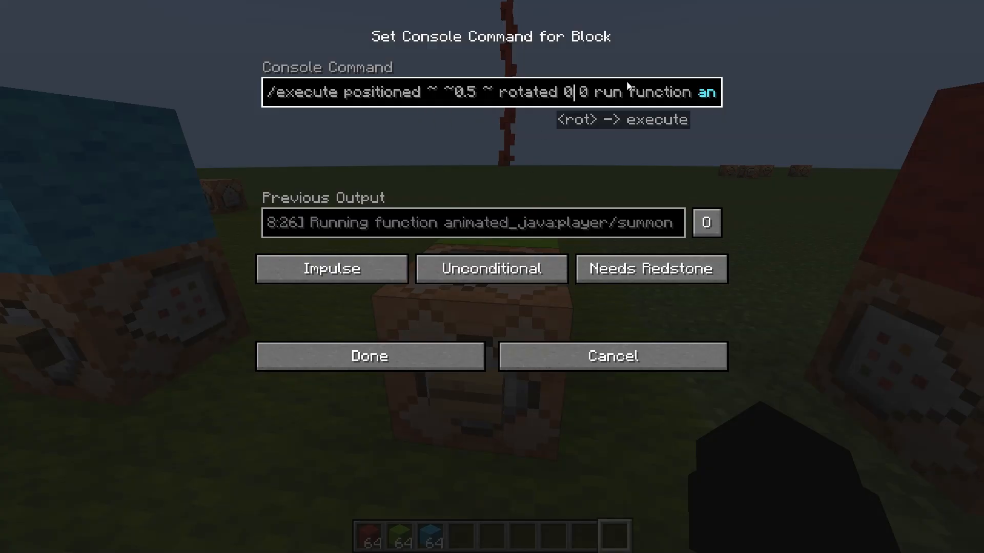
{"action": "key", "text": "shift+Right"}
{"action": "key", "text": "shift+Right"}
{"action": "key", "text": "shift+Right"}
{"action": "key", "text": "shift+Right"}
{"action": "key", "text": "shift+Right"}
{"action": "key", "text": "shift+Right"}
{"action": "key", "text": "shift+Right"}
{"action": "key", "text": "shift+Right"}
{"action": "key", "text": "shift+Right"}
{"action": "key", "text": "shift+Right"}
{"action": "key", "text": "shift+Right"}
{"action": "key", "text": "shift+Right"}
{"action": "key", "text": "shift+Right"}
{"action": "key", "text": "shift+Right"}
{"action": "key", "text": "shift+Right"}
{"action": "key", "text": "shift+Right"}
{"action": "key", "text": "shift+Right"}
{"action": "key", "text": "shift+Right"}
{"action": "key", "text": "shift+Right"}
{"action": "key", "text": "shift+Right"}
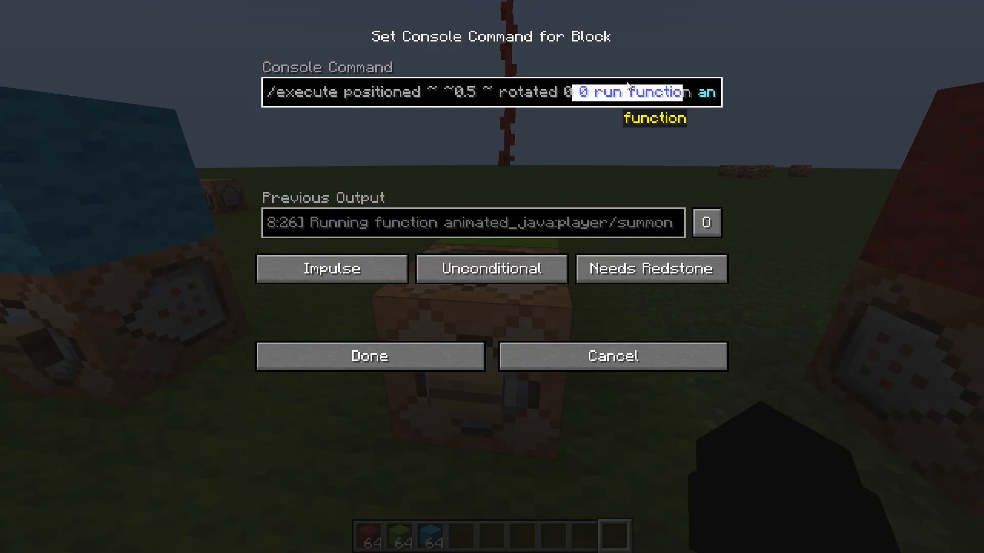
{"action": "key", "text": "shift+Right"}
{"action": "key", "text": "shift+Right"}
{"action": "key", "text": "shift+Right"}
{"action": "key", "text": "shift+Right"}
{"action": "key", "text": "shift+Right"}
{"action": "key", "text": "shift+Right"}
{"action": "key", "text": "shift+Right"}
{"action": "key", "text": "shift+Right"}
{"action": "key", "text": "shift+Right"}
{"action": "key", "text": "Right"}
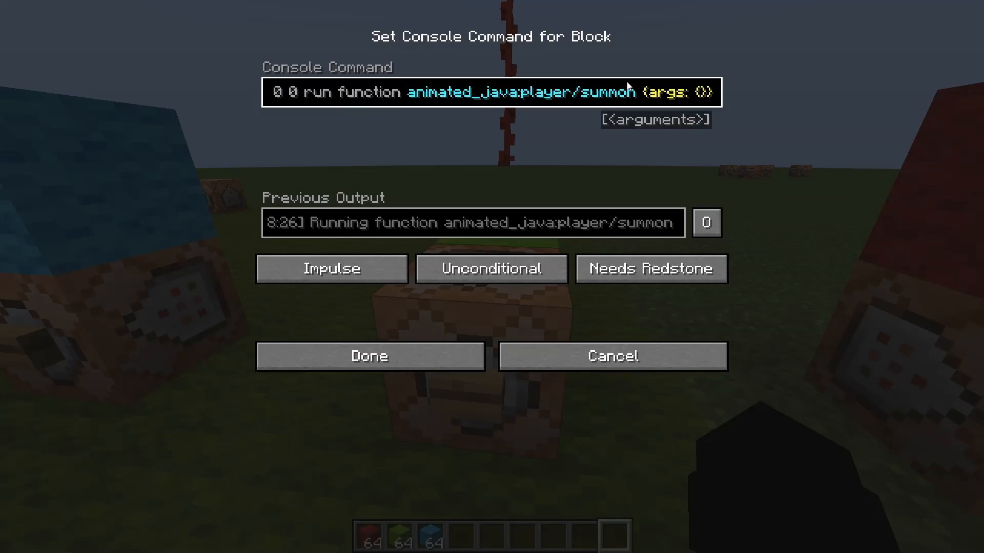
Highlight player in the summon function's path, and check the Export Namespace in Blockbench's Blueprint Settings.
{"action": "left_click", "coordinate": [537, 96]}
{"action": "left_click", "coordinate": [528, 98]}
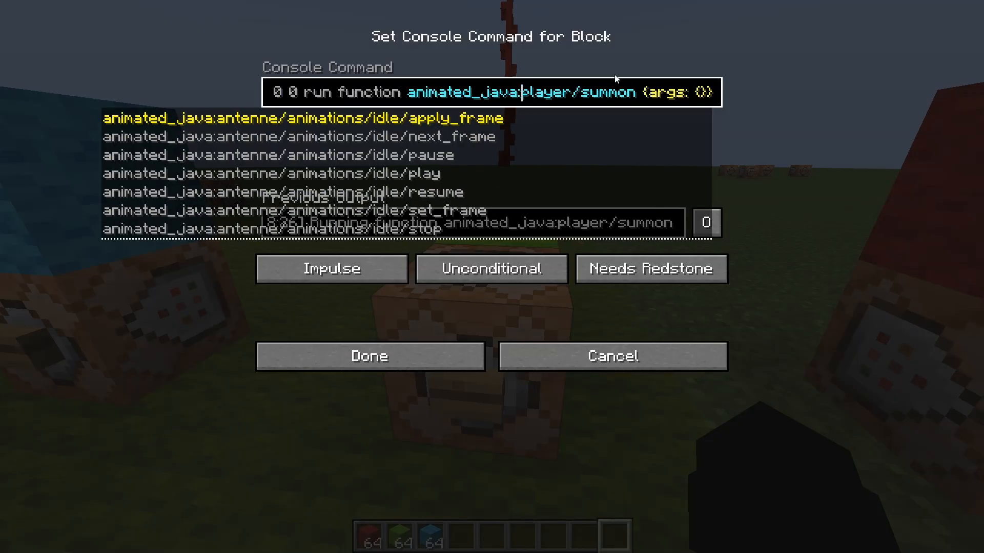
{"action": "key", "text": "shift+Right"}
{"action": "key", "text": "shift+Right"}
{"action": "key", "text": "alt+Tab"}
{"action": "left_click", "coordinate": [365, 7]}
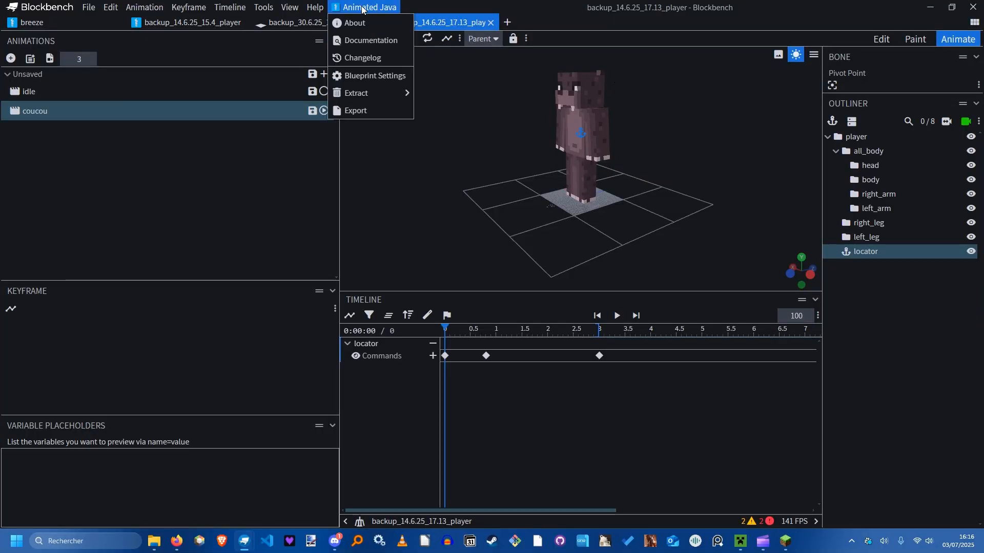
{"action": "left_click", "coordinate": [379, 75]}
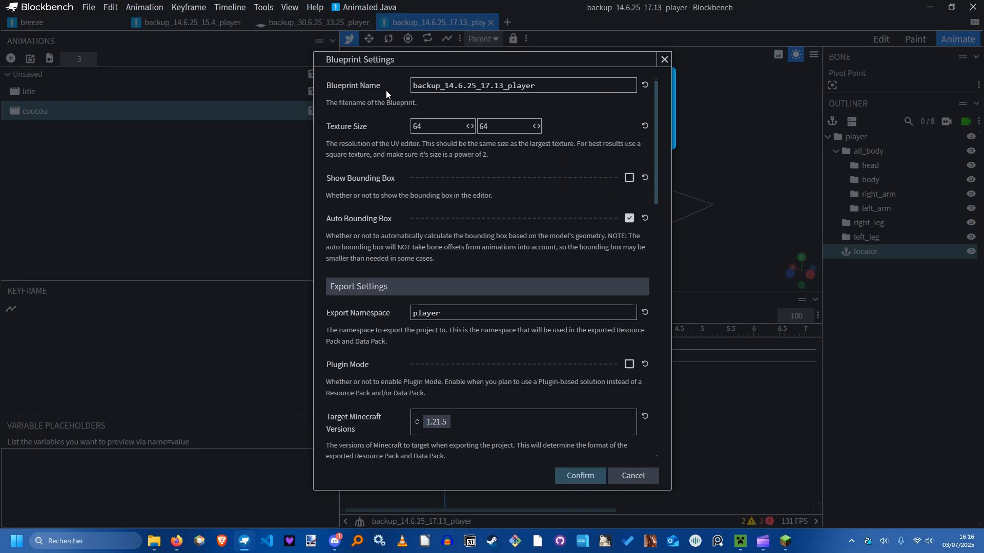
{"action": "double_click", "coordinate": [428, 312]}
{"action": "left_click_drag", "start_coordinate": [557, 89], "coordinate": [336, 89]}
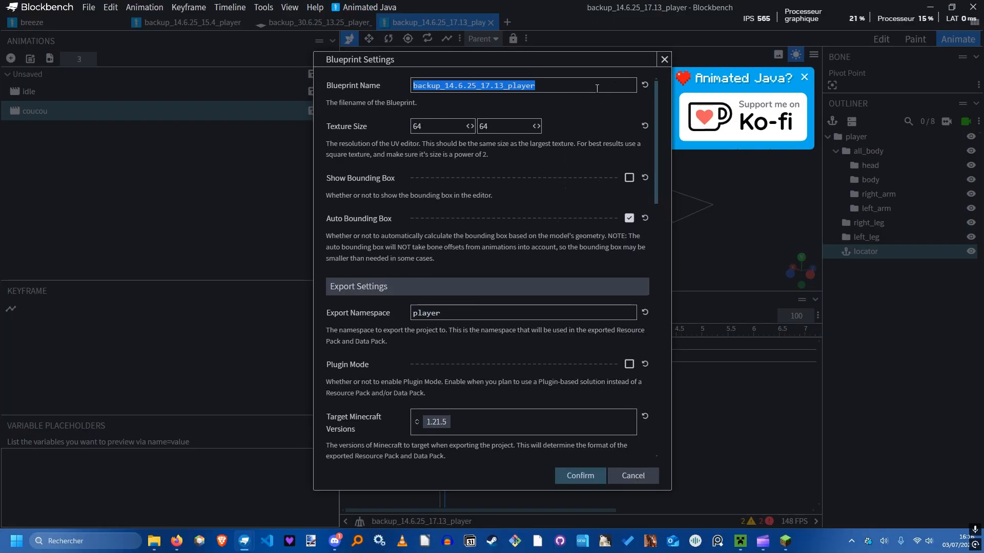
{"action": "left_click", "coordinate": [444, 88]}
{"action": "scroll", "coordinate": [409, 247], "scroll_direction": "down", "scroll_amount": 1}
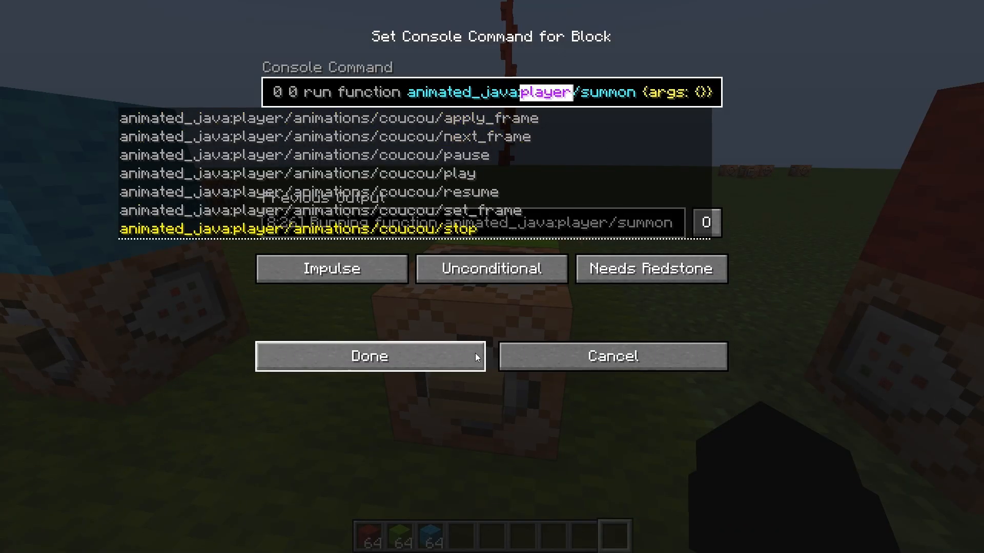
Back in Minecraft, confirm the summon command and trigger its command block to spawn the player model.
{"action": "left_click", "coordinate": [600, 93]}
{"action": "left_click", "coordinate": [446, 355]}
{"action": "key", "text": "s"}
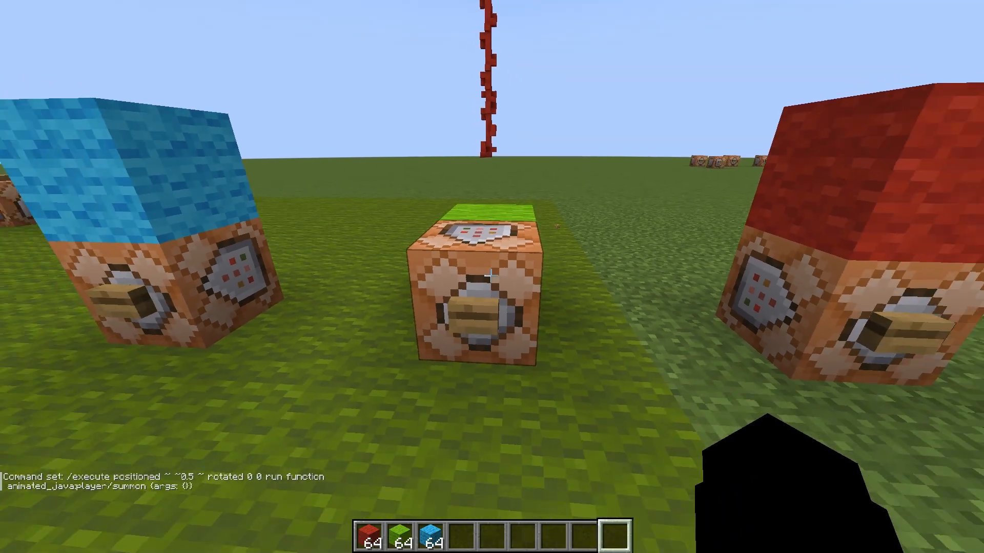
{"action": "right_click", "coordinate": [492, 277]}
Enable the test_resourcepack resource pack in the game options and apply it.
{"action": "key", "text": "Escape"}
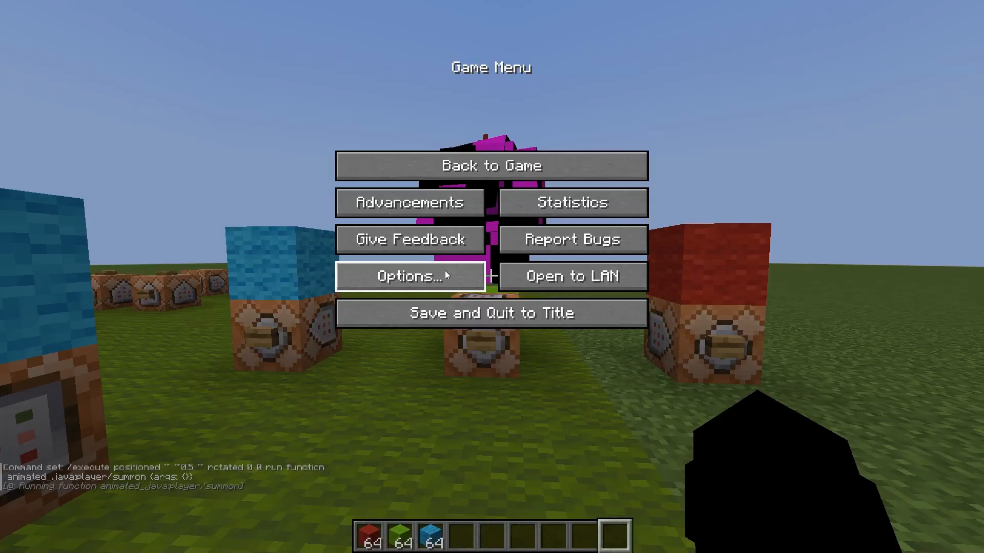
{"action": "left_click", "coordinate": [445, 276]}
{"action": "left_click", "coordinate": [422, 272]}
{"action": "left_click_drag", "start_coordinate": [465, 92], "coordinate": [549, 403]}
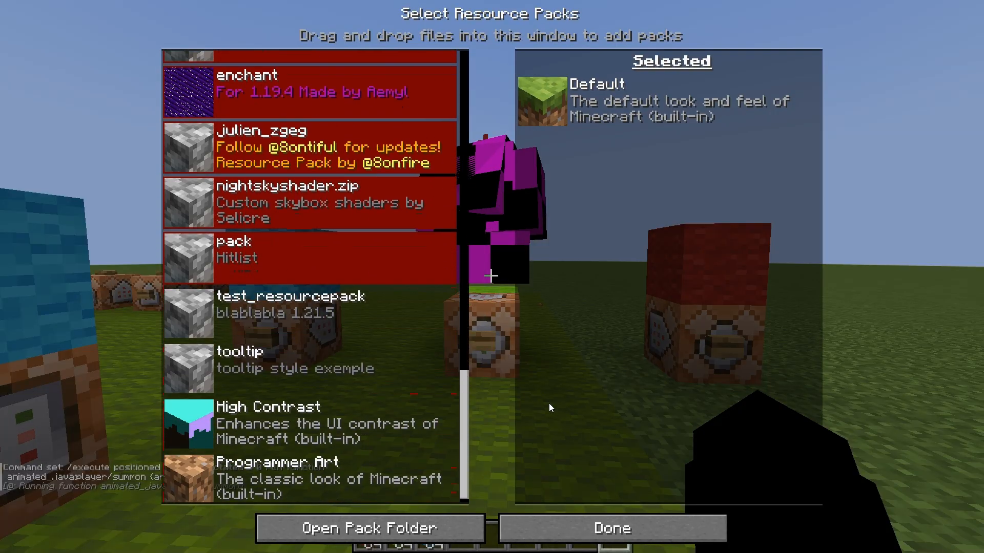
{"action": "left_click", "coordinate": [190, 312]}
{"action": "left_click", "coordinate": [599, 519]}
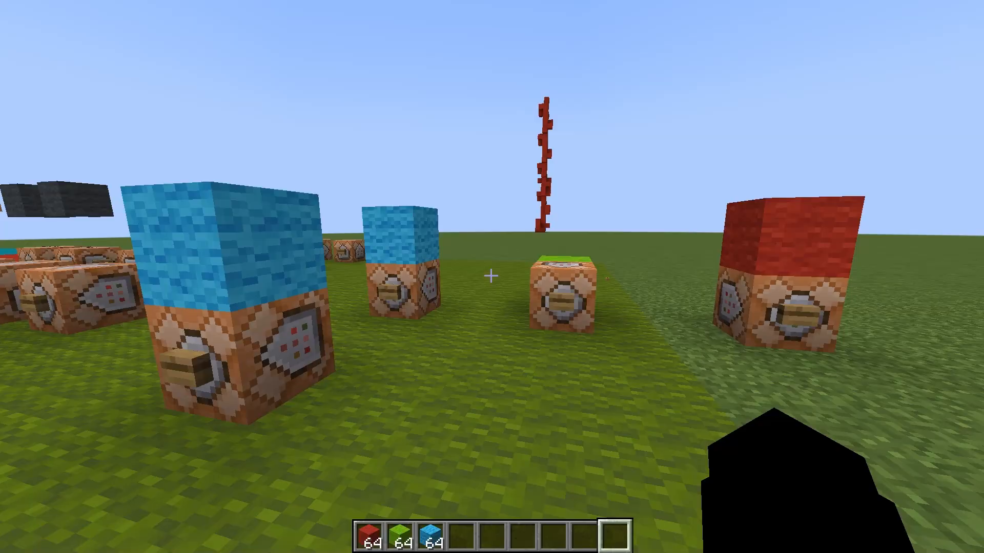
Approach the summon command block and trigger it to spawn the player model.
{"action": "key", "text": "w"}
{"action": "key", "text": "s"}
{"action": "key", "text": "w"}
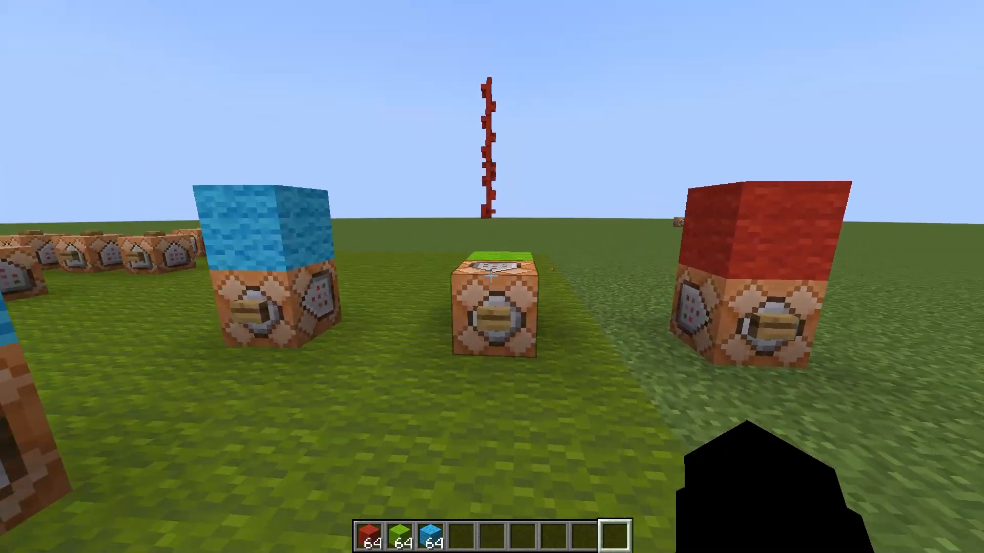
{"action": "key", "text": "w"}
{"action": "key", "text": "s"}
{"action": "right_click", "coordinate": [491, 276]}
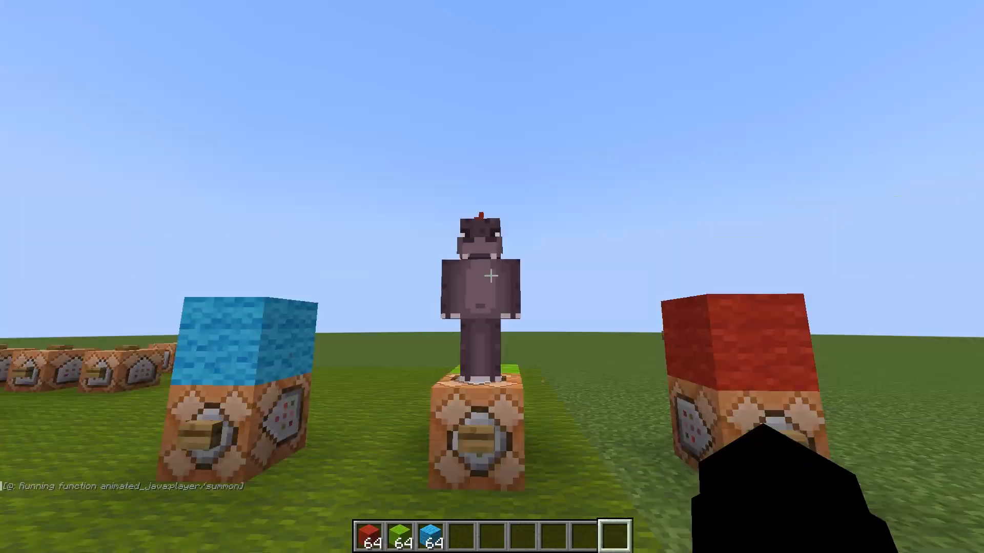
Confirm the animated_java:player/animations/idle/play command in its command block and trigger it on the spawned model.
{"action": "key", "text": "s"}
{"action": "key", "text": "d"}
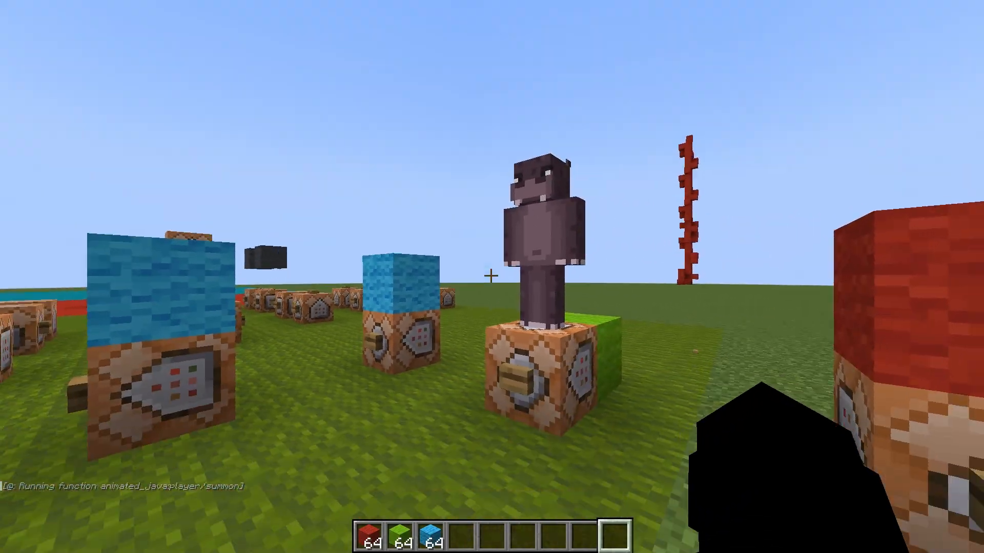
{"action": "key", "text": "a"}
{"action": "key", "text": "w"}
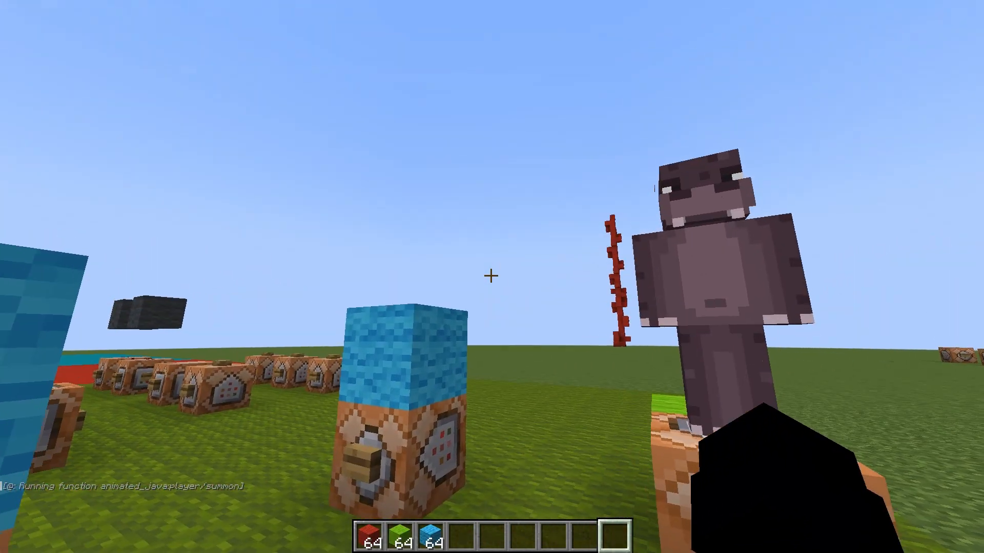
{"action": "key", "text": "s"}
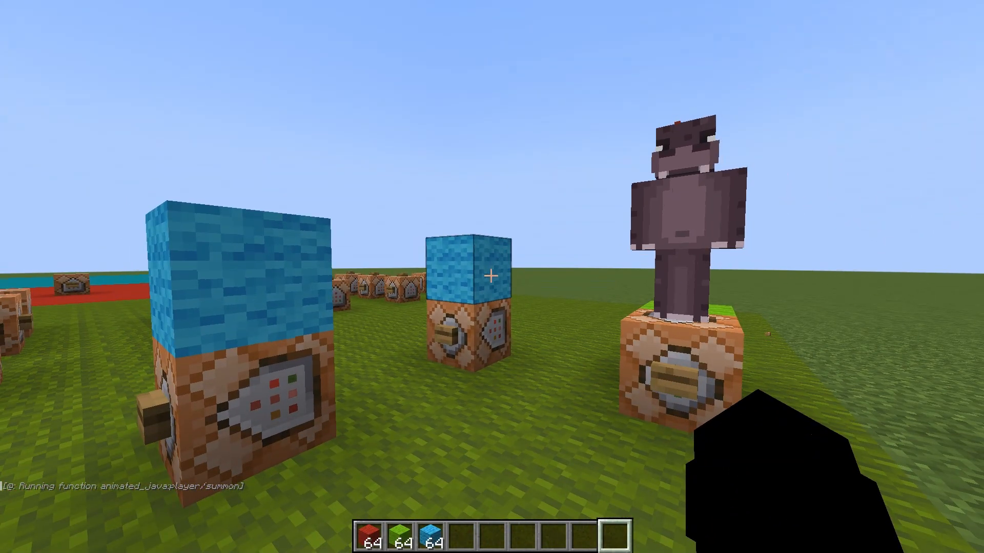
{"action": "key", "text": "s"}
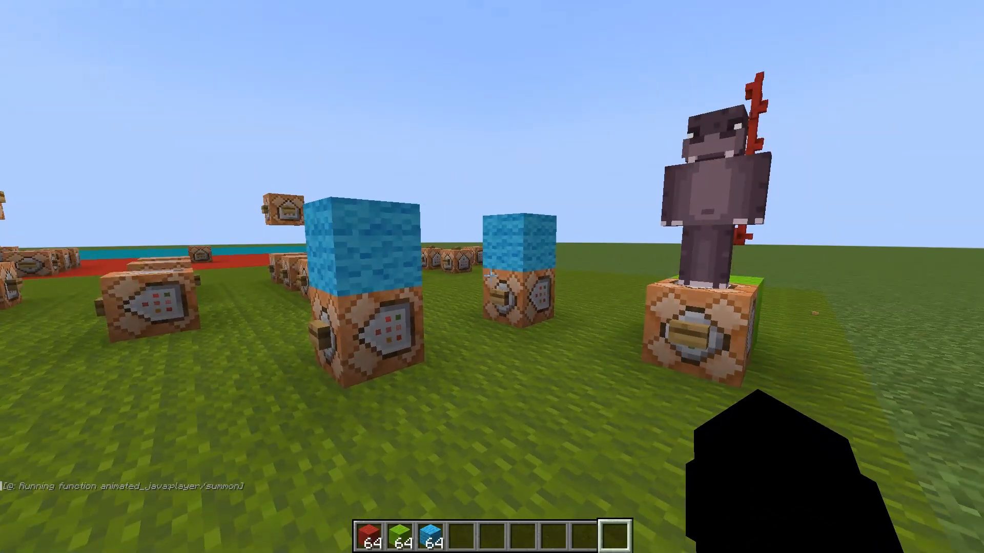
{"action": "key", "text": "w"}
{"action": "right_click", "coordinate": [491, 276]}
{"action": "left_click", "coordinate": [683, 93]}
{"action": "left_click", "coordinate": [410, 356]}
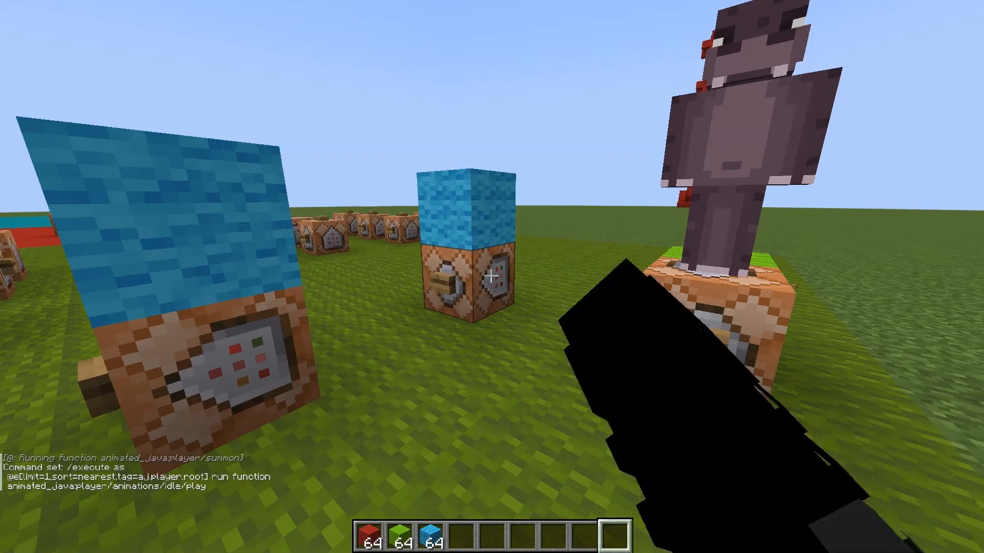
{"action": "right_click", "coordinate": [491, 276]}
{"action": "key", "text": "s"}
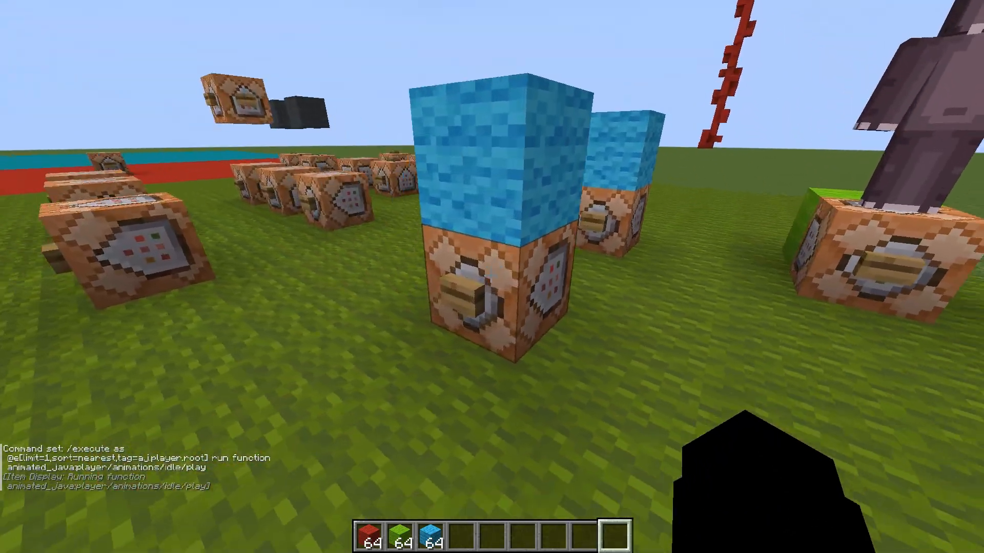
Confirm the animated_java:player/animations/coucou/play command in its command block, trigger it and watch the model's animation.
{"action": "right_click", "coordinate": [491, 275]}
{"action": "left_click", "coordinate": [458, 355]}
{"action": "right_click", "coordinate": [491, 275]}
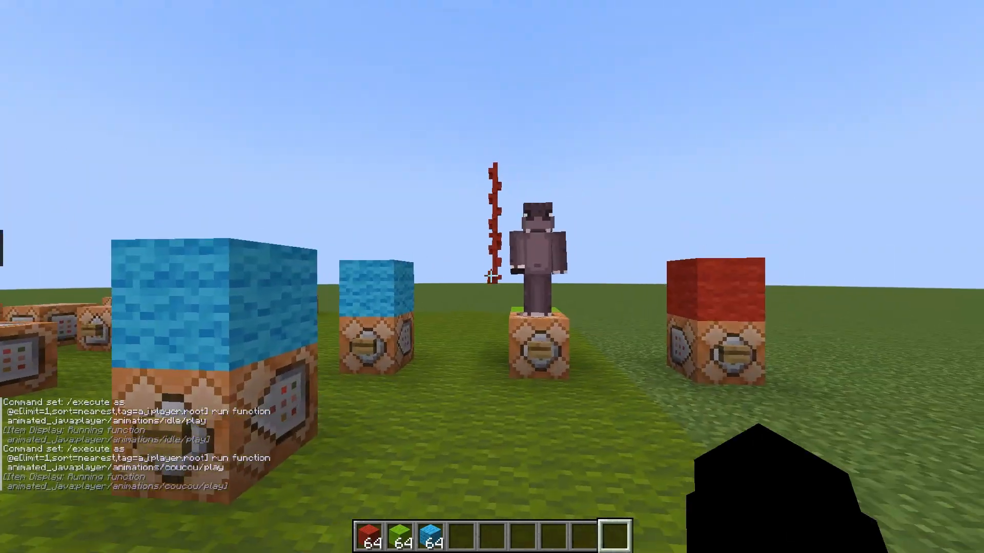
{"action": "key", "text": "w"}
{"action": "key", "text": "a"}
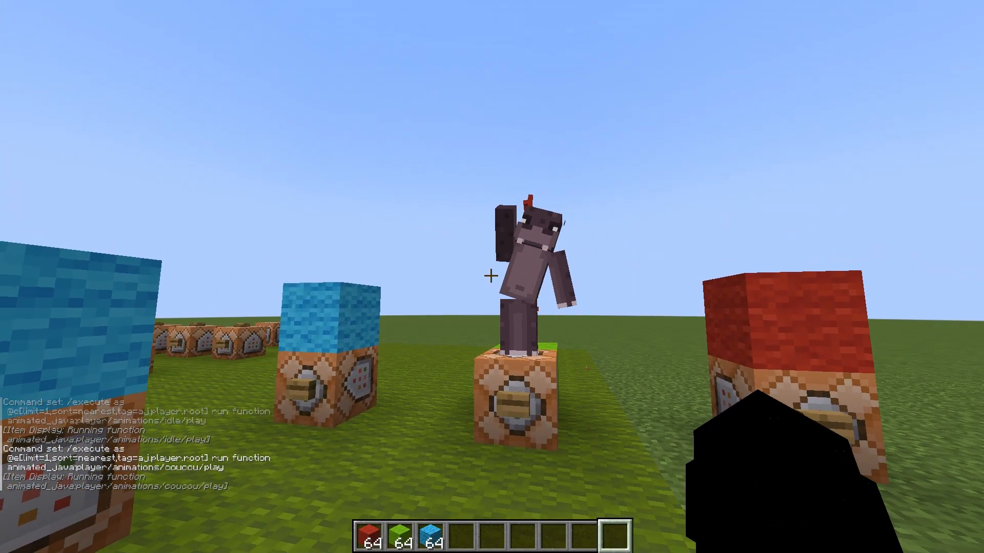
{"action": "key", "text": "s"}
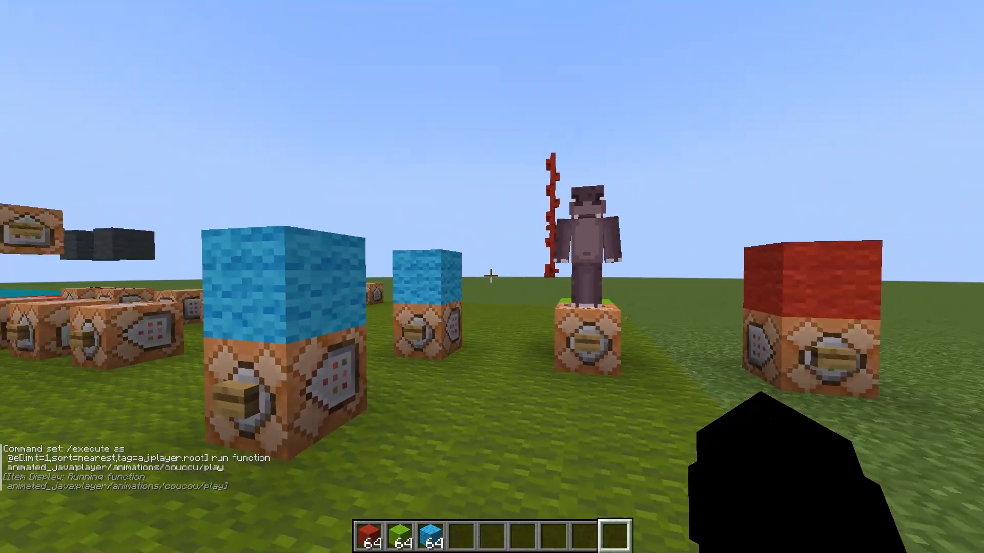
Confirm the animated_java:player/remove/all command in the block under the red wool and trigger it to remove the model.
{"action": "key", "text": "w"}
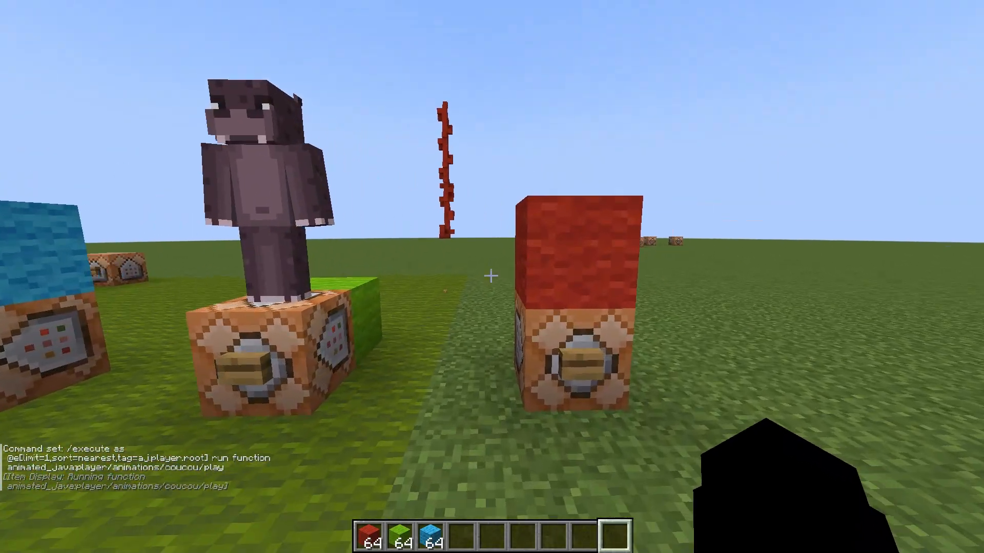
{"action": "right_click", "coordinate": [491, 275]}
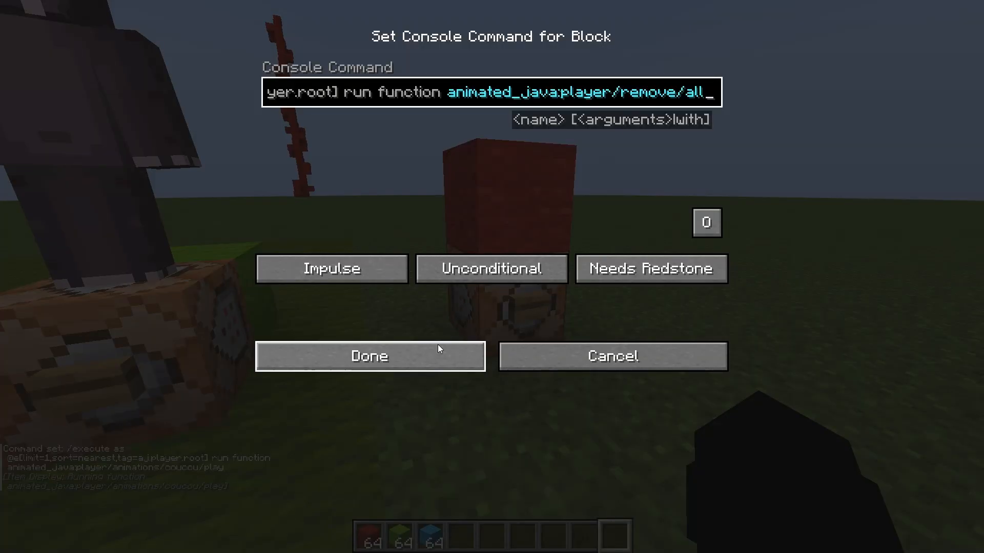
{"action": "left_click", "coordinate": [438, 345]}
{"action": "right_click", "coordinate": [491, 276]}
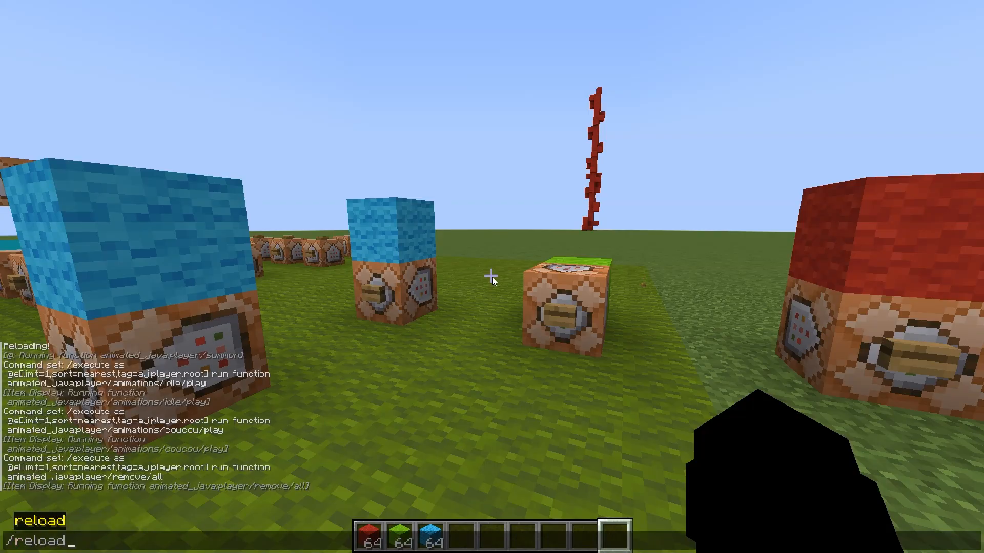
Run /reload and trigger the summon command block to spawn the player model again.
{"action": "key", "text": "w"}
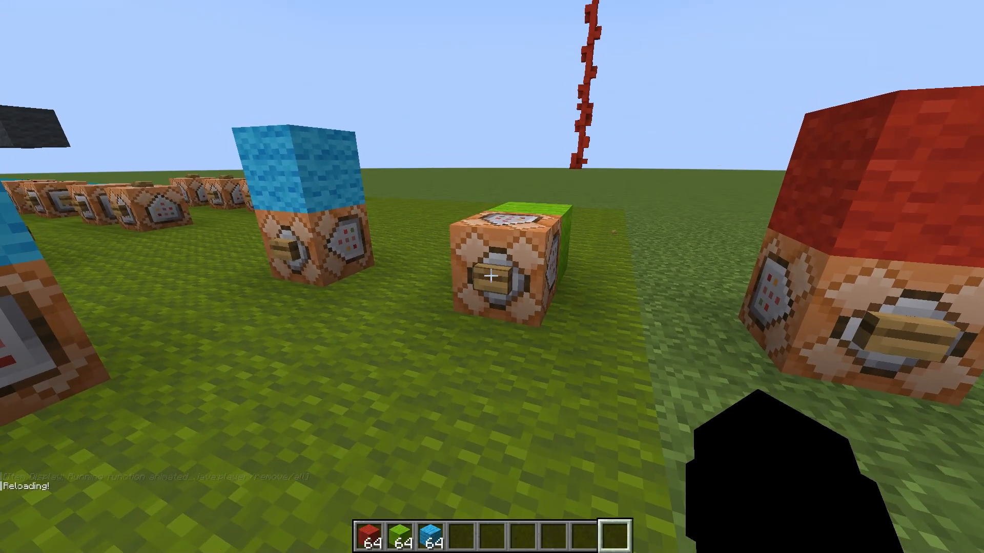
{"action": "right_click", "coordinate": [491, 276]}
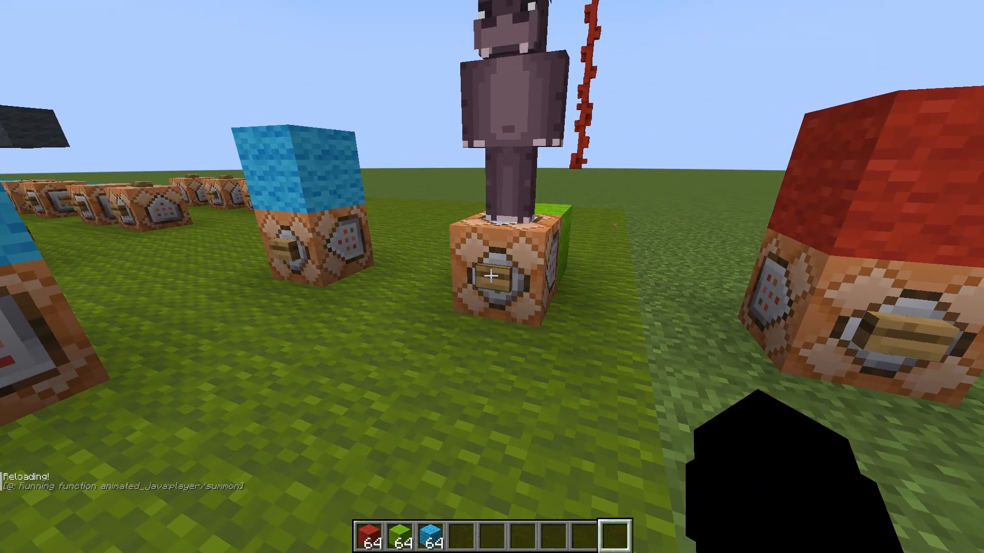
Reopen the command block under the red wool and reconfirm its animated_java:player/remove/all command.
{"action": "key", "text": "s"}
{"action": "key", "text": "d"}
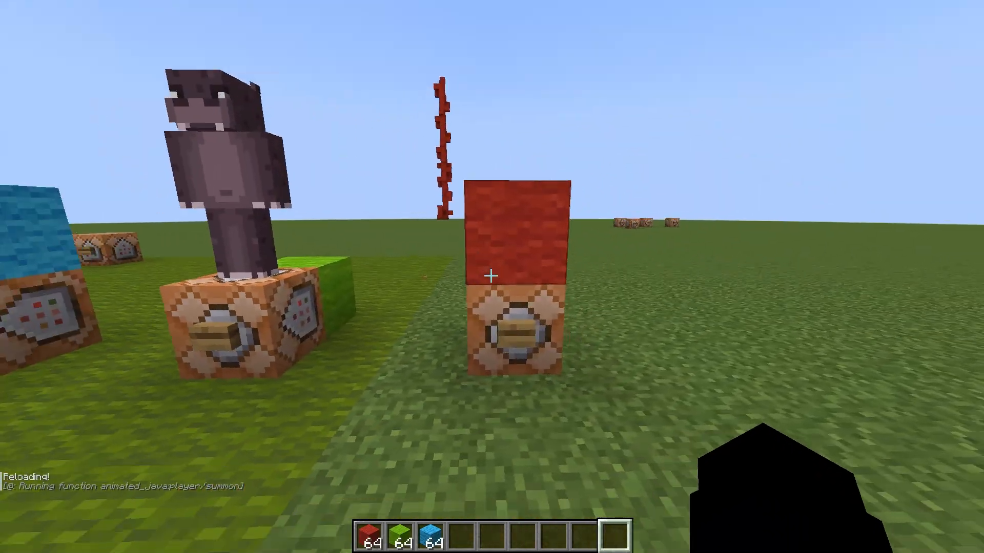
{"action": "right_click", "coordinate": [491, 276]}
{"action": "key", "text": "Return"}
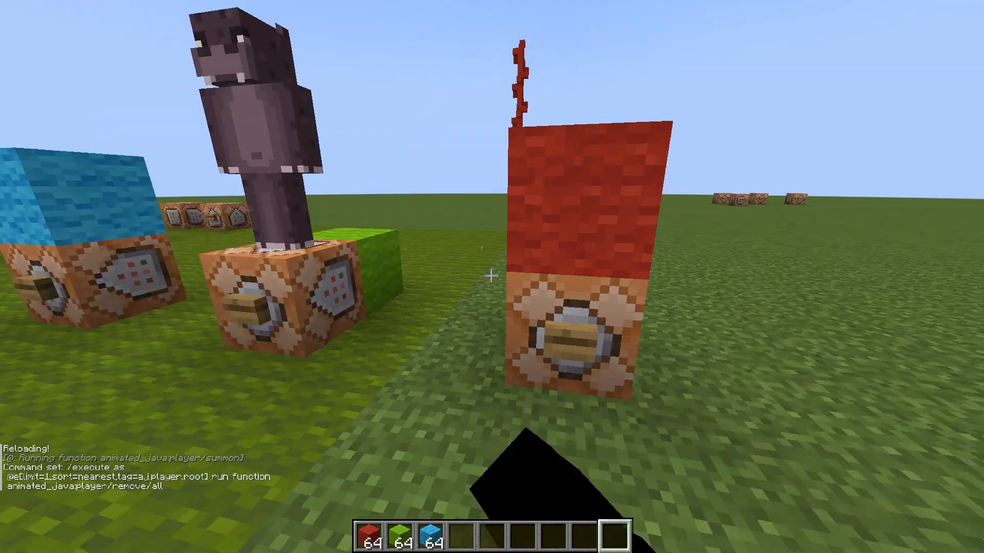
{"action": "key", "text": "d"}
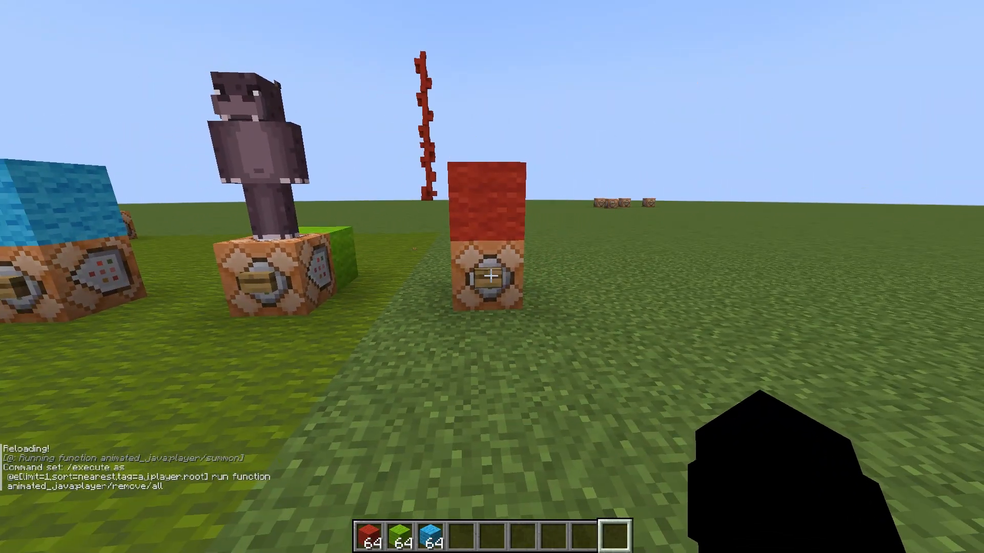
{"action": "key", "text": "a"}
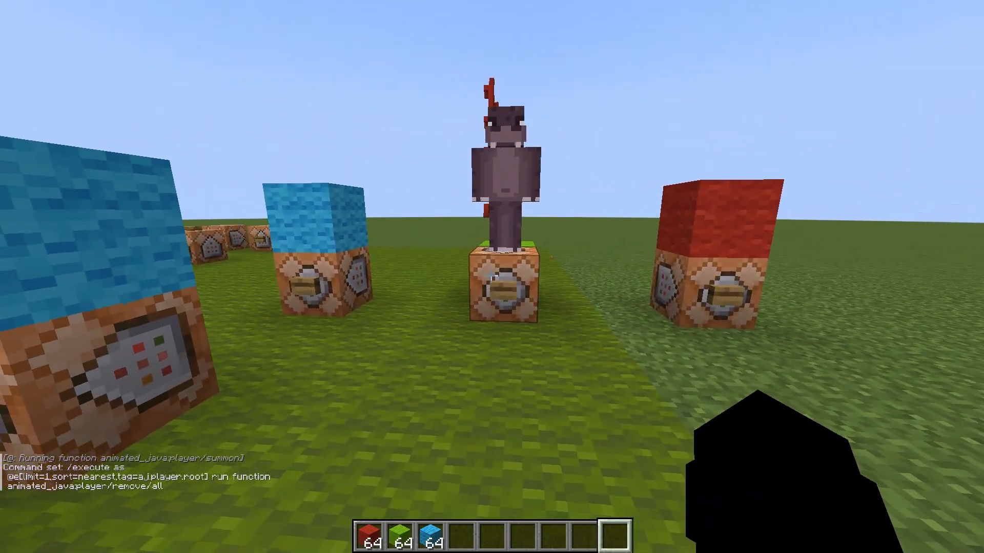
{"action": "key", "text": "d"}
{"action": "key", "text": "w"}
{"action": "key", "text": "a"}
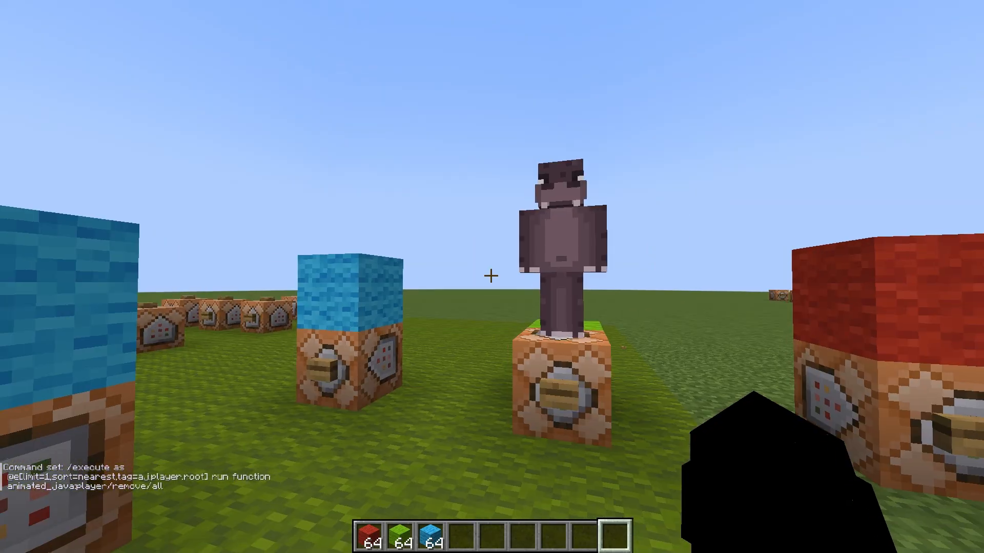
{"action": "key", "text": "d"}
{"action": "key", "text": "s"}
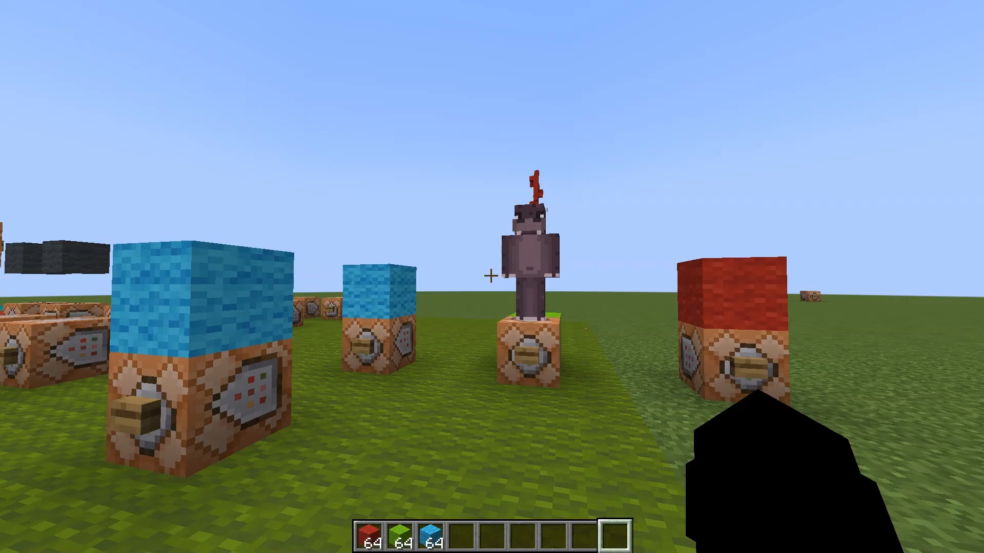
Open the idle animation's command block and highlight function animated_java:player/animations/idle/play in its command.
{"action": "key", "text": "w"}
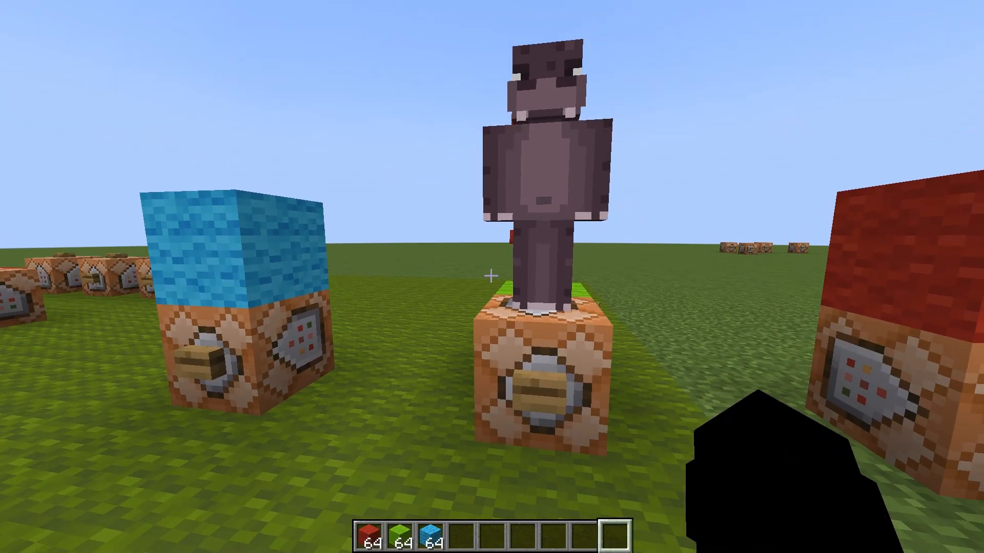
{"action": "key", "text": "s"}
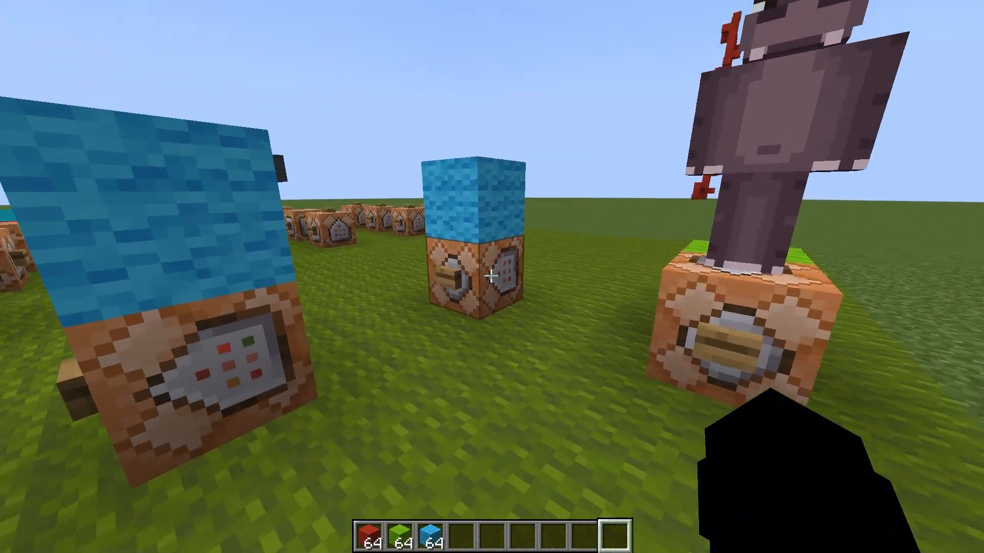
{"action": "right_click", "coordinate": [491, 277]}
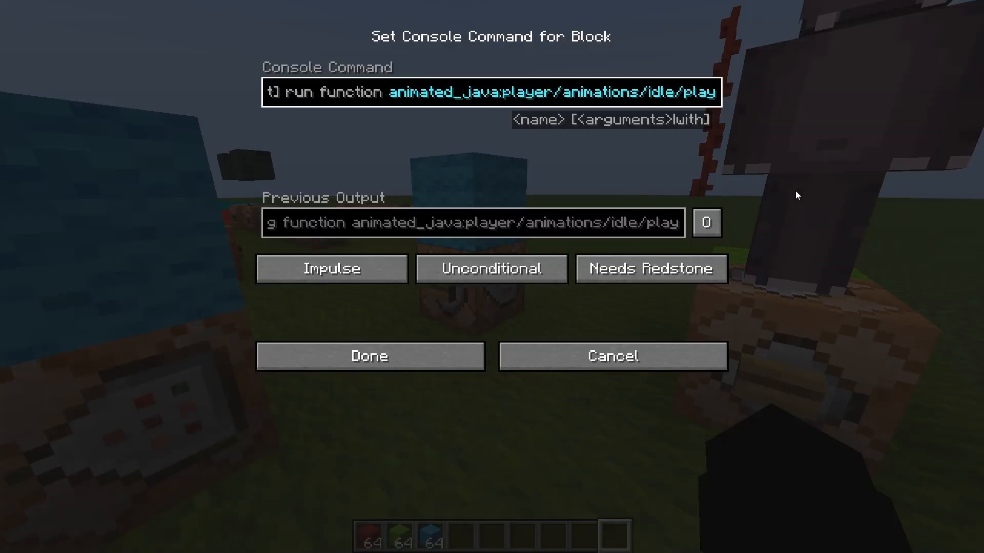
{"action": "key", "text": "shift+Left"}
{"action": "key", "text": "shift+Left"}
{"action": "key", "text": "shift+Left"}
{"action": "key", "text": "shift+Left"}
{"action": "key", "text": "shift+Left"}
{"action": "key", "text": "shift+Left"}
{"action": "key", "text": "shift+Left"}
{"action": "key", "text": "shift+Left"}
{"action": "key", "text": "shift+Left"}
{"action": "key", "text": "shift+Left"}
{"action": "key", "text": "shift+Left"}
{"action": "key", "text": "shift+Left"}
{"action": "key", "text": "shift+Left"}
{"action": "key", "text": "shift+Left"}
{"action": "key", "text": "shift+Left"}
{"action": "key", "text": "shift+Left"}
{"action": "key", "text": "shift+Left"}
{"action": "key", "text": "shift+Left"}
{"action": "key", "text": "shift+Left"}
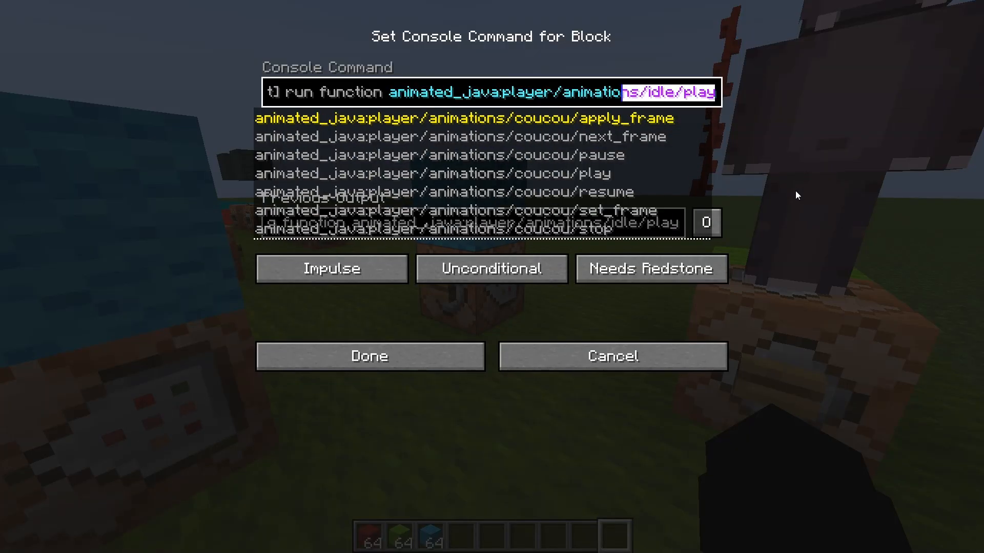
{"action": "key", "text": "shift+Left"}
{"action": "key", "text": "shift+Left"}
{"action": "key", "text": "shift+Left"}
{"action": "key", "text": "shift+Left"}
{"action": "key", "text": "shift+Left"}
{"action": "key", "text": "shift+Left"}
{"action": "key", "text": "shift+Left"}
{"action": "key", "text": "shift+Left"}
{"action": "key", "text": "shift+Left"}
{"action": "key", "text": "shift+Left"}
{"action": "key", "text": "shift+Left"}
{"action": "key", "text": "shift+Left"}
{"action": "key", "text": "shift+Left"}
{"action": "key", "text": "shift+Left"}
{"action": "key", "text": "shift+Left"}
{"action": "key", "text": "shift+Left"}
{"action": "key", "text": "shift+Left"}
{"action": "key", "text": "shift+Left"}
{"action": "key", "text": "shift+Left"}
{"action": "key", "text": "shift+Left"}
{"action": "key", "text": "ctrl+c"}
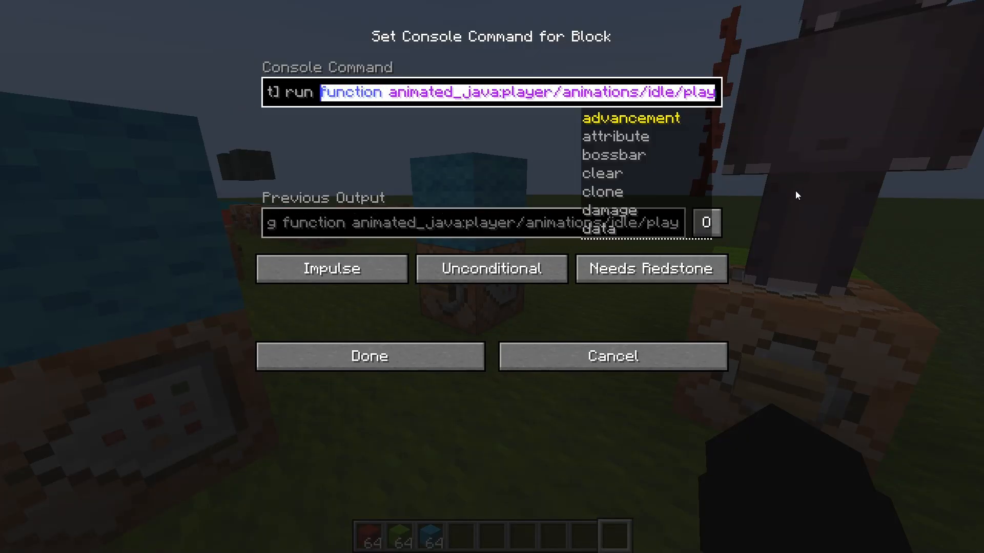
Extend the highlight backward through run to root] in the selector's aj.player.root tag.
{"action": "key", "text": "shift+Left"}
{"action": "key", "text": "shift+Left"}
{"action": "key", "text": "shift+Left"}
{"action": "key", "text": "shift+Left"}
{"action": "key", "text": "shift+Left"}
{"action": "key", "text": "shift+Left"}
{"action": "key", "text": "shift+Left"}
{"action": "key", "text": "shift+Left"}
{"action": "key", "text": "shift+Left"}
{"action": "key", "text": "shift+Left"}
{"action": "key", "text": "shift+Left"}
{"action": "key", "text": "shift+Left"}
{"action": "key", "text": "shift+Left"}
{"action": "key", "text": "shift+Left"}
{"action": "key", "text": "shift+Left"}
{"action": "key", "text": "shift+Left"}
{"action": "key", "text": "shift+Left"}
{"action": "key", "text": "shift+Left"}
{"action": "key", "text": "shift+Left"}
{"action": "key", "text": "shift+Left"}
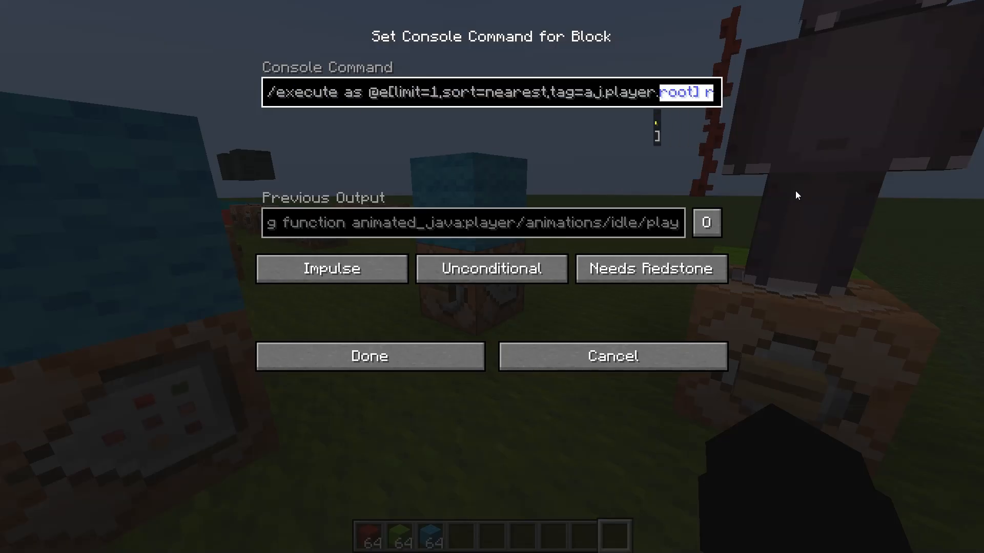
Highlight the /execute as @e[limit=1,sort=nearest,tag=aj.player.root] run prefix in the idle animation's command.
{"action": "key", "text": "Right"}
{"action": "key", "text": "Right"}
{"action": "key", "text": "Right"}
{"action": "key", "text": "Right"}
{"action": "key", "text": "Right"}
{"action": "key", "text": "Right"}
{"action": "key", "text": "Right"}
{"action": "key", "text": "Right"}
{"action": "key", "text": "Right"}
{"action": "key", "text": "Right"}
{"action": "key", "text": "Right"}
{"action": "key", "text": "Right"}
{"action": "key", "text": "Right"}
{"action": "key", "text": "Right"}
{"action": "key", "text": "Right"}
{"action": "key", "text": "Right"}
{"action": "key", "text": "Right"}
{"action": "key", "text": "Right"}
{"action": "key", "text": "Right"}
{"action": "key", "text": "Right"}
{"action": "key", "text": "Right"}
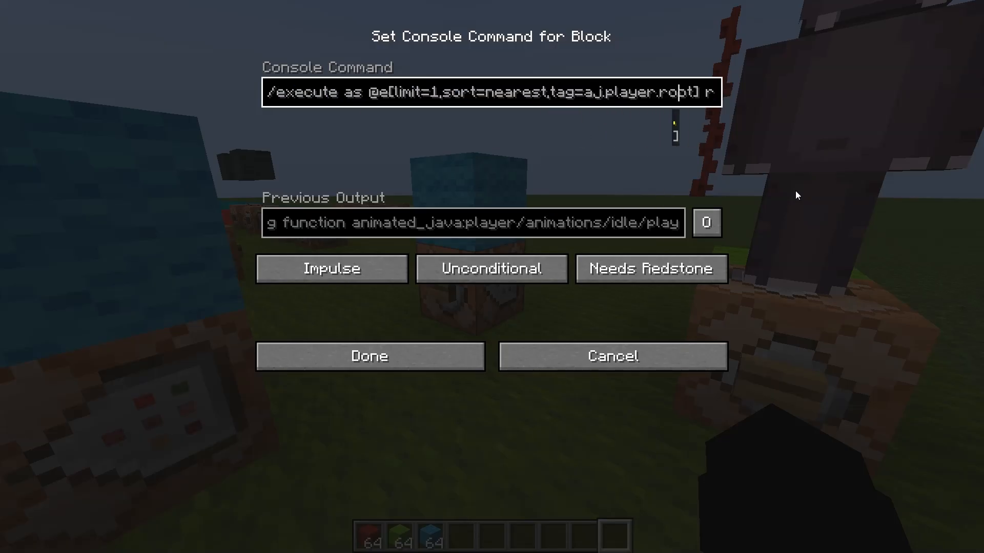
{"action": "key", "text": "Left"}
{"action": "key", "text": "Left"}
{"action": "key", "text": "Left"}
{"action": "key", "text": "Left"}
{"action": "key", "text": "Left"}
{"action": "key", "text": "Left"}
{"action": "key", "text": "Left"}
{"action": "key", "text": "Left"}
{"action": "key", "text": "Left"}
{"action": "key", "text": "Left"}
{"action": "key", "text": "Left"}
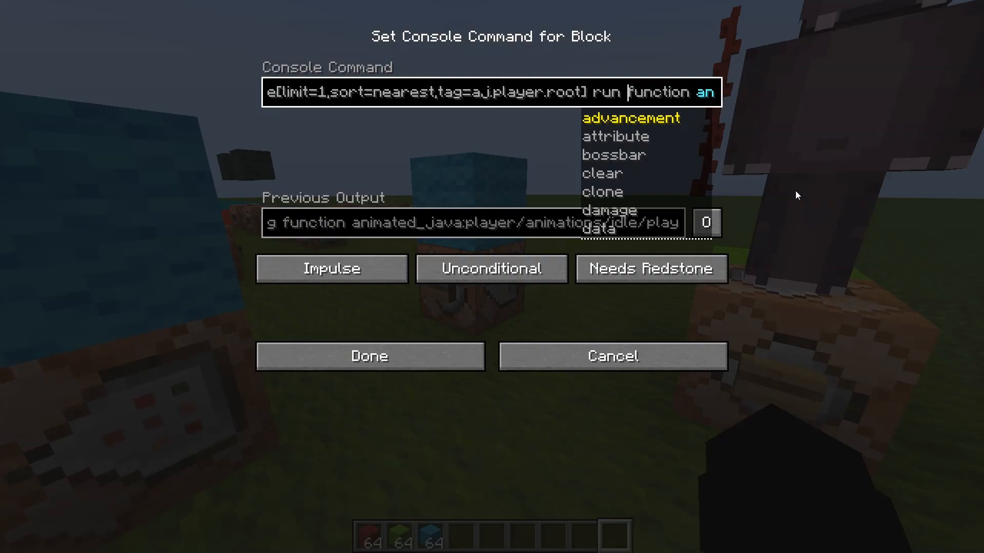
{"action": "key", "text": "shift+Left"}
{"action": "key", "text": "shift+Left"}
{"action": "key", "text": "shift+Left"}
{"action": "key", "text": "shift+Left"}
{"action": "key", "text": "shift+Left"}
{"action": "key", "text": "shift+Left"}
{"action": "key", "text": "shift+Left"}
{"action": "key", "text": "shift+Left"}
{"action": "key", "text": "shift+Left"}
{"action": "key", "text": "shift+Left"}
{"action": "key", "text": "shift+Left"}
{"action": "key", "text": "shift+Left"}
{"action": "key", "text": "shift+Left"}
{"action": "key", "text": "shift+Left"}
{"action": "key", "text": "shift+Left"}
{"action": "key", "text": "shift+Left"}
{"action": "key", "text": "shift+Left"}
{"action": "key", "text": "shift+Left"}
{"action": "key", "text": "shift+Left"}
{"action": "key", "text": "shift+Left"}
{"action": "key", "text": "shift+Left"}
{"action": "key", "text": "shift+Left"}
{"action": "key", "text": "shift+Left"}
{"action": "key", "text": "shift+Left"}
{"action": "key", "text": "shift+Left"}
{"action": "key", "text": "shift+Left"}
{"action": "key", "text": "shift+Left"}
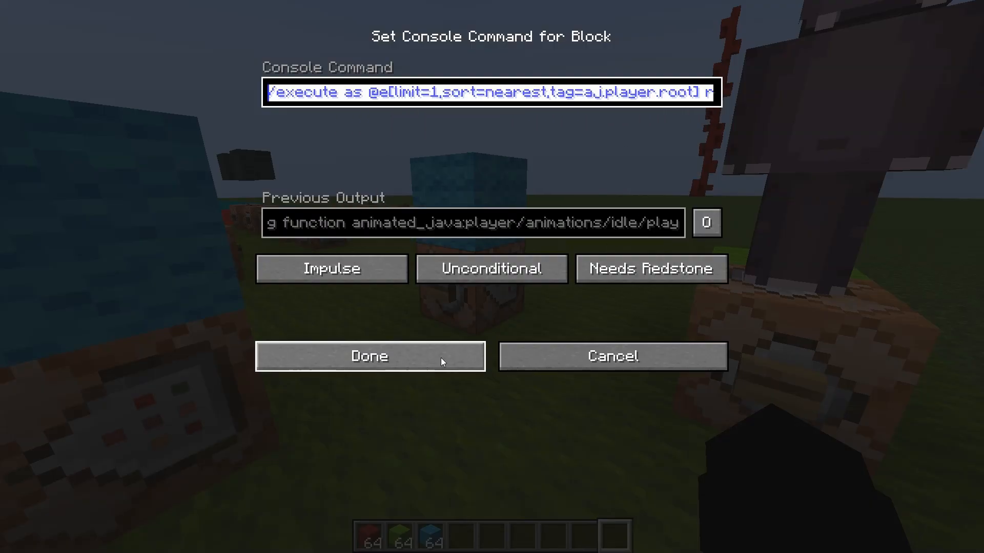
Examine the tag=aj.player.root part of the command's selector and confirm the command block.
{"action": "left_click", "coordinate": [602, 93]}
{"action": "left_click", "coordinate": [571, 92]}
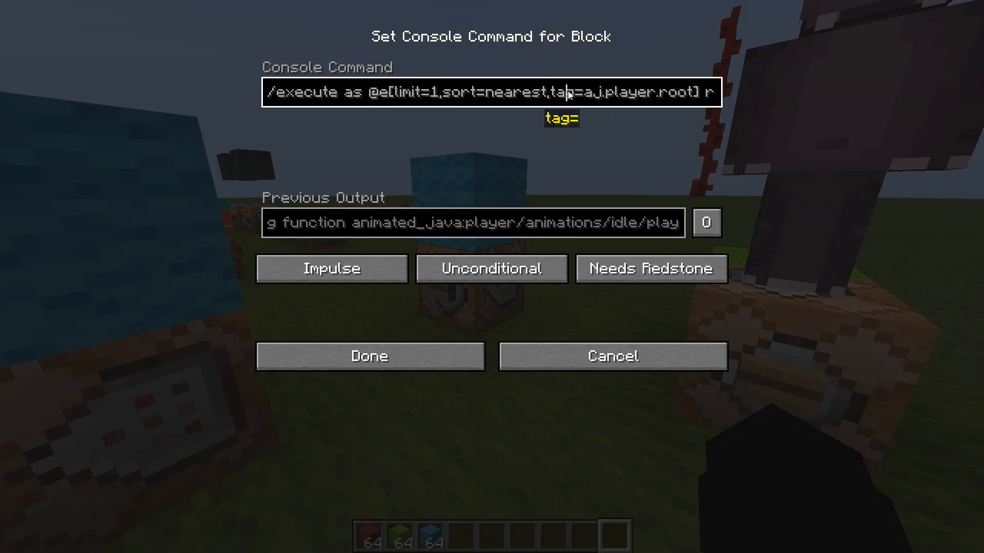
{"action": "left_click", "coordinate": [607, 92]}
{"action": "left_click", "coordinate": [632, 95]}
{"action": "left_click", "coordinate": [592, 92]}
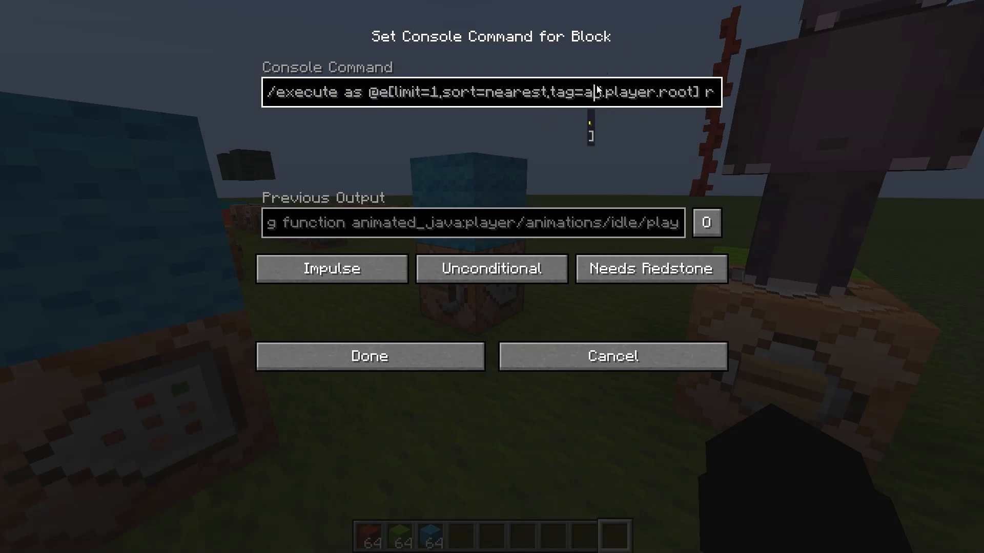
{"action": "left_click", "coordinate": [618, 92]}
{"action": "left_click", "coordinate": [655, 93]}
{"action": "left_click", "coordinate": [677, 92]}
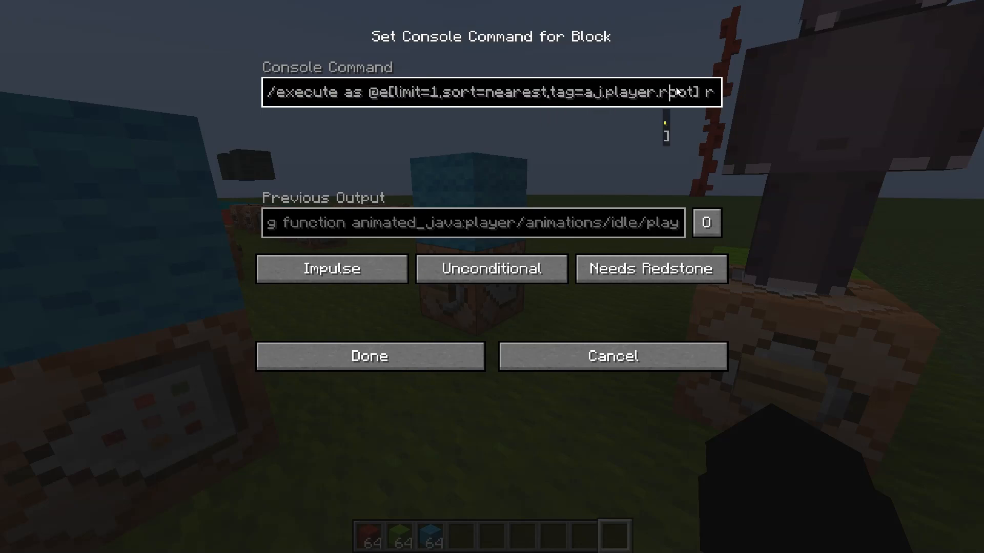
{"action": "left_click", "coordinate": [454, 353]}
Switch to Blockbench, set the blueprint's On-Summon Commands to function animated_java:player/animations/idle/play, and save the project.
{"action": "key", "text": "alt+Tab"}
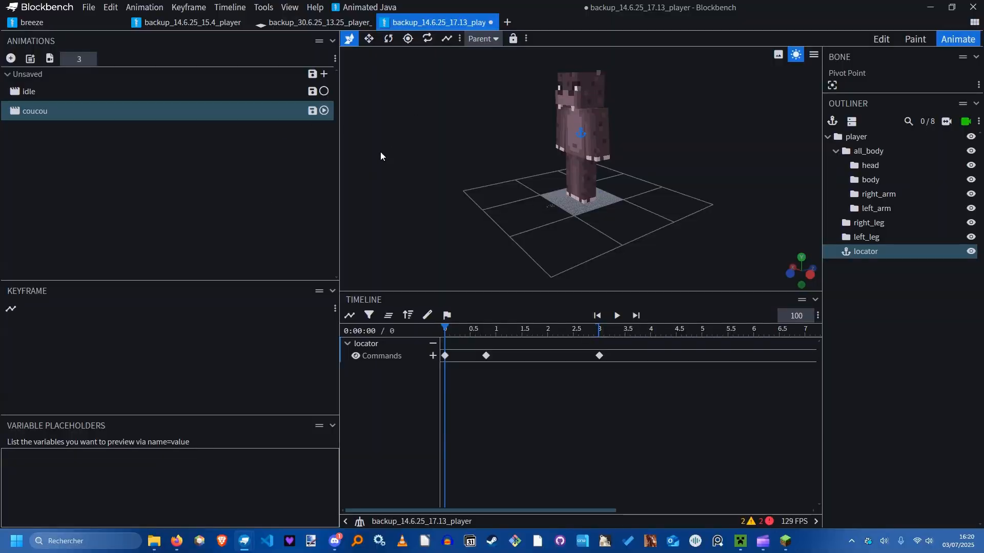
{"action": "left_click", "coordinate": [364, 8]}
{"action": "left_click", "coordinate": [351, 76]}
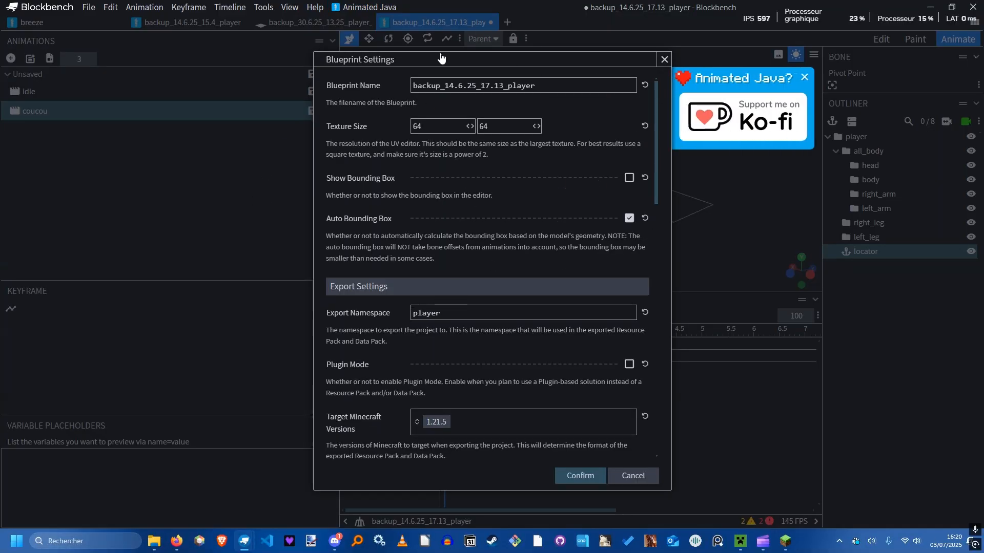
{"action": "left_click_drag", "start_coordinate": [656, 104], "coordinate": [653, 278]}
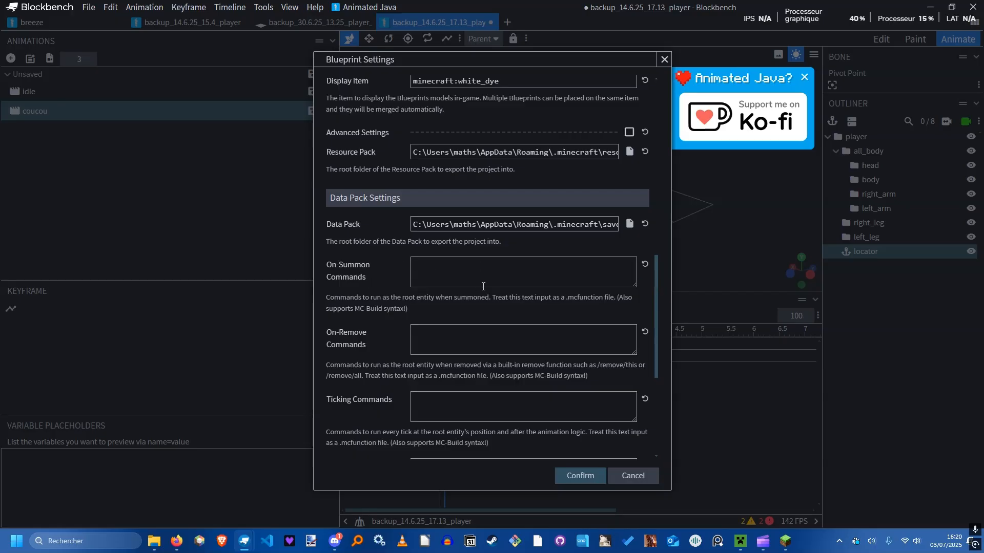
{"action": "key", "text": "ctrl+v"}
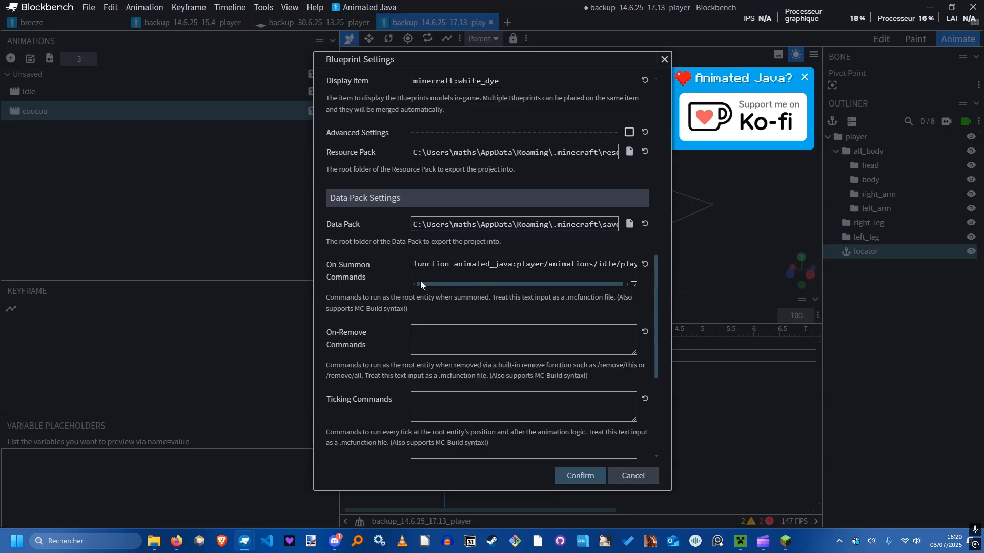
{"action": "left_click", "coordinate": [411, 264]}
{"action": "left_click_drag", "start_coordinate": [435, 284], "coordinate": [629, 268]}
{"action": "left_click", "coordinate": [574, 476]}
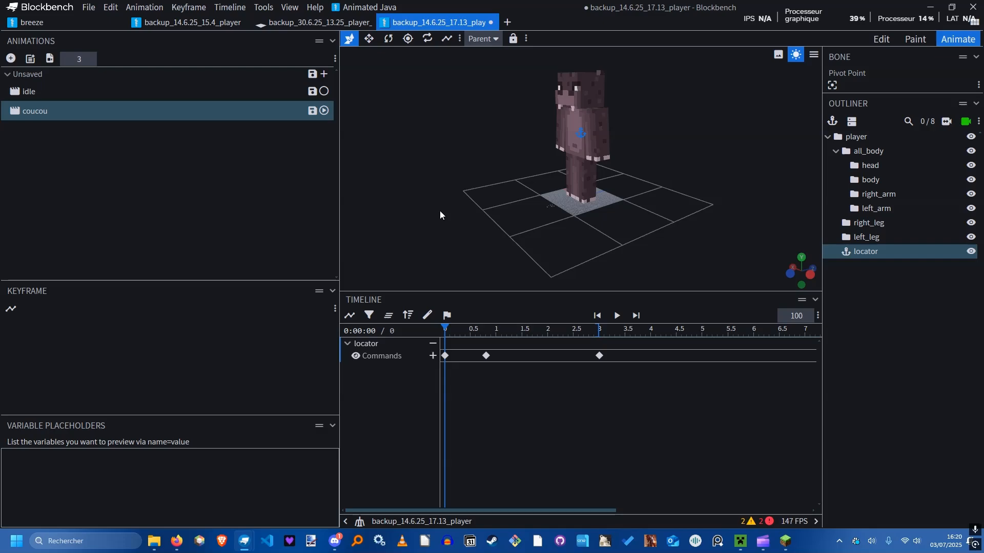
{"action": "key", "text": "ctrl+s"}
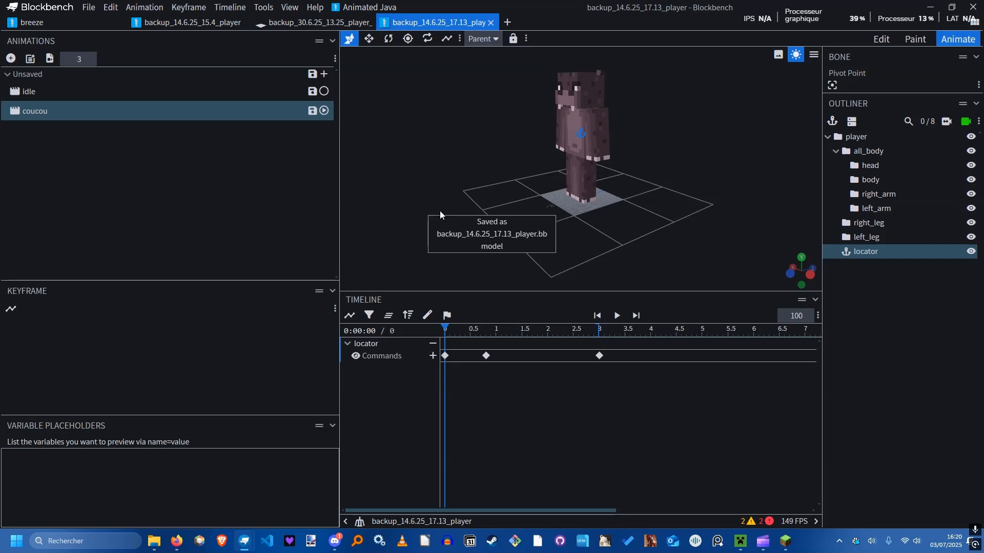
Switch to Minecraft, copy a command block into the hotbar, and select the light blue wool.
{"action": "left_click", "coordinate": [785, 542]}
{"action": "key", "text": "Escape"}
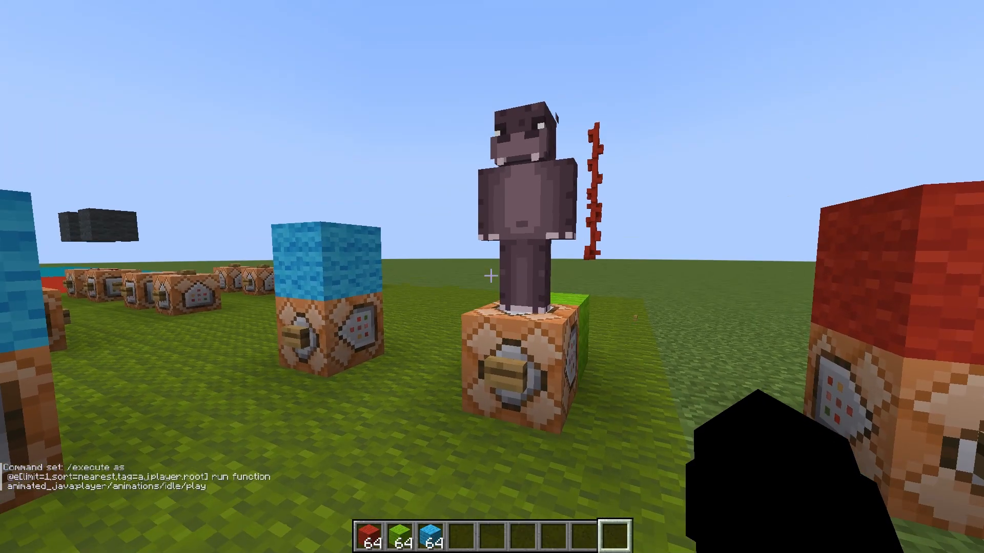
{"action": "key", "text": "w"}
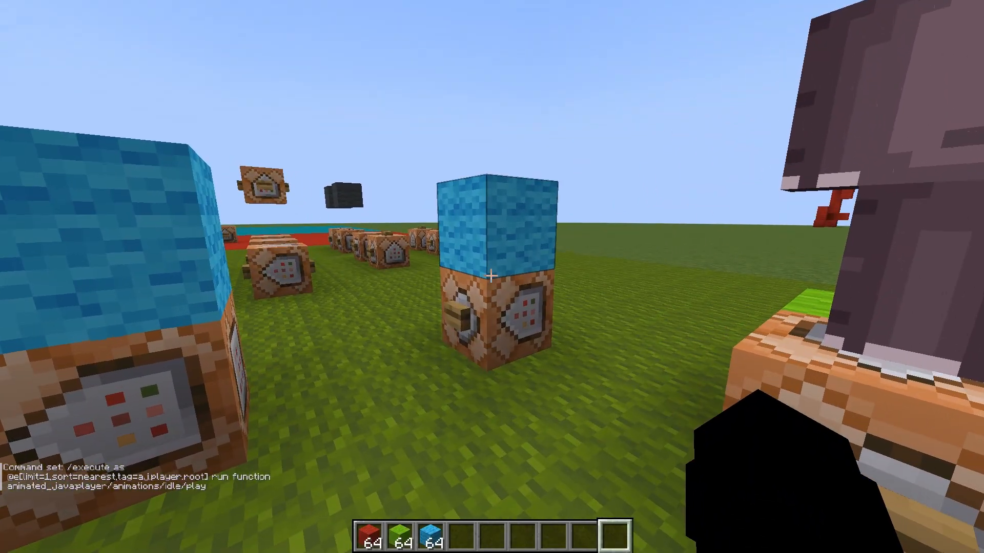
{"action": "key", "text": "s"}
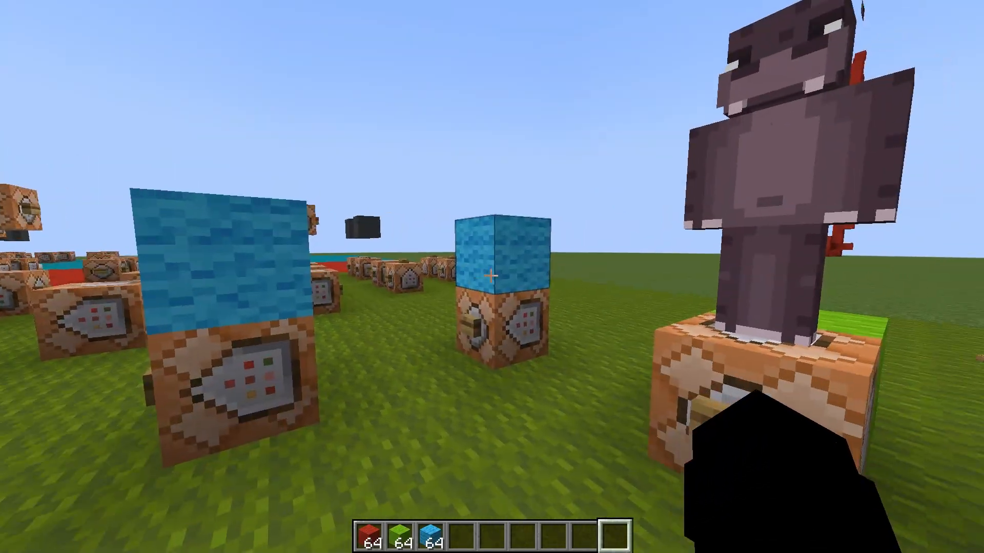
{"action": "middle_click", "coordinate": [491, 276]}
{"action": "key", "text": "3"}
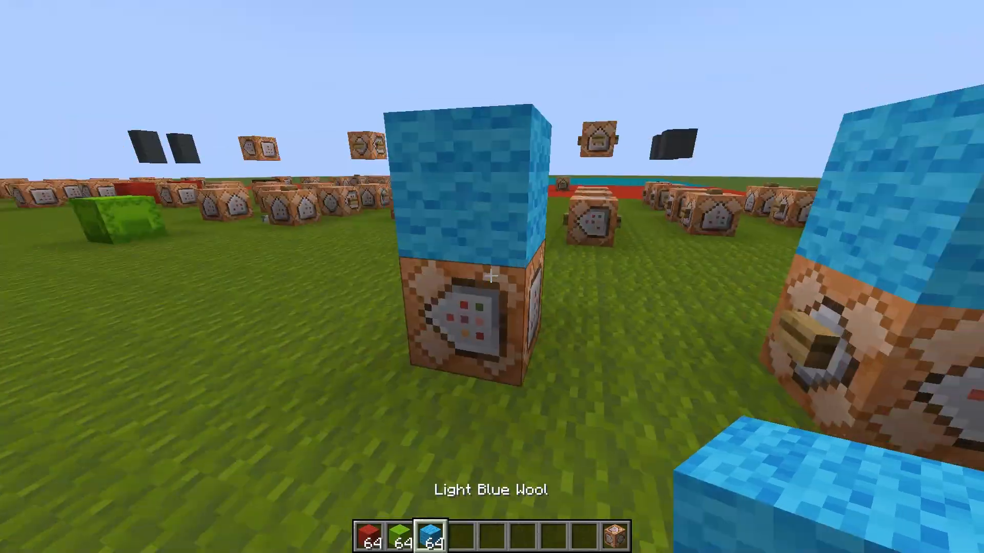
Switch to Blockbench, delete the coucou animation's middle locator Commands keyframe, between 0.5 and 1 second, and save the project.
{"action": "key", "text": "alt+Tab"}
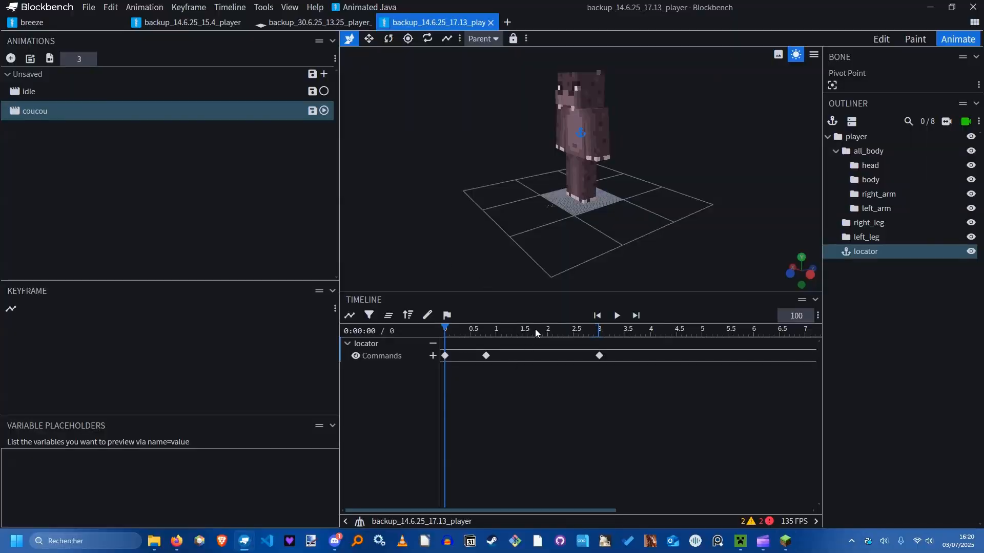
{"action": "left_click_drag", "start_coordinate": [495, 332], "coordinate": [443, 333]}
{"action": "left_click", "coordinate": [486, 356]}
{"action": "key", "text": "Delete"}
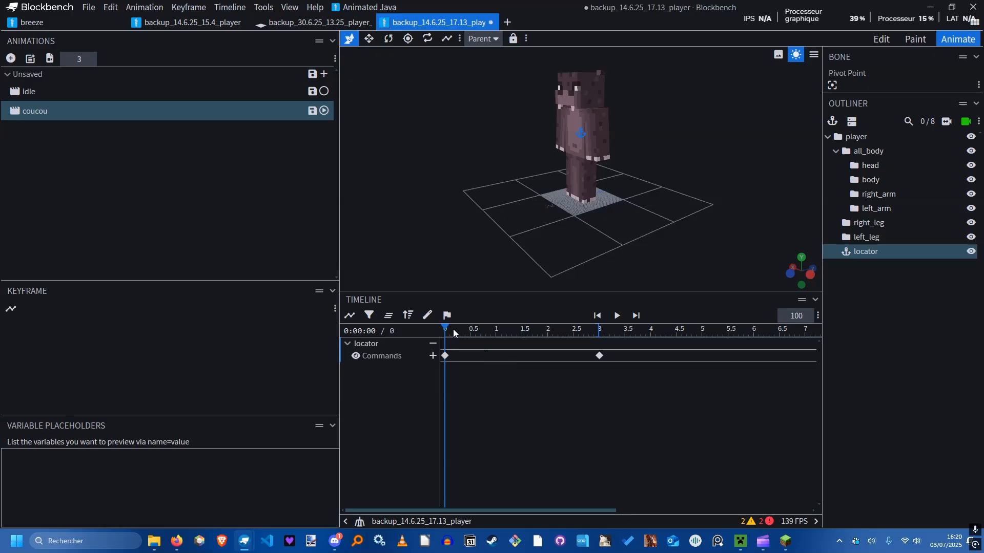
{"action": "key", "text": "ctrl+s"}
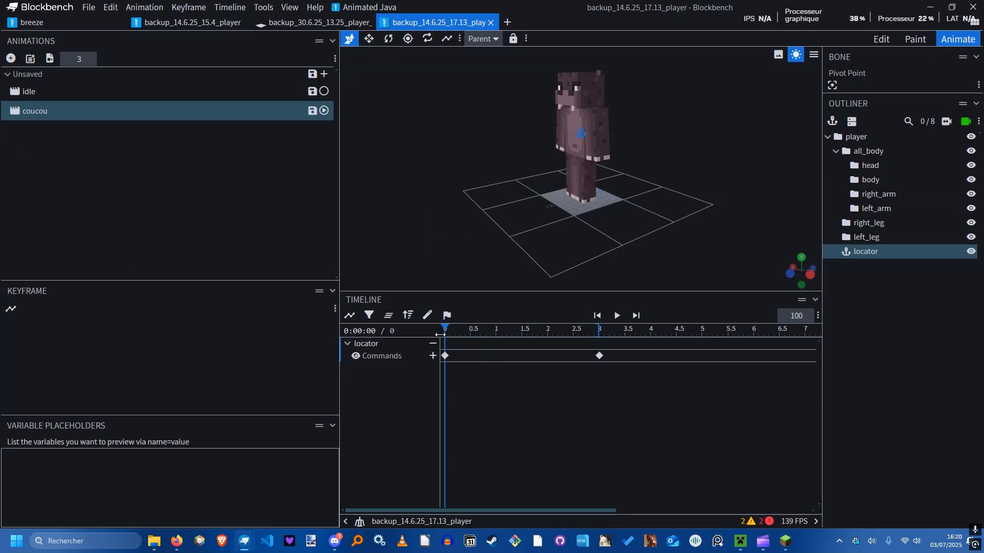
Inspect the locator's Commands keyframe at 0 seconds in the coucou and idle animations.
{"action": "left_click", "coordinate": [445, 355]}
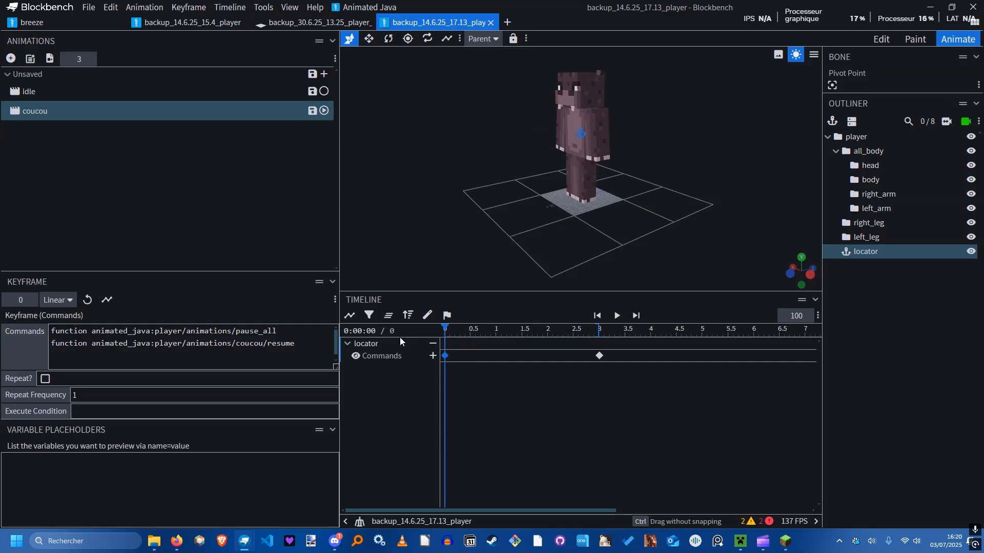
{"action": "left_click", "coordinate": [10, 74]}
{"action": "left_click", "coordinate": [17, 74]}
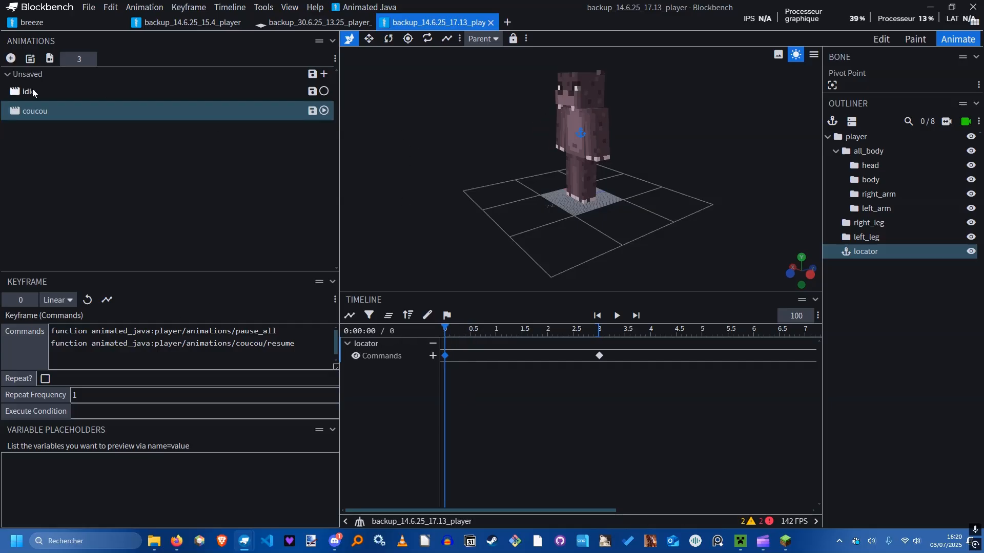
{"action": "left_click", "coordinate": [32, 91]}
{"action": "scroll", "coordinate": [554, 186], "scroll_direction": "up", "scroll_amount": 5}
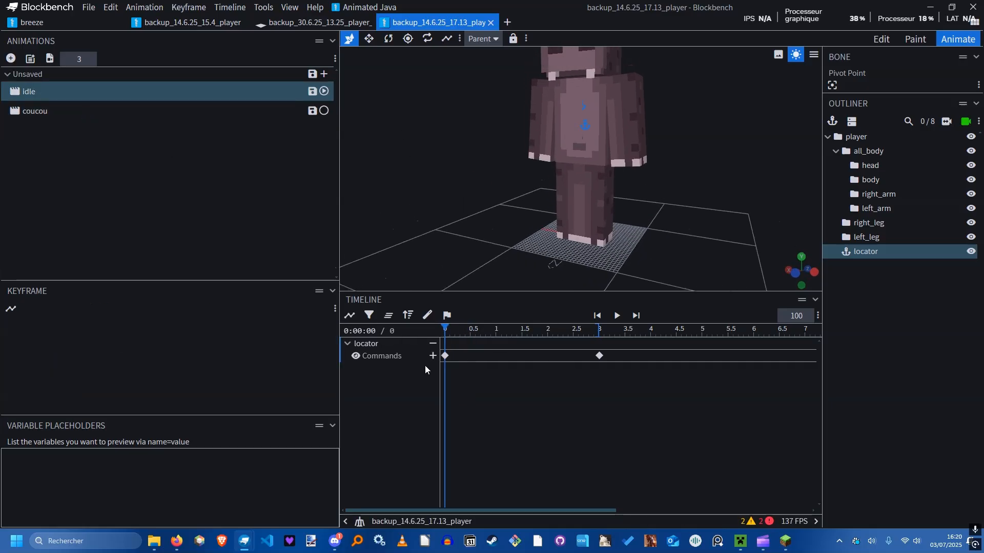
{"action": "left_click", "coordinate": [444, 356]}
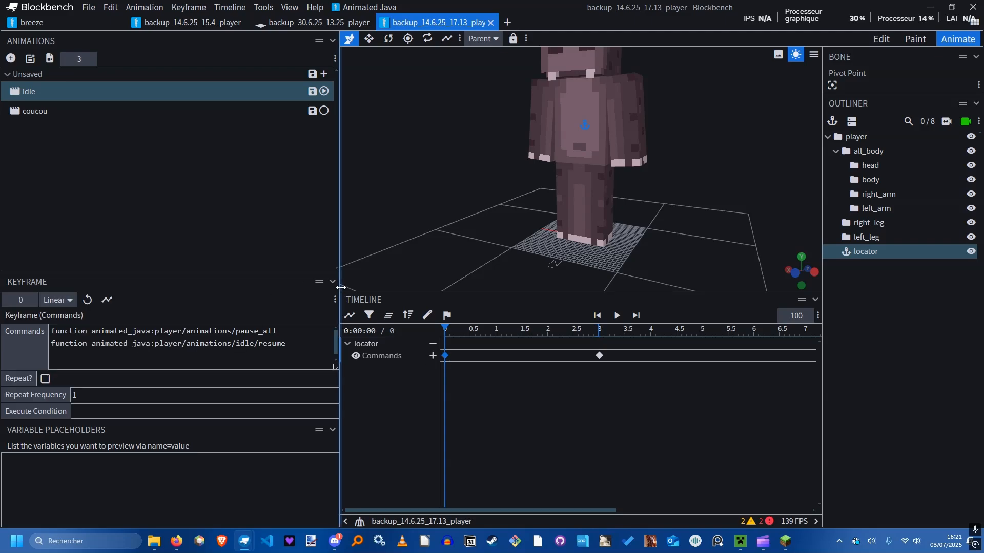
Widen the keyframe area and highlight the pause_all and idle/resume command lines of idle's starting keyframe.
{"action": "left_click_drag", "start_coordinate": [342, 289], "coordinate": [369, 290]}
{"action": "left_click_drag", "start_coordinate": [53, 332], "coordinate": [151, 334]}
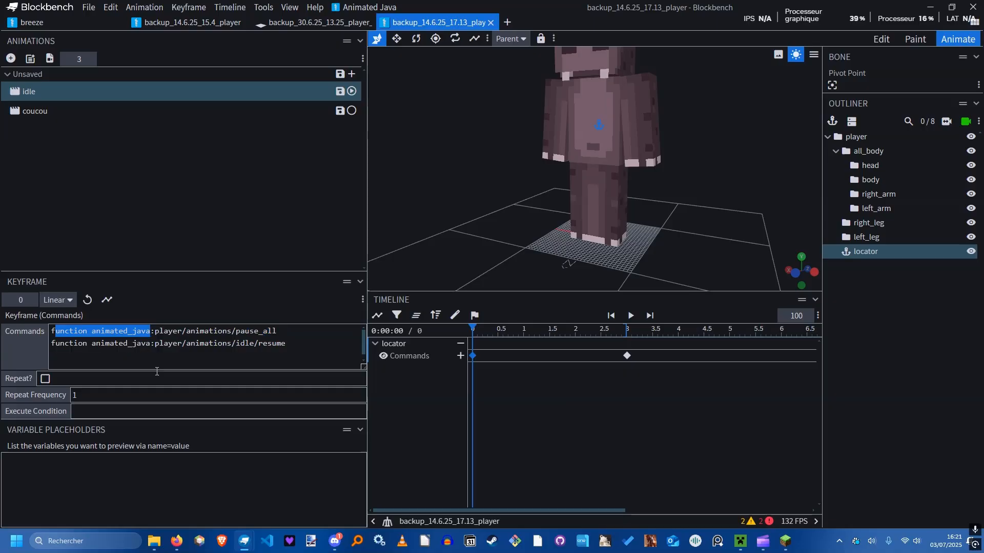
{"action": "left_click", "coordinate": [163, 379]}
{"action": "left_click", "coordinate": [45, 379]}
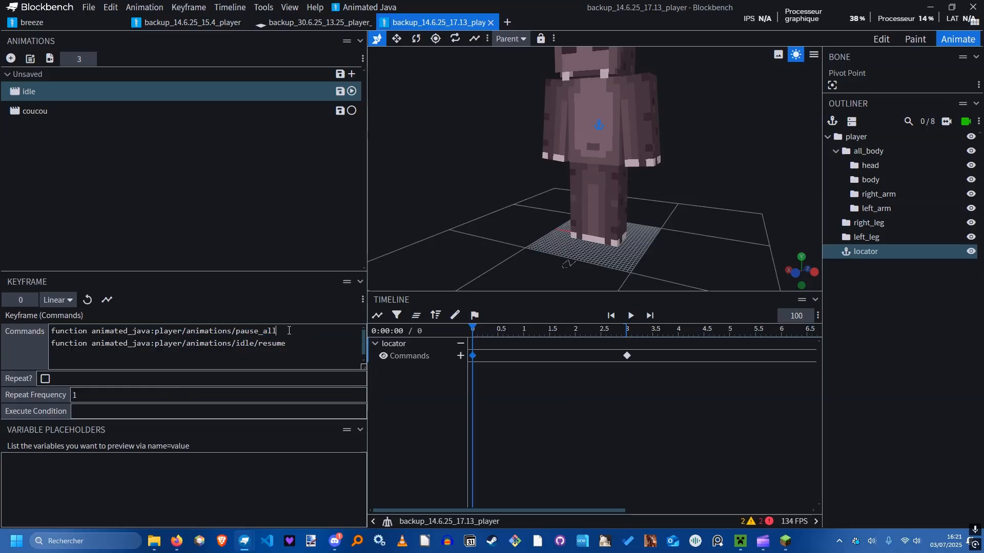
{"action": "left_click_drag", "start_coordinate": [289, 331], "coordinate": [147, 328]}
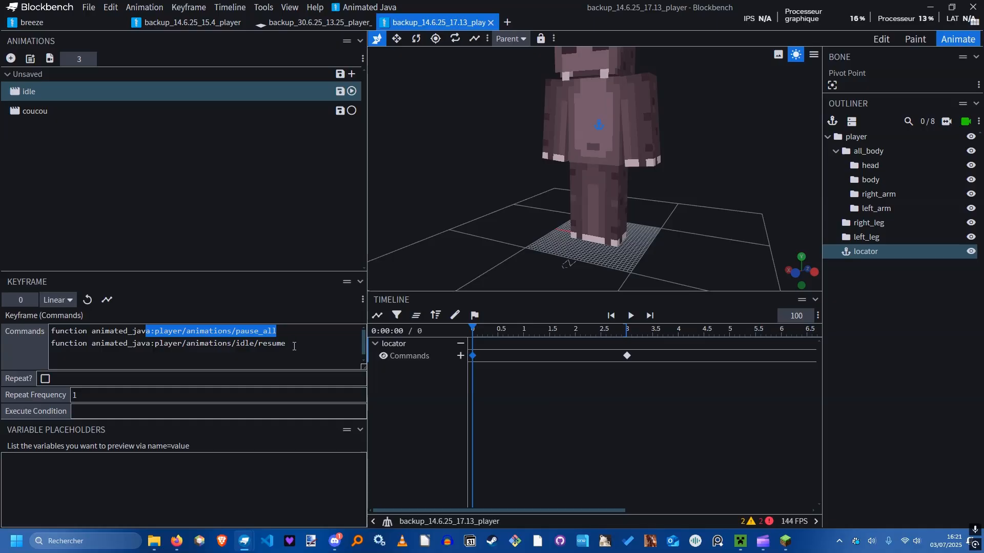
{"action": "left_click_drag", "start_coordinate": [295, 346], "coordinate": [79, 349]}
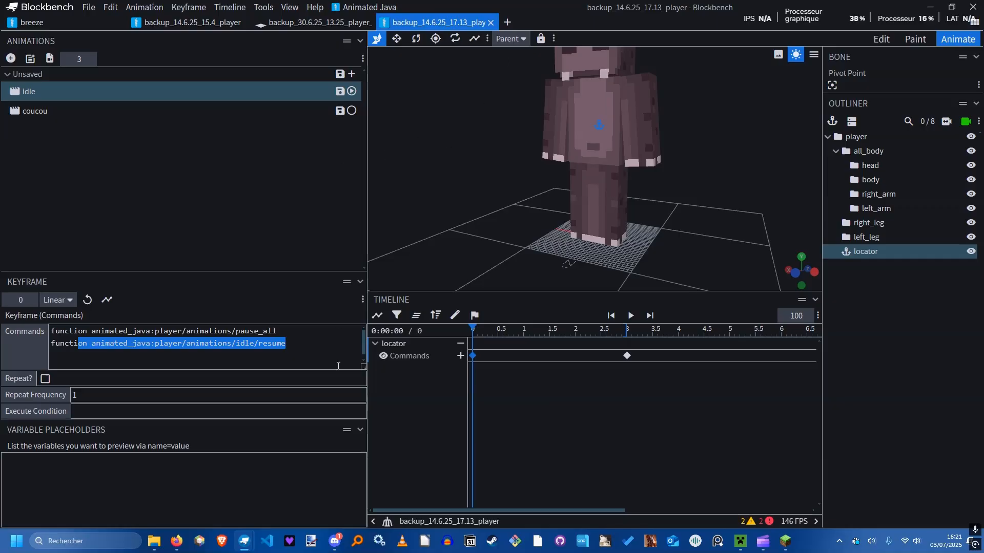
Re-examine the complete pause_all line and the animations/idle/resume ending in idle's starting keyframe commands.
{"action": "left_click", "coordinate": [294, 330]}
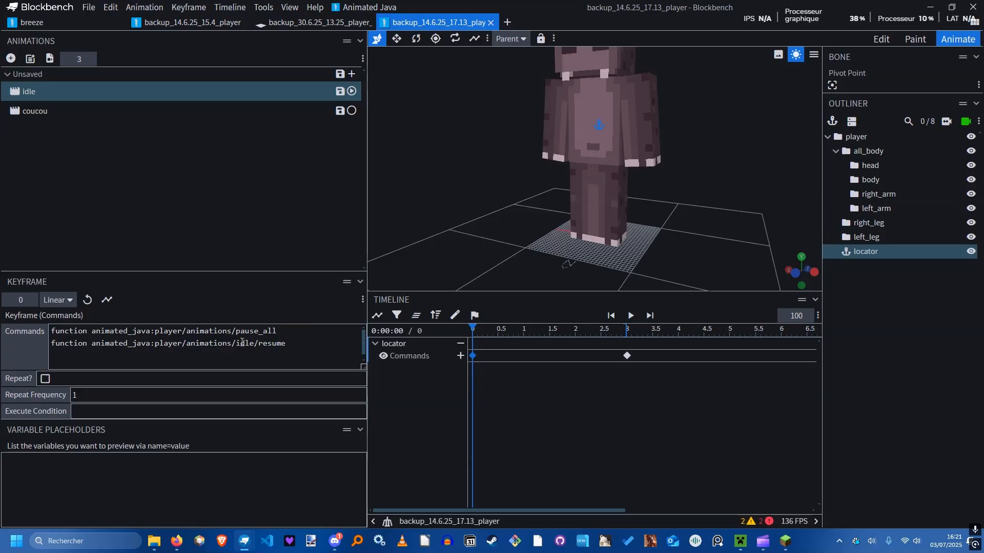
{"action": "left_click_drag", "start_coordinate": [279, 333], "coordinate": [84, 340]}
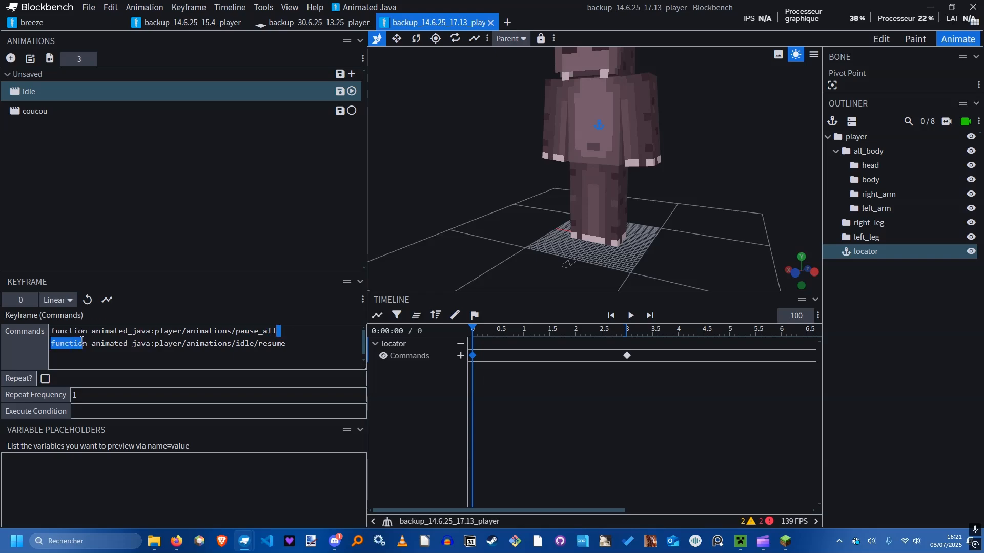
{"action": "left_click", "coordinate": [281, 343]}
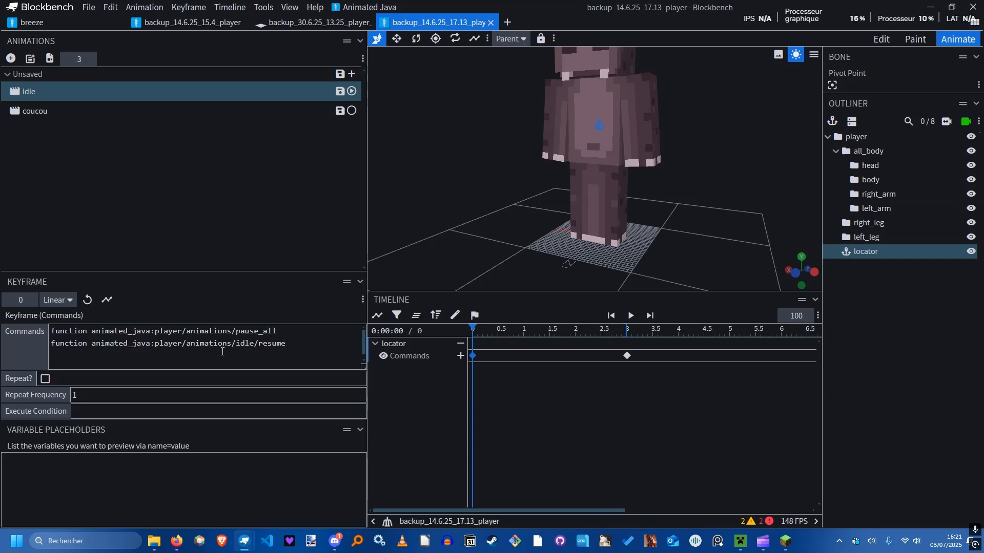
{"action": "left_click_drag", "start_coordinate": [199, 343], "coordinate": [284, 344]}
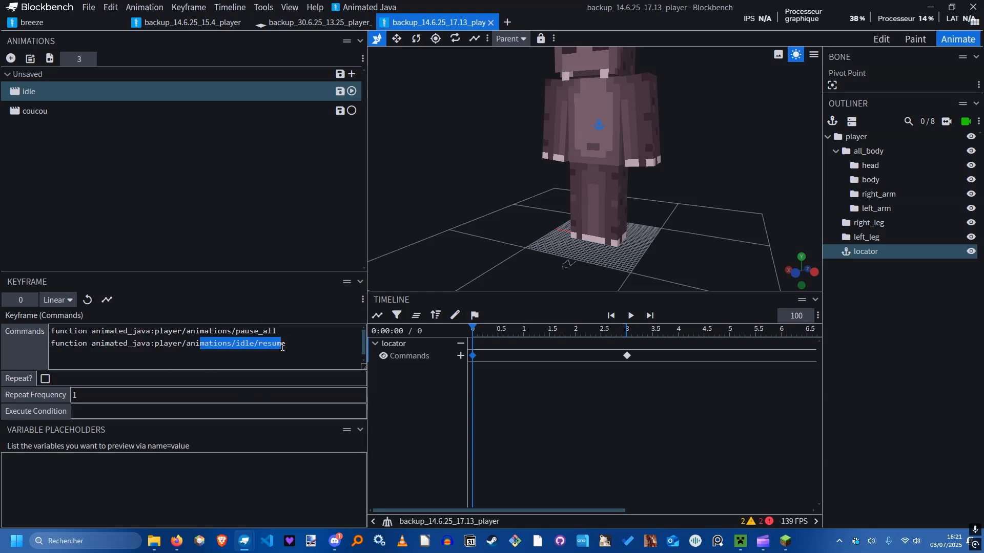
{"action": "left_click", "coordinate": [281, 343]}
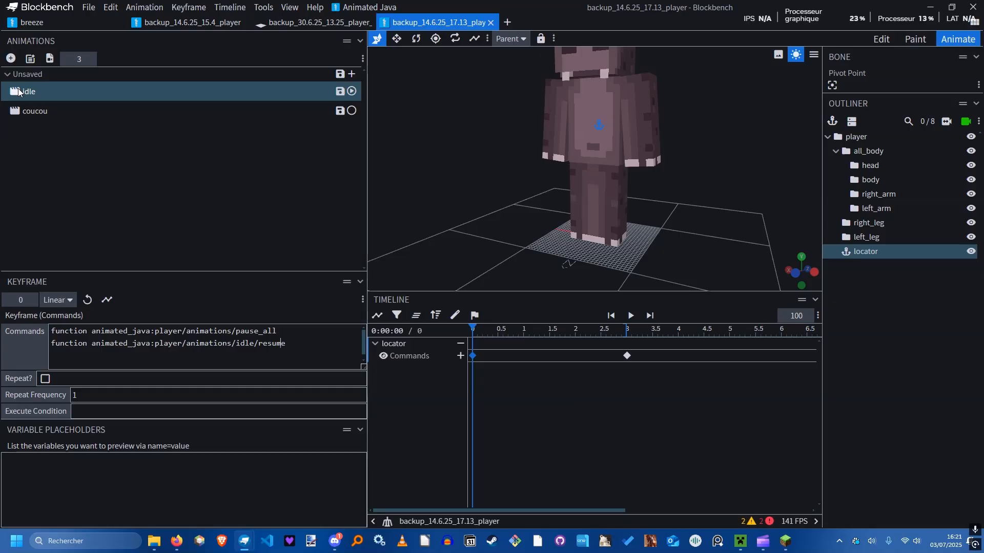
{"action": "triple_click", "coordinate": [165, 331]}
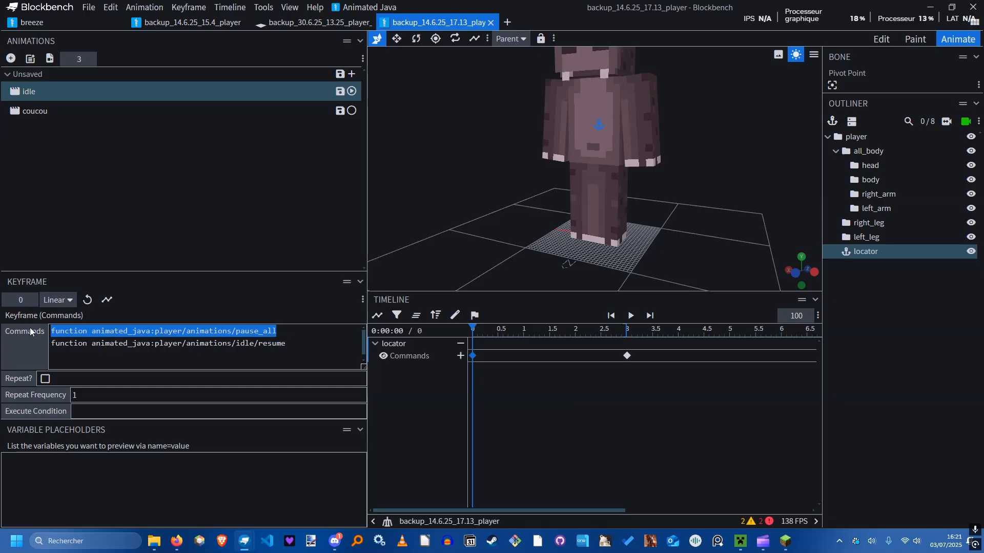
{"action": "triple_click", "coordinate": [249, 333]}
{"action": "left_click_drag", "start_coordinate": [223, 343], "coordinate": [294, 348]}
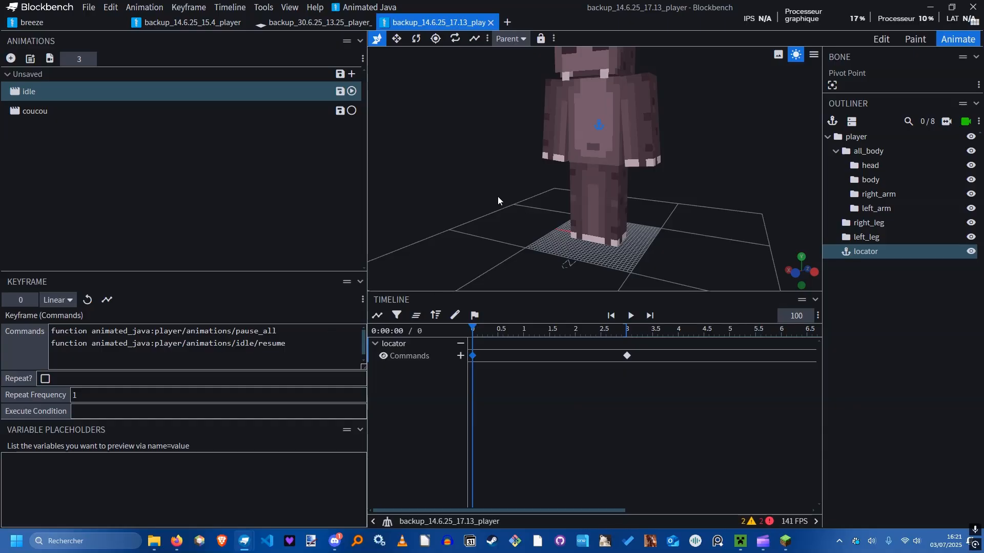
{"action": "left_click_drag", "start_coordinate": [497, 195], "coordinate": [475, 253]}
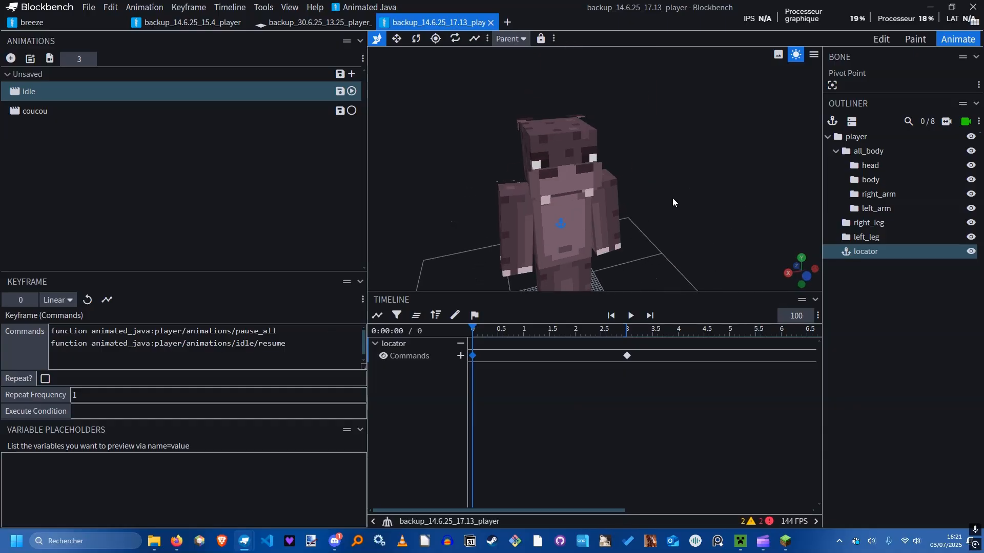
Preview the idle animation up to 2.6 seconds while reviewing its starting keyframe commands.
{"action": "left_click_drag", "start_coordinate": [713, 208], "coordinate": [682, 188]}
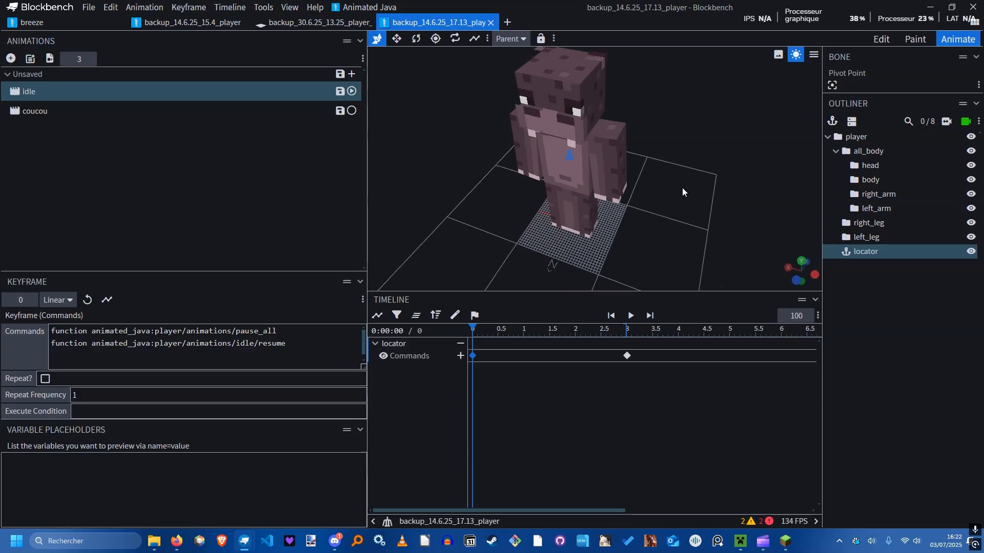
{"action": "left_click_drag", "start_coordinate": [309, 364], "coordinate": [51, 344]}
{"action": "left_click_drag", "start_coordinate": [474, 332], "coordinate": [606, 378]}
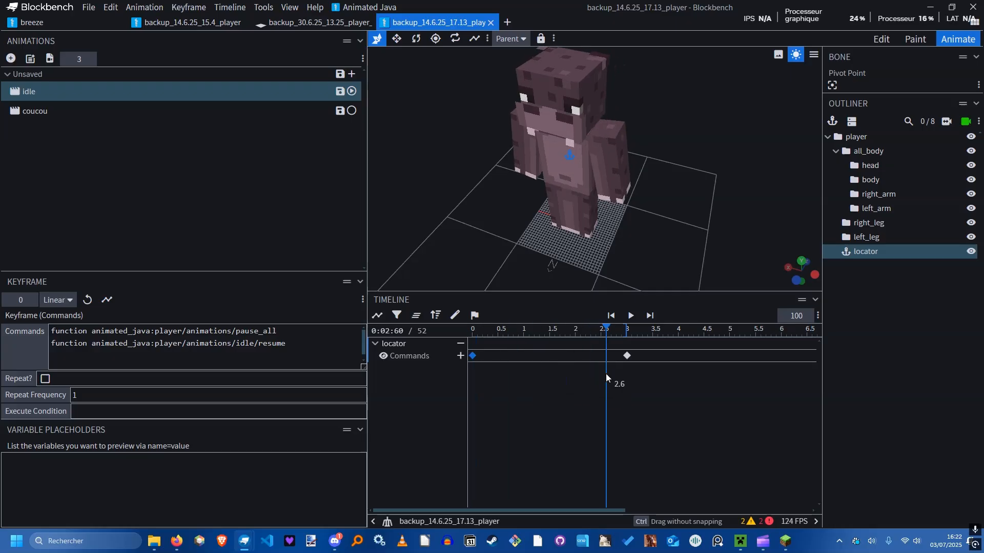
{"action": "left_click", "coordinate": [56, 111]}
{"action": "left_click", "coordinate": [54, 92]}
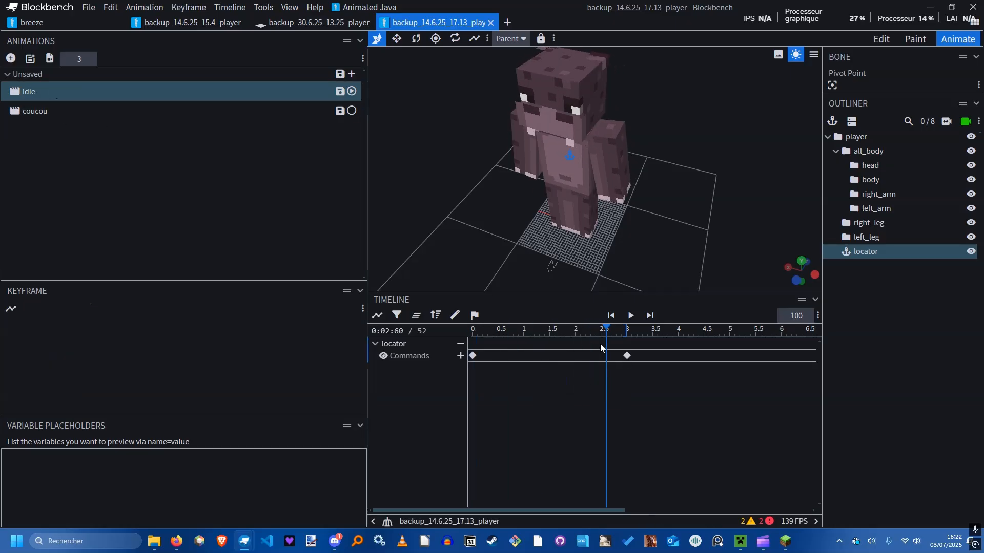
Examine the coucou/play function command in idle's locator Commands keyframe at 3 seconds.
{"action": "left_click", "coordinate": [627, 356]}
{"action": "left_click_drag", "start_coordinate": [609, 332], "coordinate": [627, 335]}
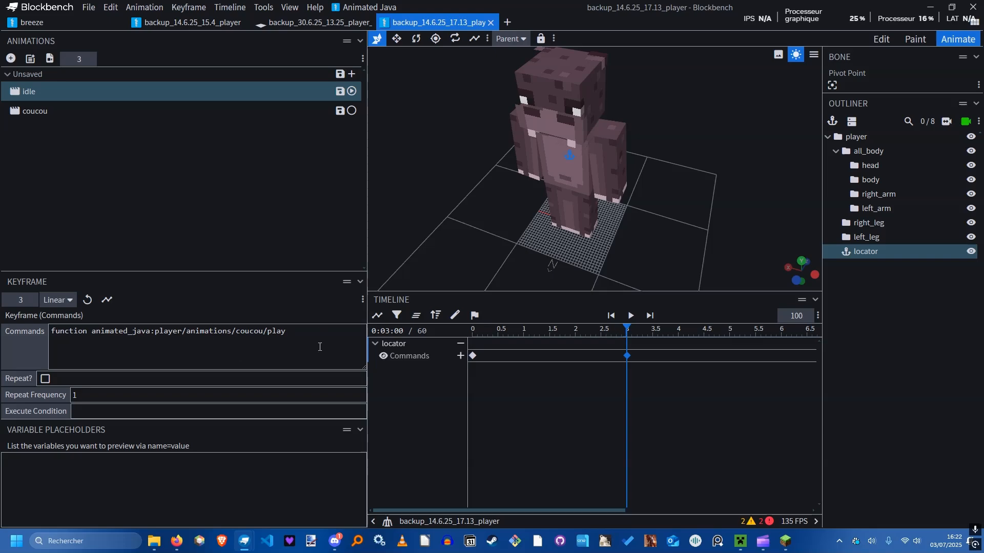
{"action": "left_click_drag", "start_coordinate": [288, 333], "coordinate": [148, 336]}
{"action": "left_click", "coordinate": [89, 334]}
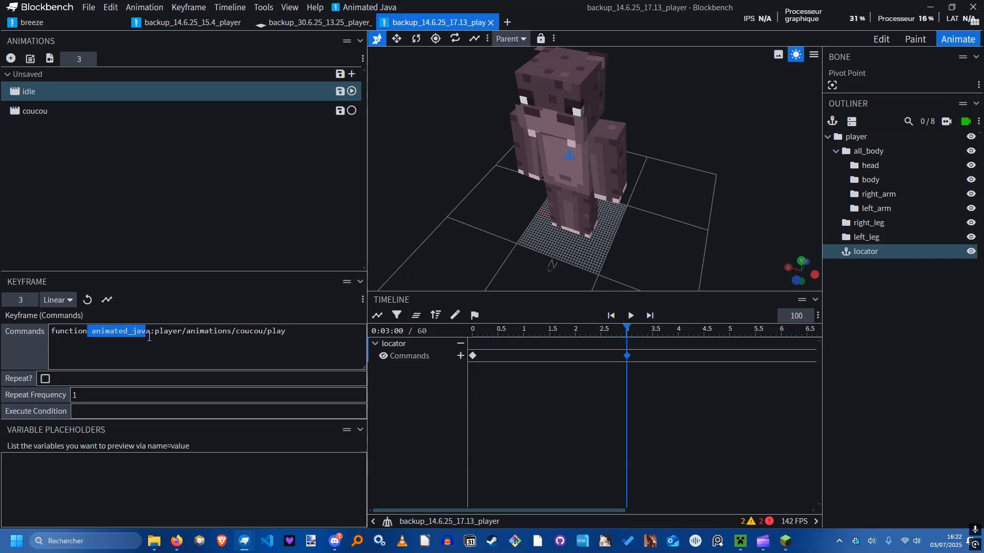
{"action": "left_click", "coordinate": [204, 331]}
{"action": "double_click", "coordinate": [248, 332]}
{"action": "double_click", "coordinate": [276, 331]}
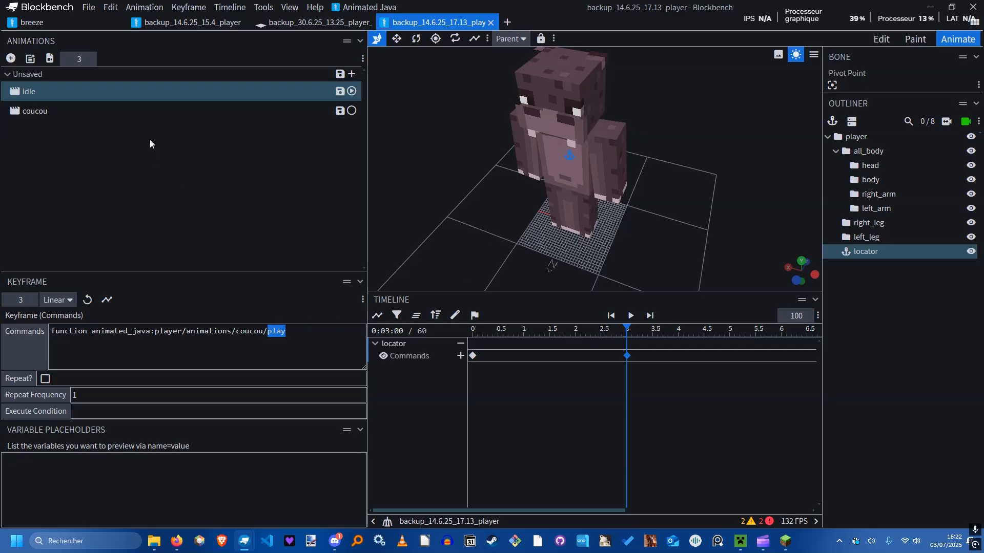
Examine the pause_all and coucou/resume command lines in the coucou animation's starting locator keyframe.
{"action": "left_click", "coordinate": [119, 117]}
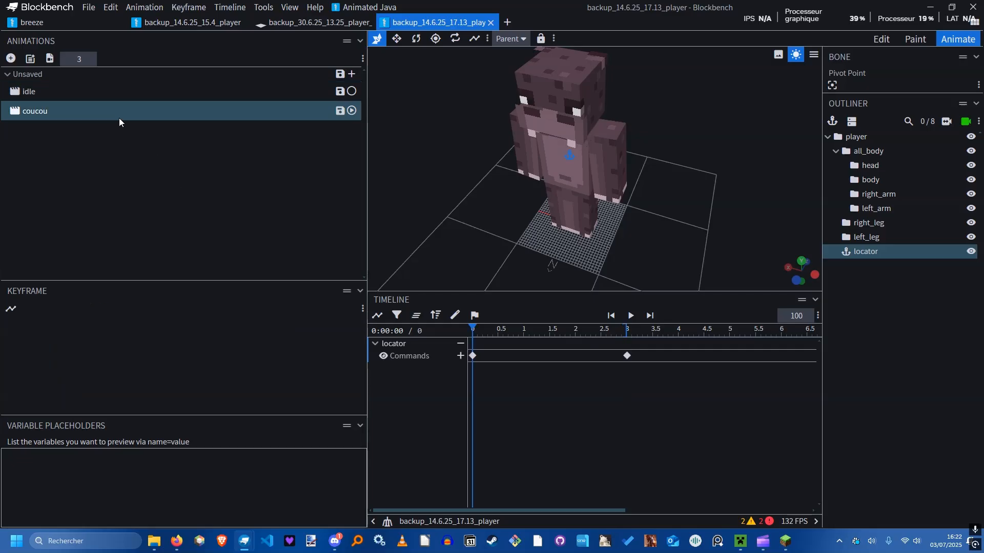
{"action": "left_click", "coordinate": [473, 355]}
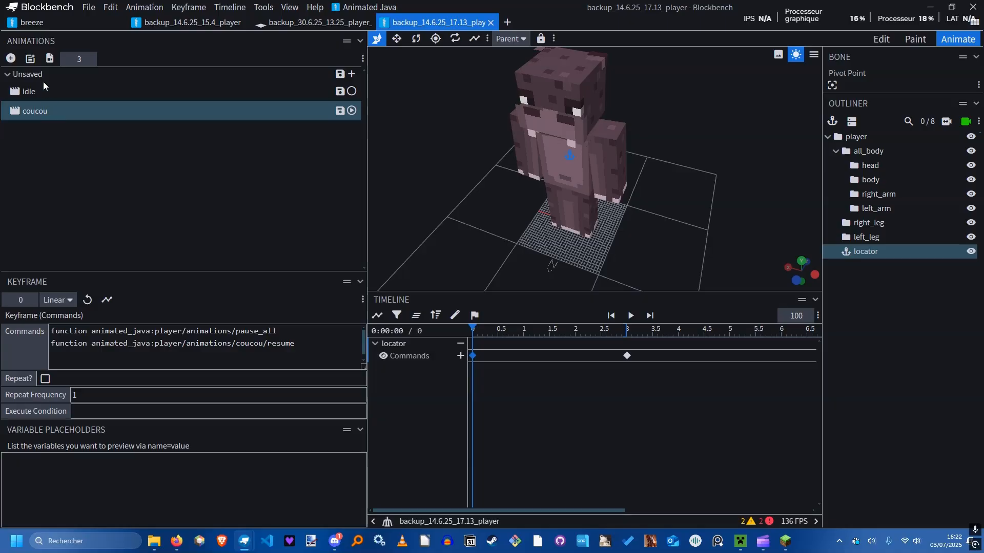
{"action": "left_click_drag", "start_coordinate": [308, 334], "coordinate": [91, 331]}
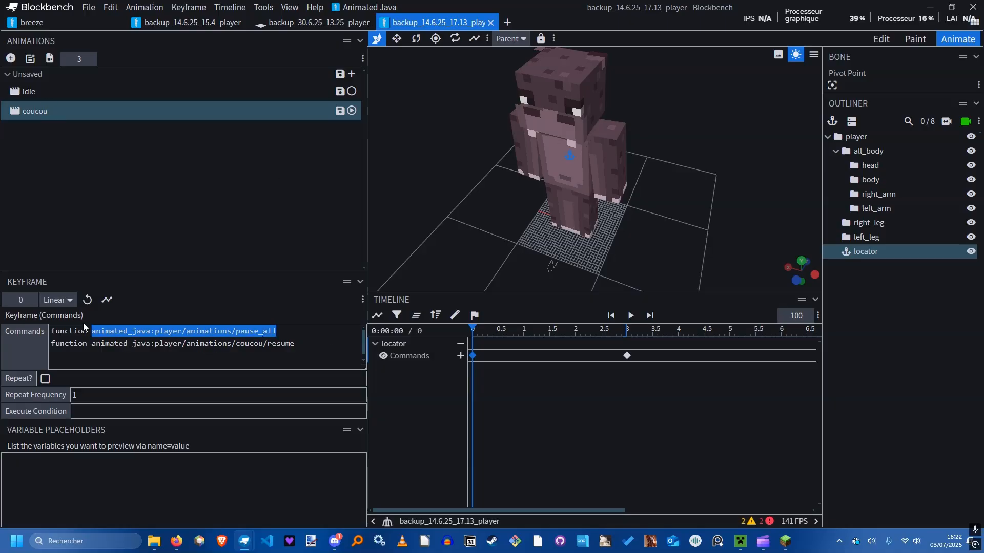
{"action": "triple_click", "coordinate": [254, 331]}
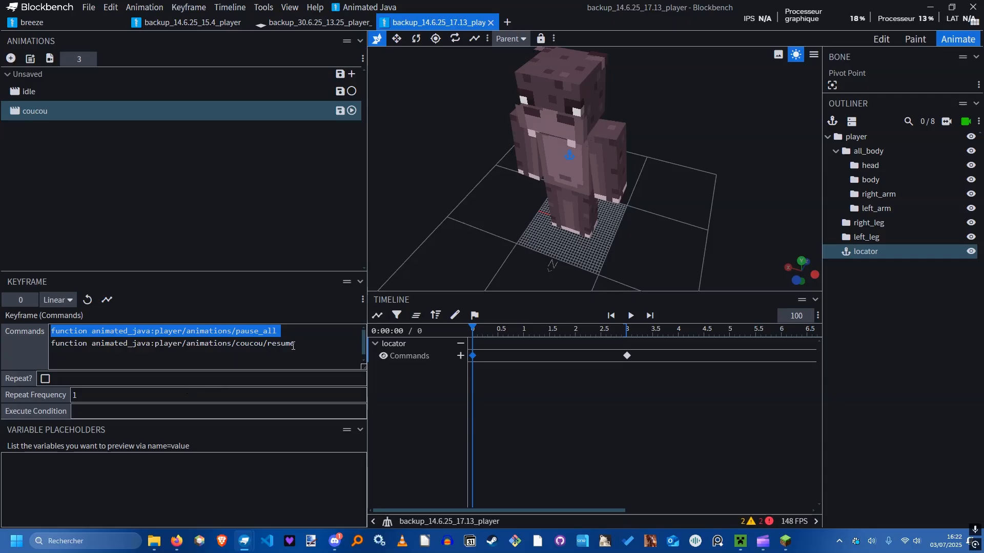
{"action": "double_click", "coordinate": [121, 343]}
{"action": "left_click", "coordinate": [191, 344]}
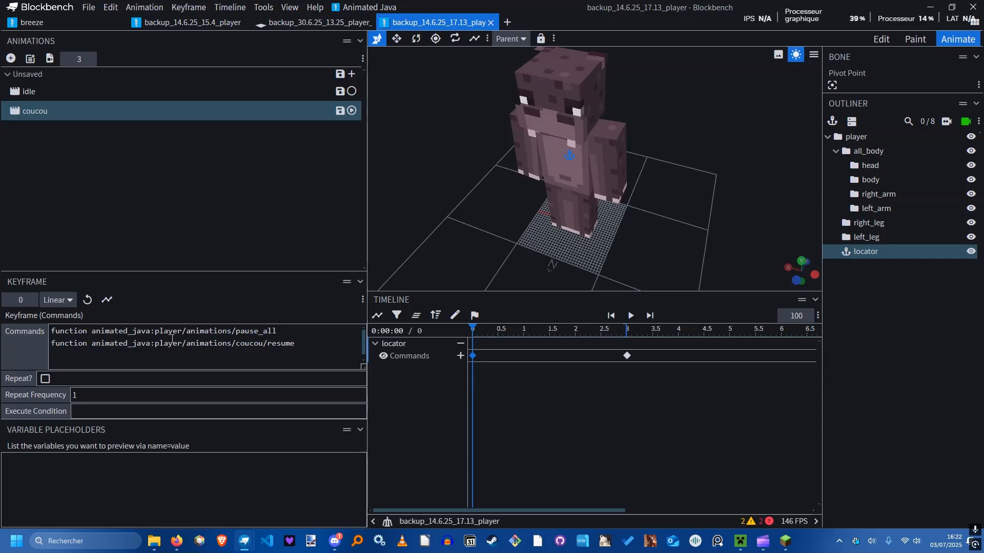
{"action": "left_click_drag", "start_coordinate": [159, 343], "coordinate": [245, 346]}
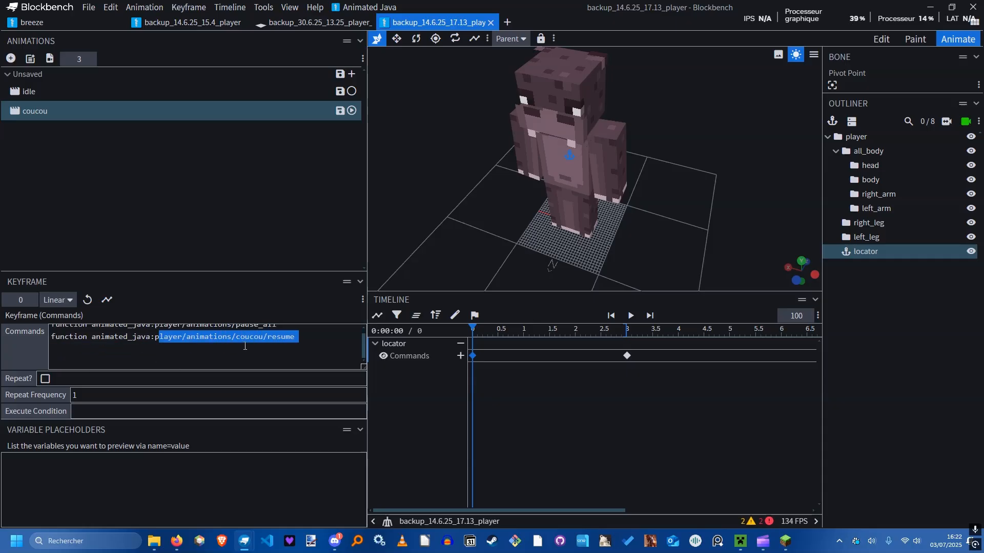
{"action": "double_click", "coordinate": [291, 342]}
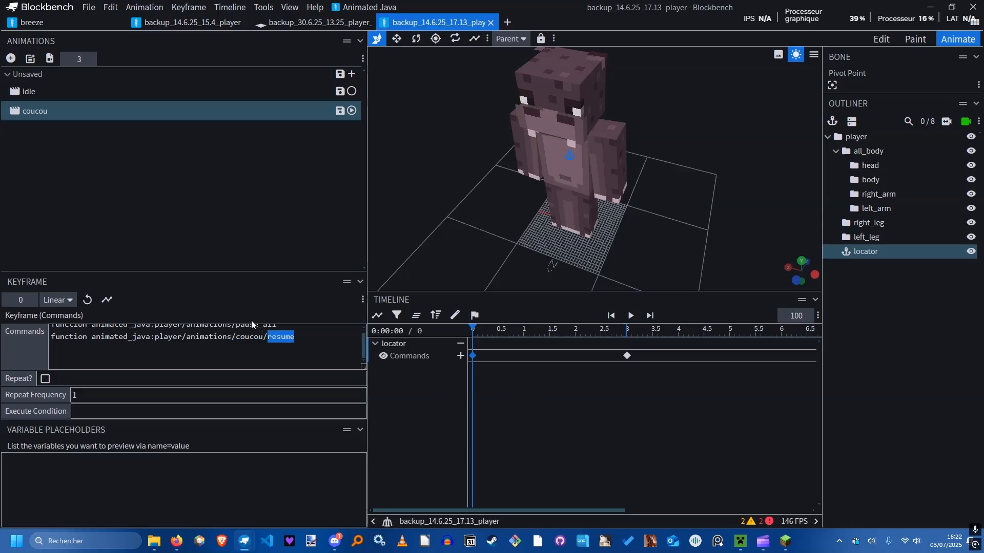
{"action": "scroll", "coordinate": [251, 328], "scroll_direction": "up", "scroll_amount": 1}
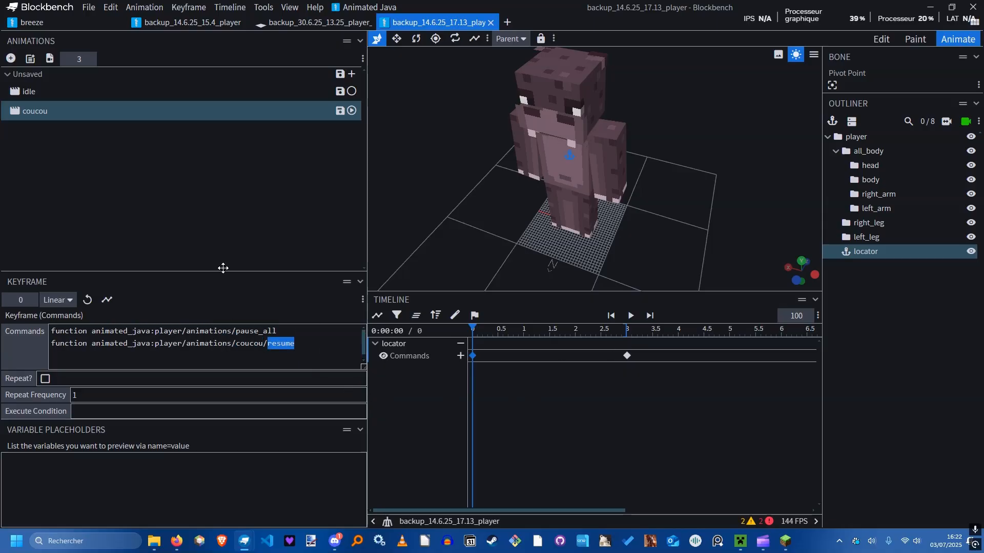
Compare the play commands in the 3-second locator keyframes of the idle and coucou animations.
{"action": "left_click", "coordinate": [16, 90]}
{"action": "left_click", "coordinate": [627, 356]}
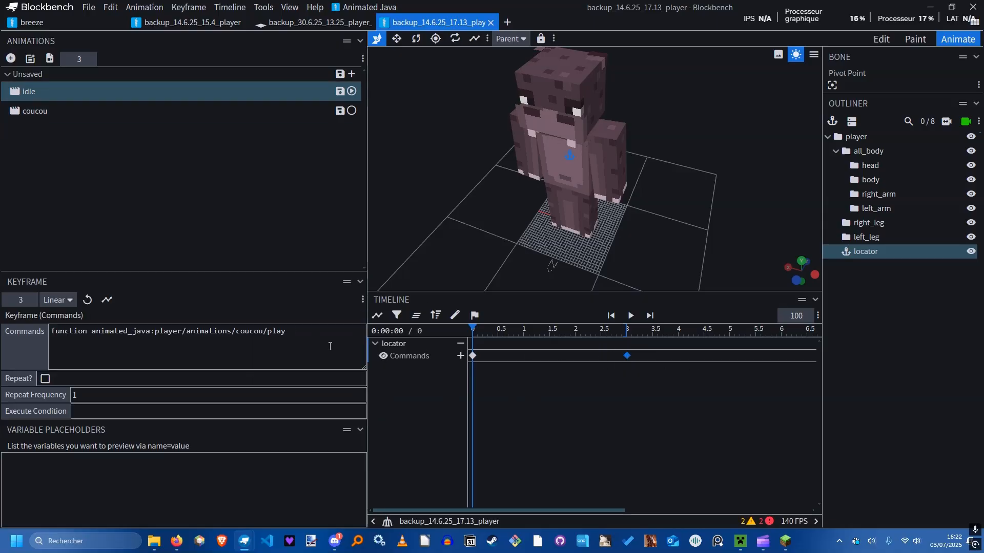
{"action": "double_click", "coordinate": [277, 331]}
{"action": "left_click", "coordinate": [127, 117]}
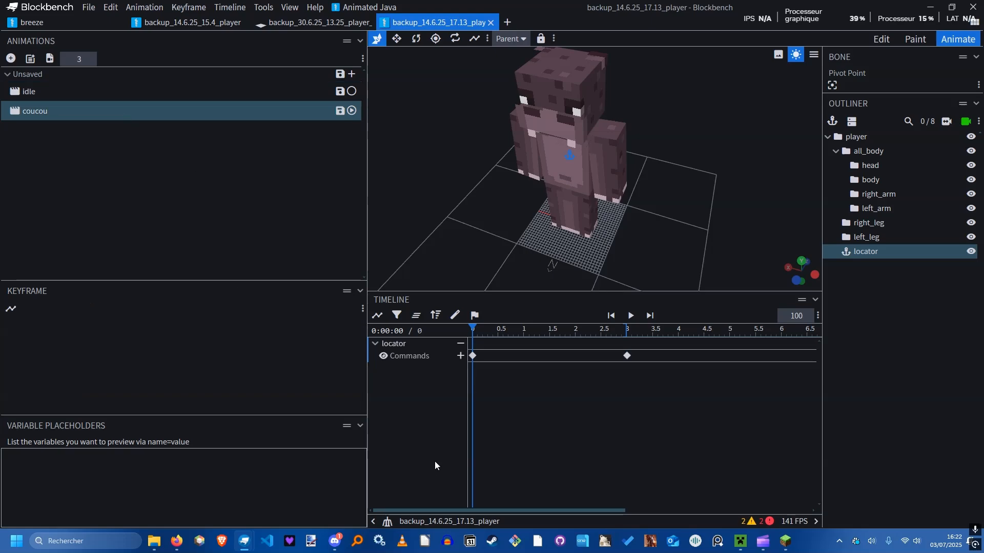
{"action": "left_click", "coordinate": [628, 356]}
{"action": "left_click_drag", "start_coordinate": [603, 330], "coordinate": [625, 354]}
{"action": "left_click_drag", "start_coordinate": [332, 340], "coordinate": [29, 332]}
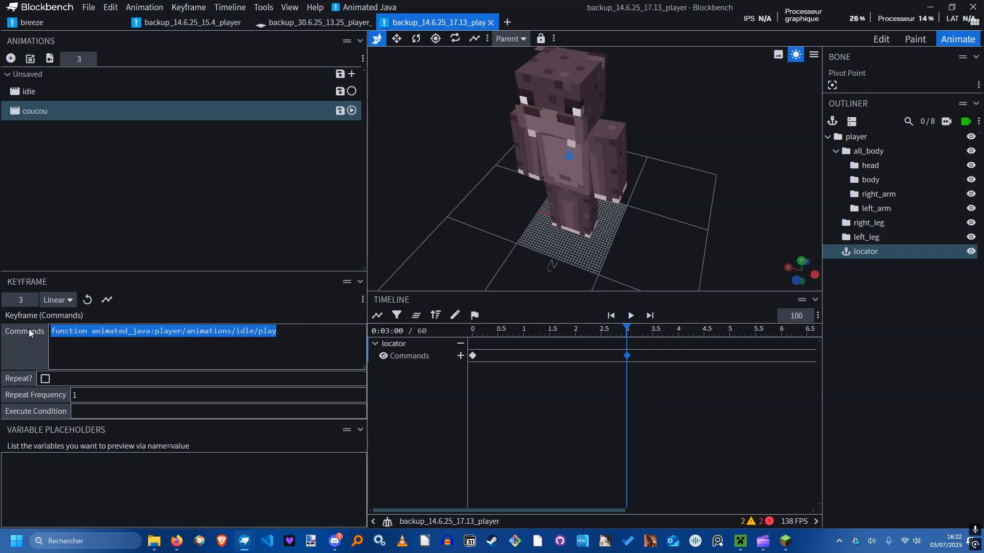
Return to the idle animation and export the player model with Animated Java.
{"action": "left_click", "coordinate": [21, 93]}
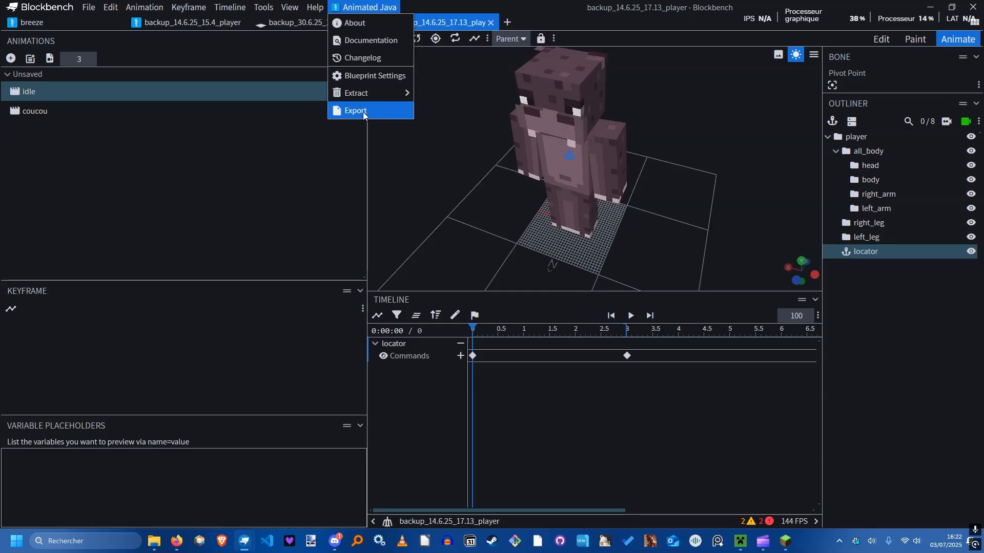
{"action": "left_click", "coordinate": [363, 111]}
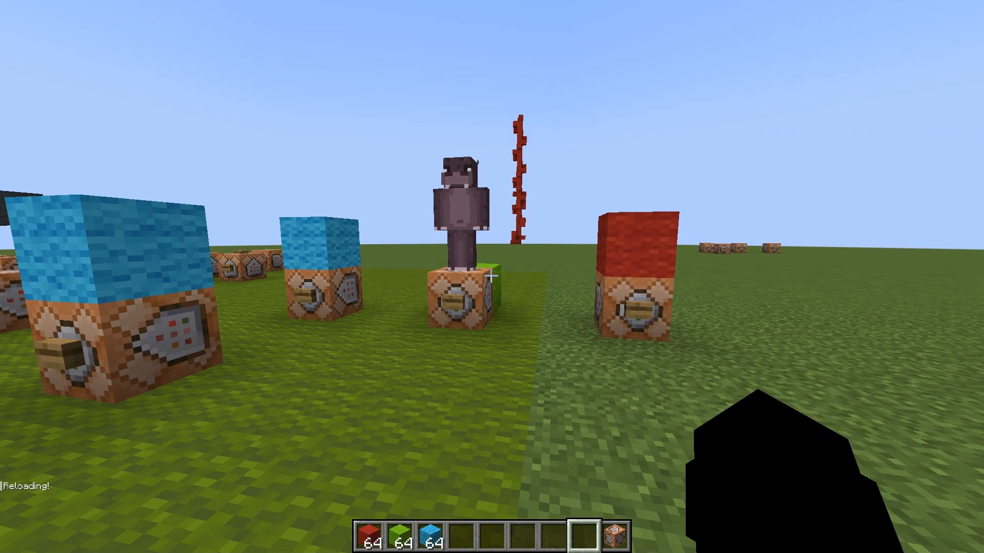
In Minecraft, remove the existing player model, summon a new one and watch its animations alternate.
{"action": "key", "text": "w"}
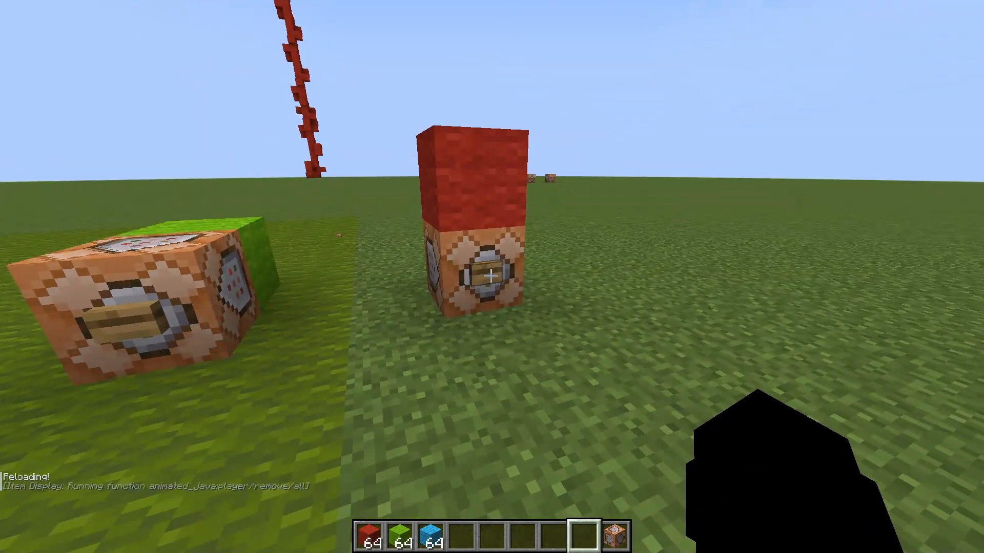
{"action": "key", "text": "s"}
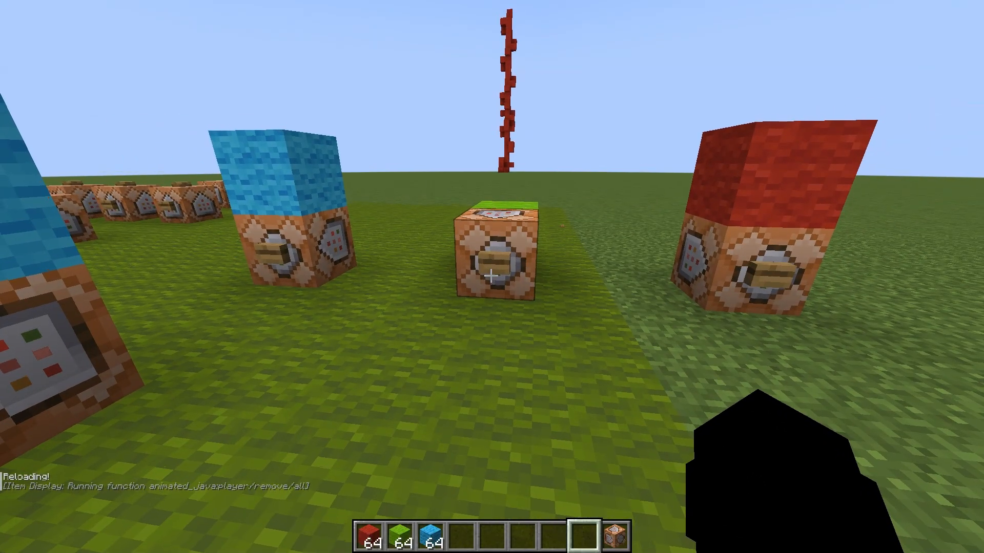
{"action": "right_click", "coordinate": [491, 277]}
{"action": "key", "text": "s"}
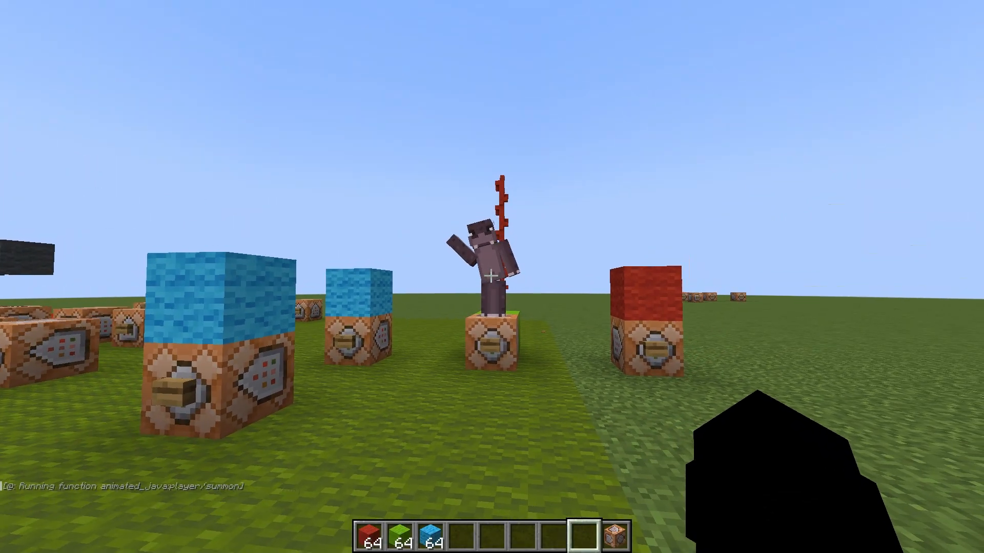
{"action": "key", "text": "w"}
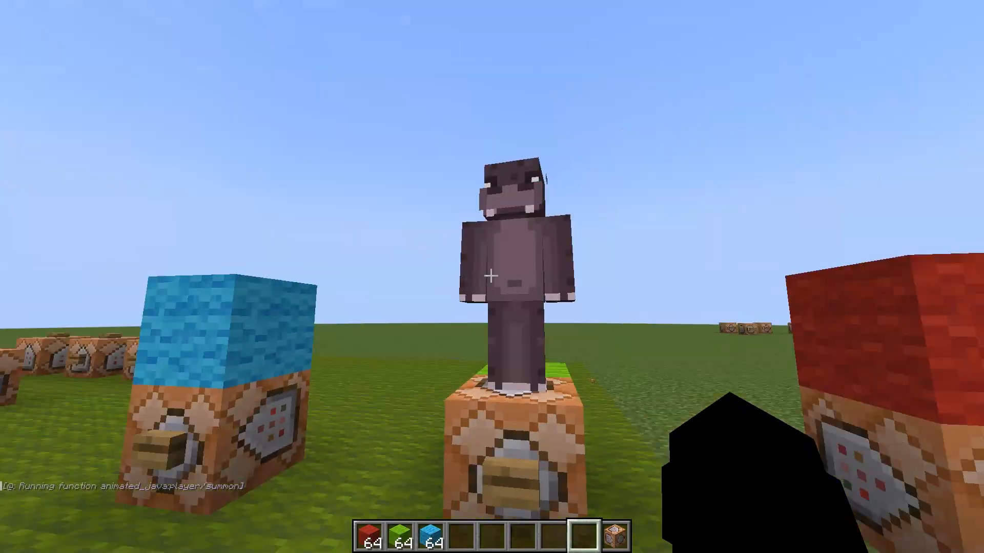
{"action": "key", "text": "w"}
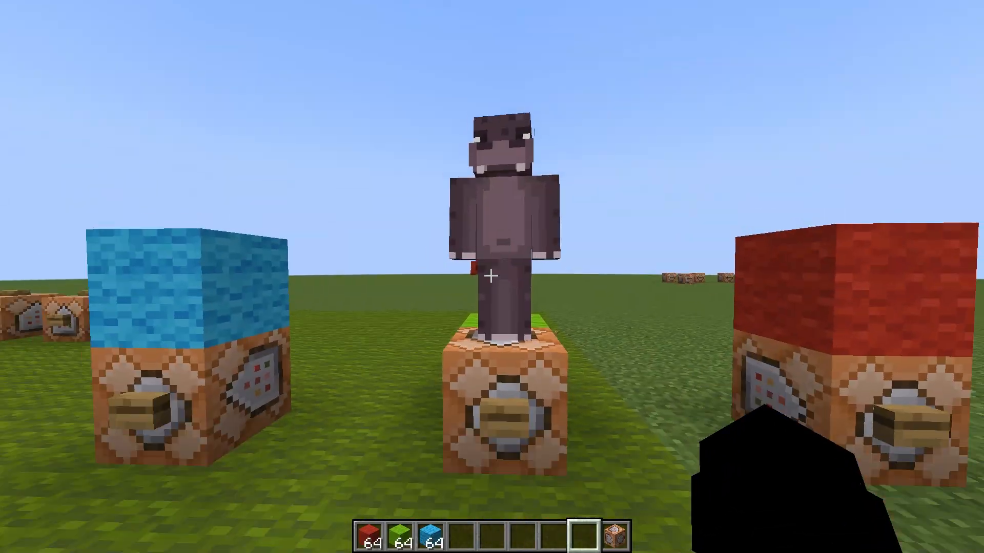
{"action": "key", "text": "s"}
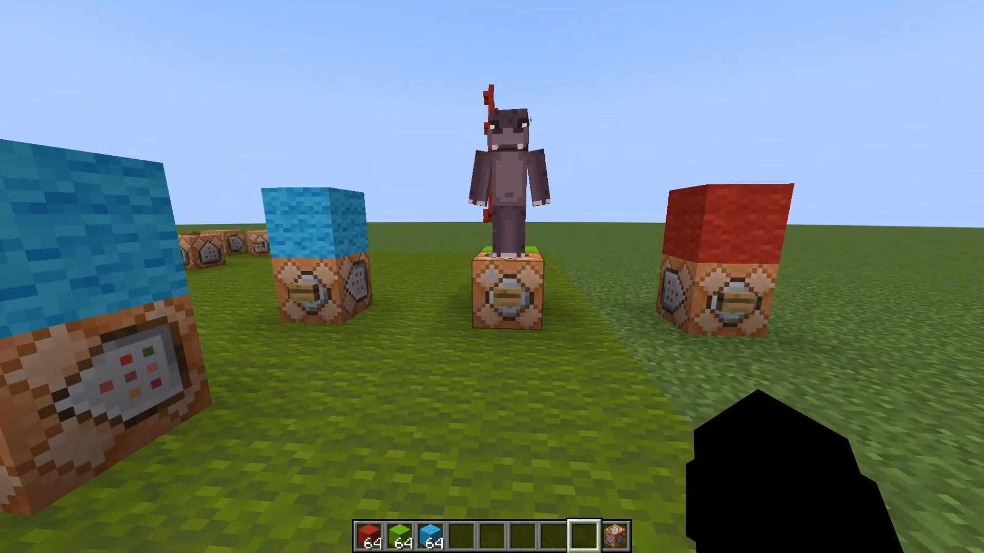
{"action": "key", "text": "s"}
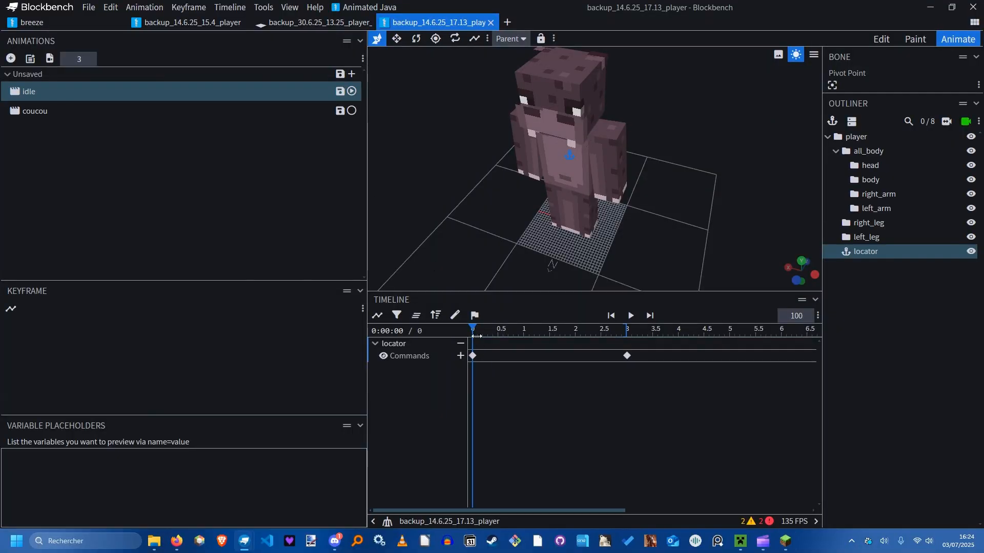
Switch to Blockbench and add an empty locator Commands keyframe at 1.25 seconds in the idle animation.
{"action": "left_click", "coordinate": [473, 356]}
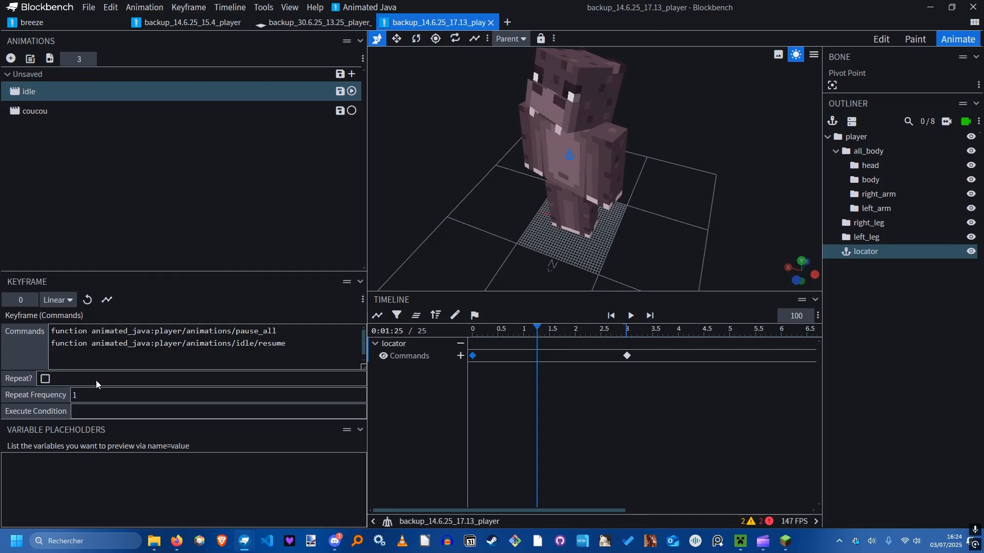
{"action": "left_click", "coordinate": [460, 356]}
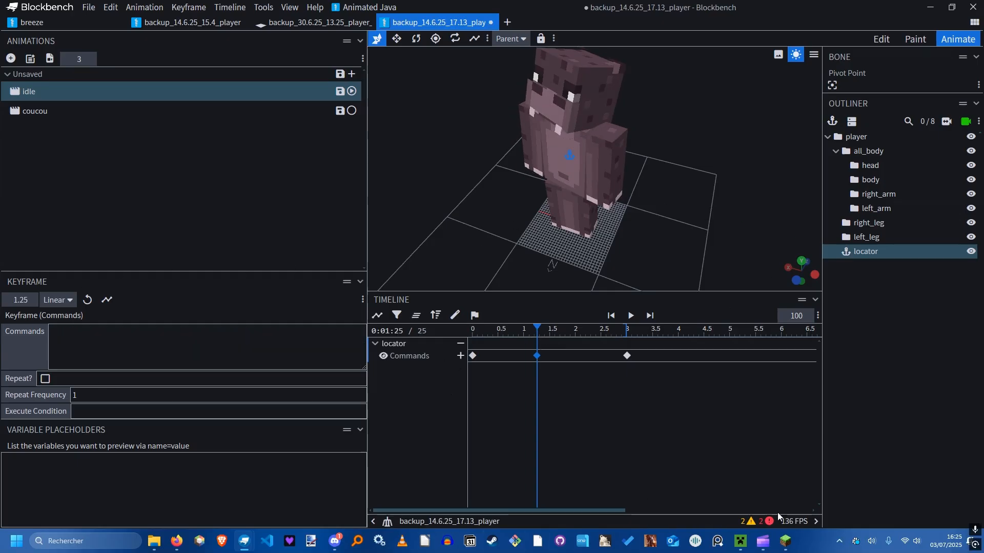
Switch to Minecraft and begin a /playsound chat command with the sound minecraft:block.anvil.break.
{"action": "left_click", "coordinate": [784, 541]}
{"action": "left_click", "coordinate": [561, 177]}
{"action": "key", "text": "slash"}
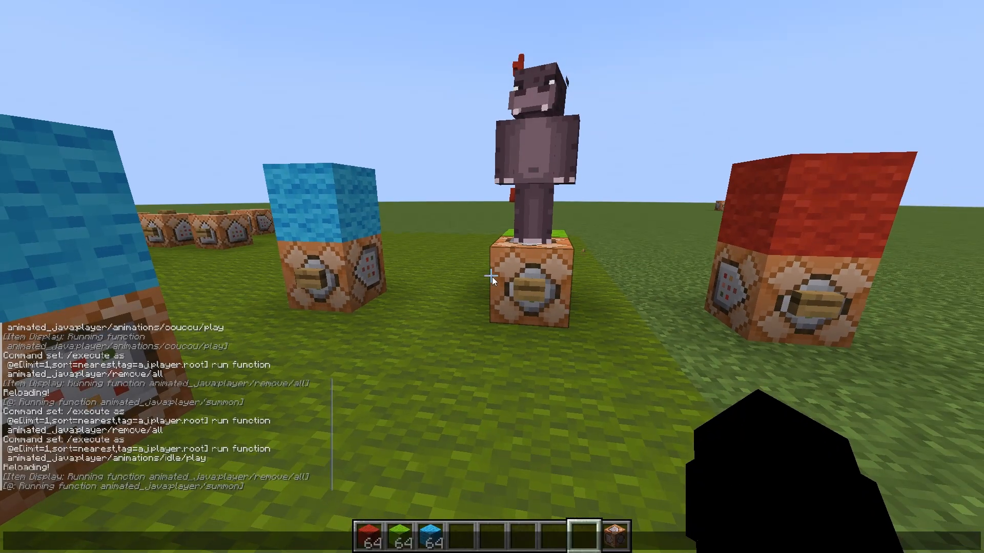
{"action": "type", "text": "p"}
{"action": "key", "text": "Tab"}
{"action": "key", "text": "Tab"}
{"action": "key", "text": "Tab"}
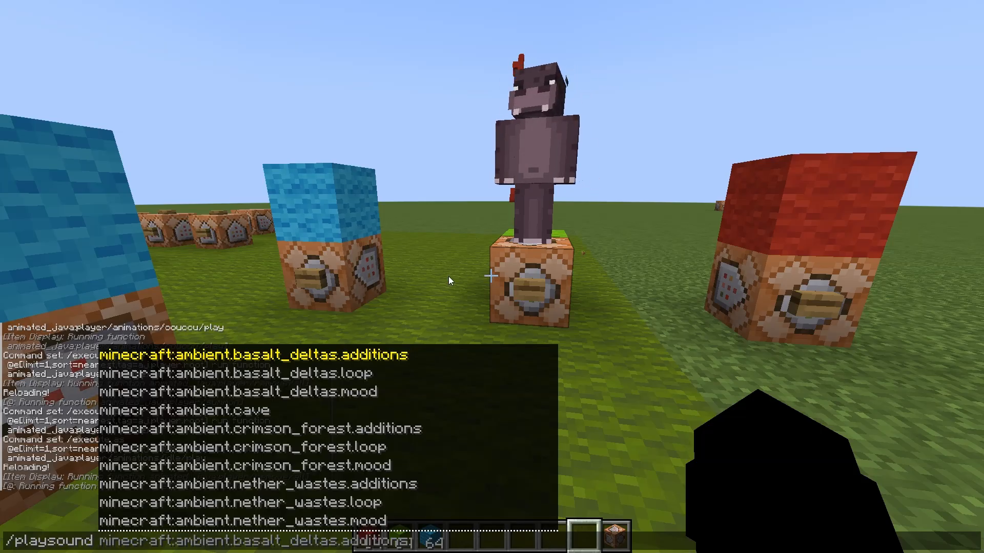
{"action": "scroll", "coordinate": [337, 441], "scroll_direction": "down", "scroll_amount": 14}
{"action": "scroll", "coordinate": [336, 440], "scroll_direction": "down", "scroll_amount": 20}
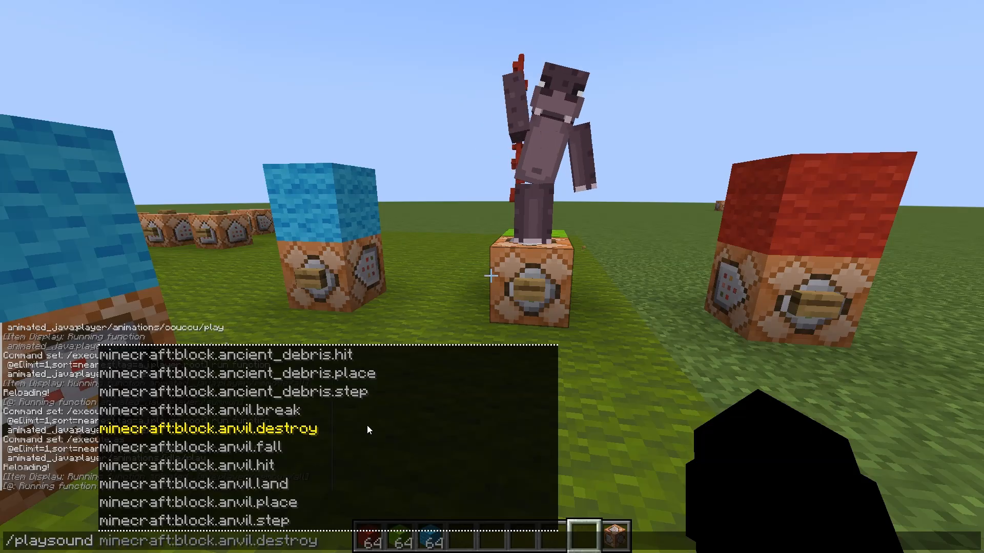
{"action": "type", "text": "anv"}
{"action": "key", "text": "Tab"}
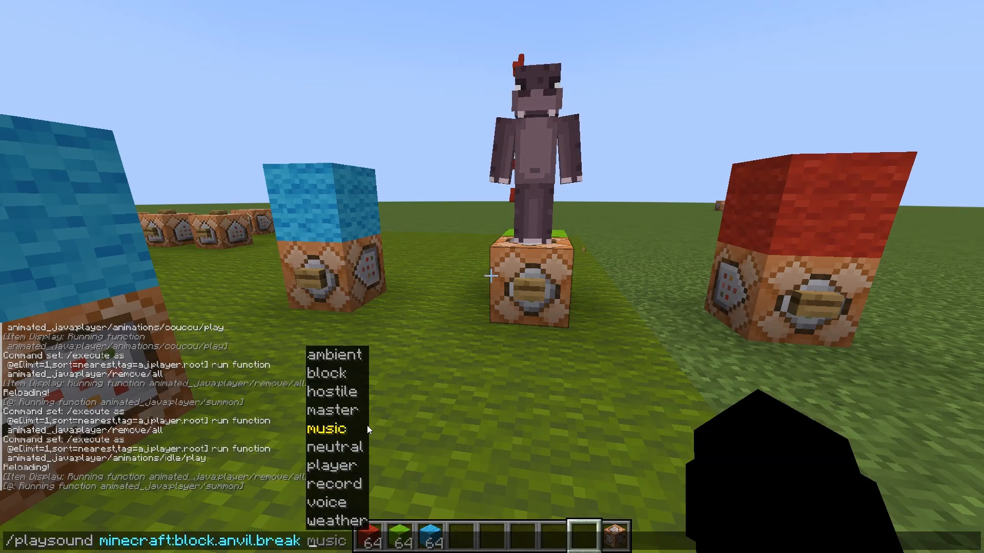
Complete the playsound command with the ambient source and @a target, without coordinates, and run it.
{"action": "left_click", "coordinate": [315, 355]}
{"action": "left_click", "coordinate": [414, 417]}
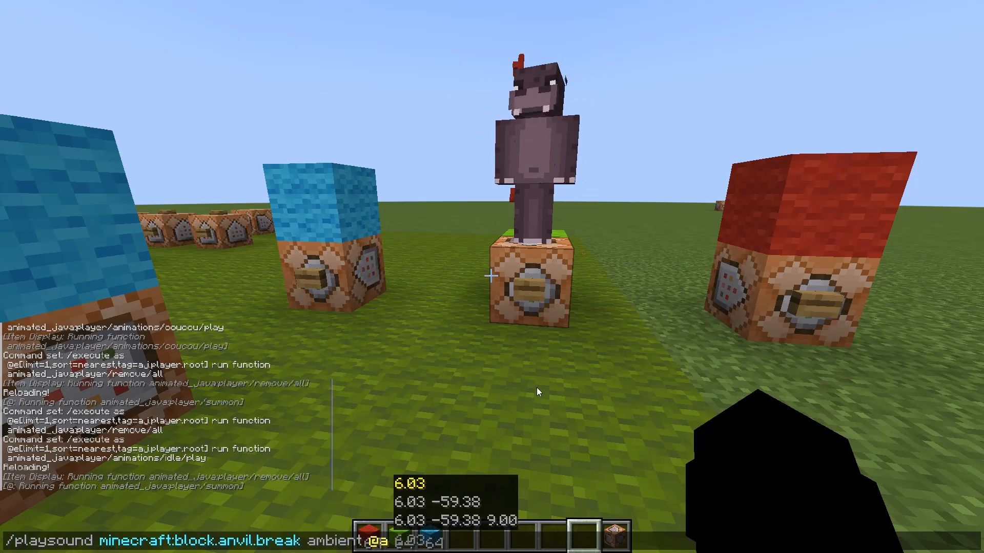
{"action": "type", "text": "~~"}
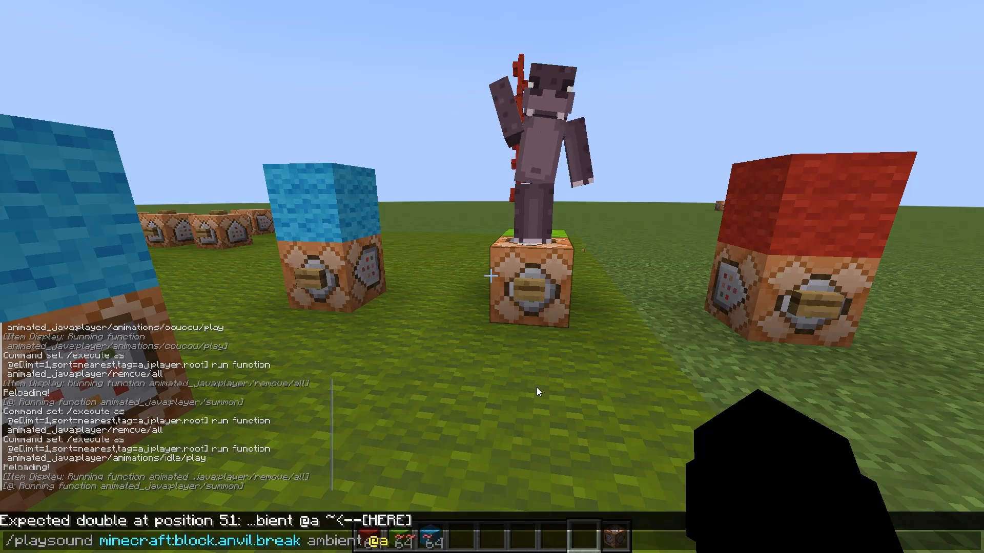
{"action": "key", "text": "BackSpace"}
{"action": "key", "text": "Return"}
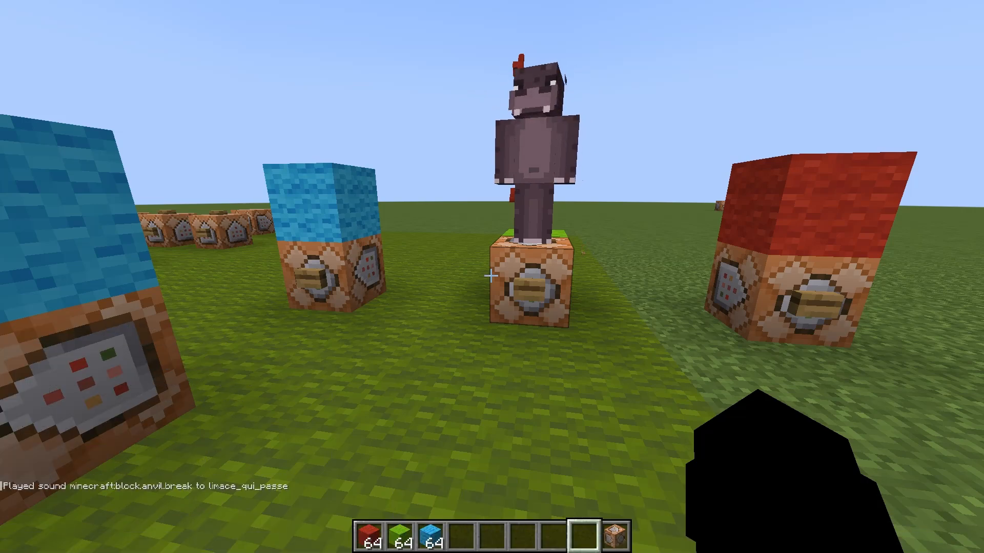
Run the previous playsound command again two more times from the chat history.
{"action": "key", "text": "w"}
{"action": "key", "text": "t"}
{"action": "key", "text": "Up"}
{"action": "key", "text": "Return"}
{"action": "key", "text": "t"}
{"action": "key", "text": "Up"}
{"action": "key", "text": "Return"}
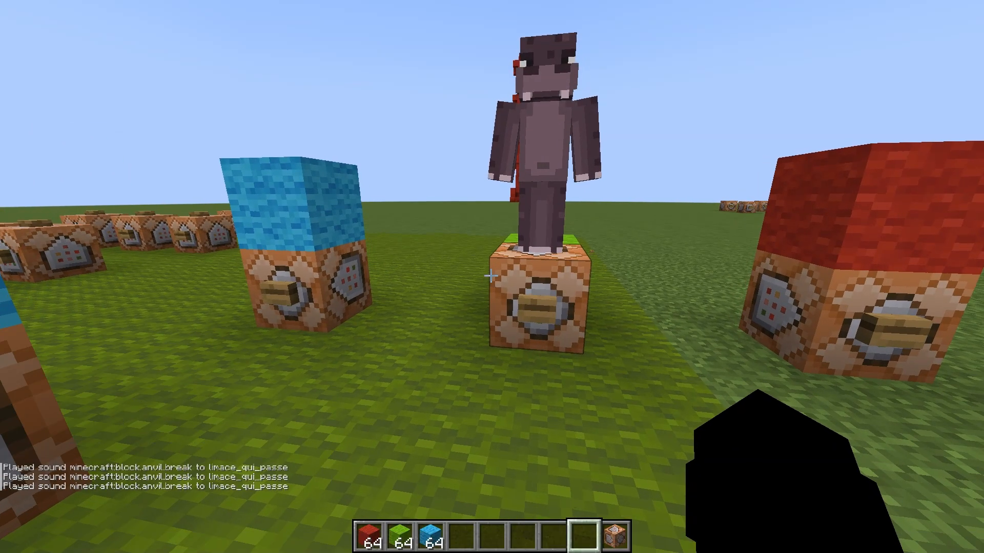
Recall the last playsound command in chat and select its text without the leading slash for copying.
{"action": "key", "text": "t"}
{"action": "key", "text": "Up"}
{"action": "key", "text": "ctrl+shift+Left"}
{"action": "key", "text": "ctrl+shift+Left"}
{"action": "key", "text": "ctrl+shift+Left"}
{"action": "key", "text": "ctrl+shift+Left"}
{"action": "key", "text": "ctrl+shift+Left"}
{"action": "key", "text": "ctrl+shift+Left"}
{"action": "key", "text": "ctrl+shift+Left"}
{"action": "key", "text": "ctrl+shift+Right"}
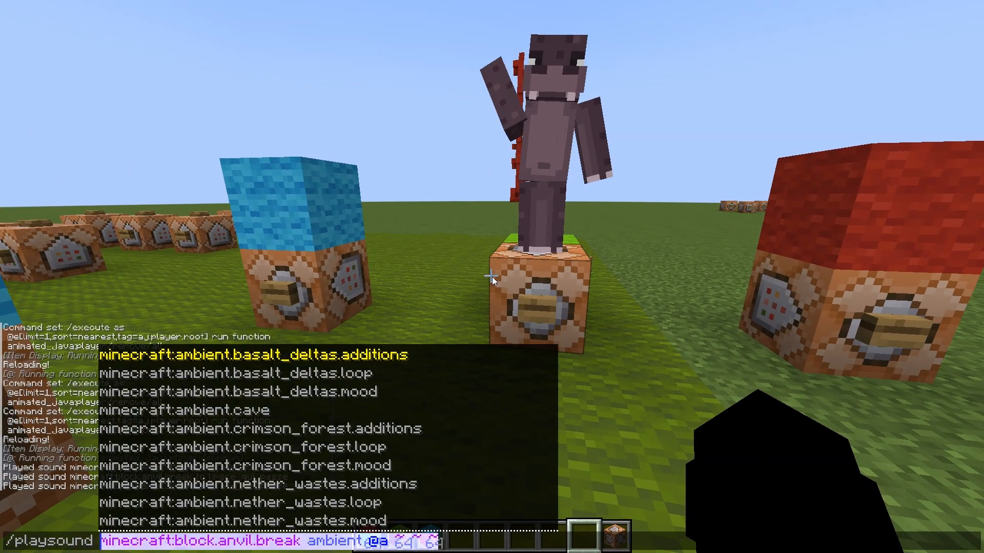
{"action": "key", "text": "shift+Left"}
{"action": "key", "text": "shift+Left"}
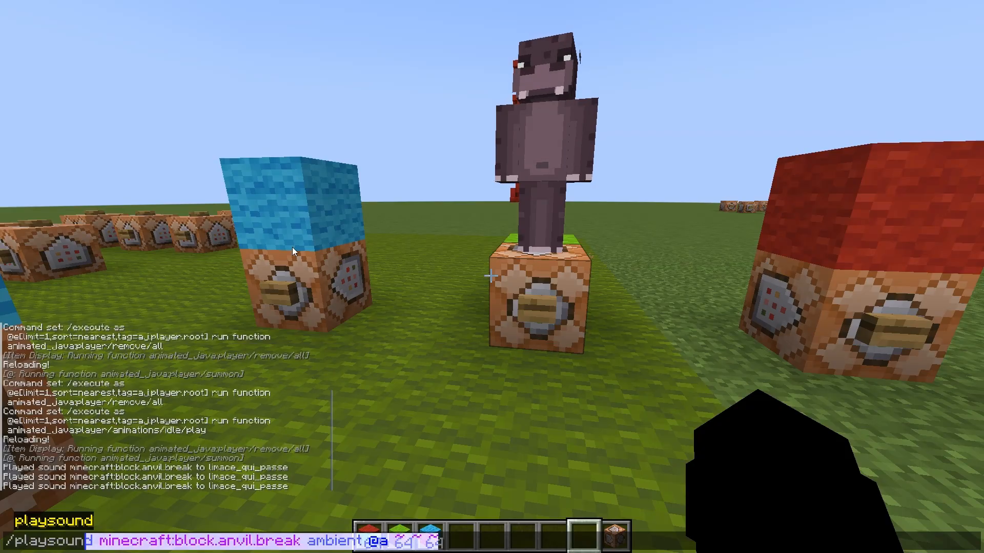
{"action": "key", "text": "shift+Left"}
Switch to Blockbench, set the 1.25-second keyframe's command to playsound minecraft:block.anvil.break ambient @a ~ ~ ~, and export the Animated Java project.
{"action": "key", "text": "alt+Tab"}
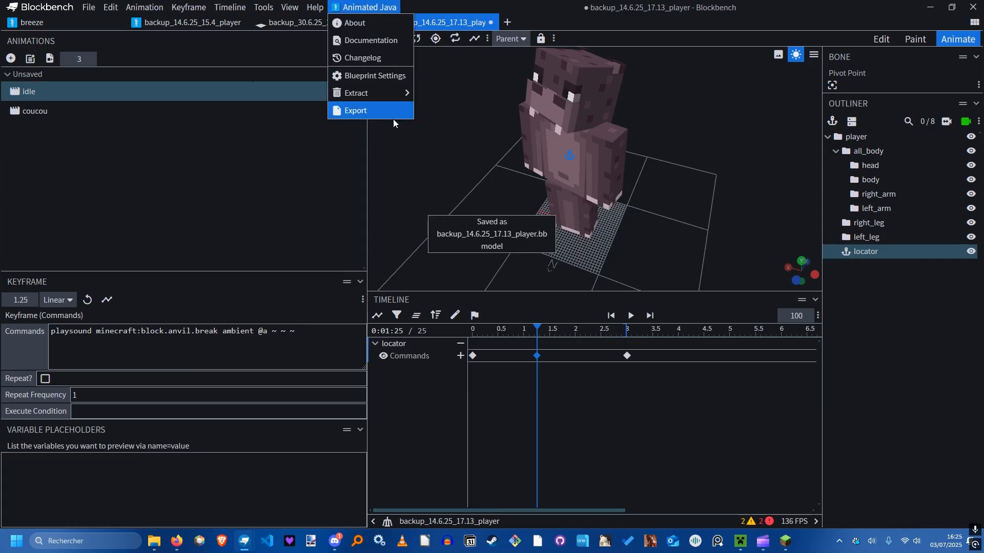
{"action": "left_click", "coordinate": [371, 107]}
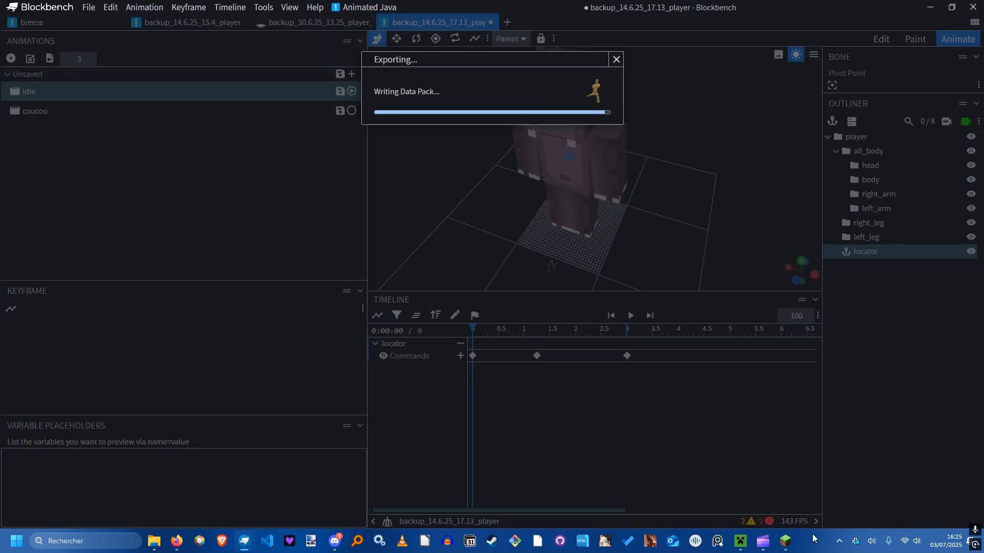
Switch back to Minecraft and reload the data packs with /reload.
{"action": "left_click", "coordinate": [784, 541]}
{"action": "key", "text": "Escape"}
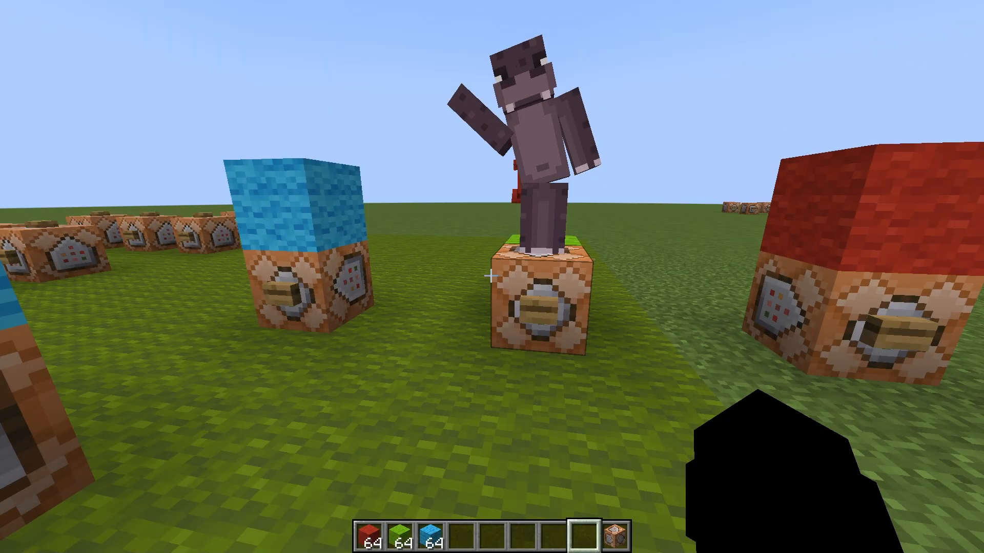
{"action": "key", "text": "alt+Tab"}
{"action": "key", "text": "alt+Tab"}
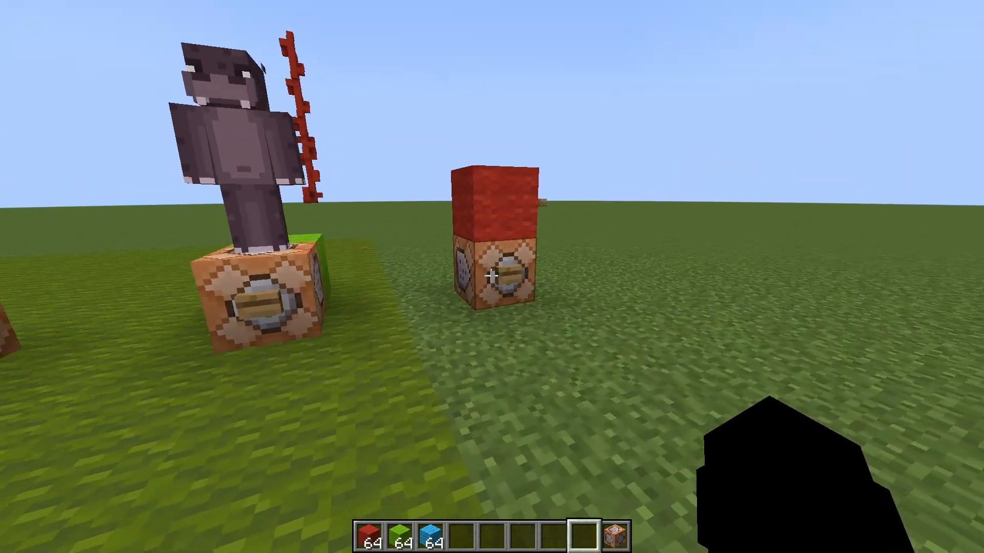
{"action": "type", "text": "t/reload"}
{"action": "key", "text": "Return"}
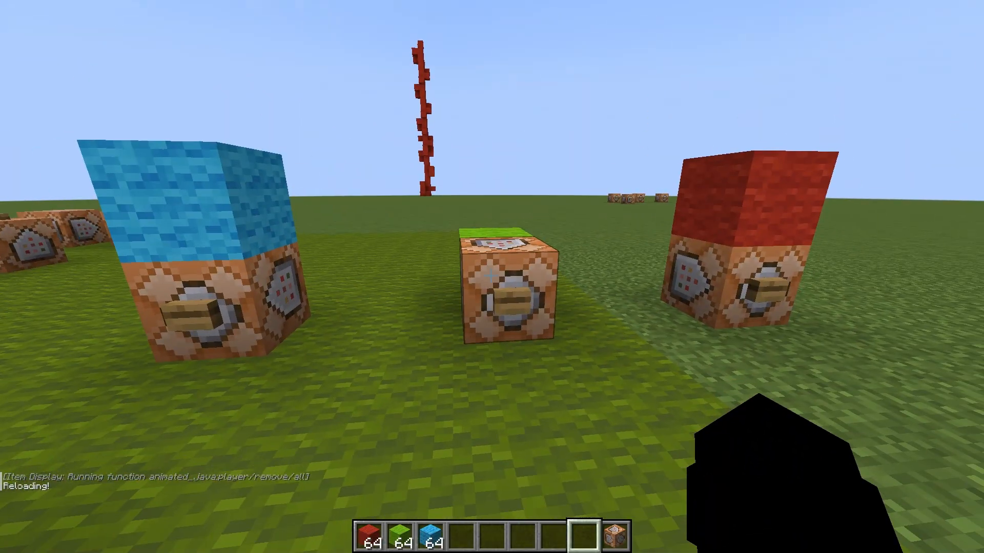
{"action": "key", "text": "Escape"}
{"action": "left_click", "coordinate": [410, 277]}
{"action": "left_click", "coordinate": [590, 154]}
{"action": "key", "text": "Escape"}
{"action": "key", "text": "Escape"}
{"action": "key", "text": "Escape"}
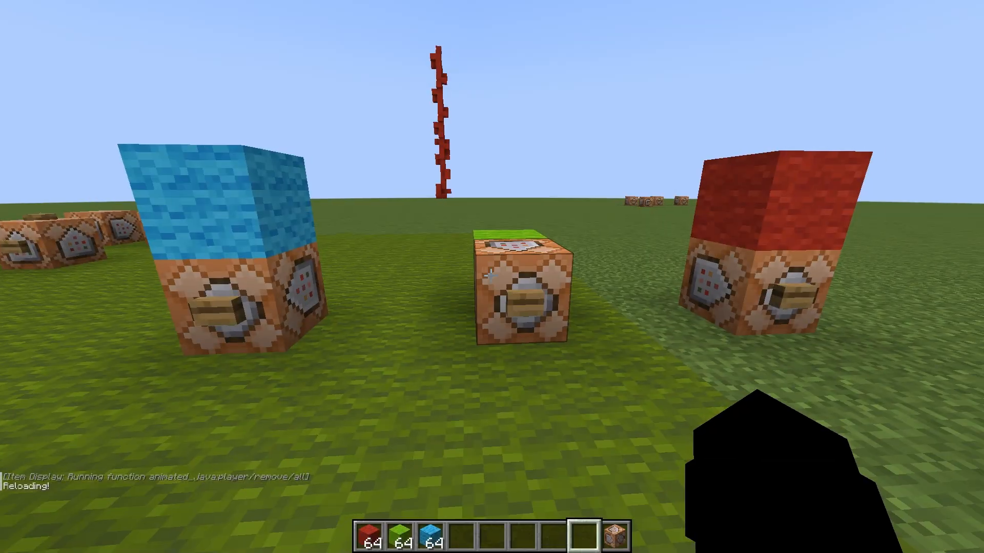
Summon a new player model and watch its animations run with the sound keyframe from several angles.
{"action": "right_click", "coordinate": [490, 276]}
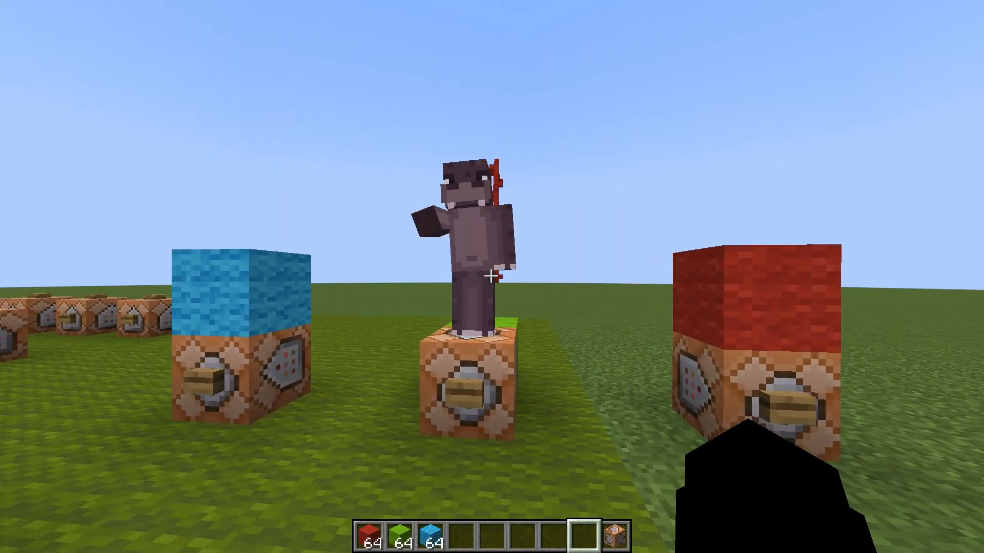
{"action": "key", "text": "w"}
{"action": "key", "text": "s"}
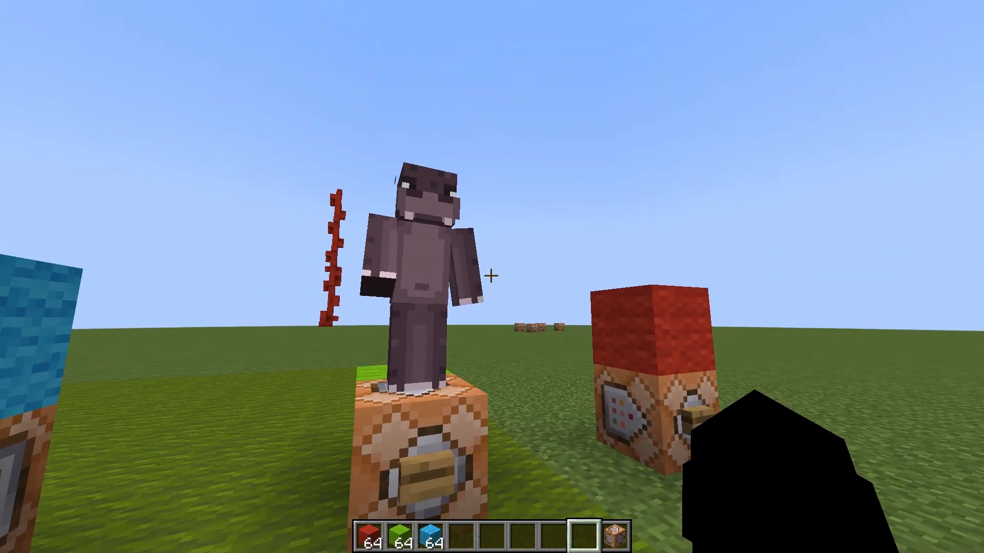
{"action": "key", "text": "w"}
{"action": "key", "text": "s"}
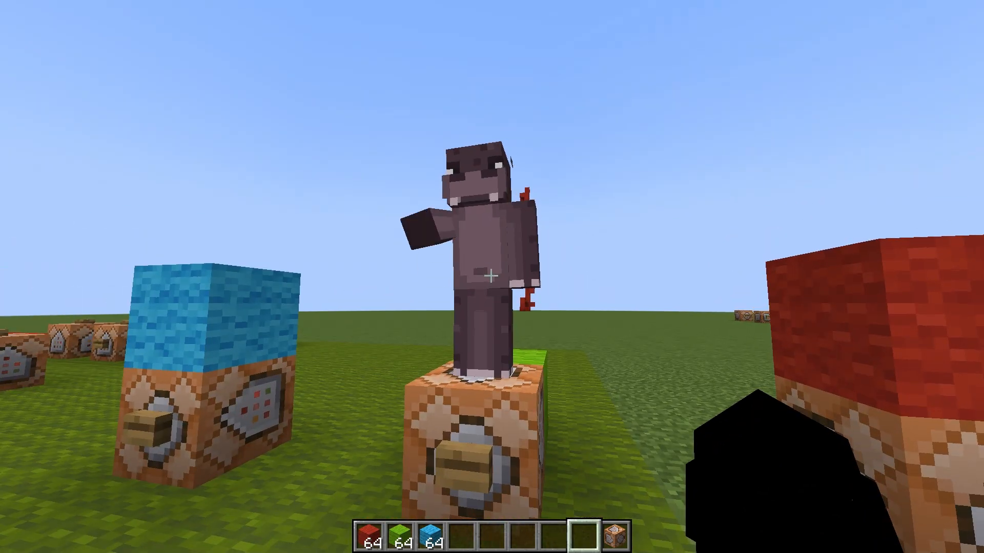
{"action": "key", "text": "s"}
{"action": "key", "text": "space"}
{"action": "key", "text": "w"}
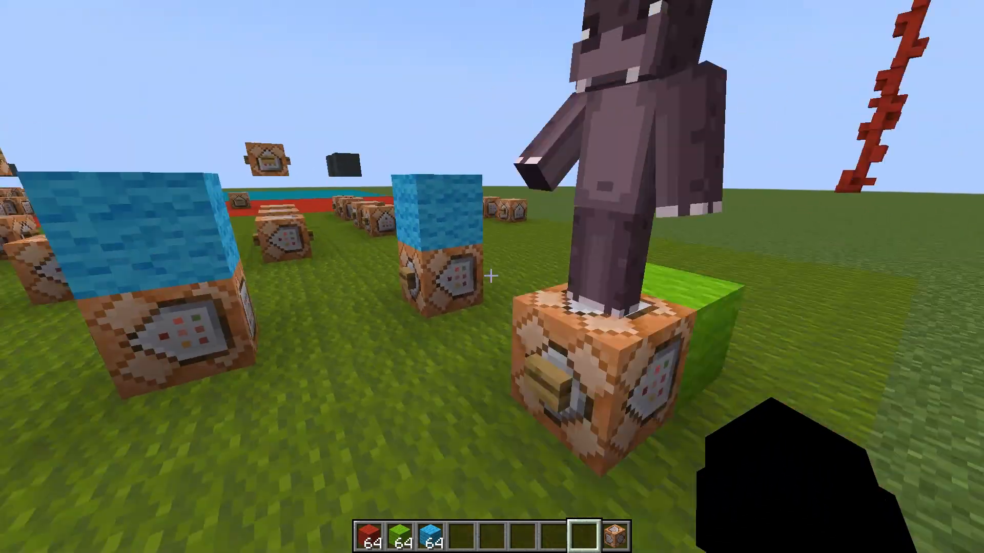
{"action": "key", "text": "w"}
{"action": "key", "text": "space"}
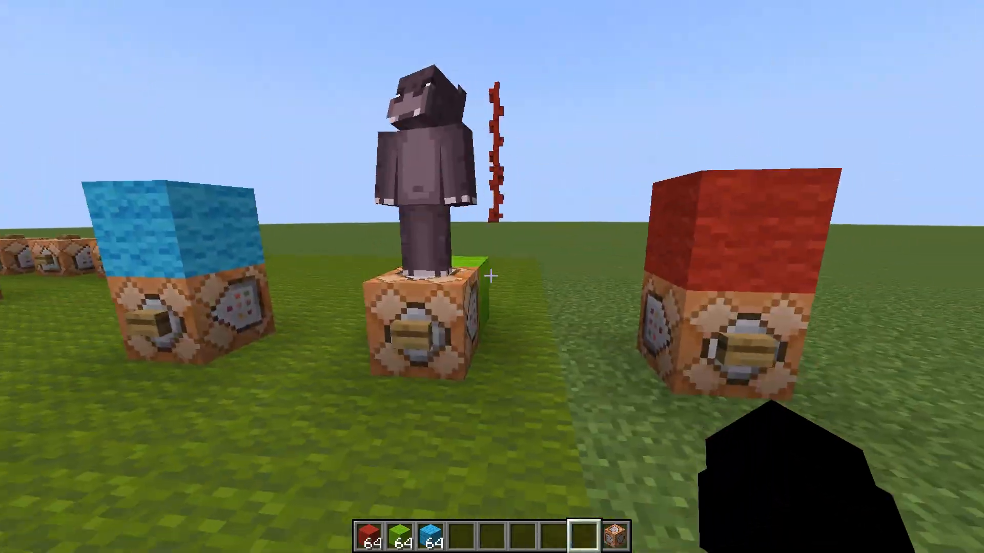
{"action": "key", "text": "s"}
{"action": "key", "text": "w"}
{"action": "key", "text": "space"}
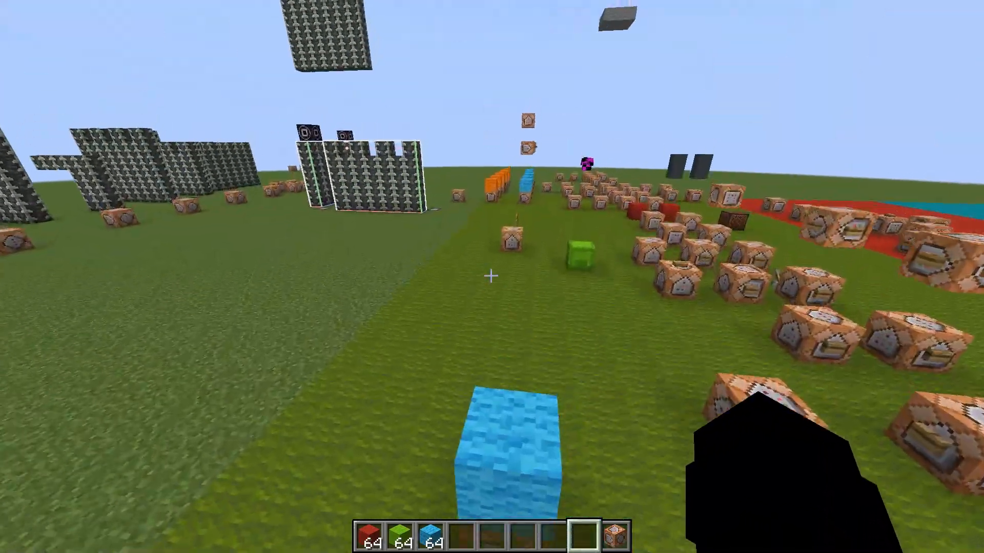
{"action": "key", "text": "w"}
{"action": "scroll", "coordinate": [491, 277], "scroll_direction": "down", "scroll_amount": 1}
{"action": "scroll", "coordinate": [491, 277], "scroll_direction": "up", "scroll_amount": 1}
{"action": "key", "text": "space"}
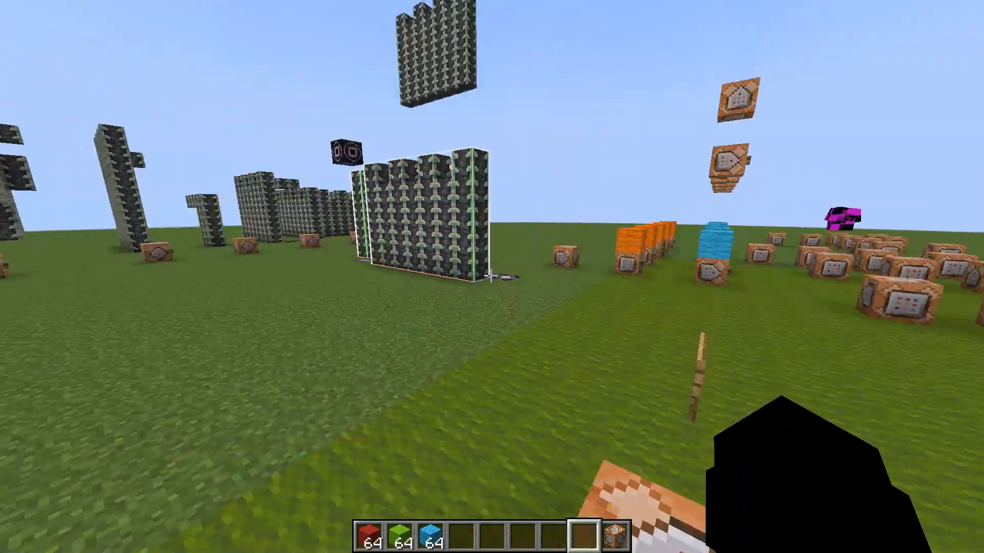
{"action": "key", "text": "w"}
Clear all items from the inventory and hotbar.
{"action": "scroll", "coordinate": [491, 276], "scroll_direction": "up", "scroll_amount": 3}
{"action": "key", "text": "e"}
{"action": "left_click", "coordinate": [622, 396]}
{"action": "left_click", "coordinate": [619, 356], "text": "shift"}
{"action": "key", "text": "e"}
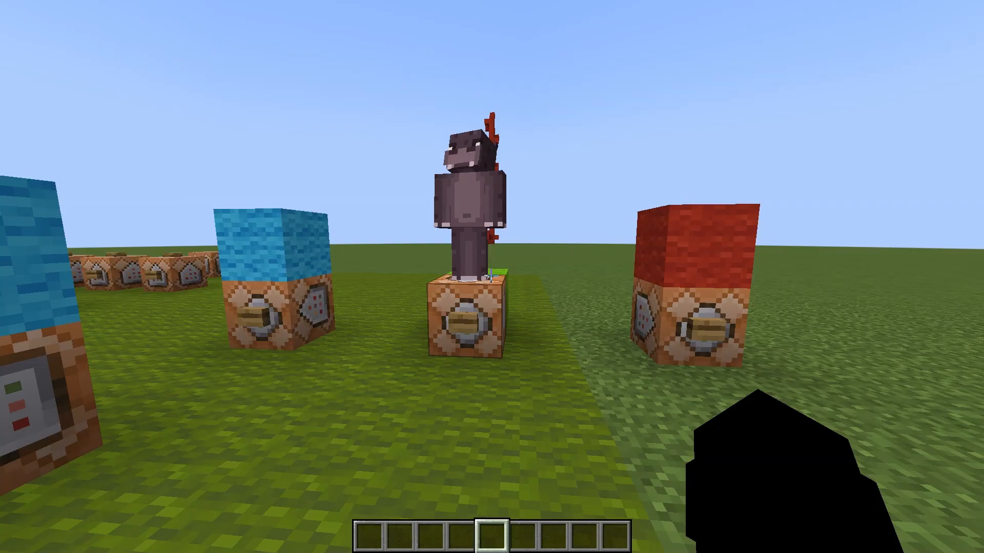
Copy the red wool block on top of the command block into the first hotbar slot.
{"action": "key", "text": "1"}
{"action": "key", "text": "w"}
{"action": "middle_click", "coordinate": [491, 276]}
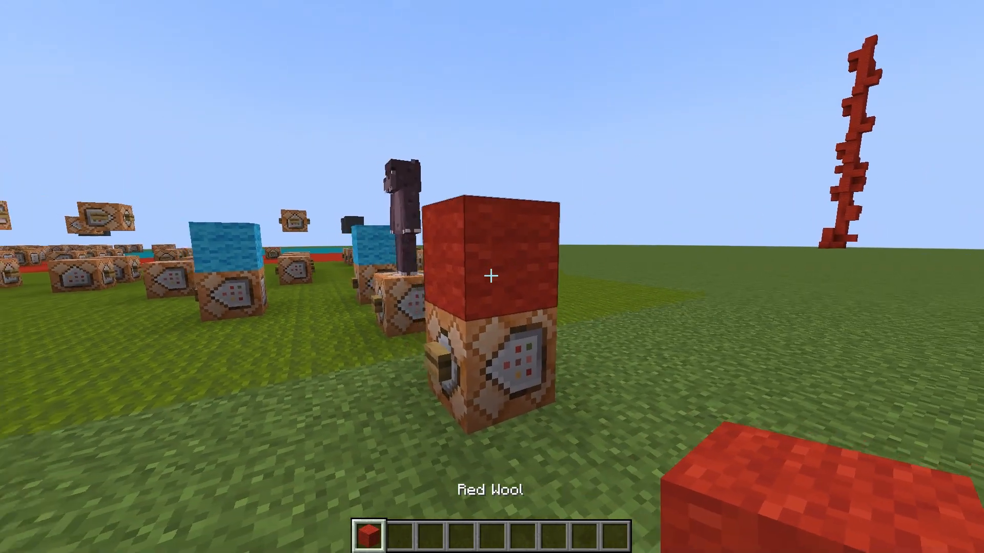
{"action": "key", "text": "a"}
{"action": "scroll", "coordinate": [490, 276], "scroll_direction": "down", "scroll_amount": 1}
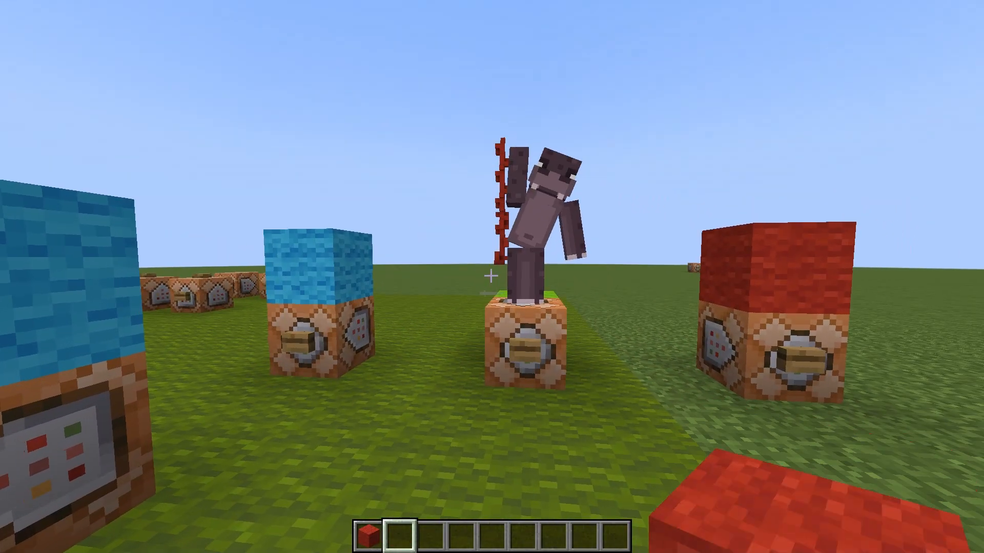
{"action": "scroll", "coordinate": [491, 276], "scroll_direction": "up", "scroll_amount": 1}
{"action": "key", "text": "s"}
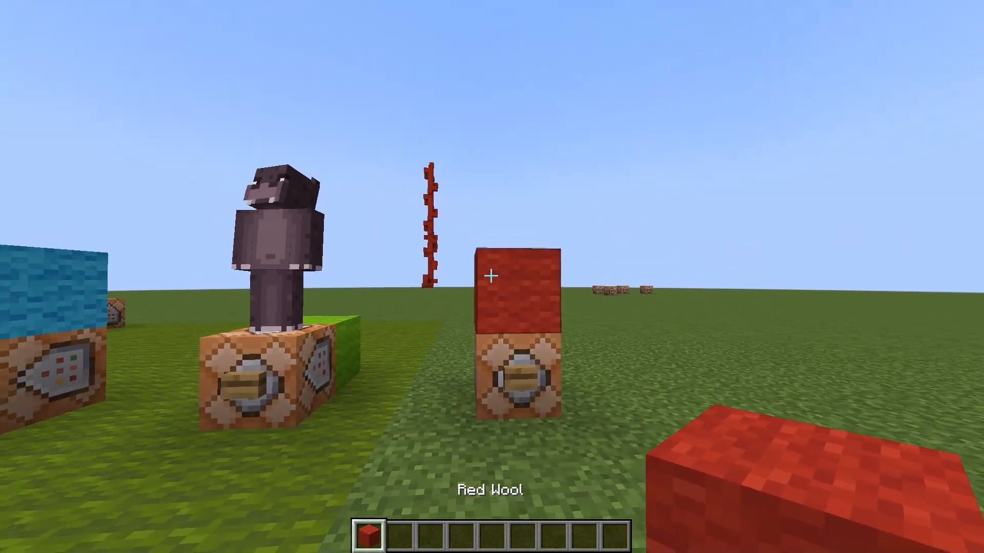
{"action": "scroll", "coordinate": [491, 276], "scroll_direction": "down", "scroll_amount": 1}
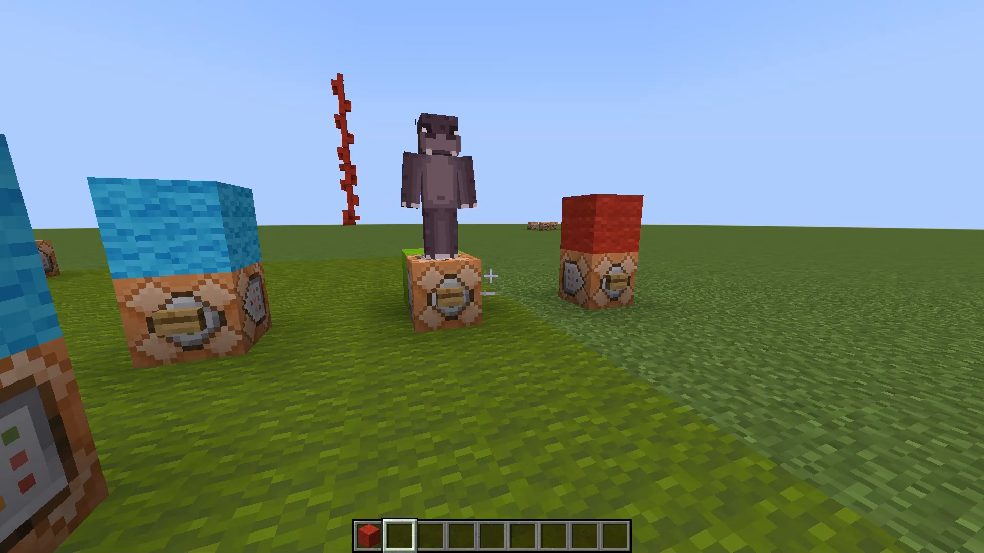
{"action": "key", "text": "d"}
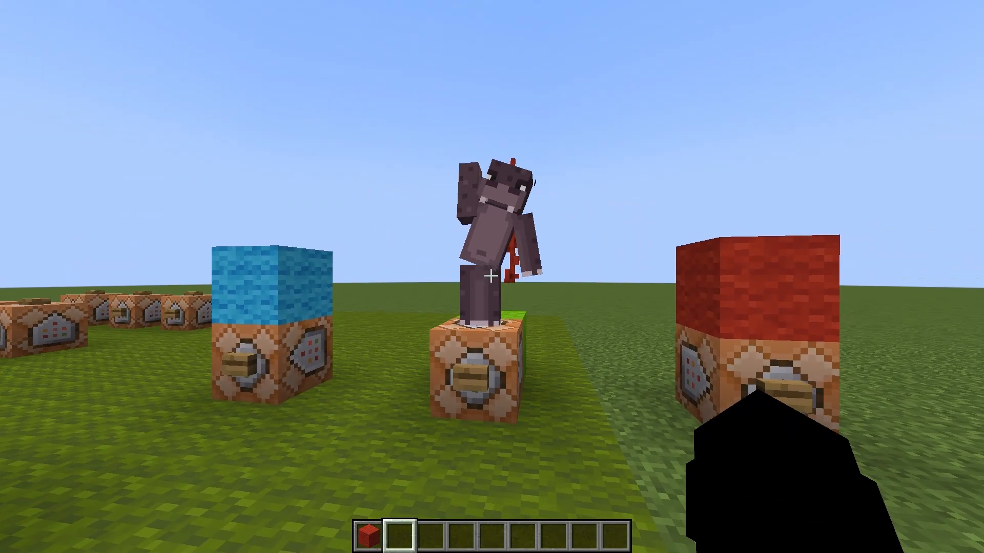
{"action": "key", "text": "s"}
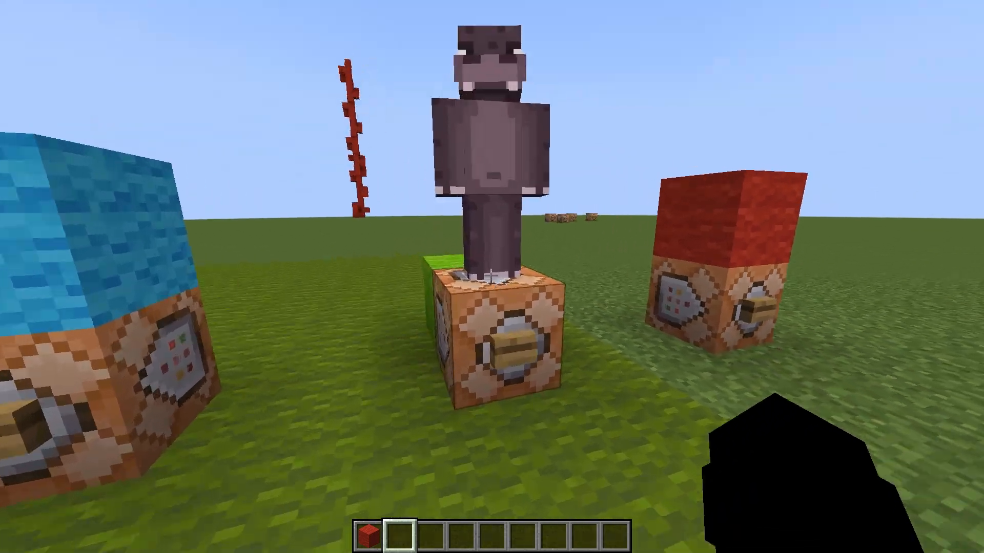
{"action": "key", "text": "w"}
{"action": "key", "text": "space"}
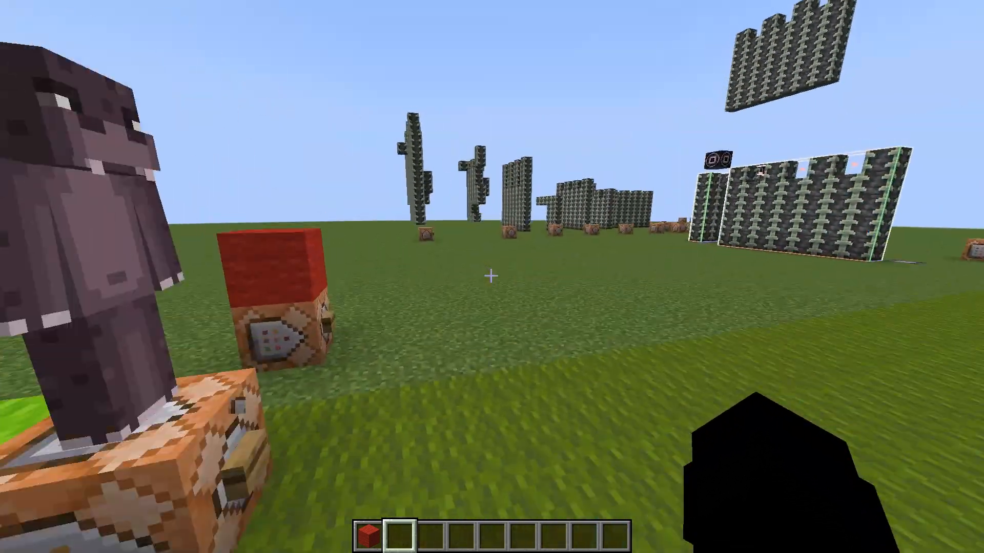
{"action": "key", "text": "s"}
{"action": "key", "text": "space"}
{"action": "key", "text": "d"}
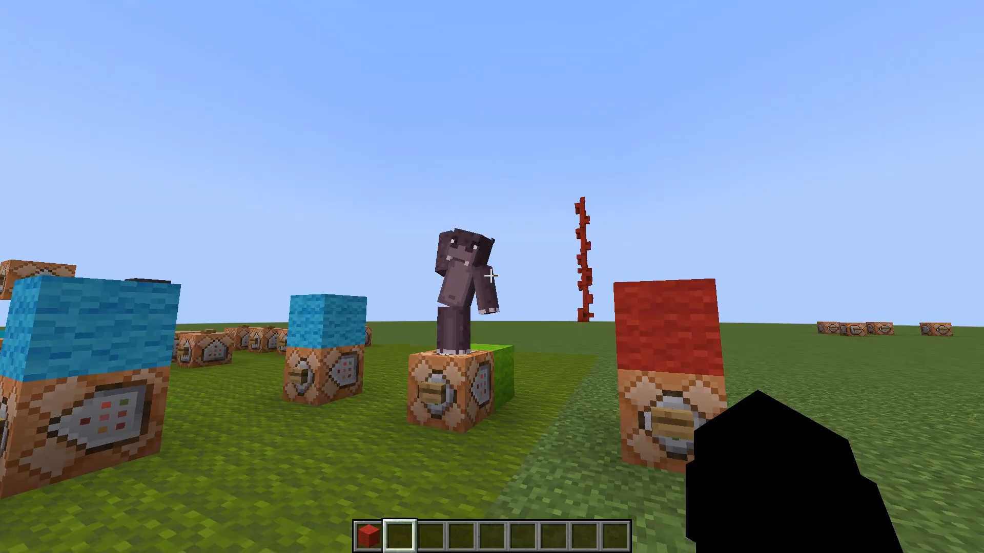
{"action": "key", "text": "a"}
{"action": "key", "text": "w"}
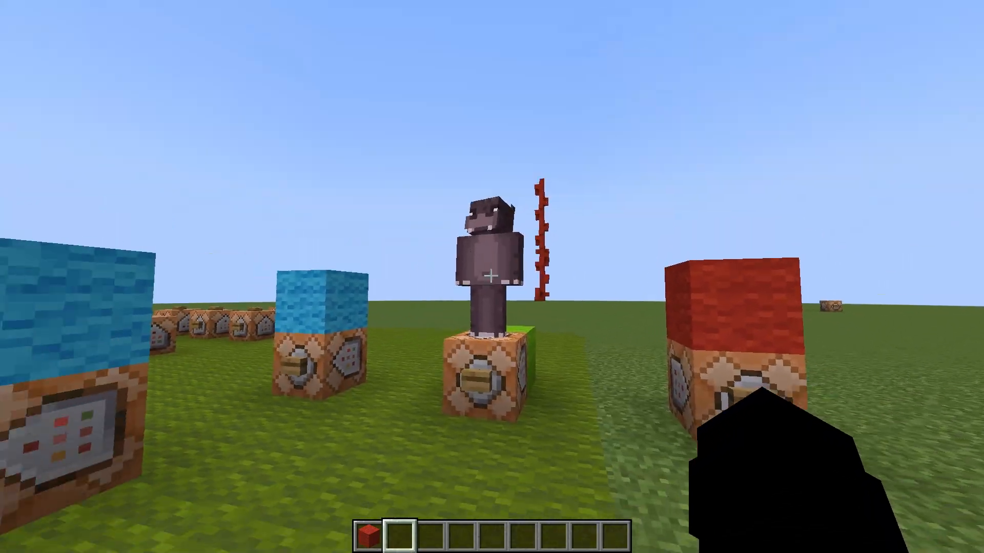
{"action": "key", "text": "d"}
{"action": "key", "text": "w"}
{"action": "key", "text": "space"}
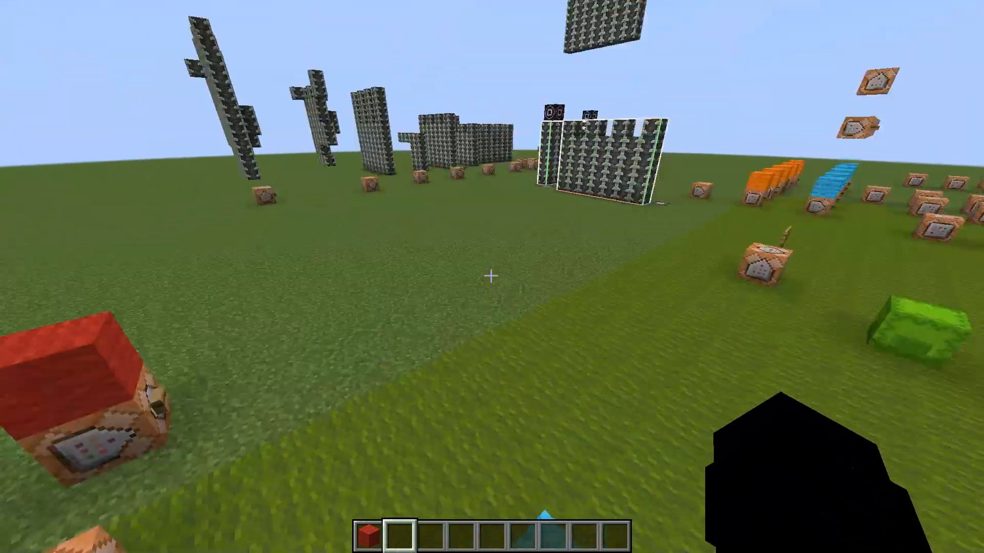
{"action": "key", "text": "w"}
{"action": "key", "text": "shift"}
{"action": "key", "text": "w"}
{"action": "key", "text": "space"}
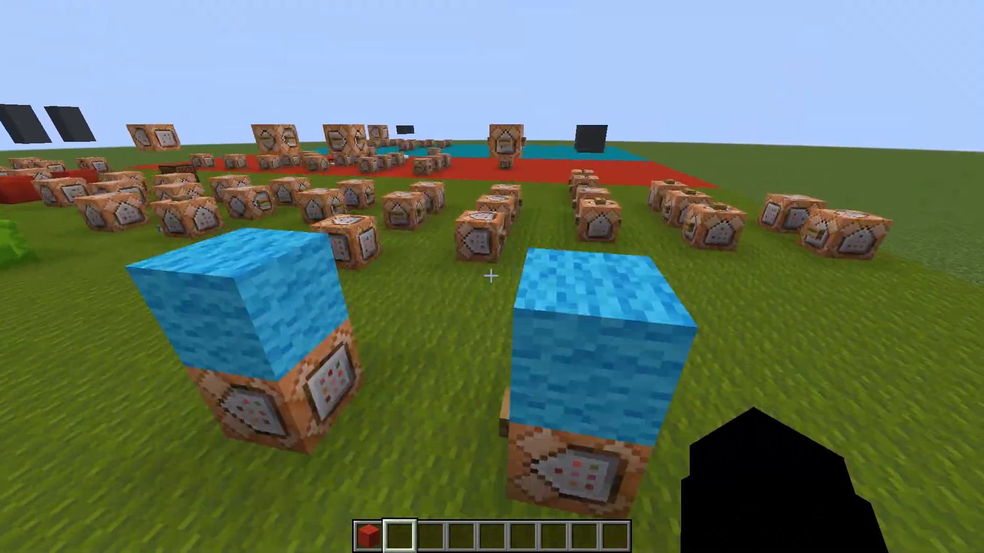
{"action": "key", "text": "w"}
{"action": "key", "text": "shift"}
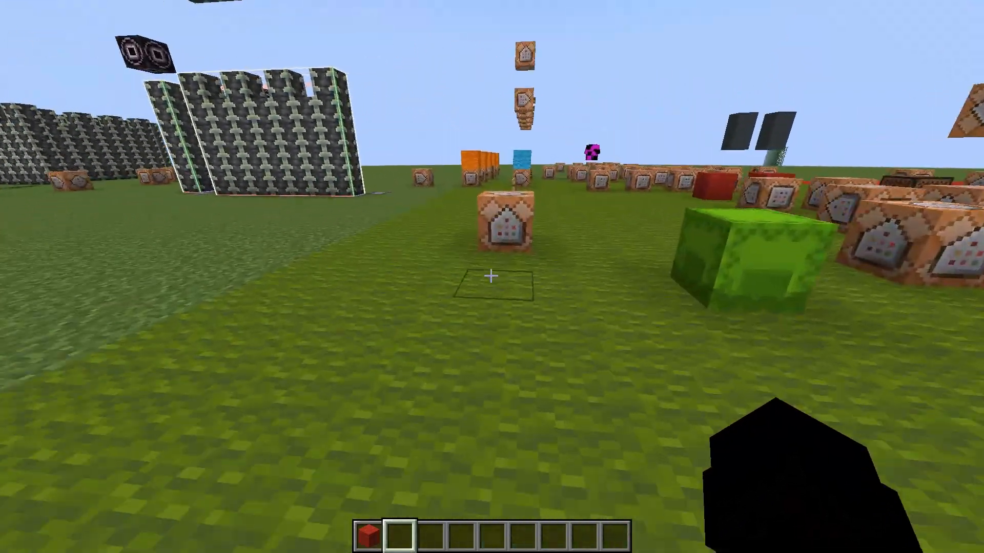
{"action": "key", "text": "w"}
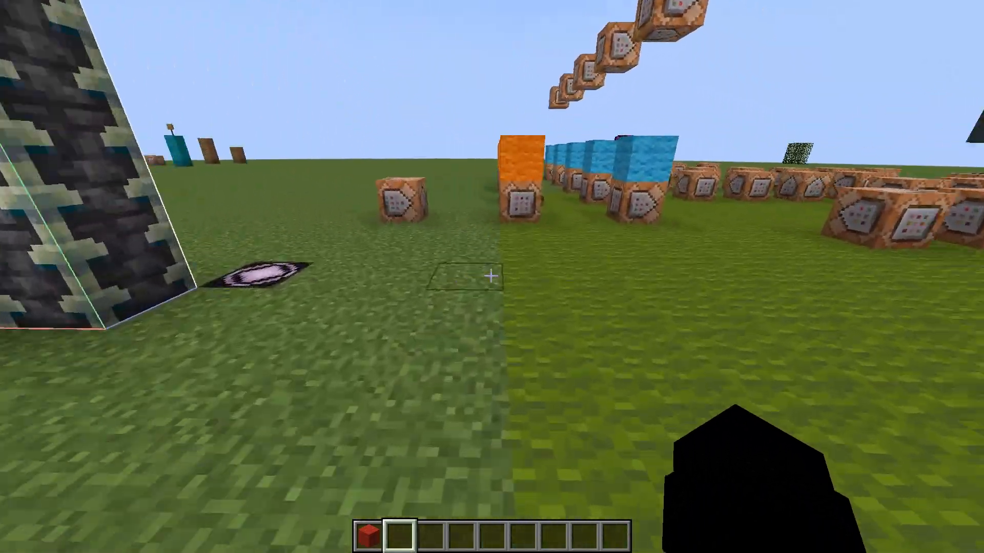
Copy the green wool of the ground into the second hotbar slot and return to the player model.
{"action": "middle_click", "coordinate": [491, 276]}
{"action": "key", "text": "w"}
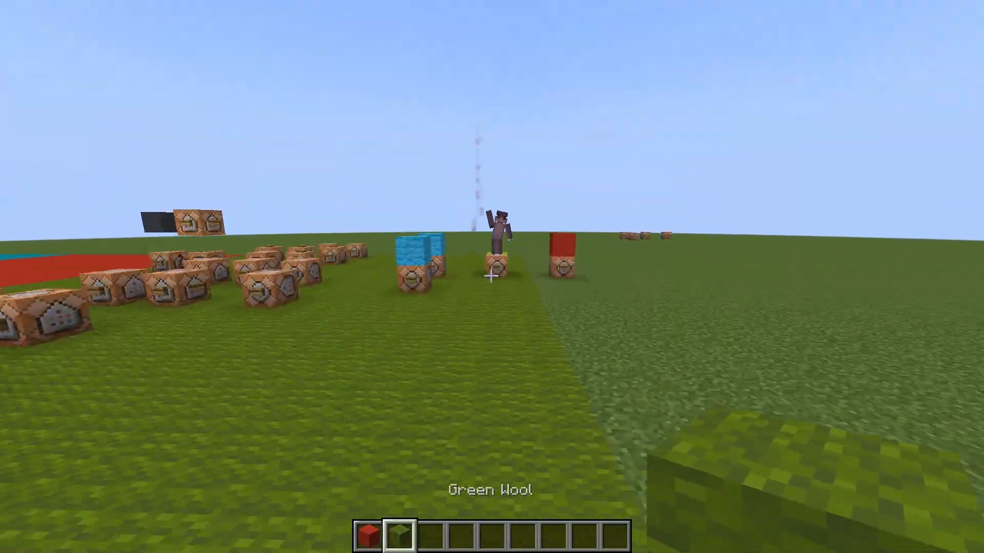
{"action": "key", "text": "w"}
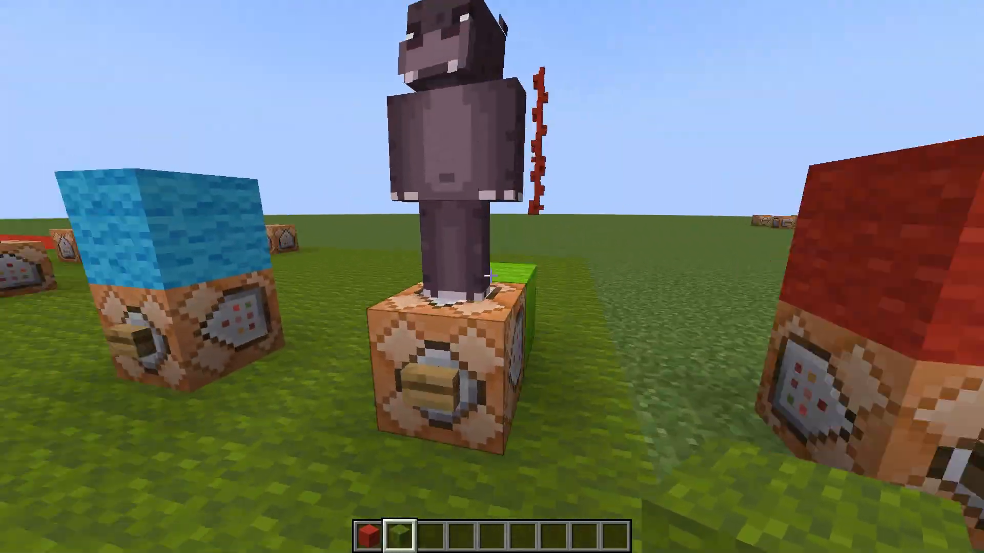
{"action": "scroll", "coordinate": [491, 277], "scroll_direction": "down", "scroll_amount": 1}
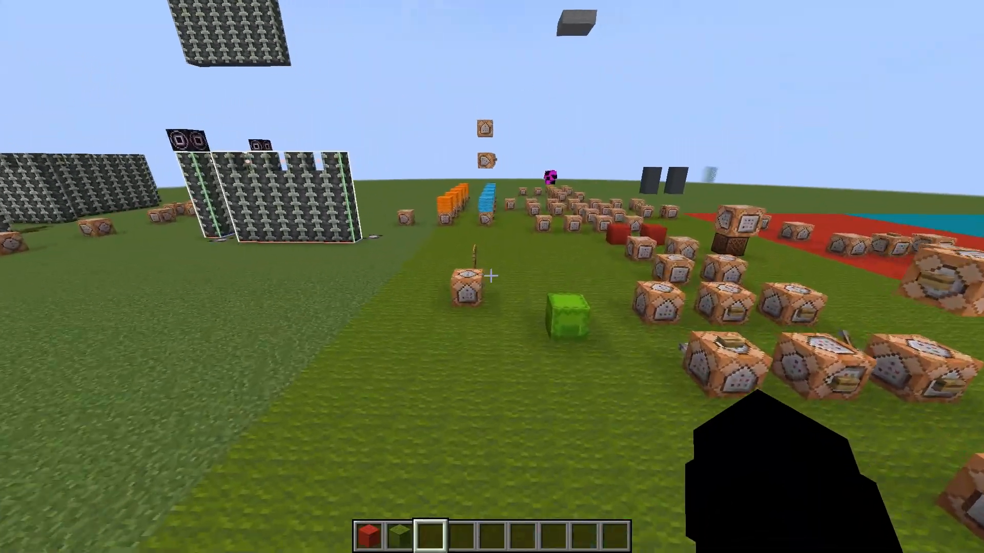
{"action": "key", "text": "w"}
{"action": "key", "text": "w"}
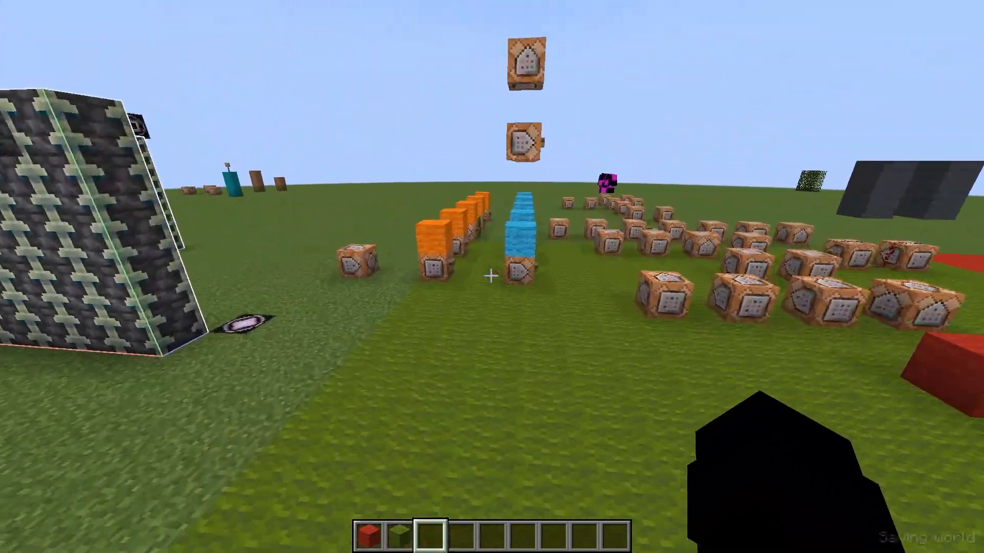
{"action": "key", "text": "w"}
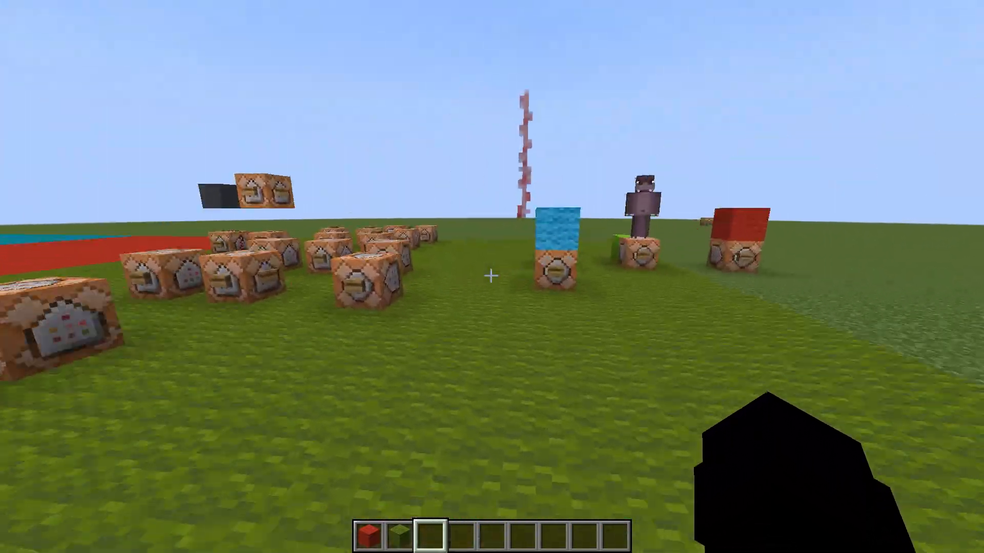
Approach the player model on the command block and watch its idle and coucou animations play.
{"action": "key", "text": "w"}
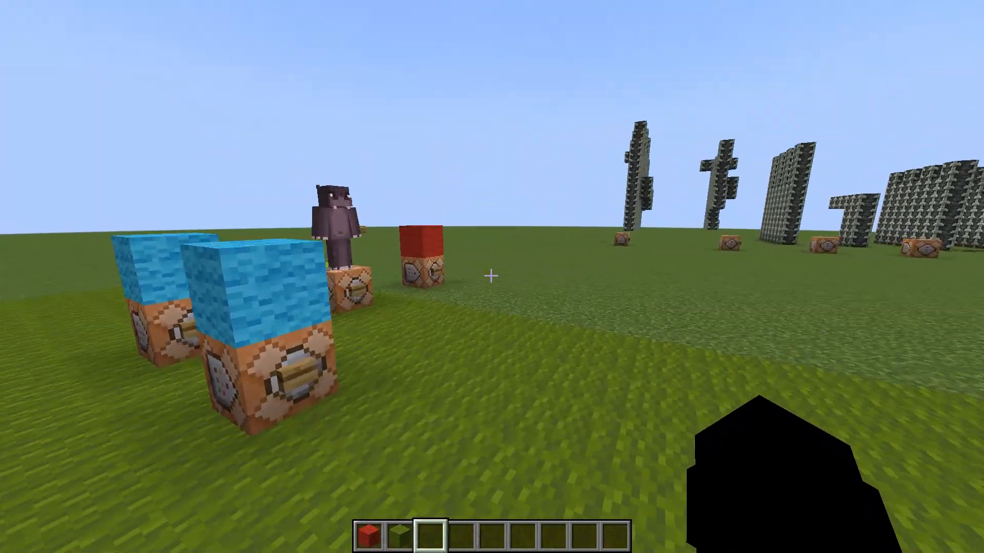
{"action": "key", "text": "9"}
{"action": "key", "text": "a"}
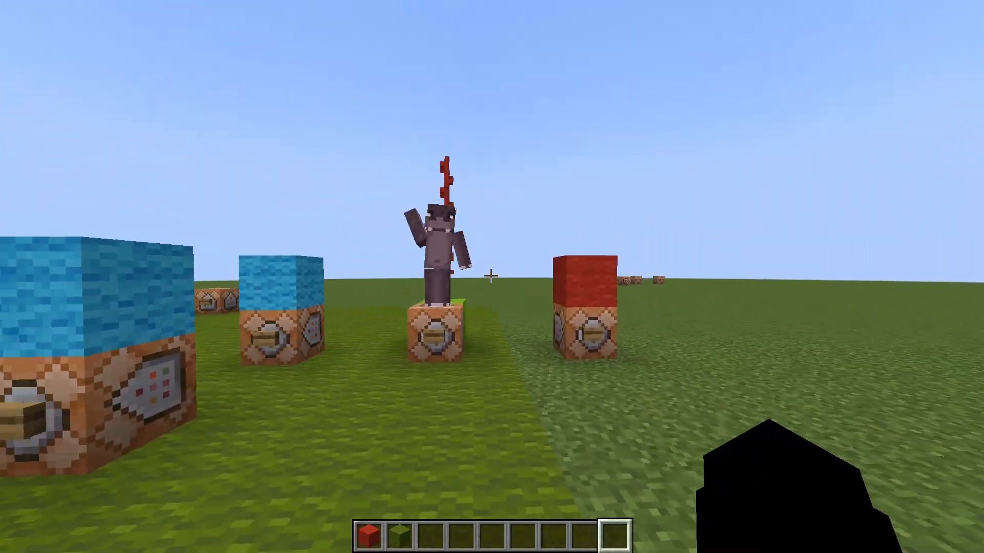
{"action": "key", "text": "w"}
{"action": "key", "text": "s"}
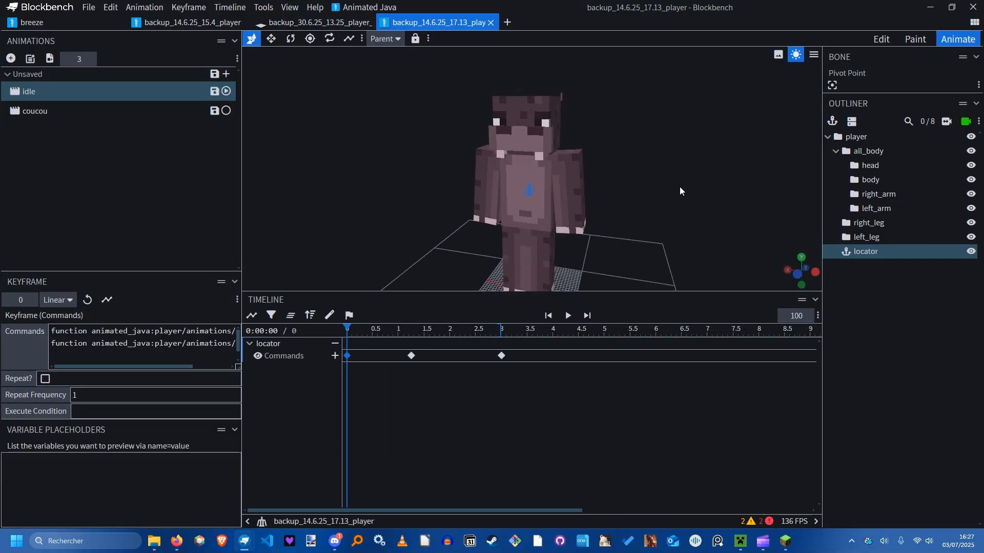
Inspect the player model from several angles in Blockbench and return to the Minecraft world.
{"action": "left_click_drag", "start_coordinate": [680, 188], "coordinate": [606, 201]}
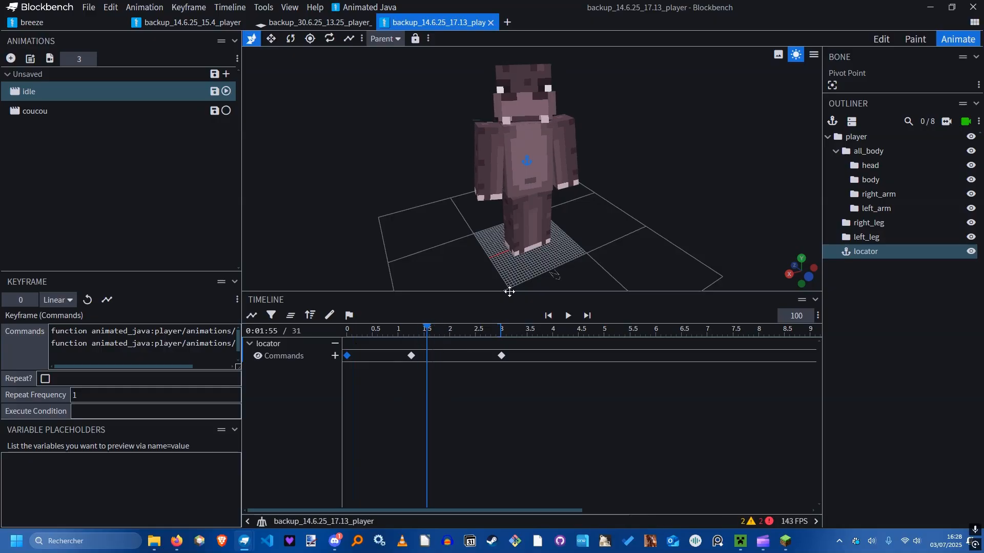
{"action": "mouse_move", "coordinate": [608, 201]}
{"action": "left_mouse_down"}
{"action": "mouse_move", "coordinate": [639, 184]}
{"action": "mouse_move", "coordinate": [621, 188]}
{"action": "left_mouse_up"}
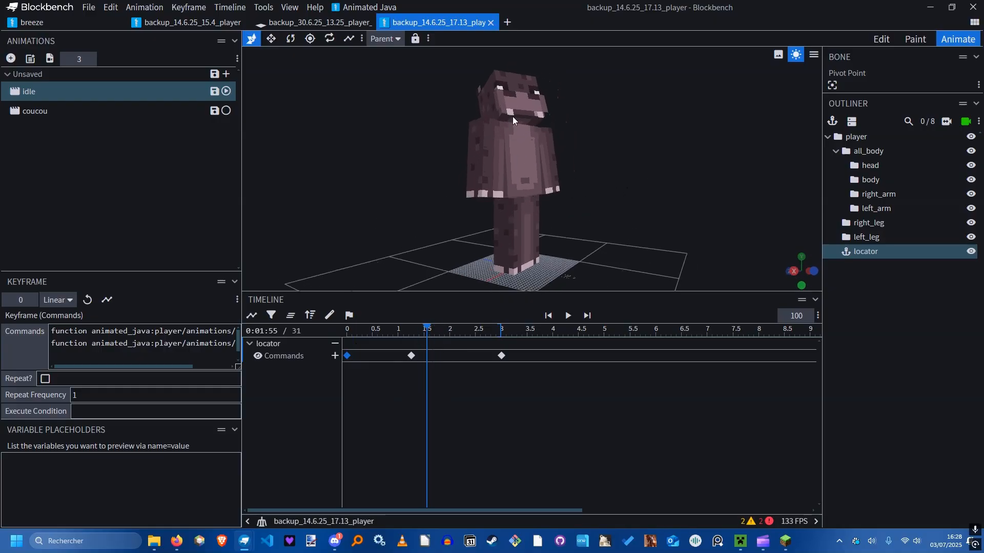
{"action": "left_click", "coordinate": [786, 545]}
{"action": "key", "text": "Escape"}
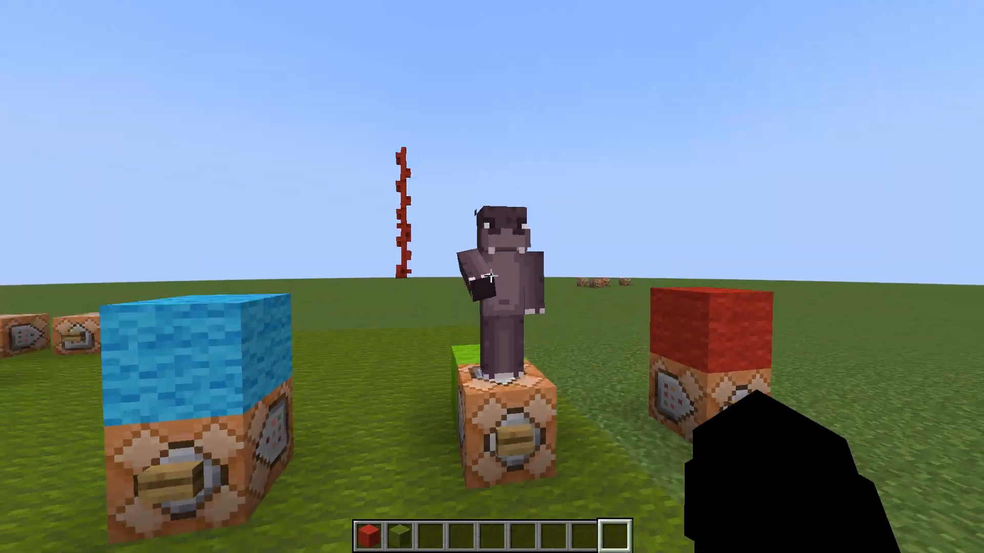
Copy the light blue wool on top of a command block into the ninth hotbar slot.
{"action": "key", "text": "w"}
{"action": "key", "text": "w"}
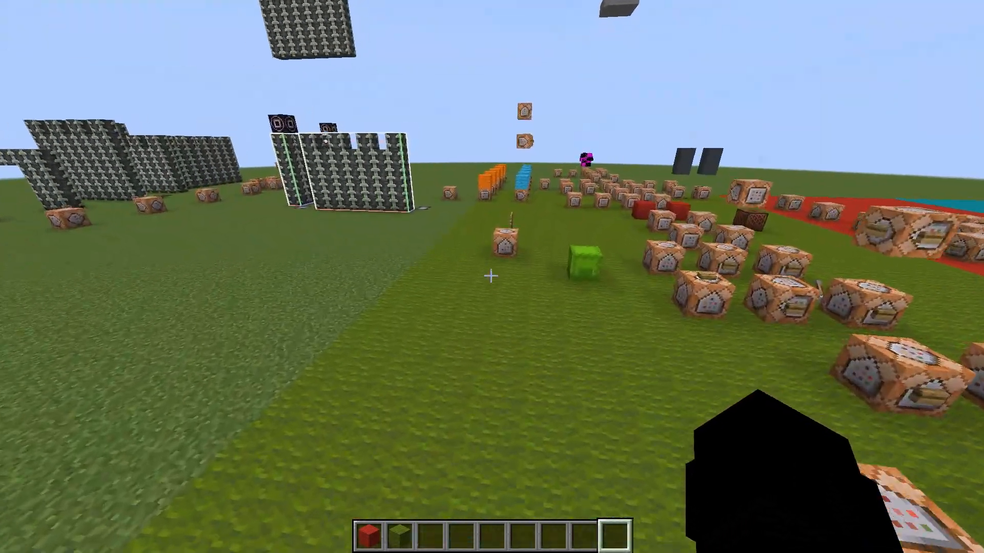
{"action": "key", "text": "w"}
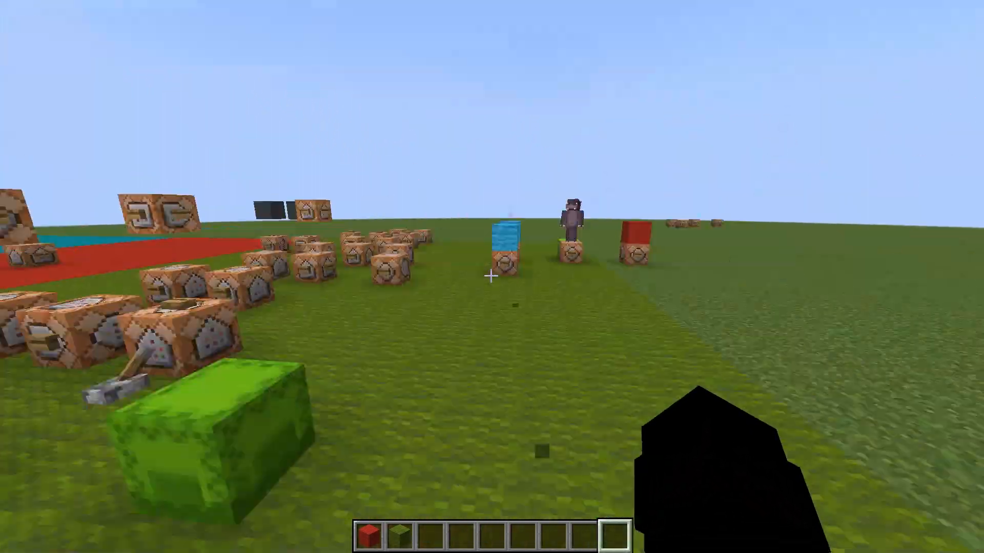
{"action": "middle_click", "coordinate": [491, 276]}
{"action": "scroll", "coordinate": [491, 276], "scroll_direction": "down", "scroll_amount": 2}
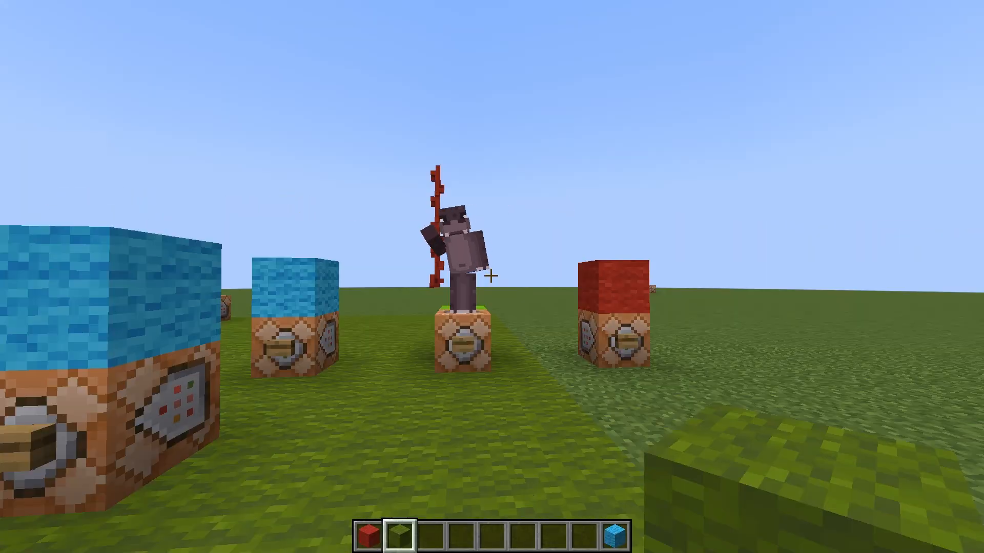
Move around the player model and examine its chained animations from near, far and behind.
{"action": "key", "text": "w"}
{"action": "key", "text": "space"}
{"action": "key", "text": "space"}
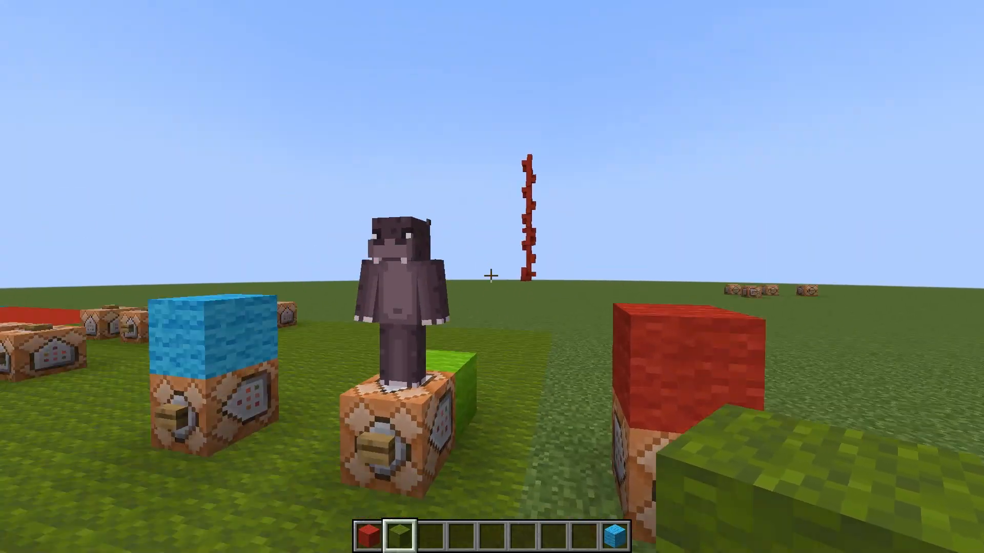
{"action": "scroll", "coordinate": [491, 276], "scroll_direction": "up", "scroll_amount": 3}
{"action": "key", "text": "w"}
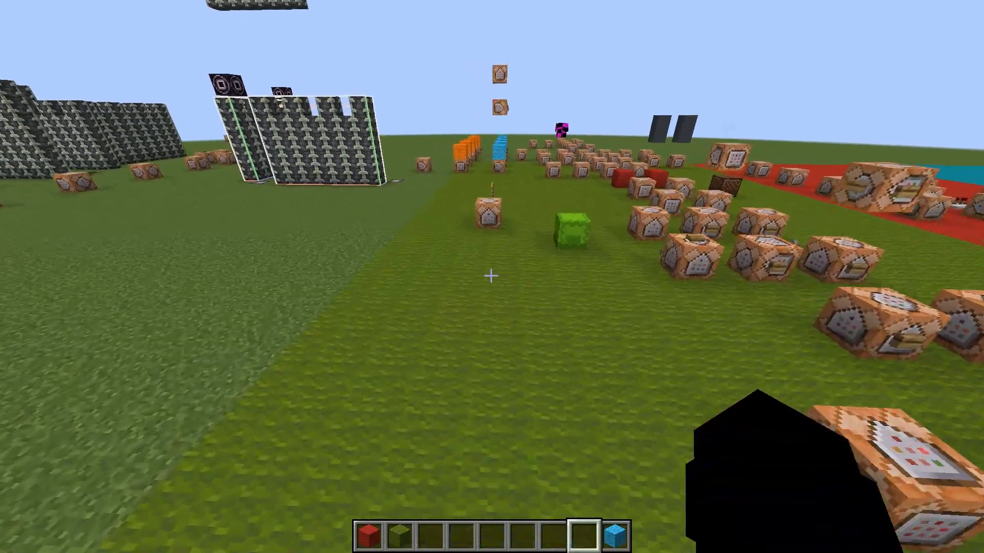
{"action": "key", "text": "shift"}
{"action": "scroll", "coordinate": [491, 276], "scroll_direction": "down", "scroll_amount": 4}
{"action": "scroll", "coordinate": [491, 275], "scroll_direction": "up", "scroll_amount": 1}
{"action": "key", "text": "w"}
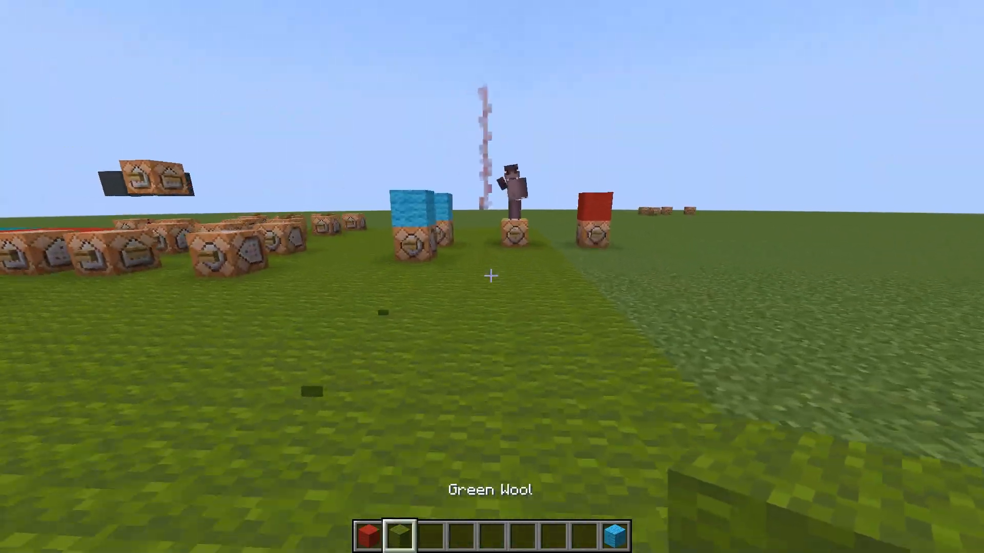
{"action": "key", "text": "w"}
{"action": "key", "text": "space"}
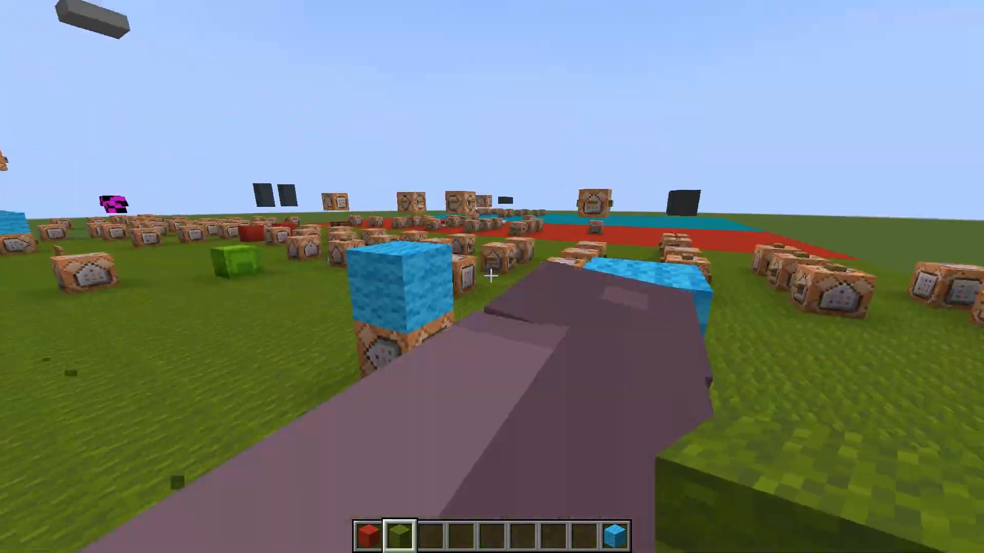
{"action": "key", "text": "w"}
{"action": "scroll", "coordinate": [491, 276], "scroll_direction": "down", "scroll_amount": 1}
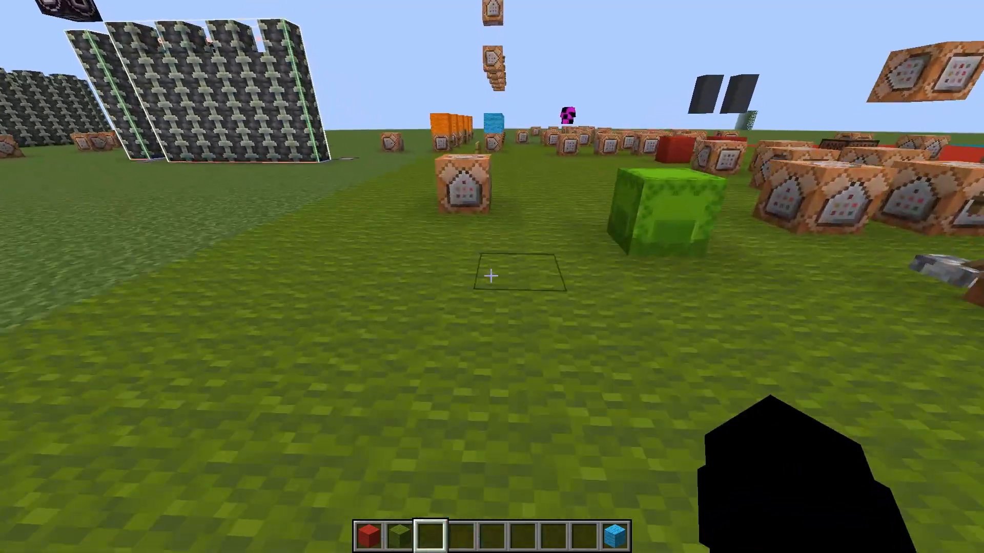
{"action": "key", "text": "w"}
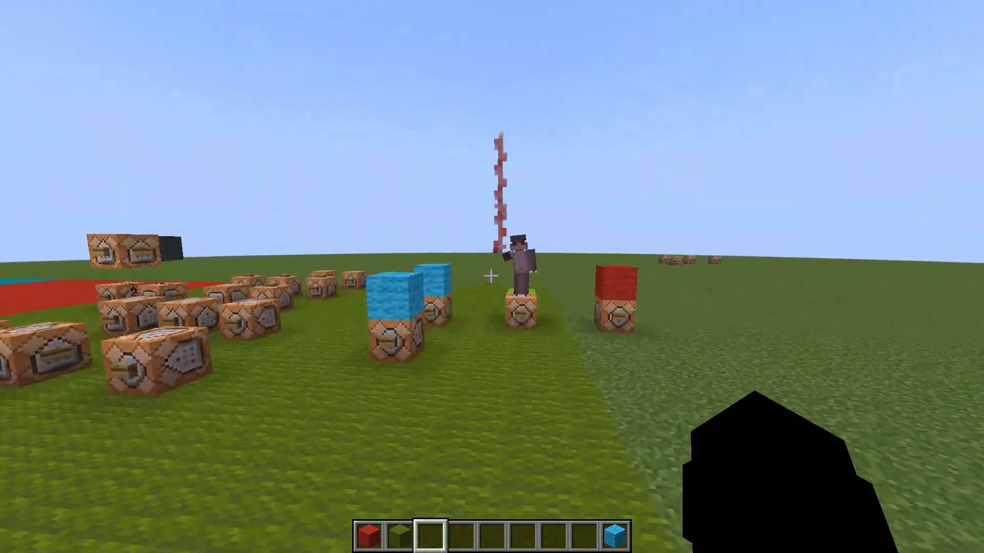
{"action": "key", "text": "w"}
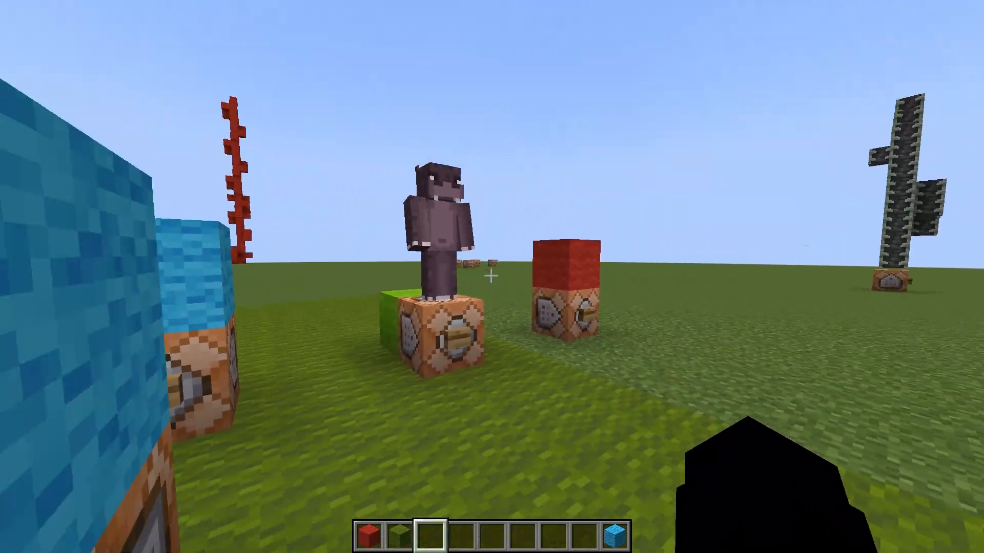